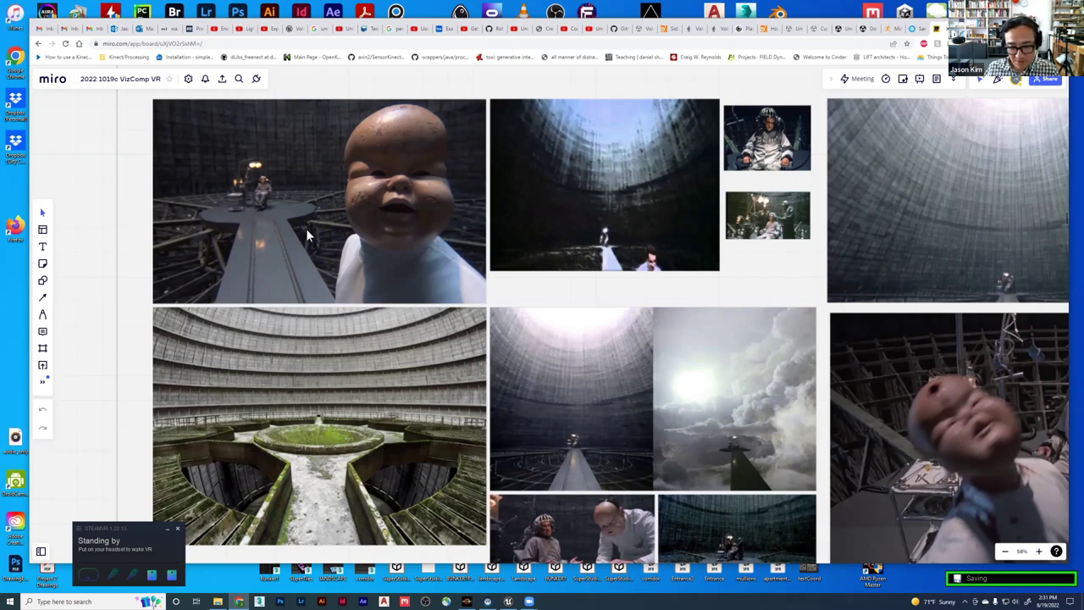
- Examine the film reference images, the to-do list, the annotated scene sketch and the tube and cable references on the board
scroll(554, 473, up, 5)
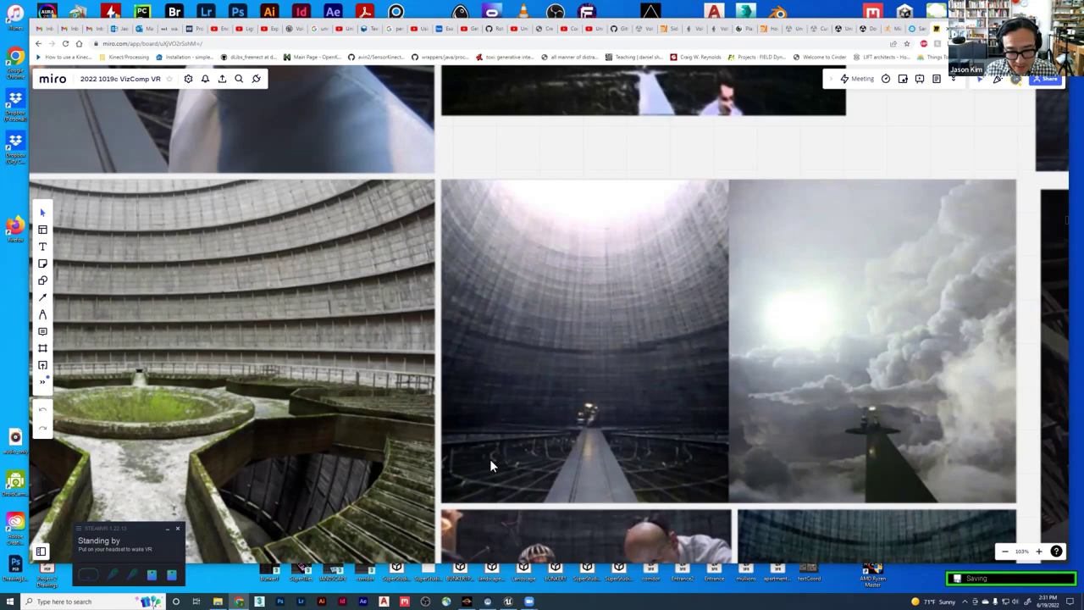
scroll(489, 458, down, 8)
scroll(501, 311, down, 5)
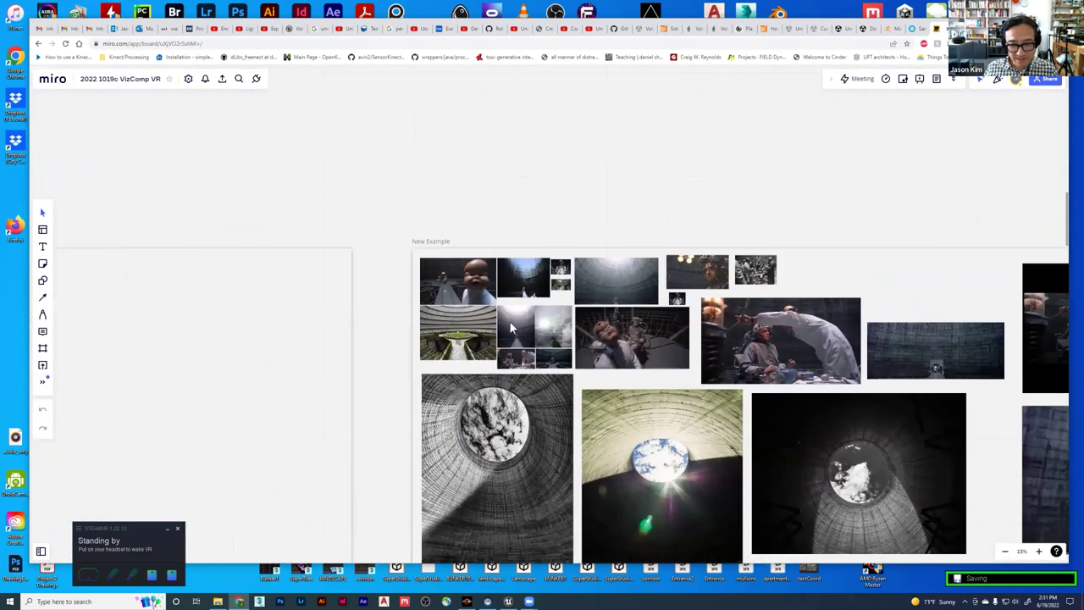
middle_drag(337, 269, 193, 53)
middle_drag(846, 504, 698, 516)
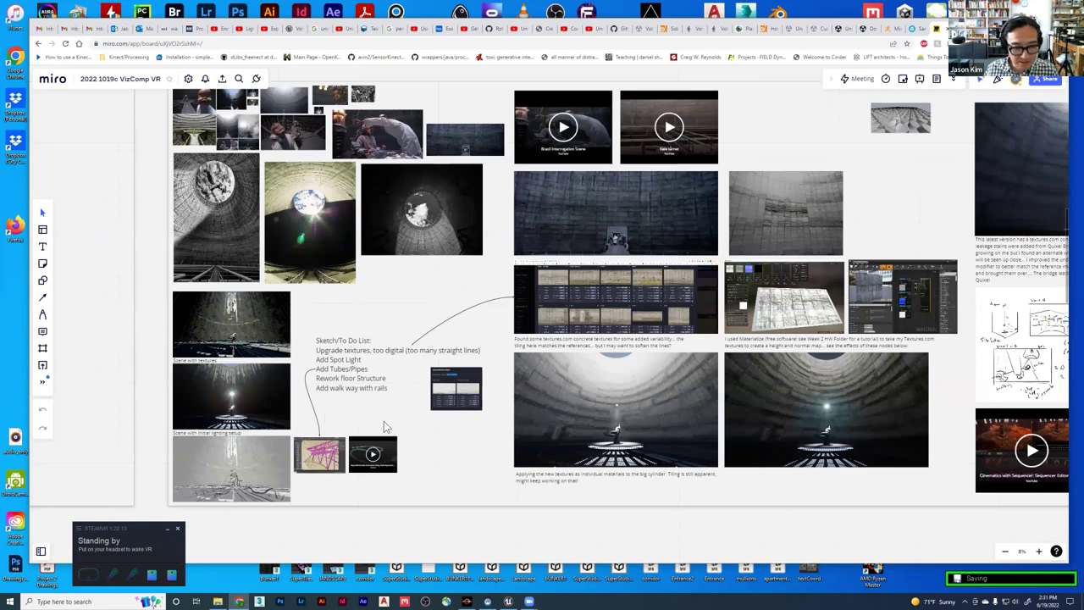
scroll(213, 474, up, 6)
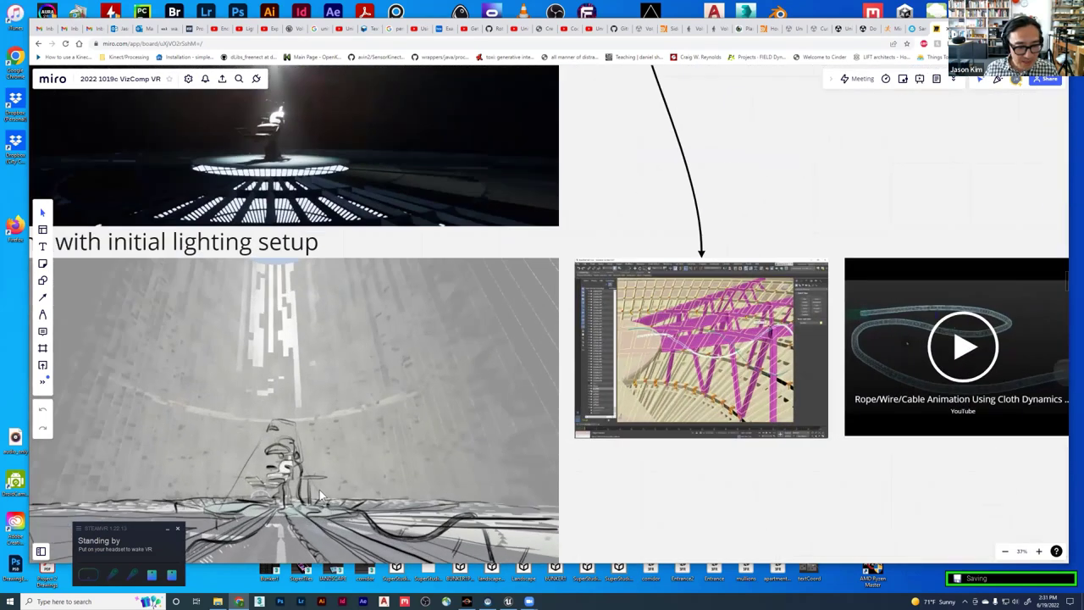
scroll(658, 469, down, 3)
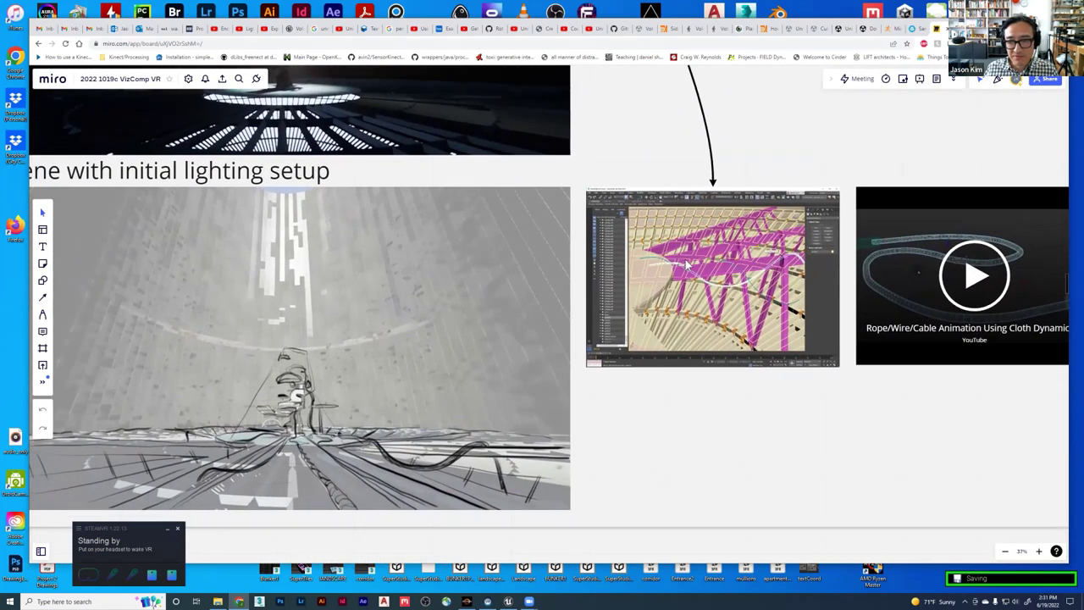
scroll(687, 265, right, 2)
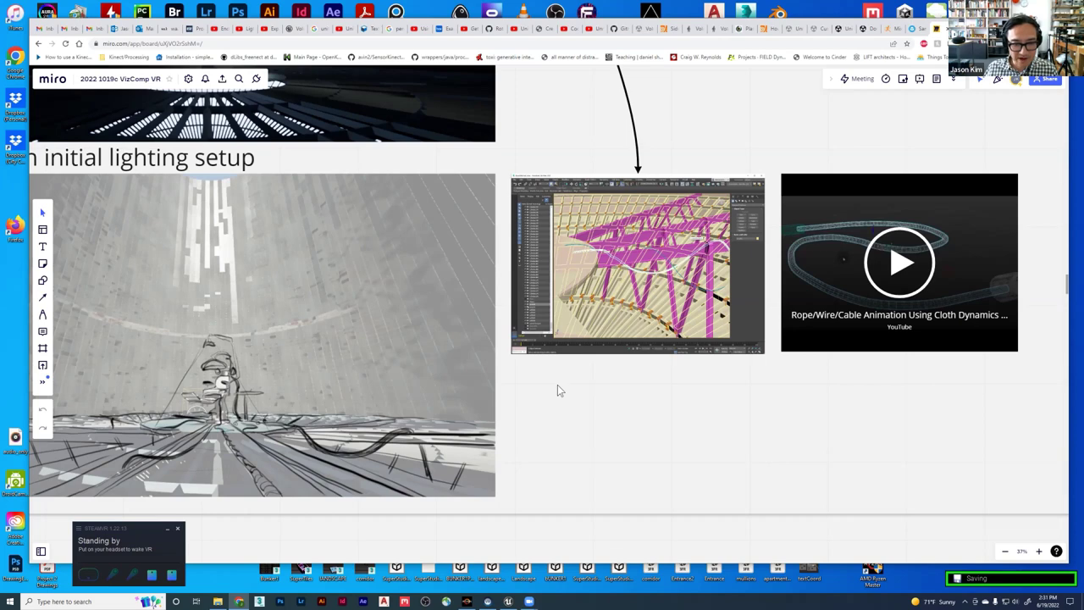
scroll(549, 402, down, 3)
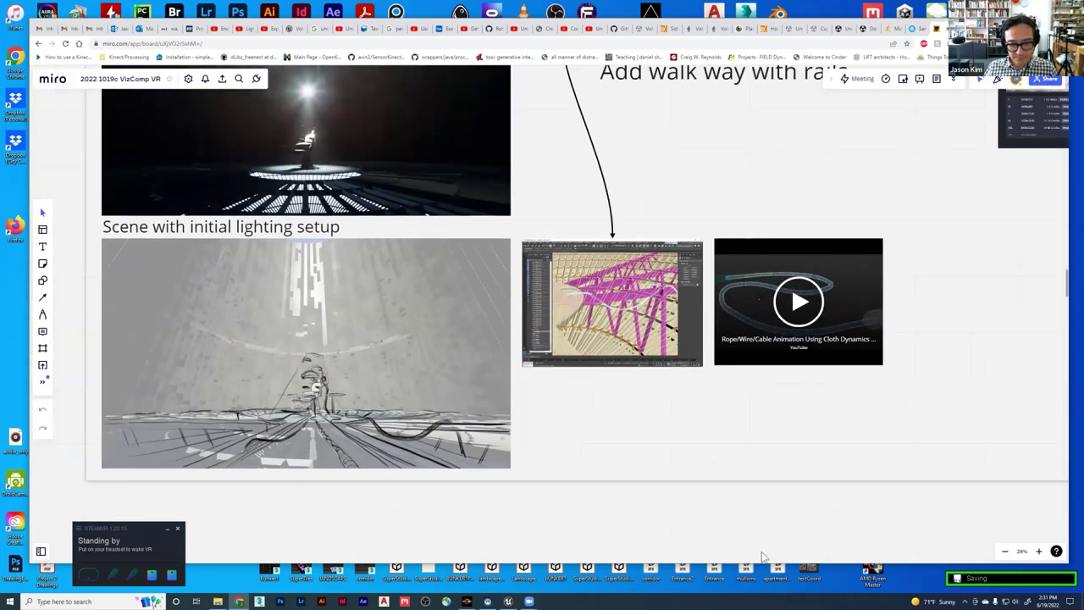
- Switch to Unreal Editor, widen its window, and select and focus on the Line002 cable mesh hanging beside the platform
click(506, 601)
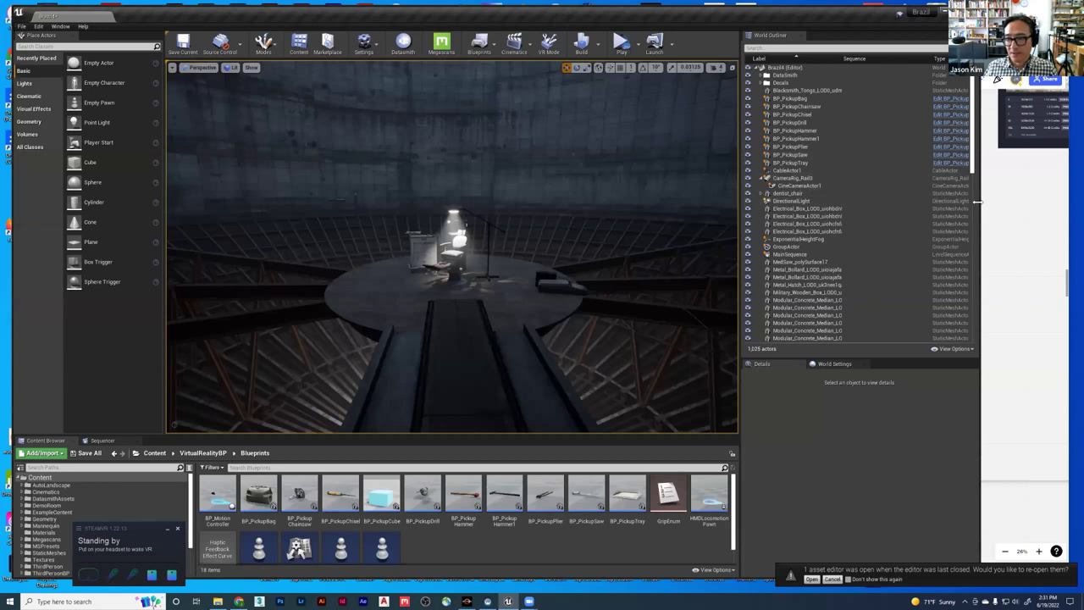
drag(977, 201, 1072, 204)
right_drag(635, 271, 795, 305)
right_drag(593, 275, 686, 275)
click(733, 227)
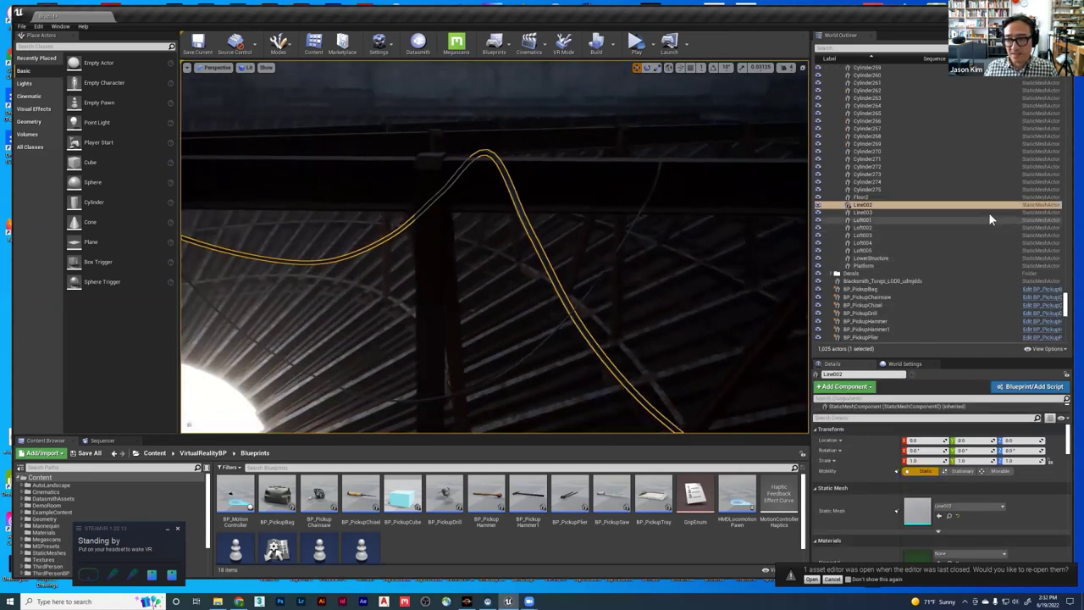
double_click(857, 205)
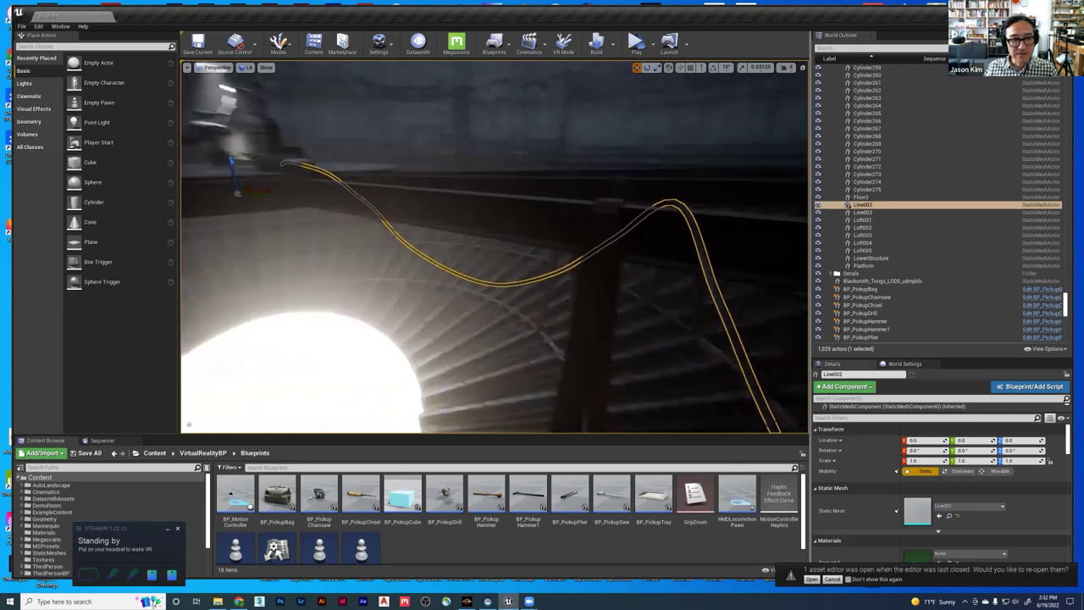
- Inspect how the selected cable drapes over the beams of the floor structure, and clear the selection
right_drag(484, 220, 696, 252)
right_drag(519, 237, 480, 222)
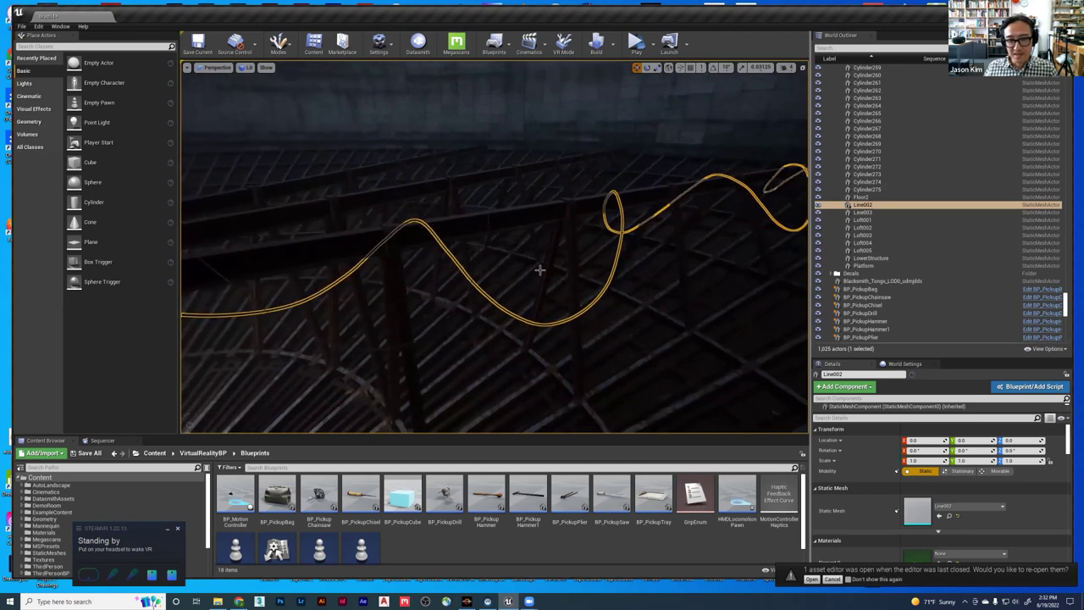
right_drag(539, 269, 539, 269)
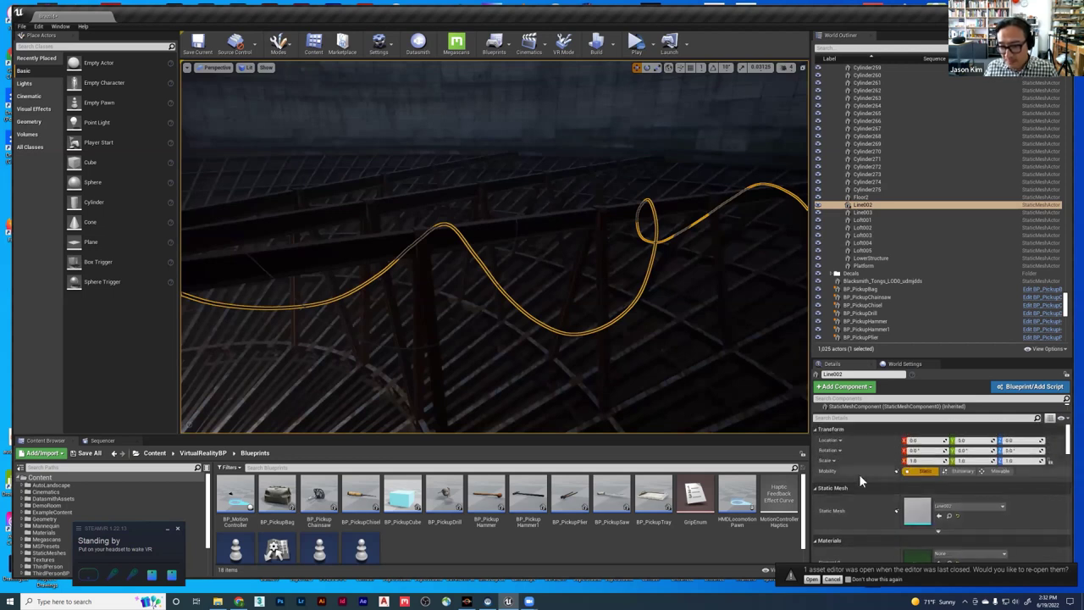
right_drag(593, 297, 560, 263)
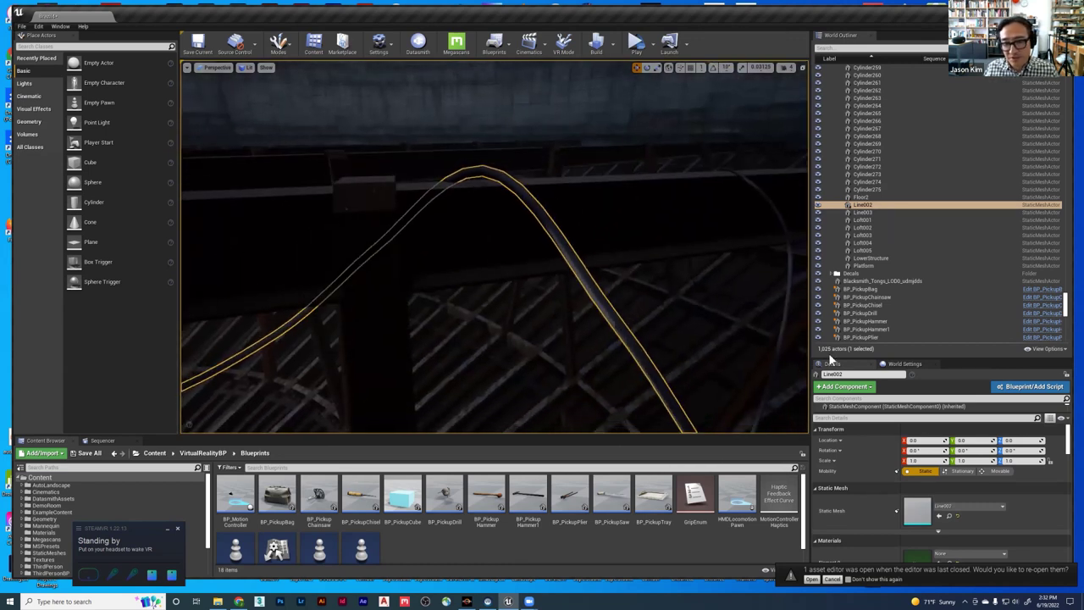
right_drag(633, 278, 605, 283)
key(Escape)
- Inspect the electrical boxes at the platform's edge, where the cables connect, and clear the selection
right_drag(539, 318, 538, 311)
click(538, 311)
click(457, 262)
right_drag(457, 262, 521, 289)
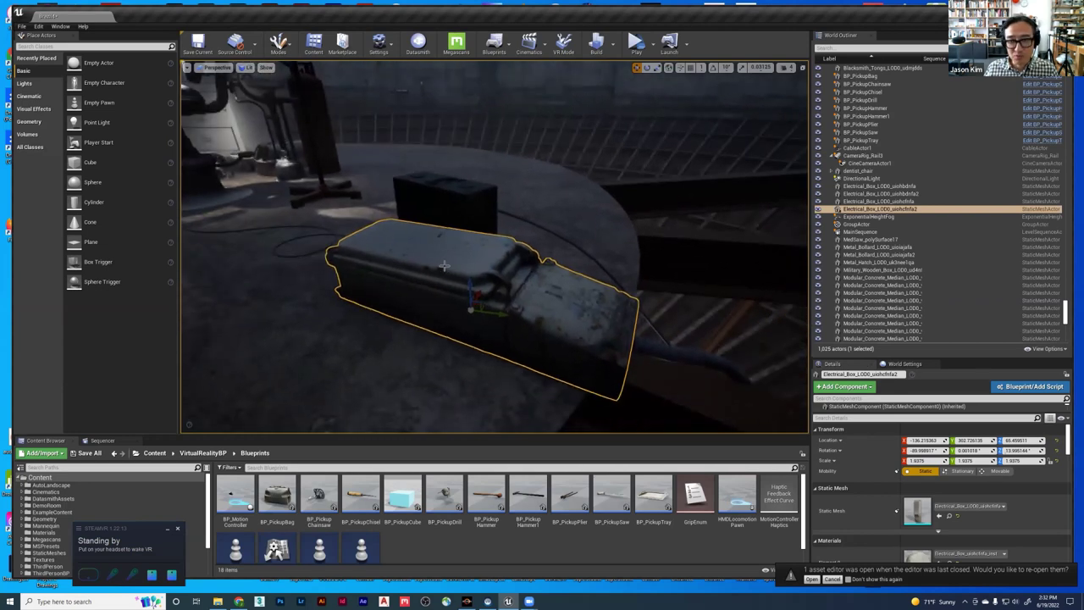
mouse_move(431, 237)
right_down()
mouse_move(384, 242)
mouse_move(432, 237)
mouse_move(442, 251)
right_up()
click(392, 245)
key(Escape)
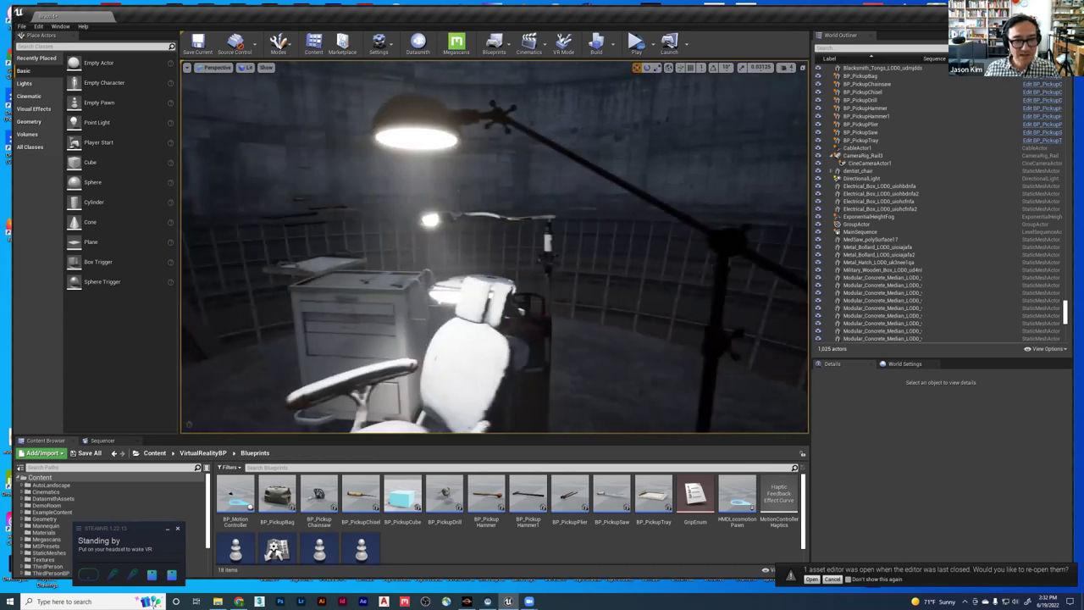
- Select the tall lamp beside the dentist chair and inspect it up close
right_drag(540, 224, 540, 224)
click(674, 230)
key(f)
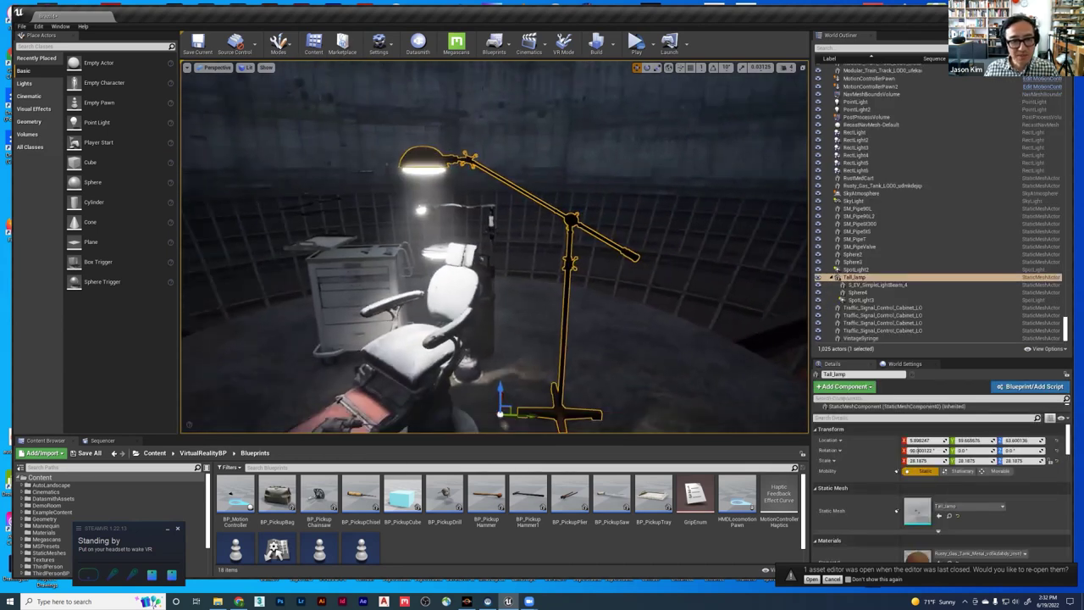
right_drag(414, 167, 414, 167)
right_drag(414, 231, 387, 203)
- Inspect the tall lamp's glowing Sphere4, its SpotLight3 and the Sphere2 bulb of the smaller lamp
click(408, 200)
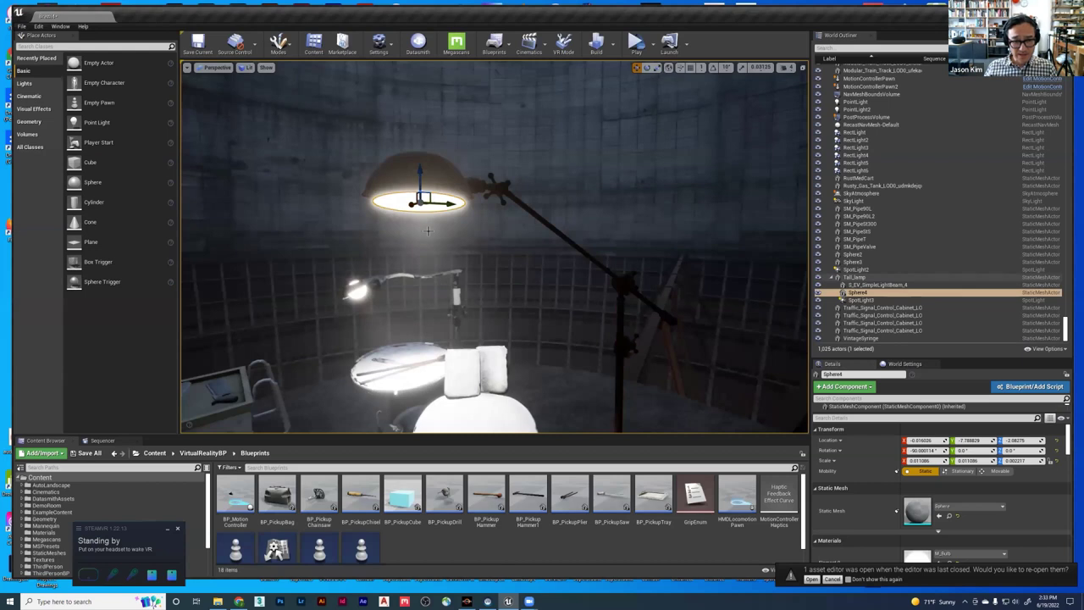
click(851, 301)
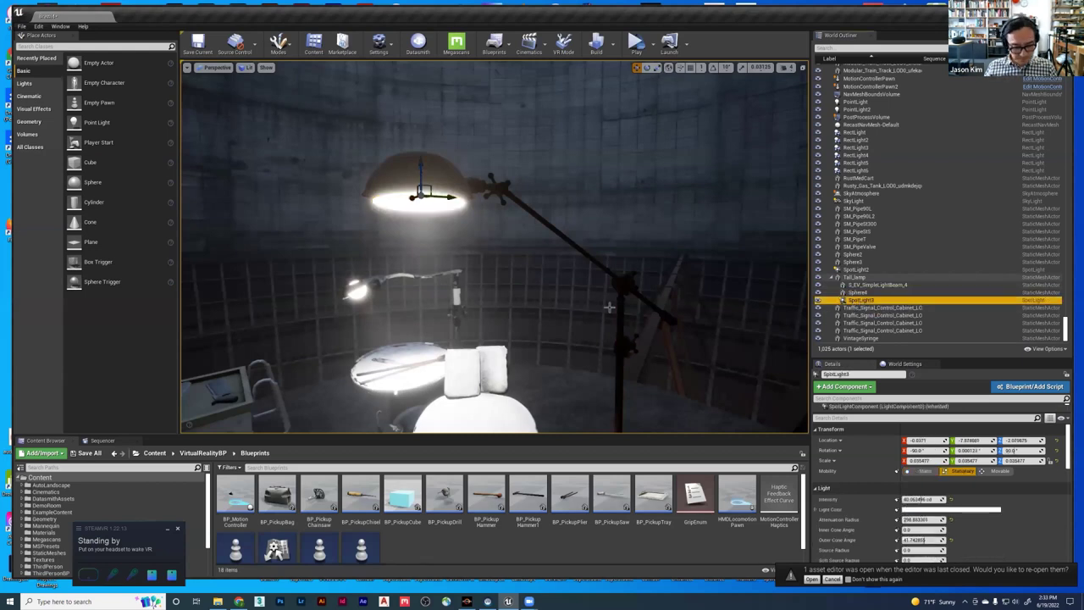
right_drag(546, 312, 546, 257)
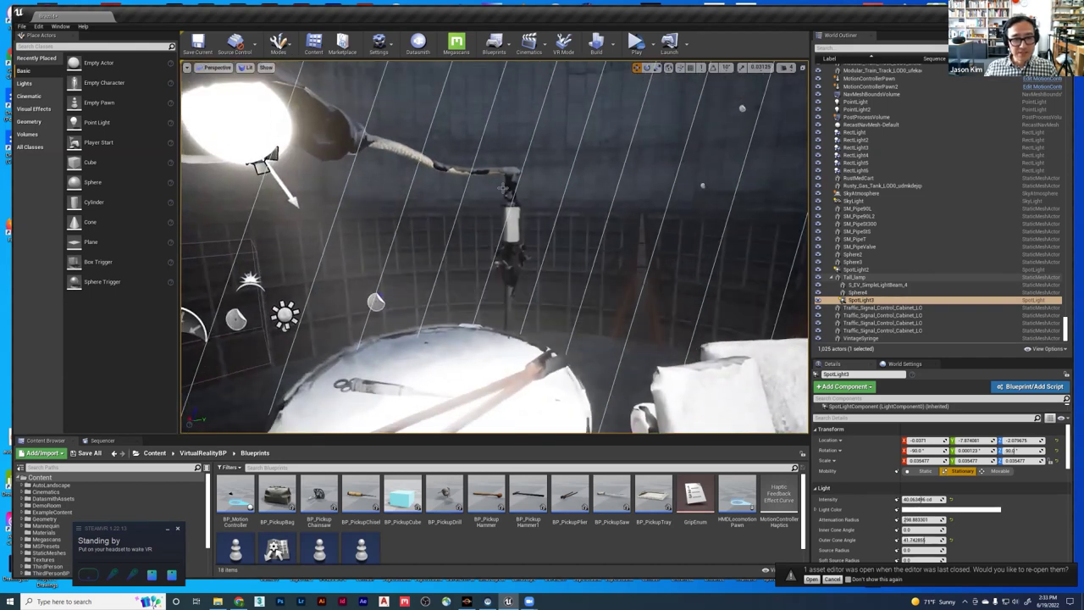
click(247, 126)
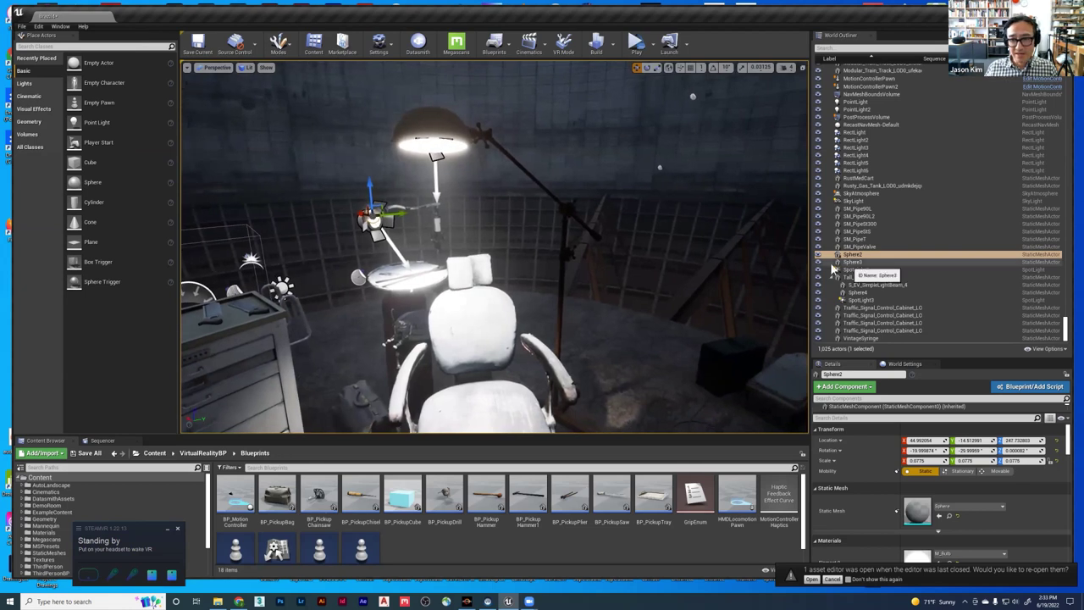
right_drag(592, 279, 599, 286)
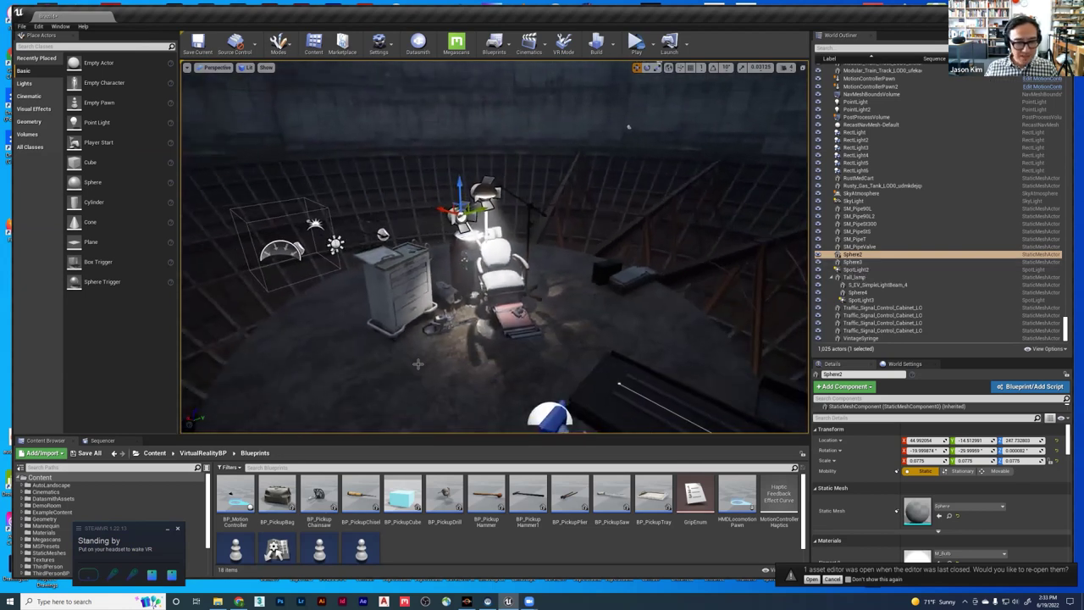
- Select the Platform mesh and inspect it along the walkway
click(493, 269)
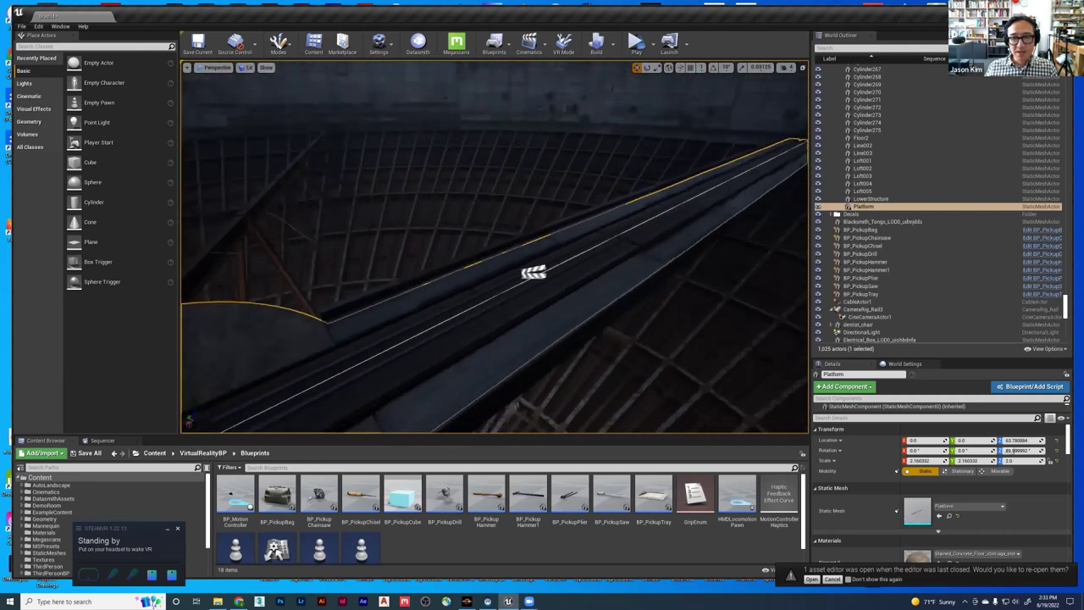
key(w)
right_drag(493, 269, 493, 224)
mouse_move(573, 329)
right_down()
mouse_move(531, 330)
mouse_move(573, 329)
right_up()
key(s)
- Select the concrete median at the platform end of the walkway and examine its surface up close
click(614, 226)
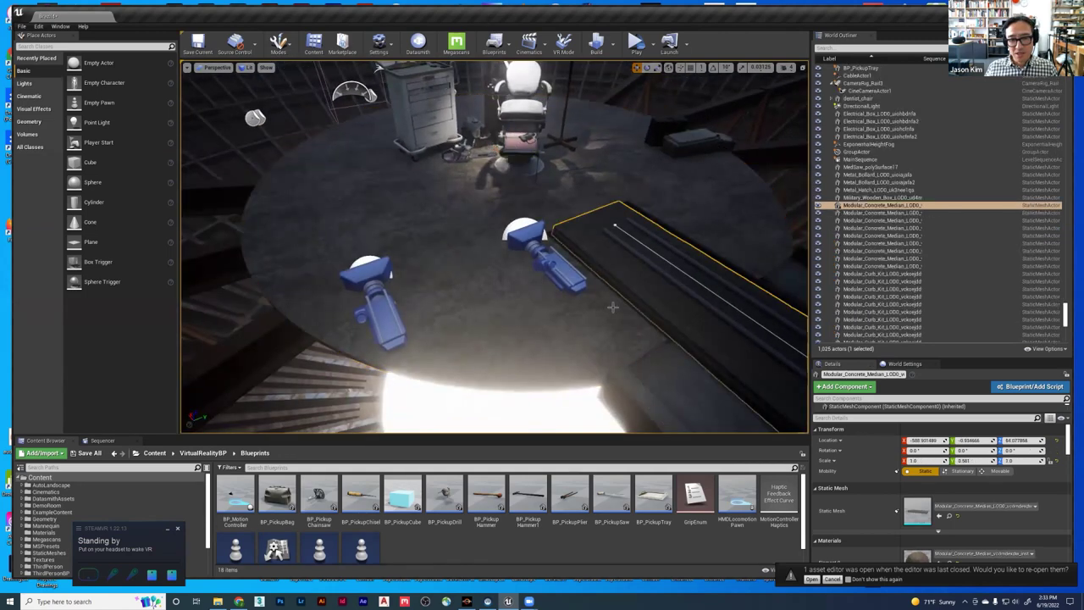
key(f)
key(s)
right_drag(614, 226, 453, 222)
key(d)
alt+drag(660, 339, 634, 290)
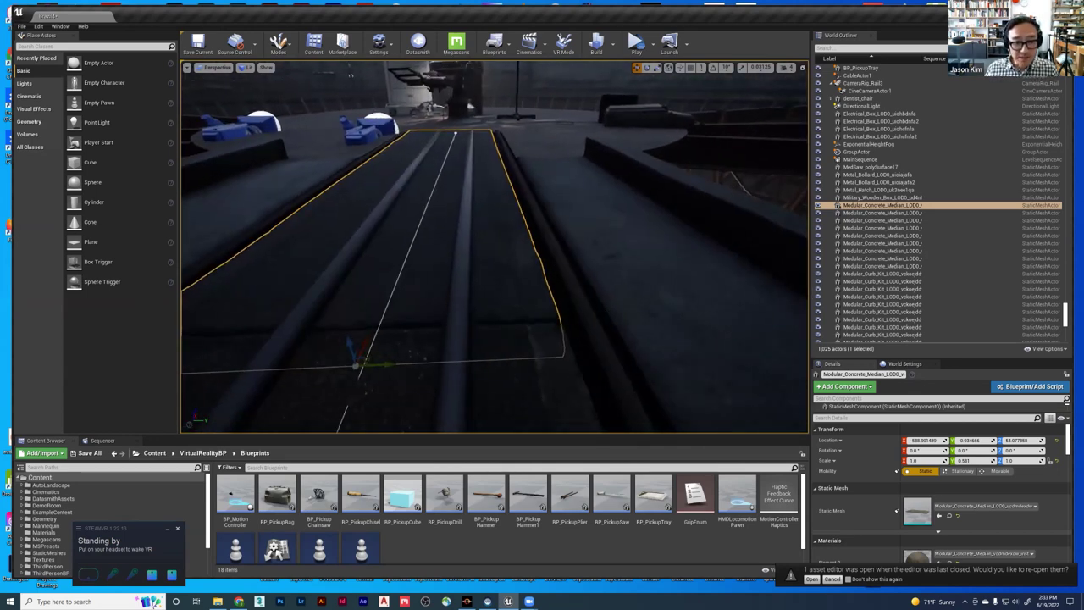
- Raise a train track segment above the walkway to expose its sleepers, undo the move and deselect it
click(566, 285)
scroll(525, 249, down, 5)
right_drag(526, 249, 482, 269)
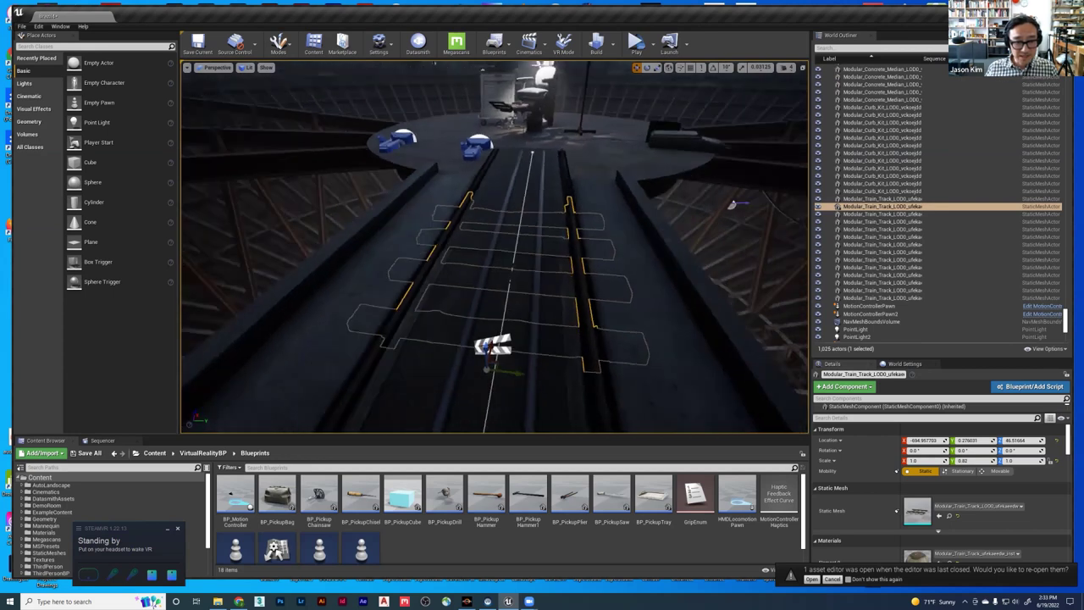
alt+drag(537, 351, 442, 348)
drag(295, 390, 271, 333)
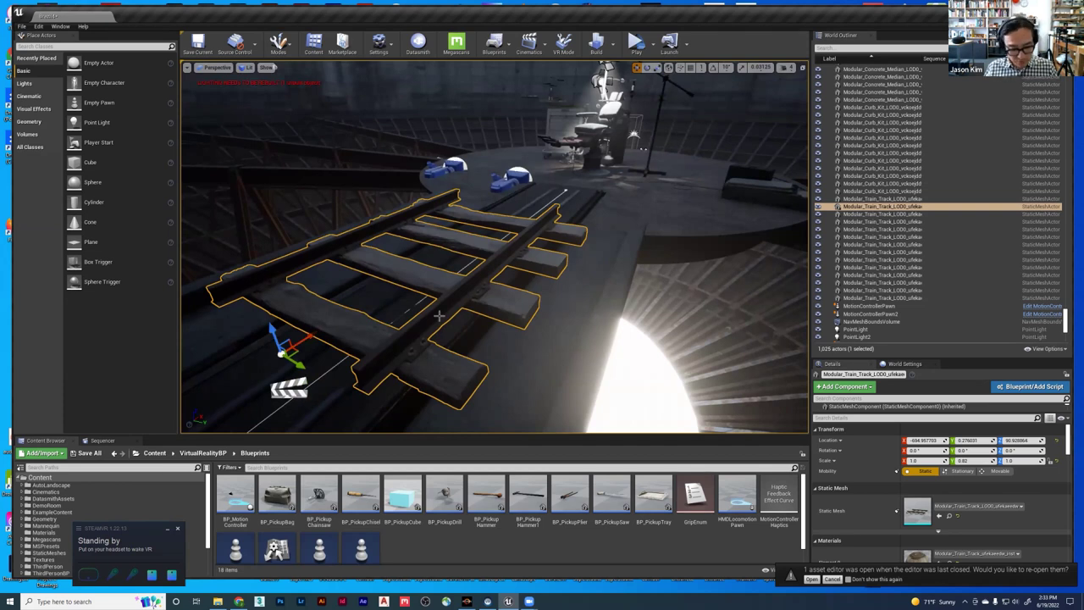
key(ctrl+z)
key(Escape)
- Inspect the concrete median nearest the platform and the train track segment embedded in the walkway
right_drag(561, 257, 593, 274)
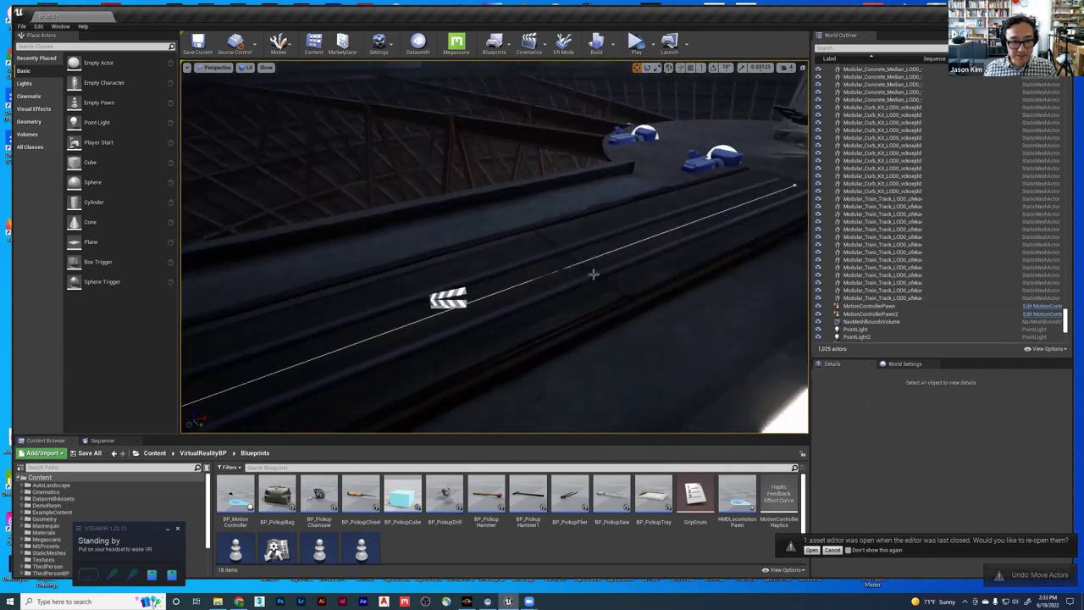
alt+drag(389, 365, 617, 279)
click(588, 276)
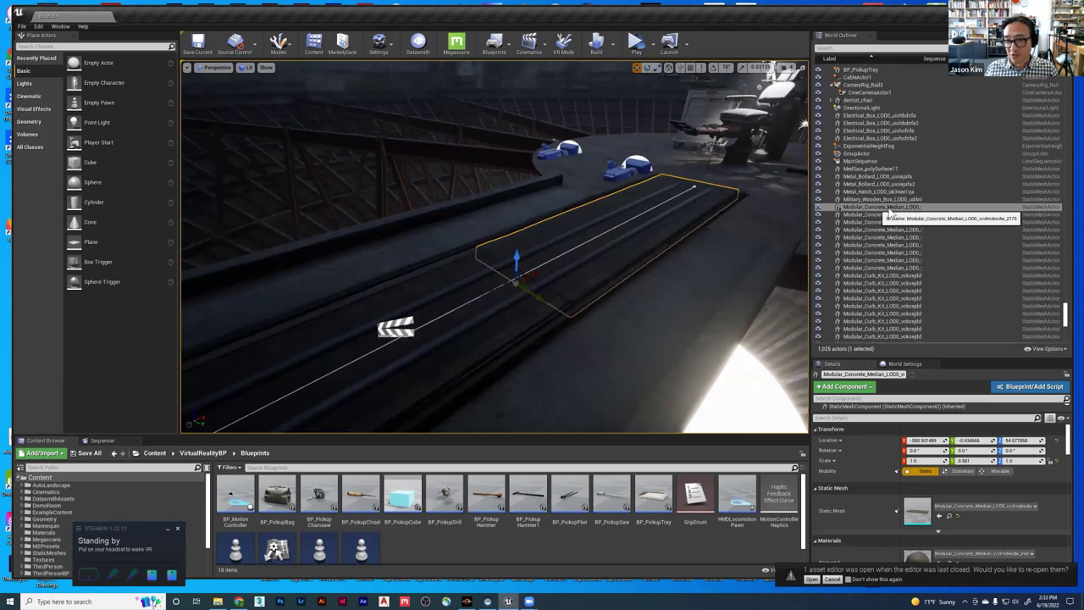
right_drag(585, 269, 585, 269)
key(f)
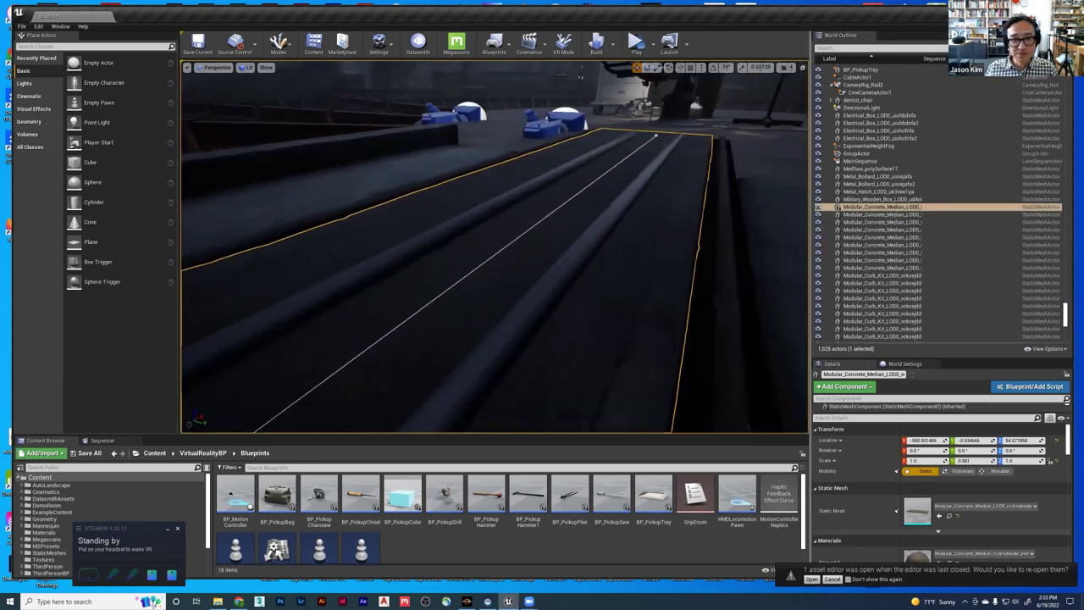
alt+drag(657, 214, 563, 240)
click(527, 247)
key(f)
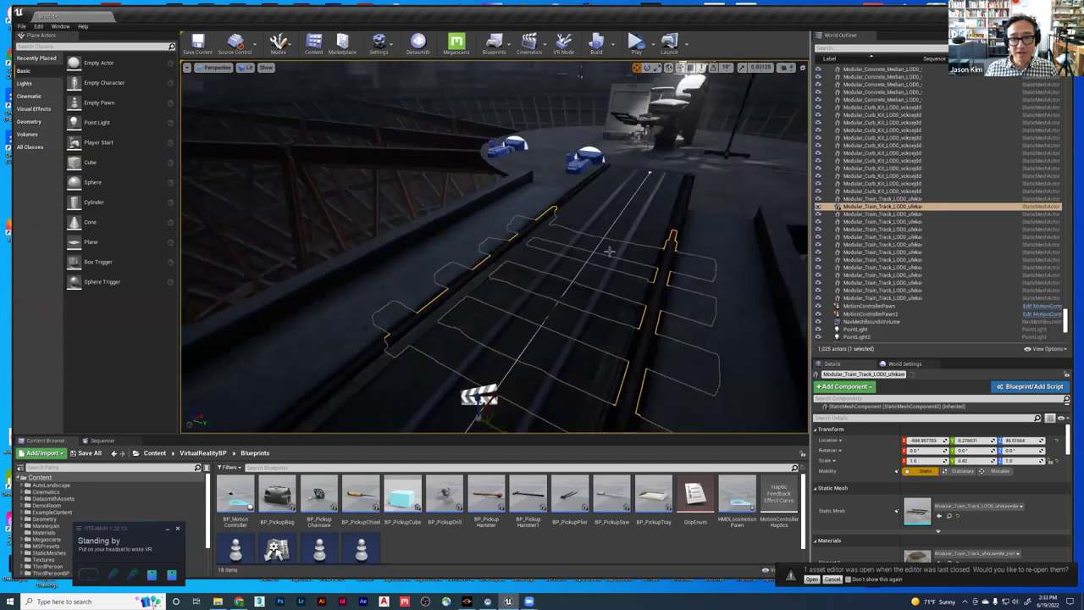
- Inspect the modular curb pieces that edge both sides of the walkway
click(736, 244)
alt+drag(737, 243, 607, 226)
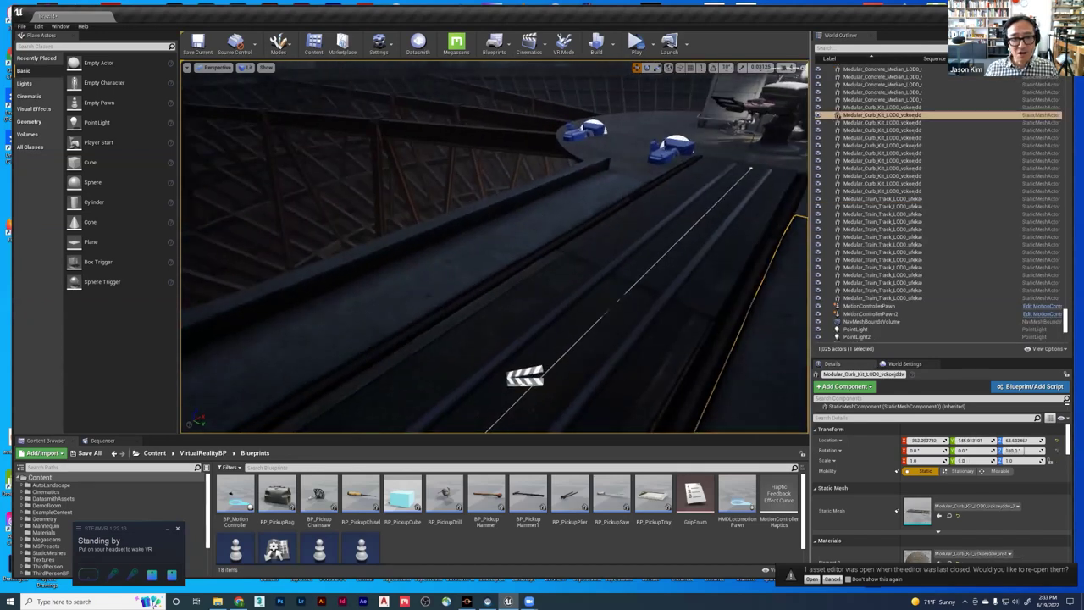
click(607, 225)
key(f)
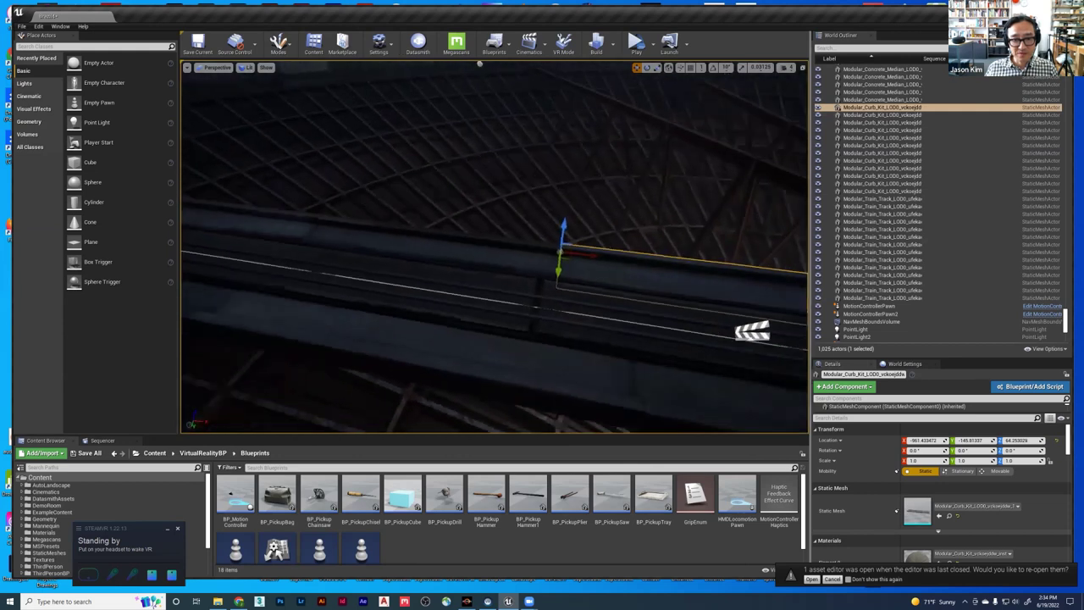
- Examine the walkway's repeated modular pieces along its length, up to the curb in front of the entrance doors
click(511, 351)
alt+drag(513, 351, 665, 349)
click(493, 308)
click(424, 299)
click(440, 262)
click(508, 269)
right_drag(508, 283, 449, 275)
click(412, 285)
mouse_move(412, 285)
right_down()
mouse_move(280, 286)
mouse_move(402, 288)
right_up()
right_drag(462, 239, 427, 240)
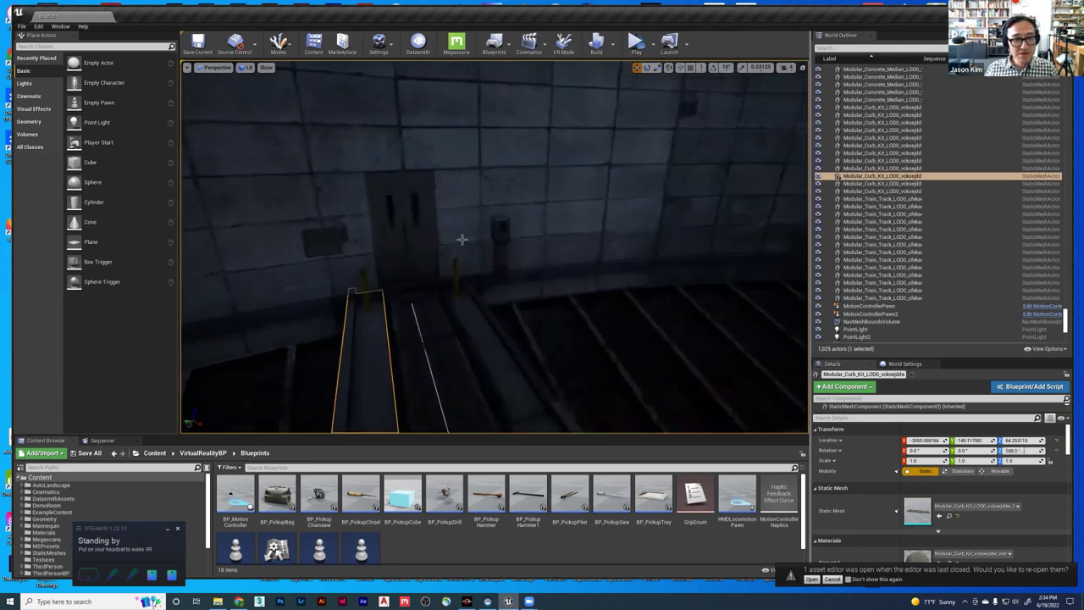
- Inspect the Cylinder015 wall panel with the entrance doors and select the yellow metal bollard beside the left curb
click(434, 232)
right_drag(548, 269, 416, 219)
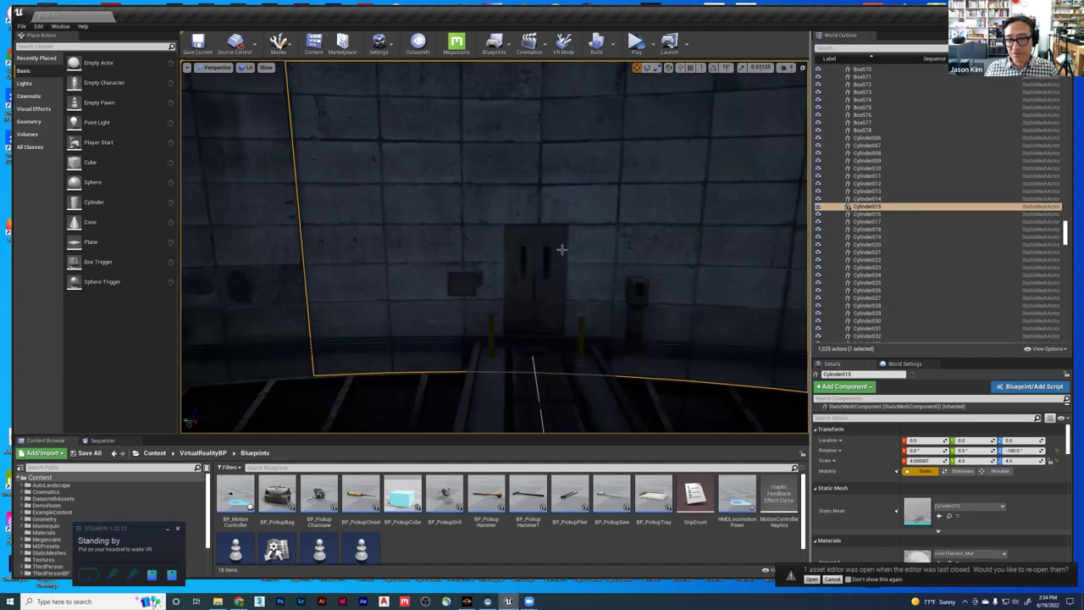
right_drag(570, 221, 544, 290)
key(w)
click(339, 359)
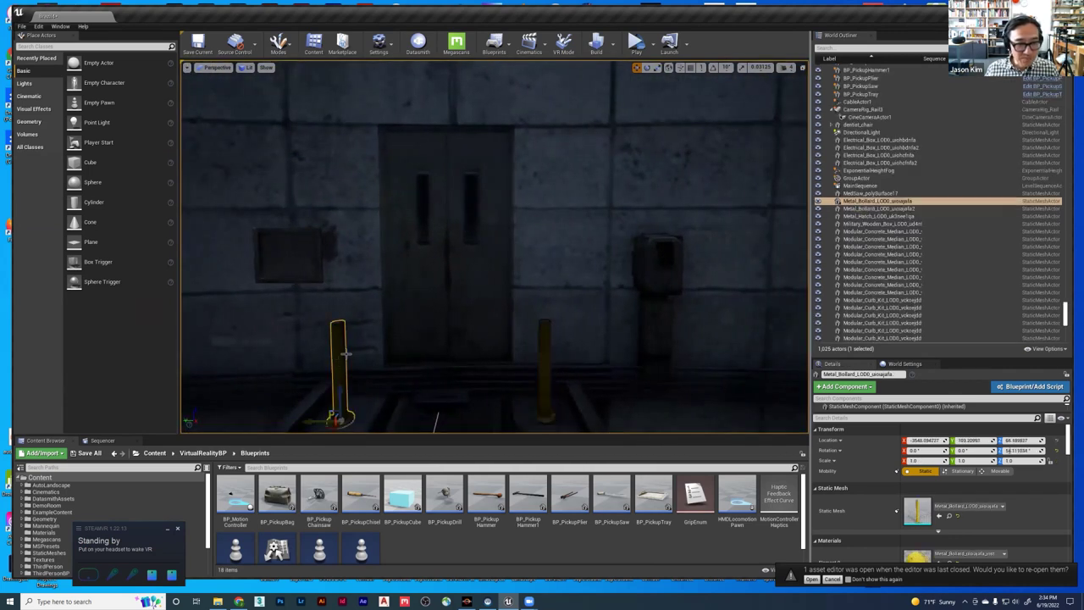
- Inspect the metal hatch and the wall box on either side of the entrance doors, ending with nothing selected
click(288, 270)
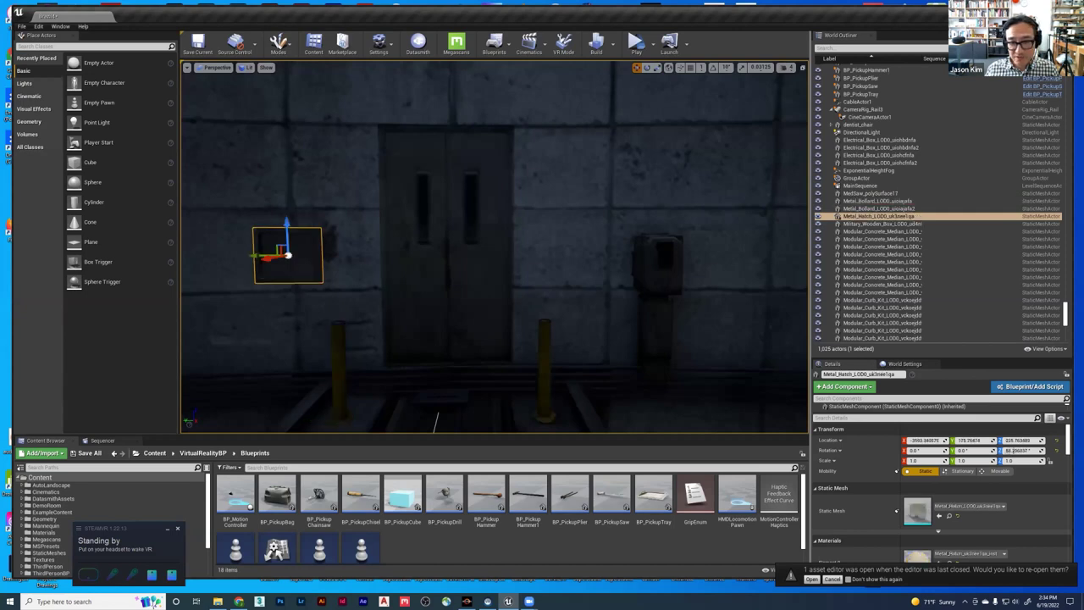
click(656, 254)
right_drag(656, 254, 652, 292)
click(576, 294)
click(576, 292)
right_drag(762, 298, 338, 331)
key(Escape)
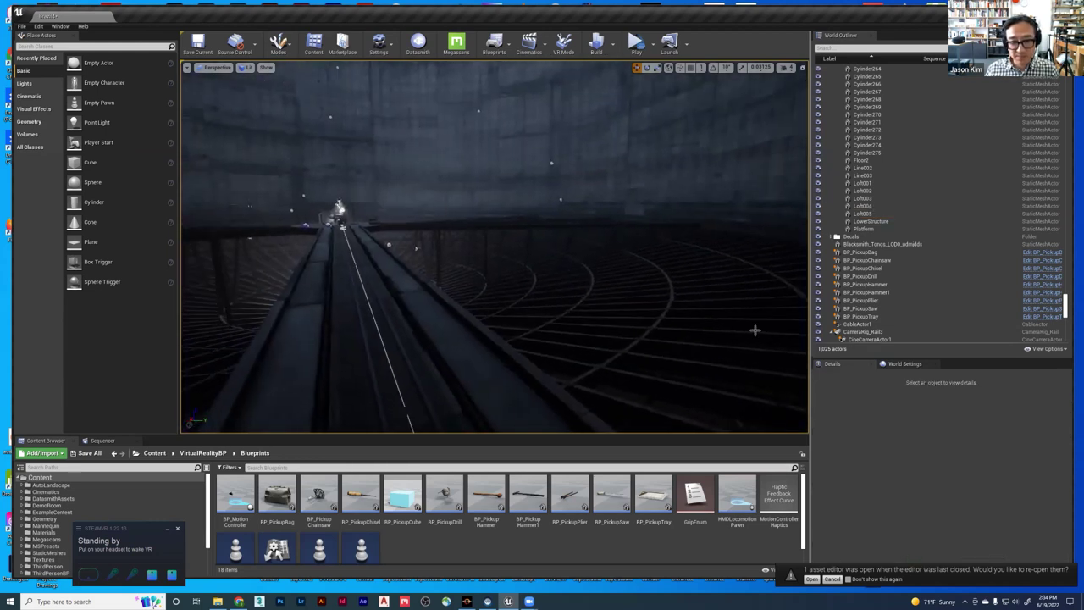
- Inspect the LowerStructure mesh that forms the radial grid around the walkway, and clear the selection
click(689, 328)
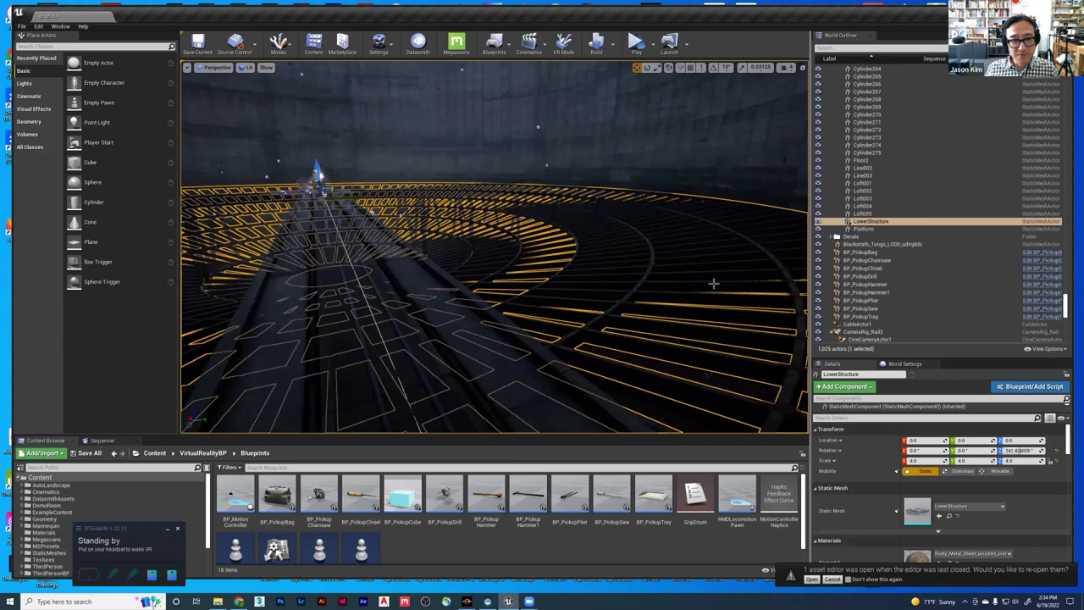
right_drag(689, 328, 756, 354)
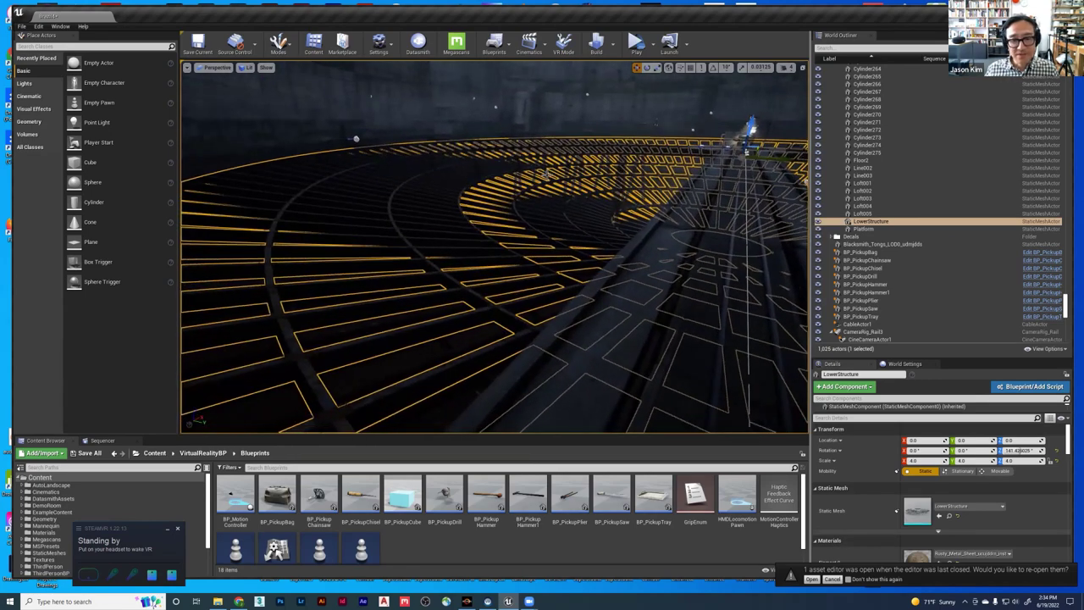
key(Escape)
right_drag(543, 177, 612, 161)
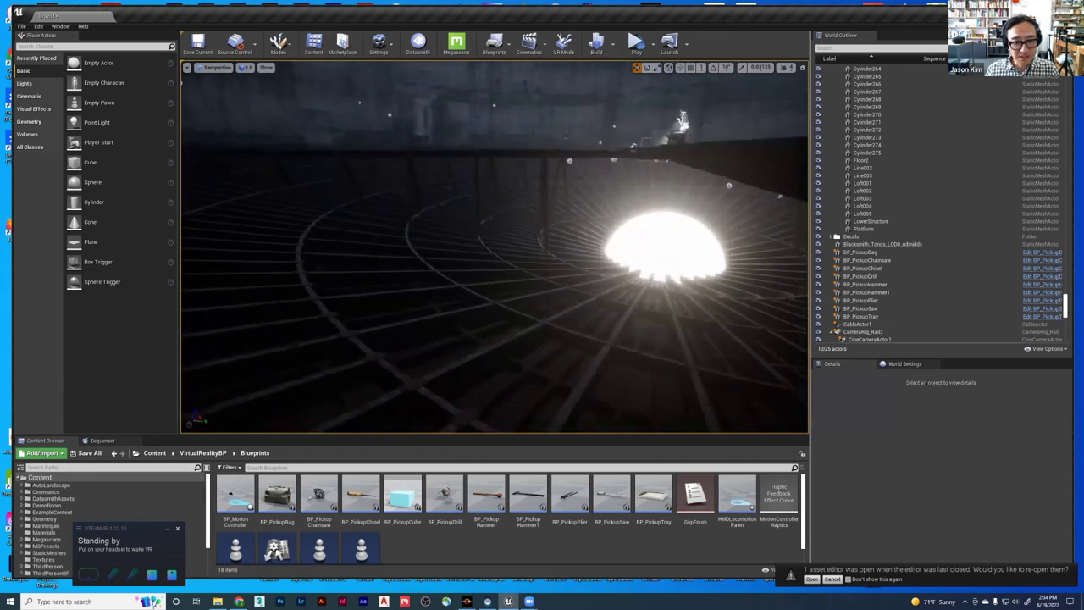
- Examine the rusty grid floor, support posts and diagonal trusses of the structure beneath the platform and walkway
right_drag(643, 335, 627, 364)
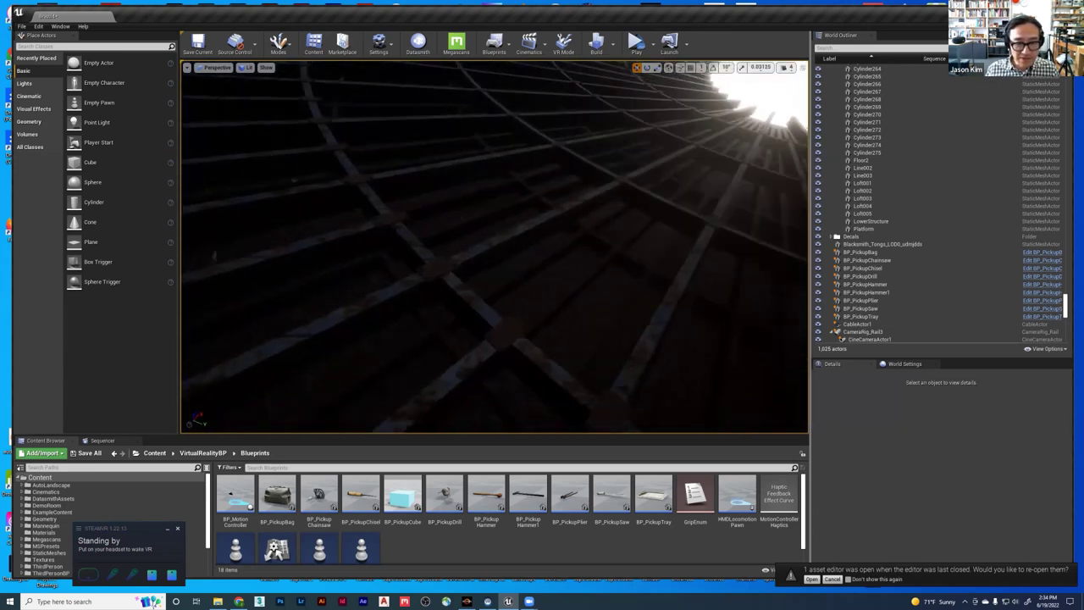
right_drag(508, 338, 496, 254)
key(w)
key(w)
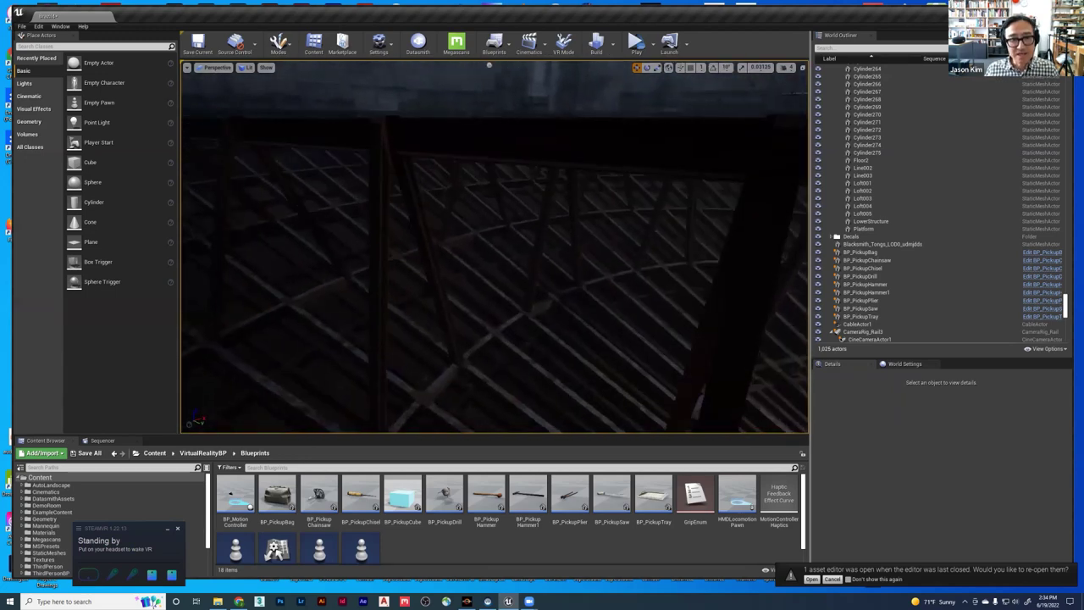
right_drag(525, 318, 525, 318)
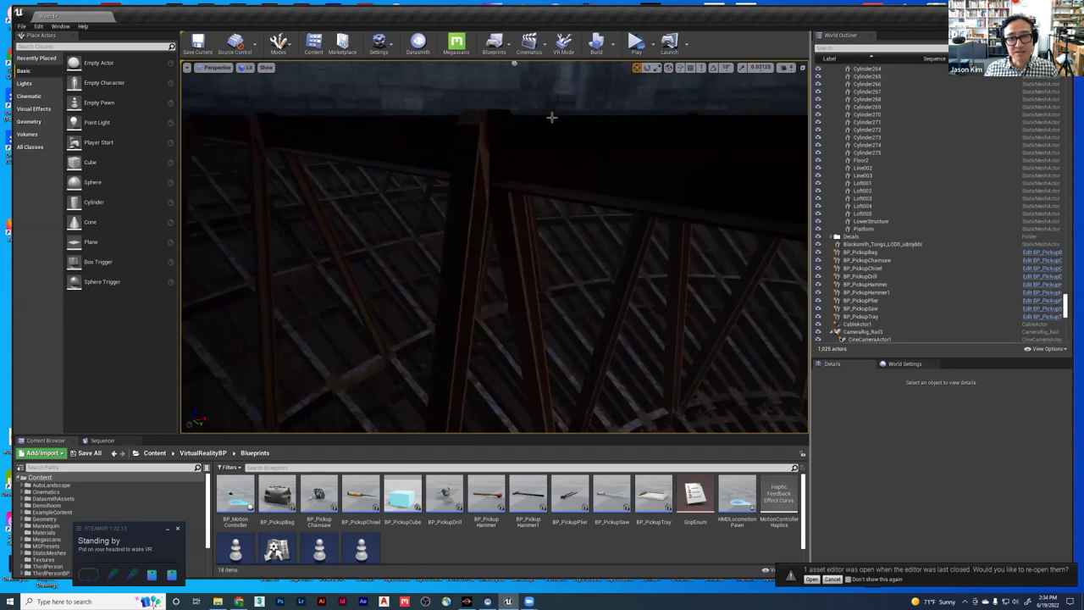
right_drag(556, 191, 485, 192)
right_drag(367, 203, 362, 186)
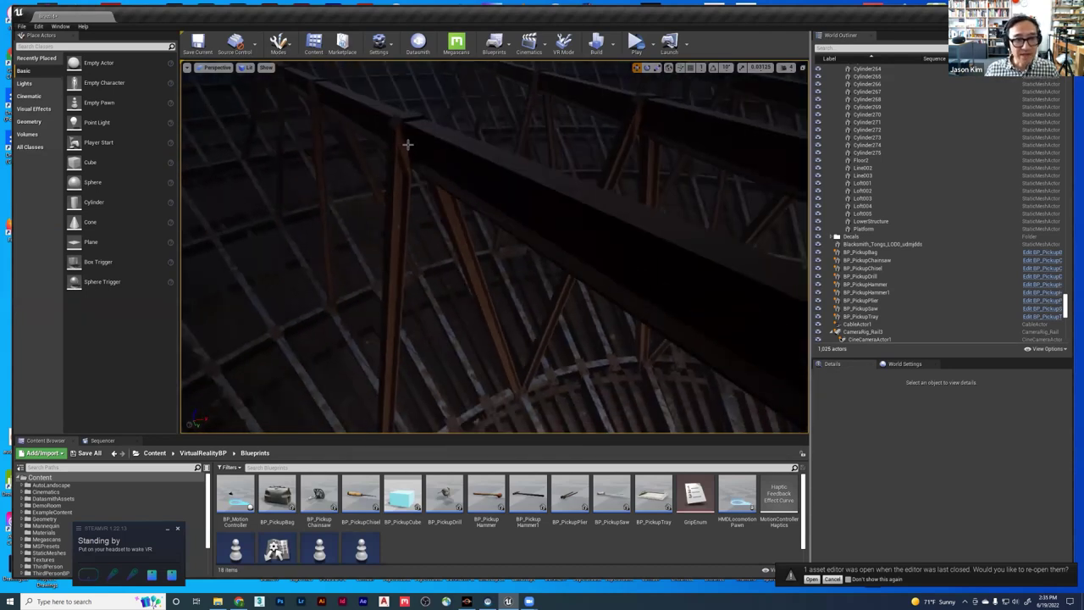
right_drag(390, 231, 513, 252)
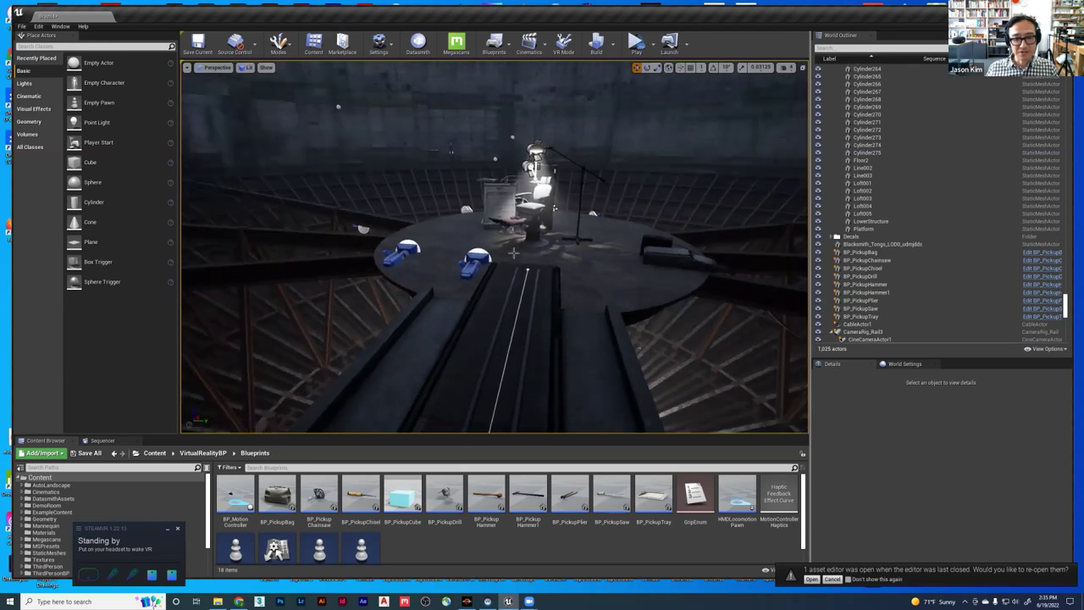
- Inspect the circular Platform mesh and the modular curb piece where the walkway meets it
click(608, 279)
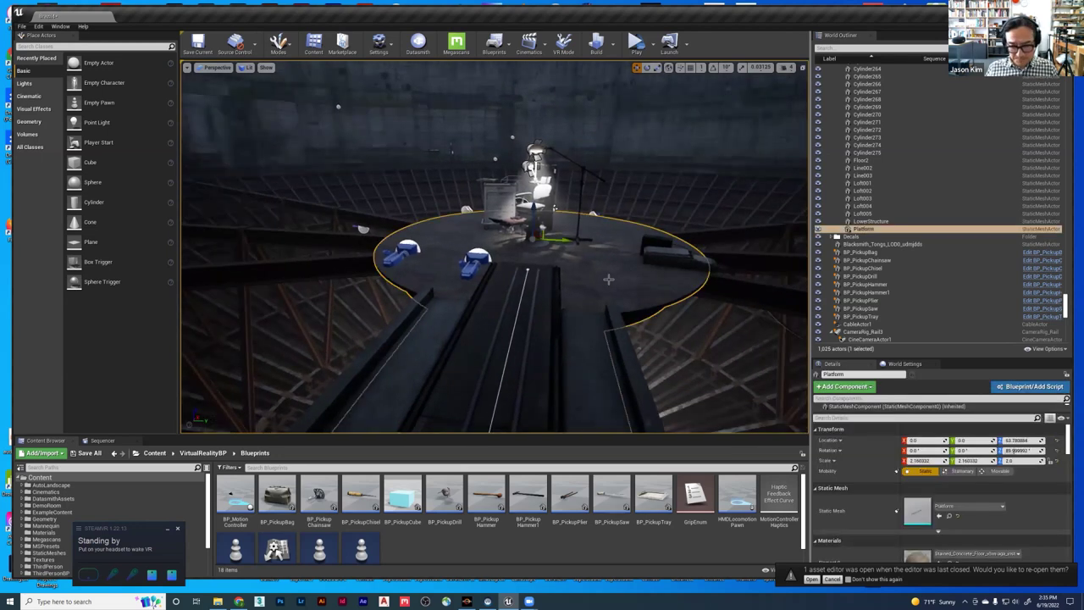
right_drag(684, 301, 685, 302)
click(531, 315)
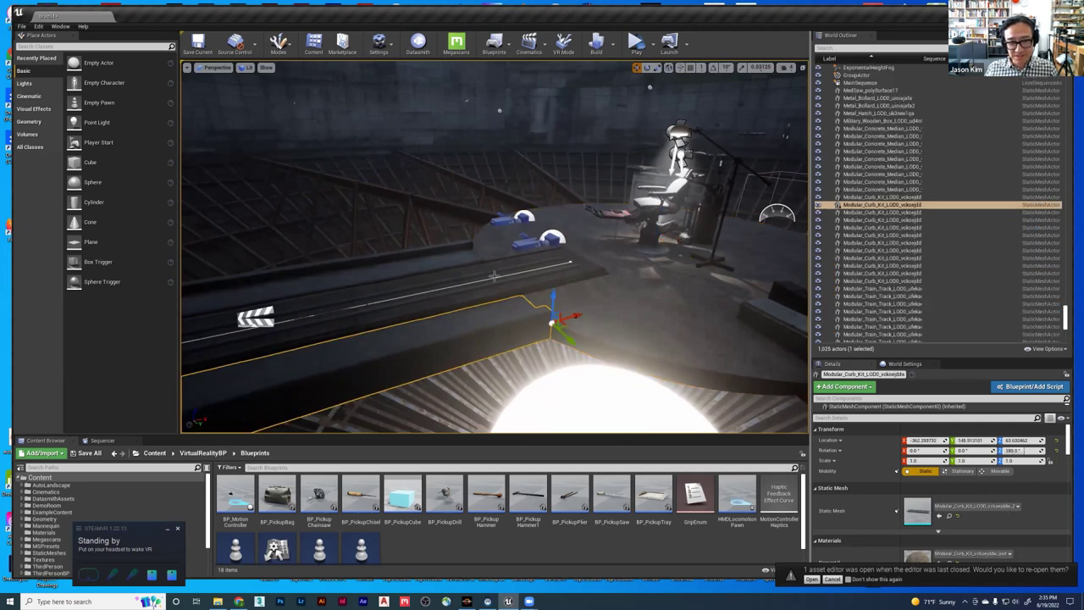
right_drag(606, 302, 647, 270)
key(Escape)
- Look over the walkway leading to the platform and the radial grid floor around it
right_drag(606, 302, 696, 286)
right_drag(515, 235, 515, 235)
right_drag(510, 364, 501, 353)
click(501, 353)
key(Escape)
right_drag(616, 390, 589, 330)
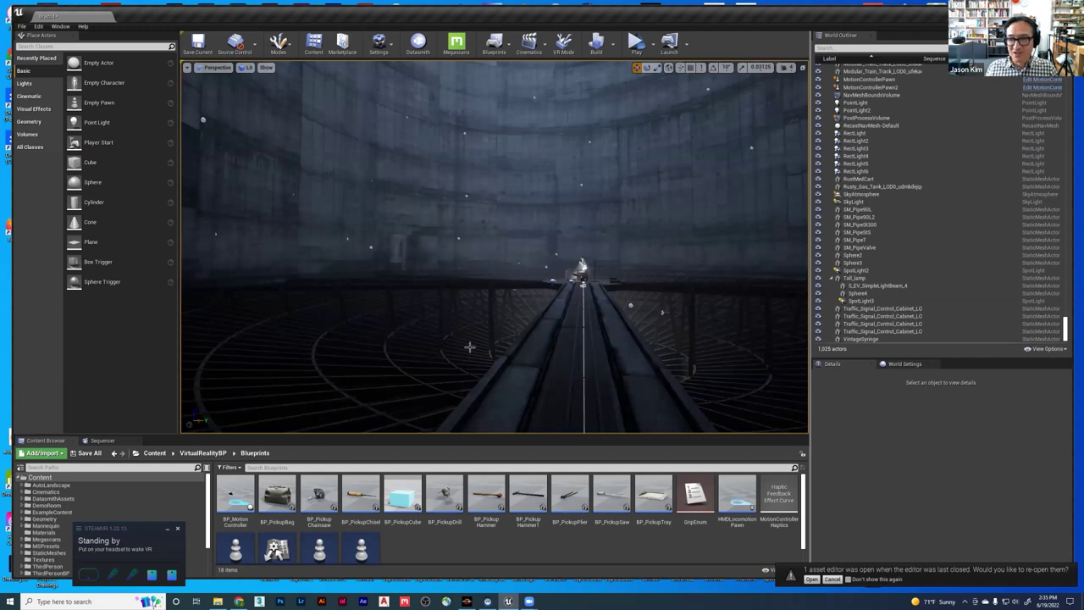
- Examine the curved tower walls up to the round opening at the top
right_drag(495, 339, 471, 176)
key(d)
key(s)
key(s)
key(w)
key(d)
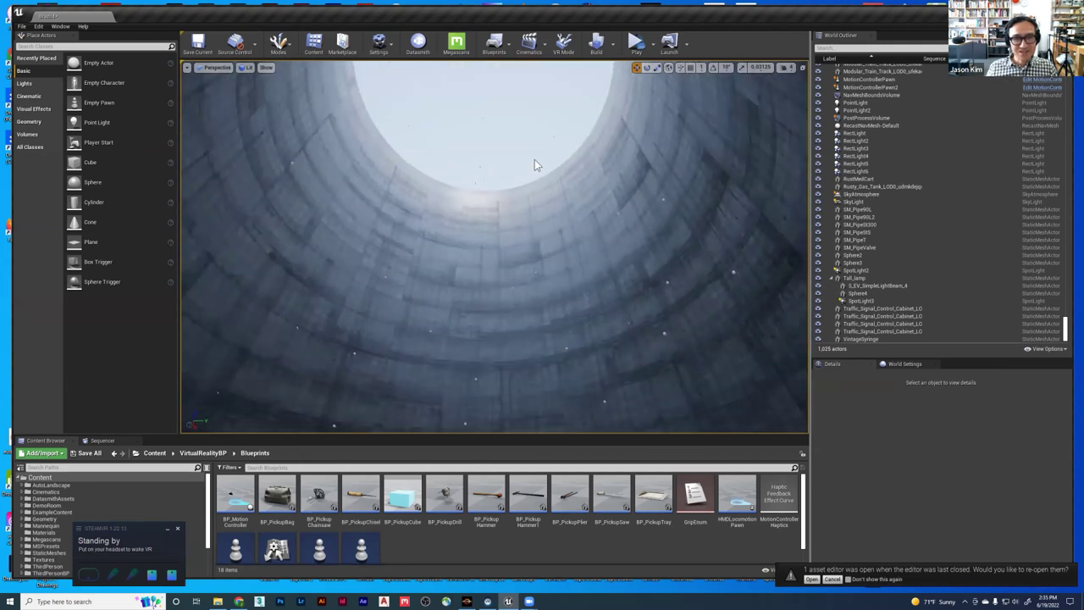
- Select RectLight through RectLight6, frame them at the tower's top opening, and clear the selection
scroll(851, 181, up, 3)
click(851, 176)
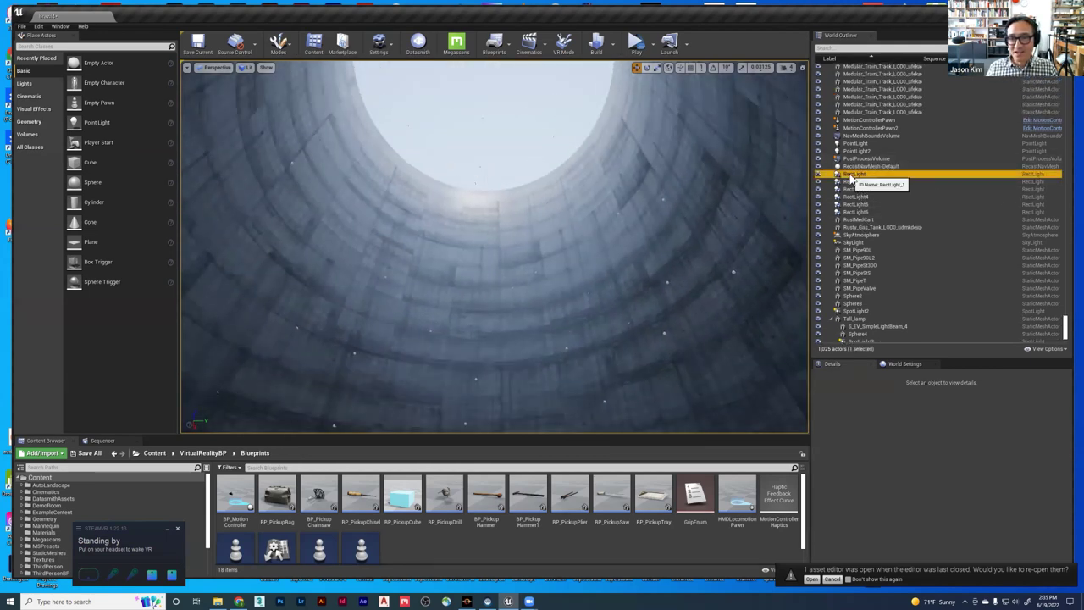
shift+click(855, 212)
key(f)
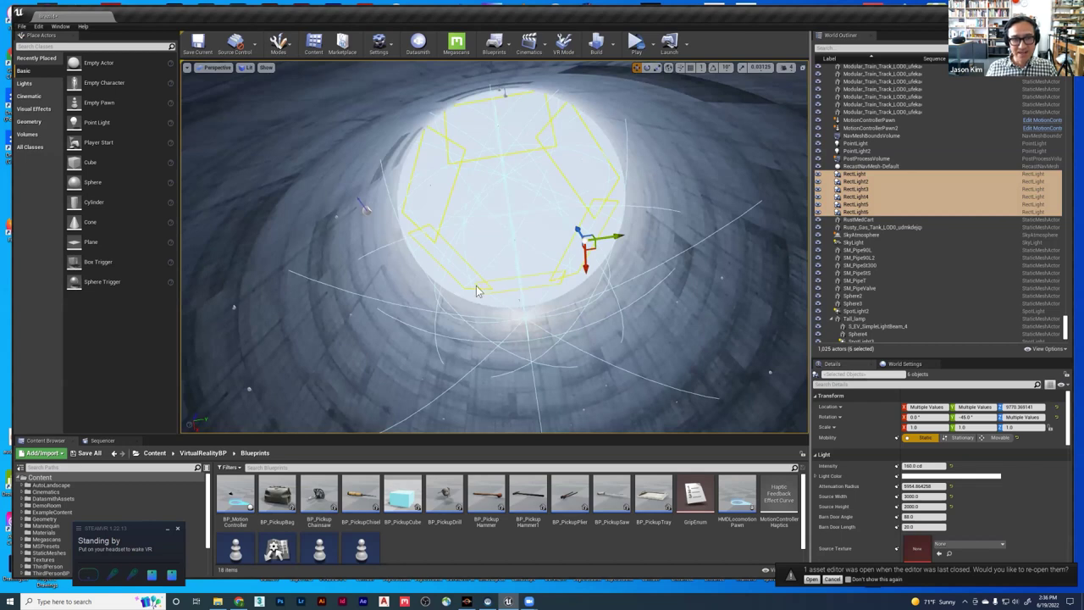
click(589, 208)
- Examine the stained concrete wall from the top opening down to its lower courses
right_drag(589, 207, 589, 297)
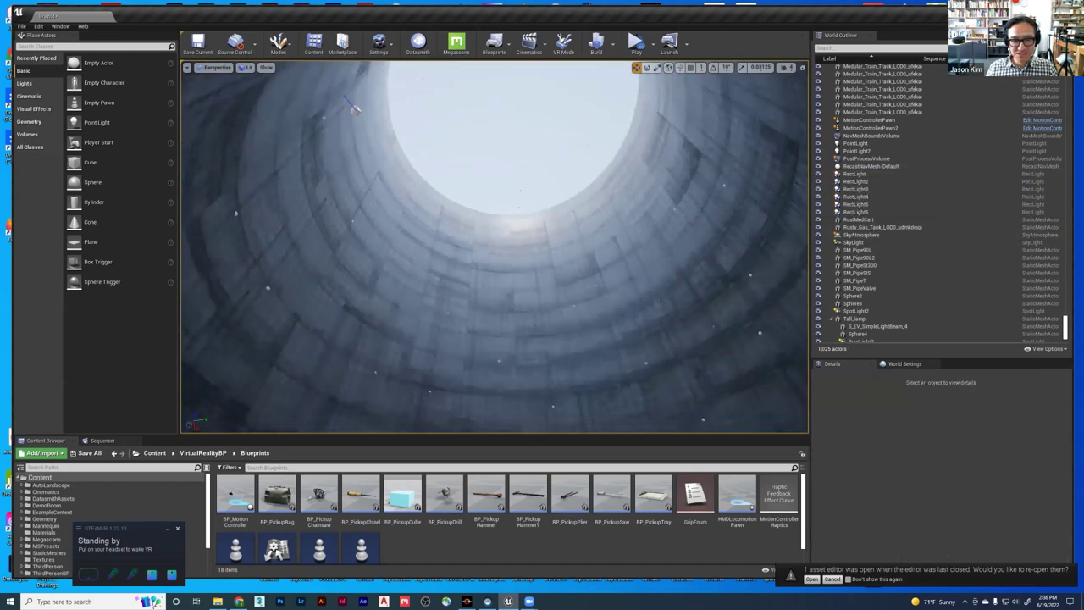
right_drag(531, 127, 531, 208)
right_drag(508, 146, 508, 337)
key(s)
mouse_move(589, 326)
right_down()
mouse_move(589, 287)
mouse_move(589, 334)
mouse_move(589, 307)
right_up()
key(w)
- Collapse the DataSmith folder in the World Outliner and expand the Decals folder
scroll(918, 168, up, 8)
scroll(917, 168, up, 15)
scroll(918, 173, up, 20)
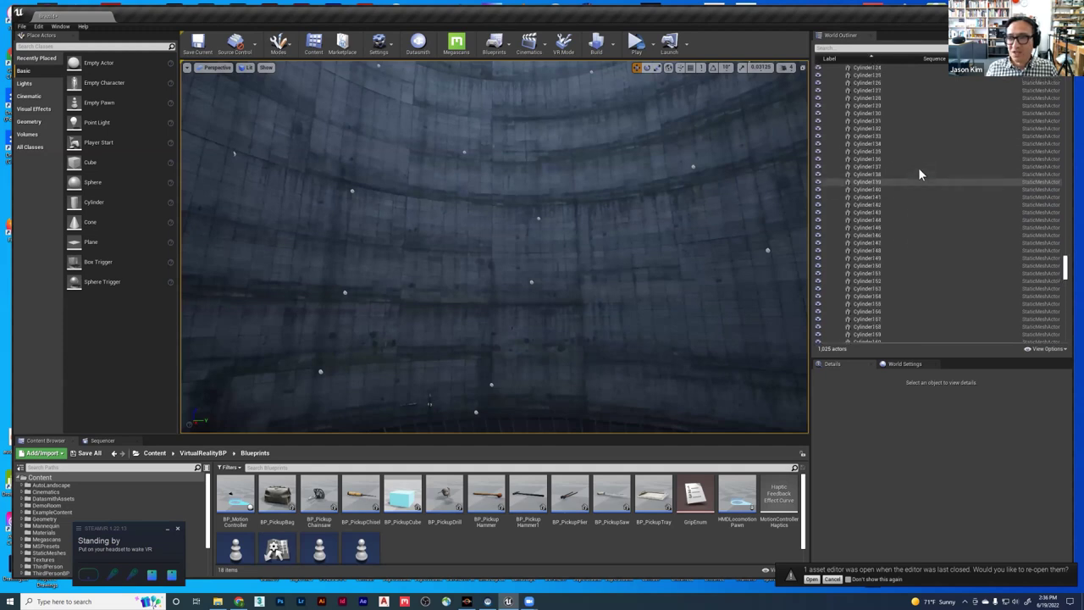
drag(1066, 267, 1068, 78)
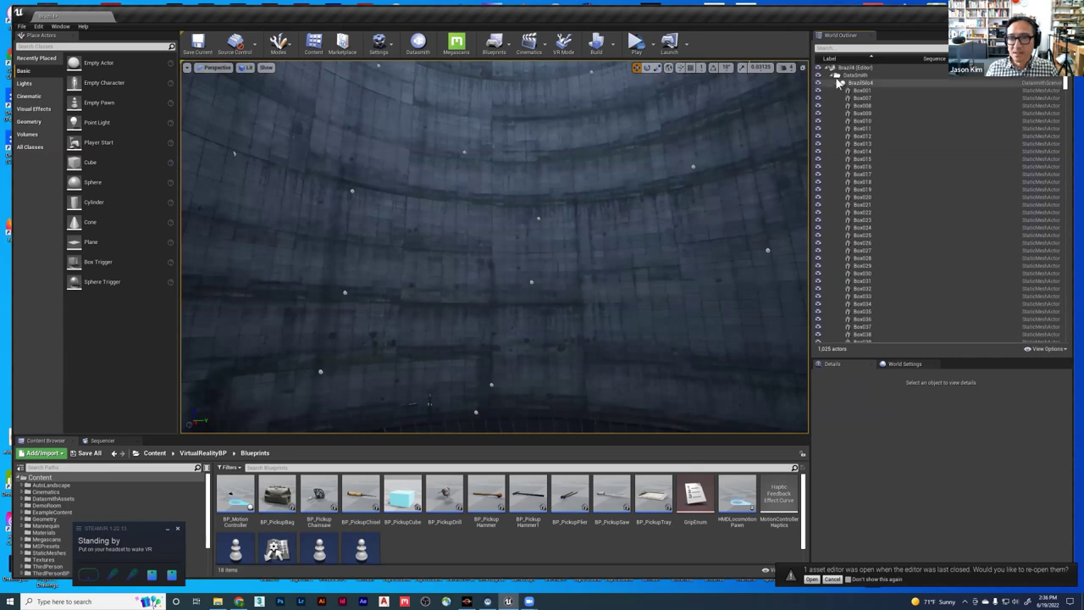
click(839, 83)
click(845, 83)
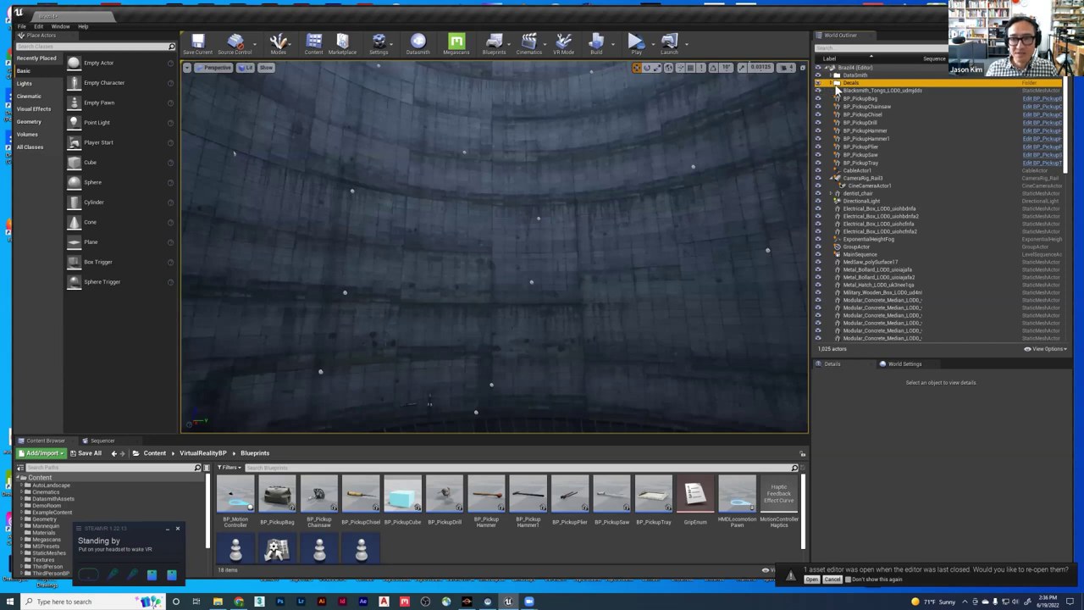
click(831, 84)
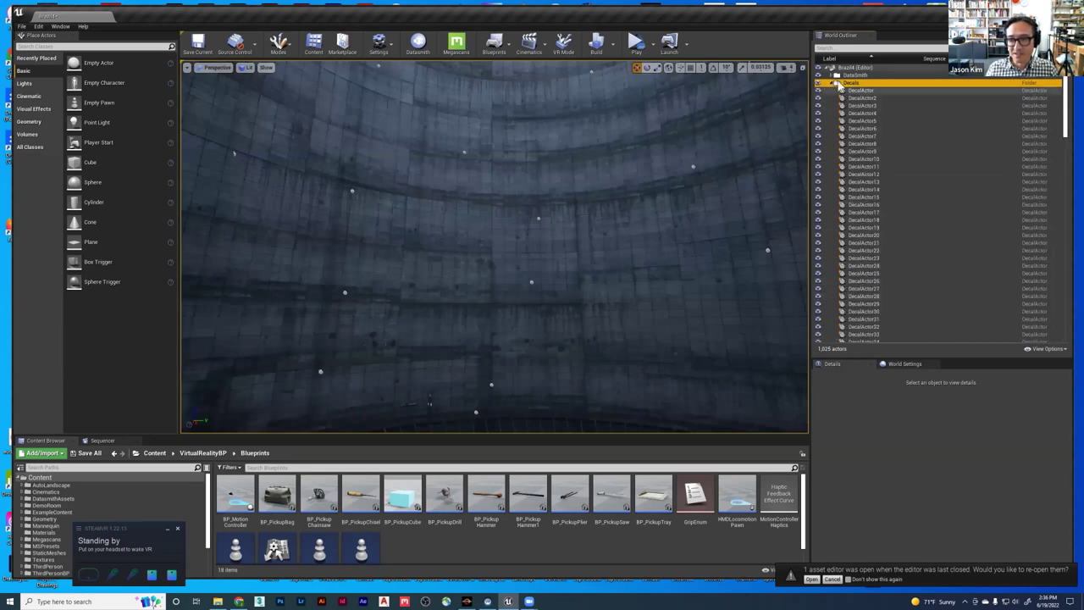
- Hide all actors in the Decals folder and examine the bare concrete tiling of the tower walls
click(817, 83)
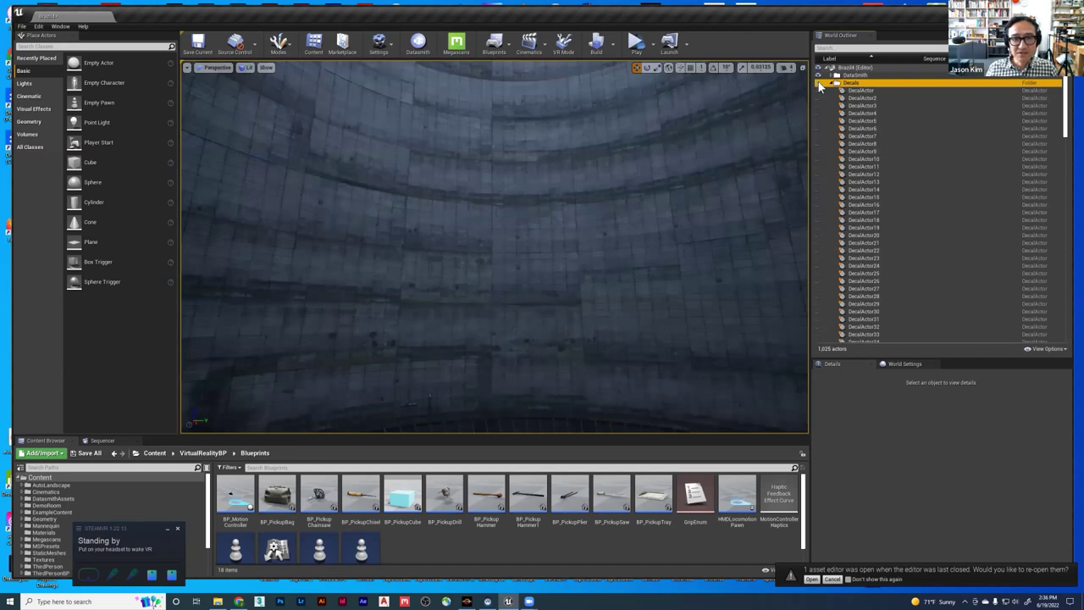
right_drag(494, 254, 495, 161)
right_drag(599, 239, 598, 242)
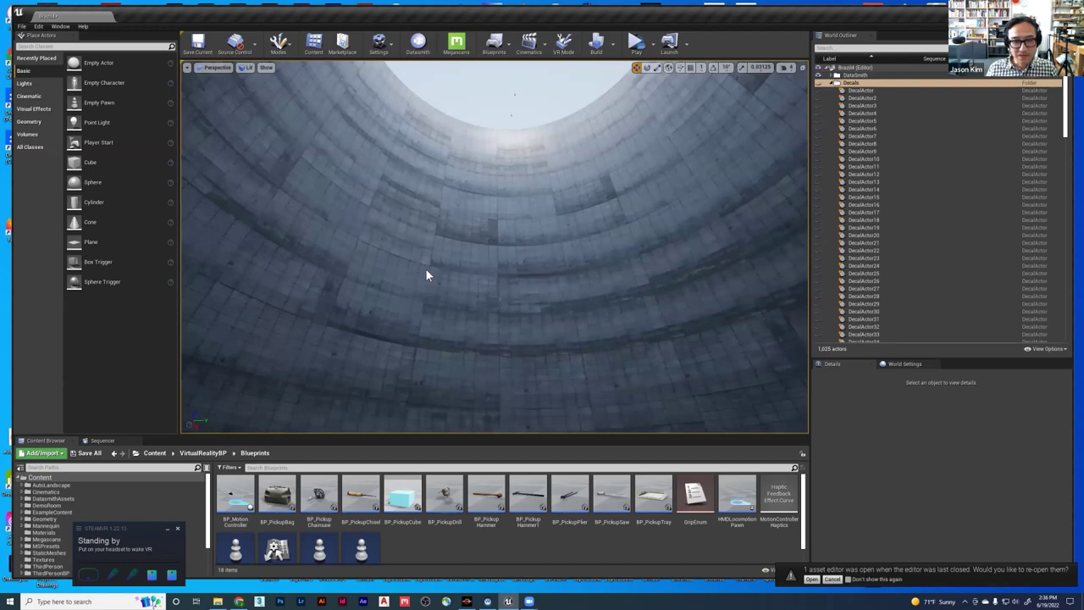
- Switch to the Miro board and examine the film still and photo references of the tower's concrete walls
key(alt+Tab)
click(512, 282)
scroll(491, 319, down, 2)
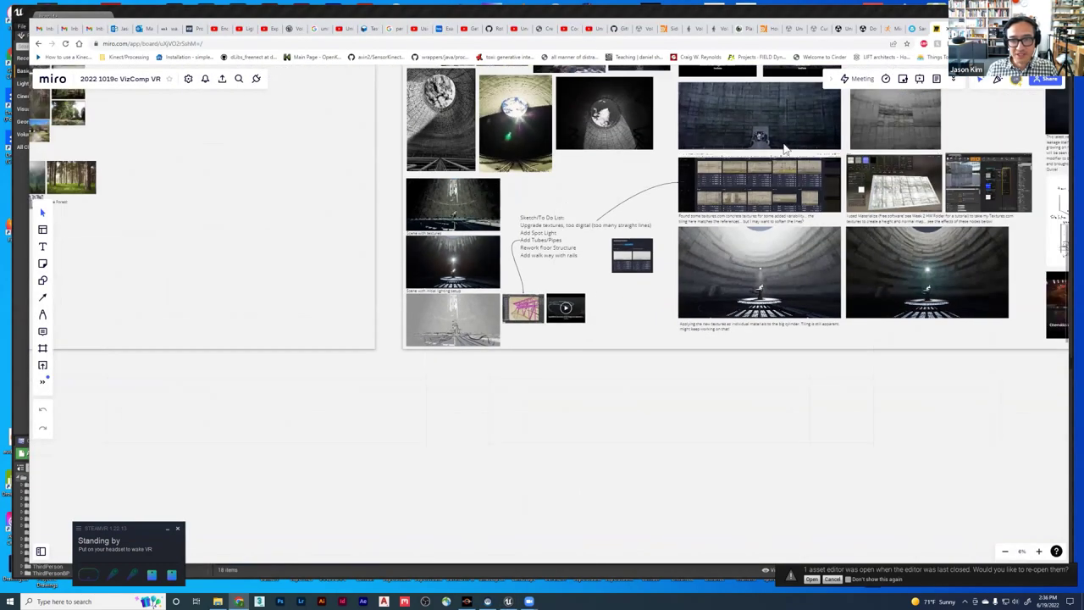
scroll(758, 111, up, 4)
scroll(435, 346, down, 3)
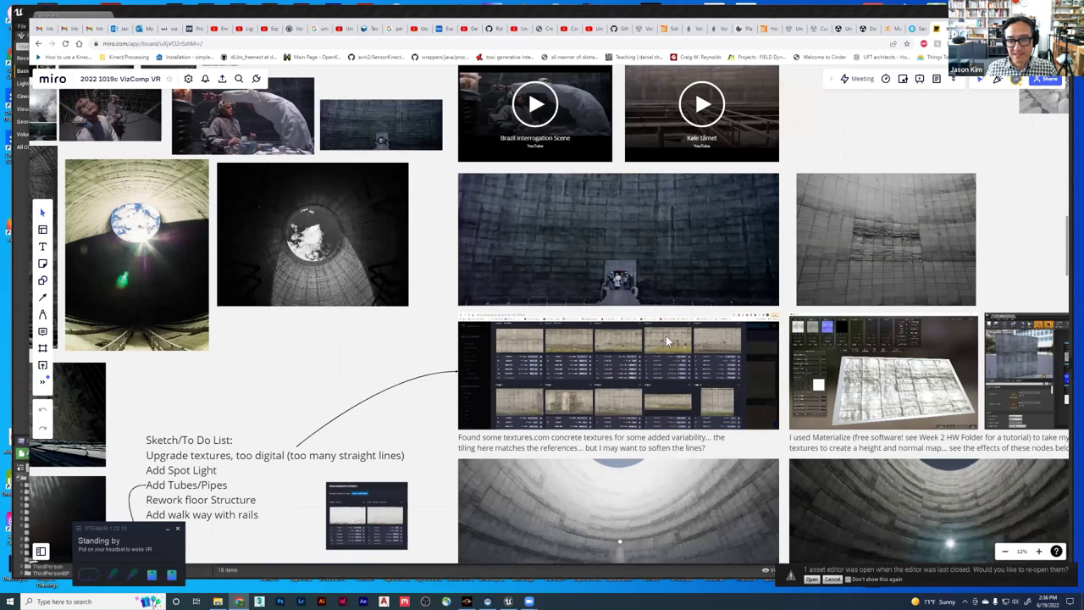
scroll(942, 254, up, 2)
scroll(872, 250, down, 3)
scroll(940, 222, up, 6)
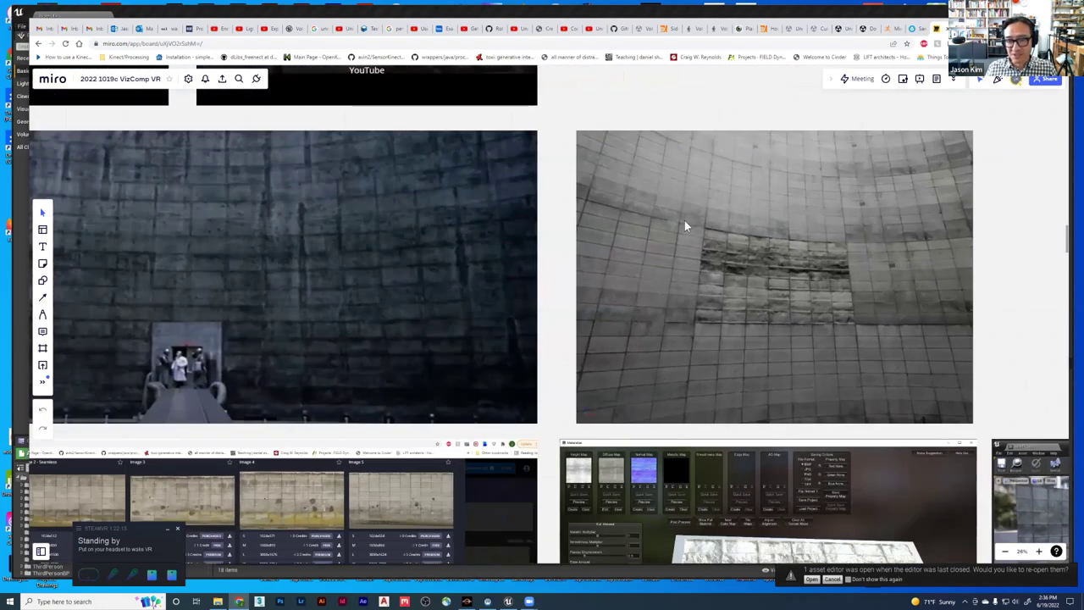
- Compare the scene's walls in Unreal Editor with the wall references and concrete texture images on the Miro board
key(alt+Tab)
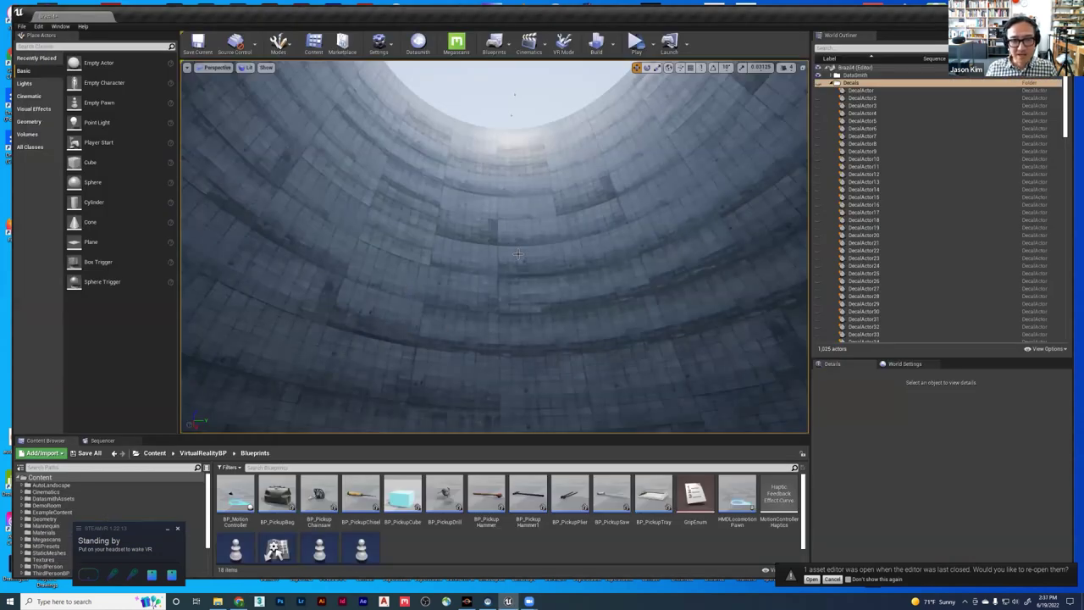
key(alt+Tab)
scroll(556, 289, down, 4)
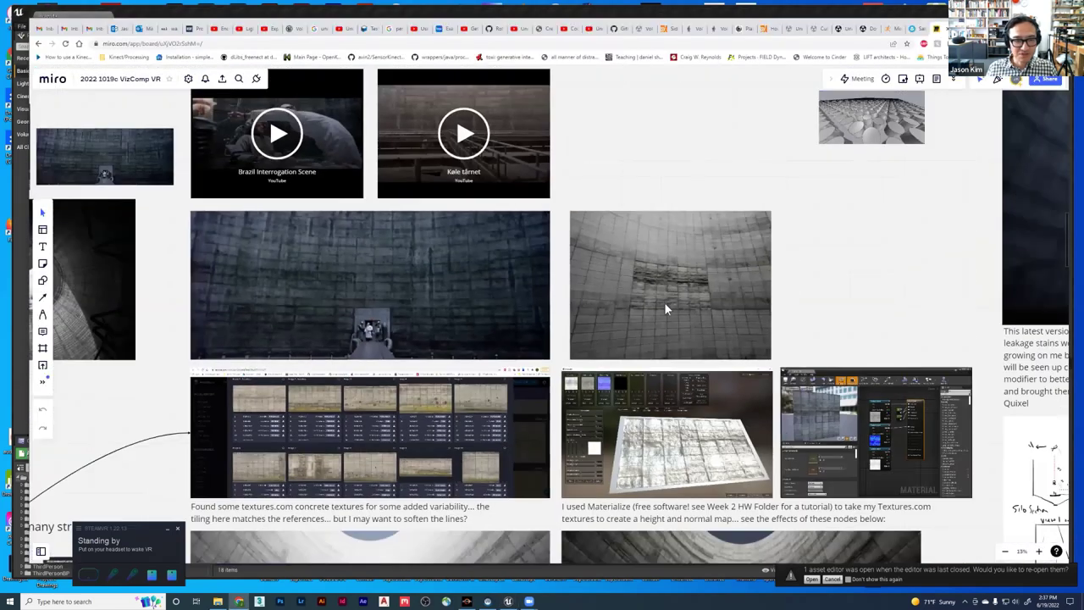
scroll(457, 357, up, 2)
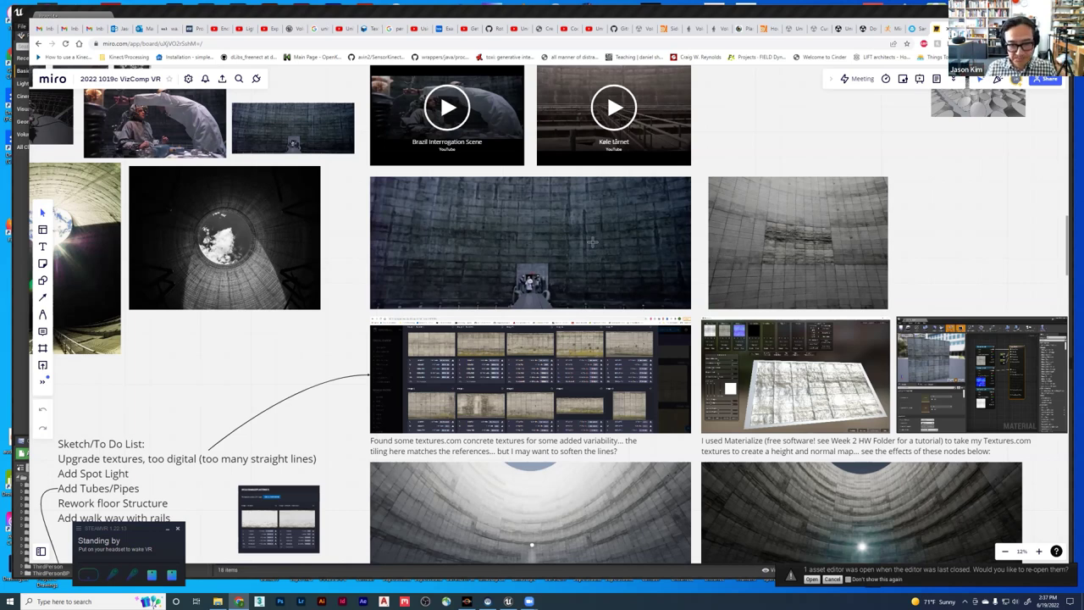
key(alt+Tab)
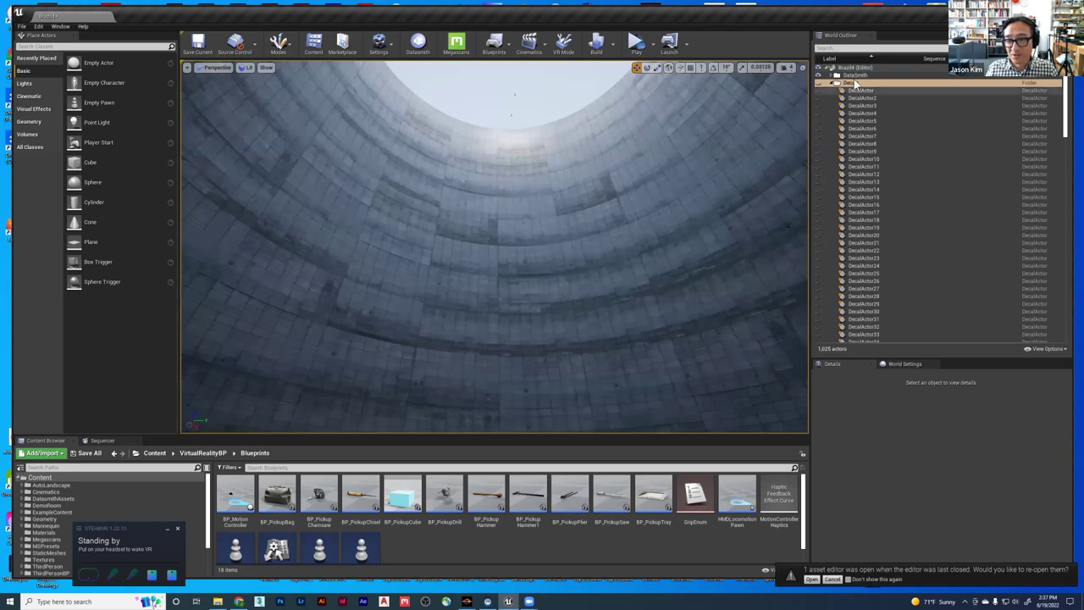
- Toggle the Decals folder's visibility to compare the walls with and without stains, leaving the decals shown
click(818, 82)
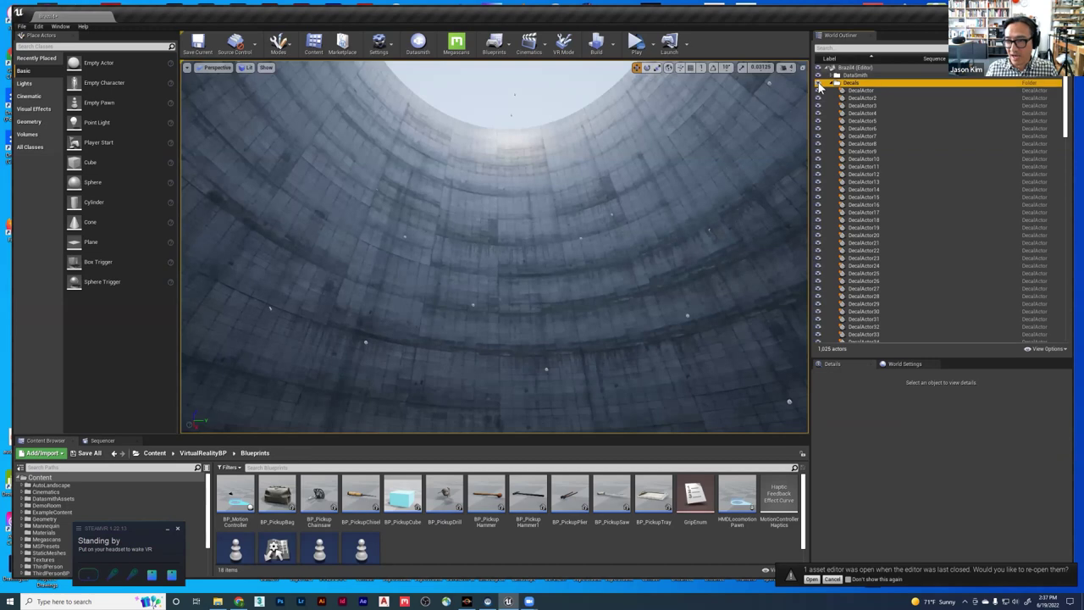
click(818, 83)
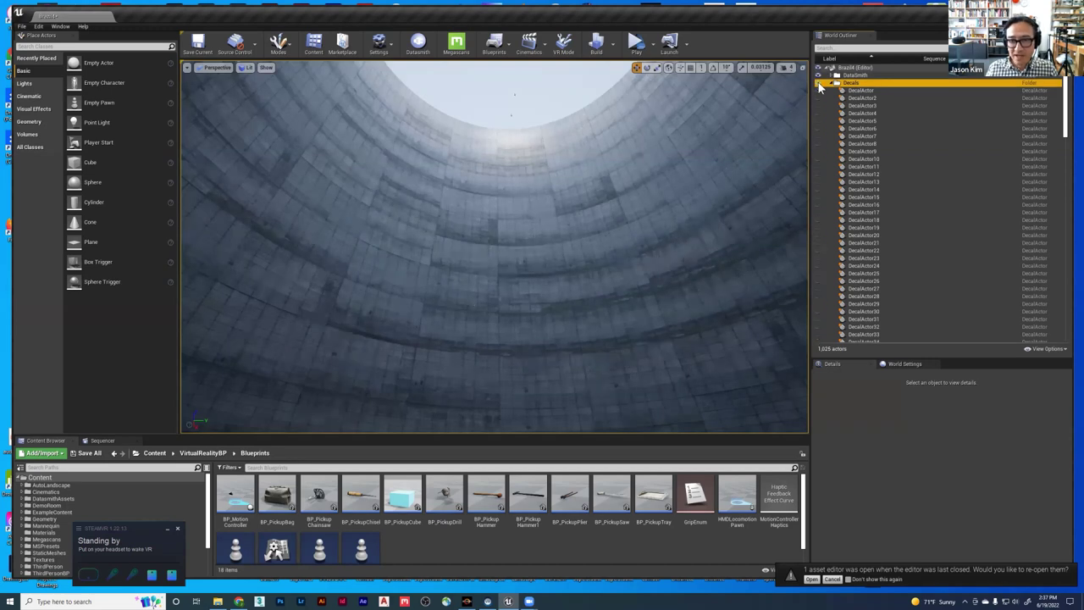
click(818, 83)
click(818, 83)
click(817, 83)
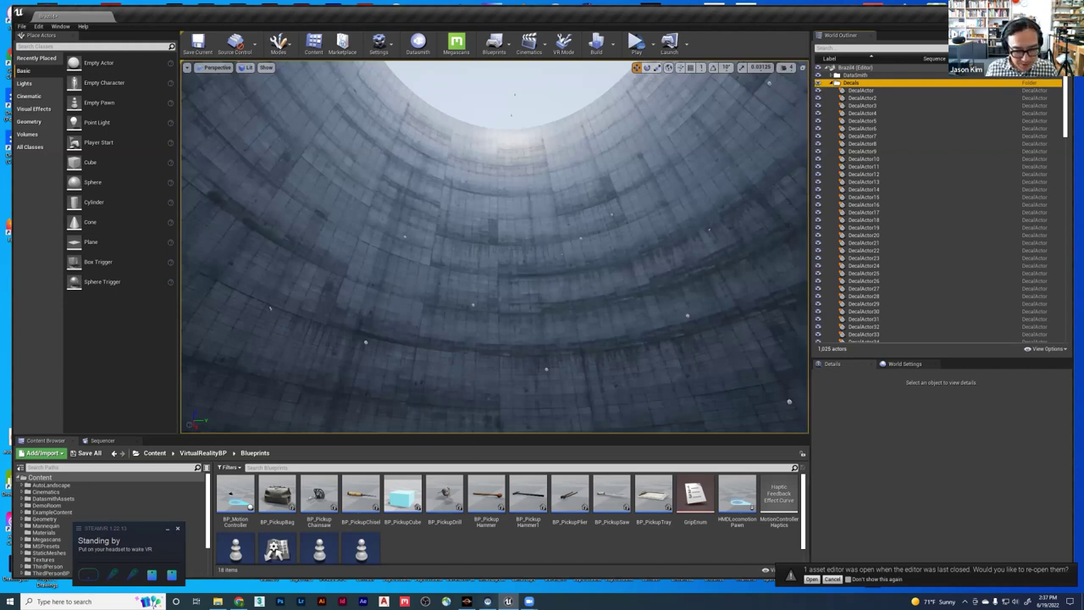
- Find the Quixel Bridge app through the Windows search and launch it
click(11, 601)
click(53, 601)
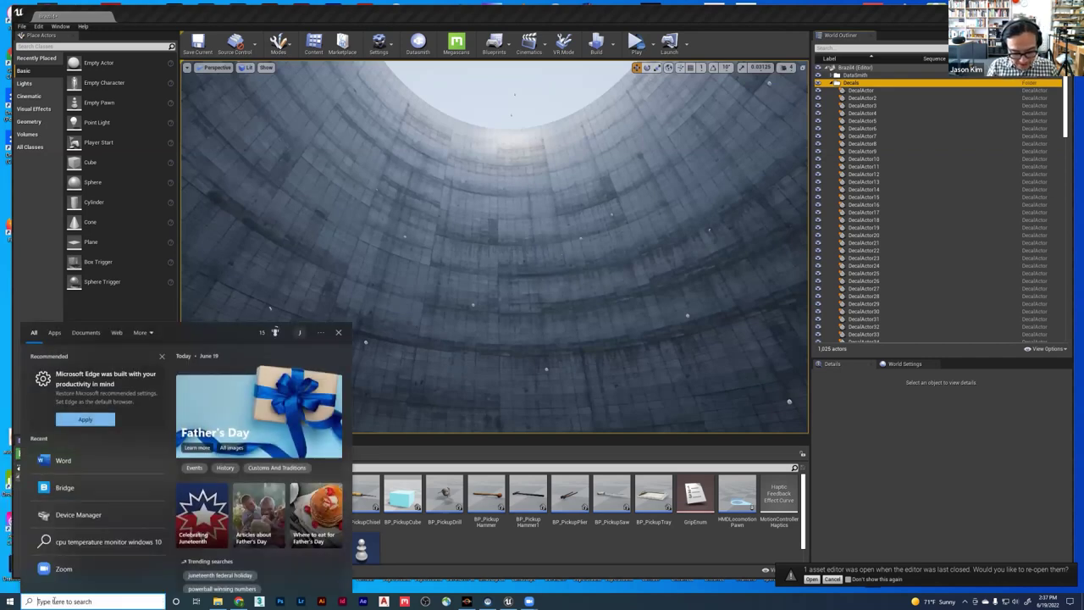
text(bridge)
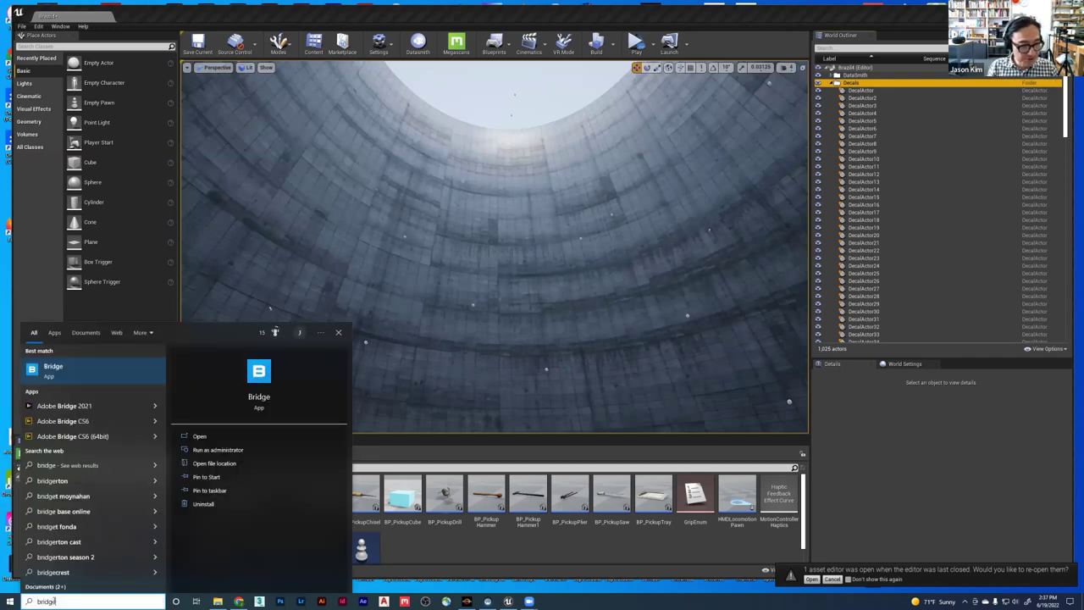
key(Return)
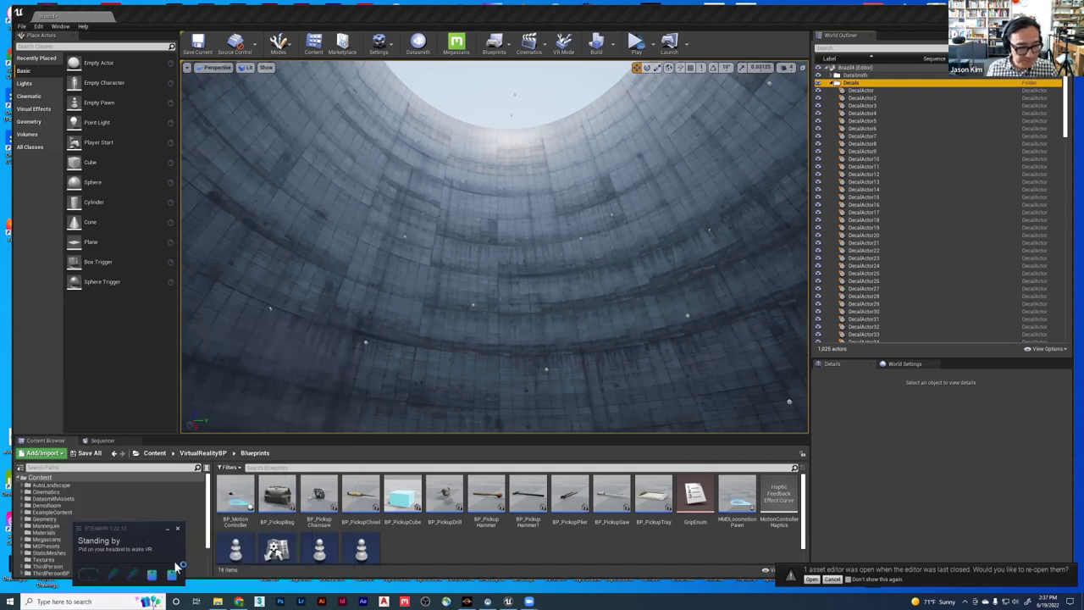
click(10, 601)
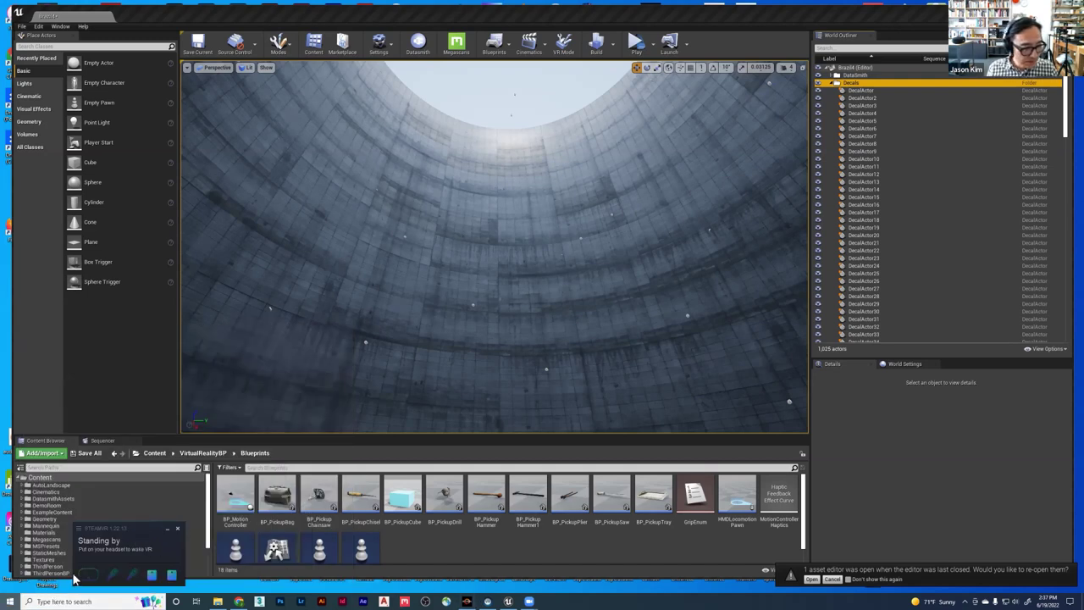
click(63, 600)
text(bridge)
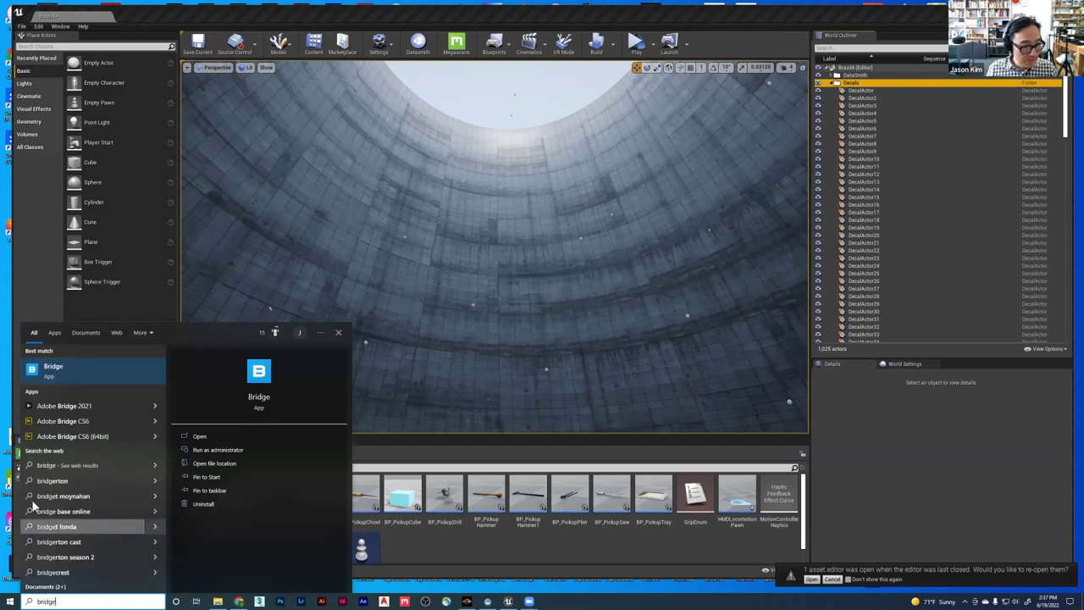
click(46, 373)
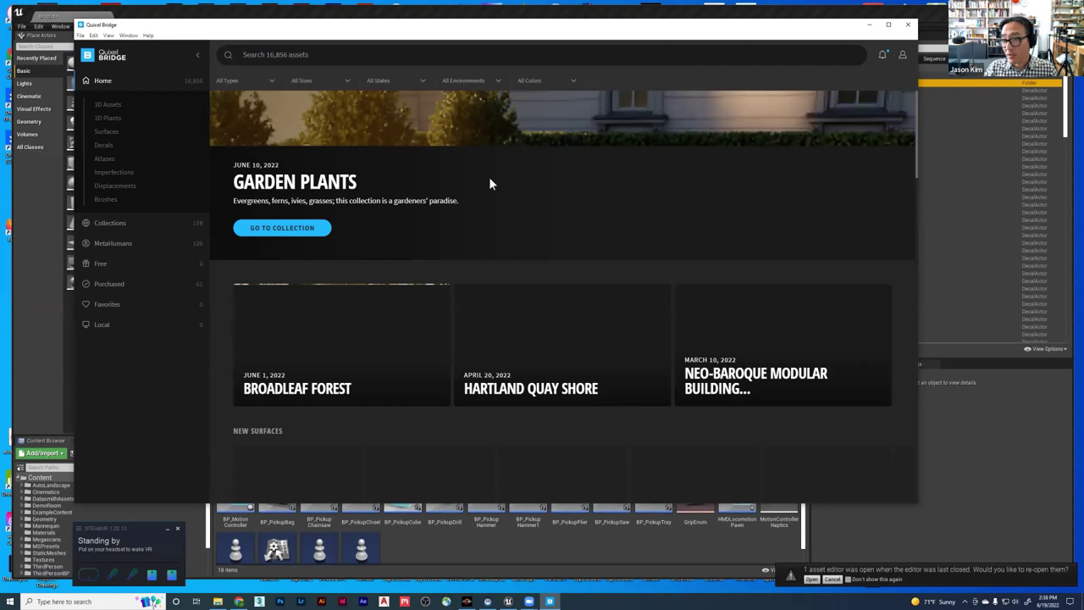
- Return to Unreal Editor, toggle the Decals folder's visibility leaving the decals shown, and examine the stains on the tower walls
key(alt+Tab)
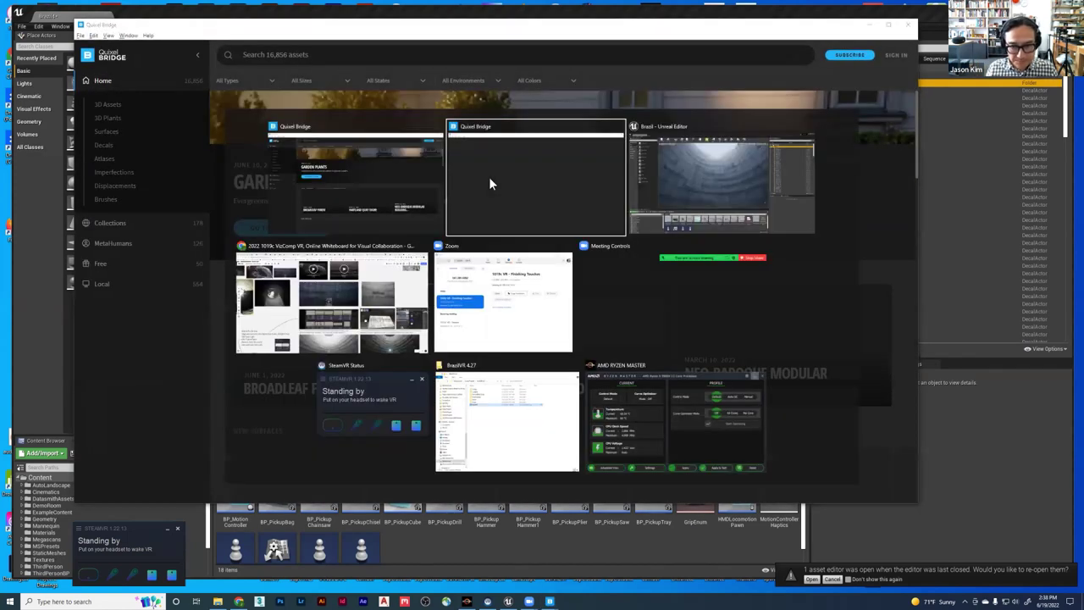
key(alt+Tab)
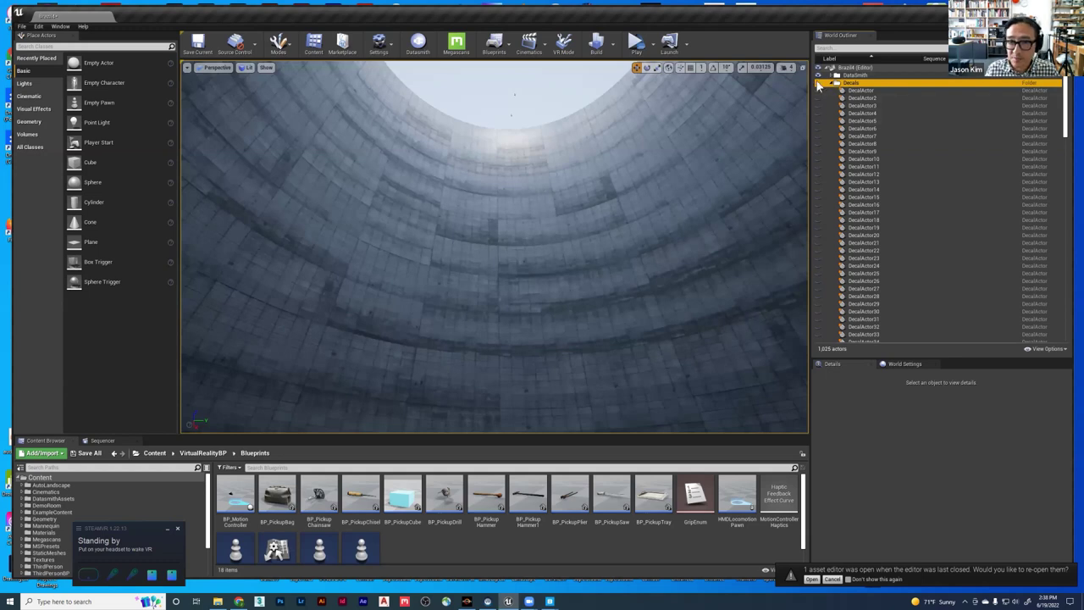
click(818, 83)
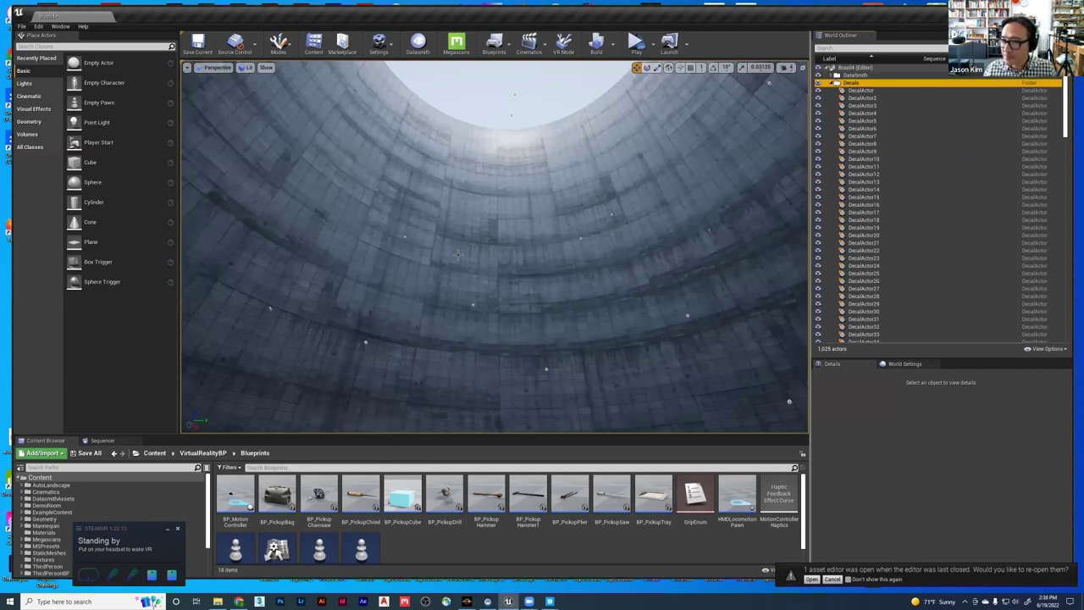
right_drag(458, 241, 438, 361)
key(s)
key(w)
right_drag(458, 292, 436, 161)
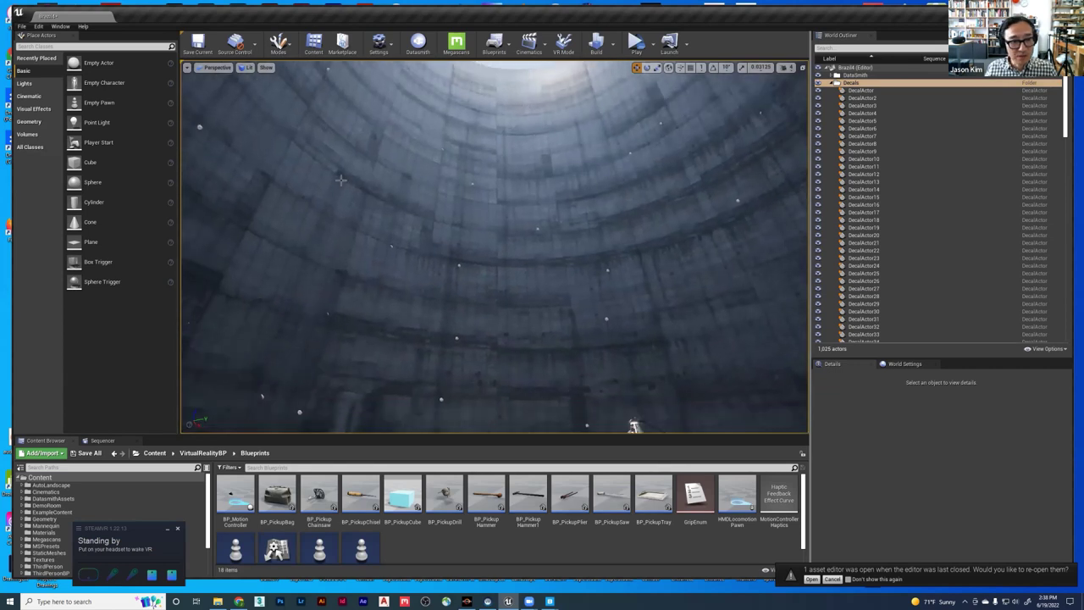
- Select the grouped decal actors of the Decals folder and ungroup them
click(861, 122)
key(shift+e)
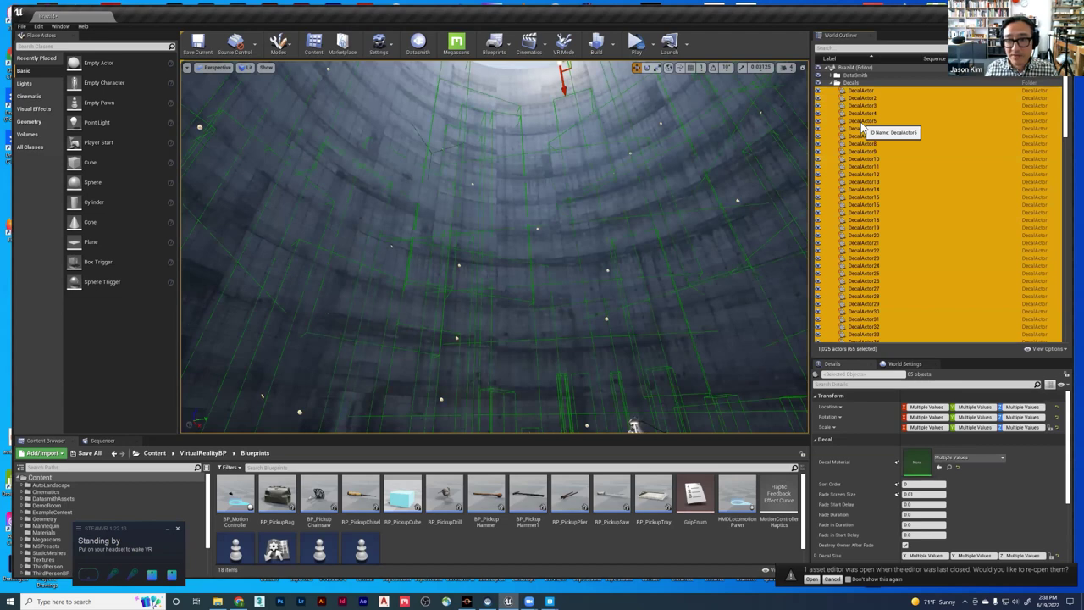
right_click(864, 110)
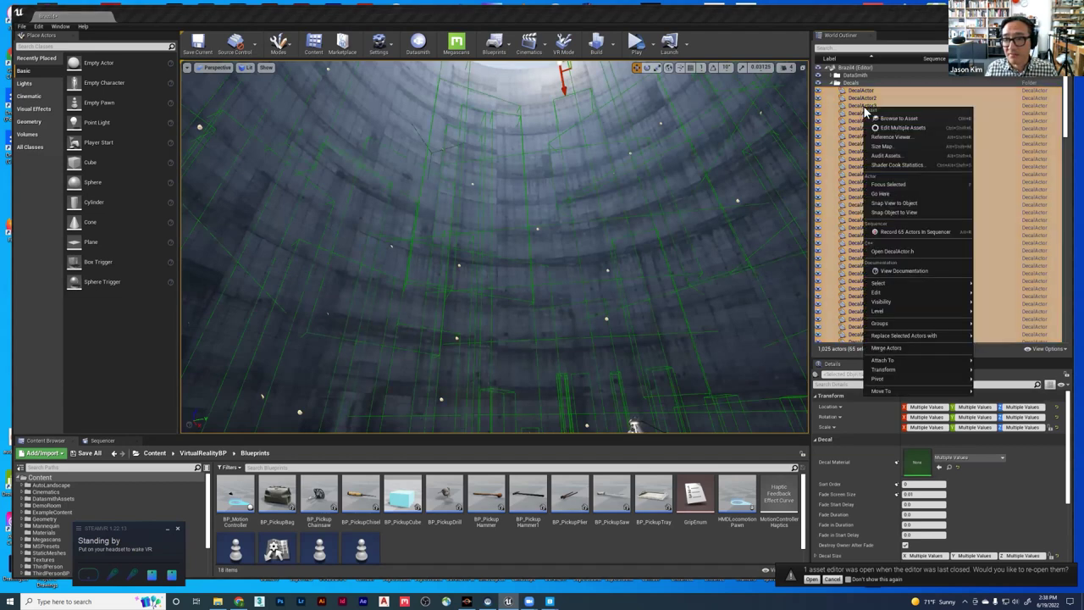
mouse_move(908, 327)
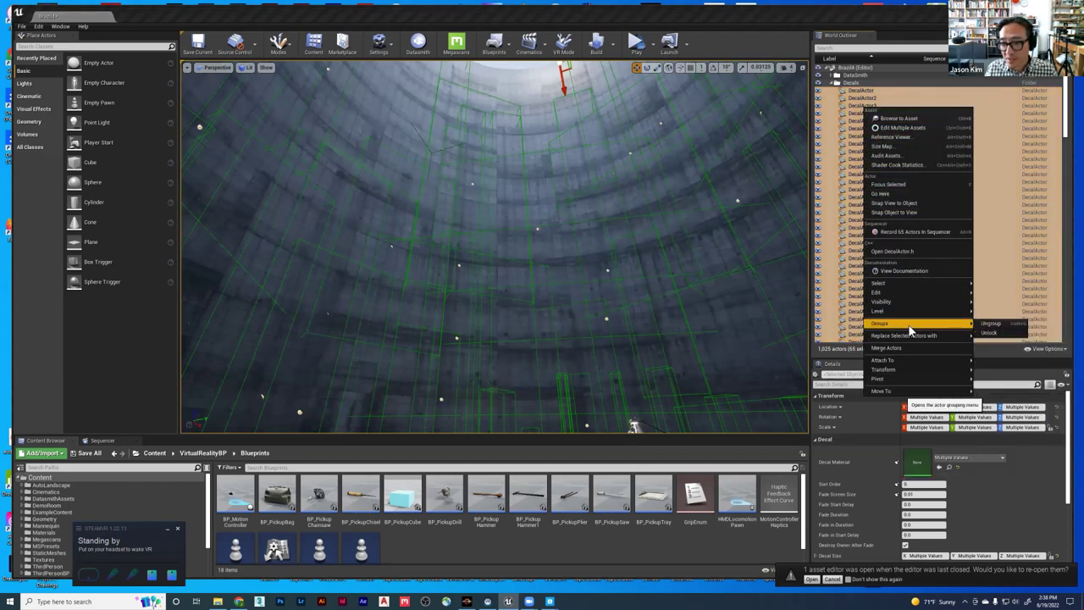
click(991, 324)
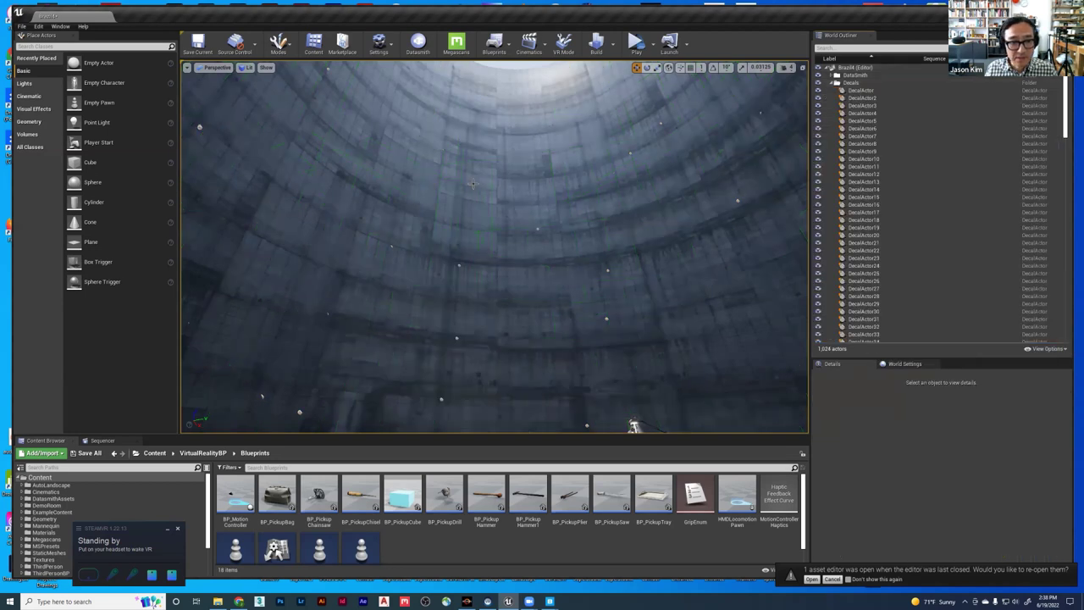
- Select a single leakage decal on the tower wall, slide it sideways along the concrete, and undo the last move
click(473, 184)
right_drag(460, 192, 600, 207)
key(f)
key(s)
key(s)
key(s)
right_drag(491, 230, 487, 258)
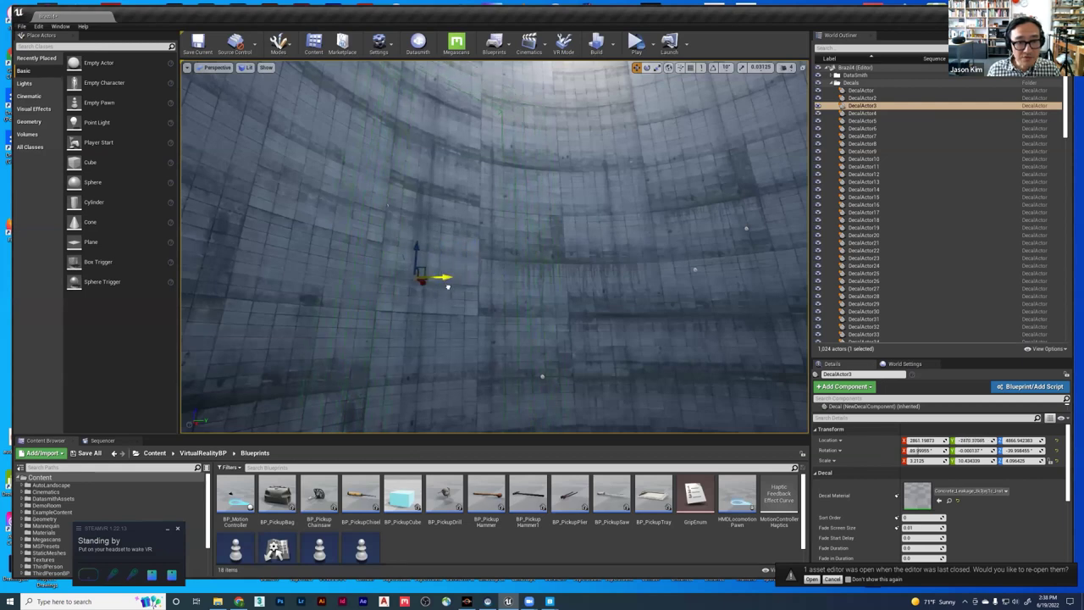
drag(493, 285, 471, 282)
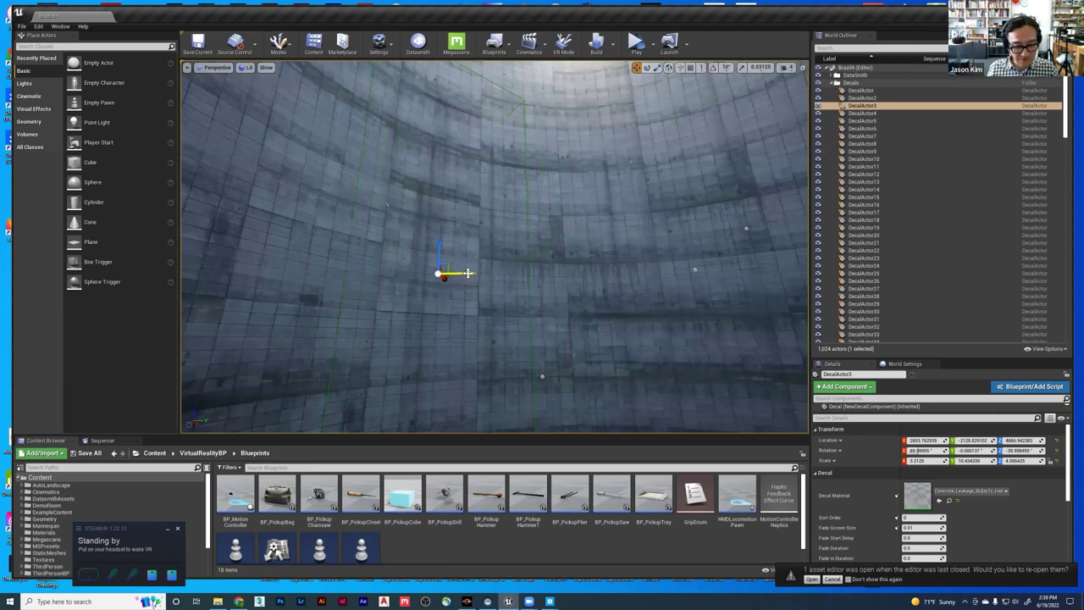
key(ctrl+z)
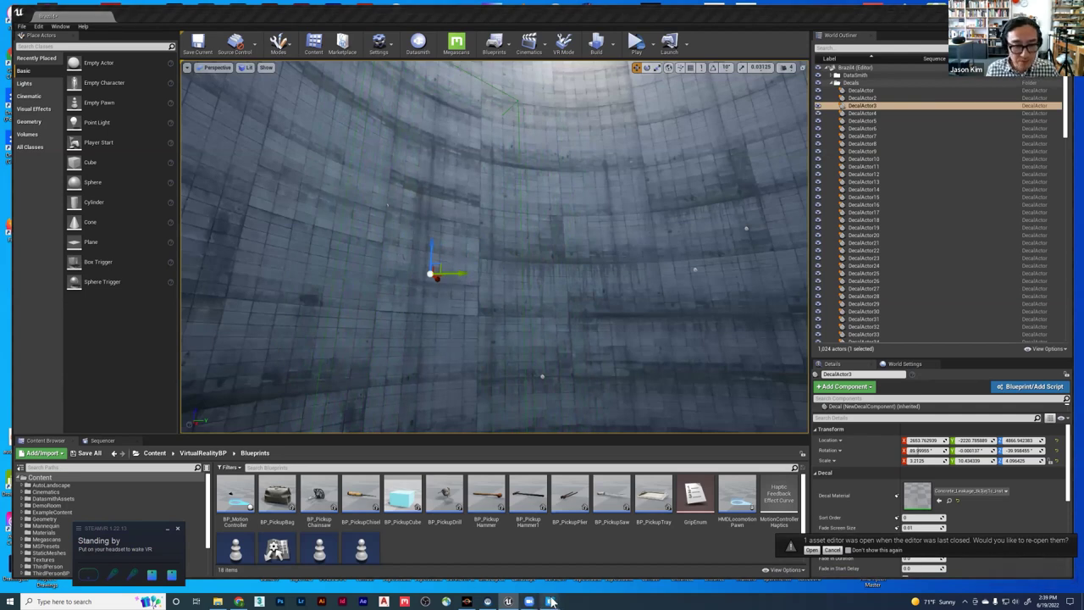
- Switch to Quixel Bridge, search the asset library for "water stains" and look through the results
mouse_move(549, 601)
click(599, 564)
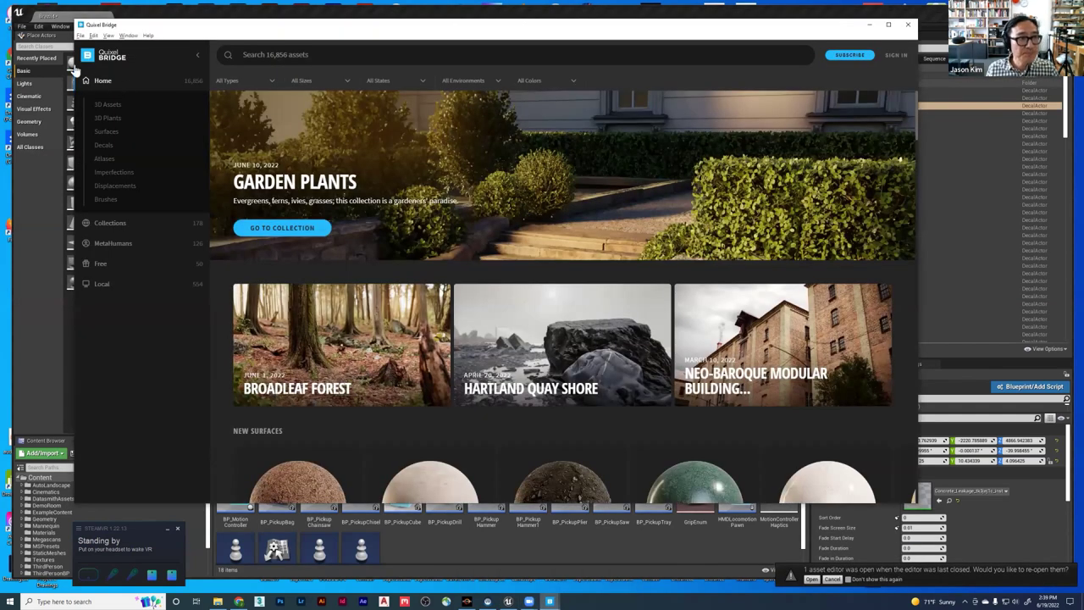
click(315, 56)
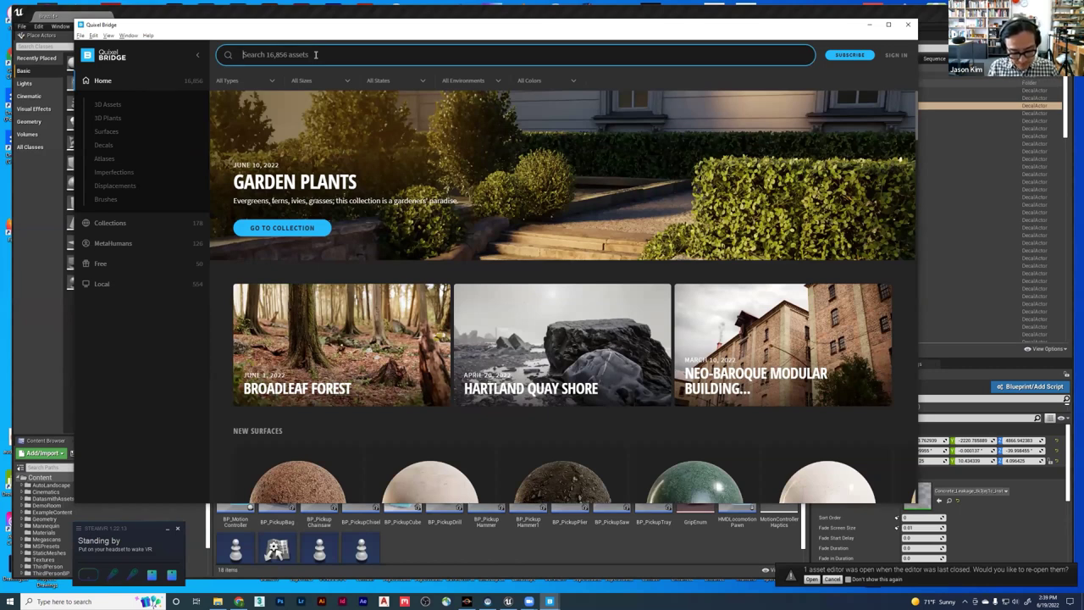
text(water stains)
key(Return)
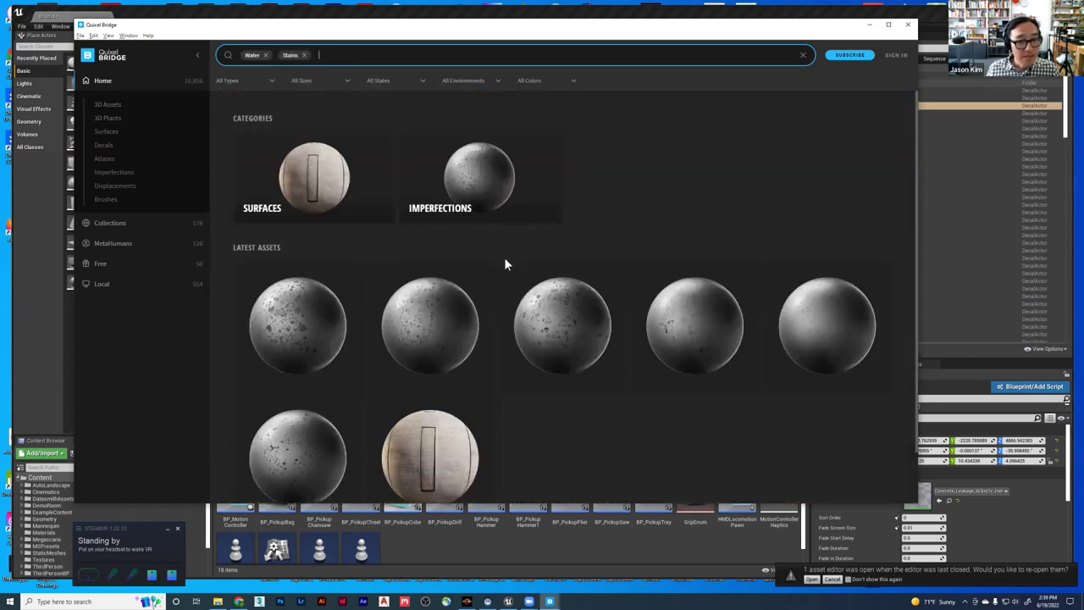
scroll(500, 259, down, 1)
scroll(302, 273, up, 1)
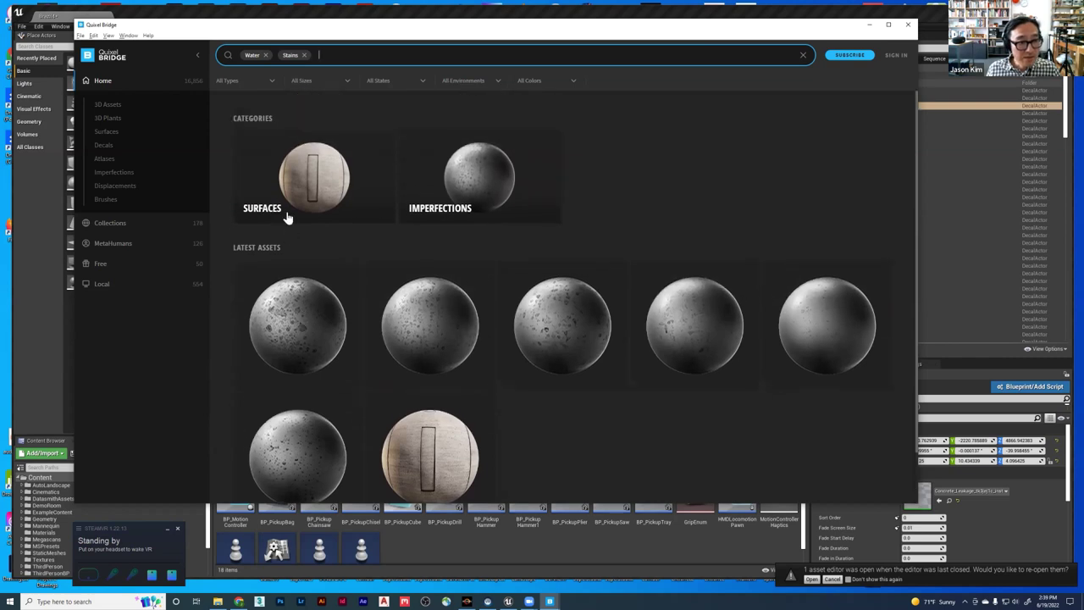
scroll(549, 331, down, 1)
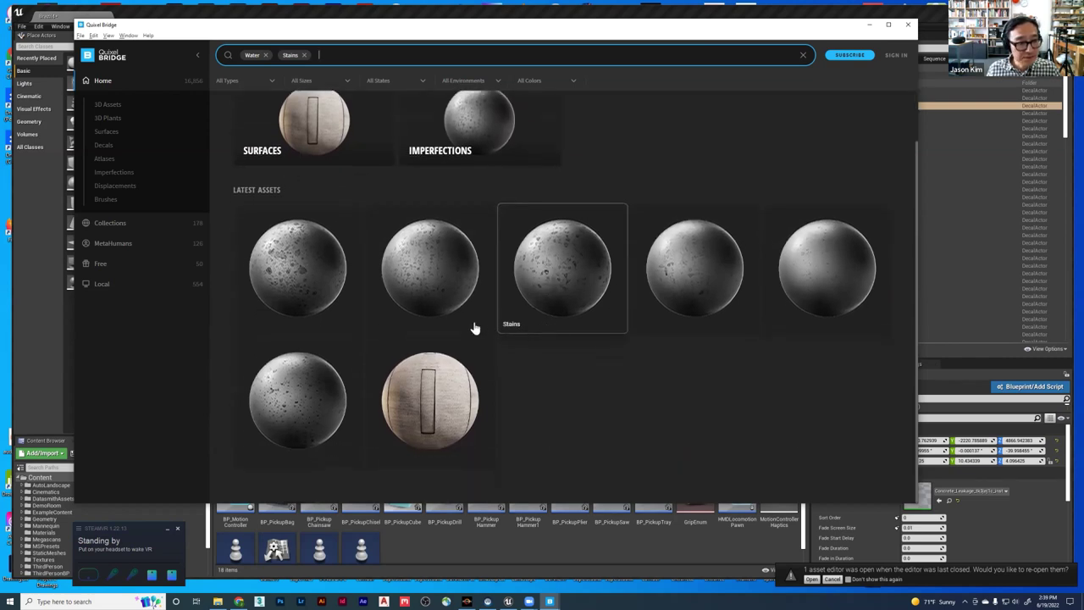
scroll(330, 326, up, 1)
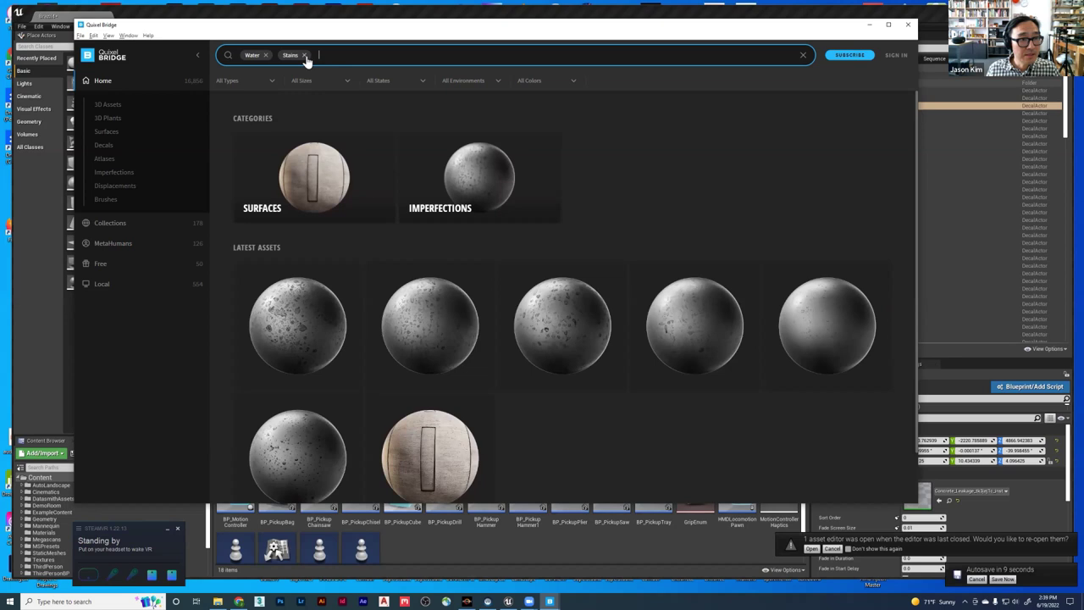
- Clear the search terms and browse the Concrete category of the decal library
click(265, 55)
click(266, 55)
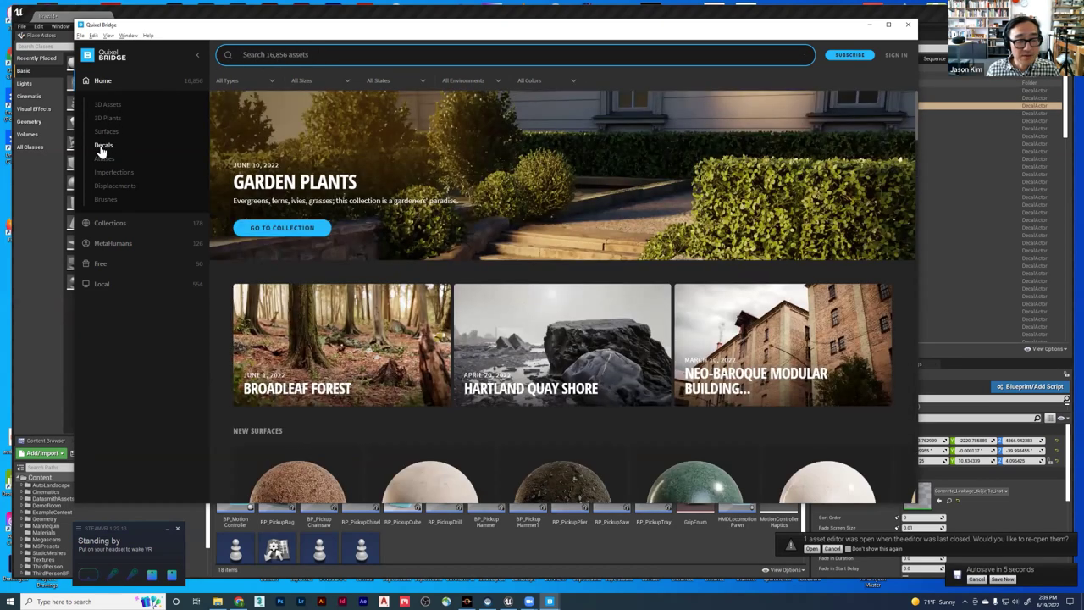
click(102, 148)
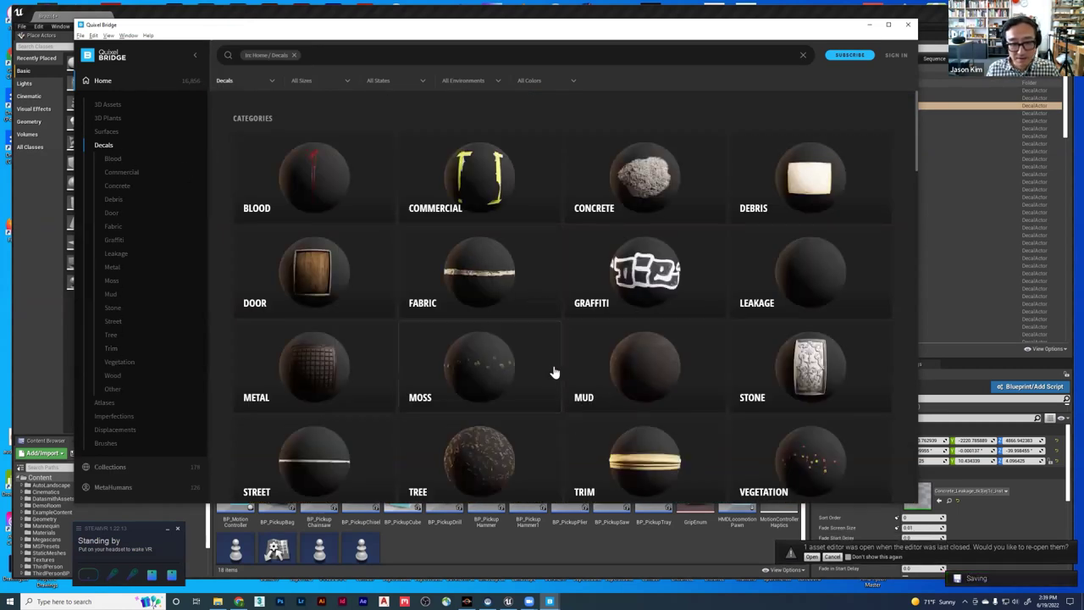
scroll(554, 372, down, 1)
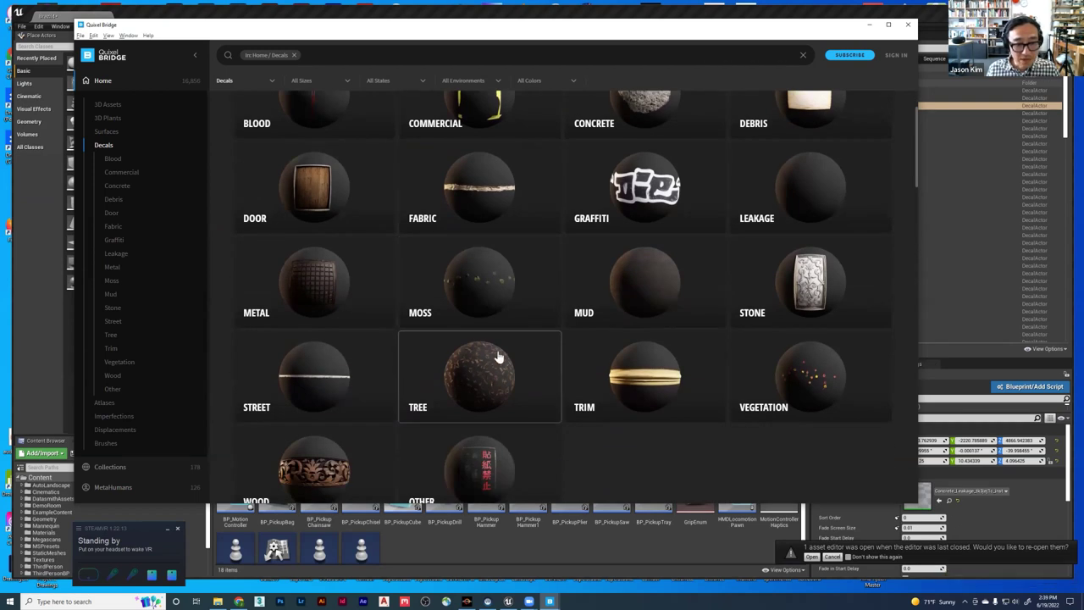
scroll(504, 355, up, 1)
click(645, 182)
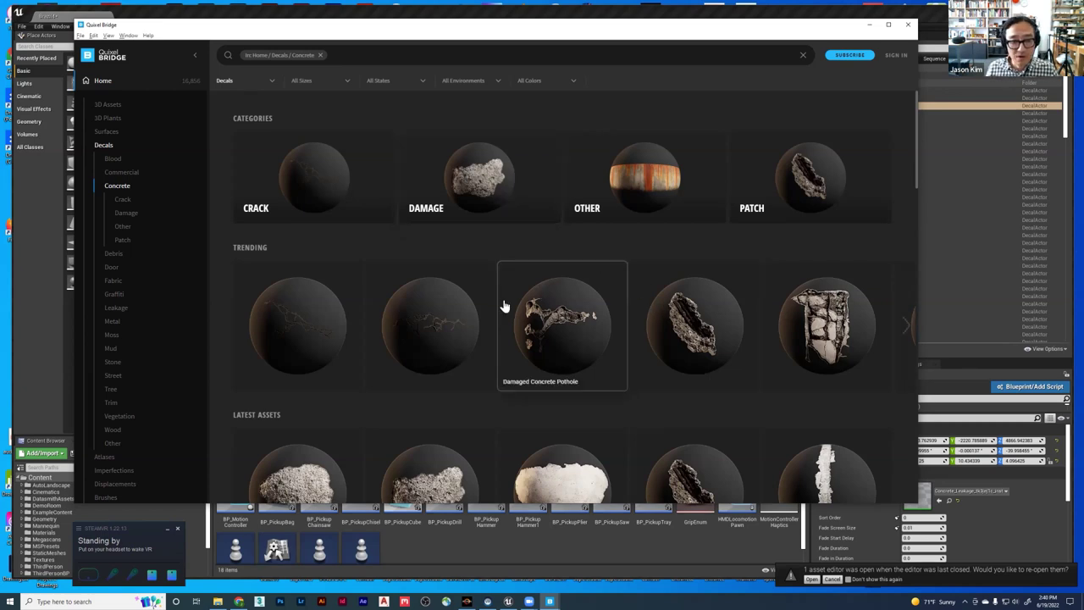
scroll(505, 305, down, 2)
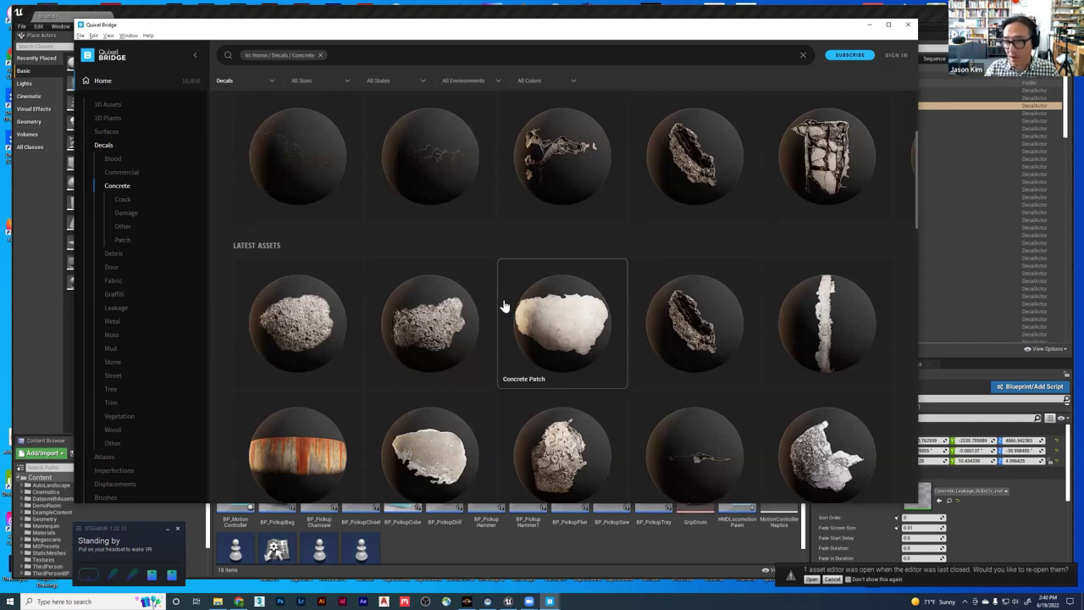
scroll(534, 311, down, 2)
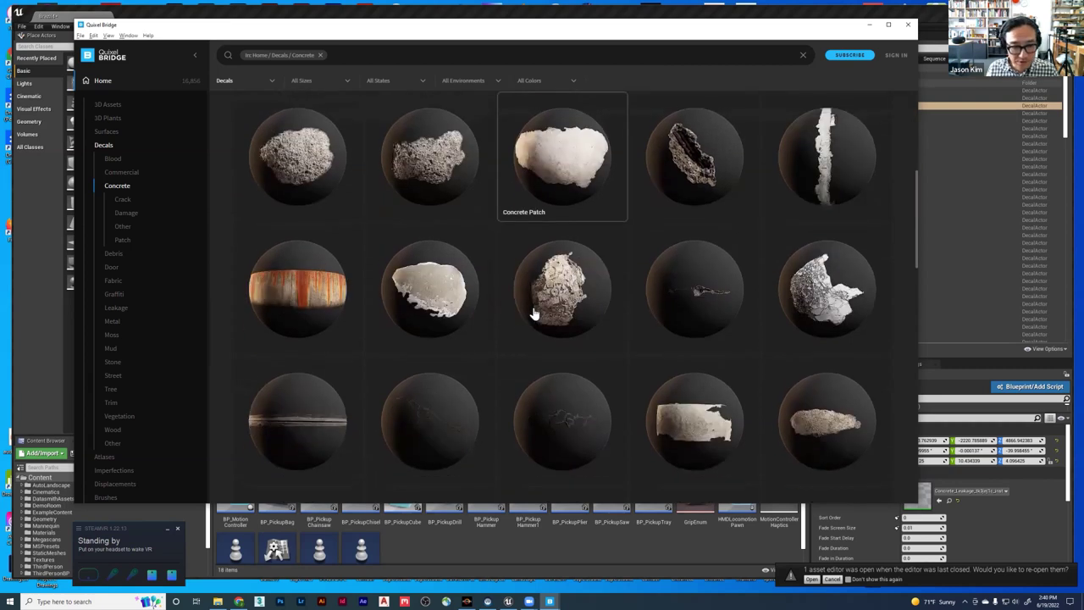
scroll(330, 302, down, 1)
scroll(381, 299, down, 1)
scroll(355, 271, up, 3)
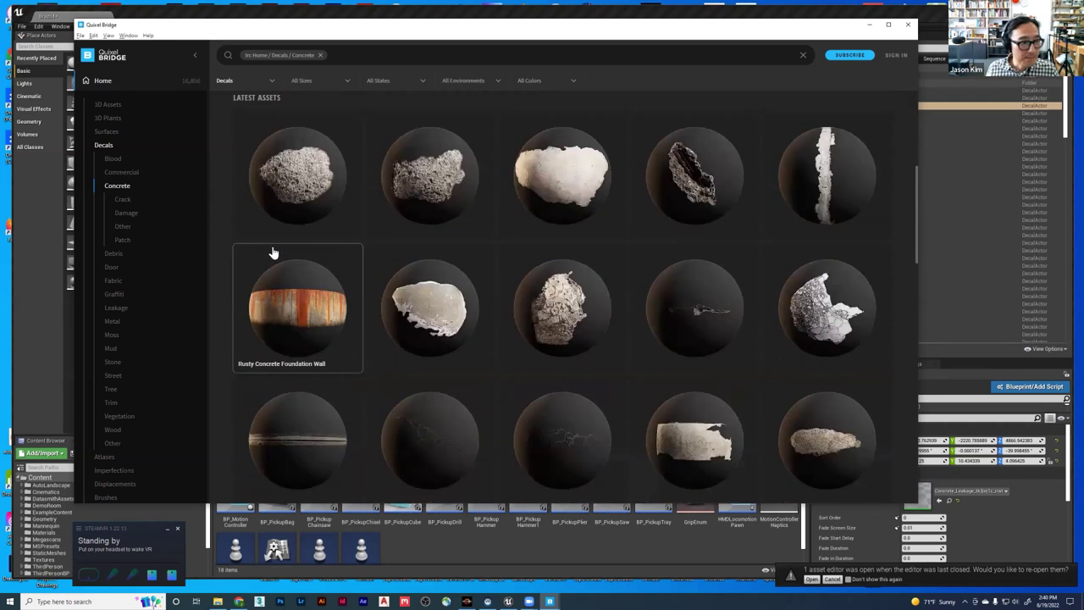
- Browse the Other and Damage subcategories of the concrete decals
click(123, 227)
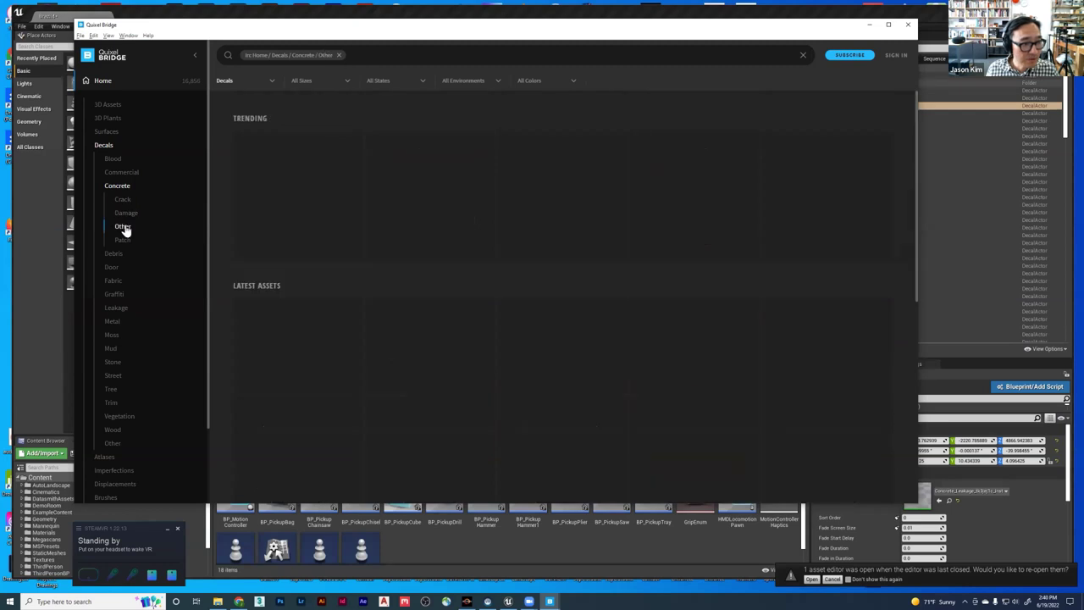
scroll(403, 315, down, 3)
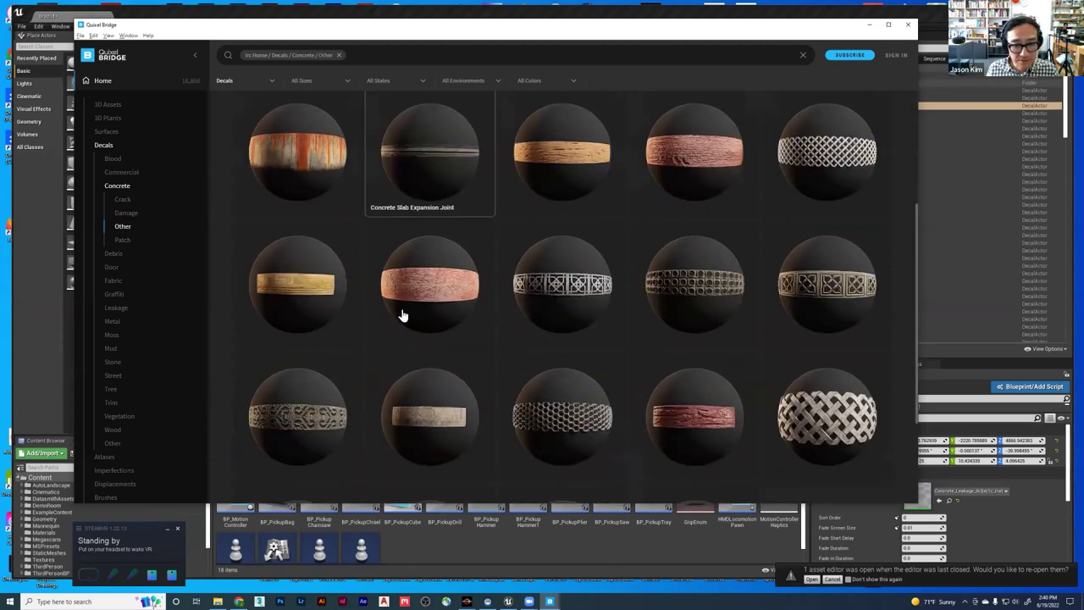
click(125, 214)
scroll(473, 313, down, 5)
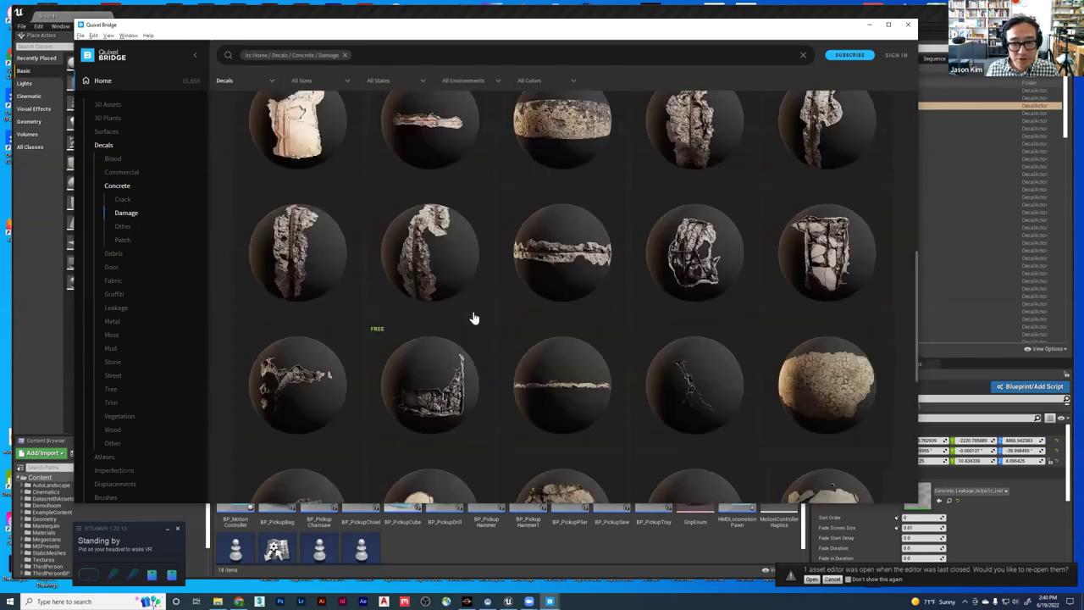
scroll(474, 316, down, 5)
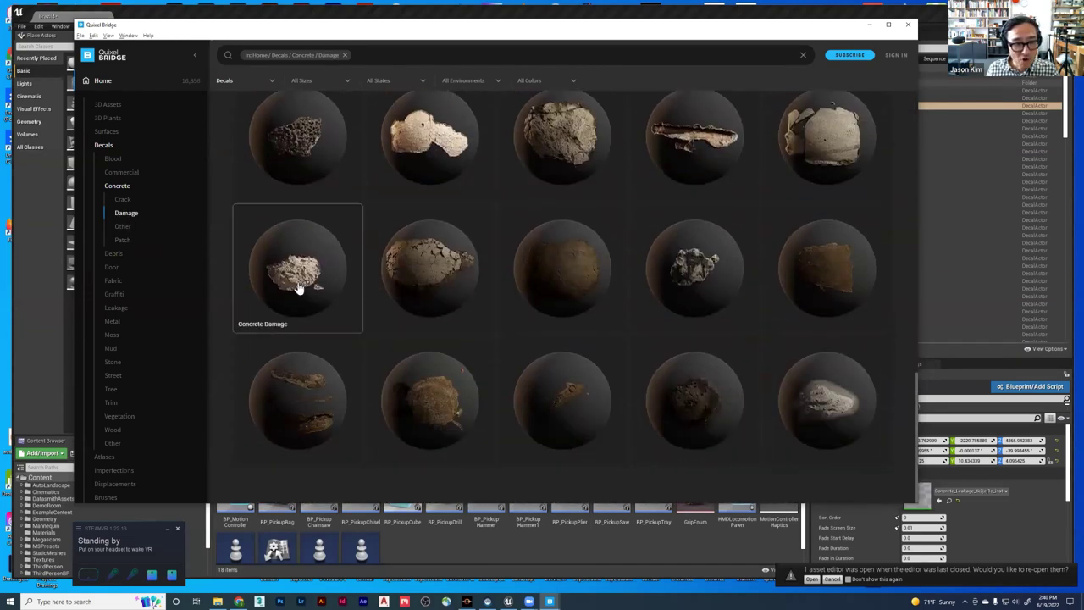
scroll(296, 297, down, 5)
scroll(293, 412, down, 5)
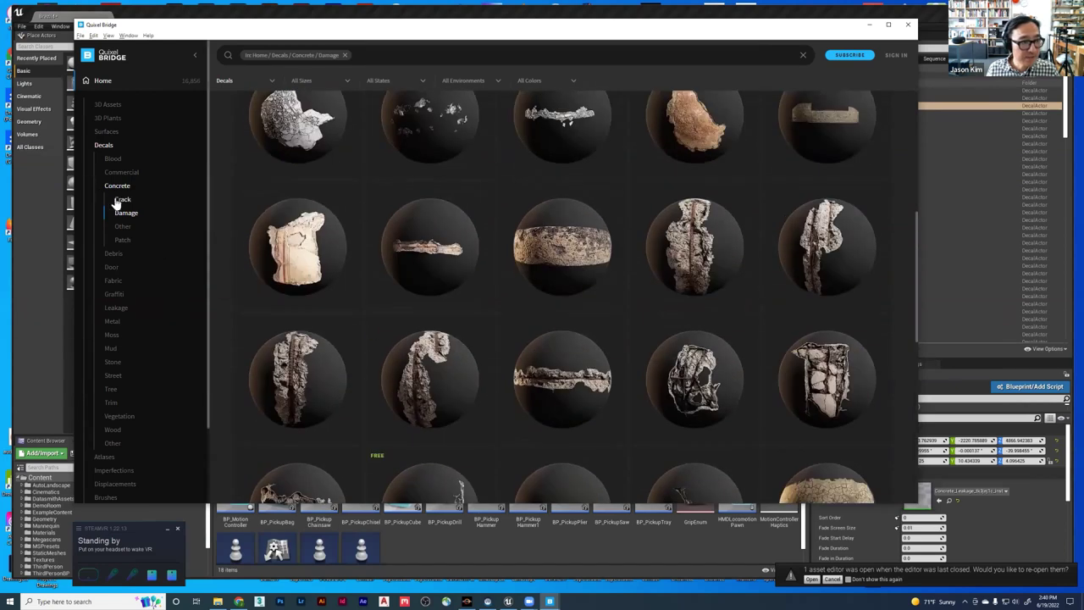
- Browse the Crack subcategory of the concrete decals and return to the Damage subcategory to look through its assets
click(123, 200)
scroll(573, 338, down, 3)
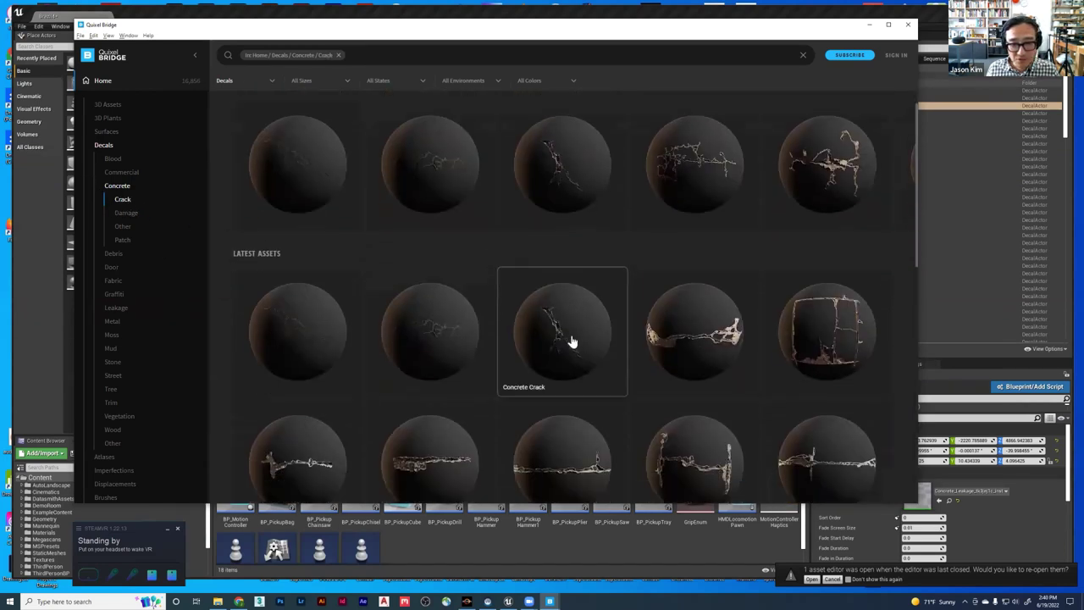
click(125, 212)
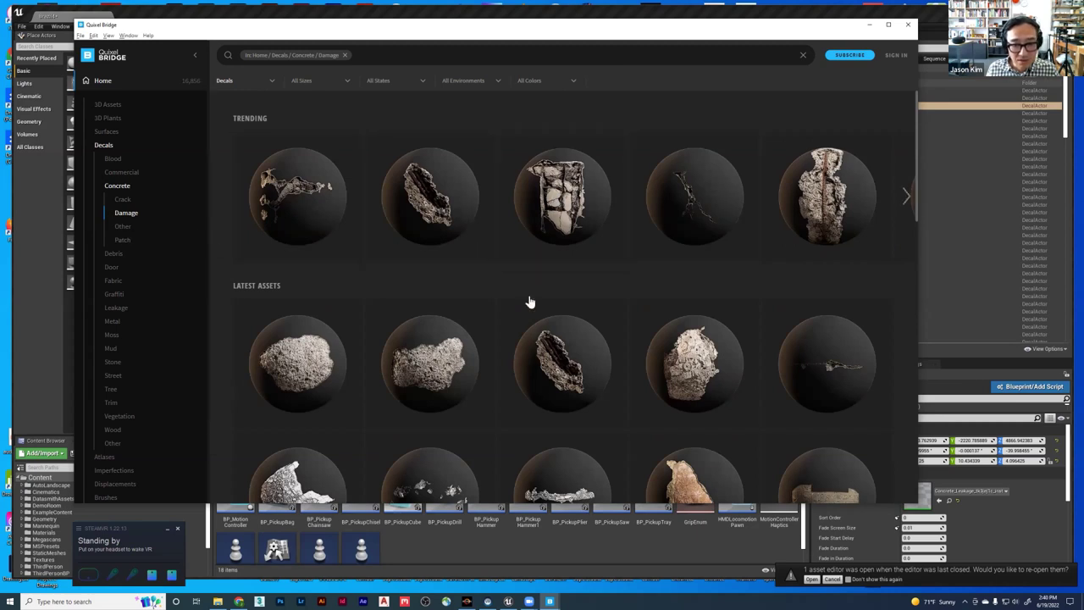
scroll(541, 321, down, 2)
scroll(635, 353, down, 3)
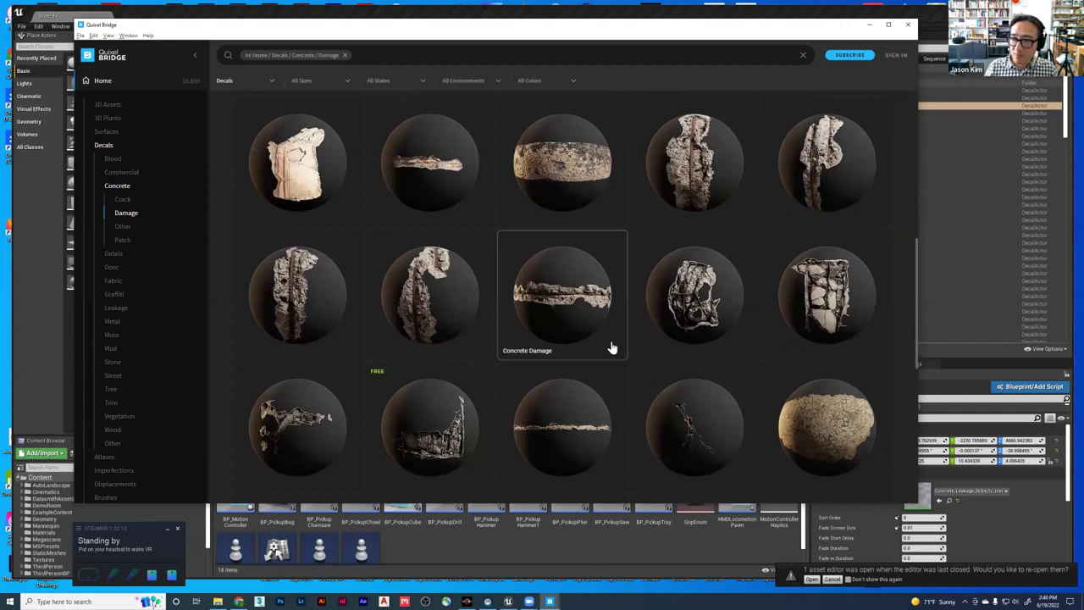
scroll(508, 347, up, 2)
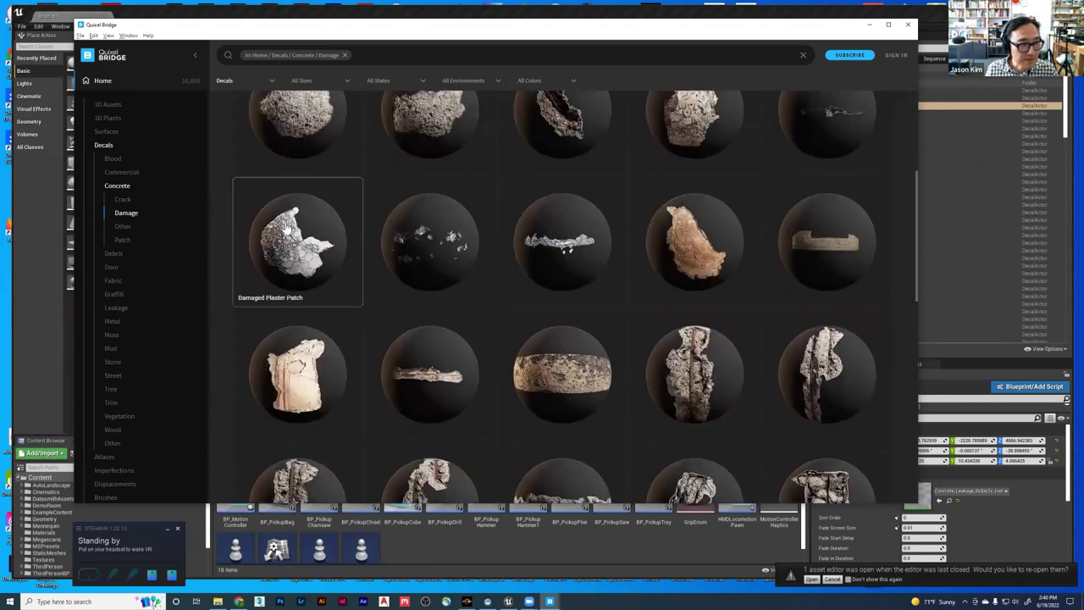
- Look through the whole Blood category of the decal library, including its spatter and stain assets
click(111, 161)
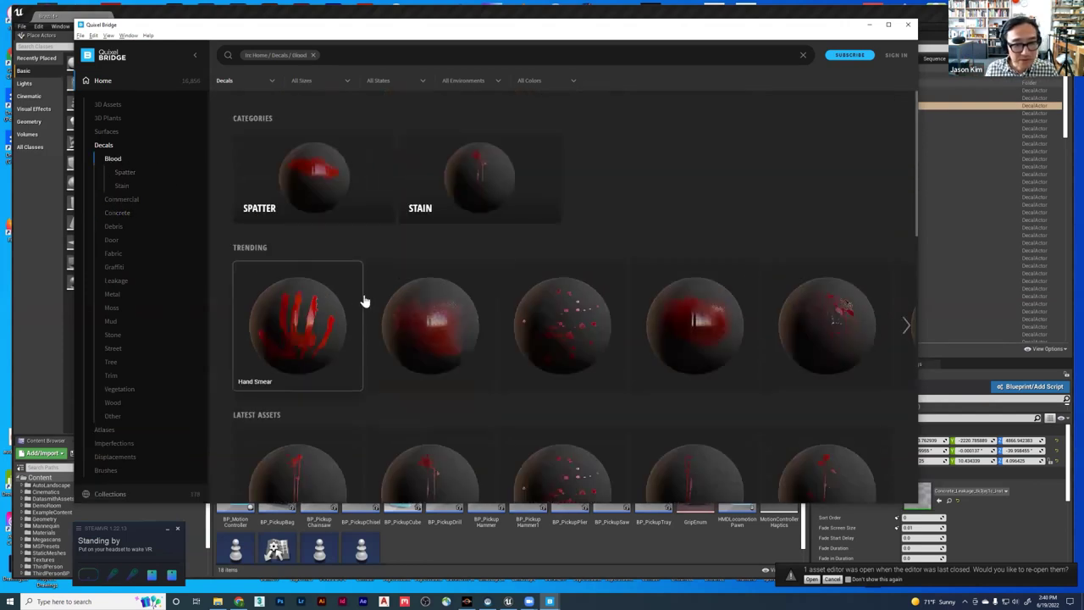
scroll(430, 302, down, 3)
scroll(432, 302, down, 10)
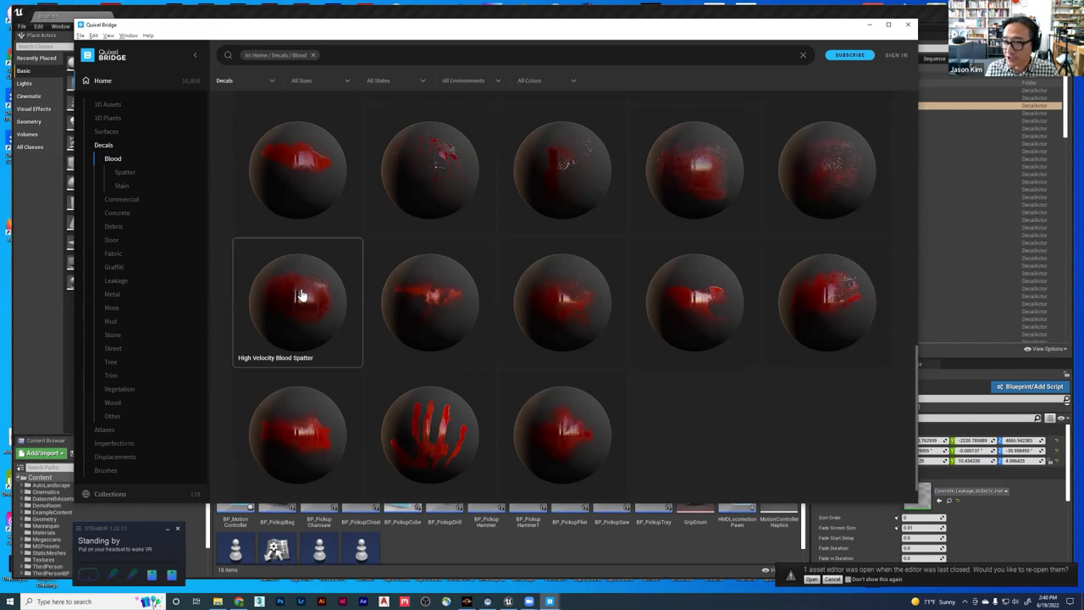
scroll(552, 297, down, 1)
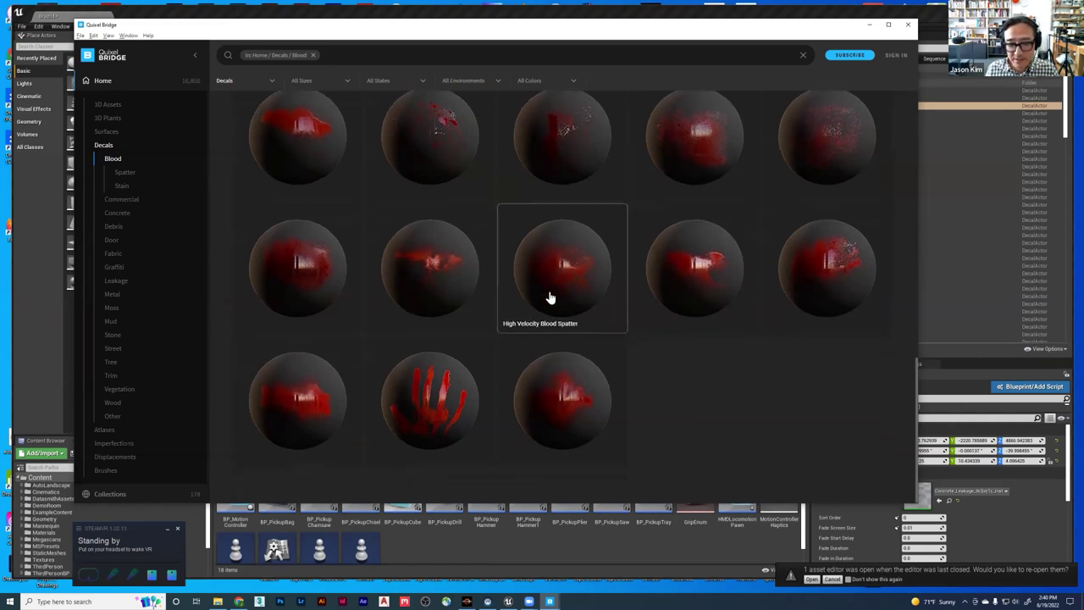
scroll(496, 296, up, 4)
scroll(496, 296, up, 8)
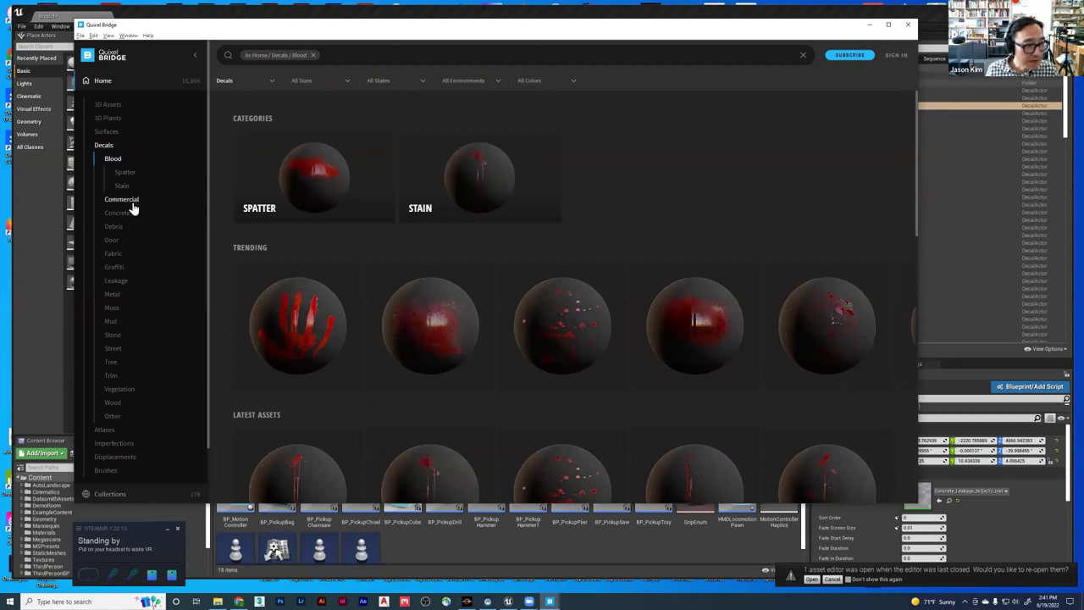
- Browse the Leakage decal category and open the details of a trending concrete leakage decal
click(116, 283)
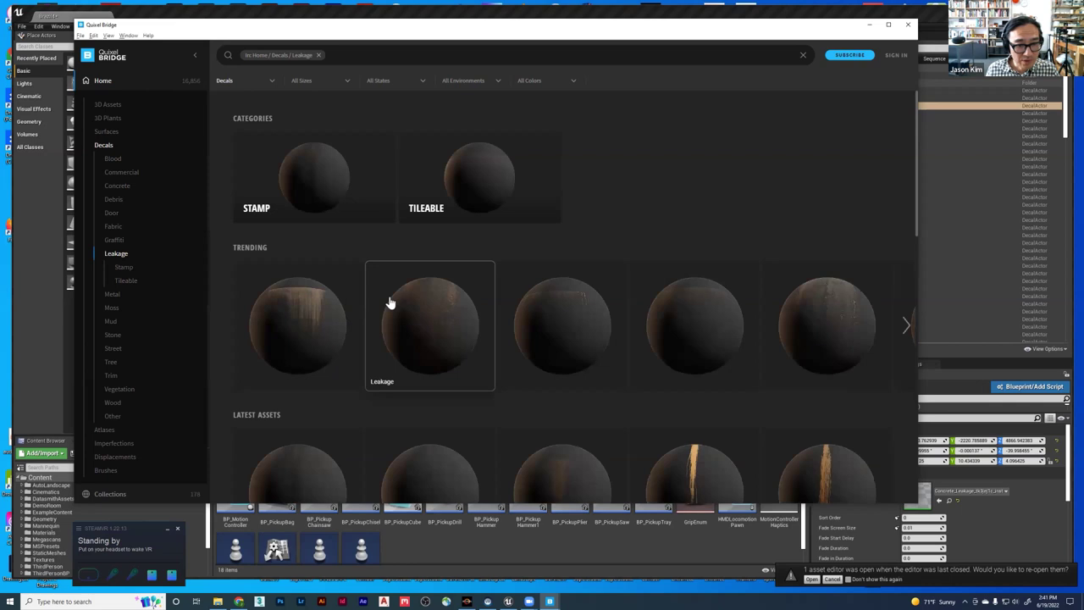
scroll(385, 298, down, 2)
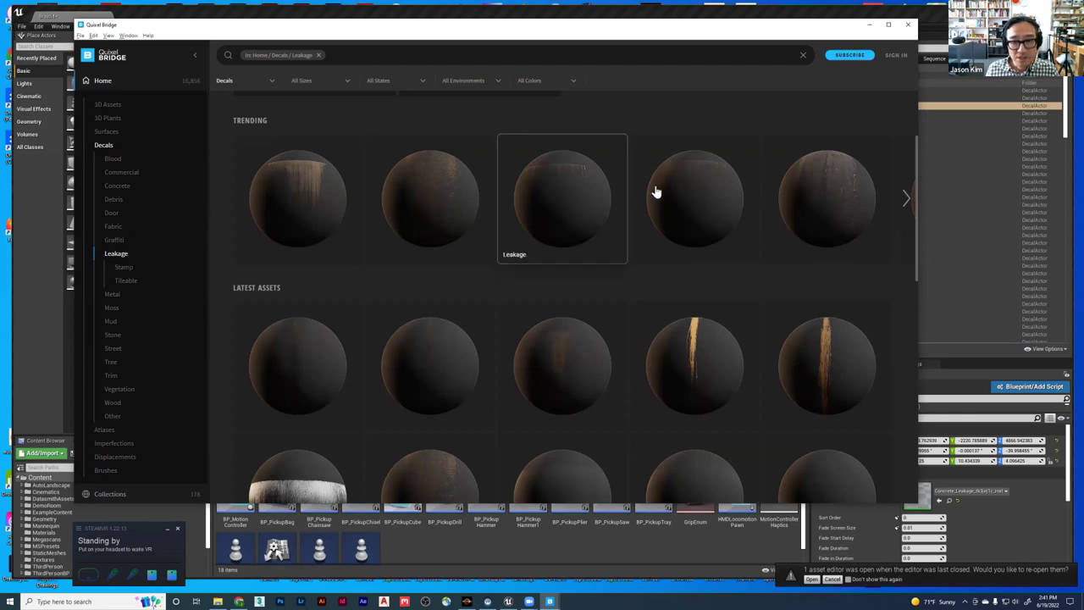
scroll(790, 234, down, 2)
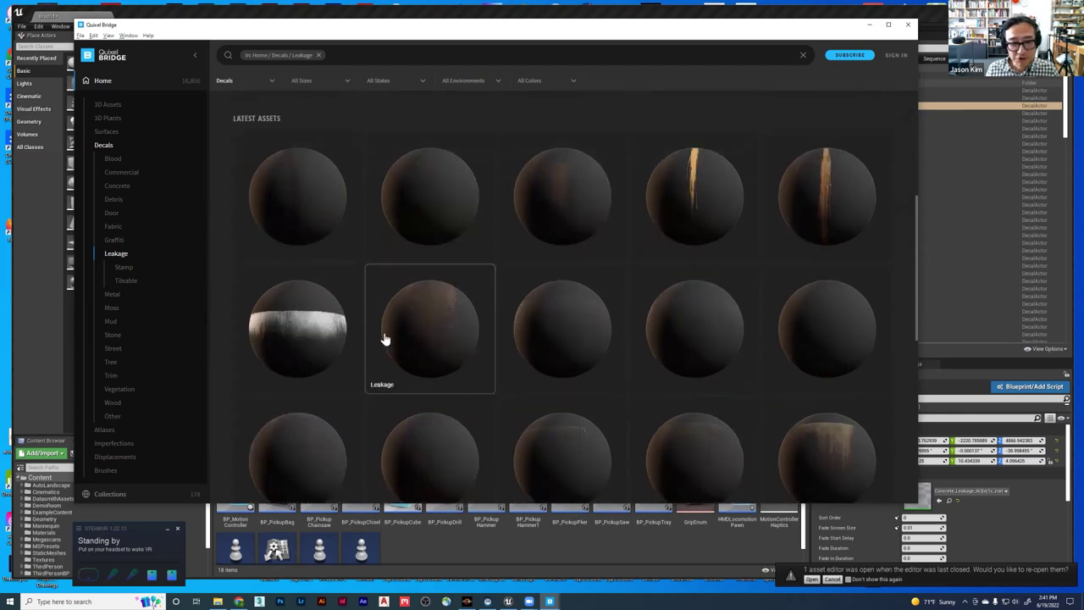
scroll(423, 337, down, 2)
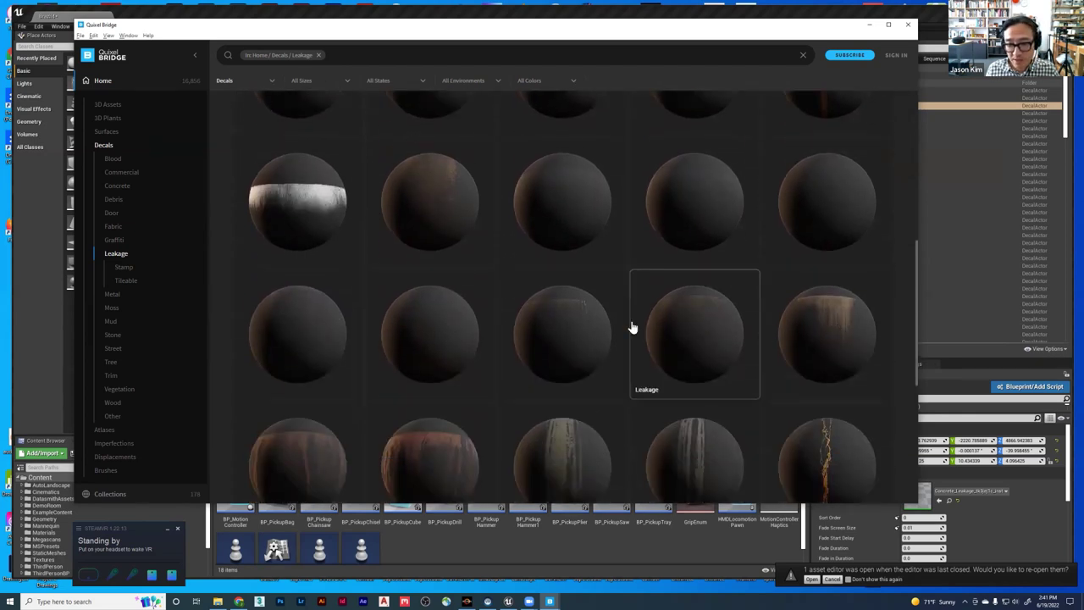
scroll(520, 310, down, 2)
scroll(526, 254, up, 2)
scroll(525, 256, up, 3)
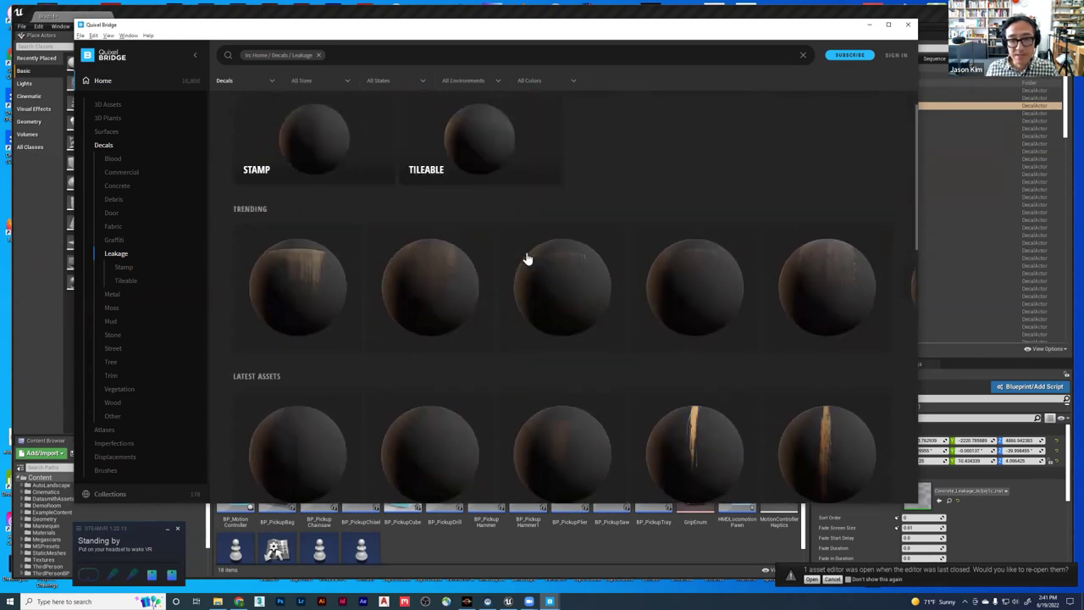
click(576, 315)
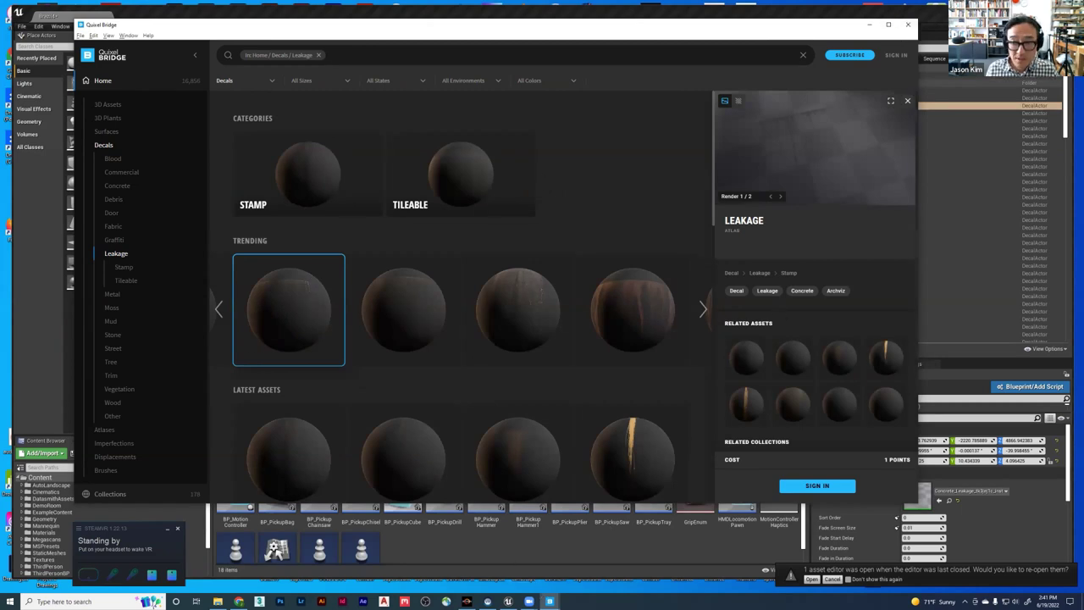
- Close Quixel Bridge and relaunch it by searching Windows for "bridge"
click(909, 27)
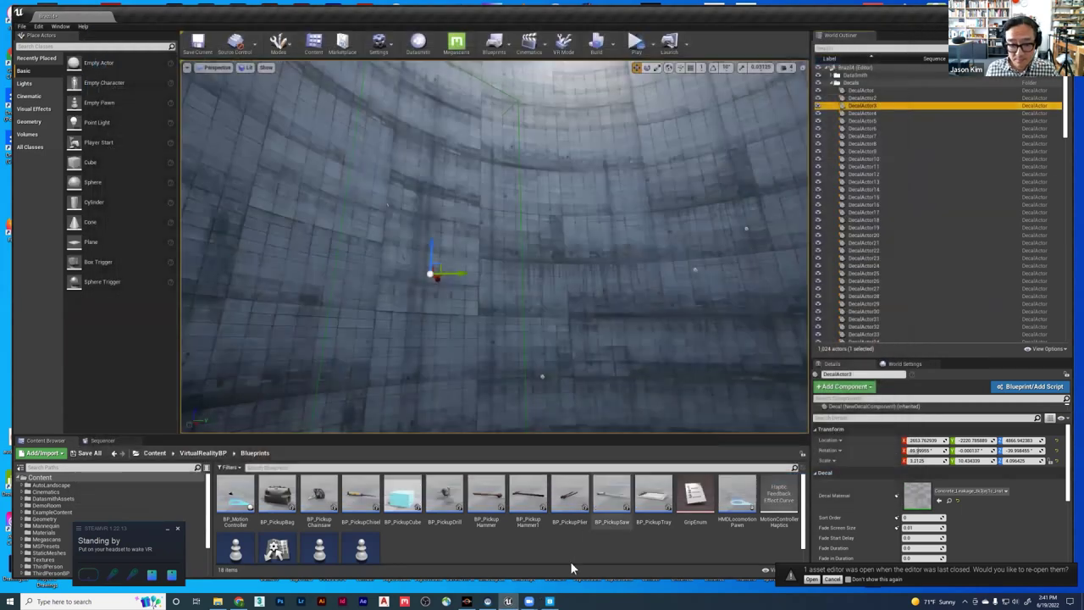
click(552, 601)
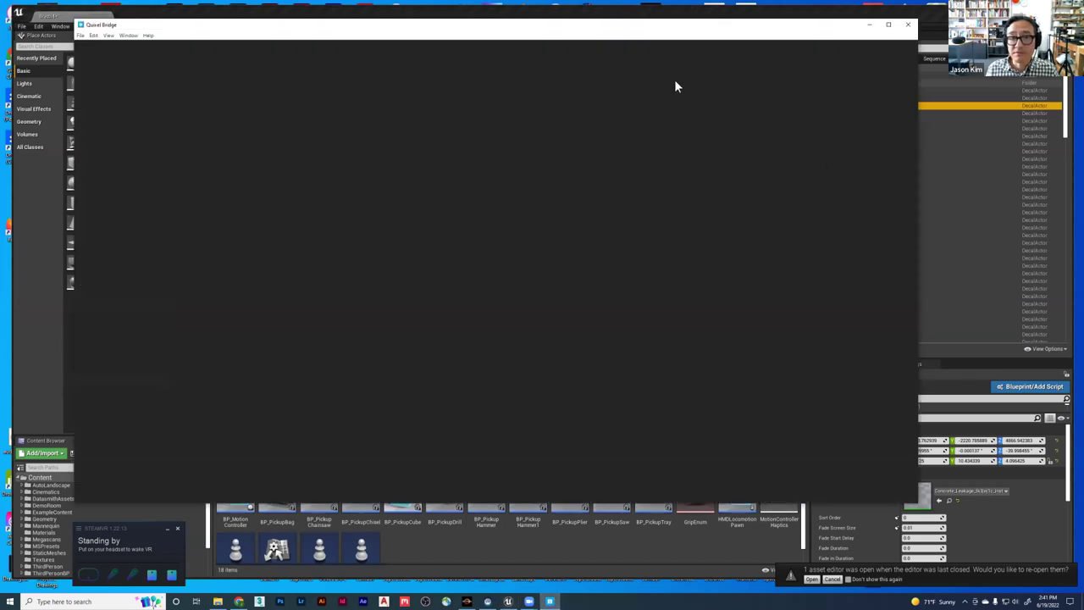
drag(471, 32, 597, 85)
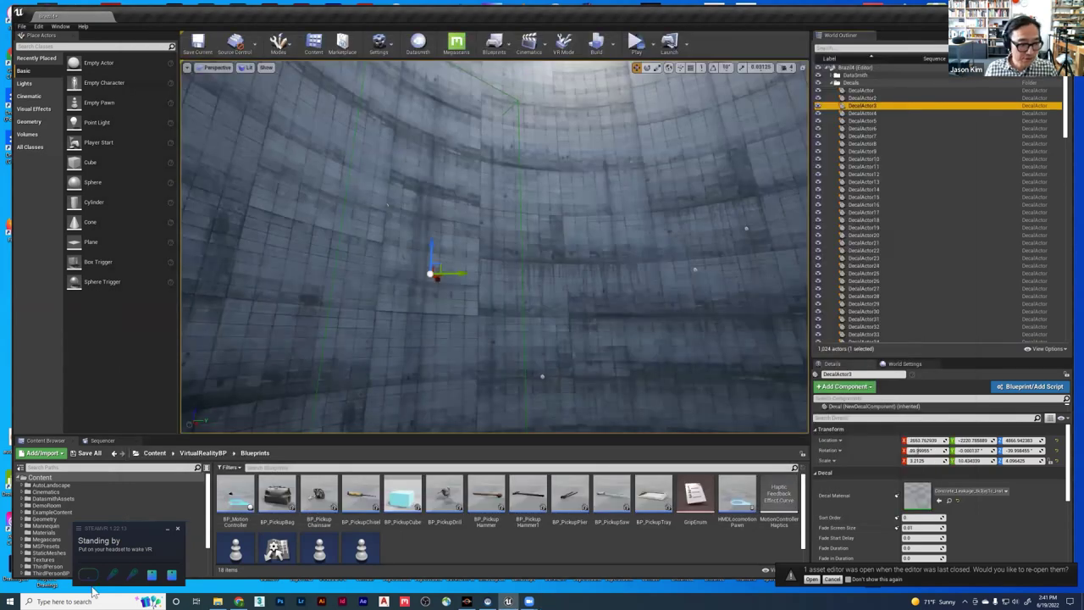
click(55, 601)
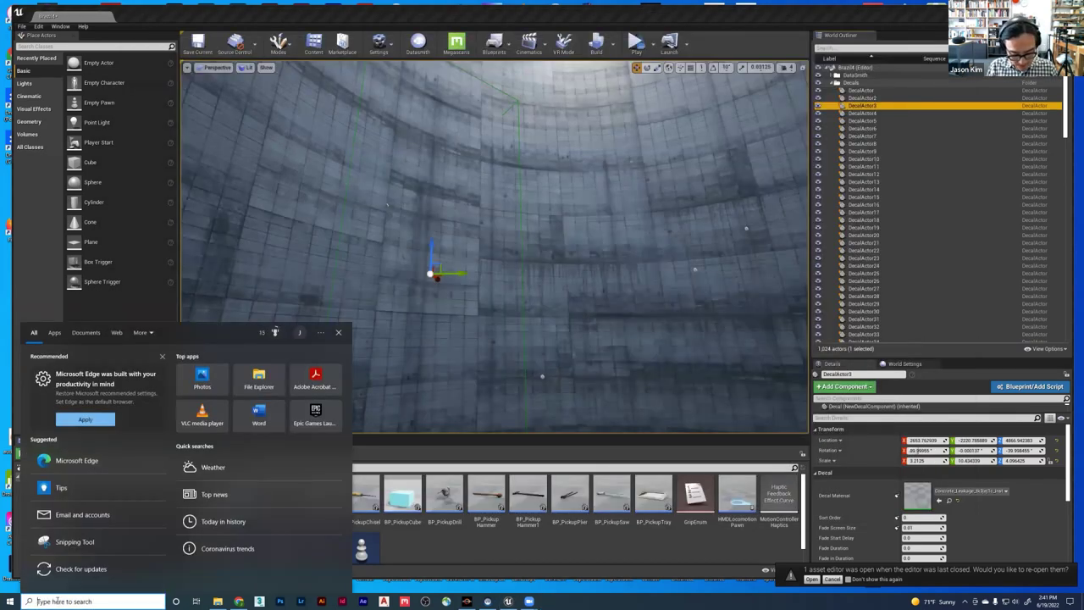
text(bridge)
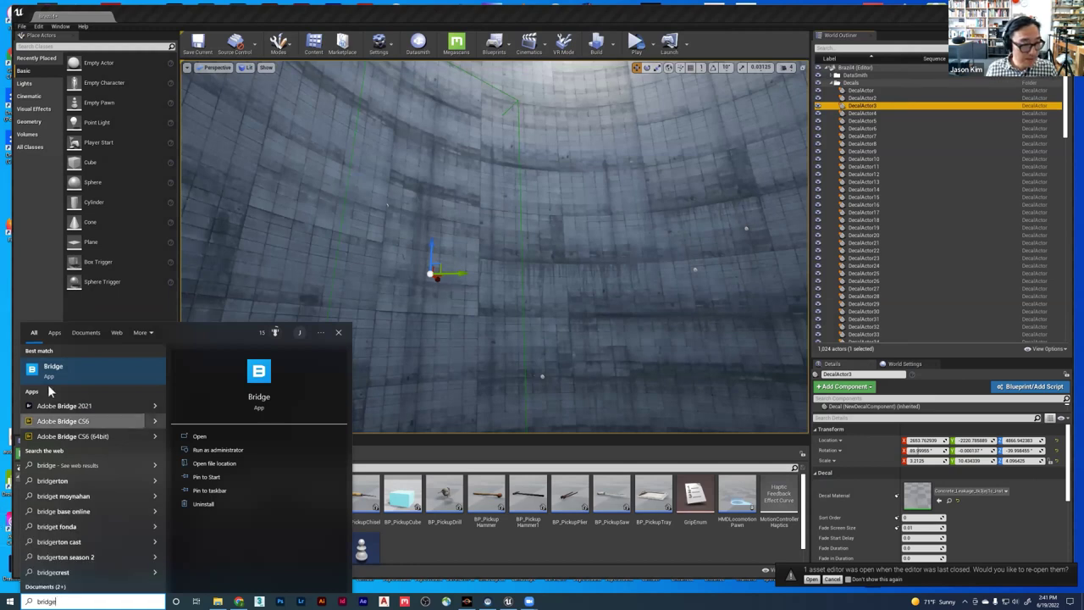
click(44, 378)
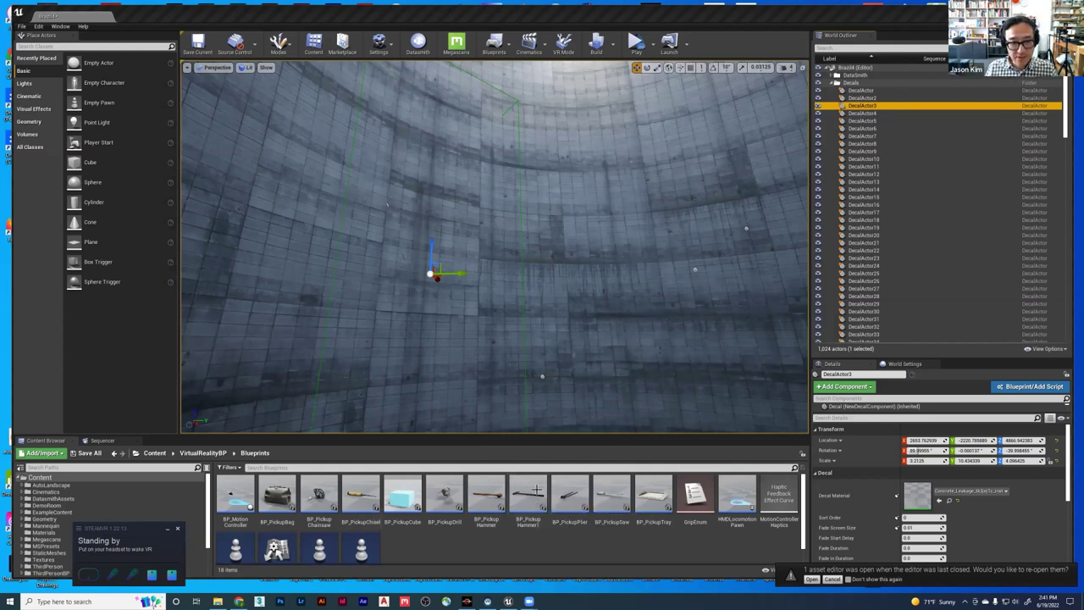
- Dismiss the SteamVR window over the enlarged Content Browser and select the Electrical_Box_uiohbdnfa static mesh in Megascans 3D_Assets
drag(461, 434, 462, 368)
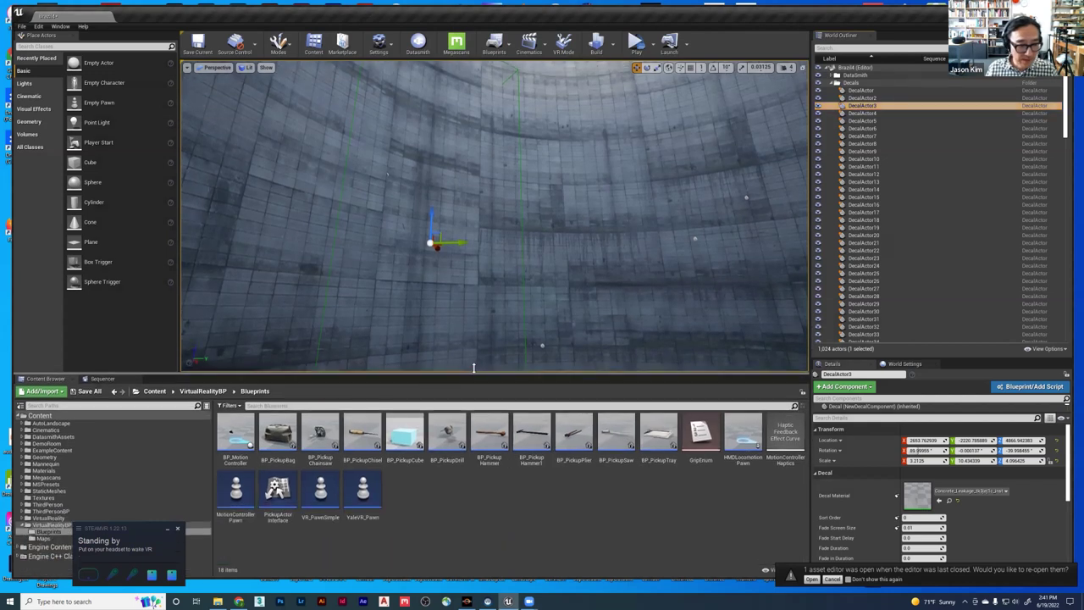
click(176, 529)
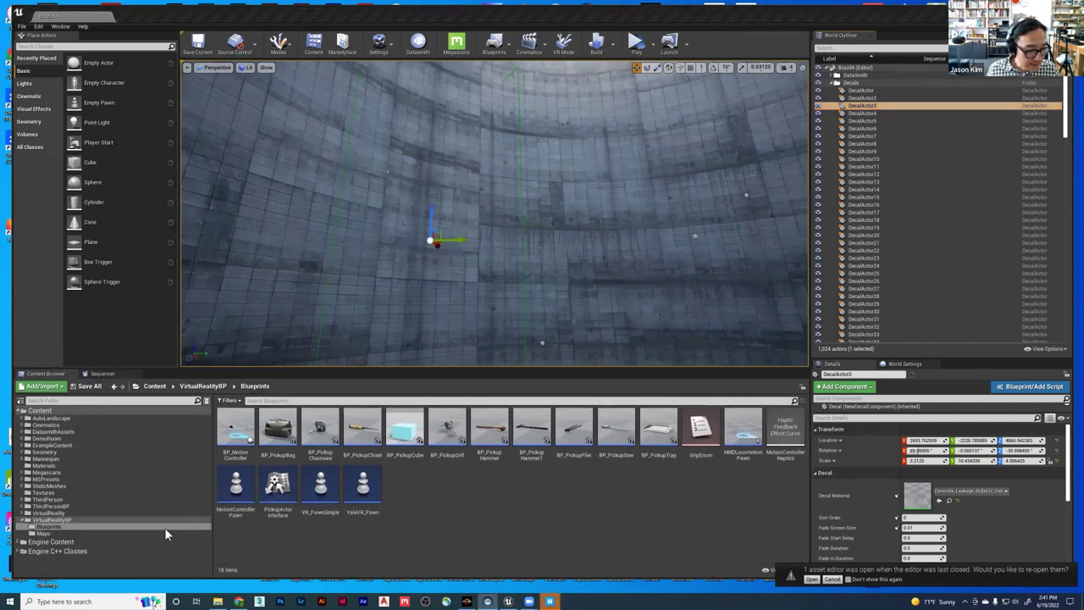
click(22, 471)
click(50, 479)
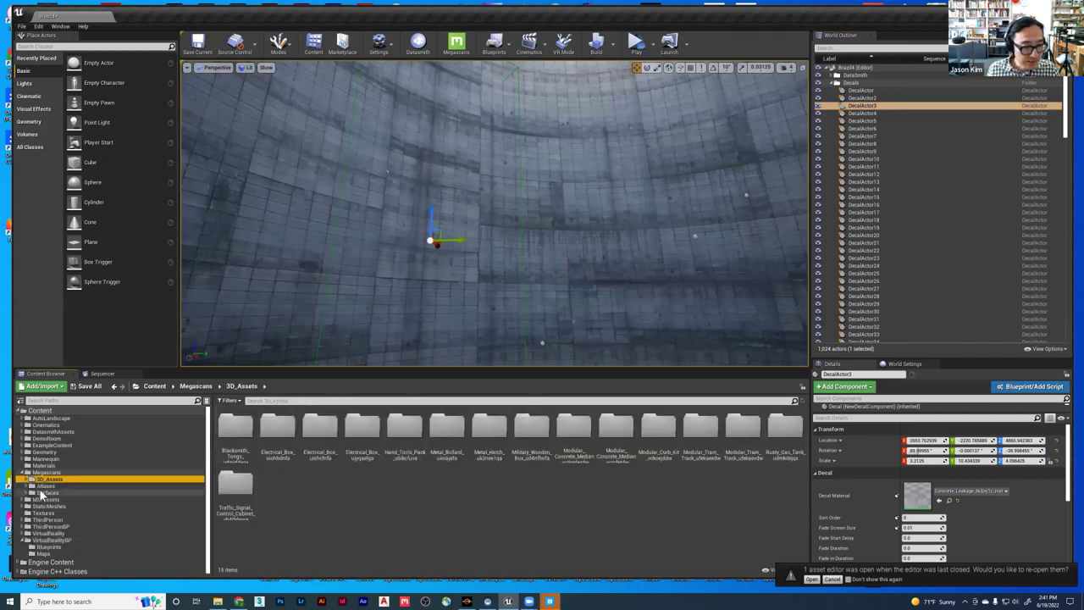
click(28, 479)
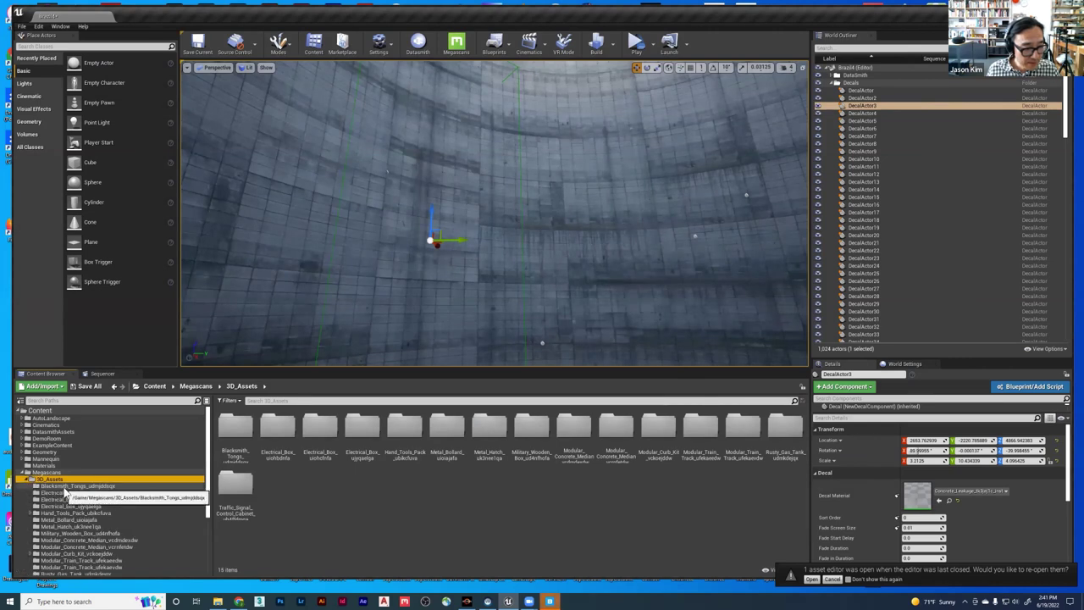
click(84, 493)
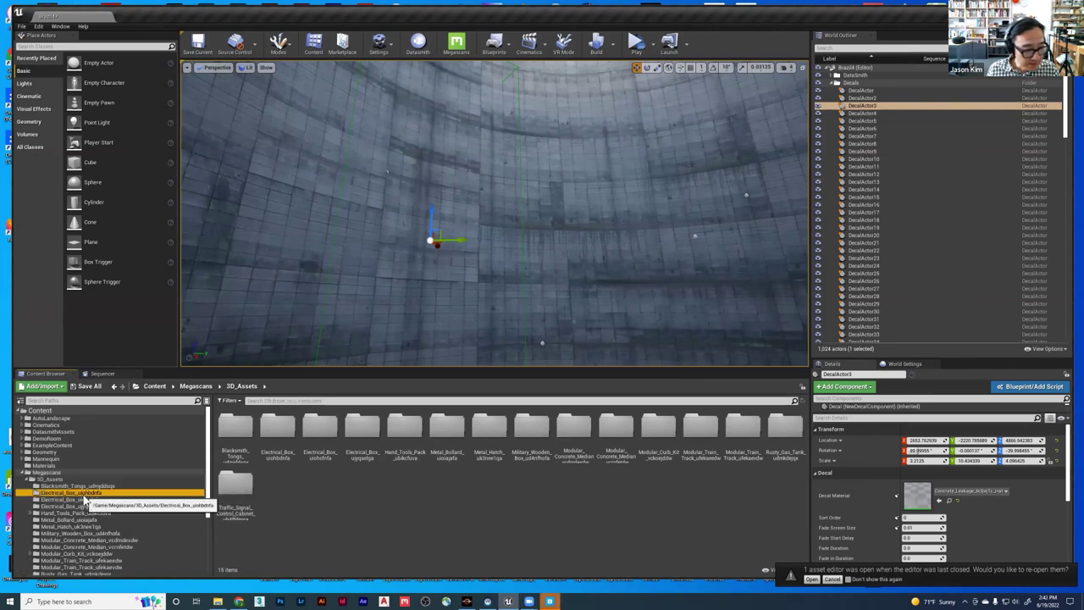
click(278, 430)
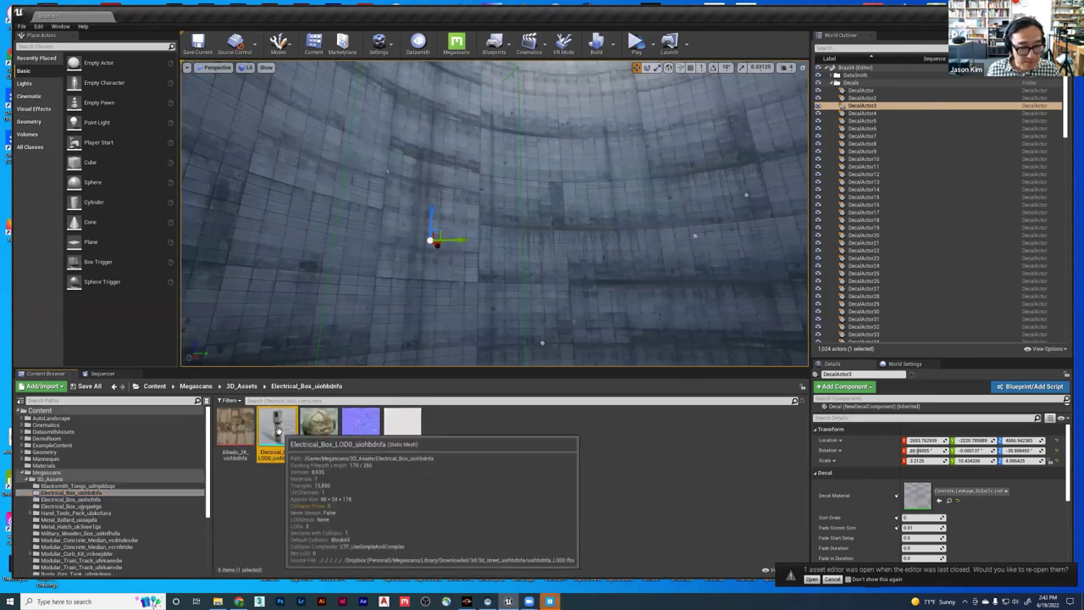
- Find and select the electrical box lying on the tower floor, and compare it with the electrical box asset folders
right_drag(494, 213, 453, 292)
key(w)
key(w)
click(513, 276)
click(268, 450)
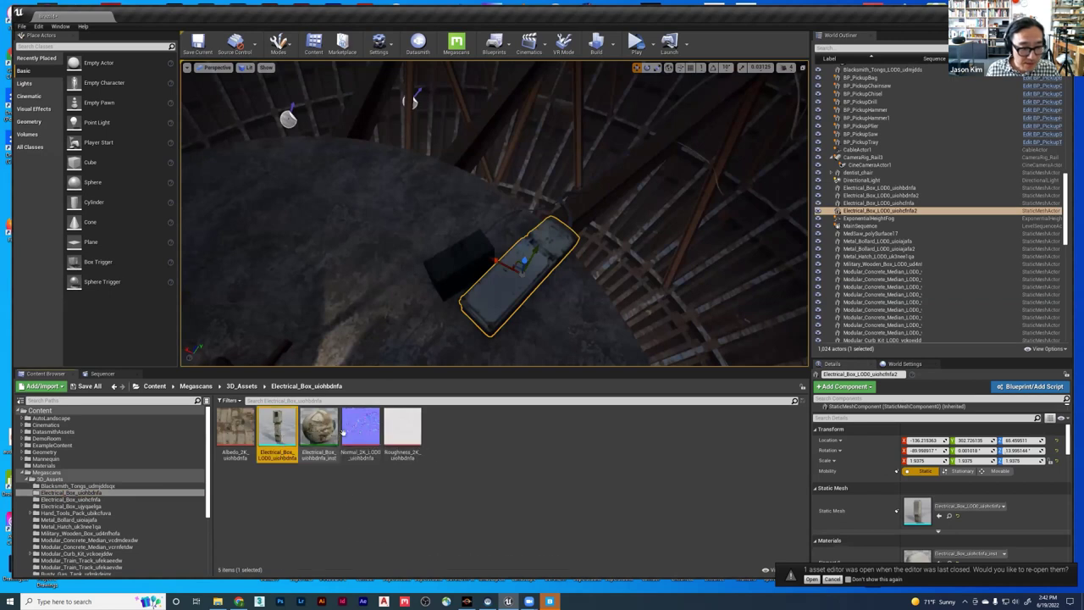
click(73, 500)
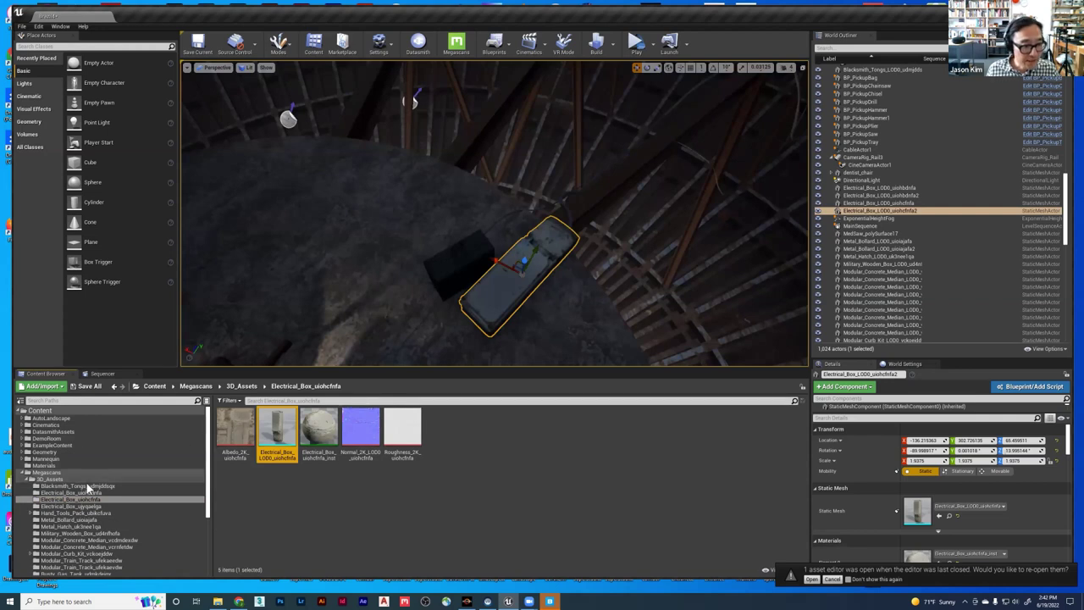
- Collapse the 3D_Assets folder, view the Megascans Surfaces folder, and expand the Atlases folder that holds the decals
click(35, 479)
click(30, 480)
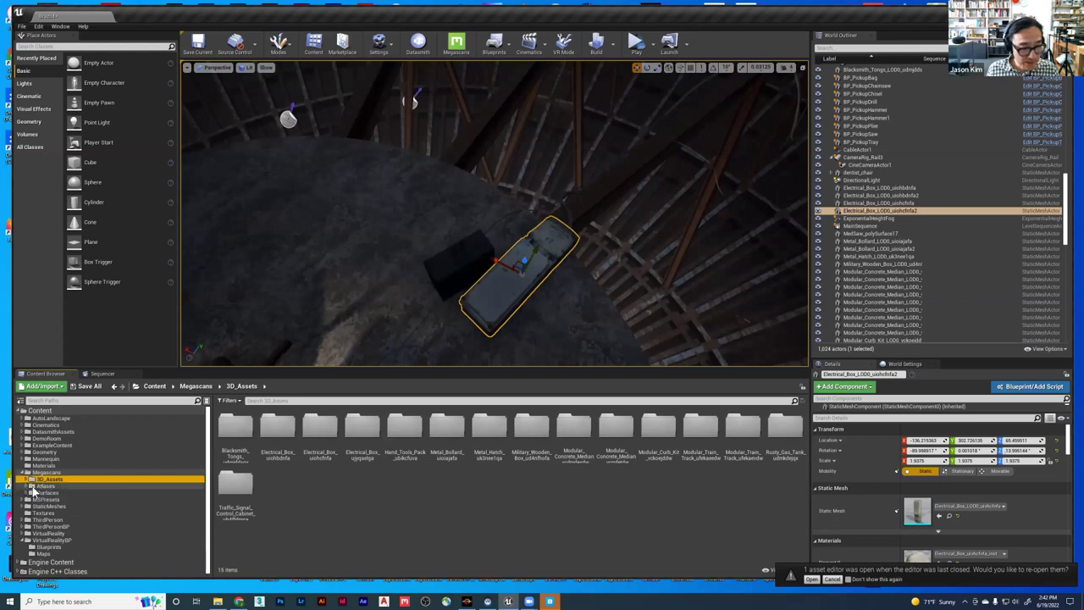
click(39, 492)
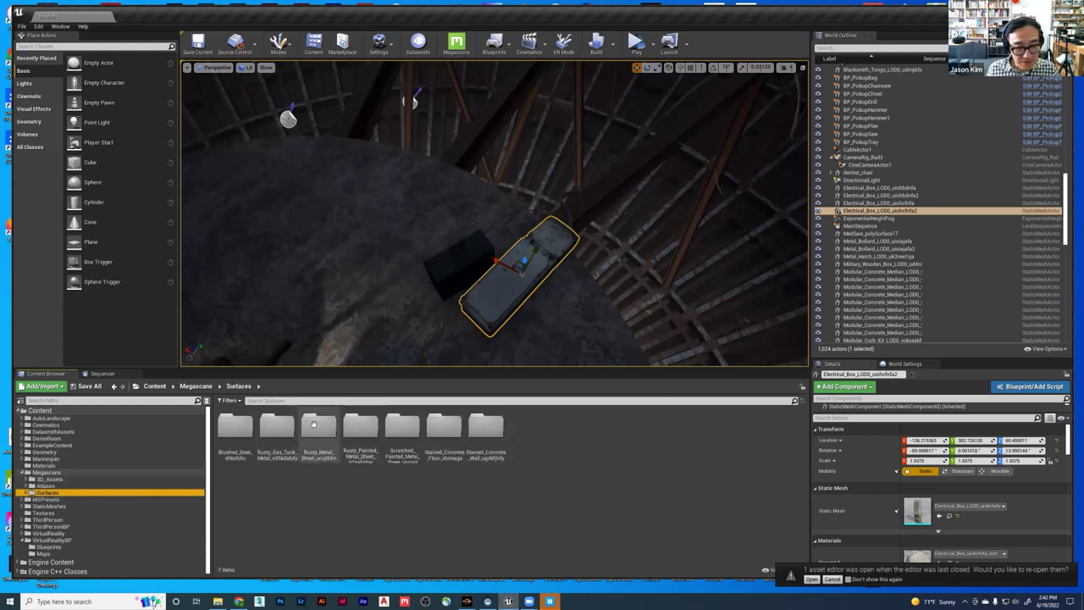
click(31, 486)
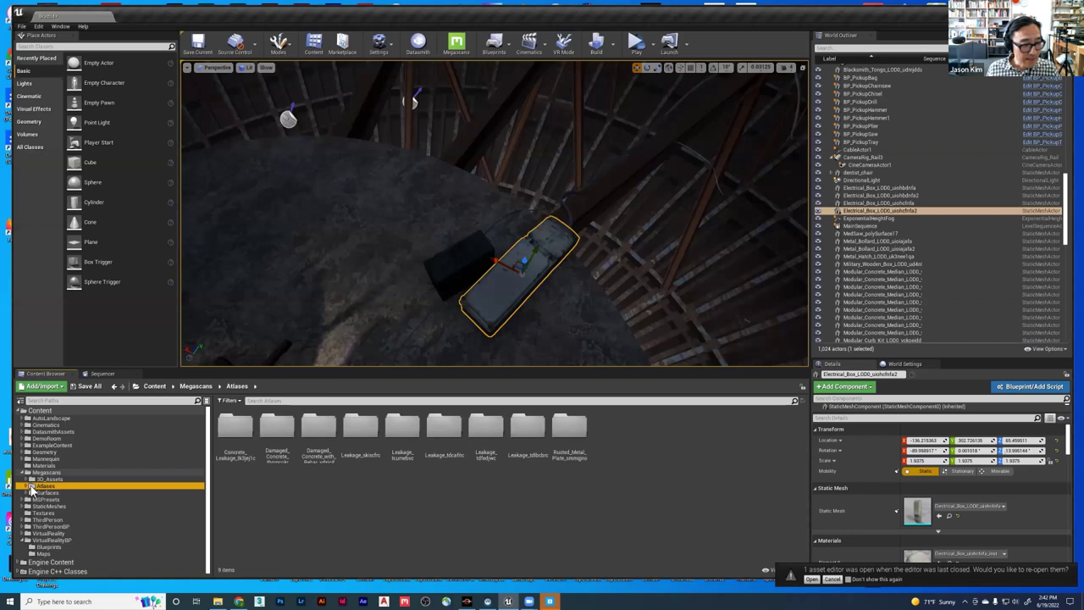
click(28, 487)
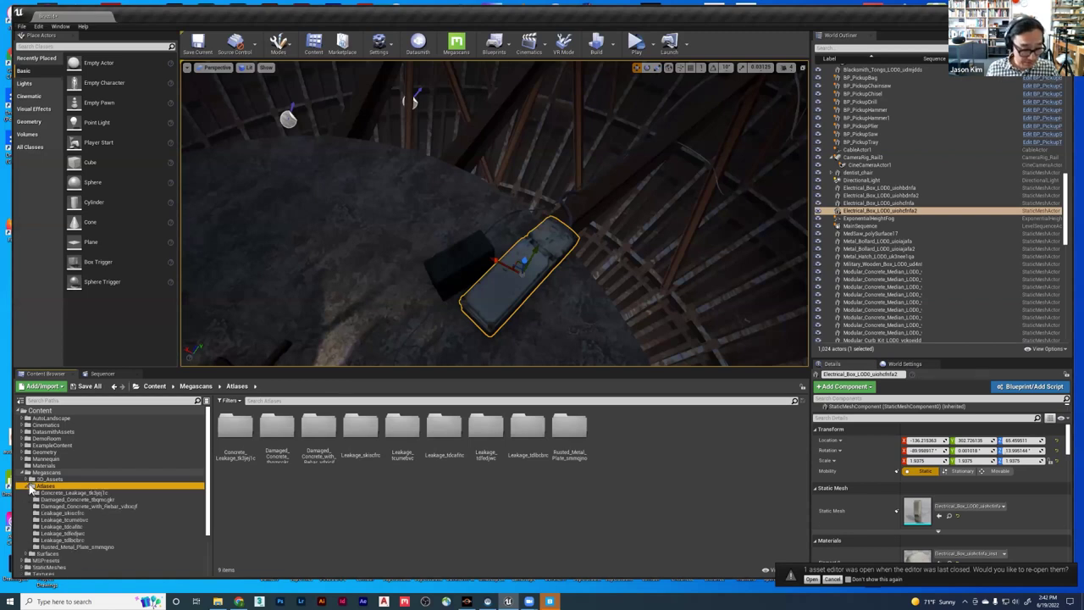
- Open the Concrete_Leakage_tk3jej1c atlas folder and inspect its opacity and albedo textures
click(148, 492)
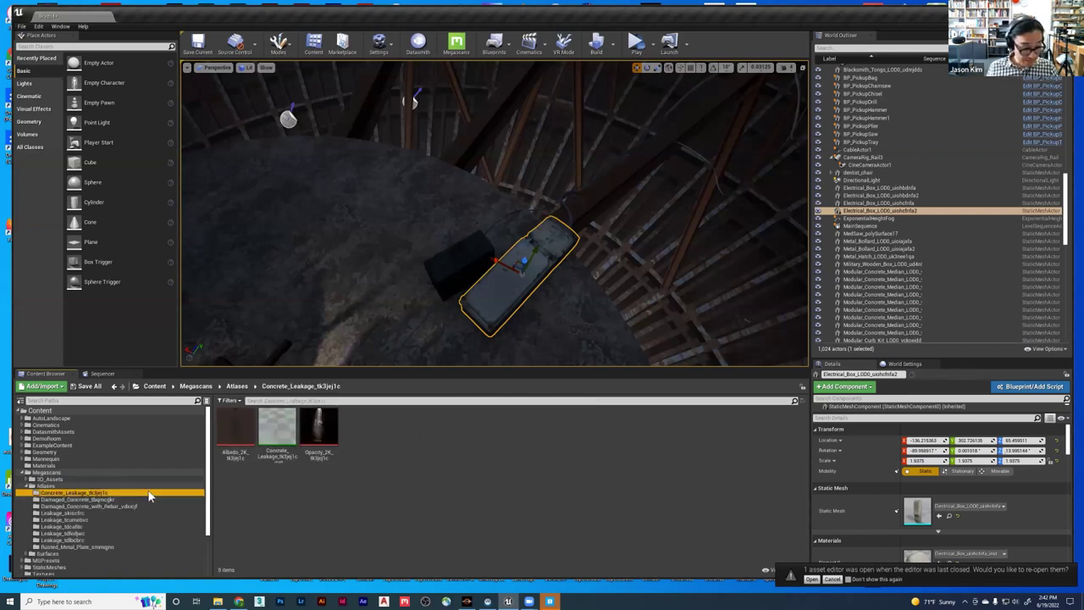
mouse_move(319, 430)
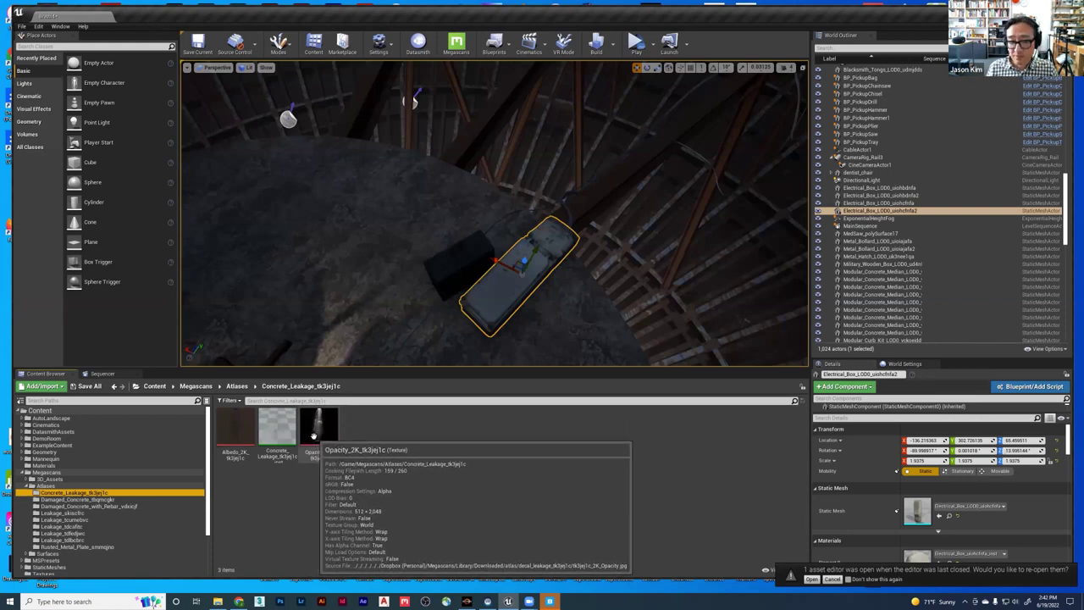
click(238, 430)
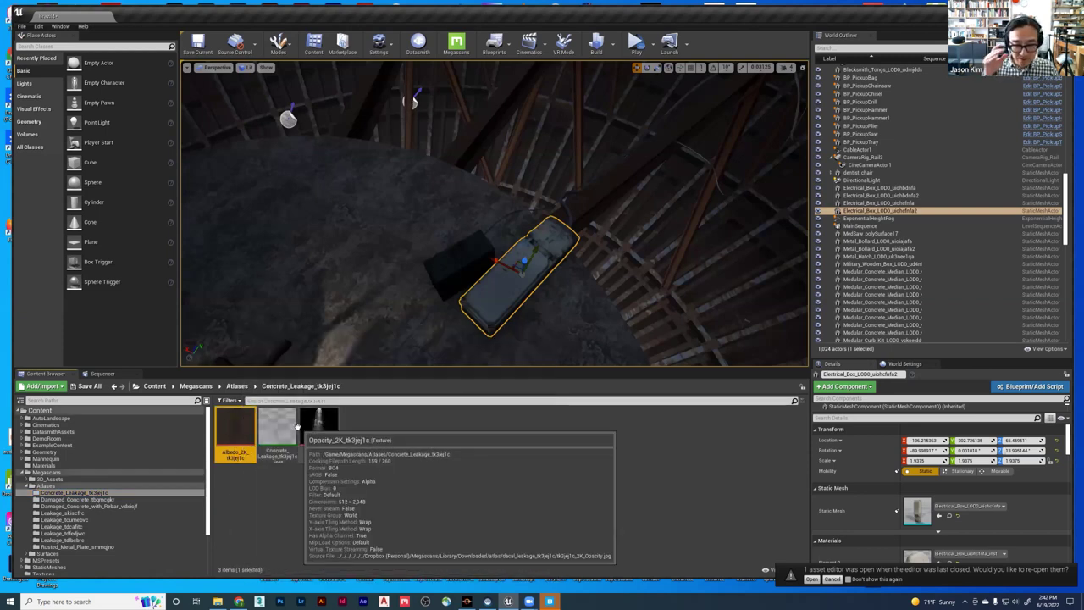
- Open the Concrete_Leakage_tk3jej1c_inst material instance from its atlas folder and enlarge its editor window
mouse_move(246, 431)
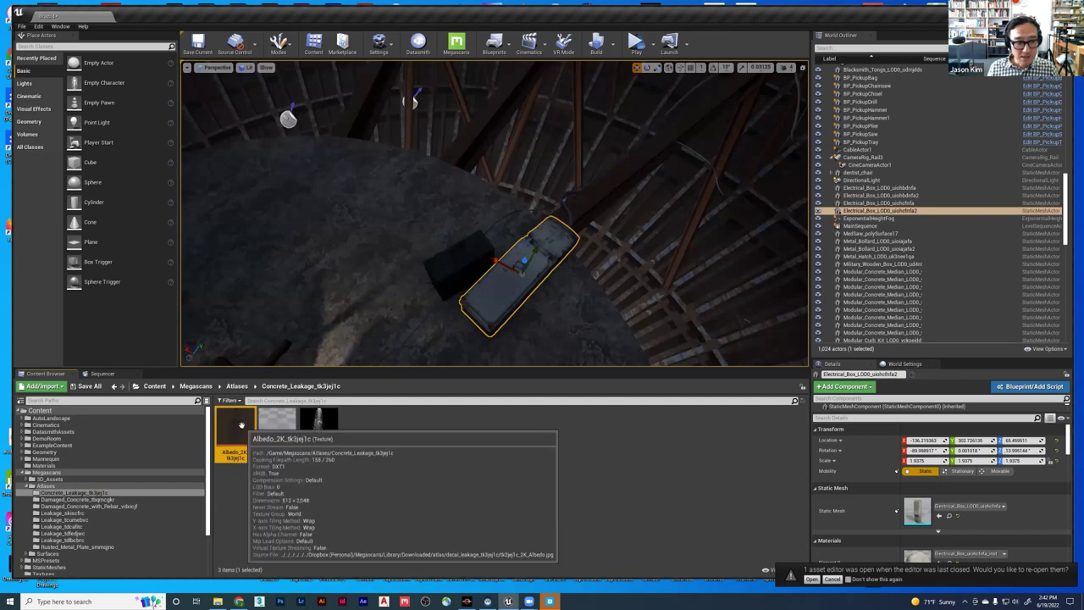
mouse_move(271, 447)
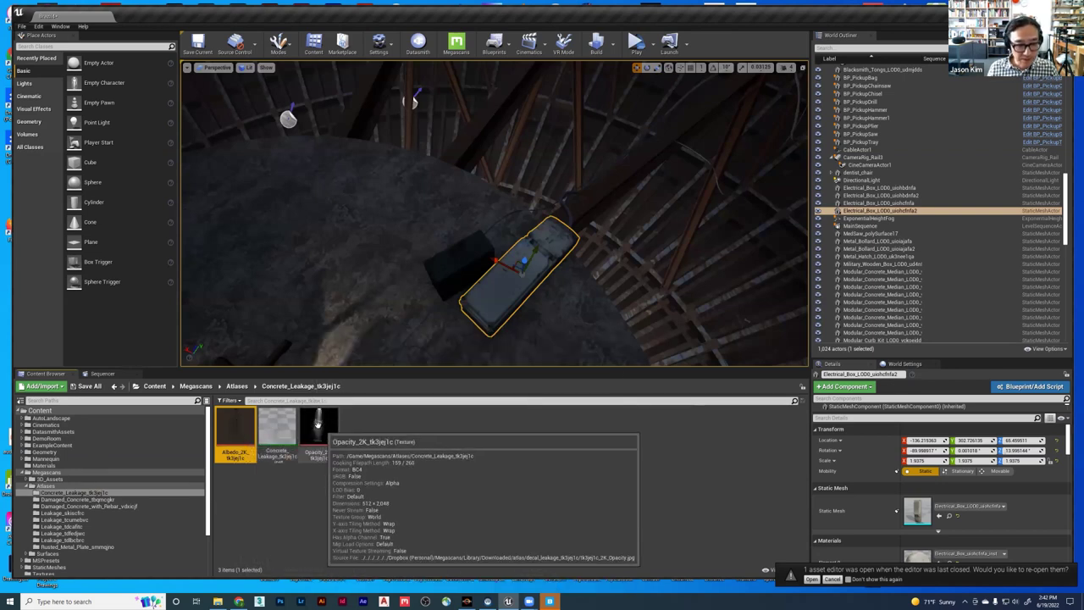
click(277, 431)
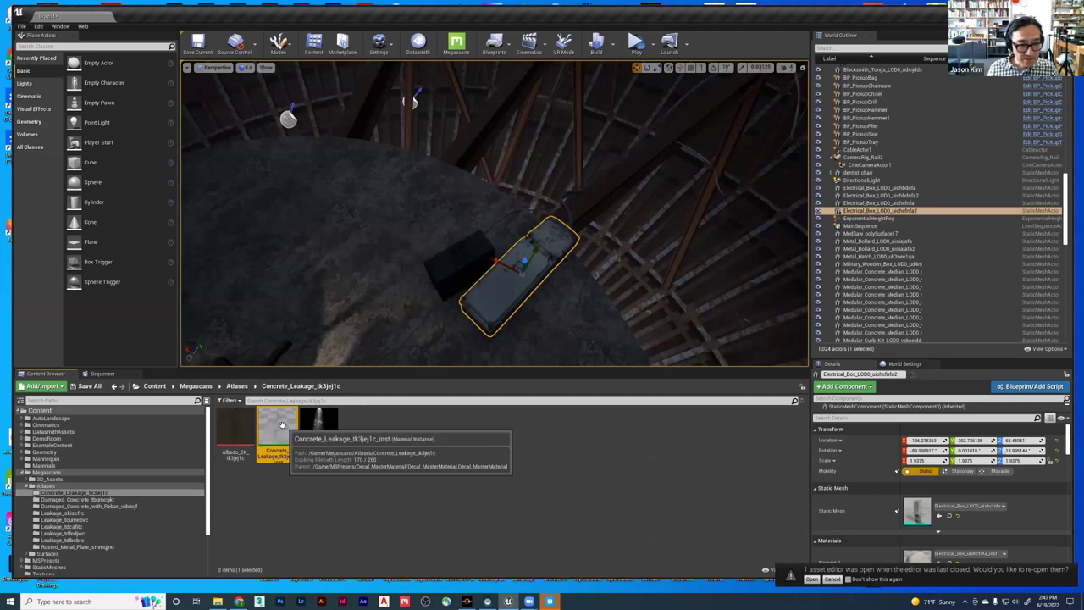
double_click(277, 425)
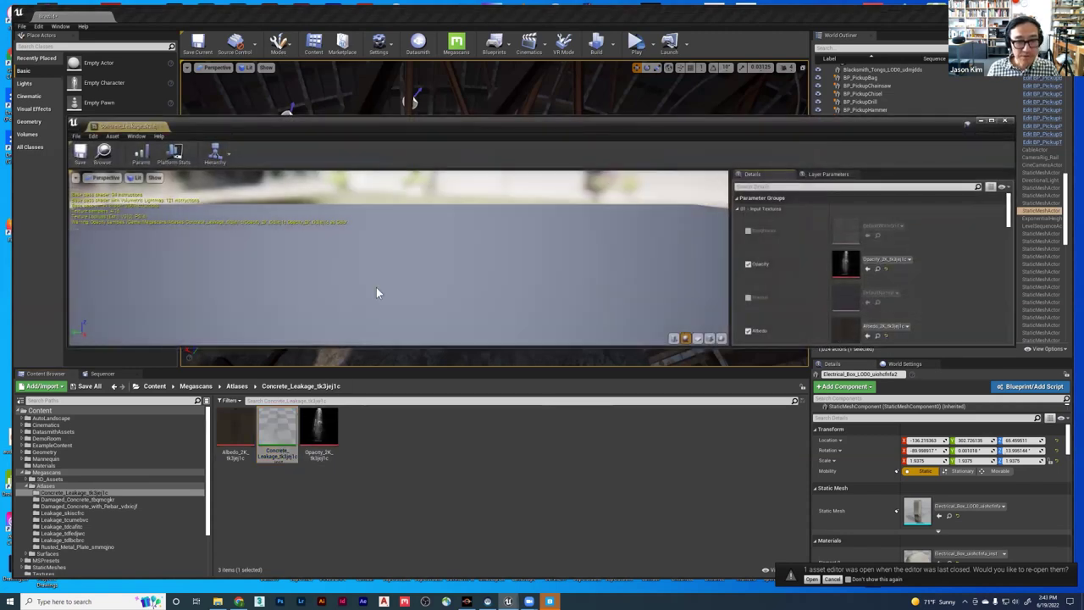
drag(502, 125, 487, 53)
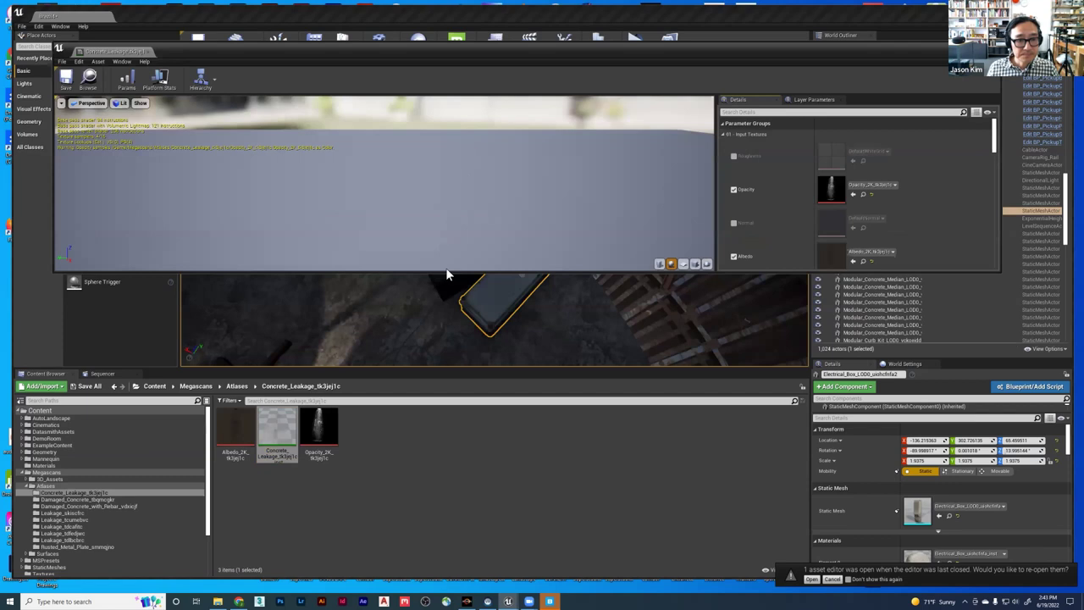
drag(445, 273, 445, 541)
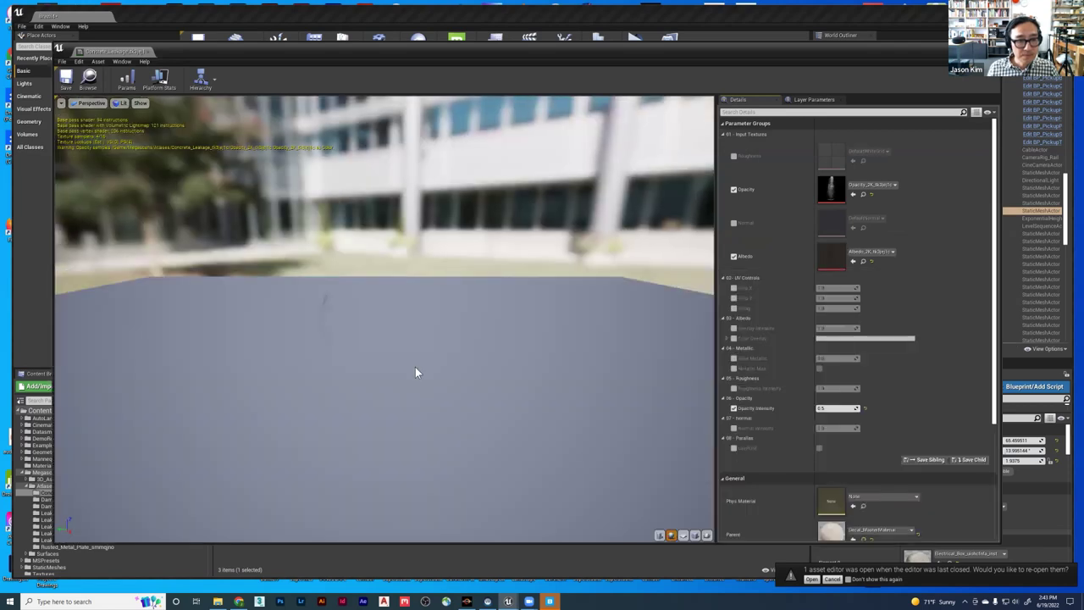
- Examine the leakage stain up close in the material preview and dismiss the material editor window
drag(338, 324, 508, 320)
right_drag(385, 318, 385, 304)
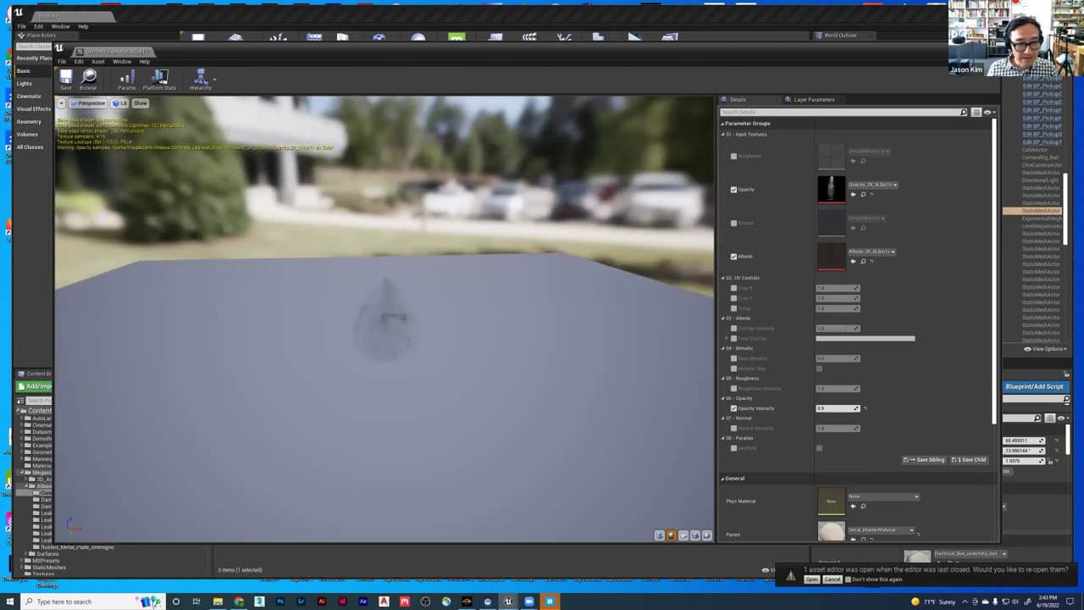
mouse_move(383, 326)
mouse_down()
mouse_move(359, 296)
mouse_move(355, 328)
mouse_move(288, 330)
mouse_move(372, 325)
mouse_move(415, 296)
mouse_move(381, 330)
mouse_up()
scroll(381, 323, up, 5)
drag(220, 331, 413, 337)
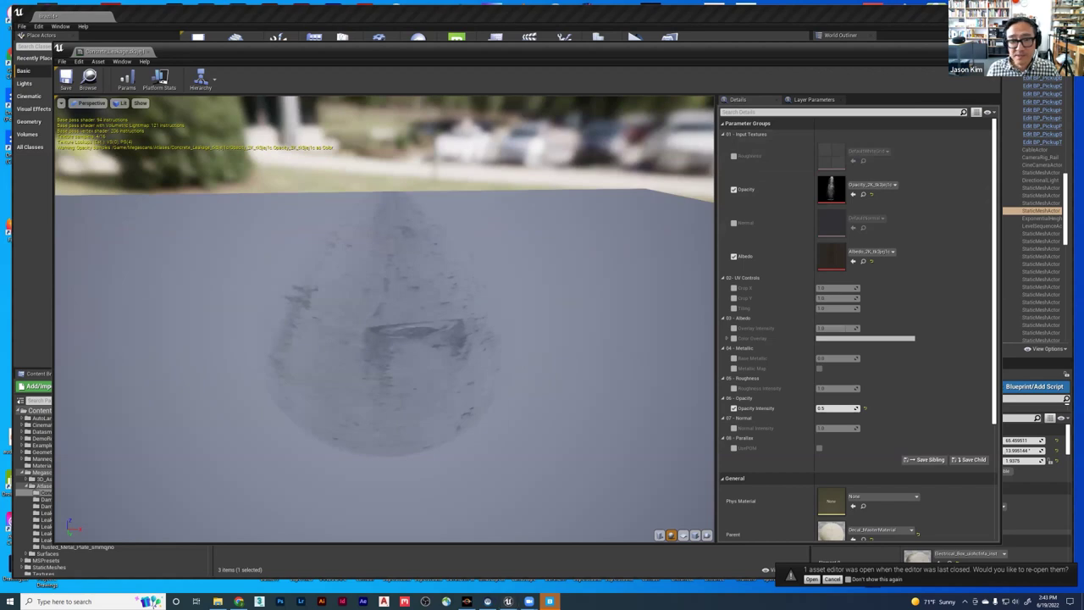
click(988, 49)
- Find the Decal actor by searching for "decal" and place one with the concrete leakage material against the tower's lower concrete wall
right_drag(508, 220, 397, 307)
key(w)
key(s)
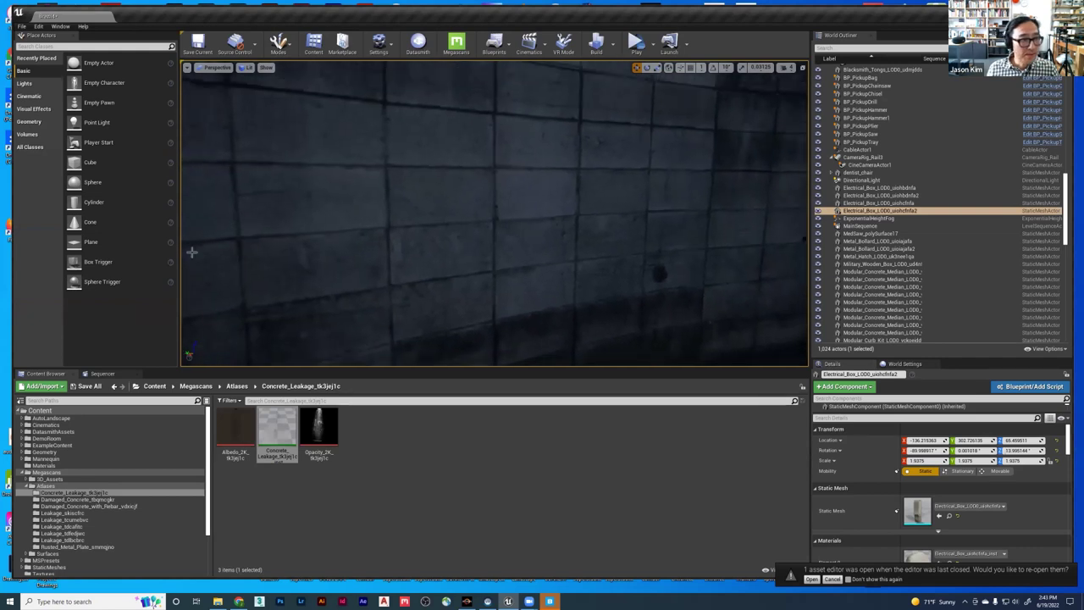
click(62, 46)
text(decal)
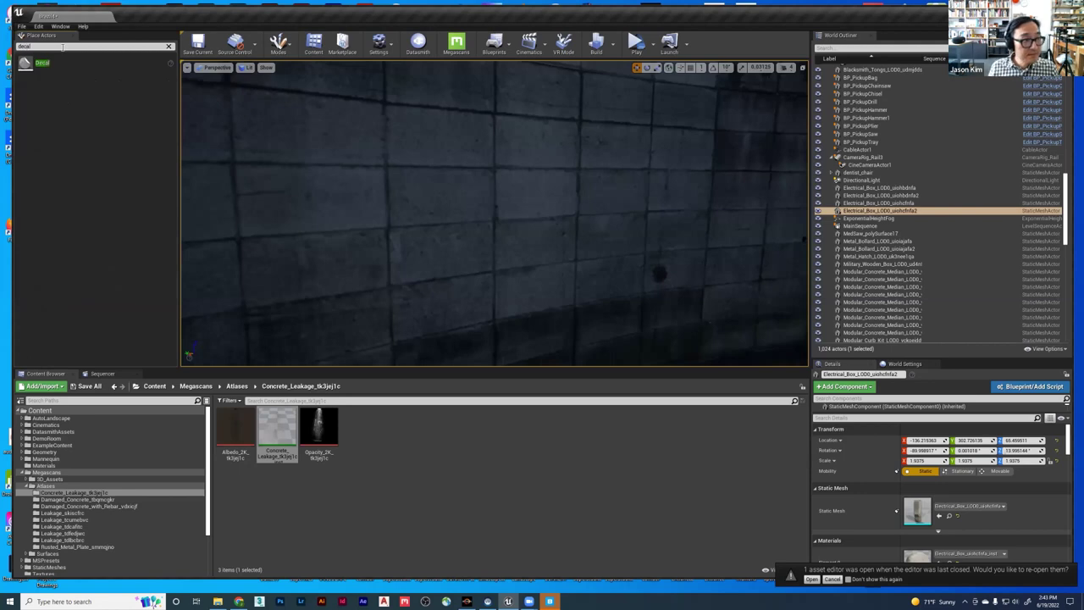
drag(38, 63, 508, 288)
right_drag(539, 283, 526, 342)
drag(495, 221, 428, 261)
right_drag(428, 254, 448, 242)
- Rotate the new leakage decal freehand to project onto the concrete wall, and nudge its position
key(e)
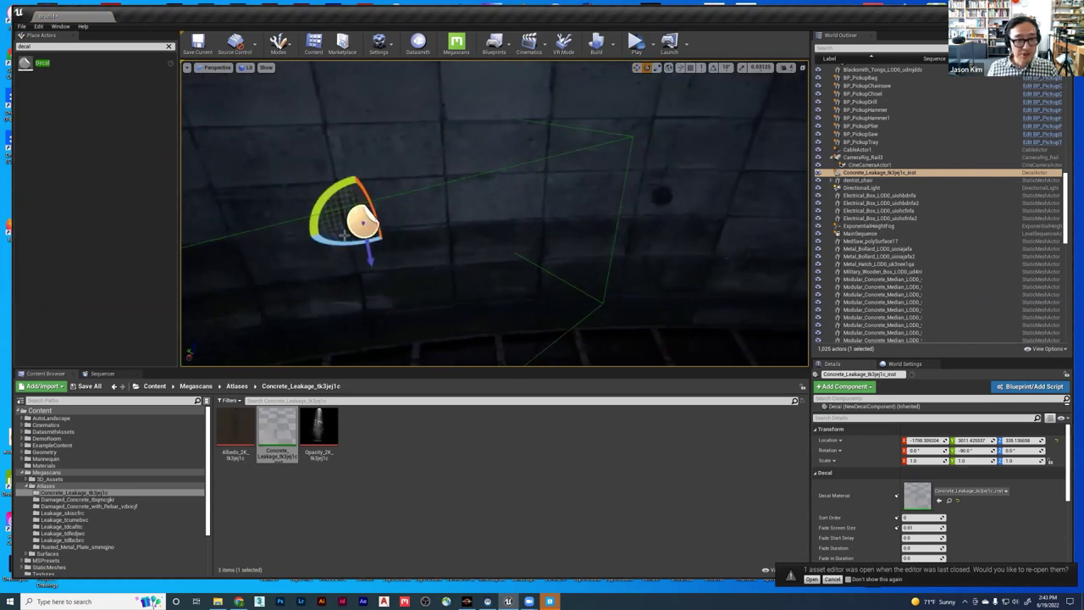
drag(332, 243, 350, 180)
drag(346, 246, 308, 238)
right_drag(448, 260, 500, 243)
alt+drag(499, 243, 532, 233)
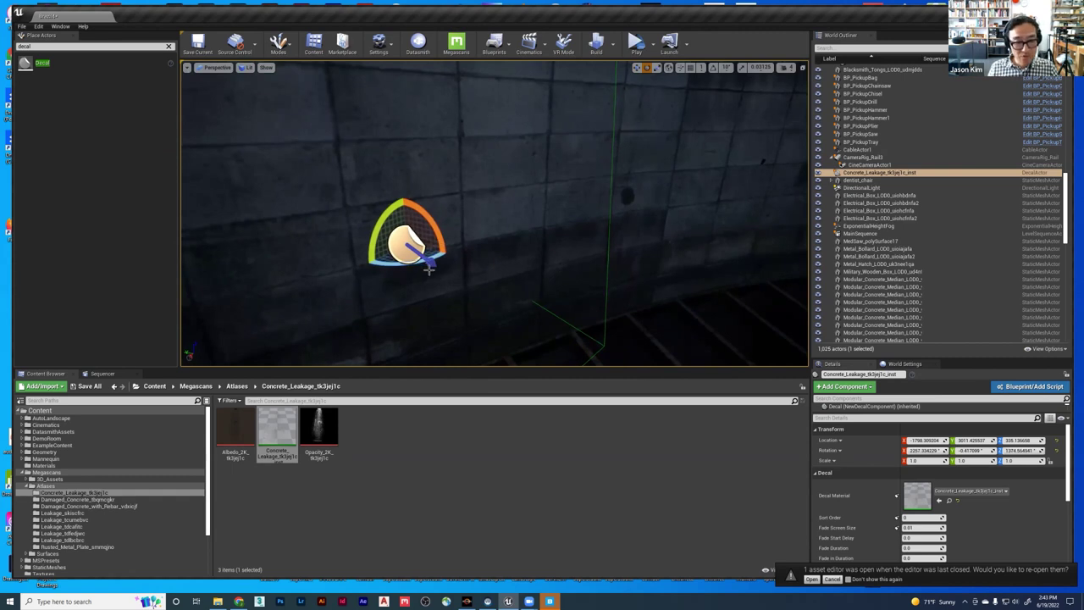
key(w)
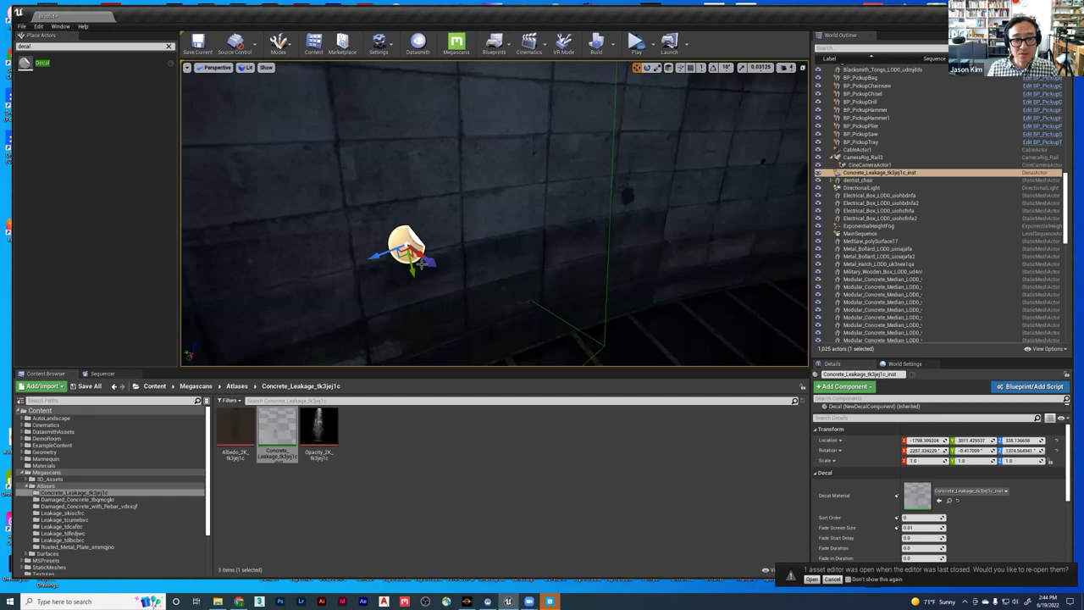
mouse_move(421, 254)
mouse_down()
mouse_move(410, 243)
mouse_move(468, 288)
mouse_move(409, 240)
mouse_move(421, 250)
mouse_up()
- Open the Damaged_Concrete_tbqmcgkr atlas folder and assign its material instance as the selected decal's Decal Material
scroll(927, 495, down, 1)
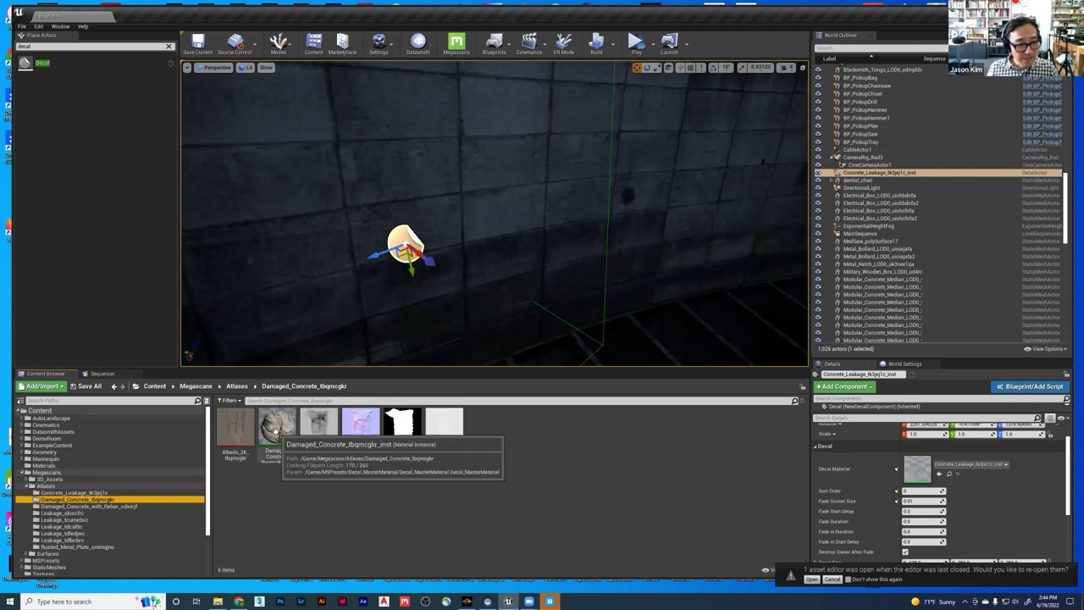
drag(279, 429, 274, 414)
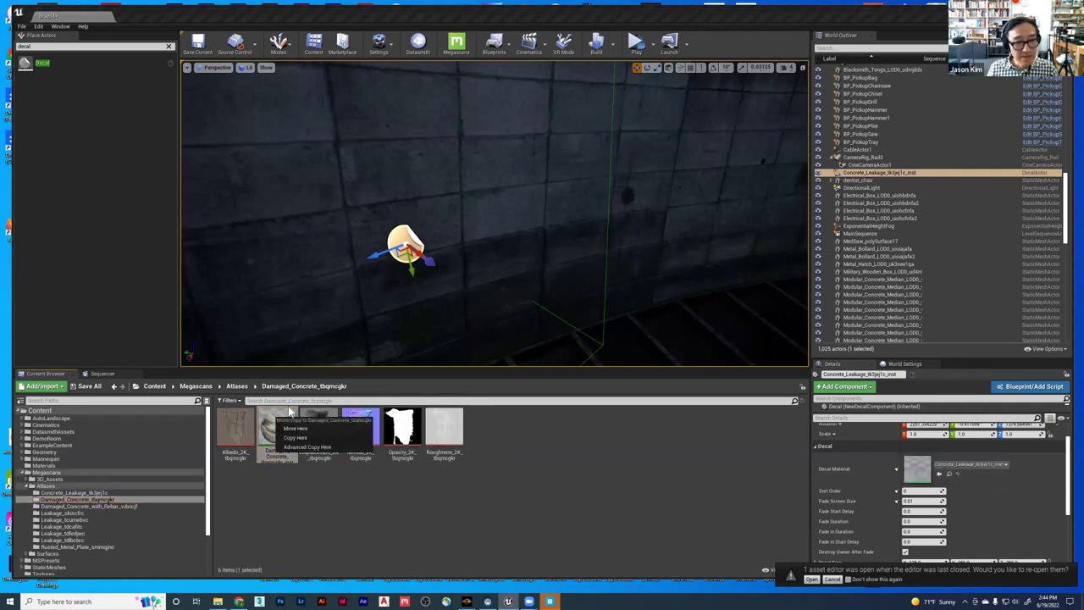
click(868, 175)
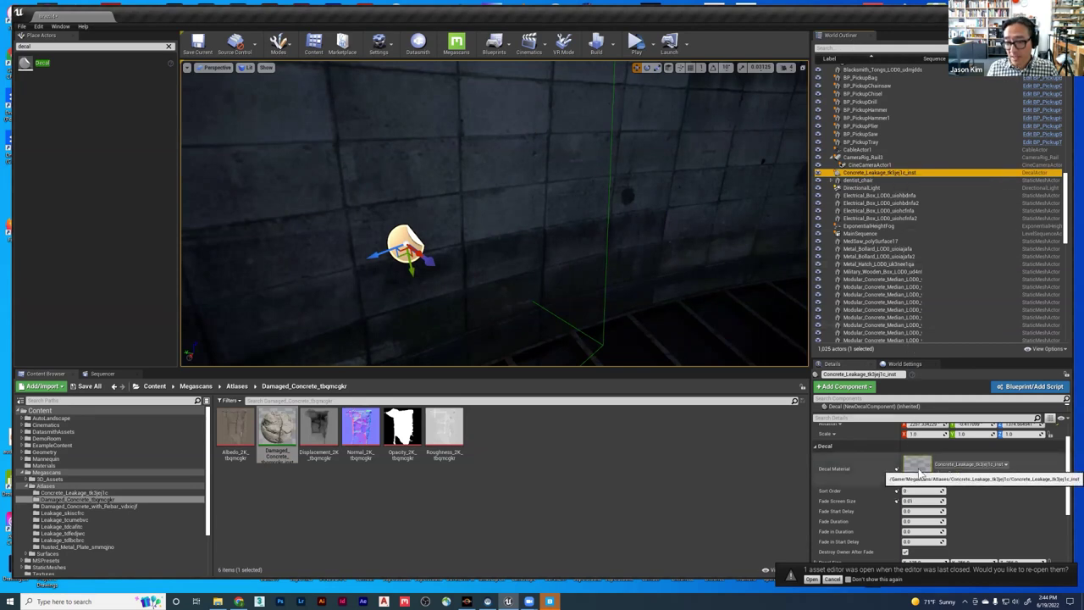
drag(277, 432, 918, 475)
- Move the damaged concrete decal along the wall and rotate it to align with the curved concrete surface
right_drag(495, 213, 611, 225)
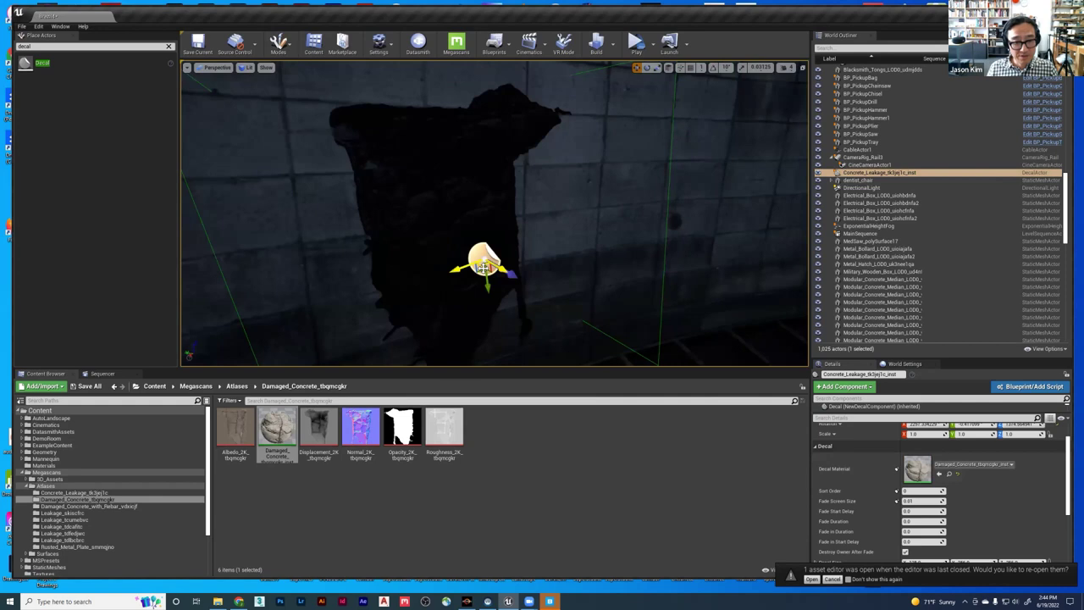
drag(459, 268, 476, 245)
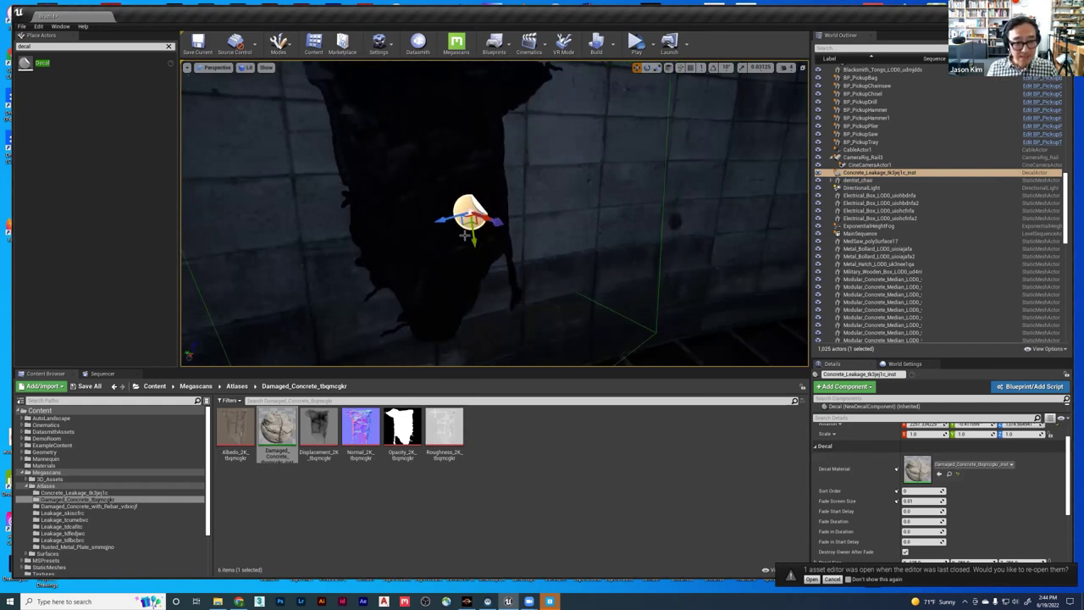
drag(483, 224, 552, 227)
right_drag(552, 227, 516, 192)
right_drag(504, 237, 472, 230)
drag(440, 273, 474, 270)
right_drag(489, 285, 452, 258)
drag(447, 257, 452, 263)
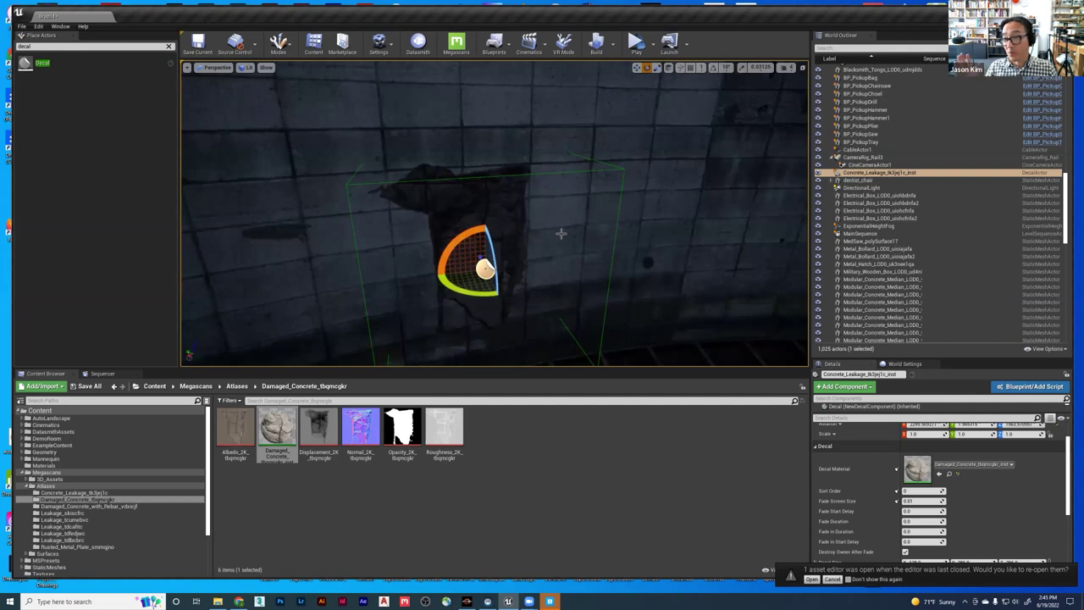
- Shift the damaged concrete decal sideways along the tower wall with the move gizmo
right_drag(527, 227, 526, 264)
key(w)
drag(504, 231, 568, 230)
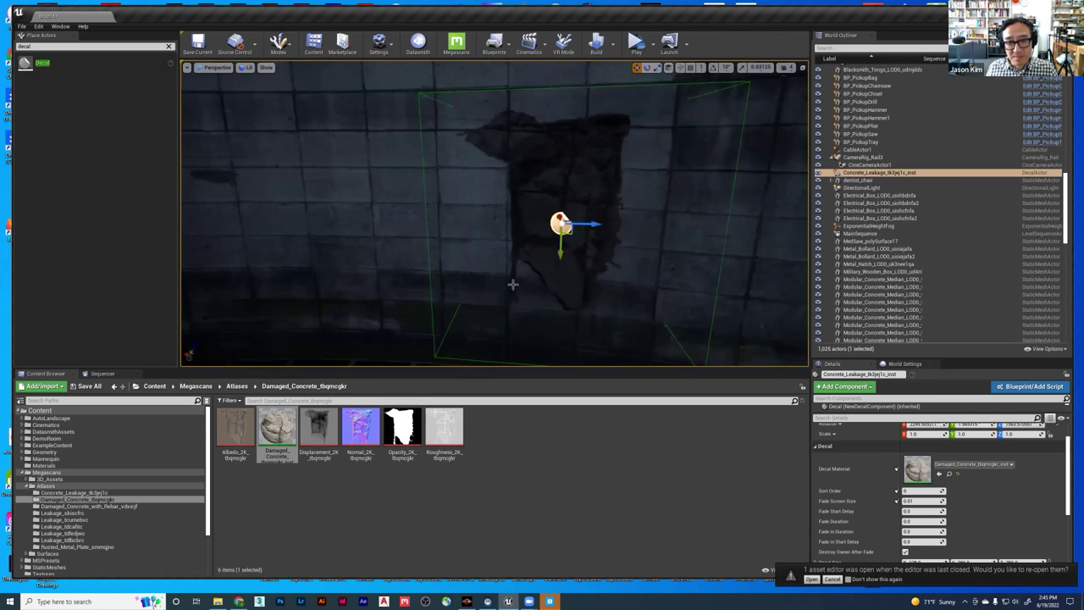
drag(502, 237, 544, 242)
- Deselect the damaged concrete decal and examine it on the wall from across the tower and up close
scroll(516, 207, down, 3)
right_drag(505, 221, 582, 279)
key(Escape)
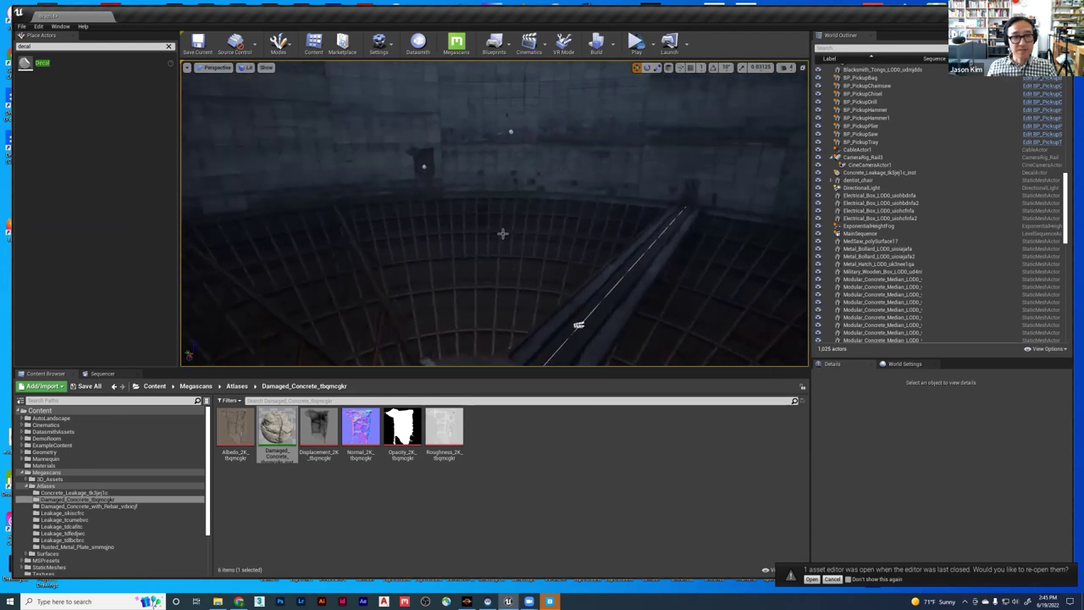
right_drag(431, 170, 439, 365)
key(w)
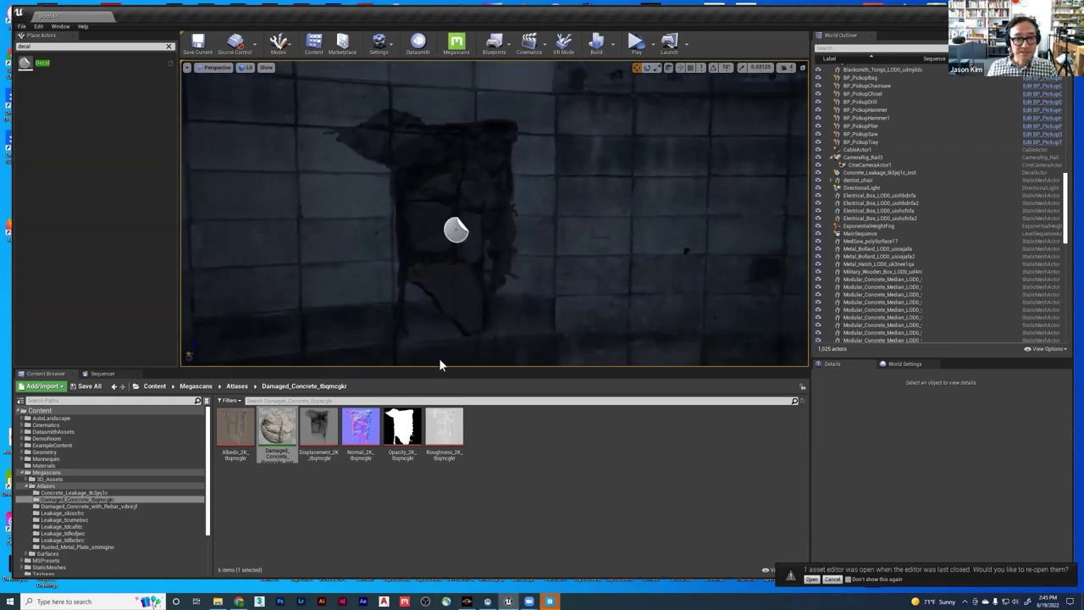
- Open the Damaged_Concrete_with_Rebar_vdxicjf atlas folder and look over the decals on the upper tower wall
click(63, 506)
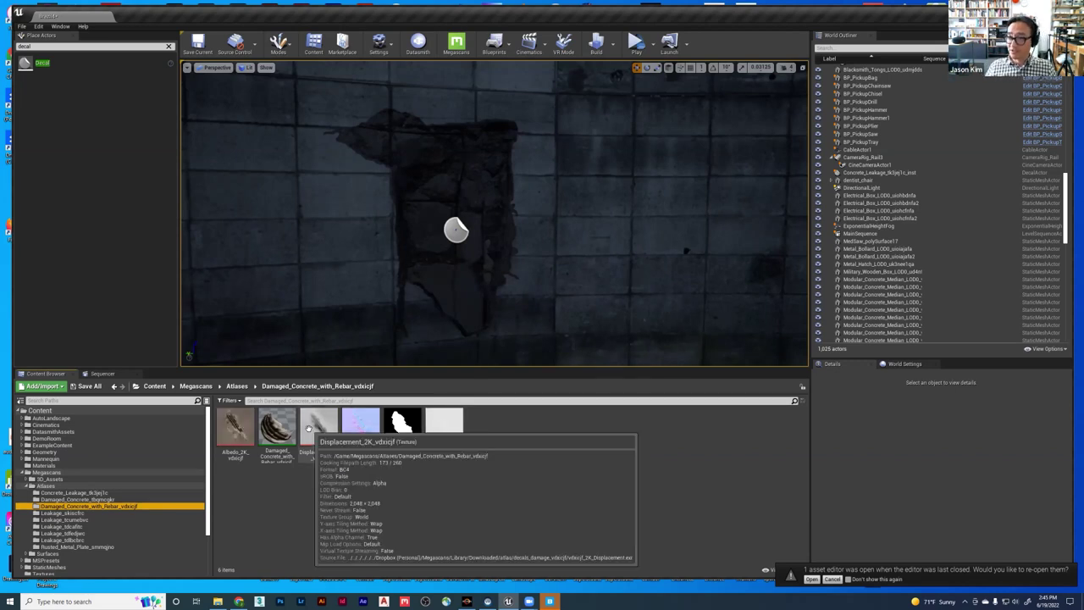
mouse_move(343, 246)
right_down()
mouse_move(430, 265)
mouse_move(359, 255)
right_up()
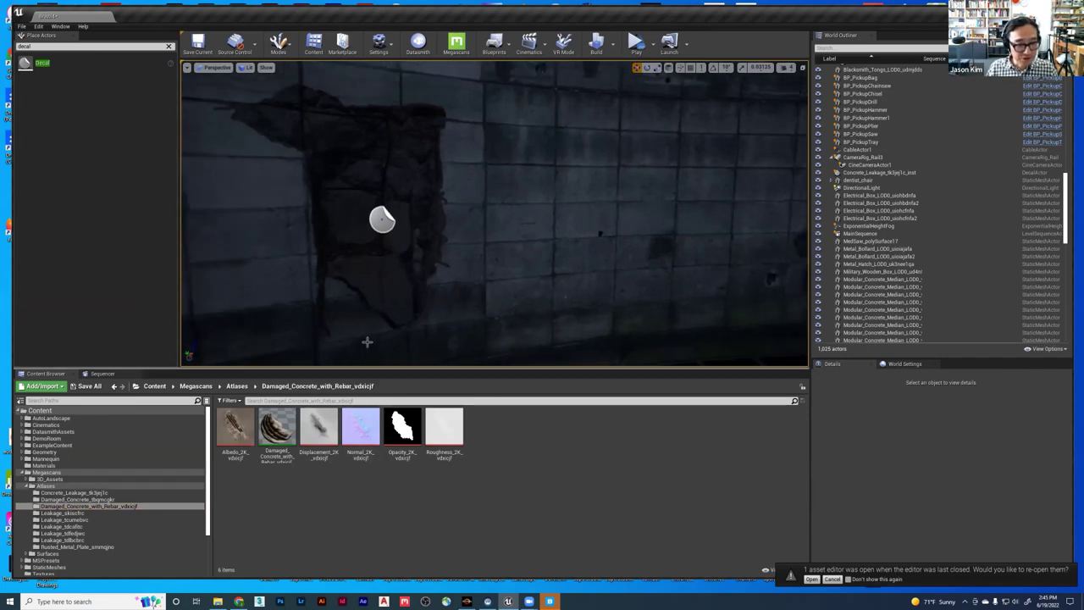
key(s)
right_drag(413, 247, 381, 199)
right_drag(377, 249, 360, 222)
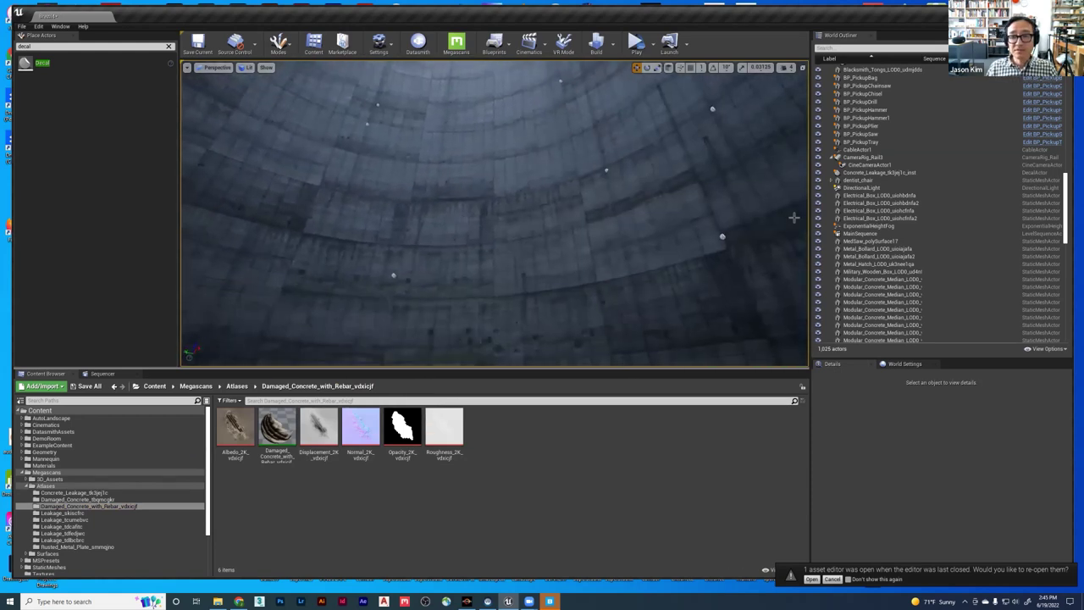
- Review the DecalActor entries in the World Outliner's Decals folder, starting from the first one, and collapse the folder
scroll(850, 206, up, 3)
scroll(849, 205, up, 10)
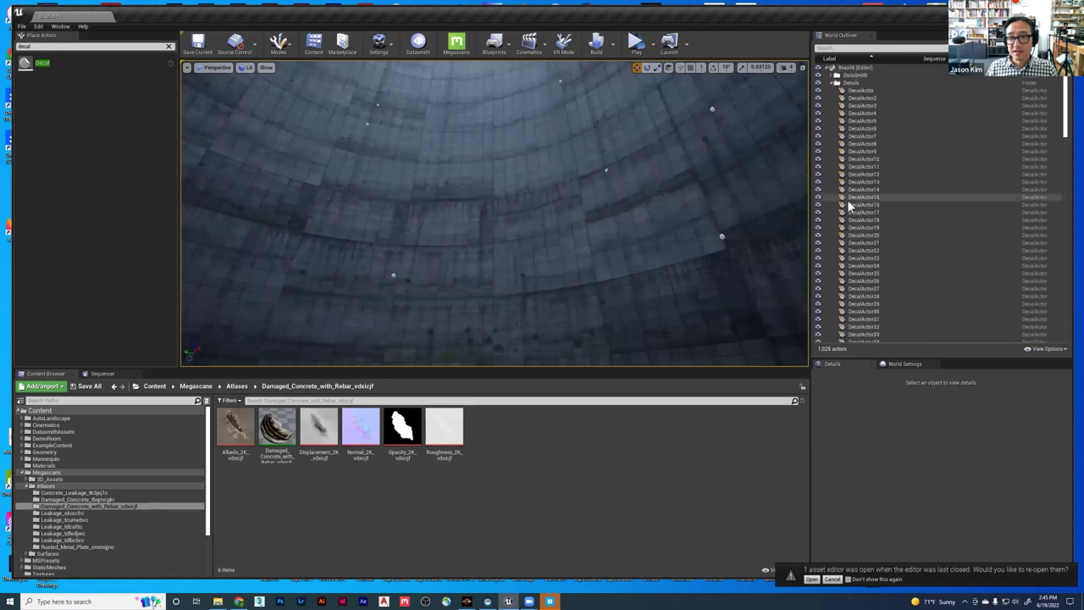
click(863, 90)
scroll(877, 212, down, 10)
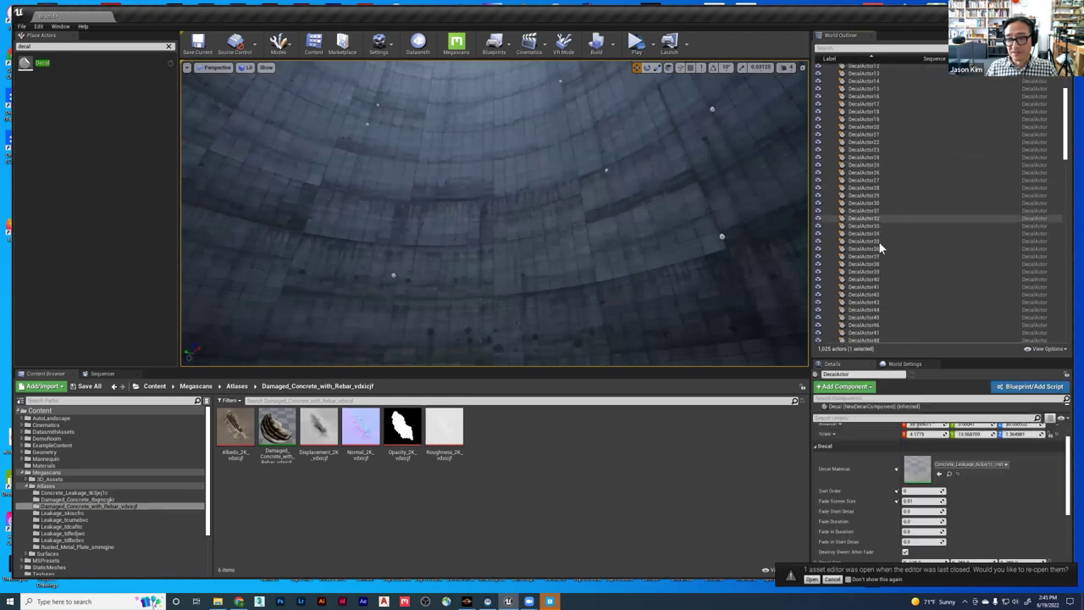
scroll(857, 210, up, 10)
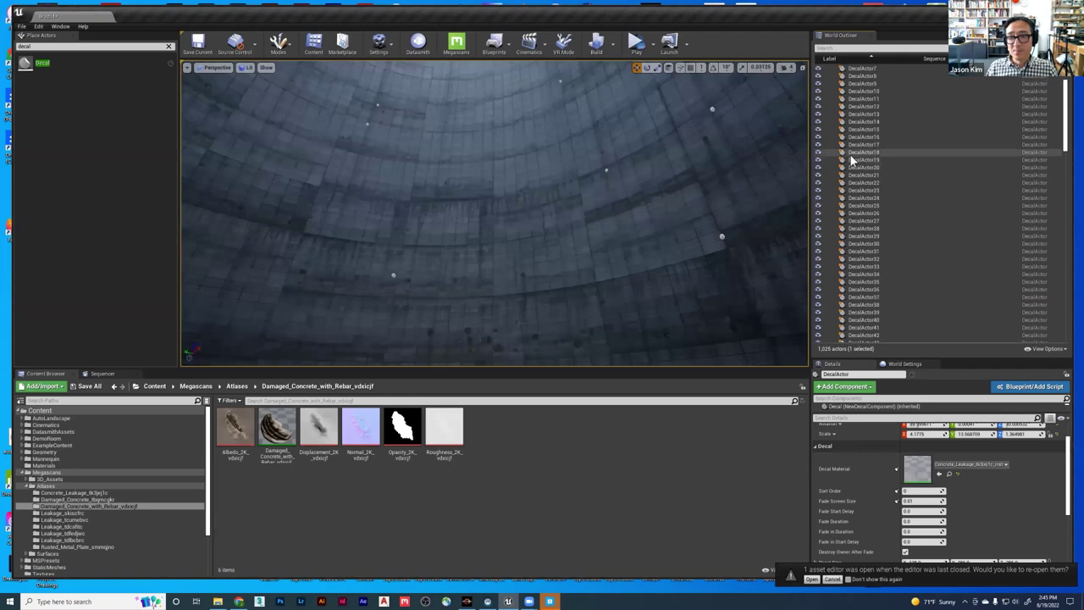
scroll(883, 230, down, 10)
scroll(865, 228, up, 10)
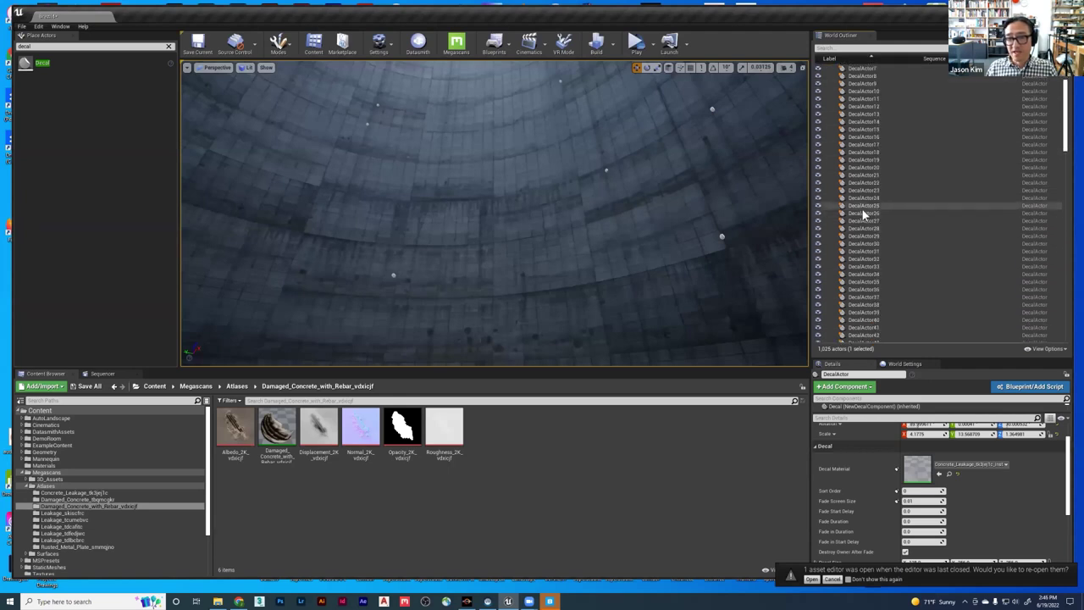
click(831, 83)
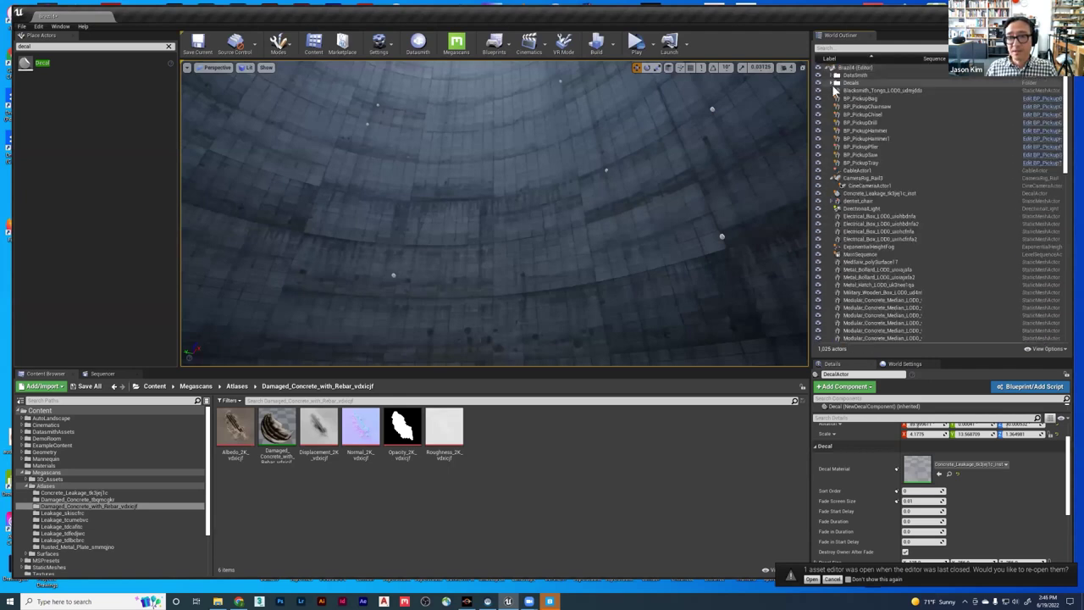
- Select the damaged concrete decal low on the tower wall and toggle the transform gizmo between world and local space
right_drag(737, 228, 584, 205)
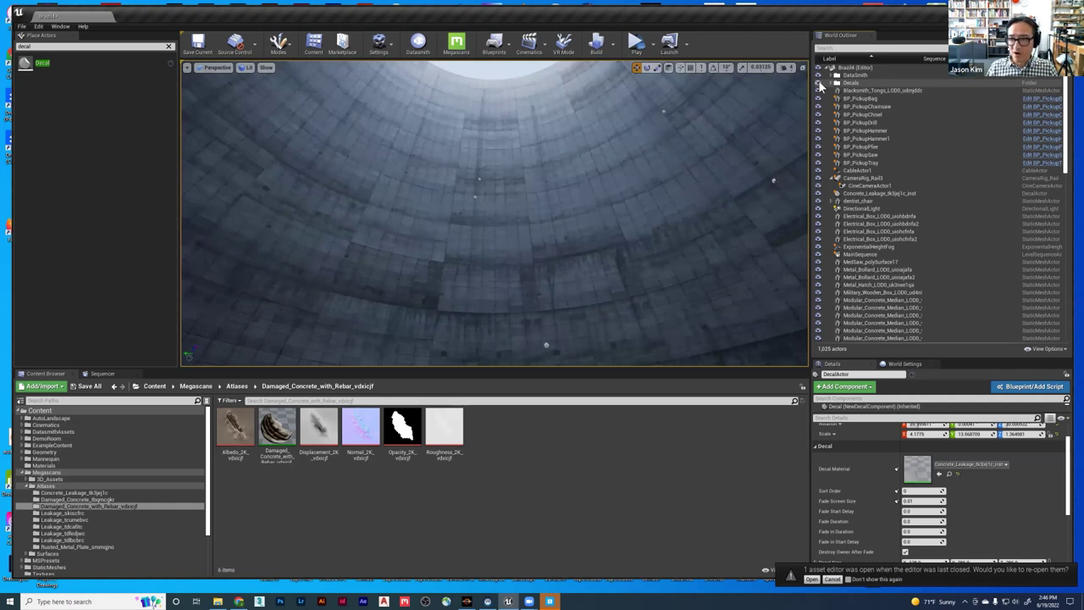
right_drag(593, 212, 592, 339)
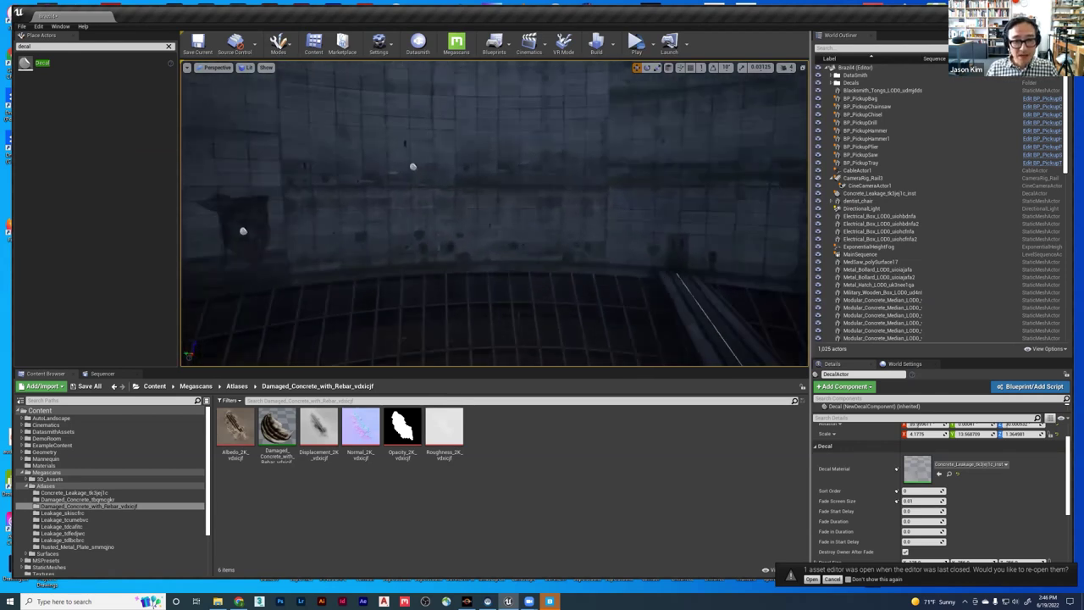
right_drag(338, 215, 309, 214)
click(291, 227)
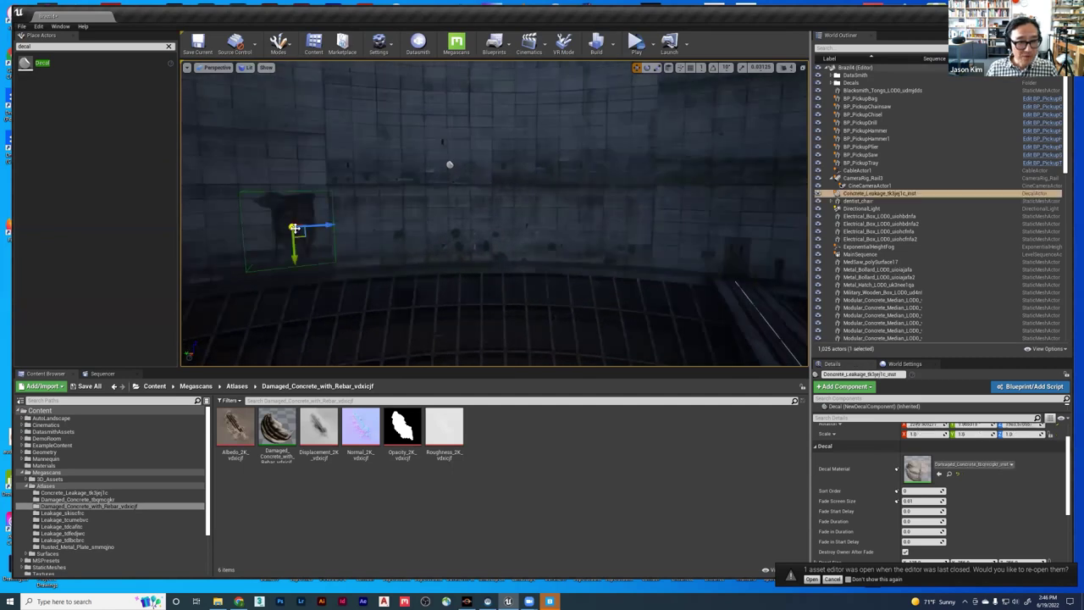
right_drag(329, 224, 327, 184)
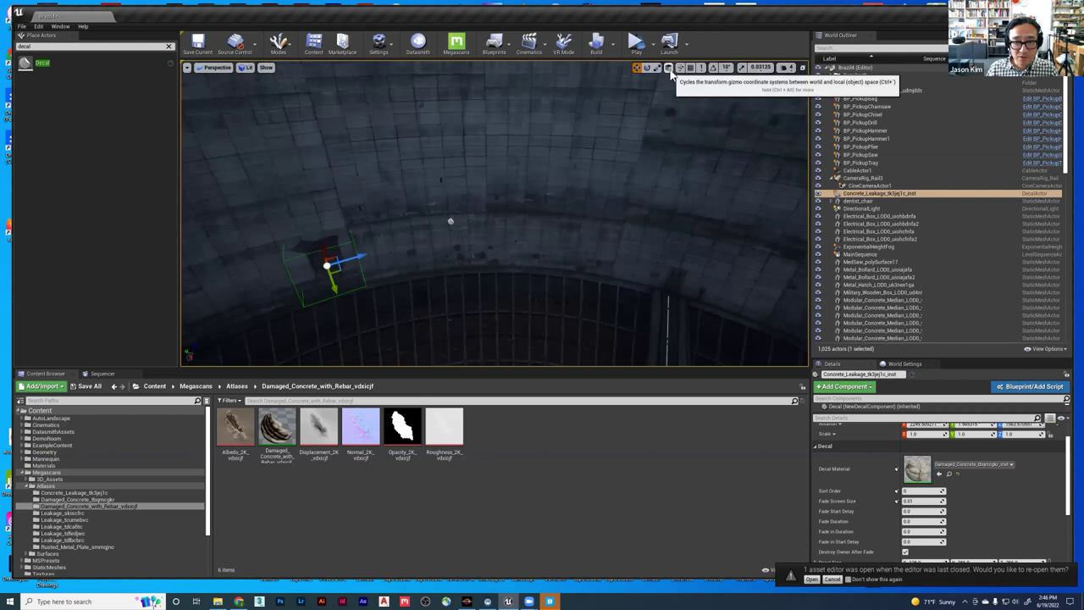
click(668, 68)
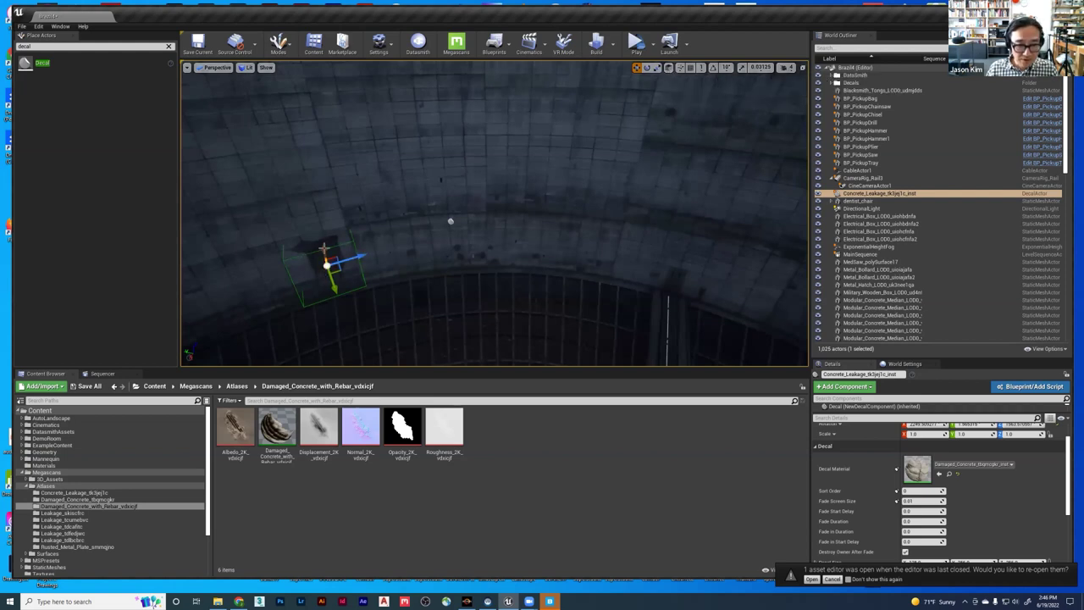
- Set the transform gizmo to world space and move the damaged concrete decal along the lower tower wall
click(667, 68)
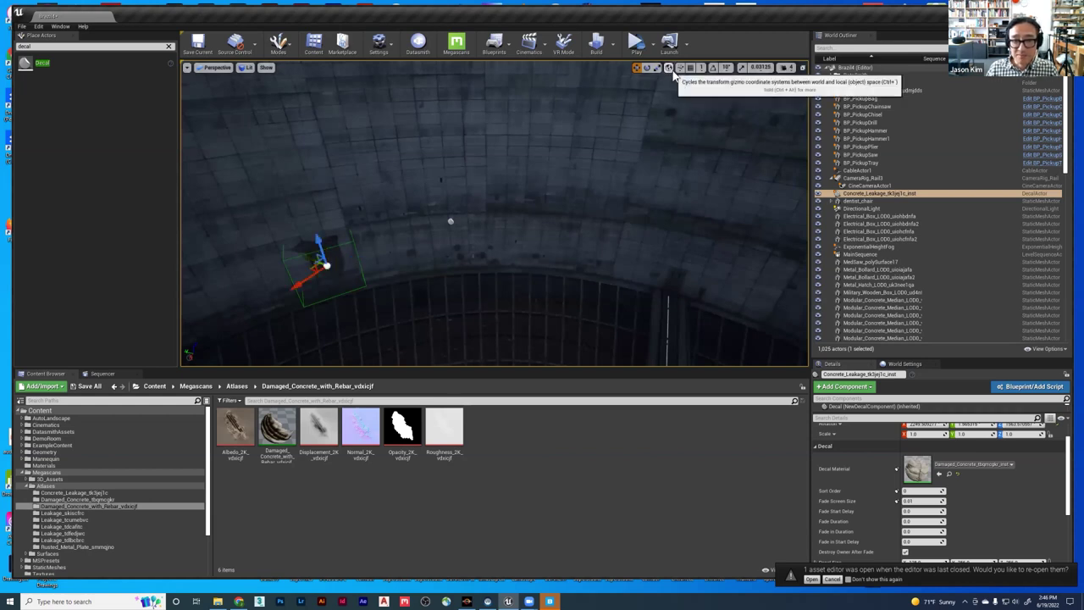
drag(309, 257, 591, 254)
mouse_move(618, 273)
right_down()
mouse_move(564, 311)
mouse_move(677, 326)
mouse_move(647, 212)
mouse_move(637, 254)
mouse_move(669, 268)
mouse_move(634, 273)
right_up()
key(w)
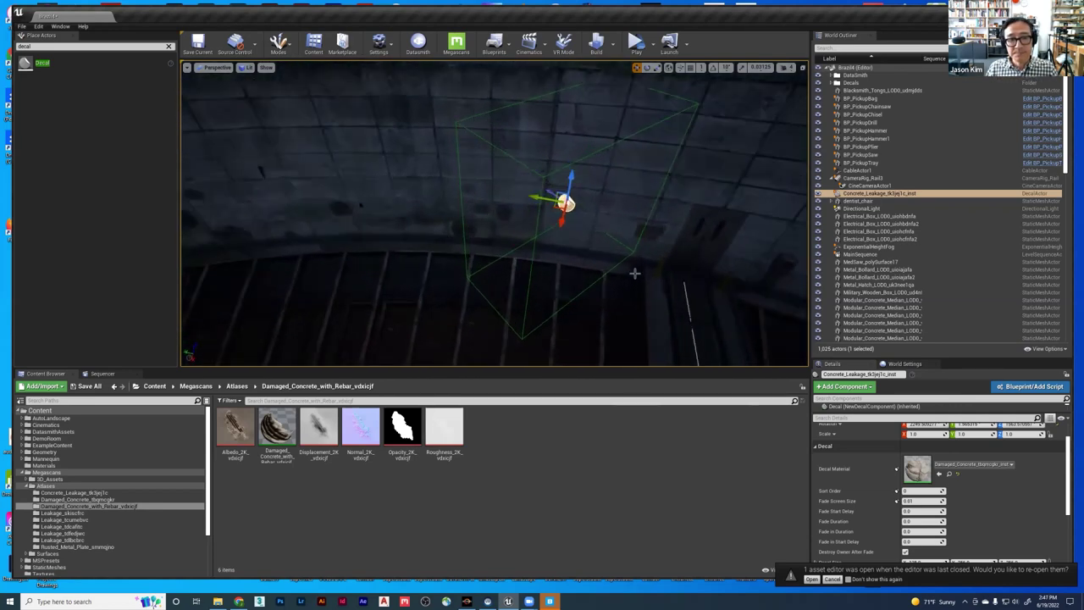
key(e)
drag(601, 227, 572, 201)
key(w)
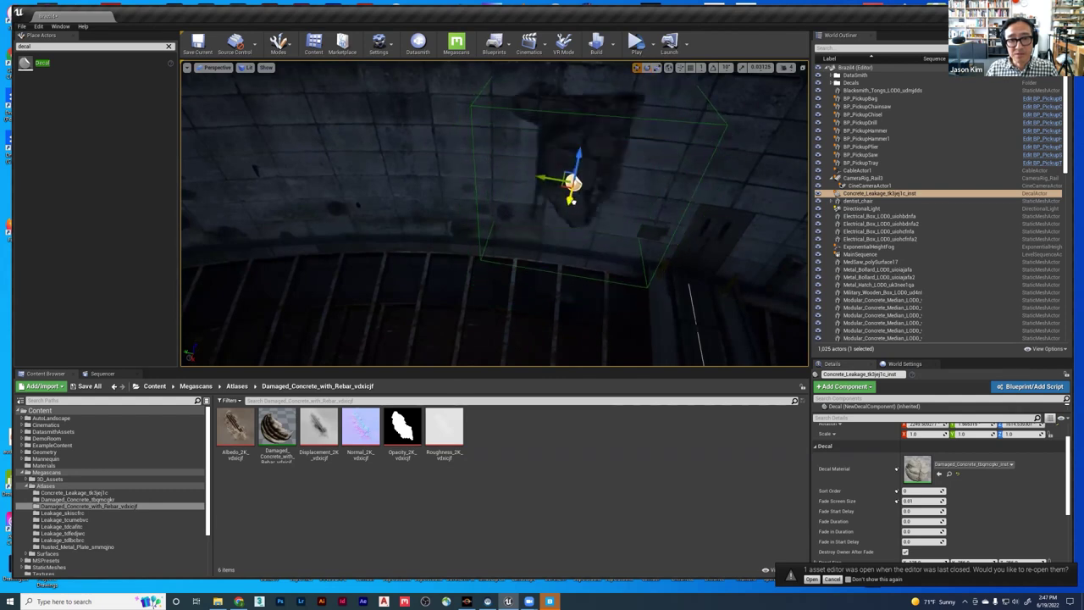
- View the damaged concrete decal up close and nudge it in depth relative to the tower wall
right_drag(572, 202, 610, 112)
alt+drag(583, 150, 591, 228)
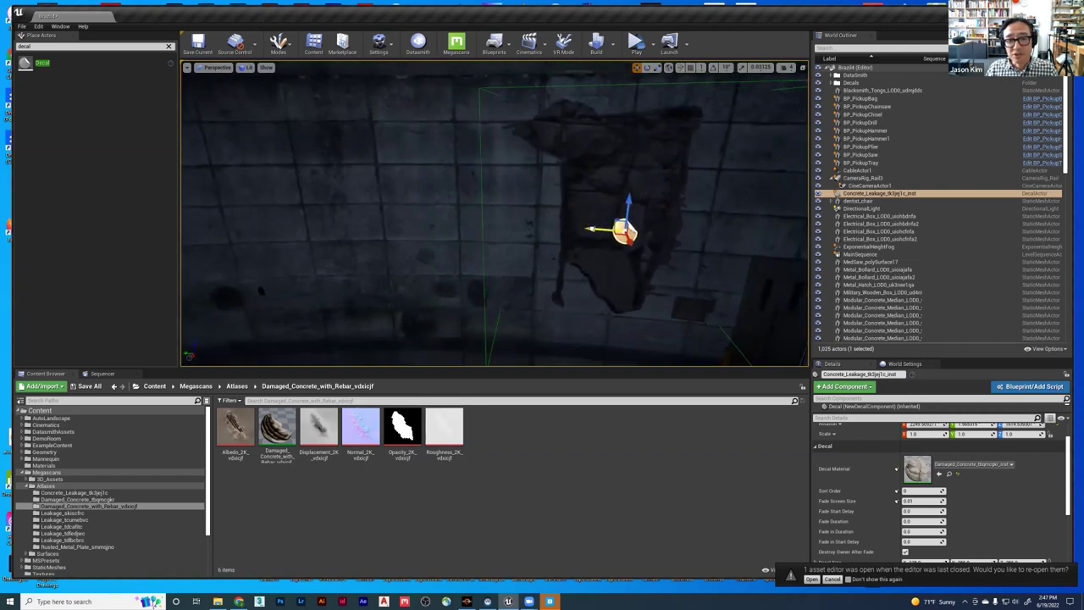
alt+drag(722, 305, 739, 315)
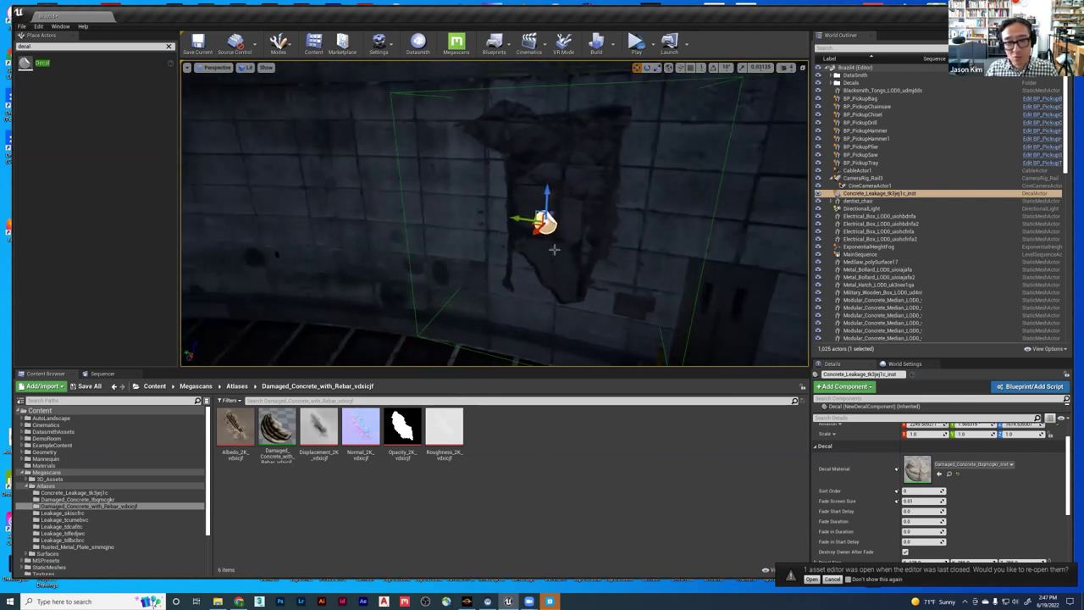
drag(541, 232, 540, 240)
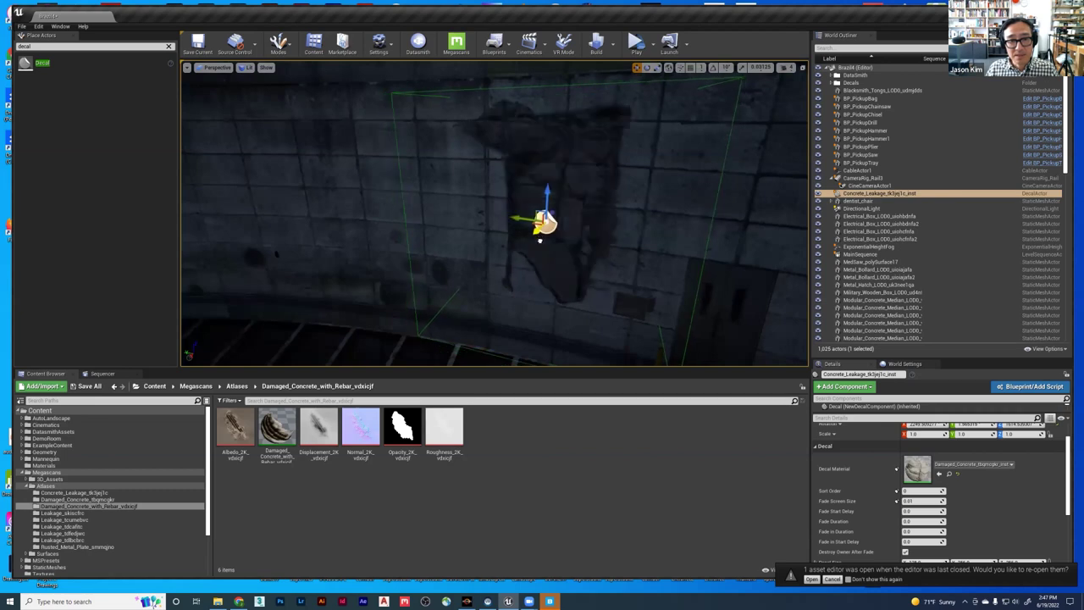
- Switch to the Miro board and examine the reference image of the figures in the cooling-tower doorway
key(alt+Tab)
key(alt+Tab)
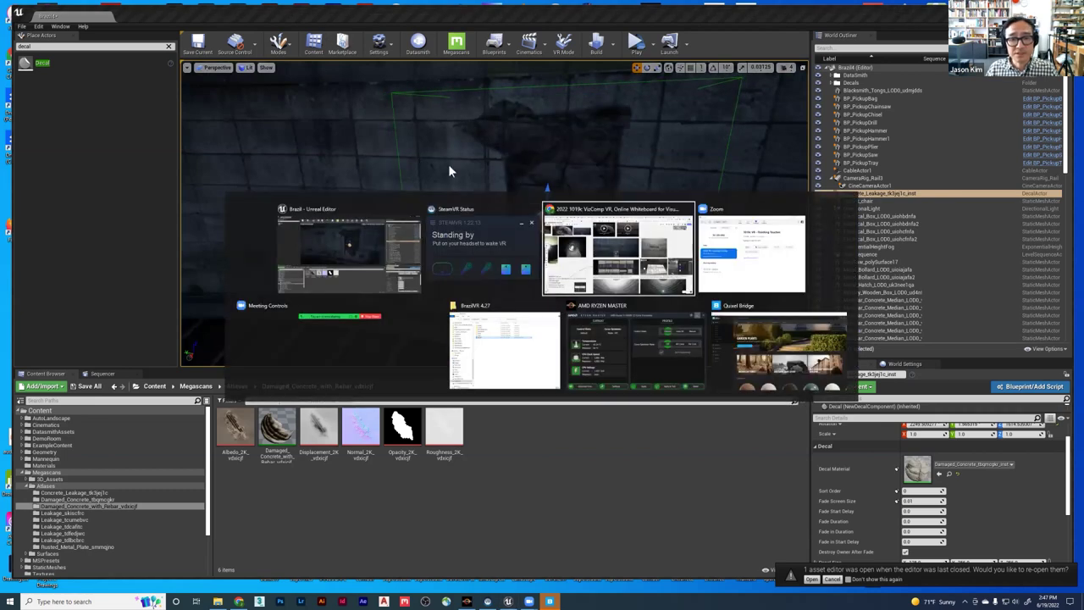
scroll(383, 242, down, 5)
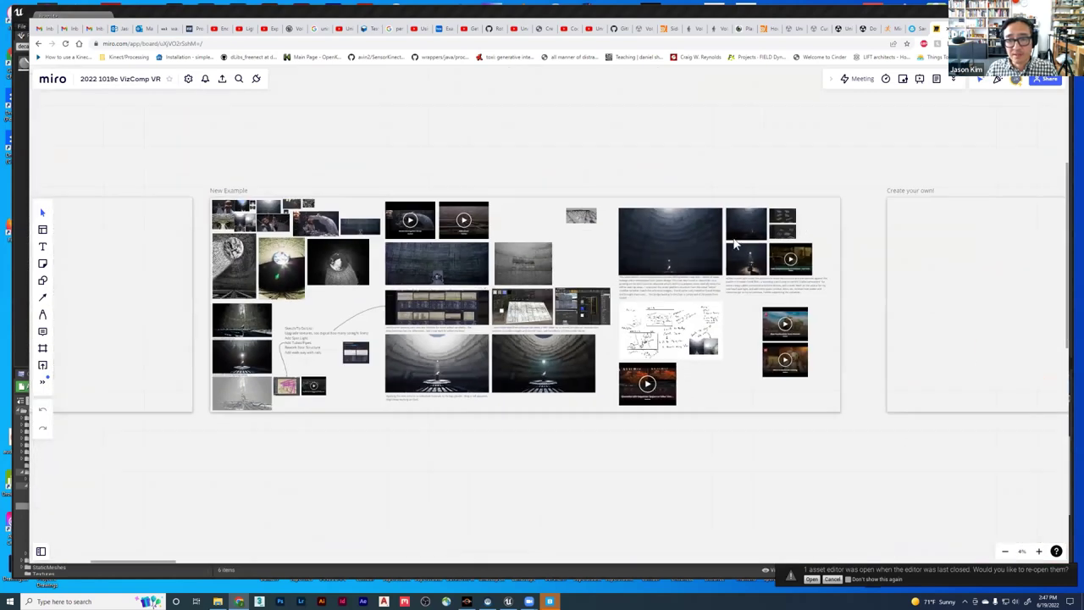
scroll(366, 220, up, 12)
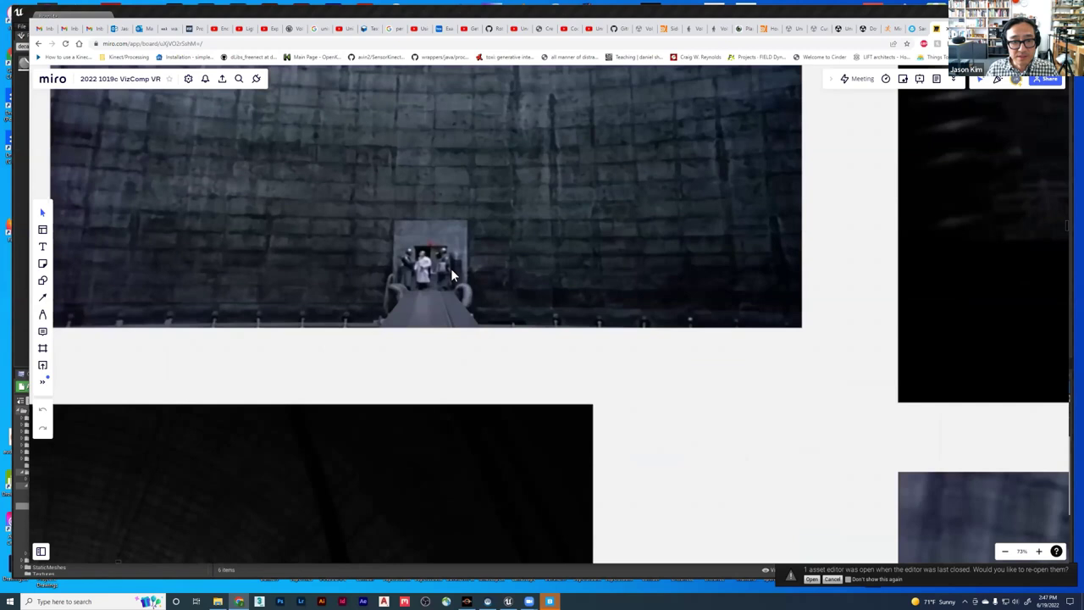
scroll(451, 267, down, 1)
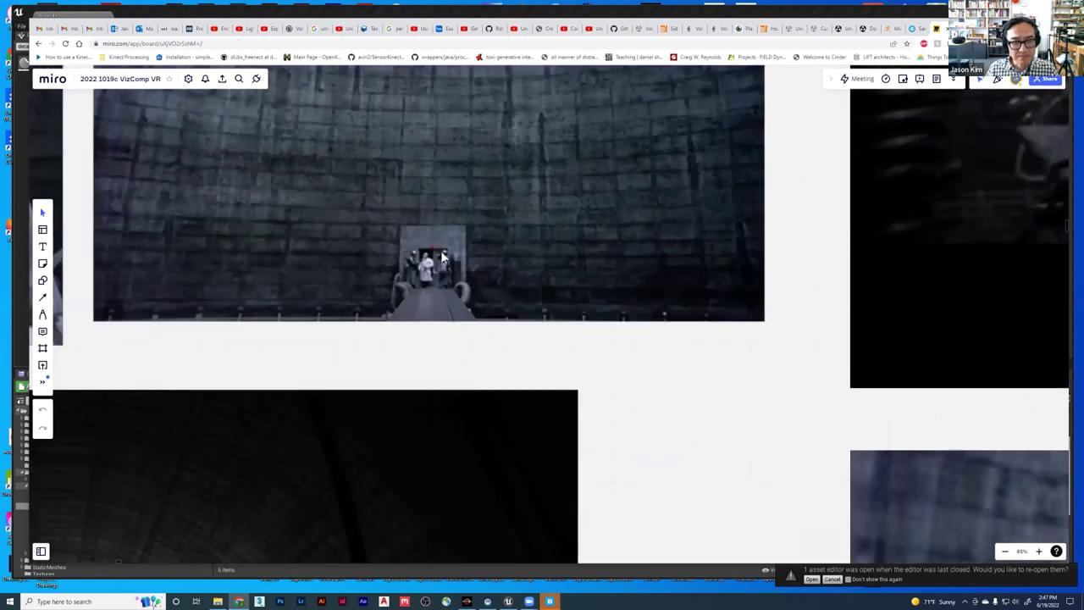
- Return to Unreal Editor and undo the recent moves of the damaged concrete decal
key(alt+Tab)
scroll(555, 209, down, 5)
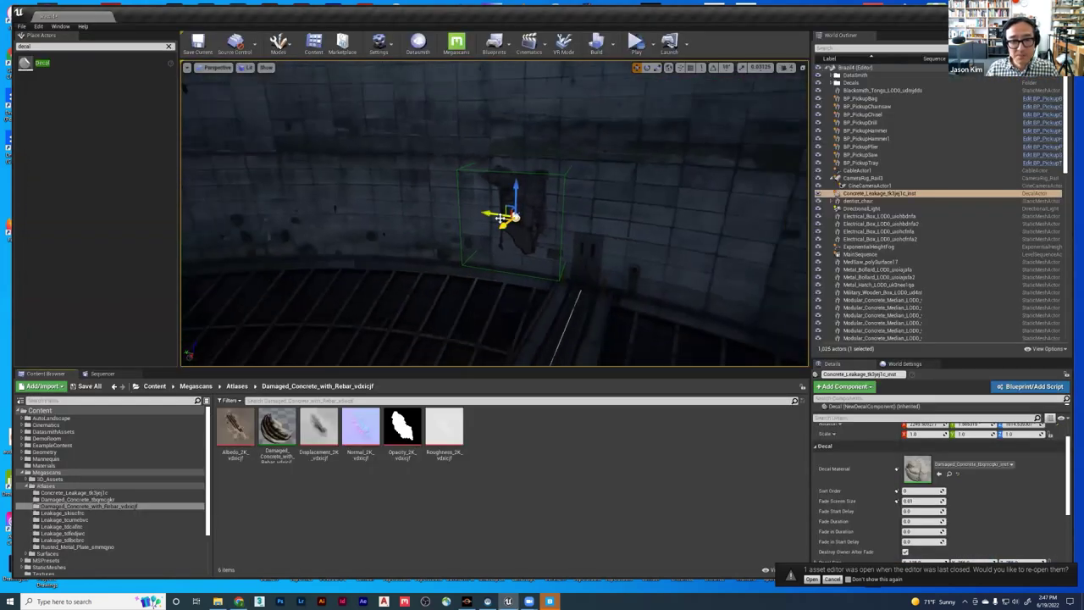
right_drag(443, 213, 375, 245)
scroll(498, 199, down, 4)
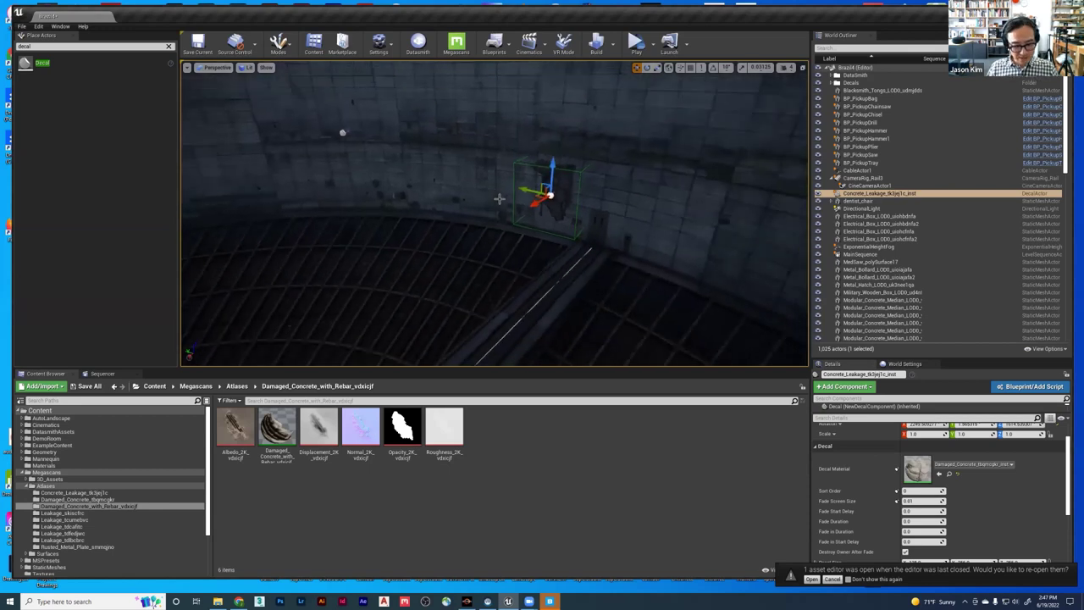
key(ctrl+z)
key(ctrl+z)
key(ctrl+z)
key(ctrl+z)
key(ctrl+z)
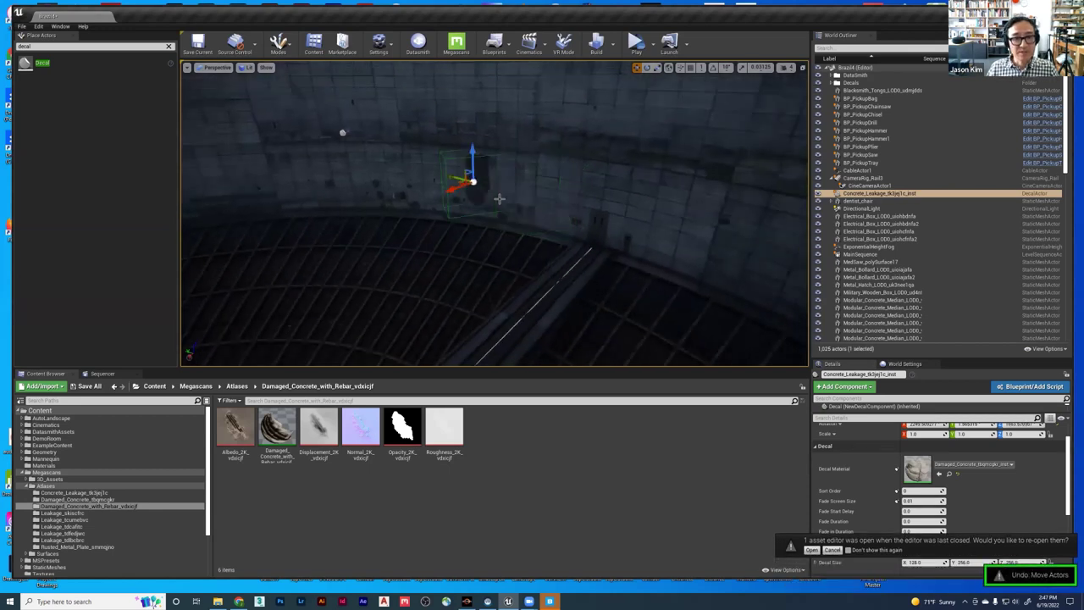
- Look over the dentist chair, lamps and tool cabinet on the tower's central platform
right_drag(498, 199, 684, 182)
key(w)
key(d)
key(w)
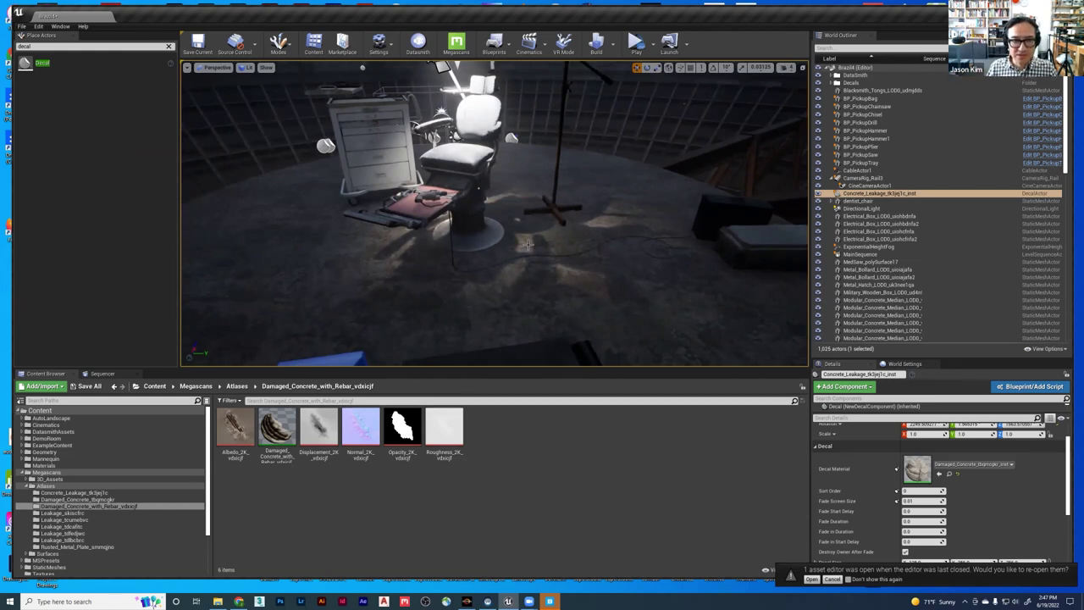
key(s)
right_drag(494, 214, 453, 230)
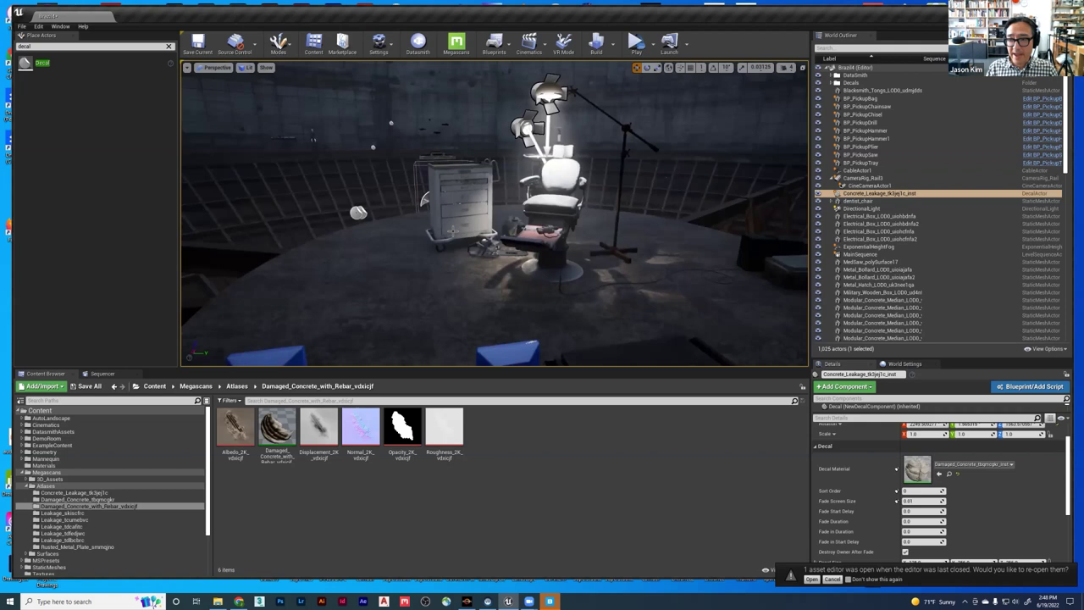
- Browse the Mannequin content folder, including Animations, Character and the character's Materials subfolder
click(21, 458)
click(44, 458)
click(48, 465)
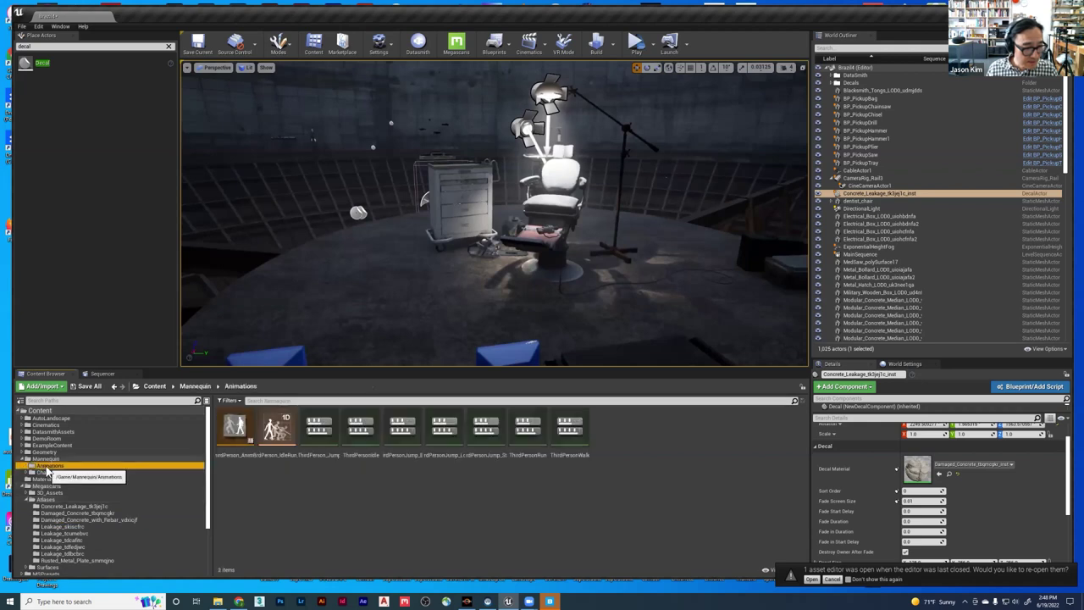
click(49, 471)
click(31, 471)
click(51, 479)
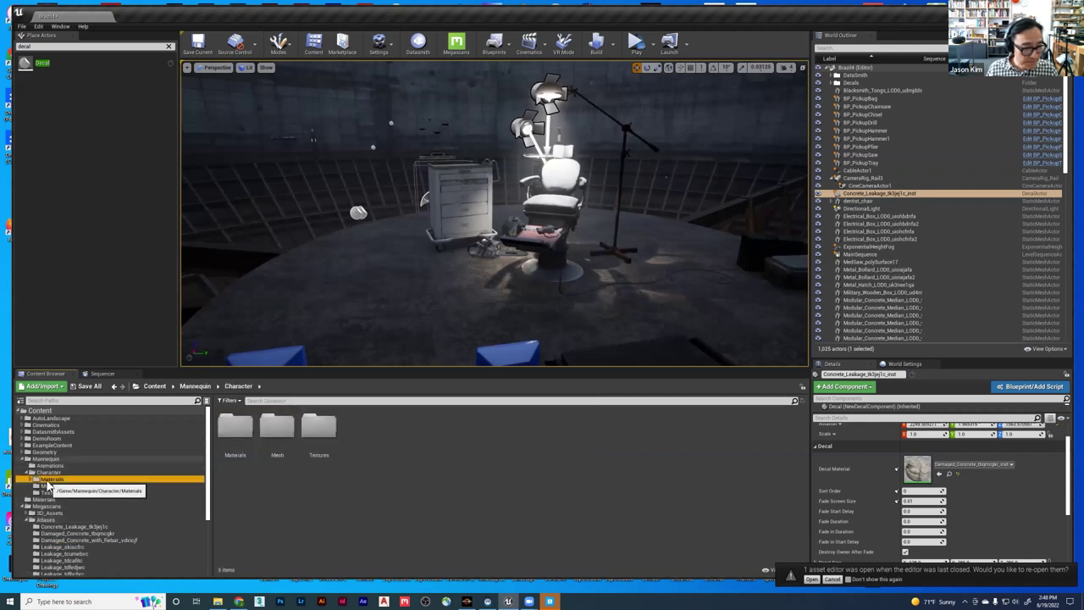
click(31, 479)
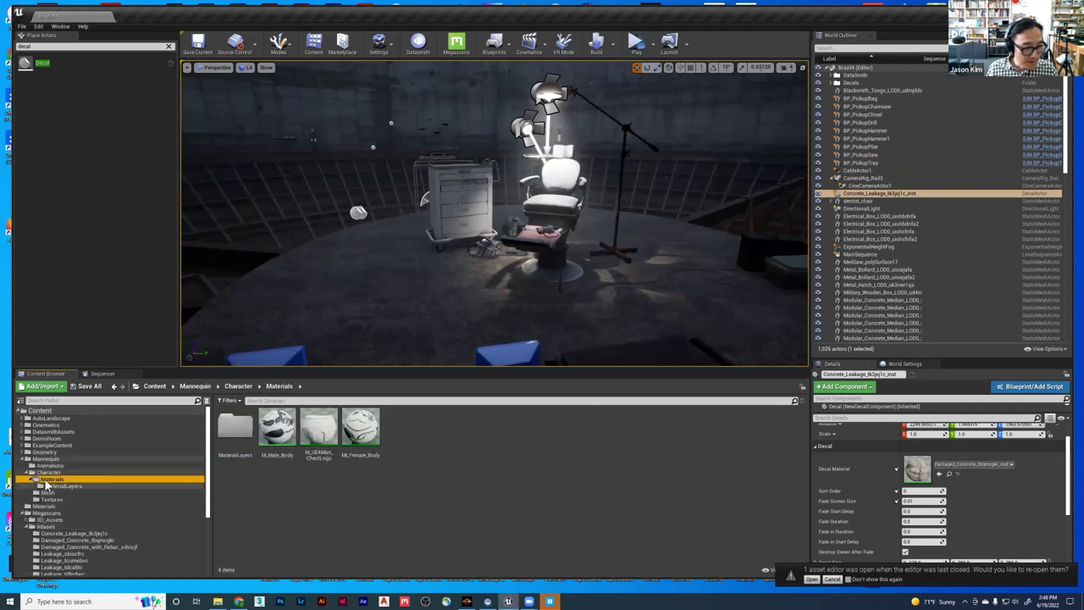
click(47, 471)
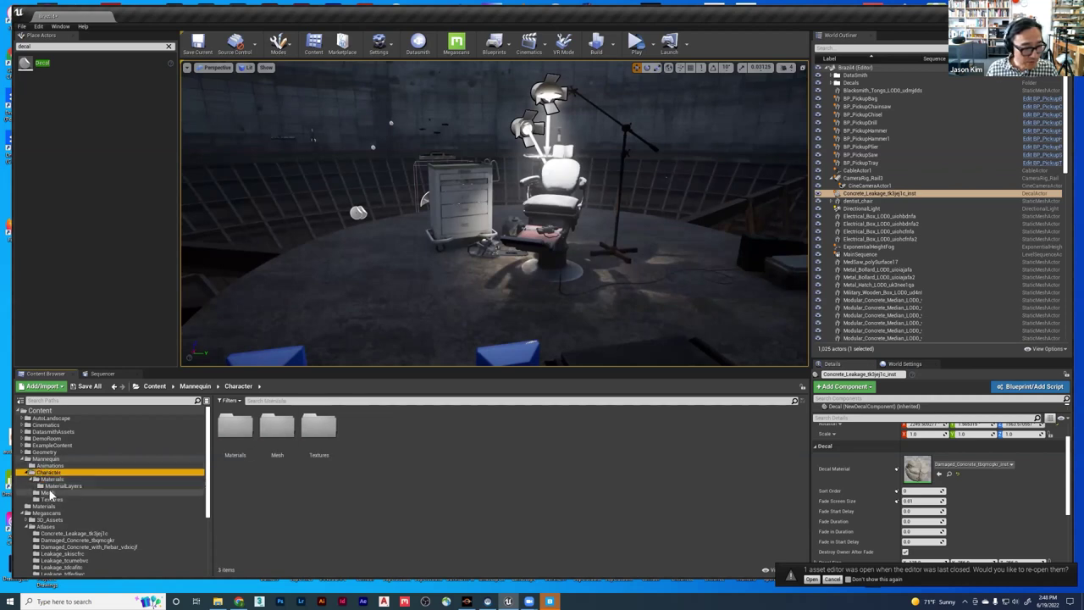
- Open the Mannequin character's Mesh folder and inspect the SK_Mannequin and SK_Mannequin_Female skeletal meshes
click(47, 493)
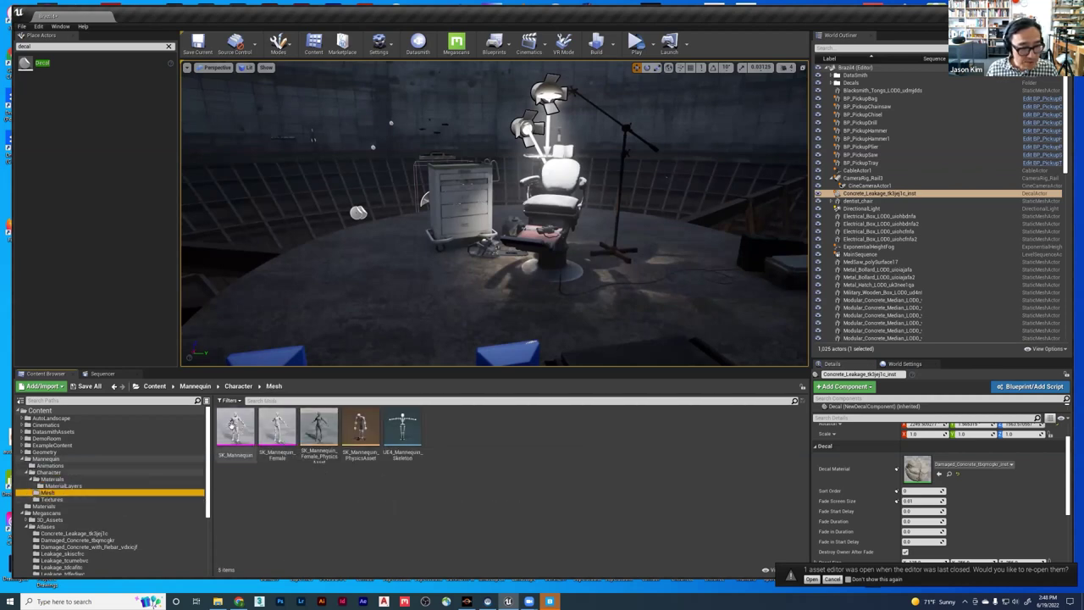
click(230, 427)
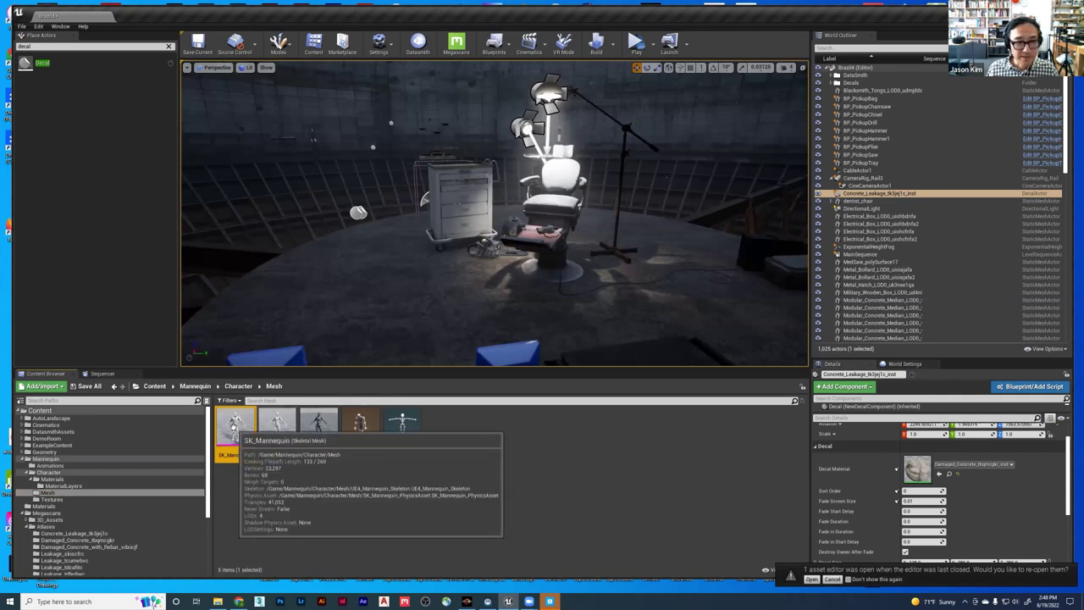
double_click(278, 425)
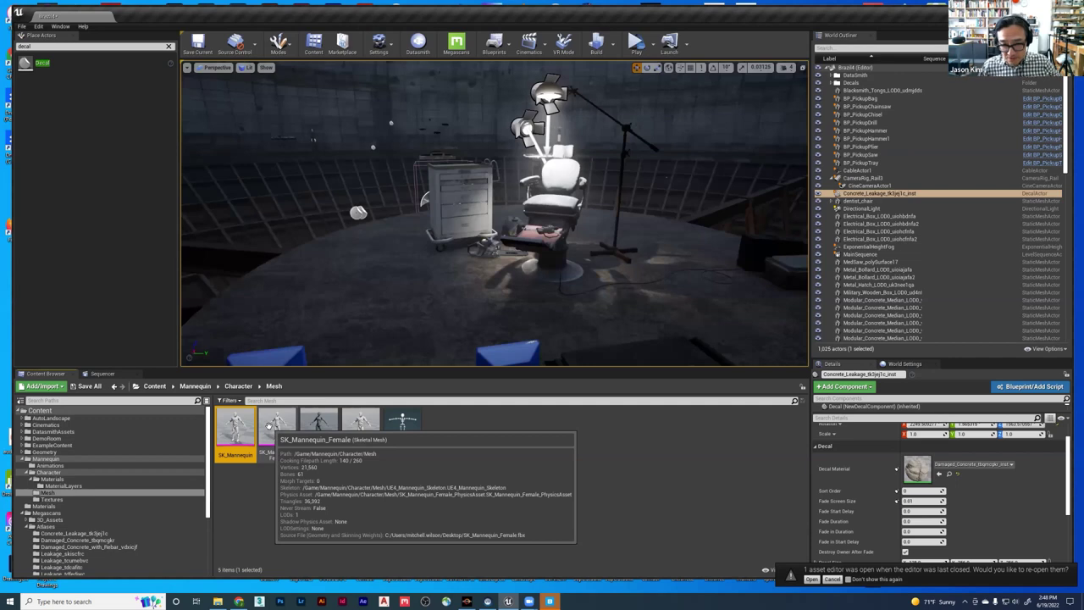
right_drag(445, 286, 477, 254)
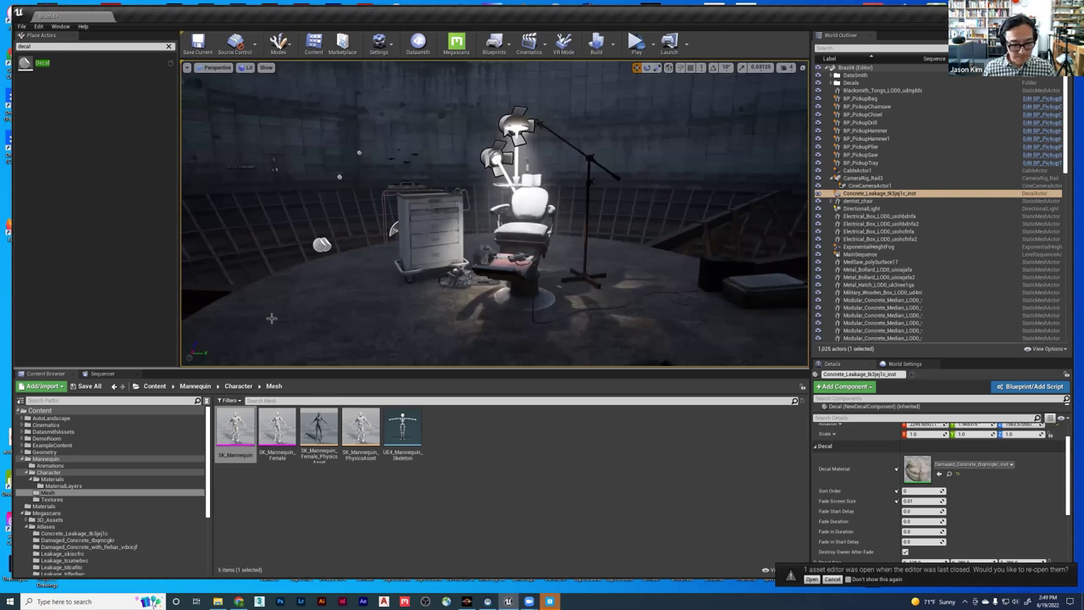
- Switch to the Mixamo character library in the browser and examine the hooded protective-suit character up close
key(alt+Tab)
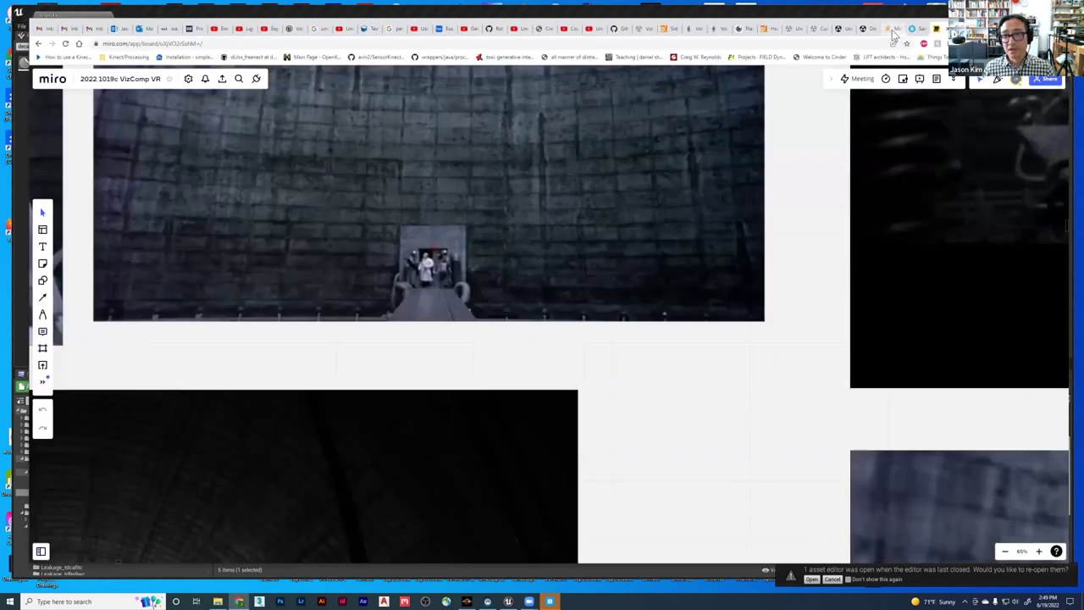
click(891, 31)
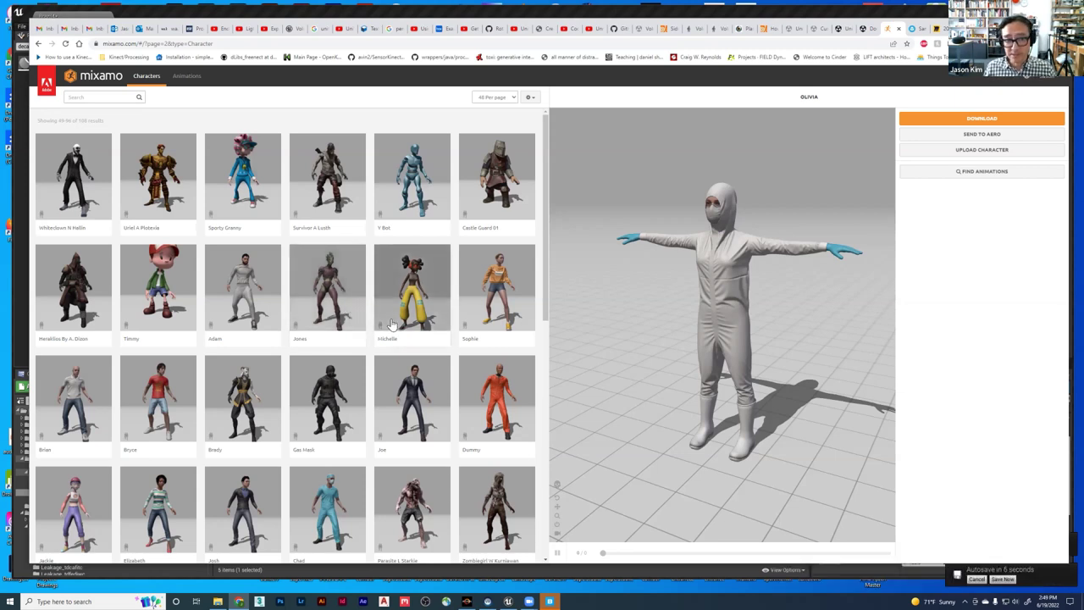
drag(665, 328, 638, 333)
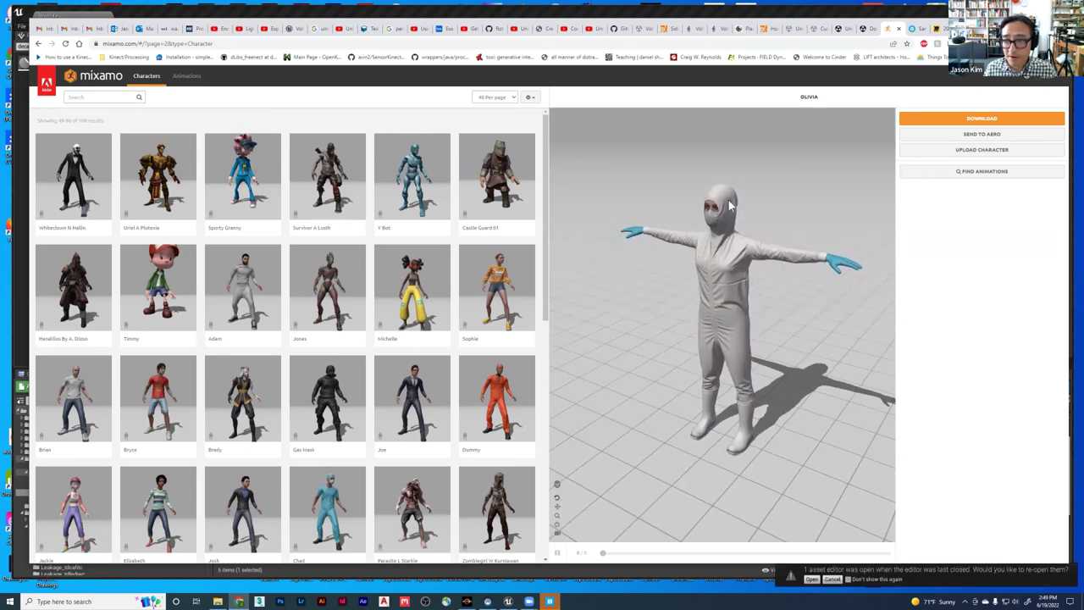
scroll(692, 225, up, 3)
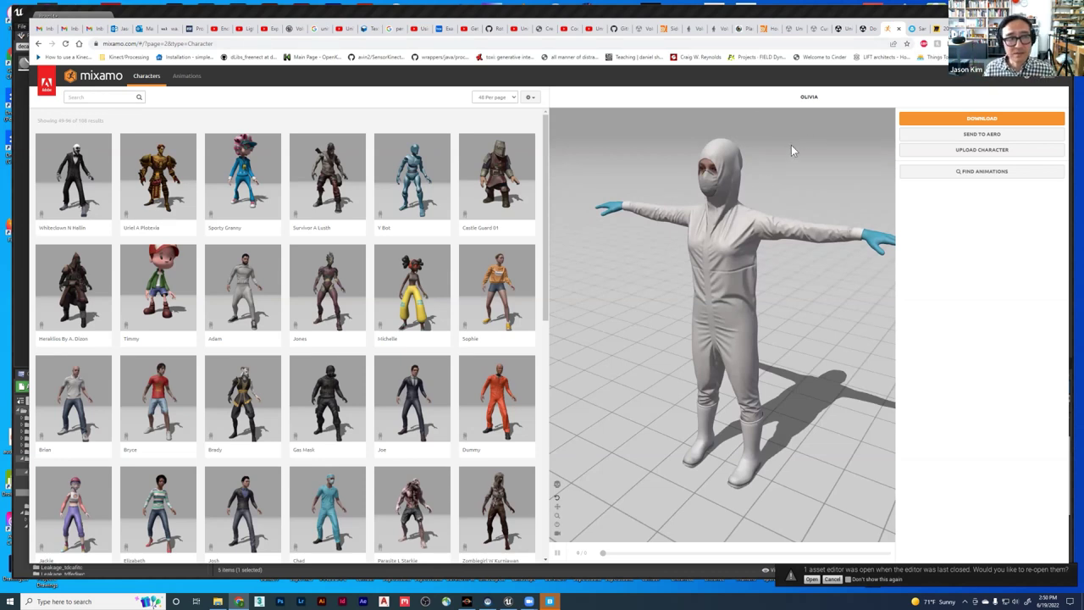
- Return to the Miro board and review the Brazil interrogation scene stills showing the masked figures
click(937, 29)
scroll(454, 309, down, 5)
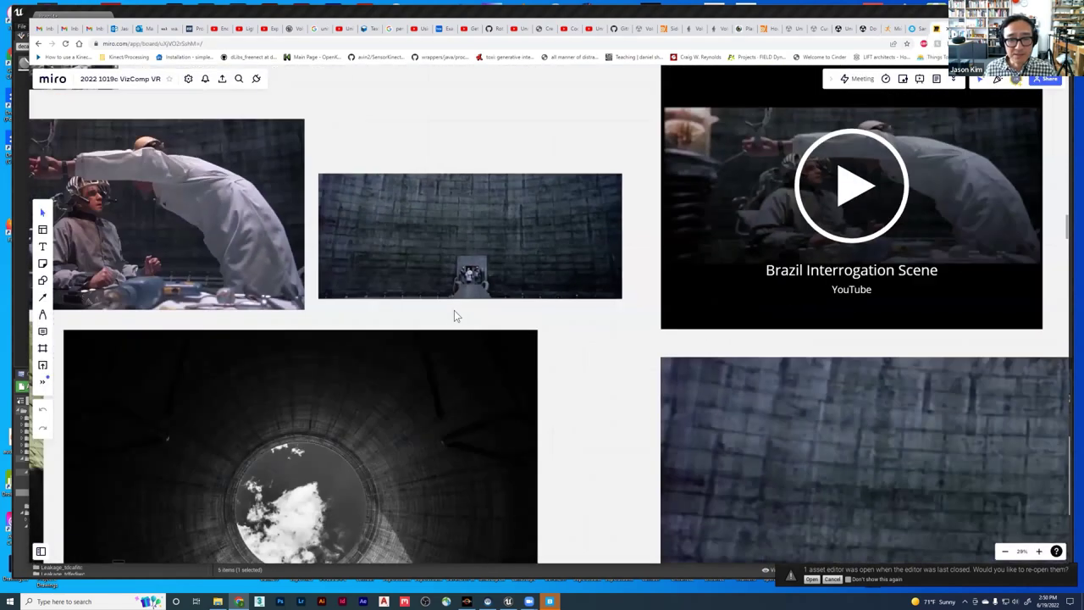
scroll(523, 305, down, 2)
scroll(232, 251, up, 8)
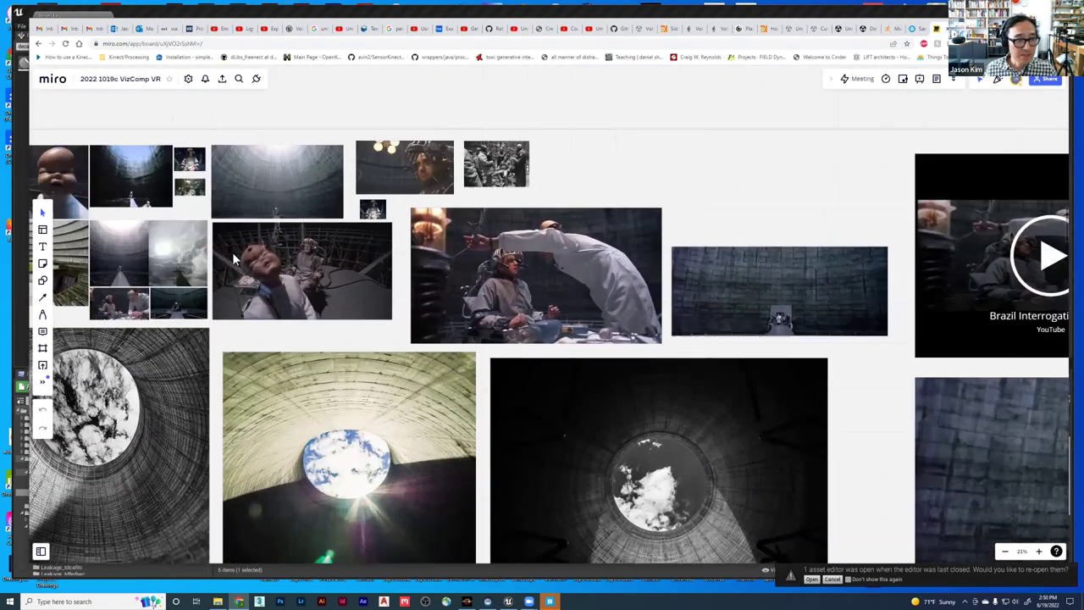
scroll(474, 280, down, 3)
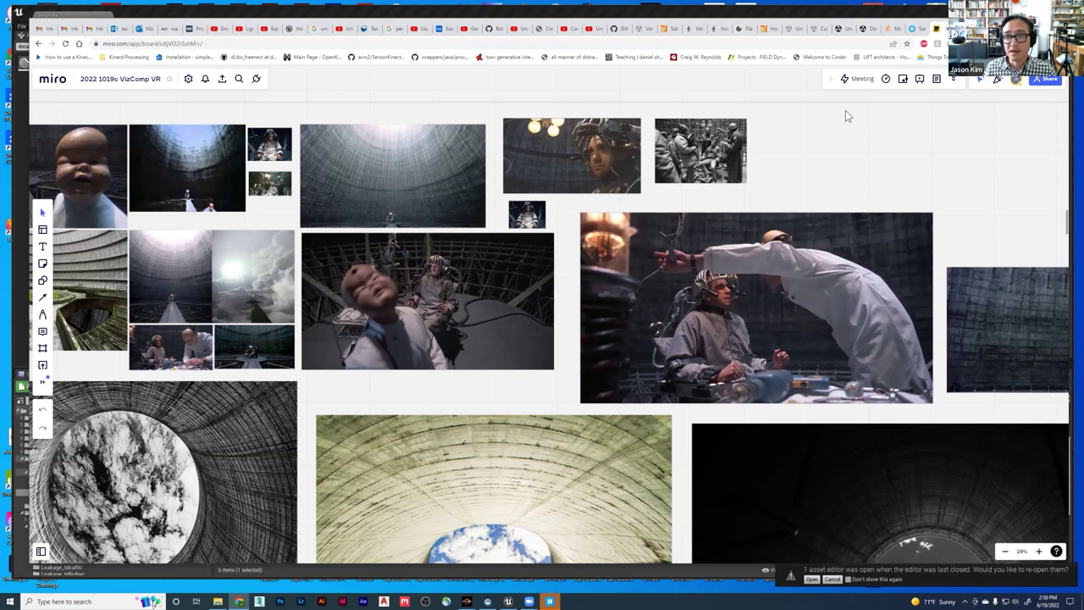
- Revisit the Mixamo character page, switch to Sketchfab and browse the model search results for "mask"
click(891, 28)
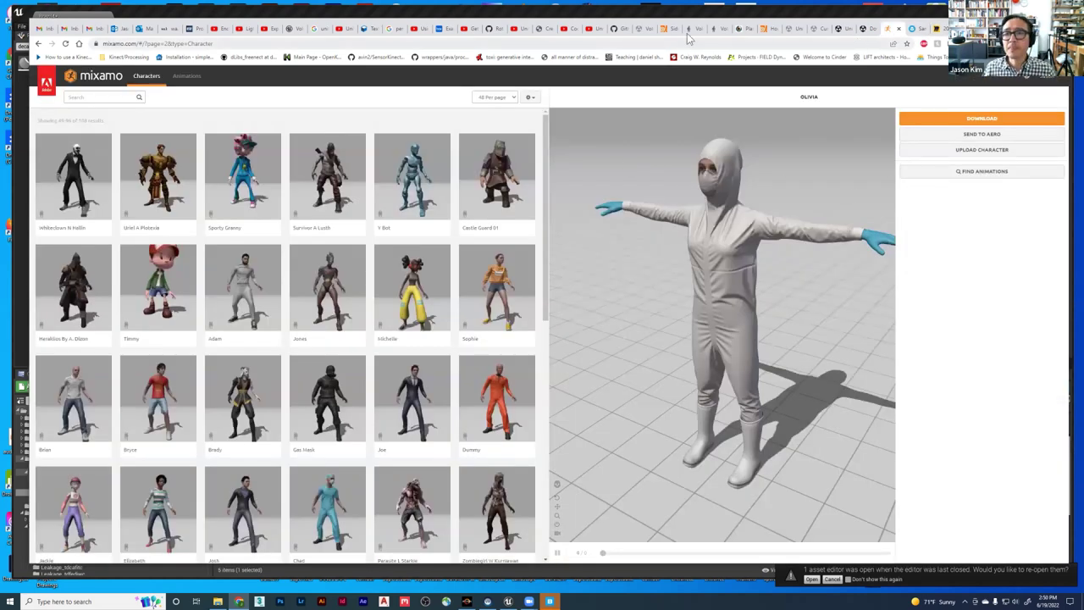
click(916, 29)
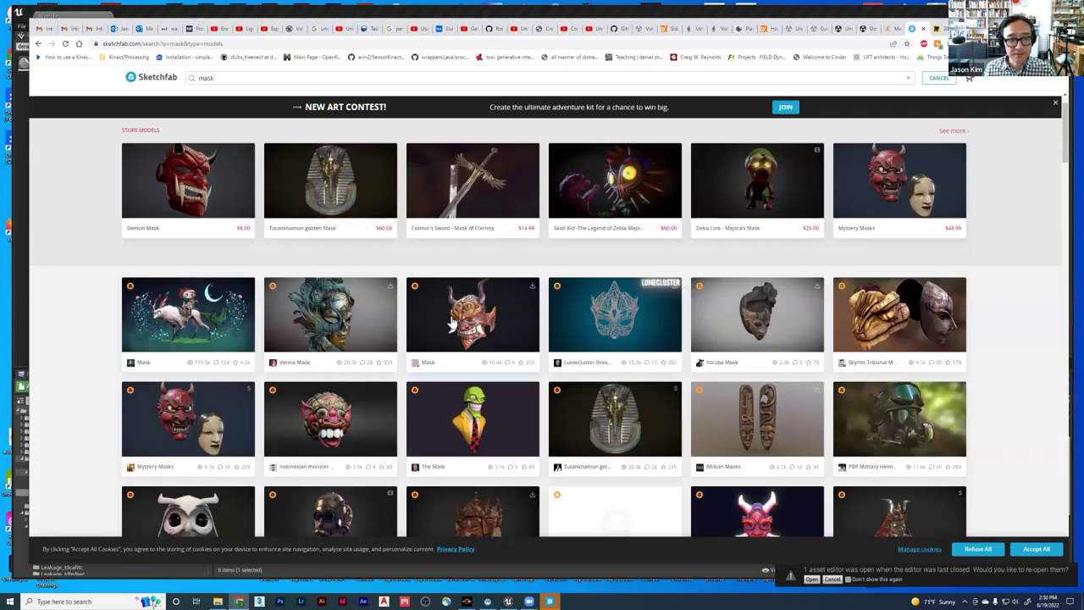
scroll(321, 245, down, 1)
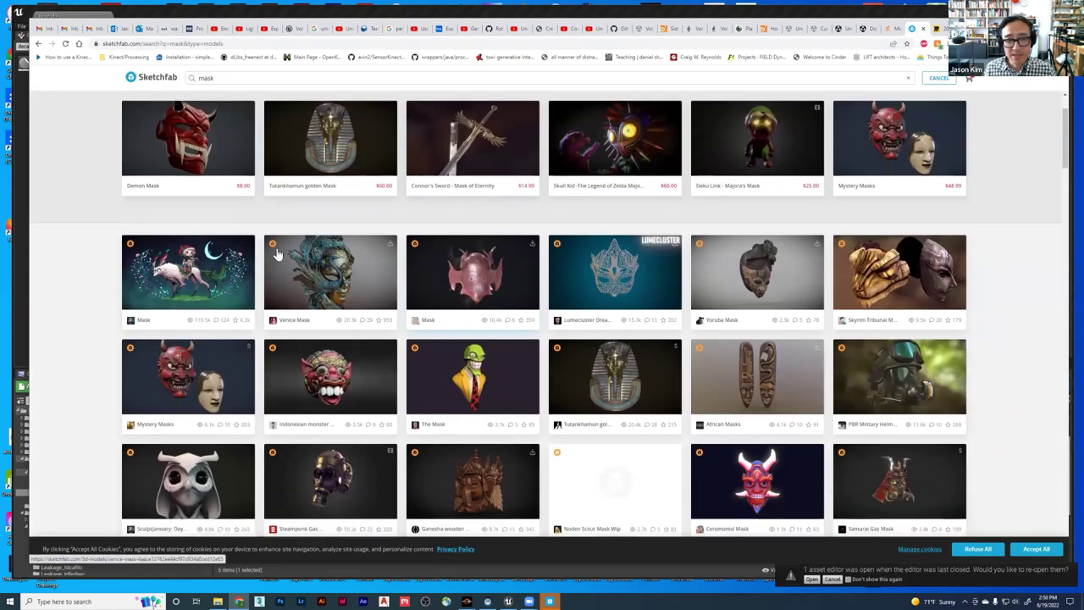
scroll(302, 305, down, 3)
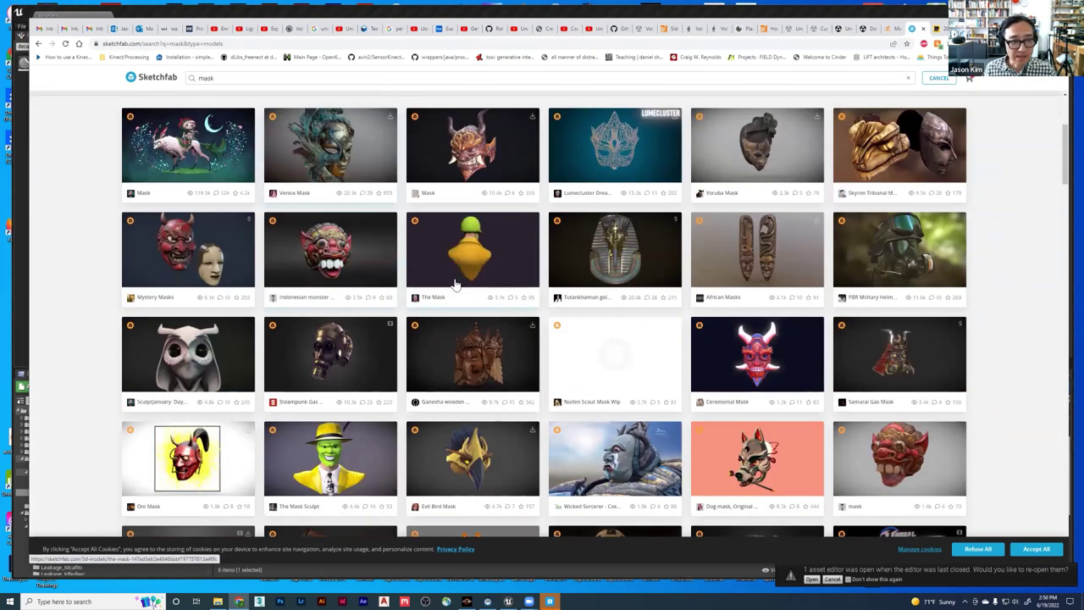
scroll(454, 284, down, 2)
scroll(241, 389, down, 5)
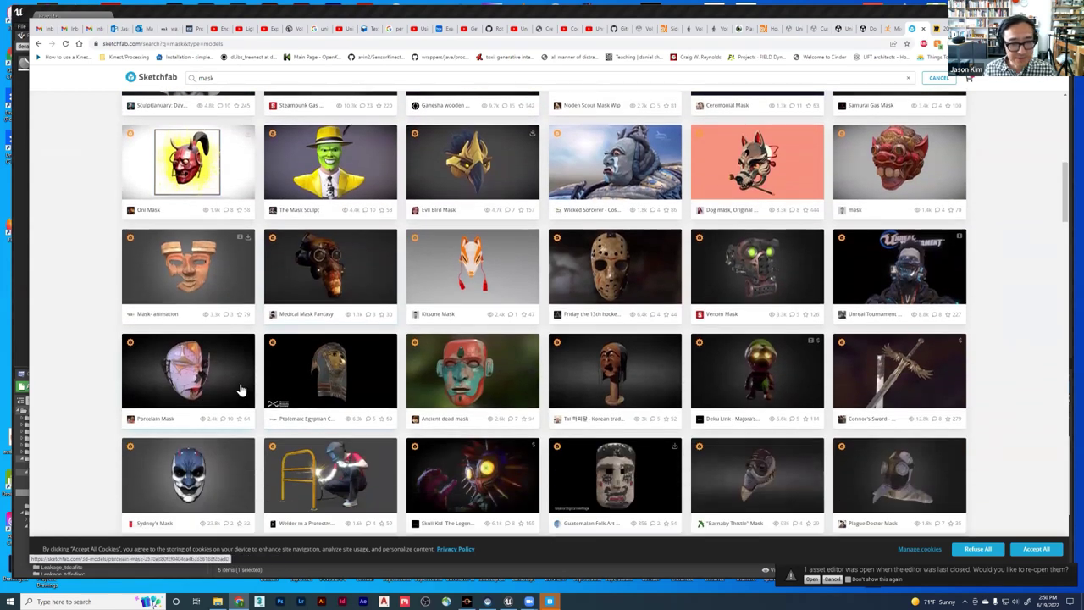
- Examine more Sketchfab mask results, then review the film stills on the Miro board and return to the Mixamo library
scroll(416, 351, down, 3)
scroll(595, 334, down, 3)
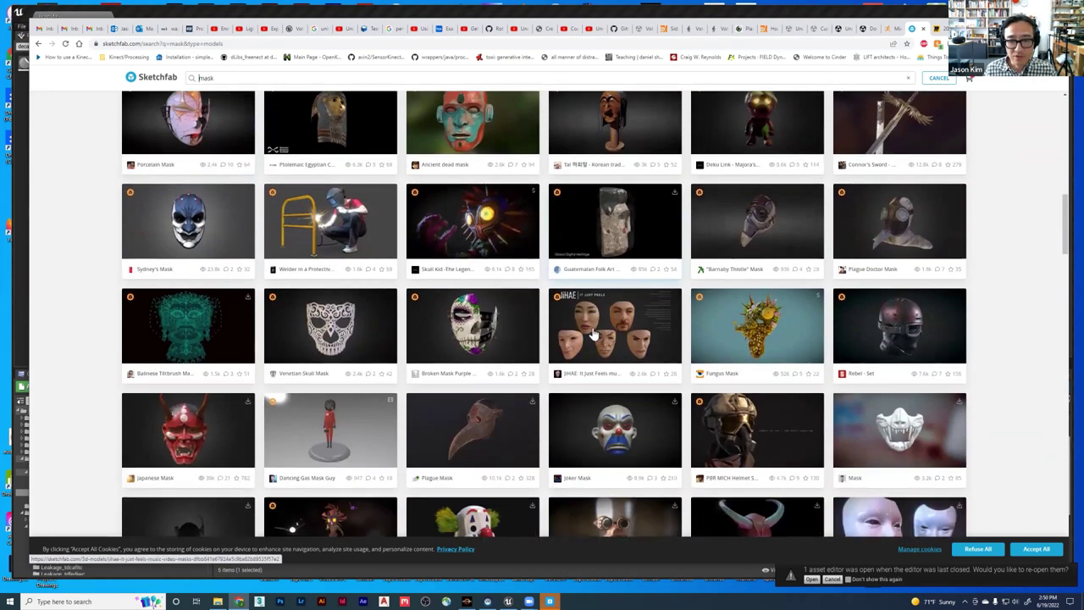
scroll(595, 334, up, 5)
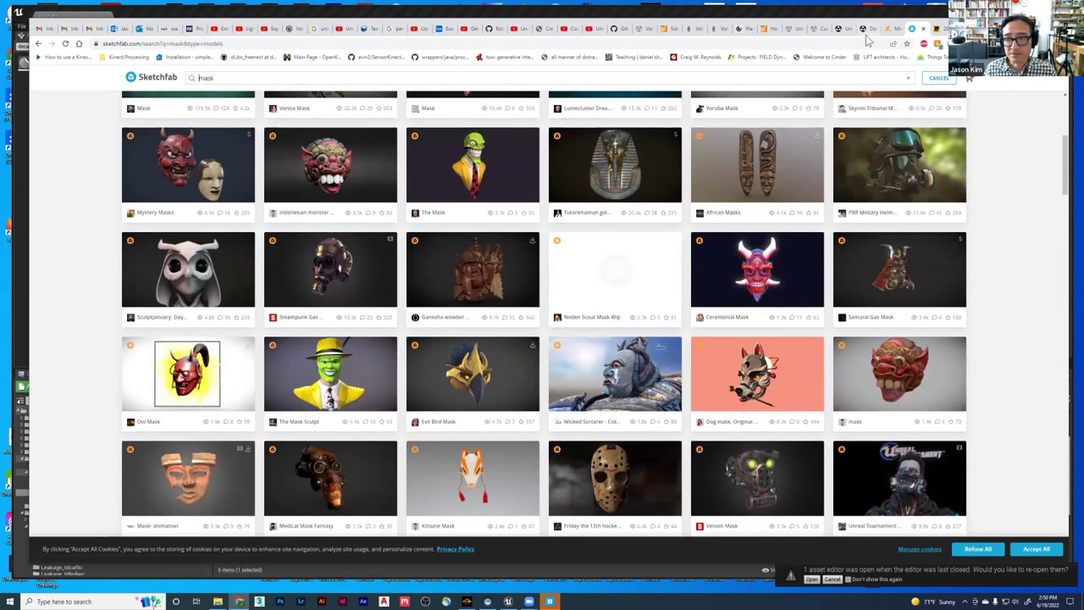
click(936, 29)
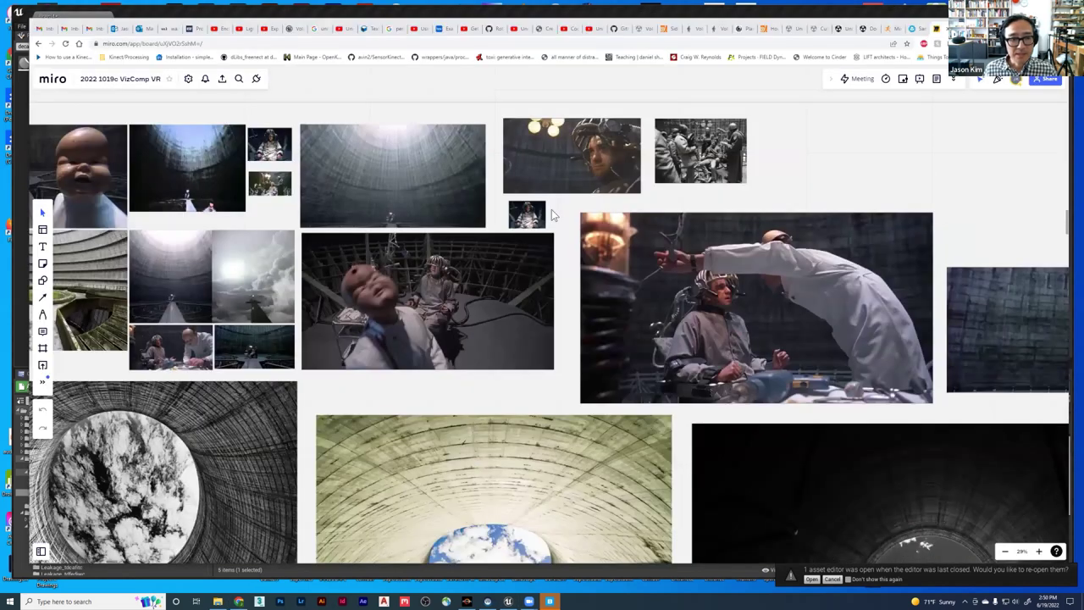
click(891, 29)
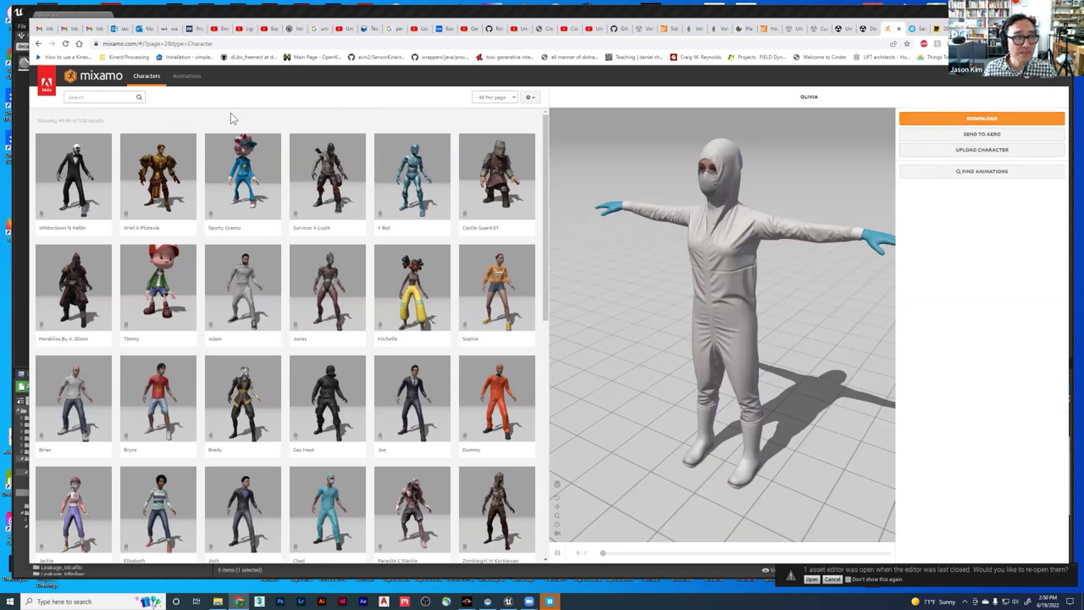
click(187, 77)
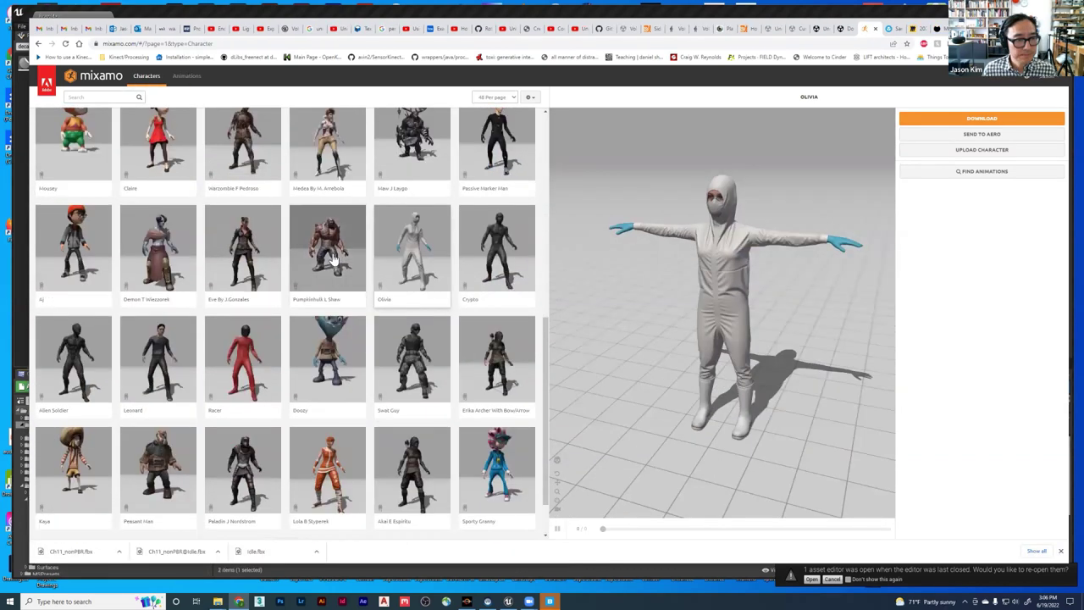
- Go to page 2 of the Mixamo characters and select Chad, the masked surgeon in blue scrubs
scroll(330, 268, down, 1)
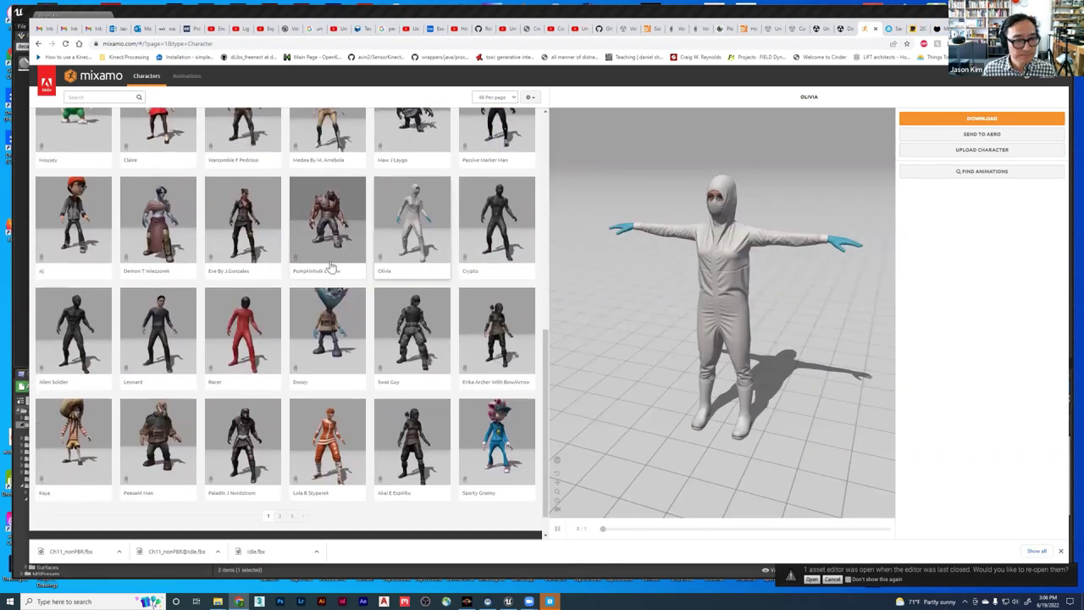
scroll(330, 267, down, 1)
click(279, 486)
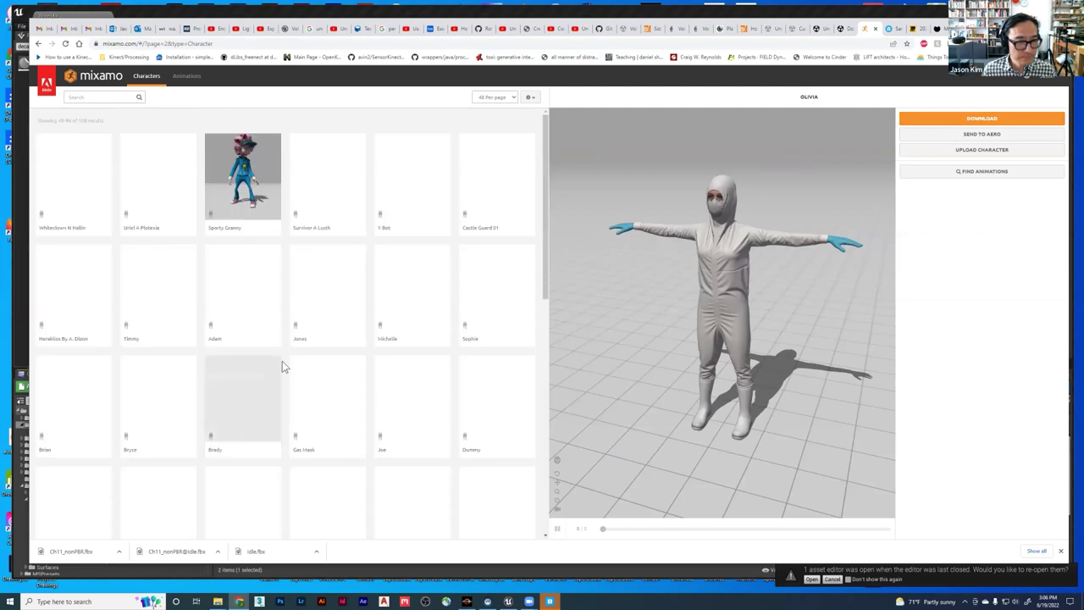
scroll(284, 357, down, 2)
click(328, 347)
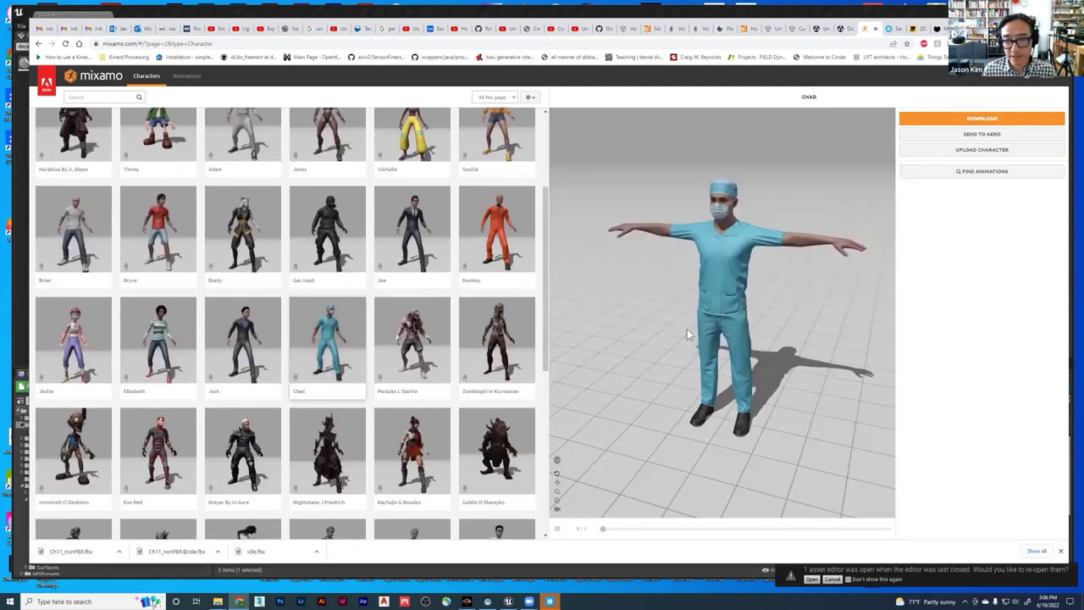
- Switch to Unreal Editor and rename the NewFolder inside Content/Characters as DrChad
key(alt+Tab)
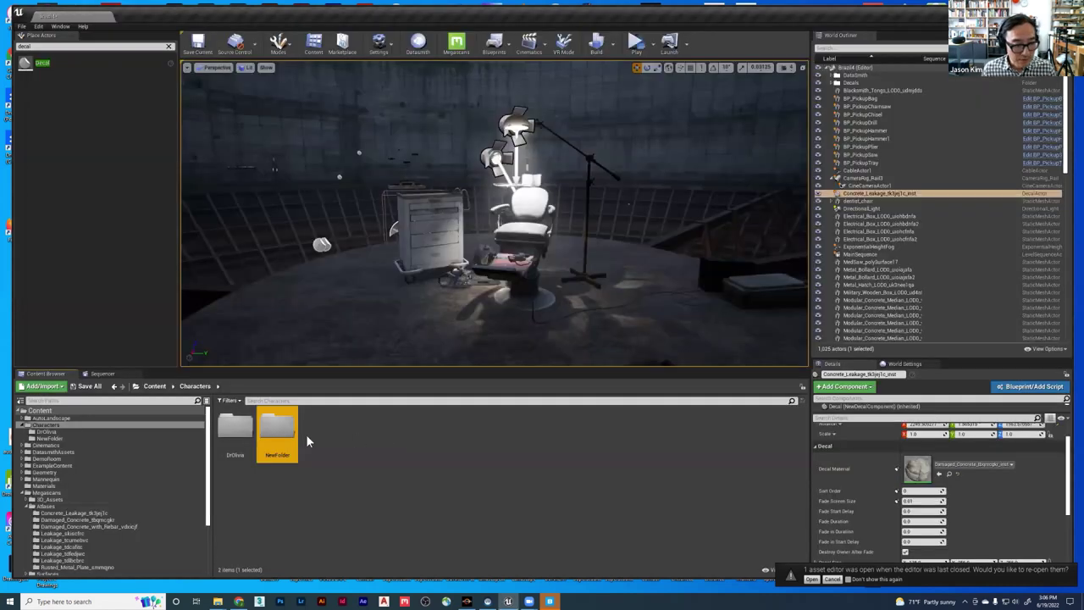
right_click(264, 428)
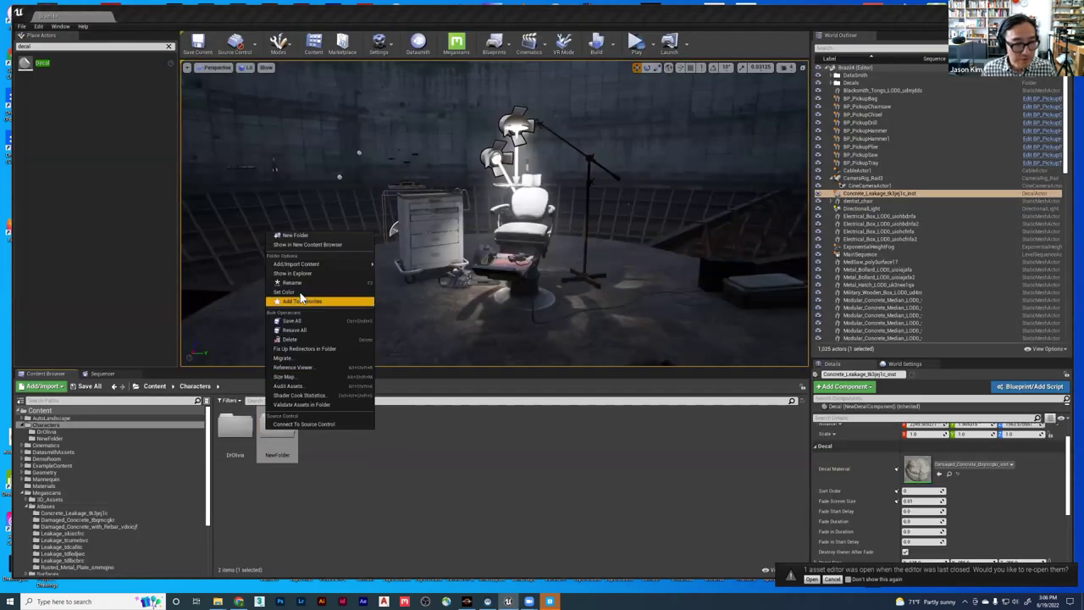
click(290, 284)
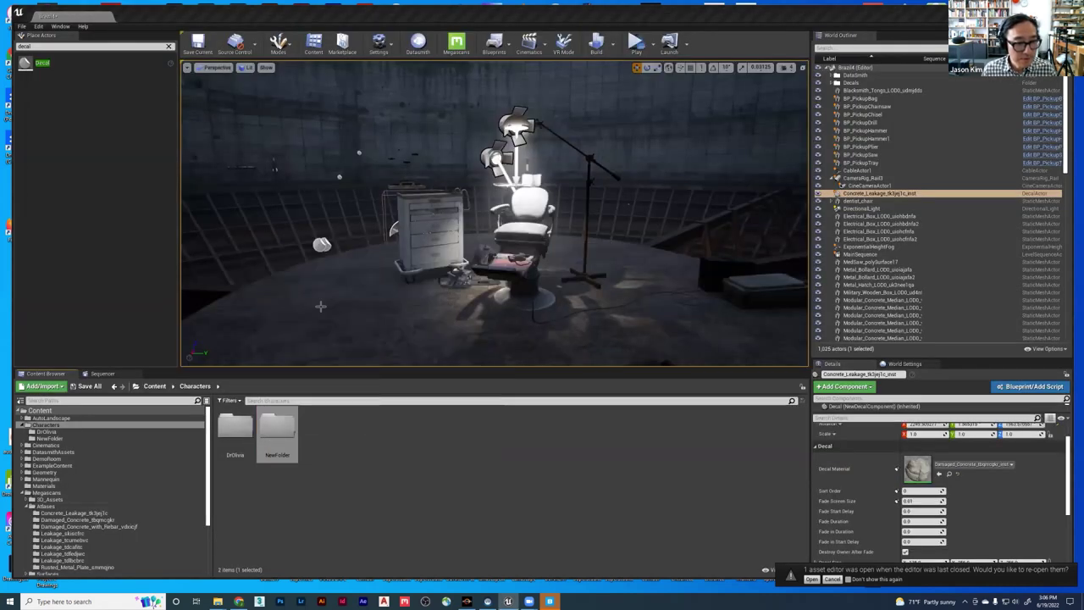
text(Dr)
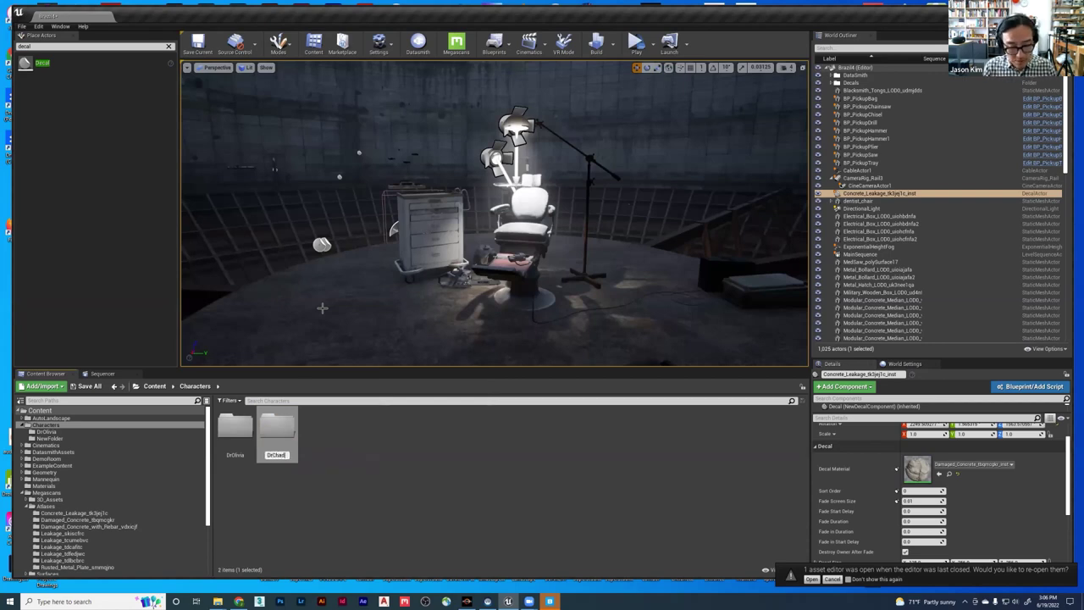
text(Chad)
key(Return)
- Switch back to Mixamo and download the Chad character in FBX 7.4 format with T-pose
key(alt+Tab)
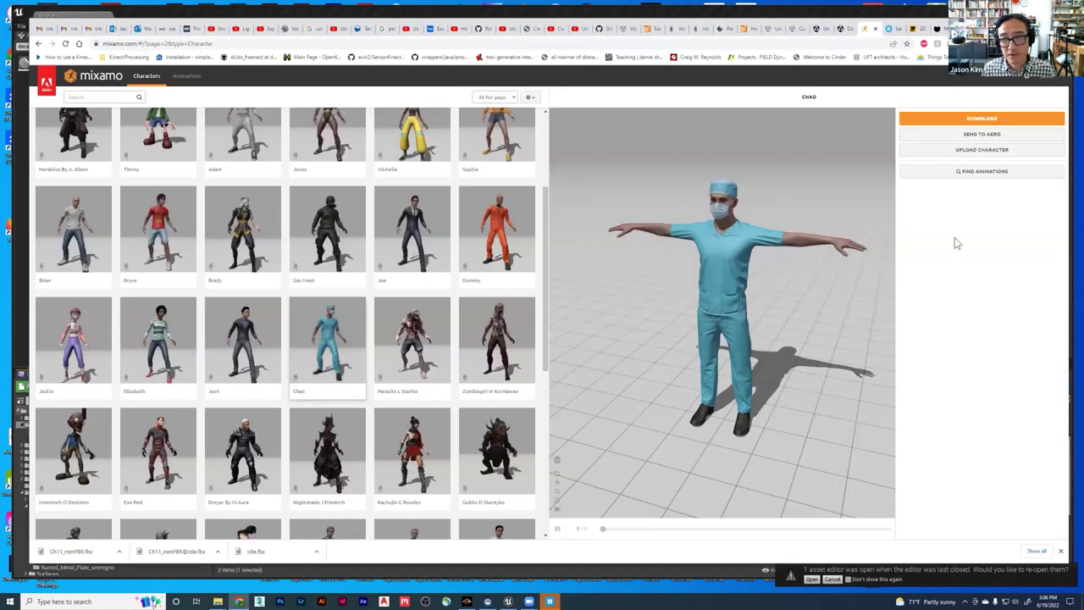
click(975, 118)
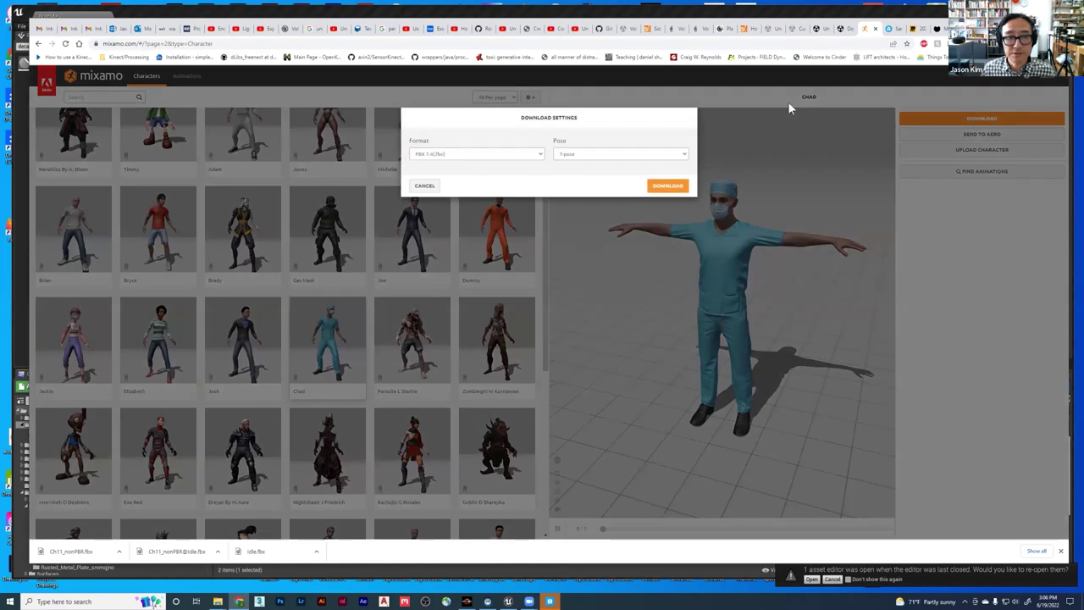
click(538, 154)
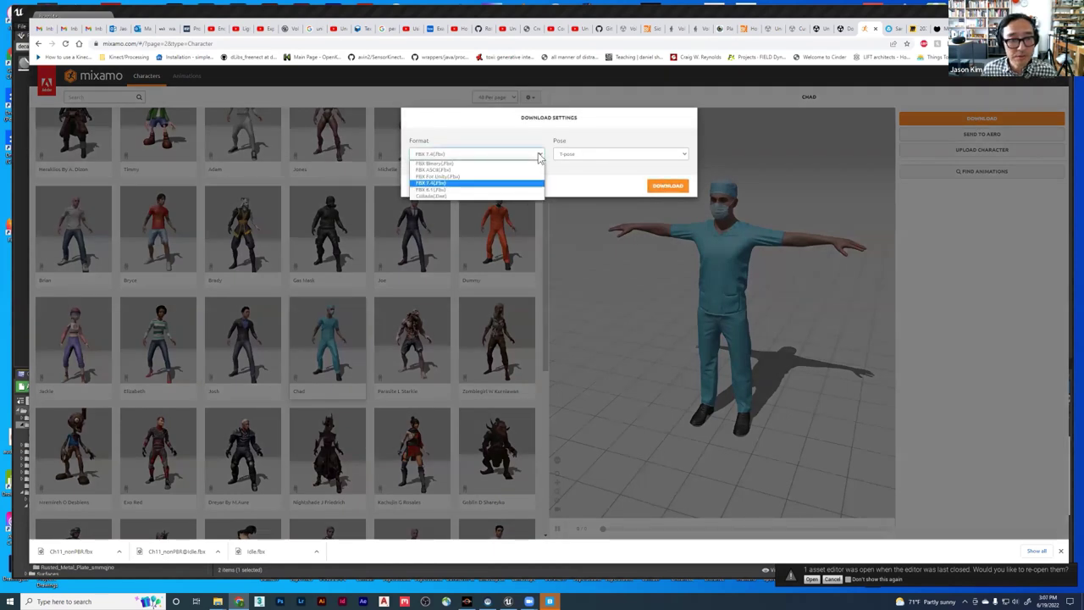
click(540, 155)
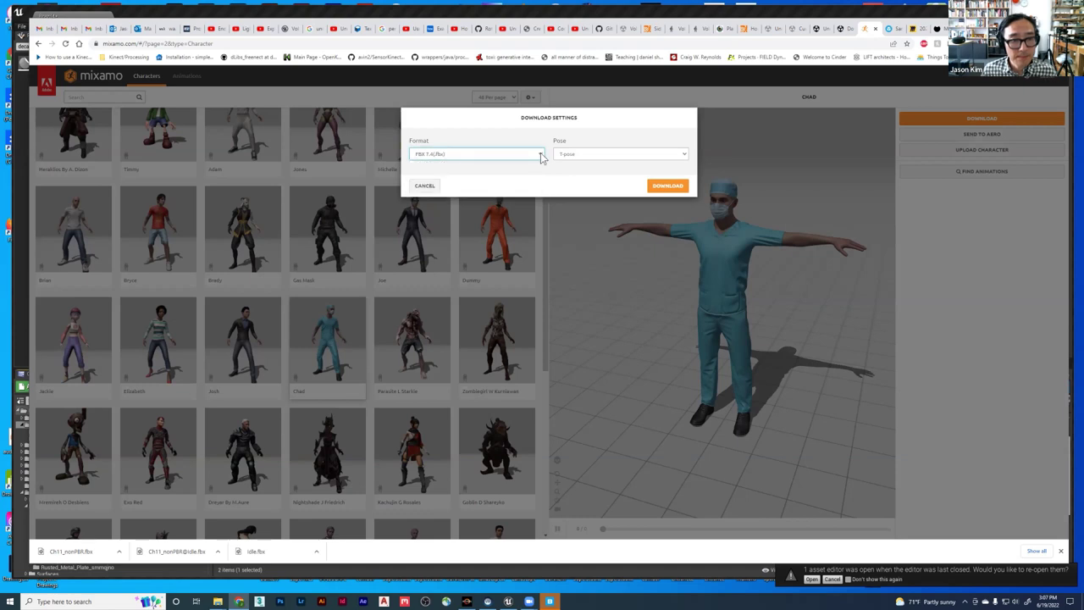
click(668, 186)
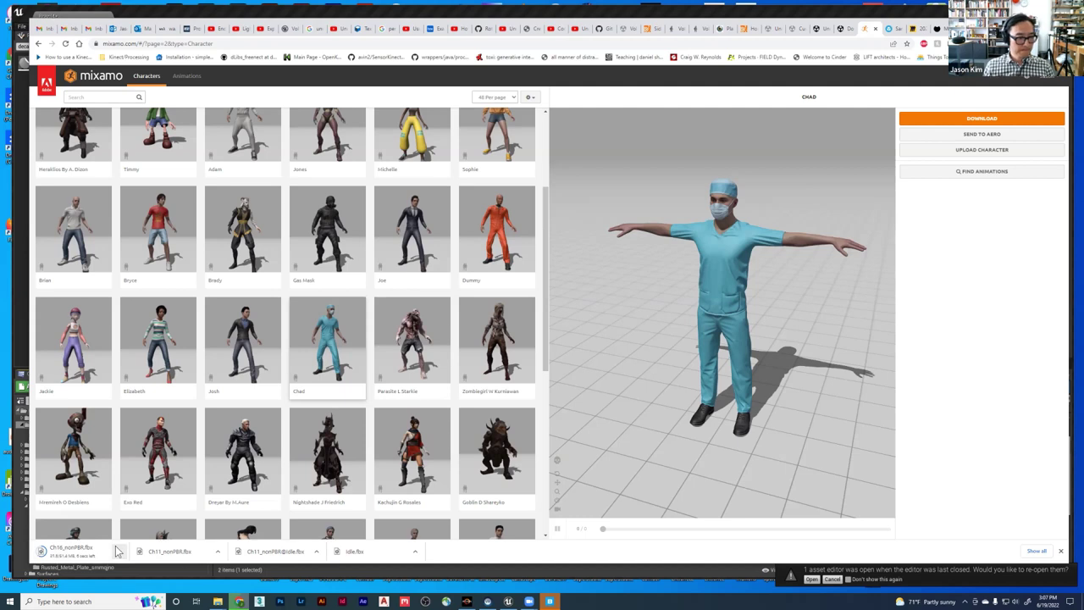
- Switch to File Explorer and create a DrChad folder inside the Brazil project's UnrealAssets/Characters folder
key(alt+Tab)
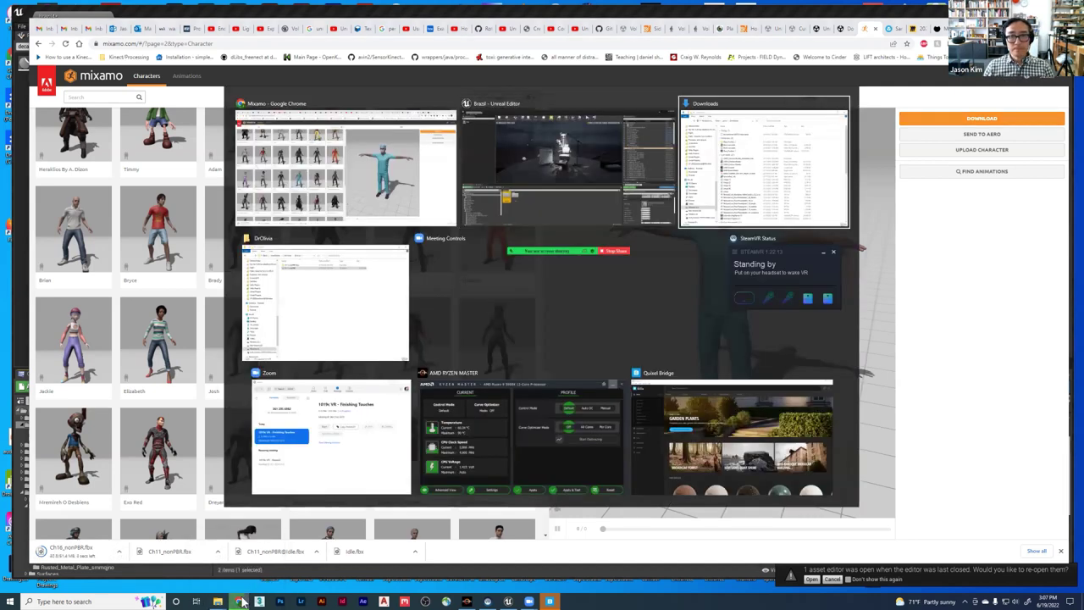
key(alt+Tab)
key(alt+Tab)
key(alt+Tab)
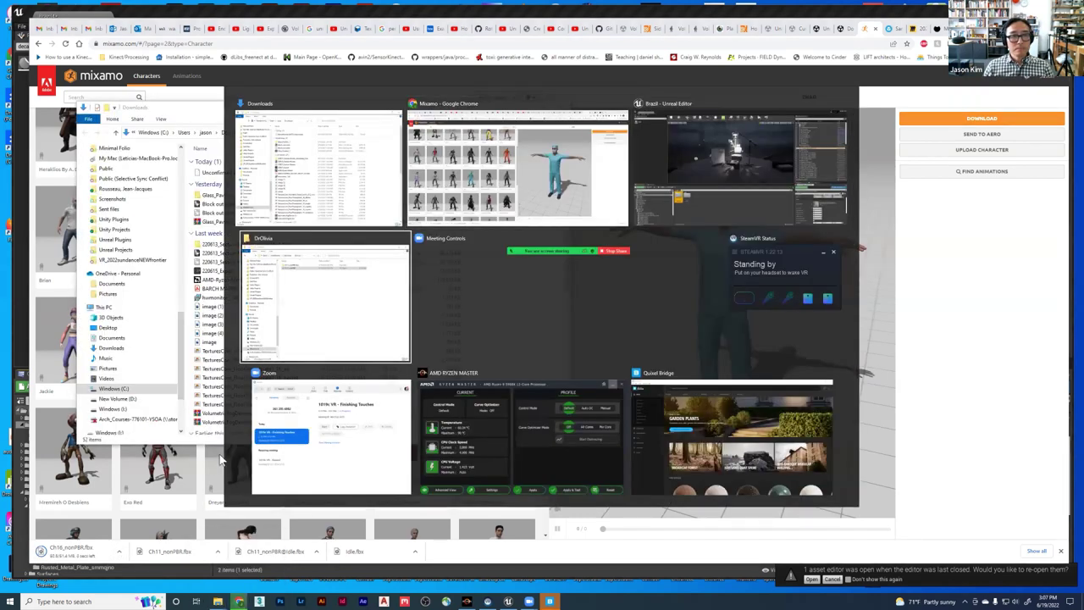
click(709, 136)
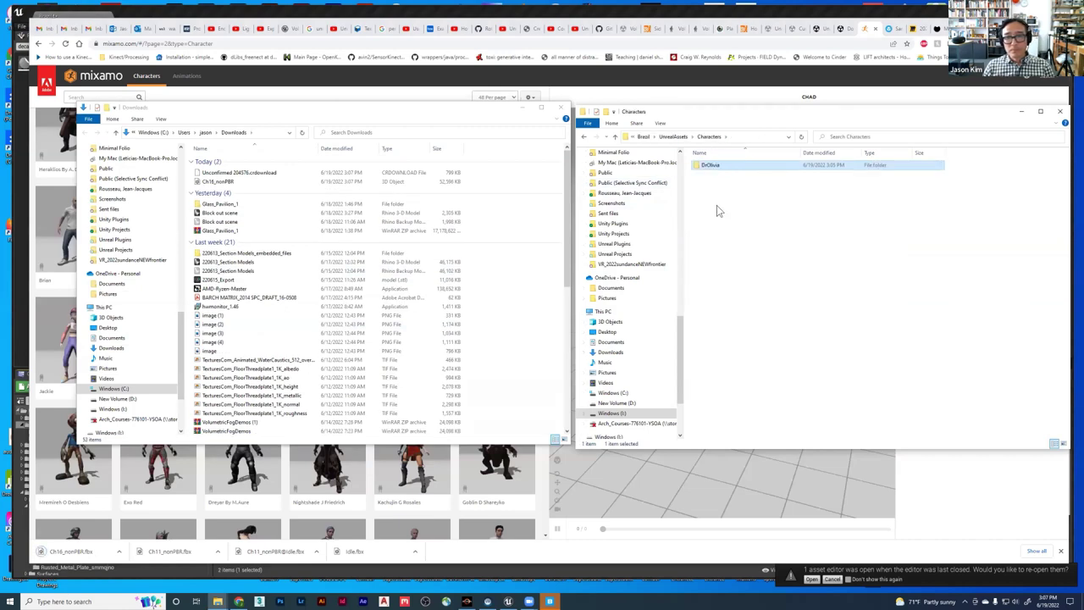
right_click(718, 209)
mouse_move(750, 348)
click(838, 348)
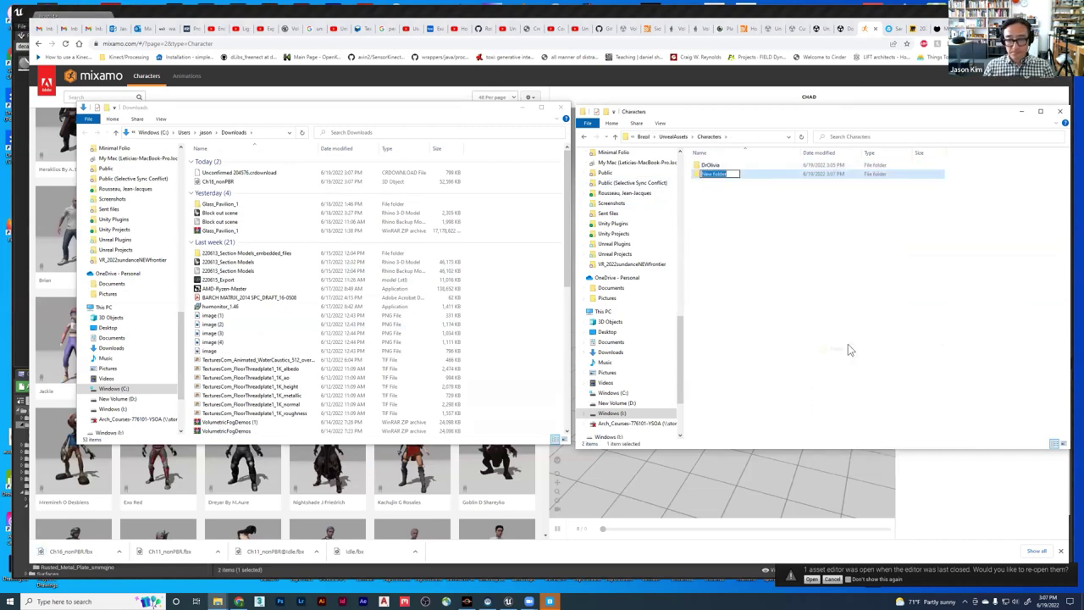
text(DrChad)
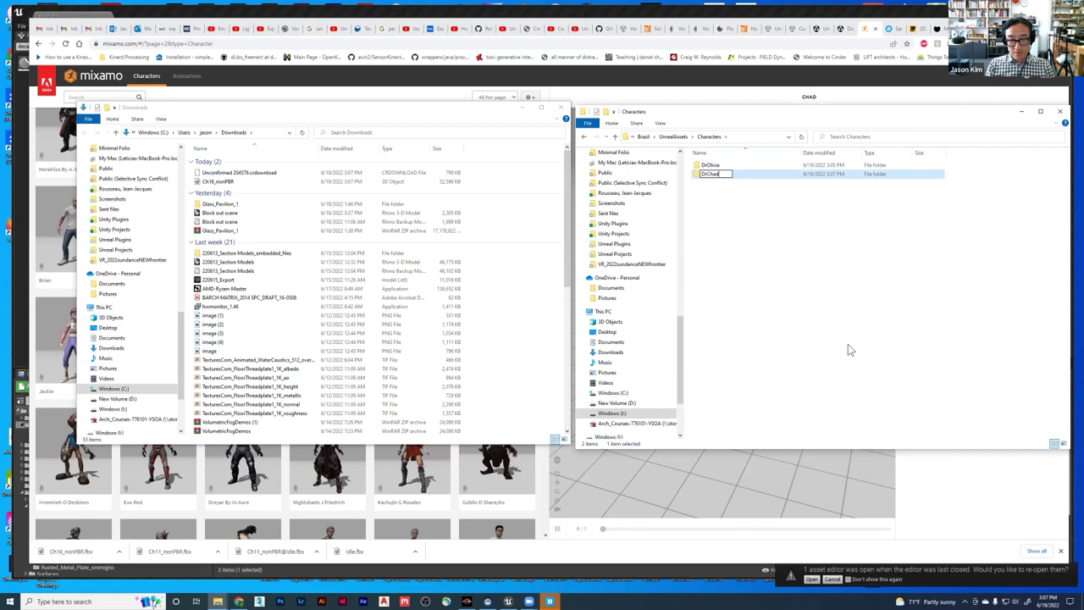
key(Return)
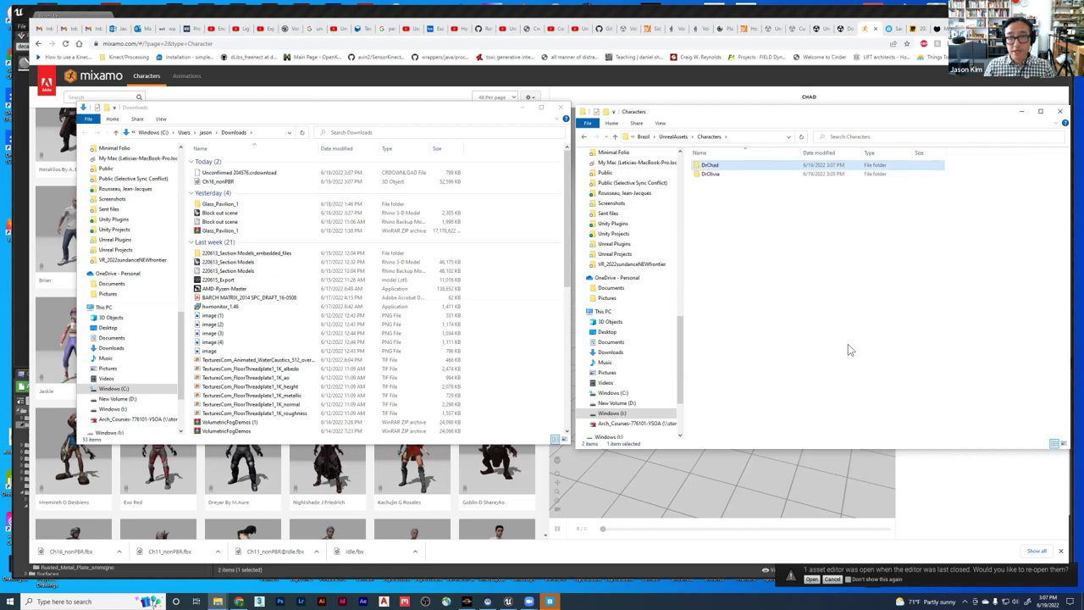
- Copy the downloaded Ch16_nonPBR file into the DrChad asset folder and delete the original from Downloads
double_click(706, 166)
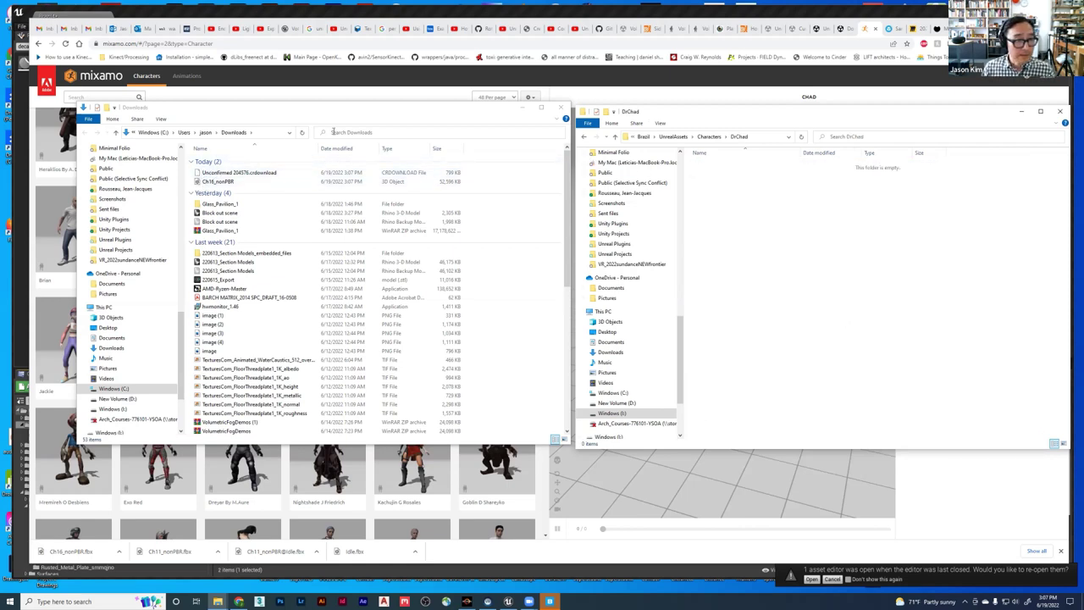
click(300, 133)
drag(218, 173, 813, 222)
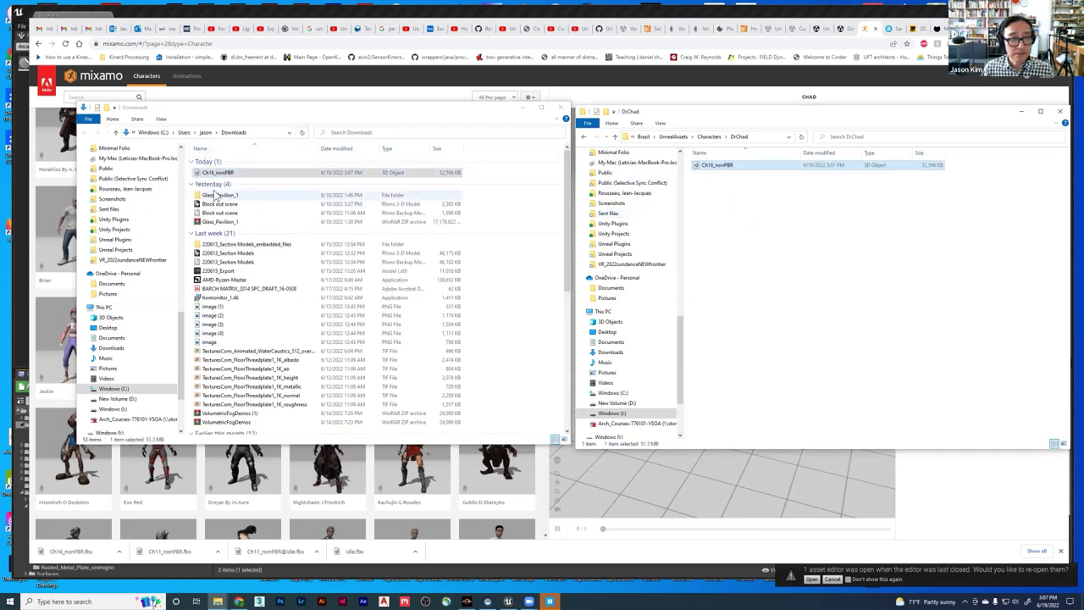
right_click(197, 174)
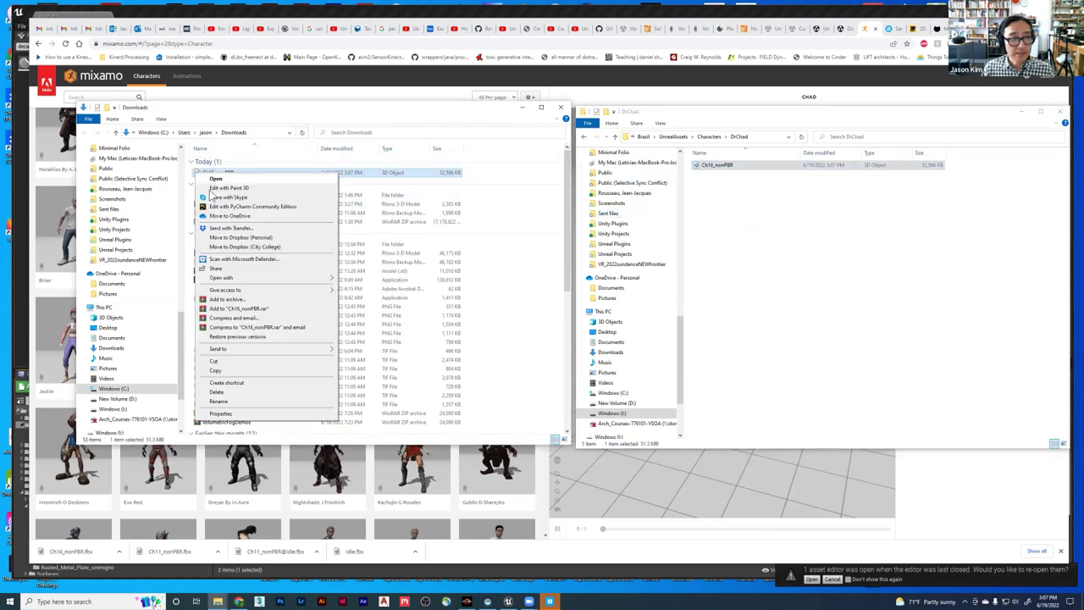
click(220, 395)
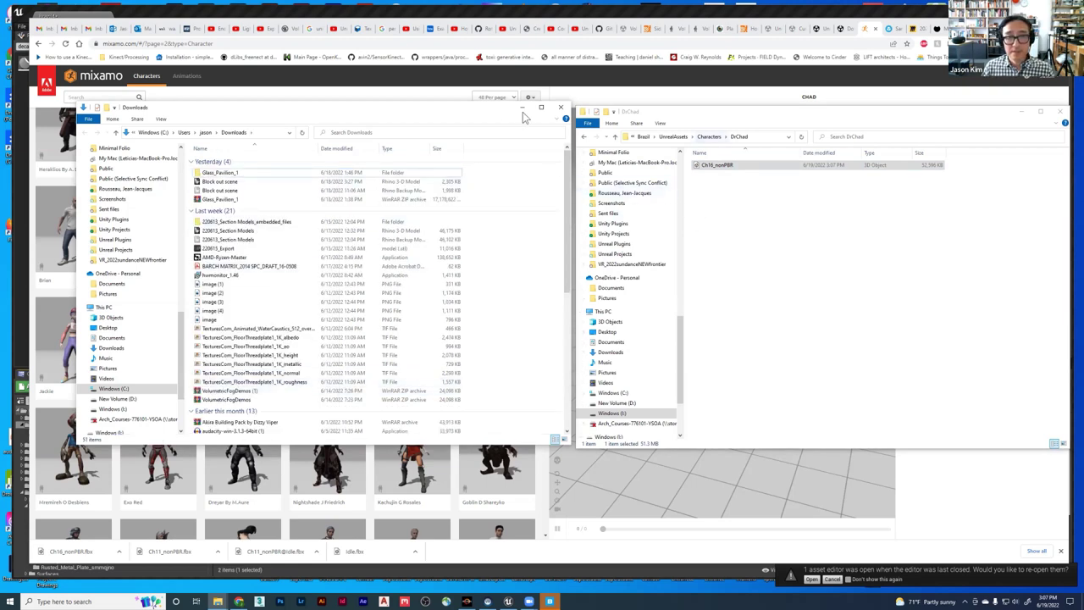
- Switch to Unreal Editor and import Ch16_nonPBR from the DrChad asset folder as a skeletal mesh into Characters/DrChad, then dismiss the message log
click(508, 601)
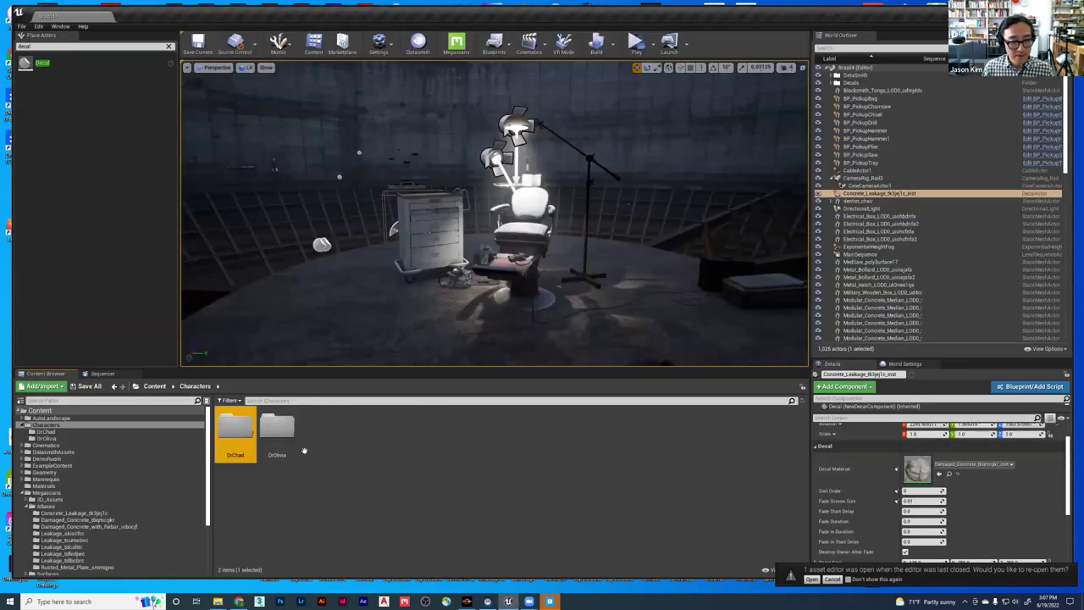
double_click(239, 425)
click(40, 387)
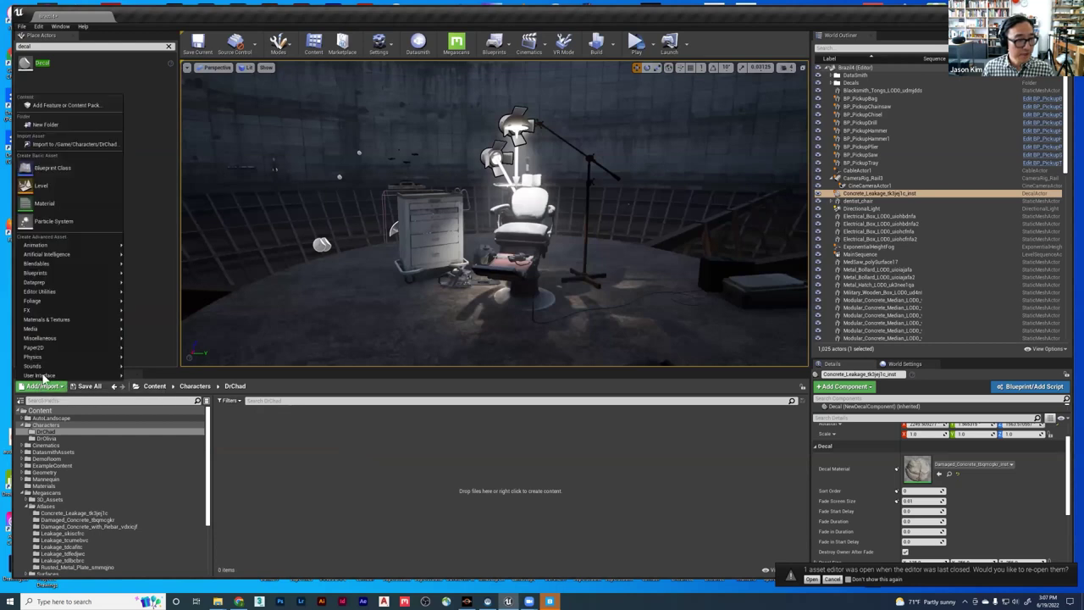
click(41, 143)
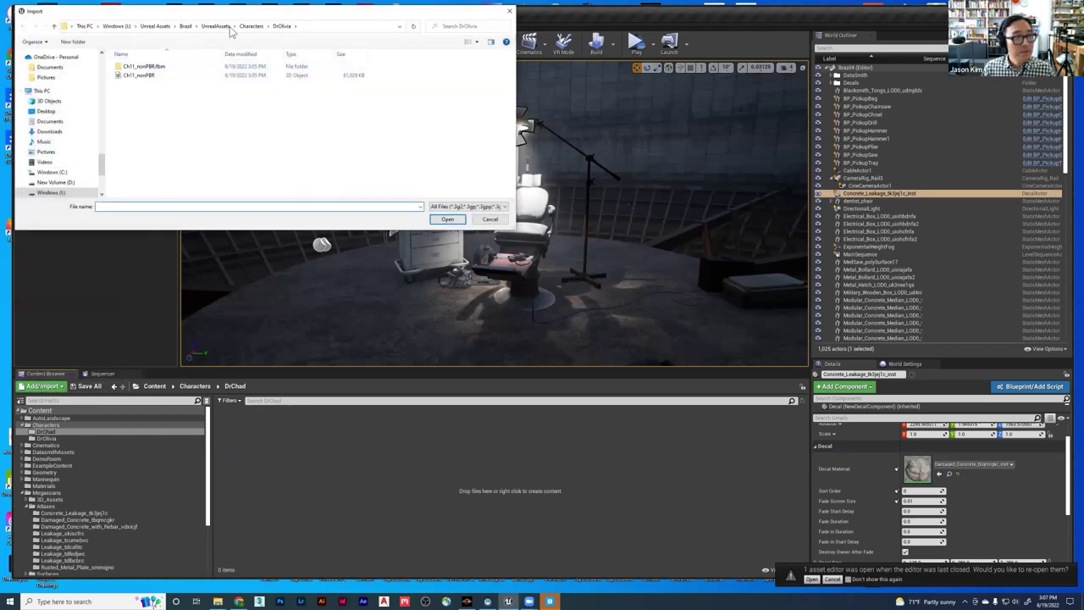
click(251, 26)
double_click(123, 68)
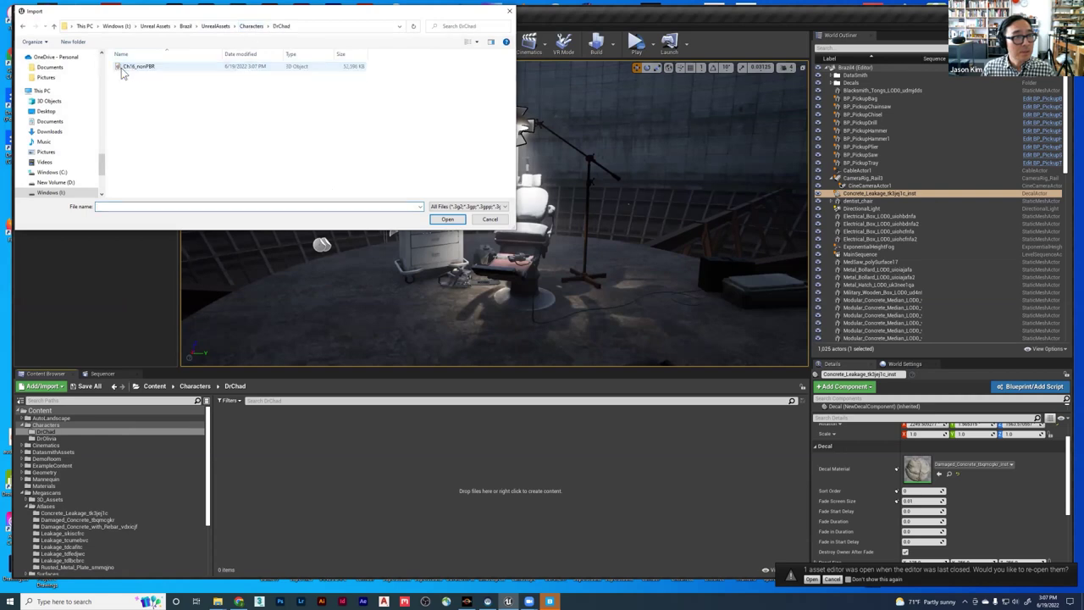
click(119, 68)
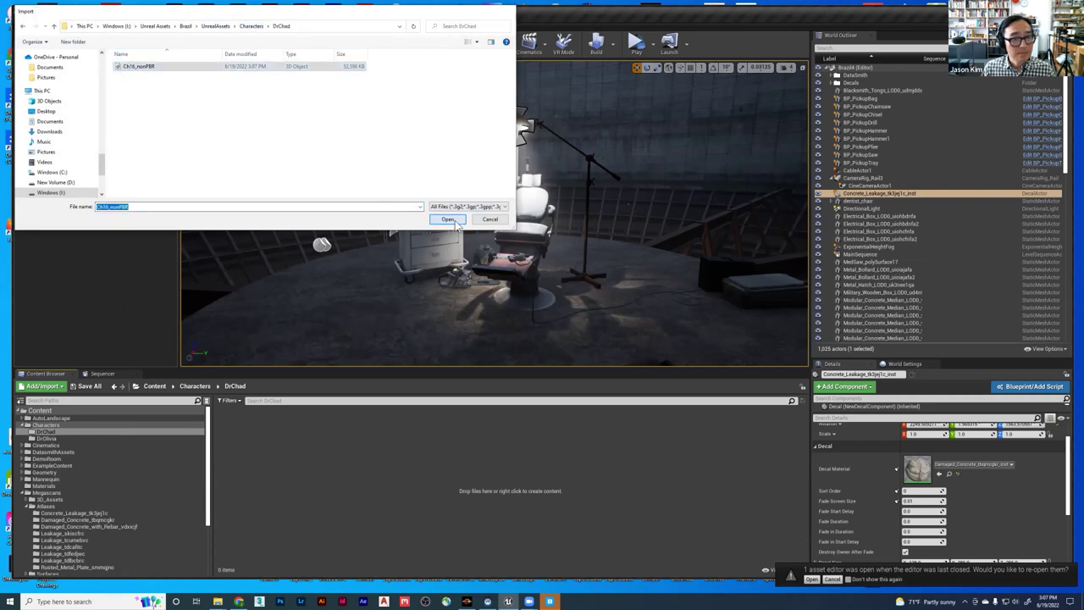
click(455, 222)
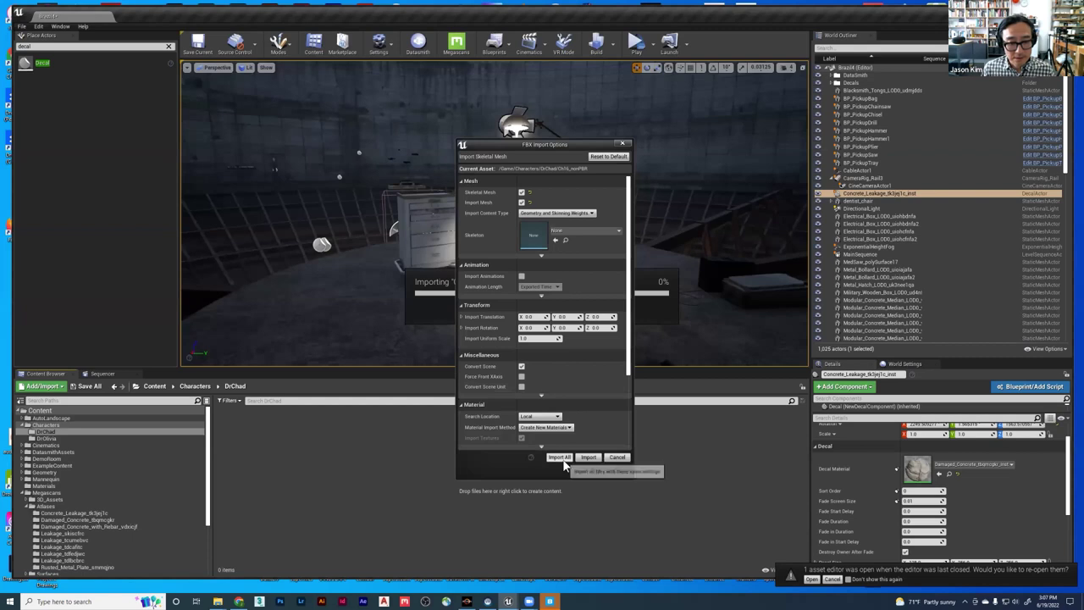
click(561, 458)
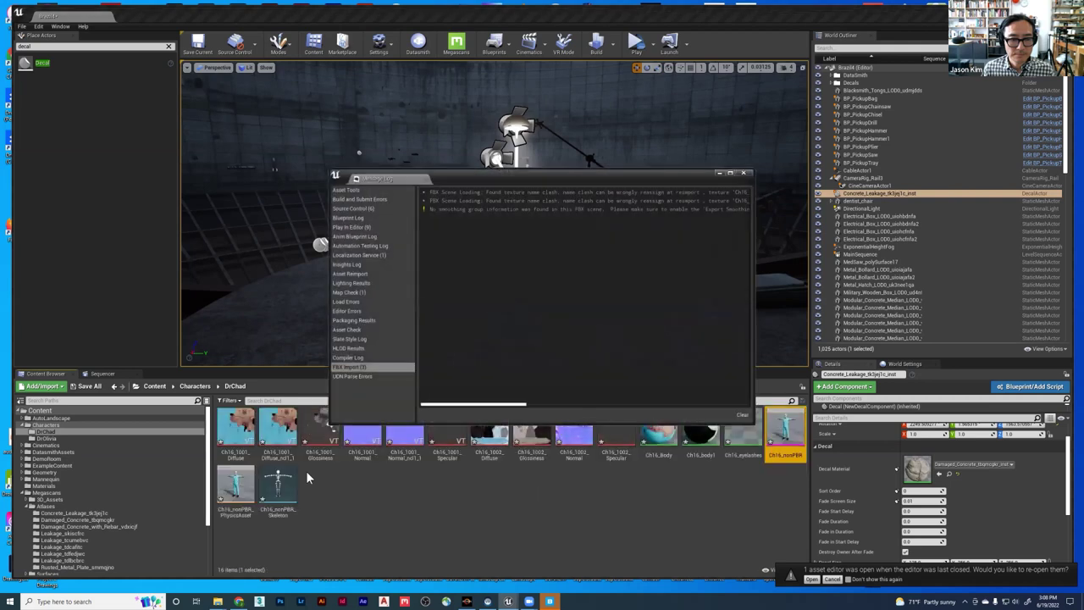
click(745, 174)
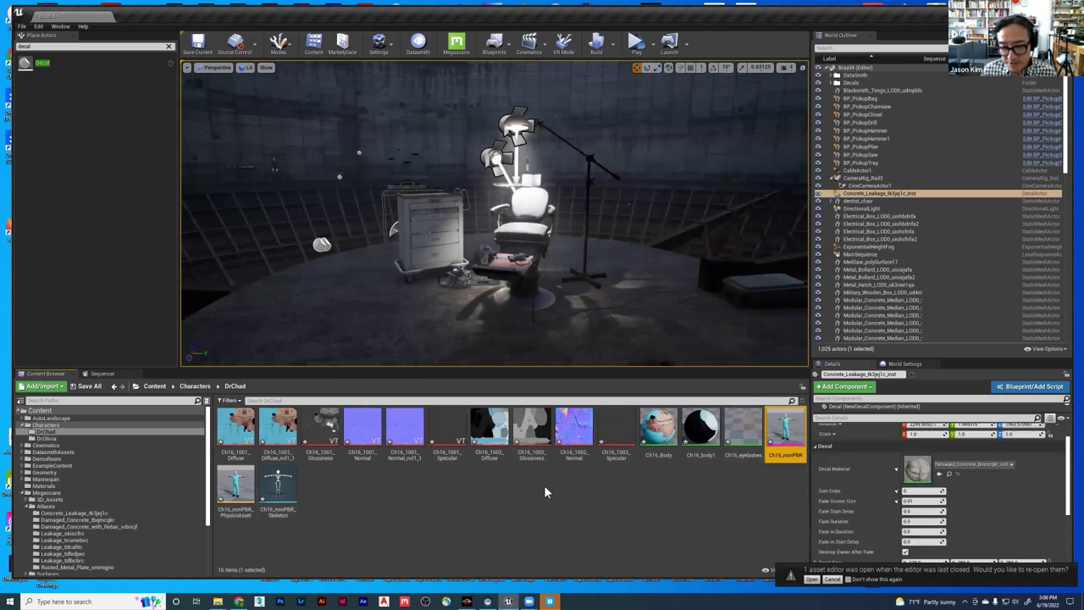
- Switch to Mixamo, search the animations for "idle" and apply the standing Idle animation to Chad
click(484, 481)
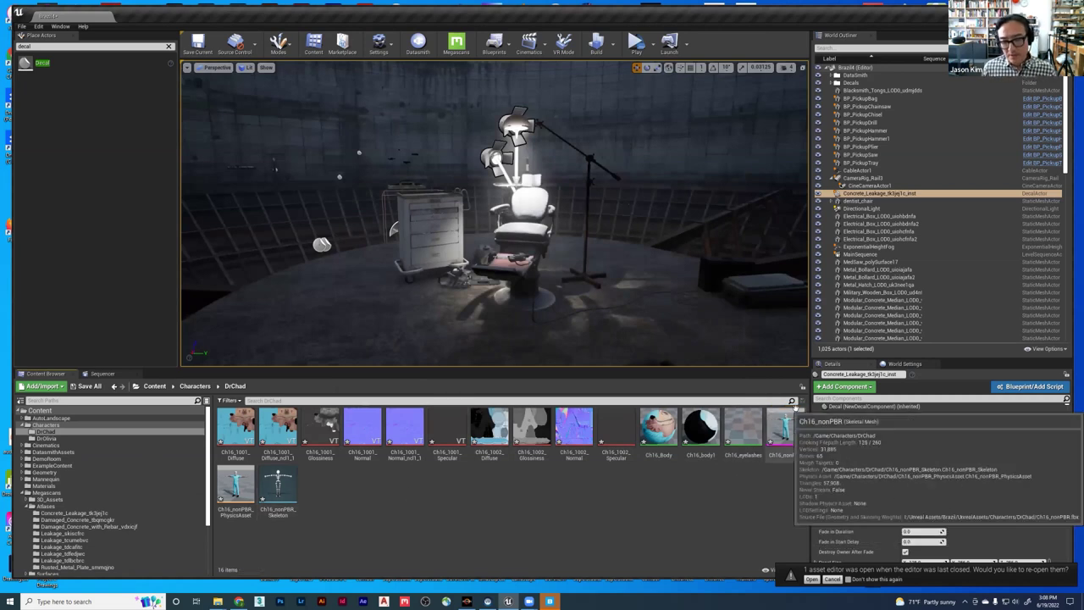
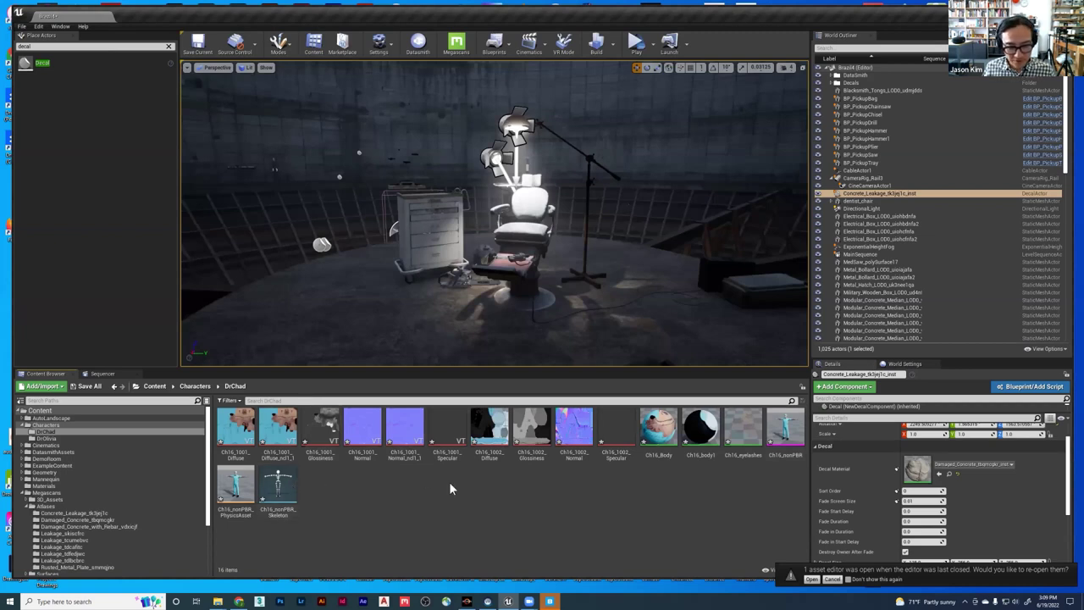
key(alt+Tab)
key(alt+Tab)
key(alt+Tab)
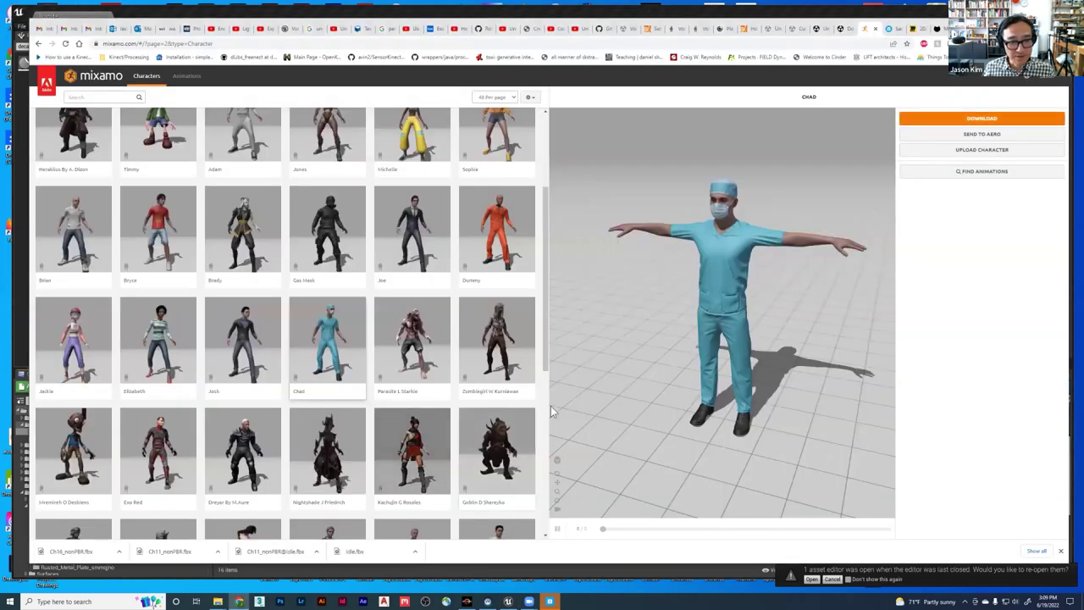
click(186, 75)
click(100, 97)
text(idle)
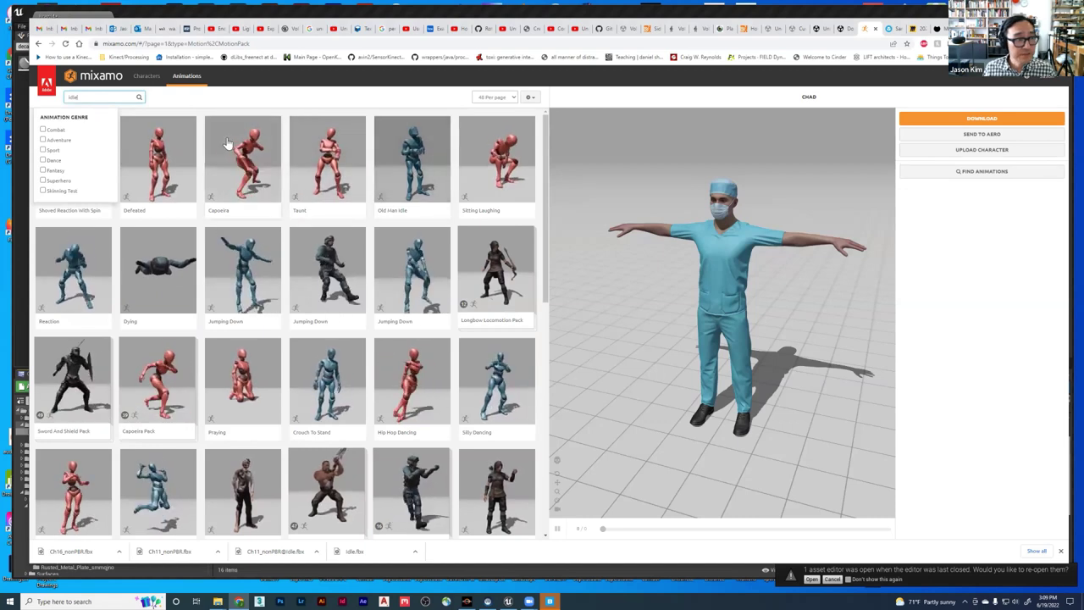
key(Return)
click(422, 186)
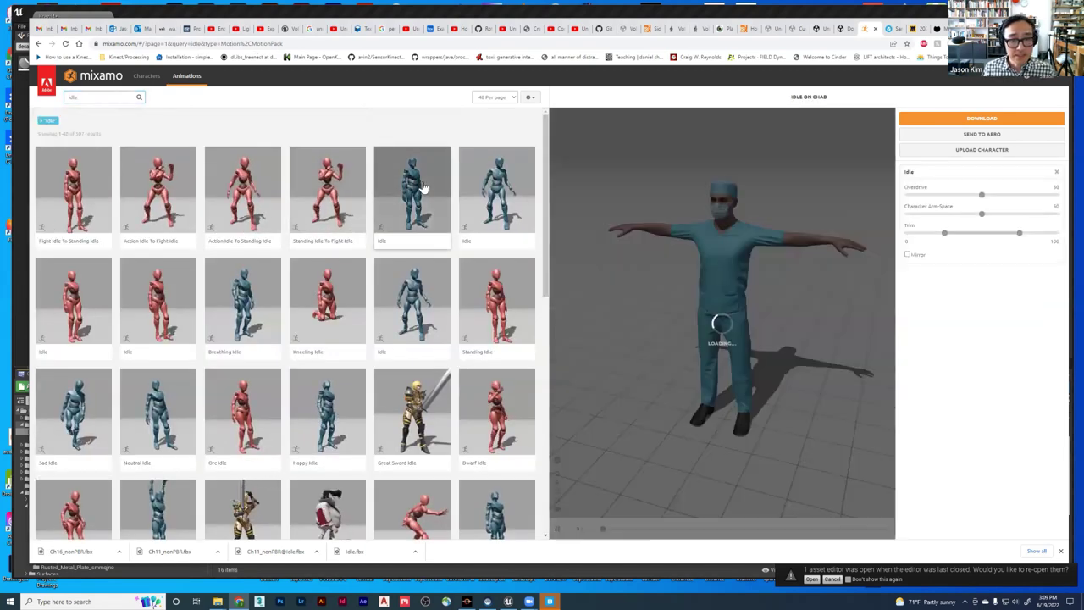
drag(710, 337, 733, 330)
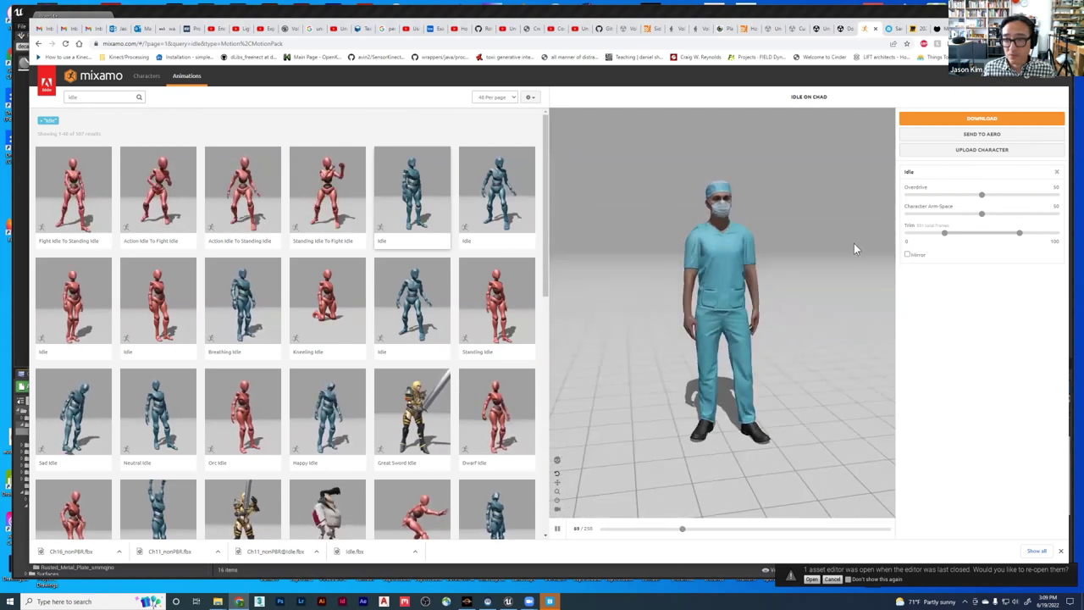
- Download Chad's Idle animation in FBX 7.4 format without skin and with no keyframe reduction
click(980, 119)
click(616, 155)
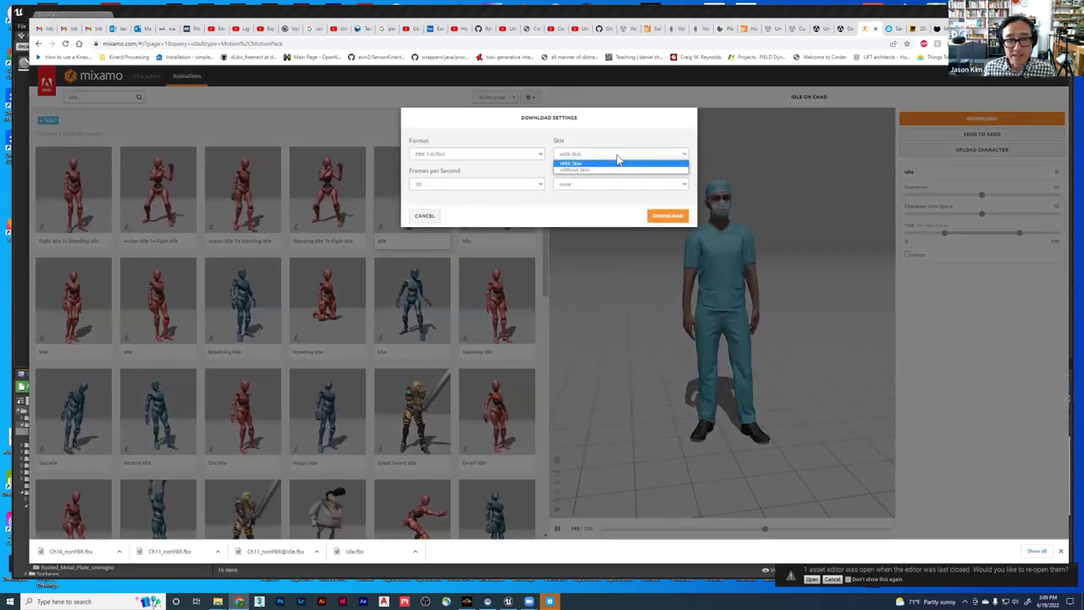
click(597, 169)
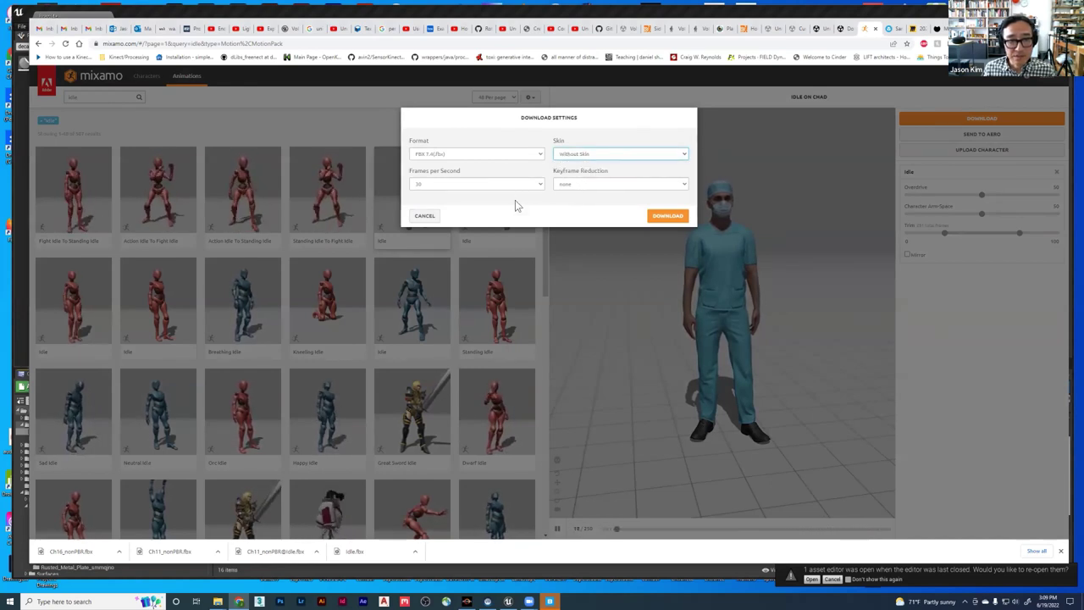
click(667, 216)
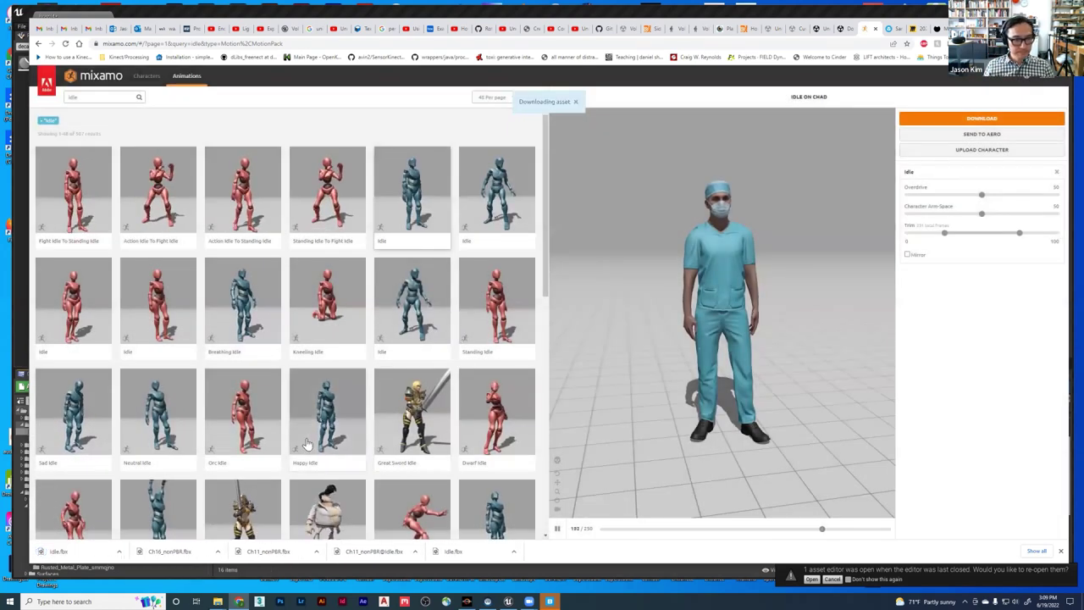
- Switch to File Explorer, refresh Downloads and copy the Idle file into the DrChad asset folder
key(alt+Tab)
key(alt+Tab)
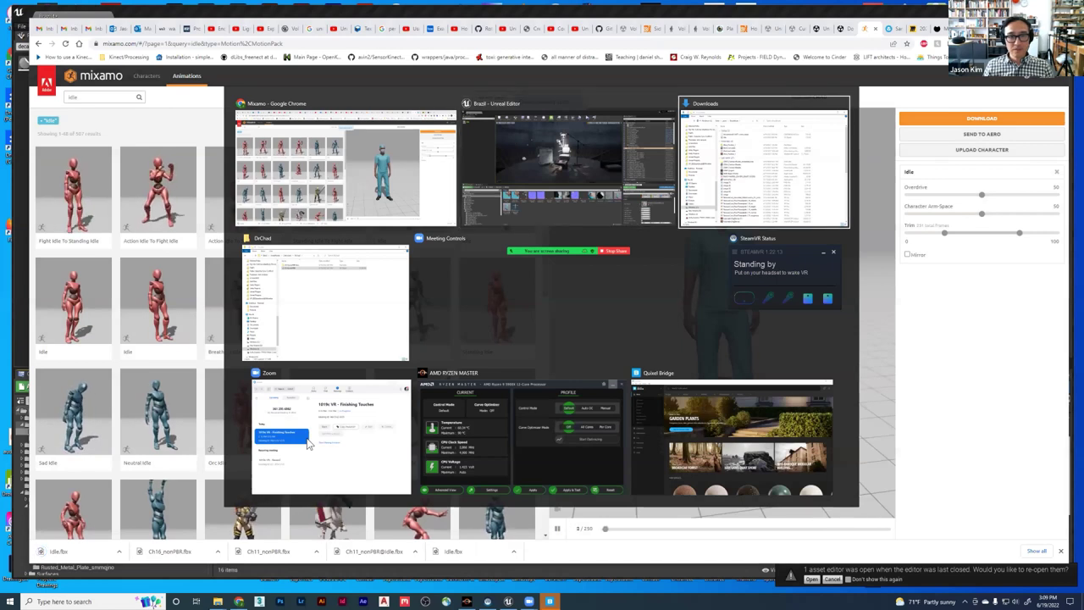
key(alt+Tab)
key(alt+Tab)
key(alt+Tab)
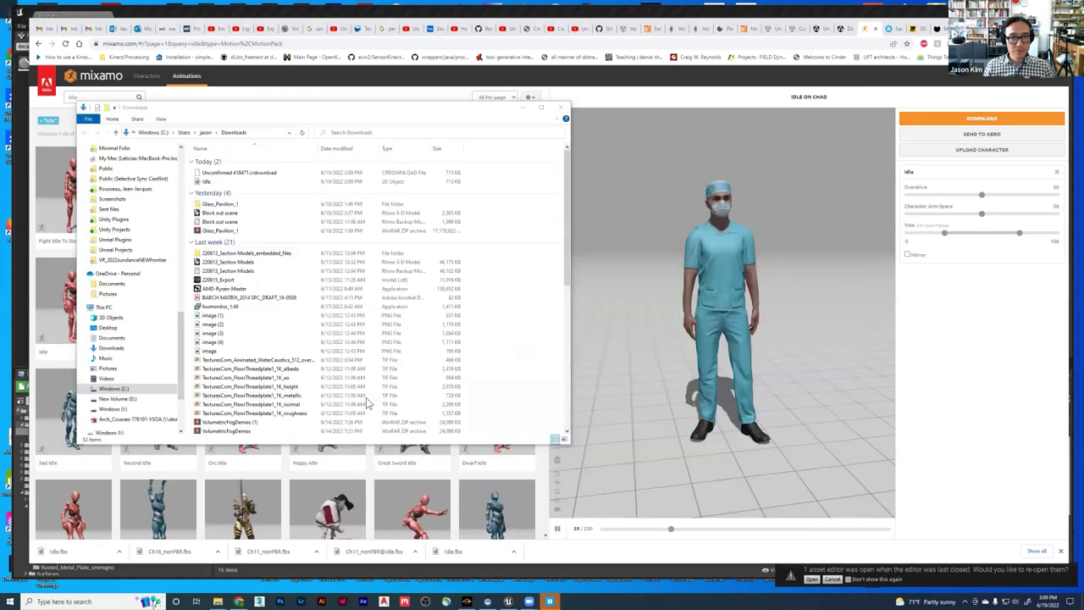
key(alt+Tab)
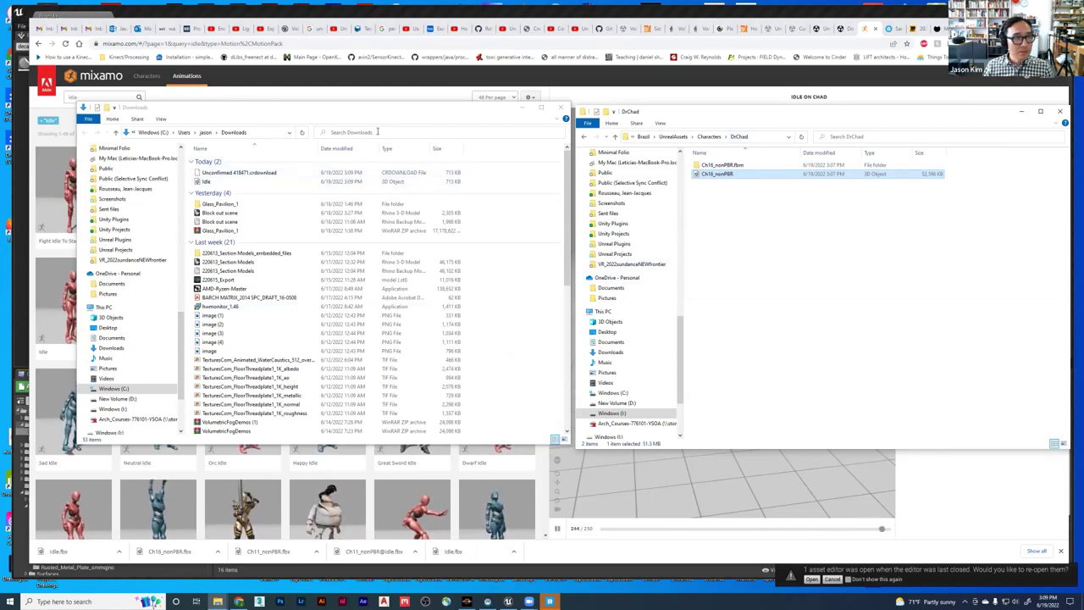
click(302, 133)
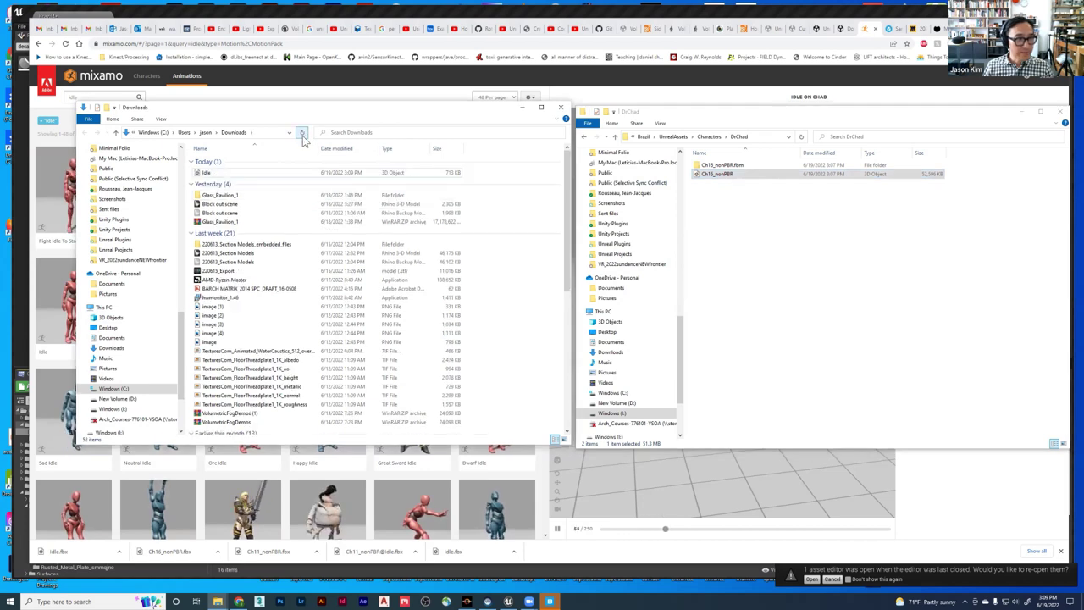
drag(254, 173, 753, 252)
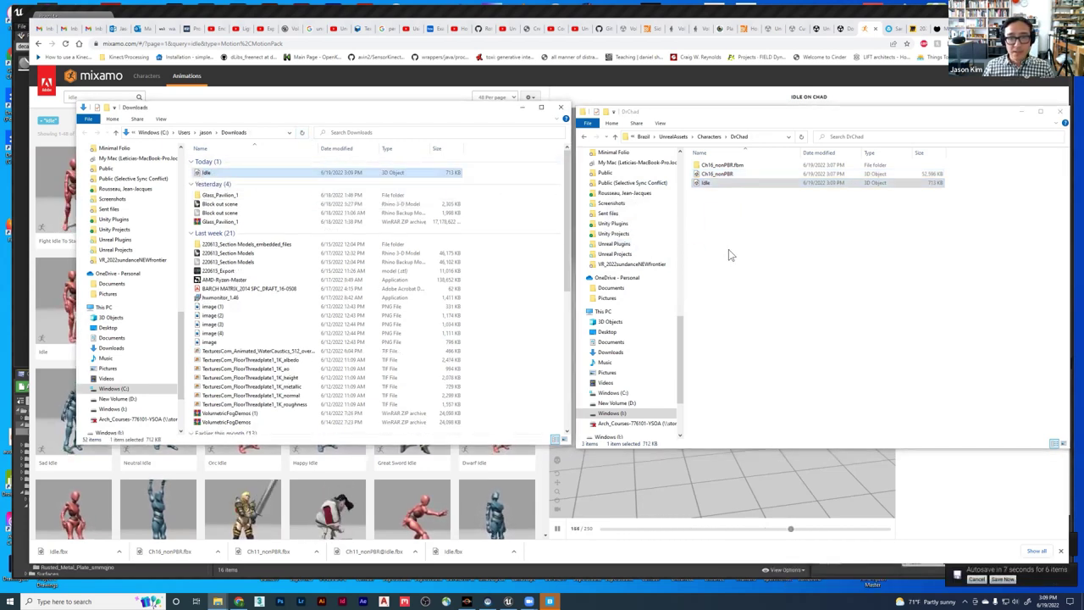
- Switch to Unreal Editor and import the Idle animation into Characters/DrChad using Ch16_nonPBR_Skeleton
key(alt+Tab)
key(alt+Tab)
key(alt+Tab)
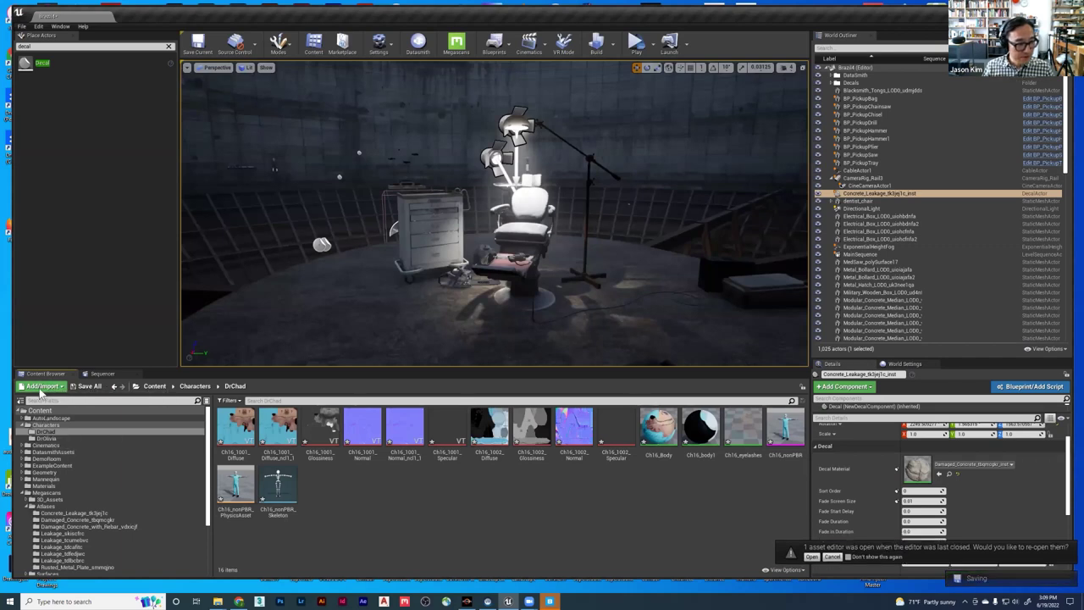
click(41, 386)
click(53, 144)
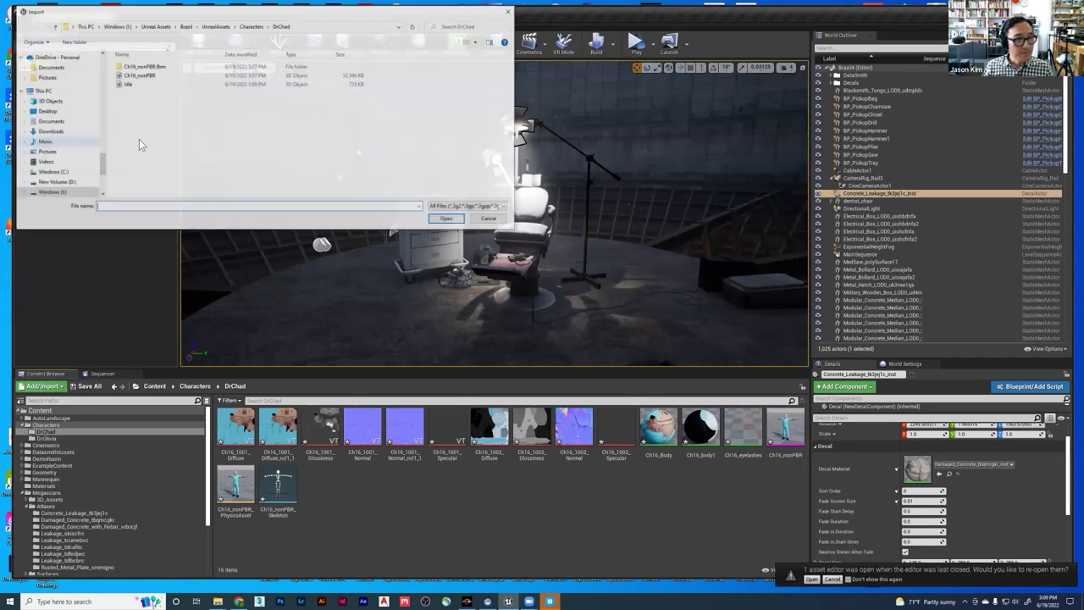
click(455, 222)
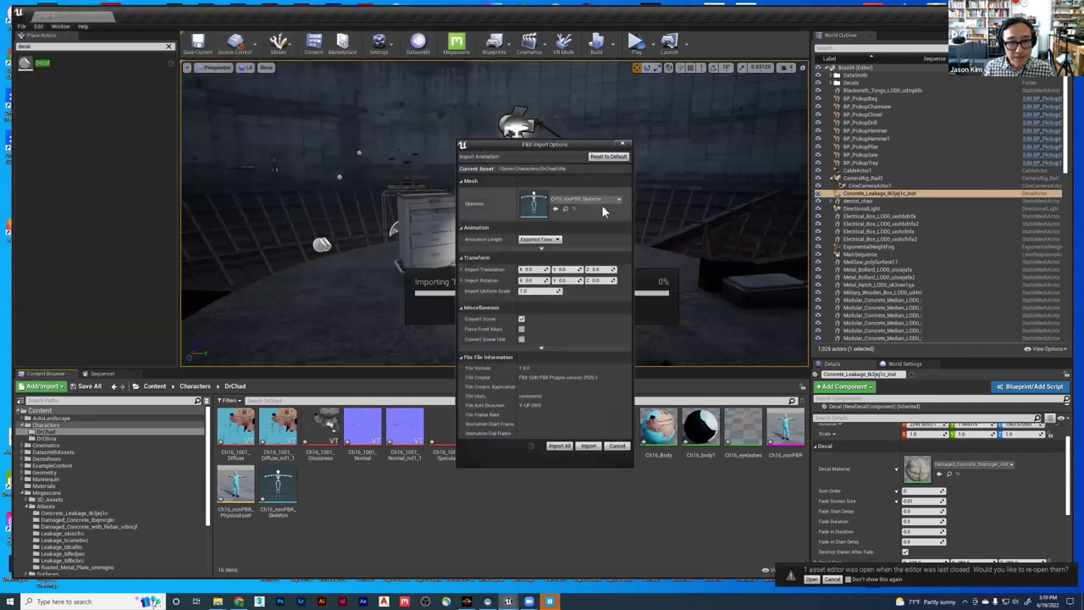
click(617, 201)
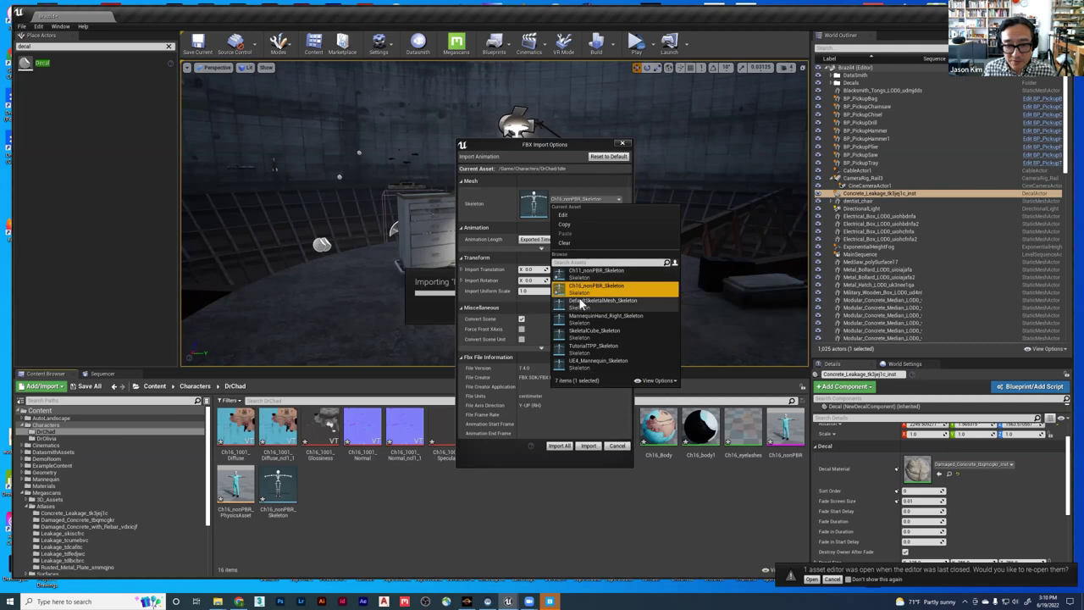
click(497, 201)
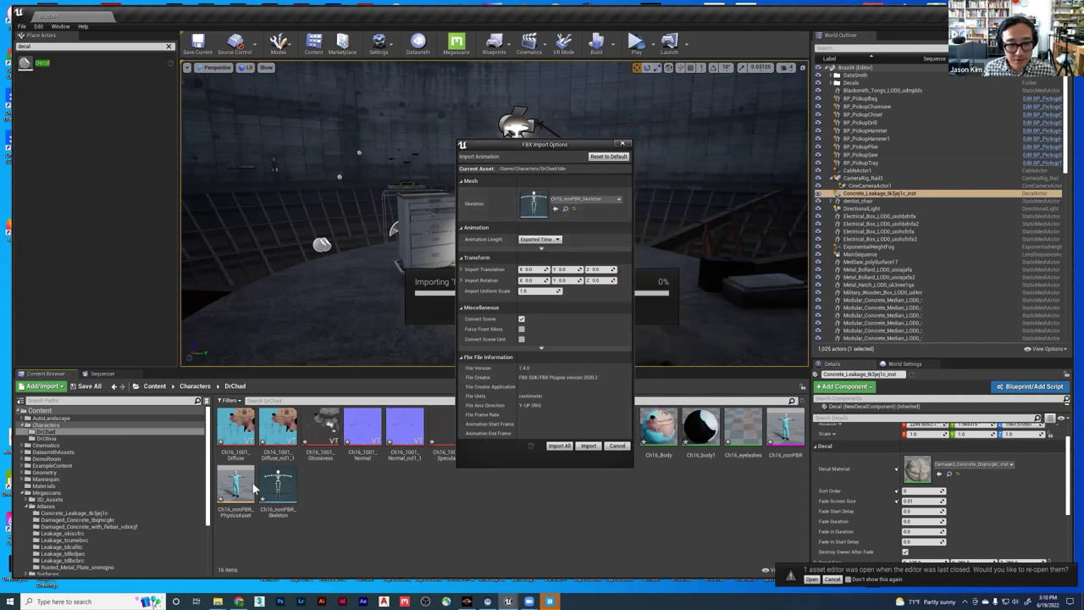
click(567, 447)
click(378, 500)
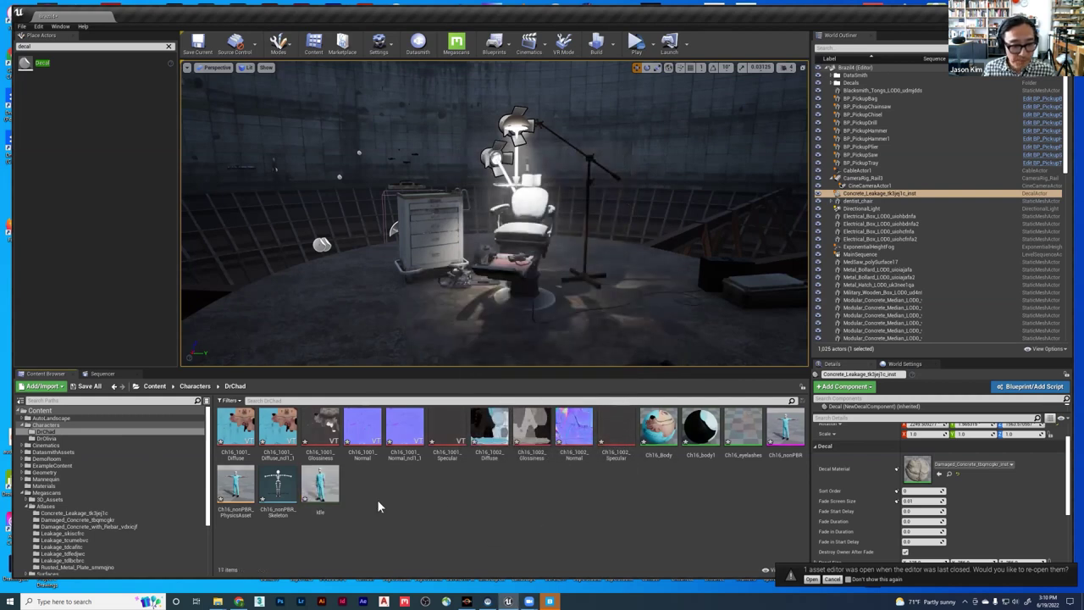
- Open the Ch16_nonPBR skeletal mesh and preview its Idle animation
double_click(786, 433)
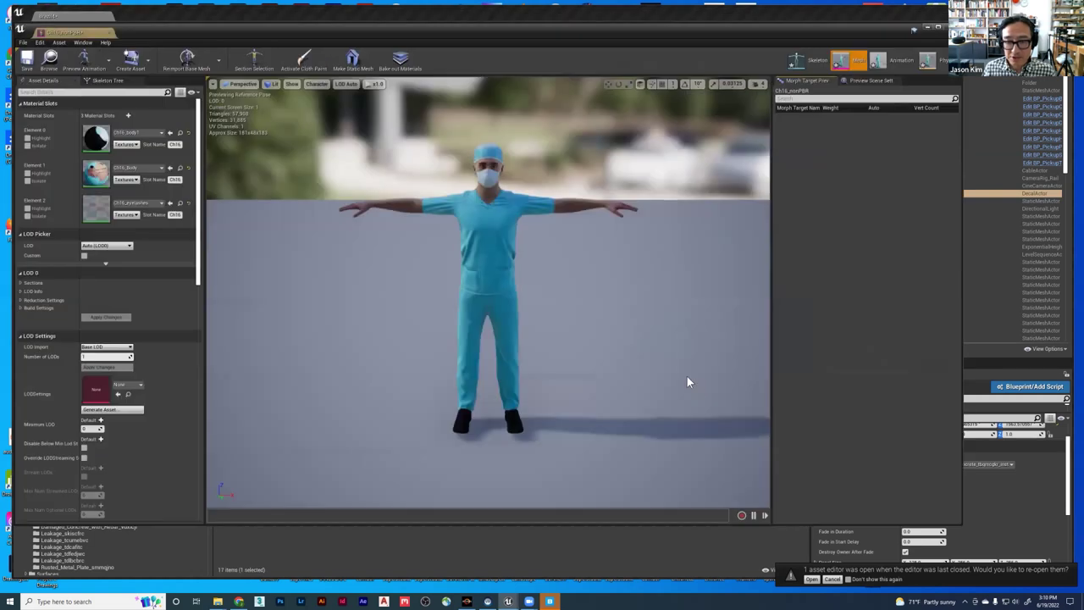
click(901, 62)
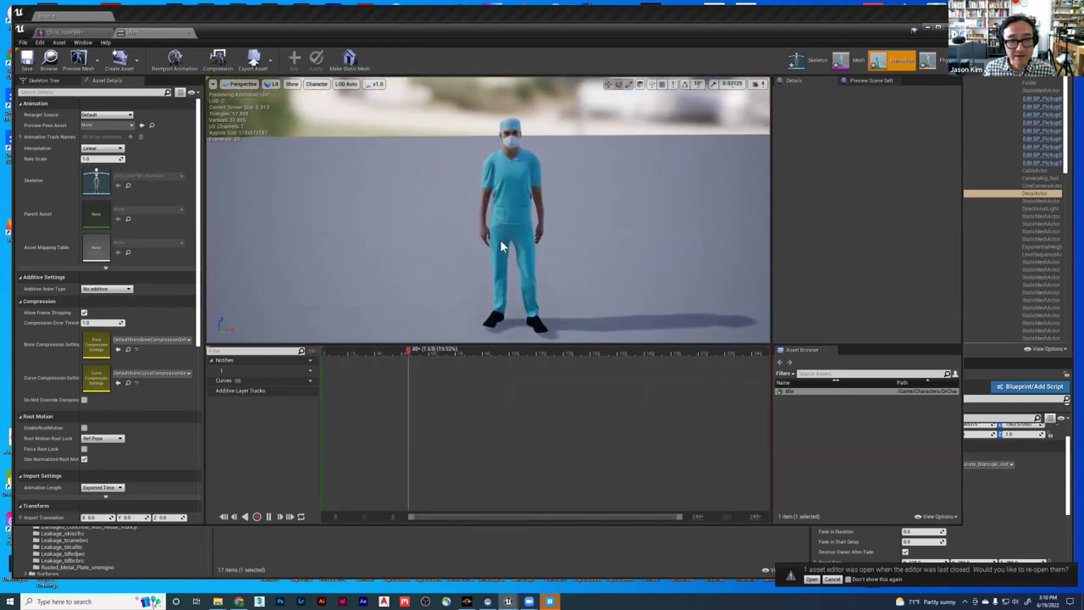
- Switch to Mixamo, search the animations for "walk" and apply a Walking animation to Chad with In Place enabled
key(alt+Tab)
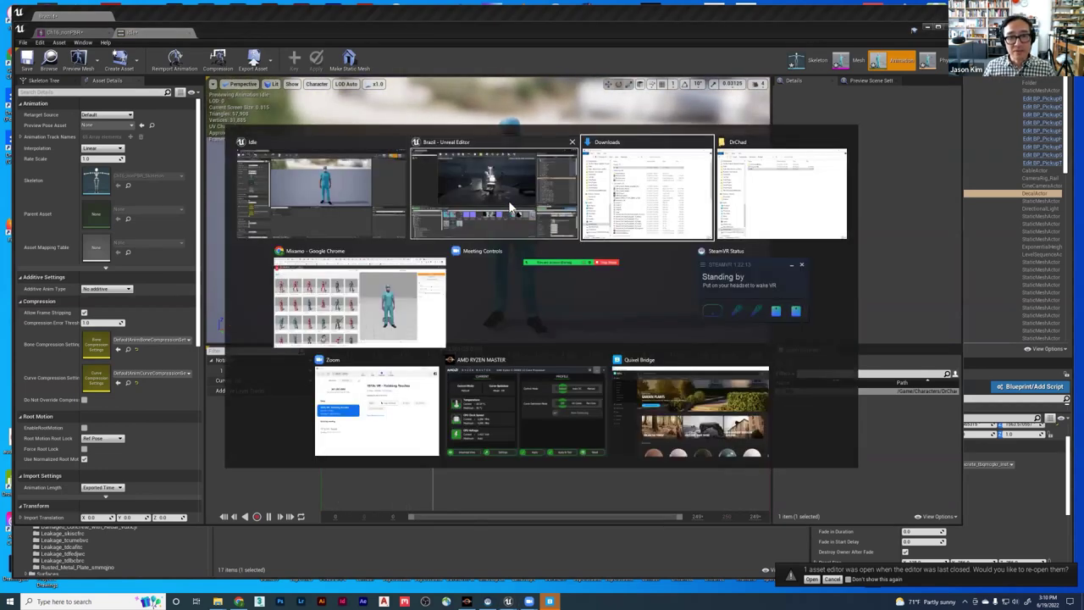
click(359, 296)
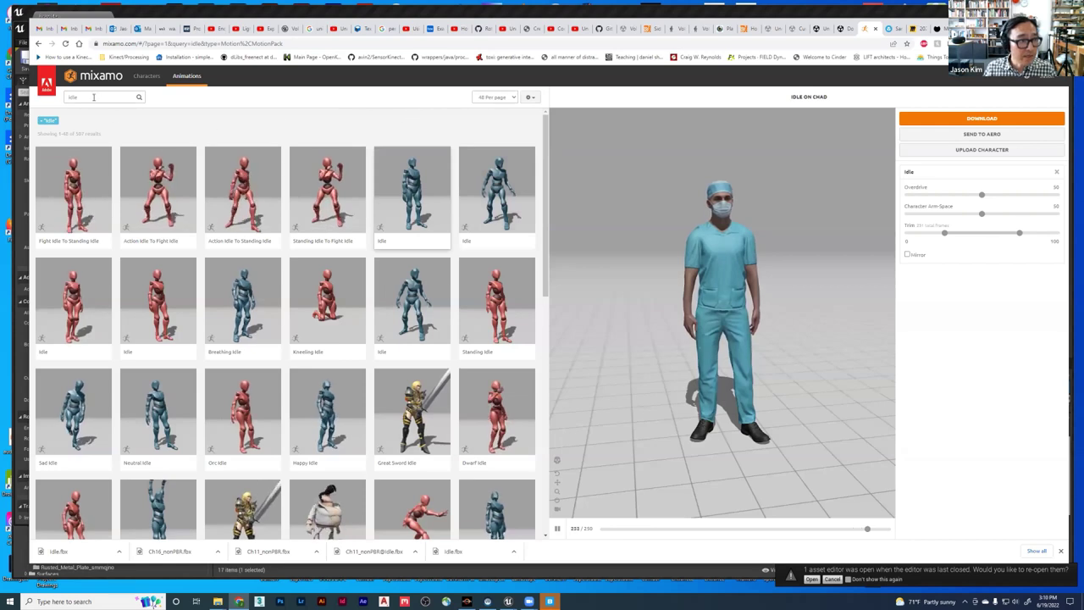
click(94, 97)
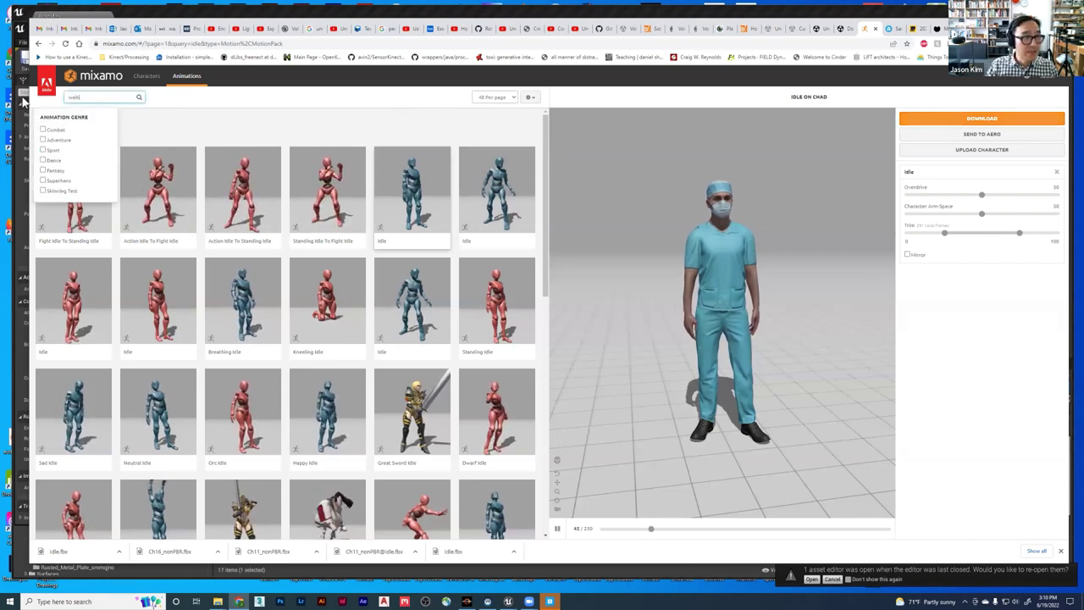
key(Return)
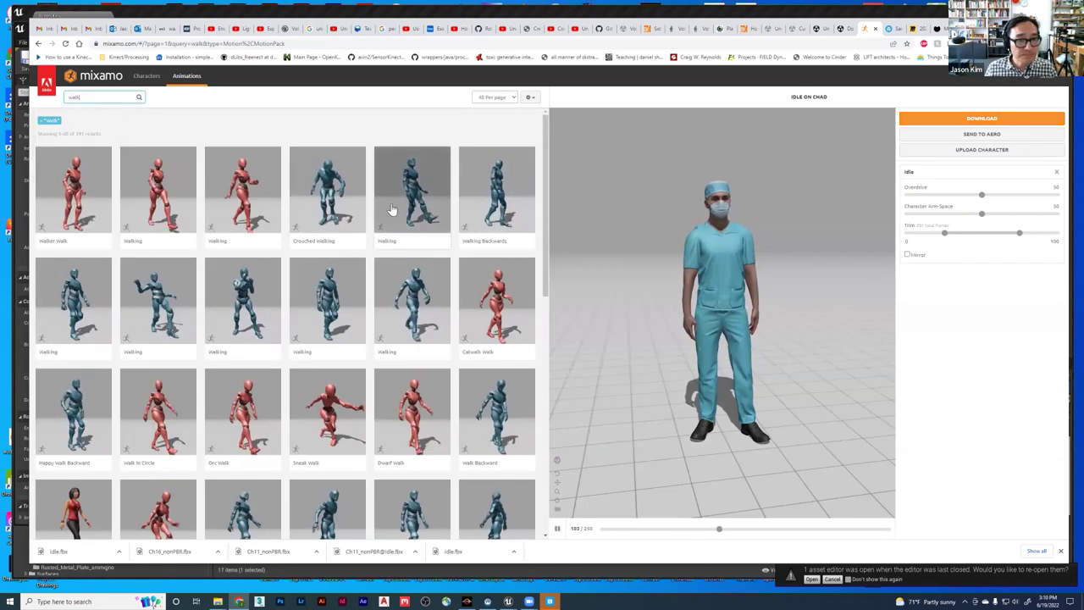
click(78, 316)
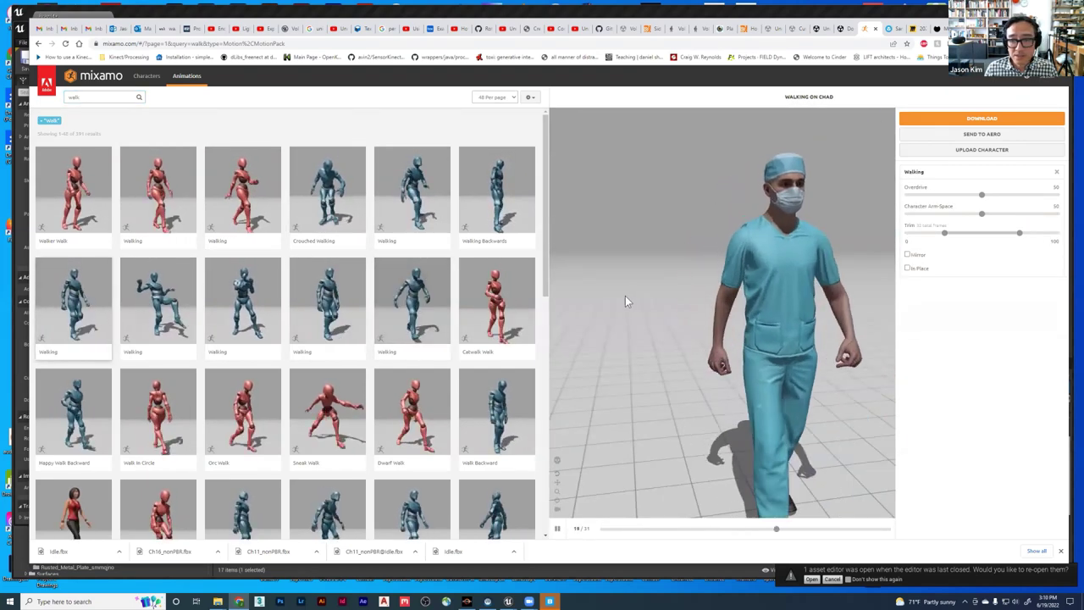
click(907, 269)
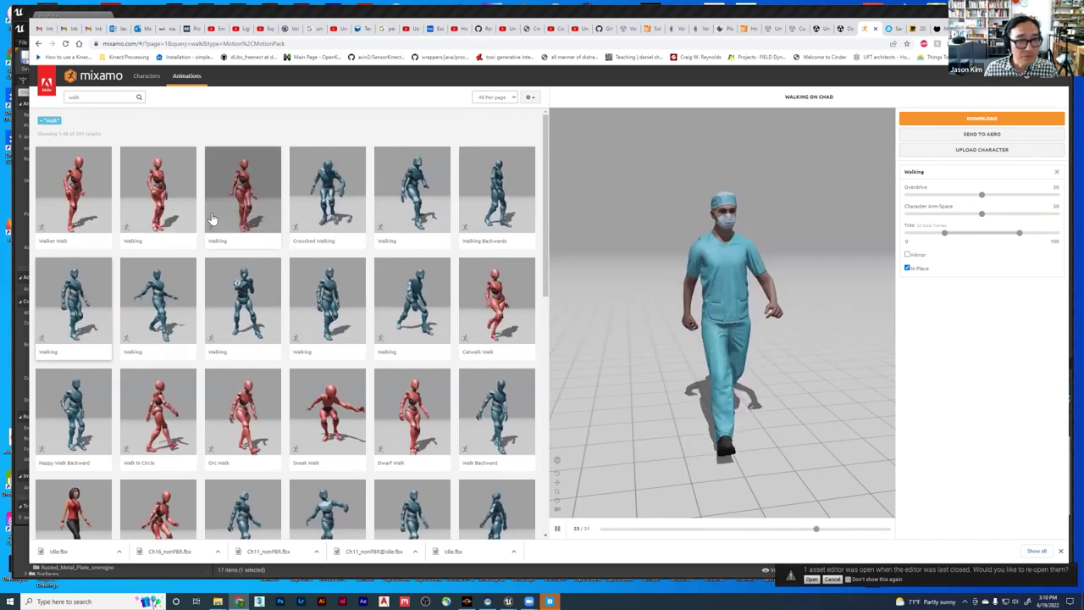
- Apply the Walk With Briefcase animation to Chad, enable In Place and set Character Arm-Space to 69
scroll(477, 313, down, 1)
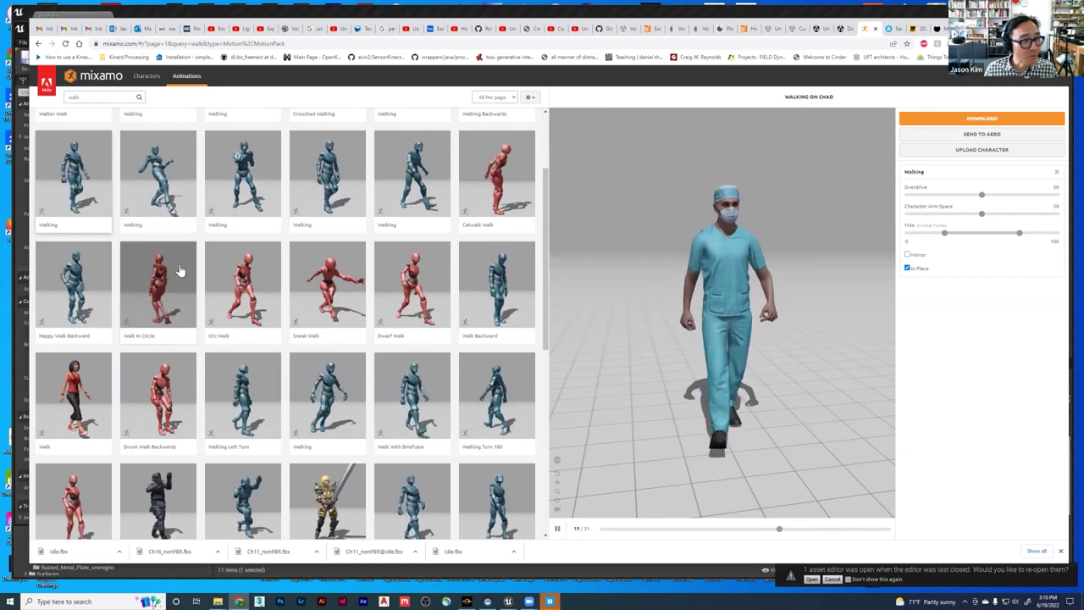
scroll(180, 279, down, 1)
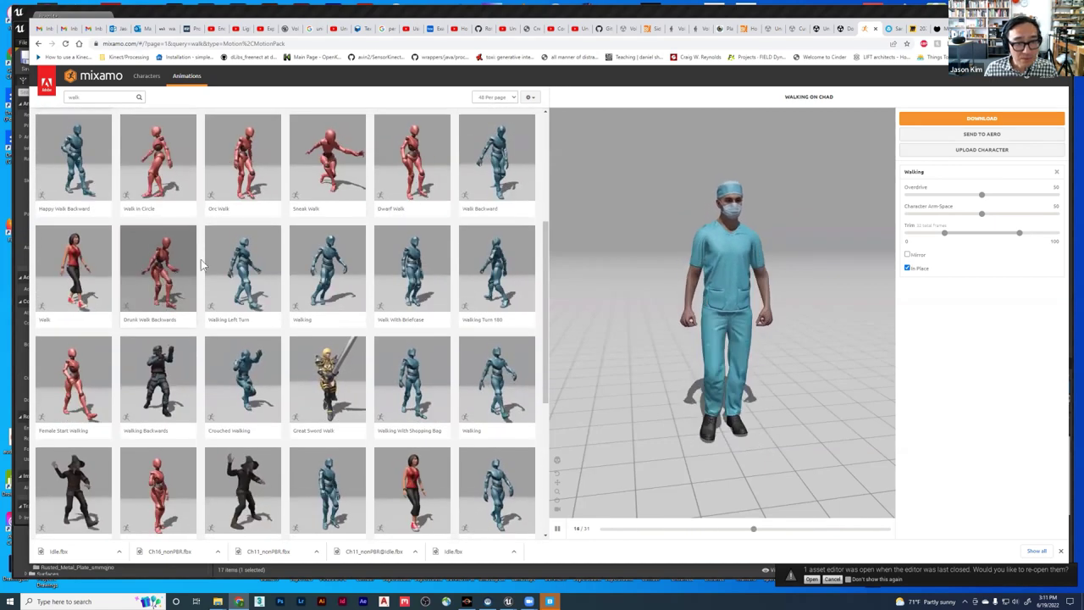
click(398, 283)
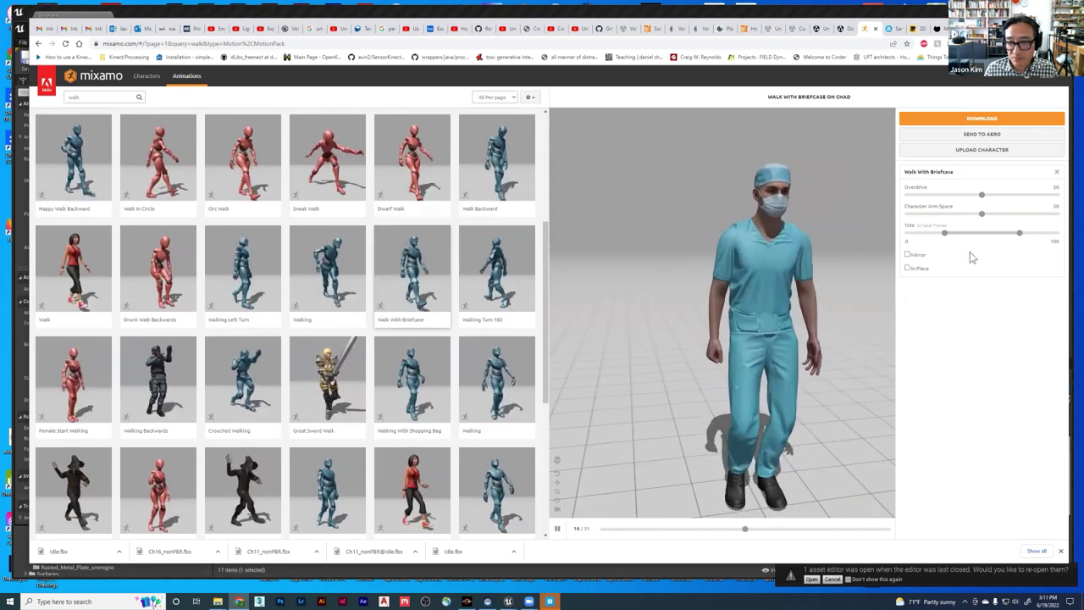
click(907, 268)
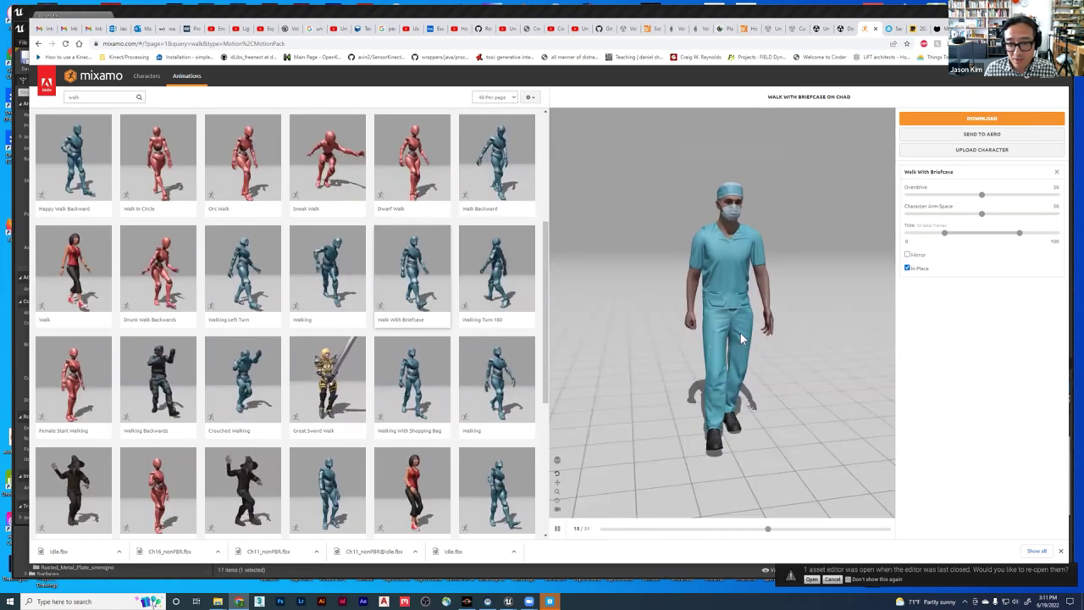
drag(982, 215, 1009, 214)
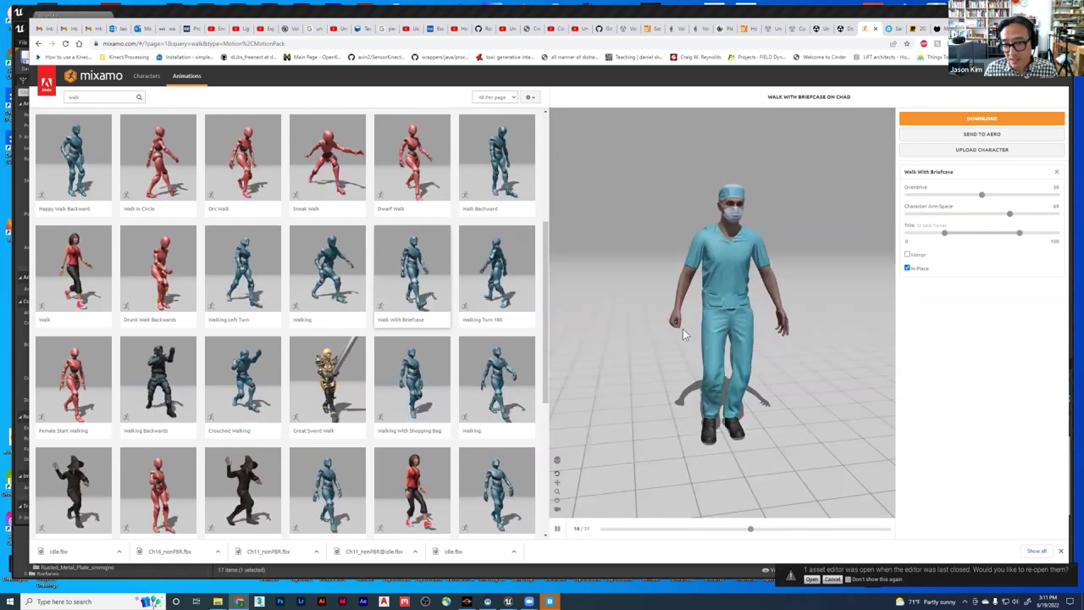
- Switch back to Unreal Editor and view the Ch16_nonPBR mesh in its reference pose
key(alt+Tab)
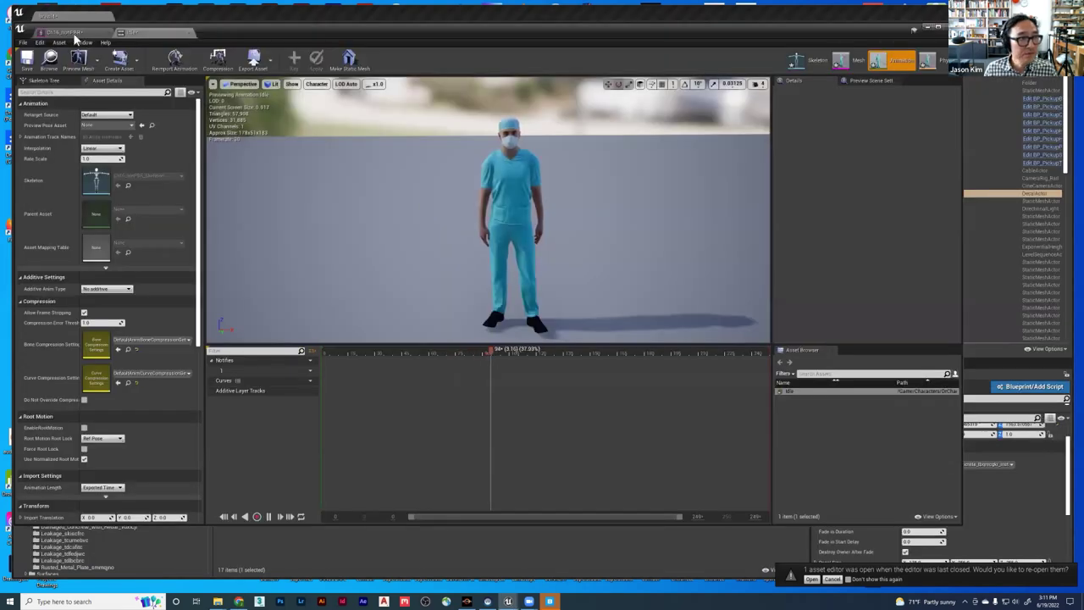
click(73, 33)
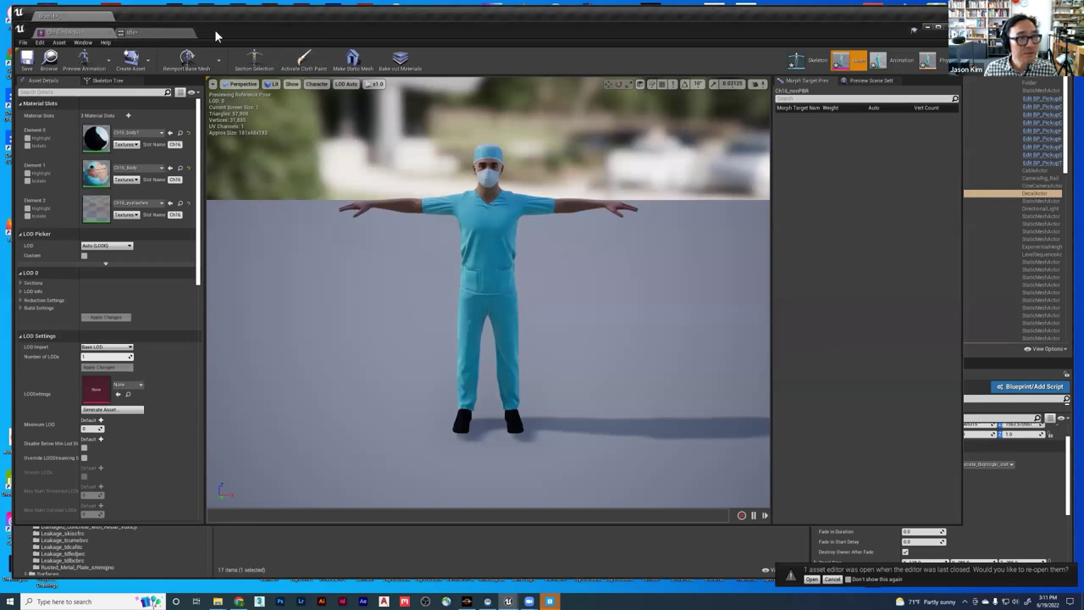
- Leave the mesh editor and inspect the BP_PickupBag actor beside the dentist chair in the level
click(928, 26)
right_drag(499, 206, 516, 228)
click(499, 206)
key(f)
scroll(499, 211, down, 6)
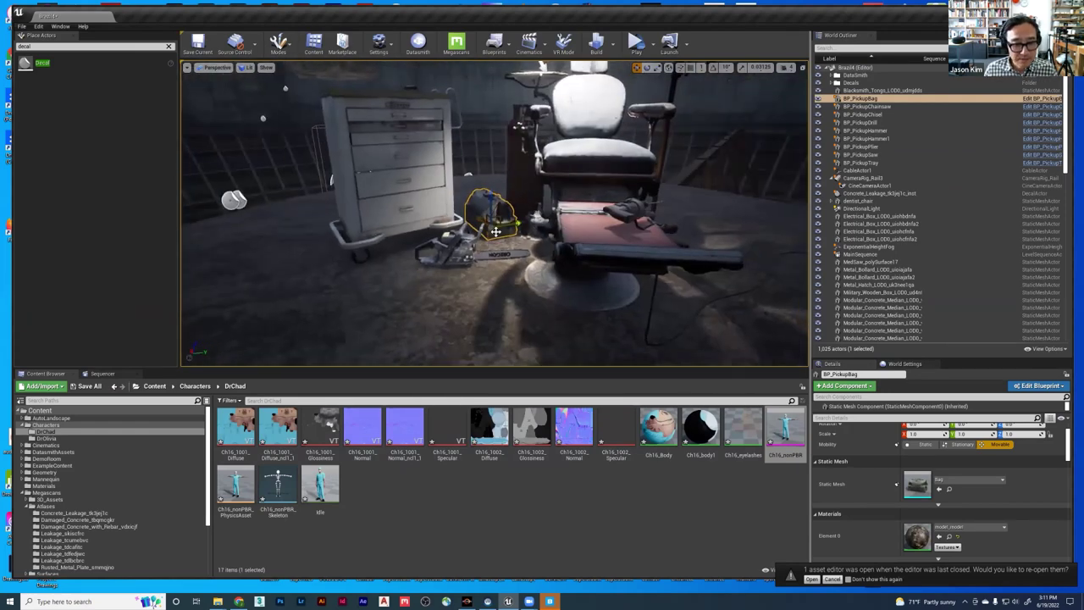
right_drag(500, 212, 508, 237)
scroll(489, 212, down, 6)
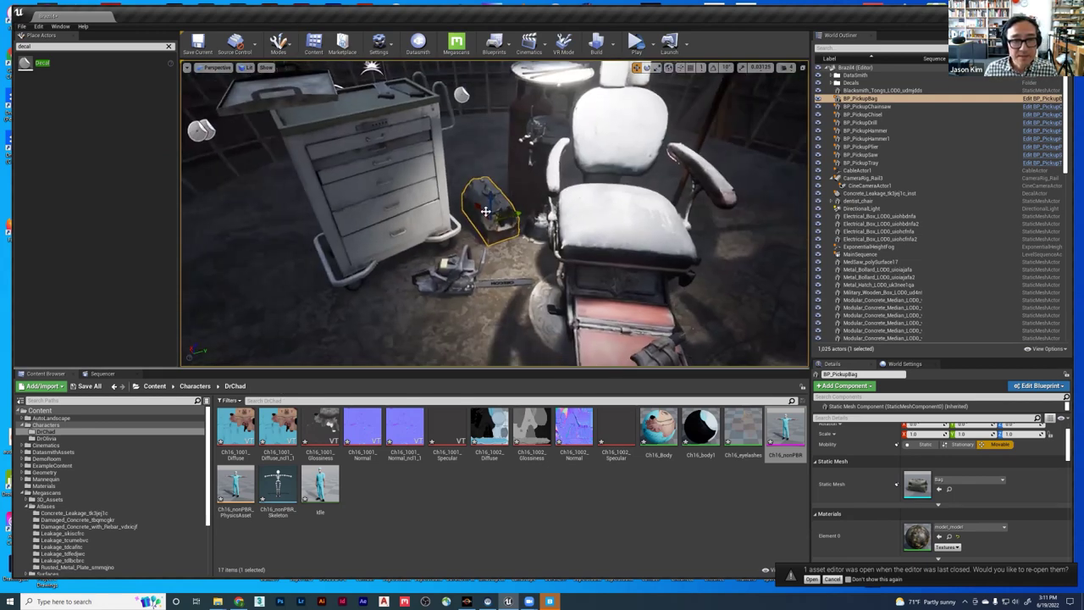
- Switch to Mixamo and download the Walk With Briefcase animation for Chad as FBX without skin
key(alt+Tab)
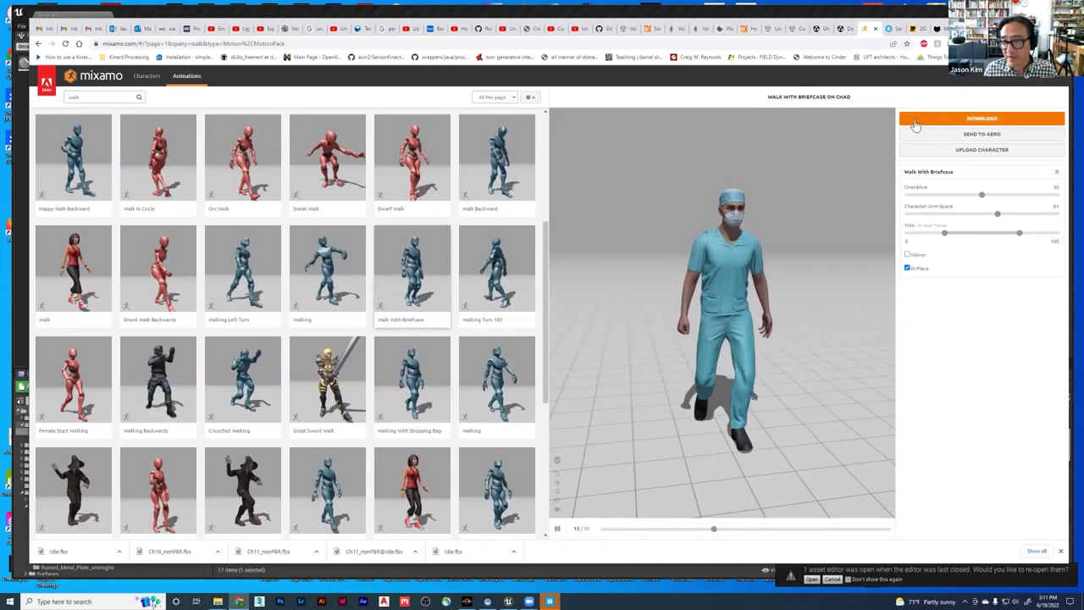
click(972, 121)
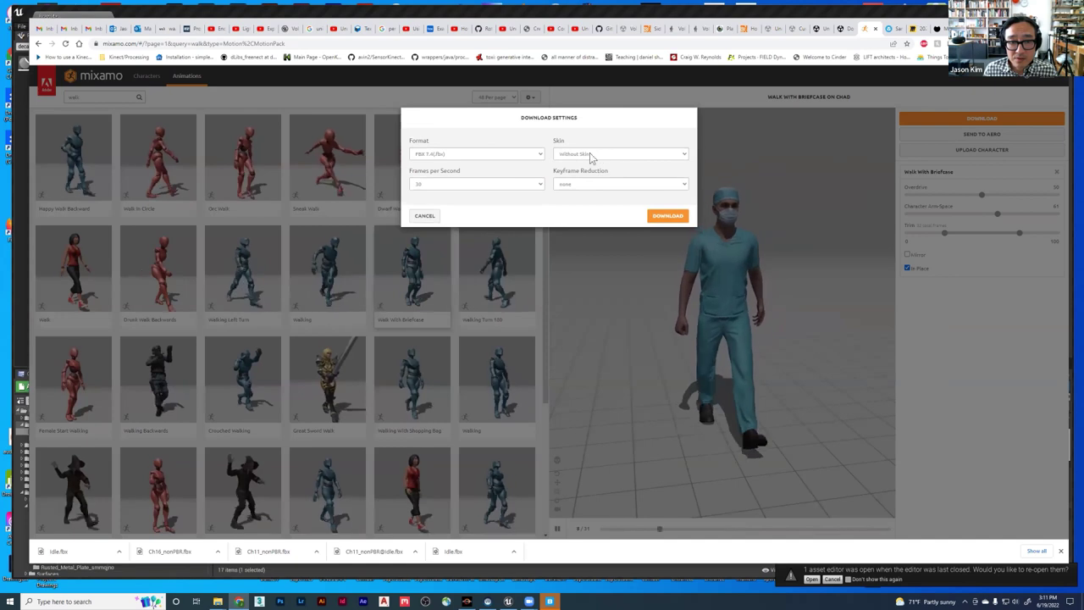
click(668, 217)
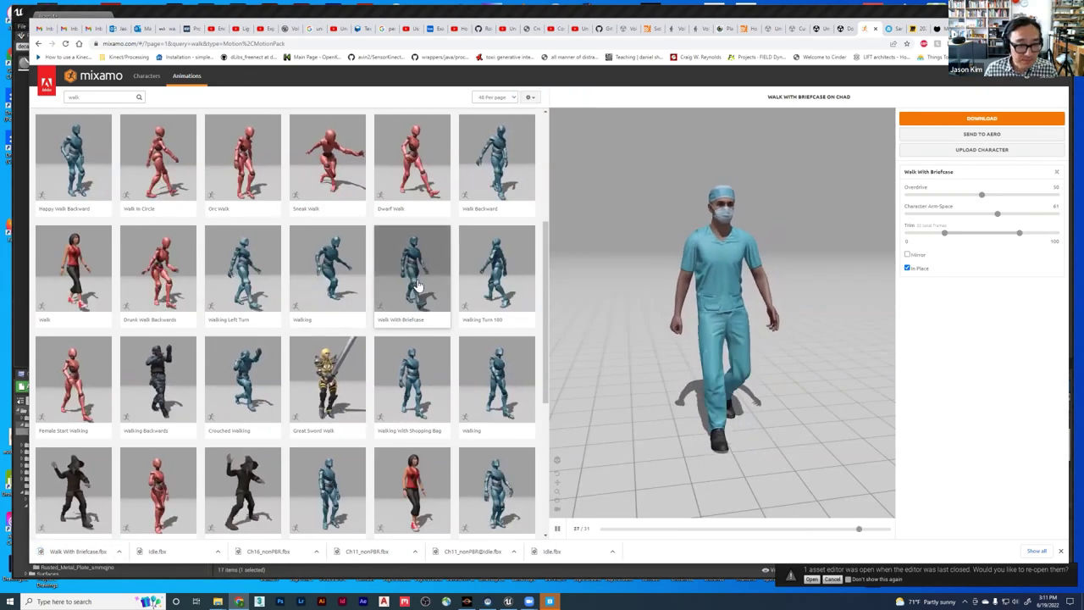
- Search the animations for "standard" and apply Standard Walk to Chad with In Place enabled
scroll(398, 288, down, 2)
scroll(381, 298, down, 2)
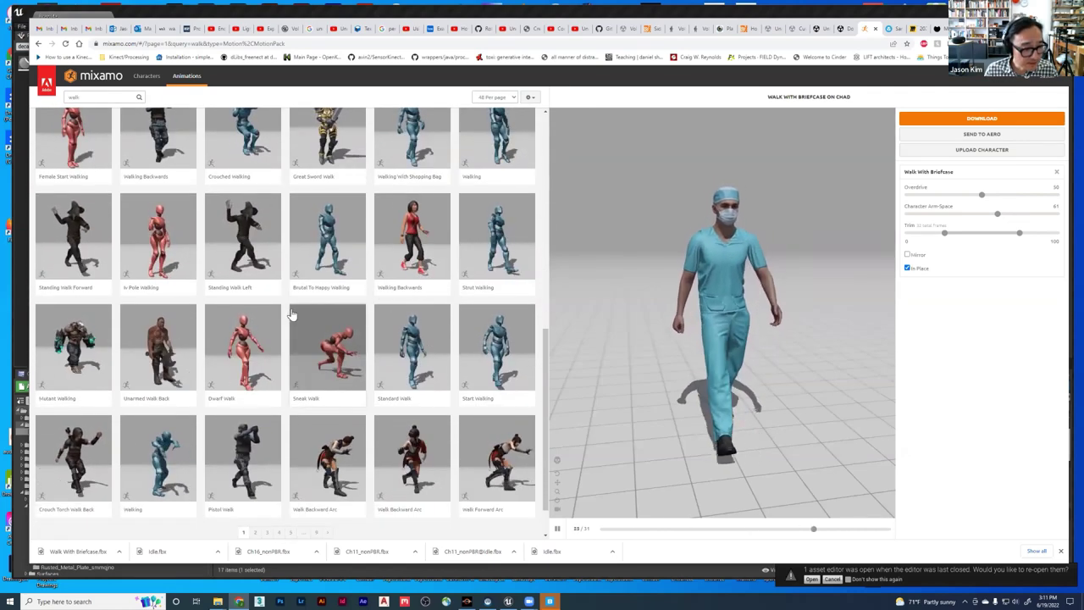
scroll(238, 348, up, 3)
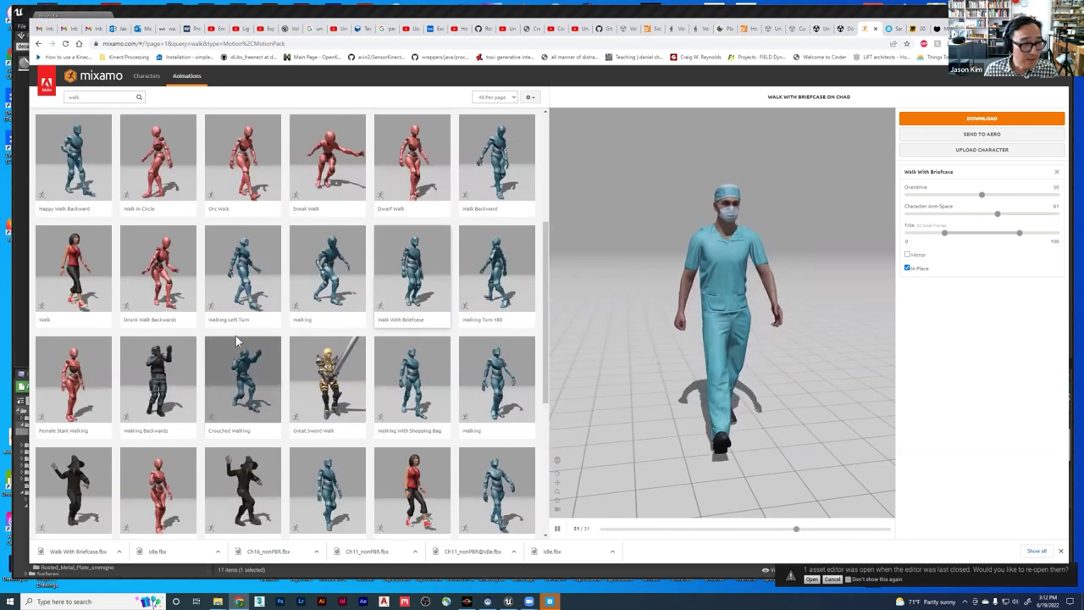
scroll(235, 335, up, 3)
drag(88, 96, 51, 99)
text(standed)
key(Return)
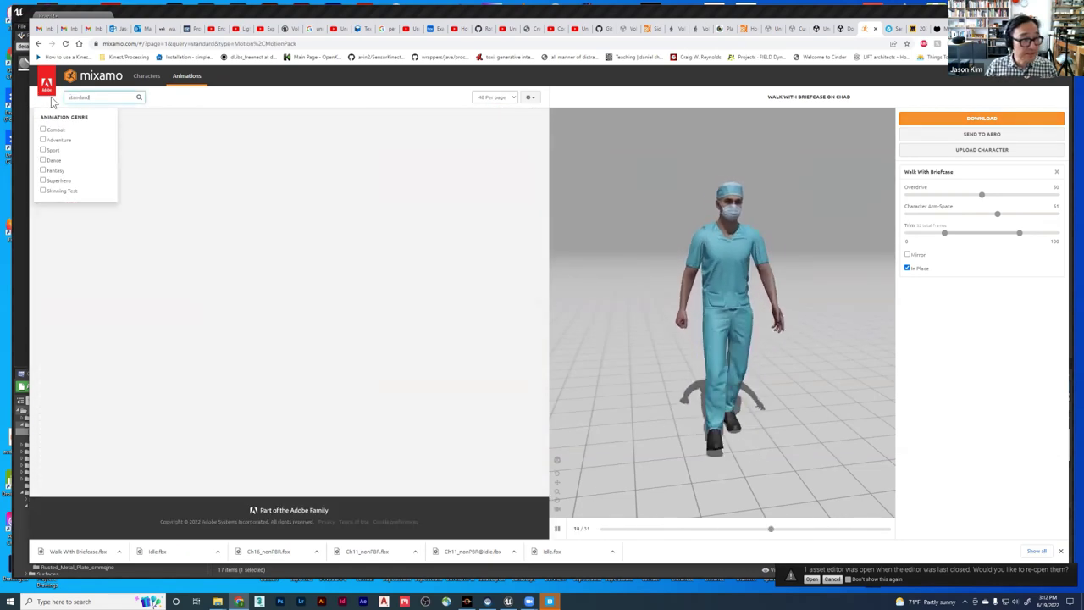
click(242, 198)
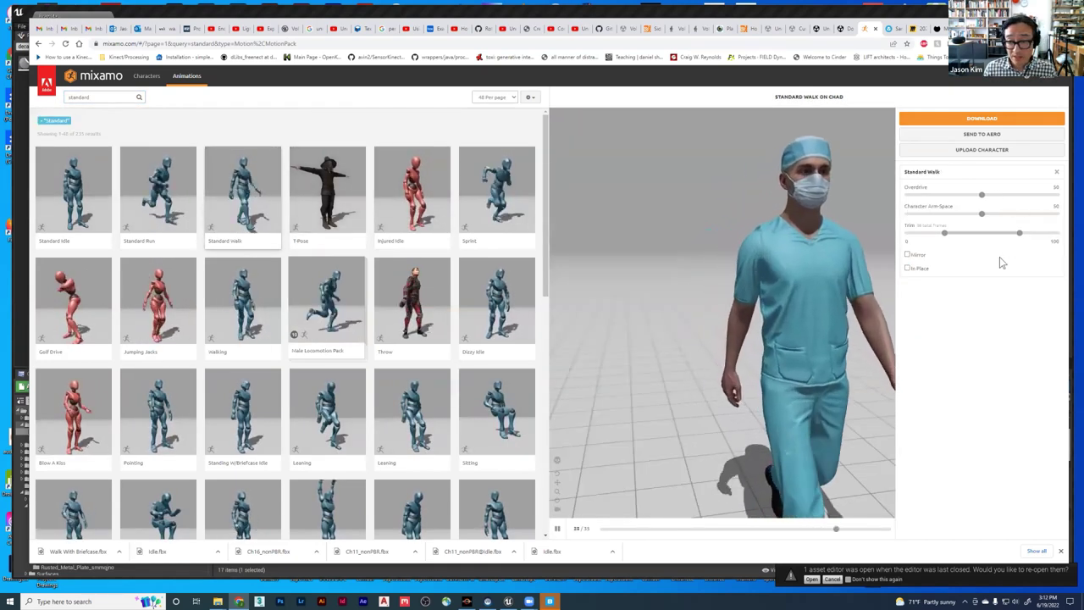
click(907, 268)
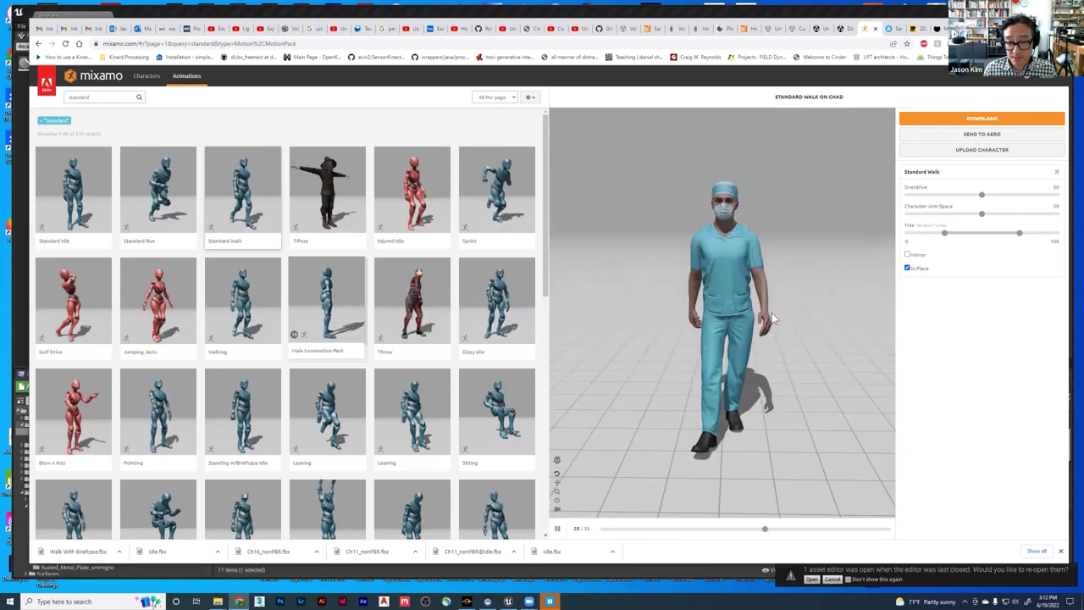
- Download the Standard Walk animation as FBX without skin
click(961, 121)
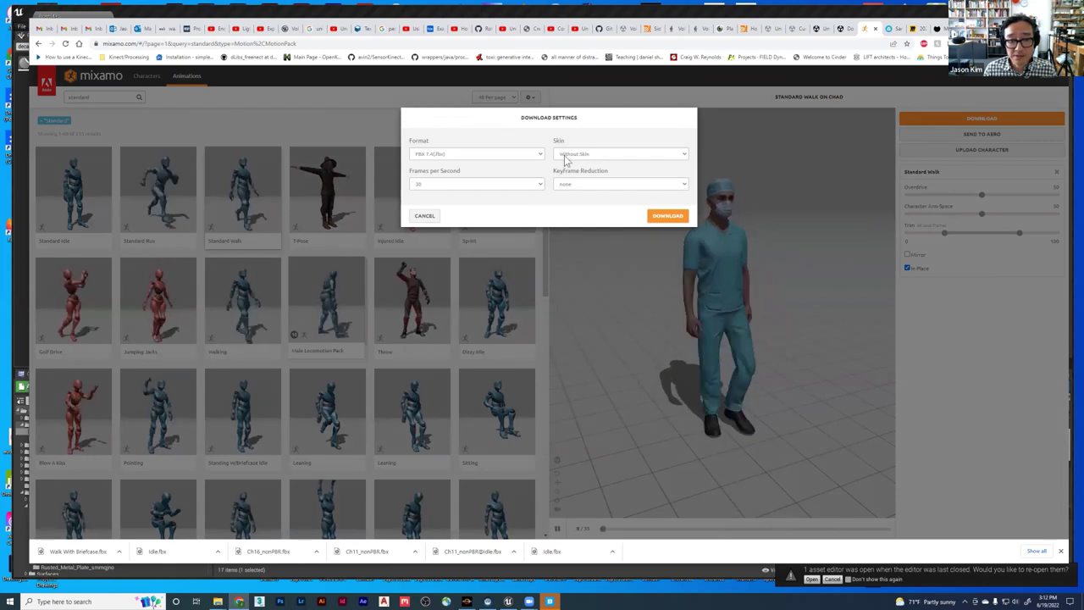
click(668, 215)
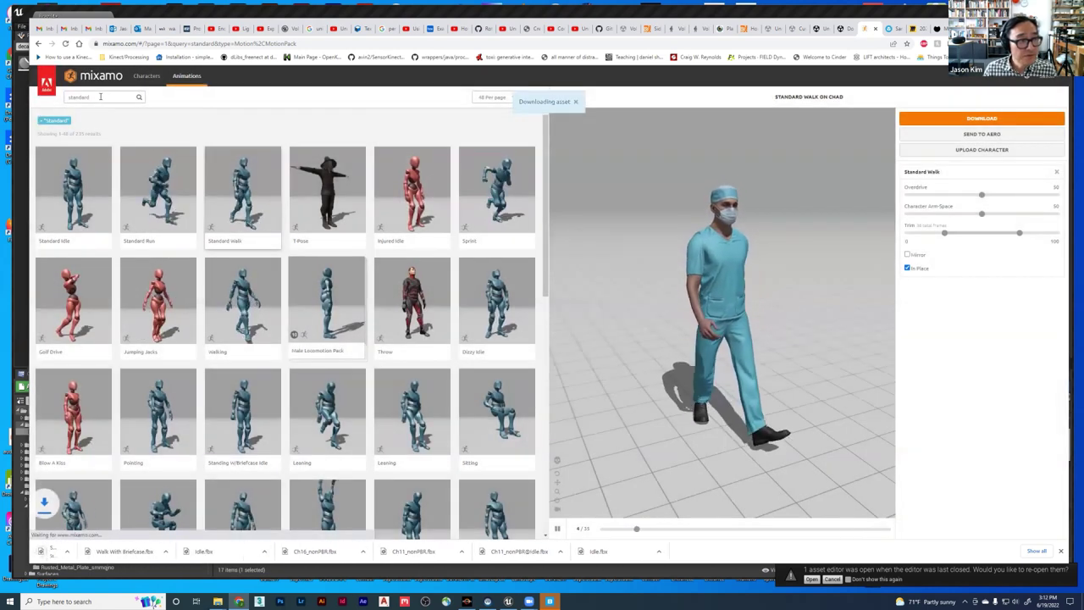
click(93, 96)
click(232, 112)
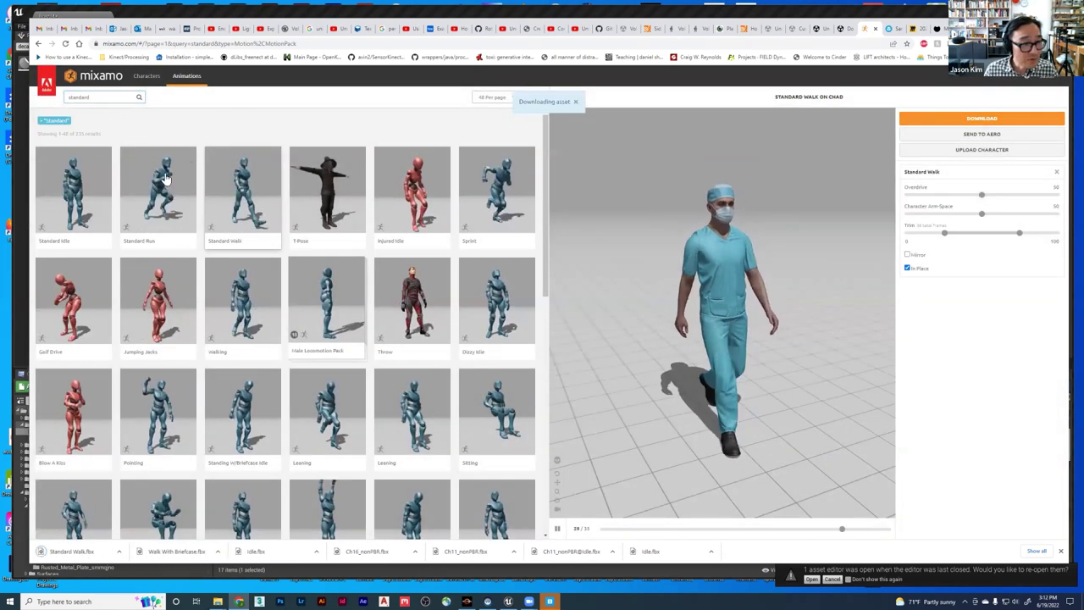
- Apply Standard Run to Chad with In Place enabled and download it as FBX without skin
click(158, 181)
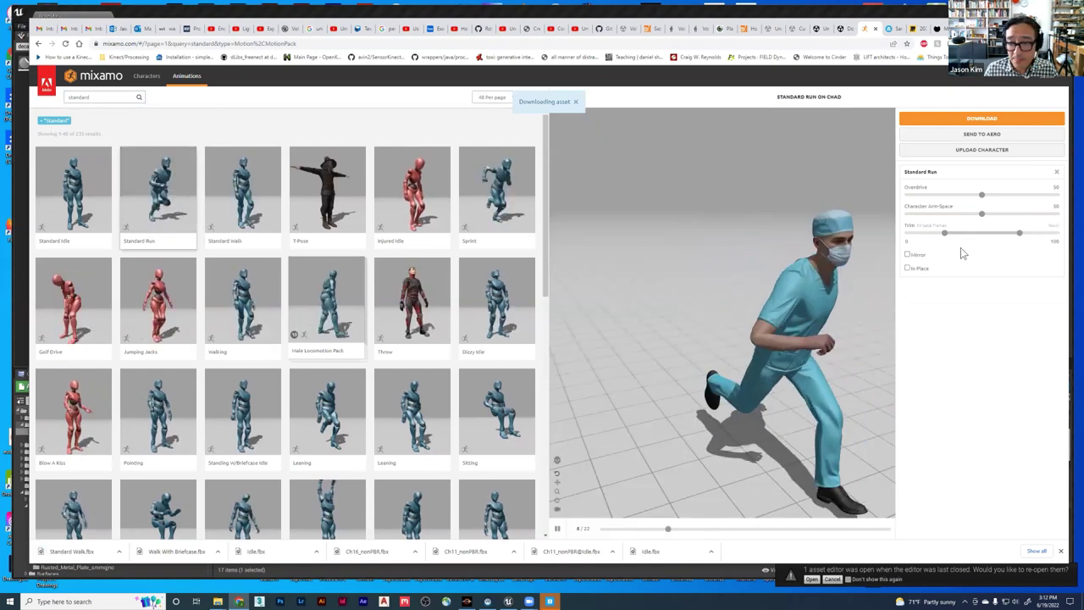
click(907, 268)
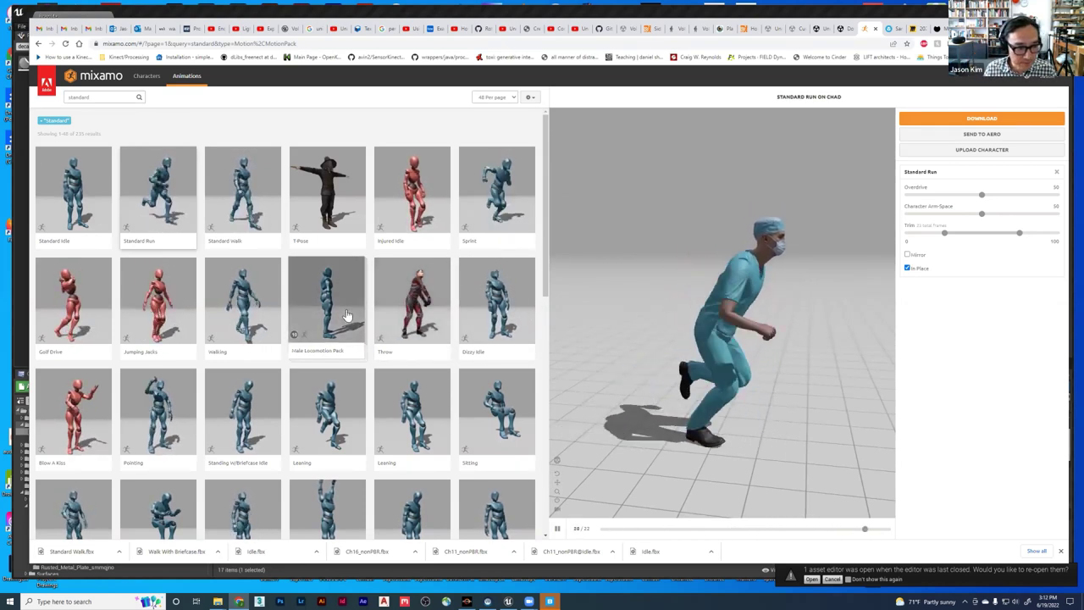
scroll(354, 341, down, 1)
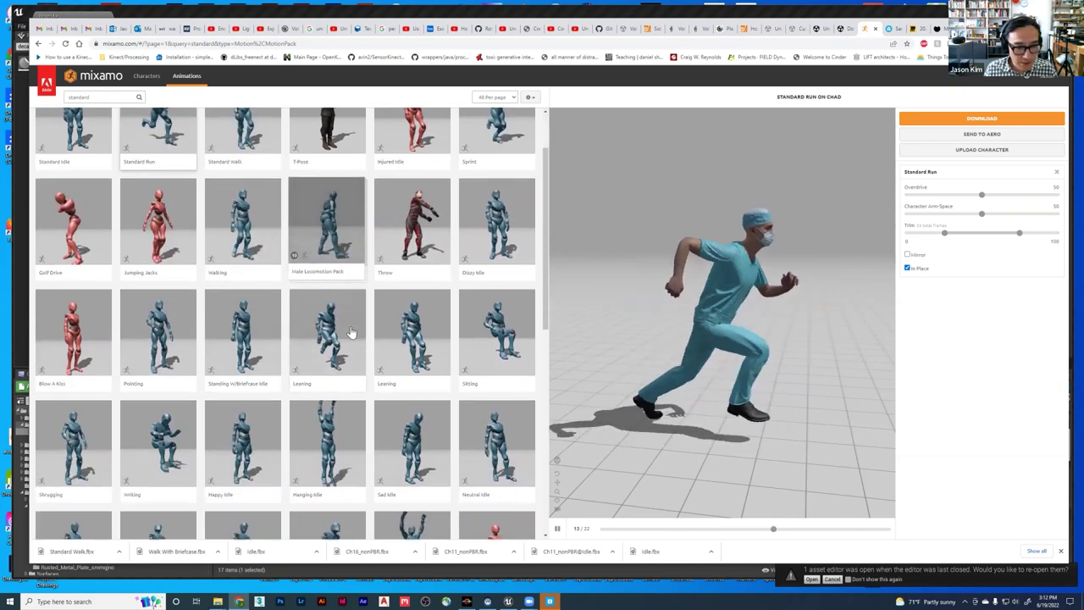
scroll(352, 332, down, 1)
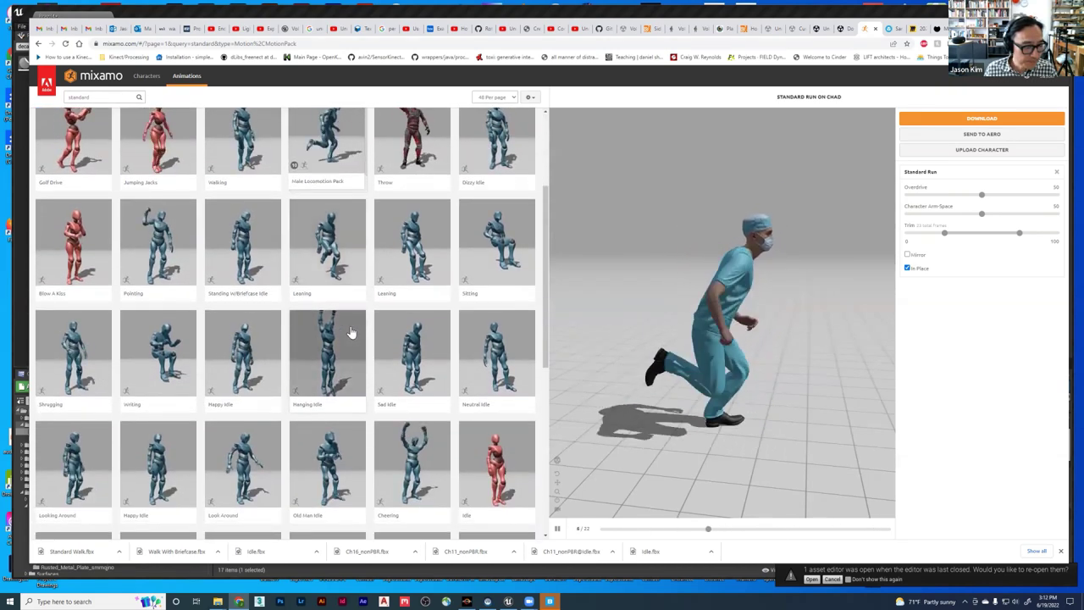
scroll(351, 331, down, 2)
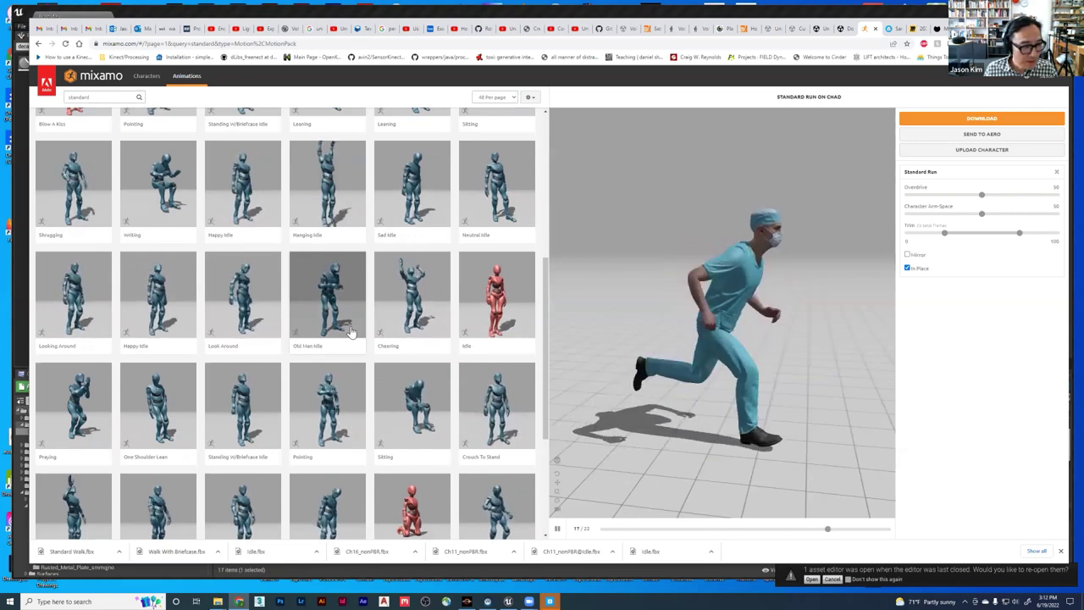
scroll(352, 332, up, 4)
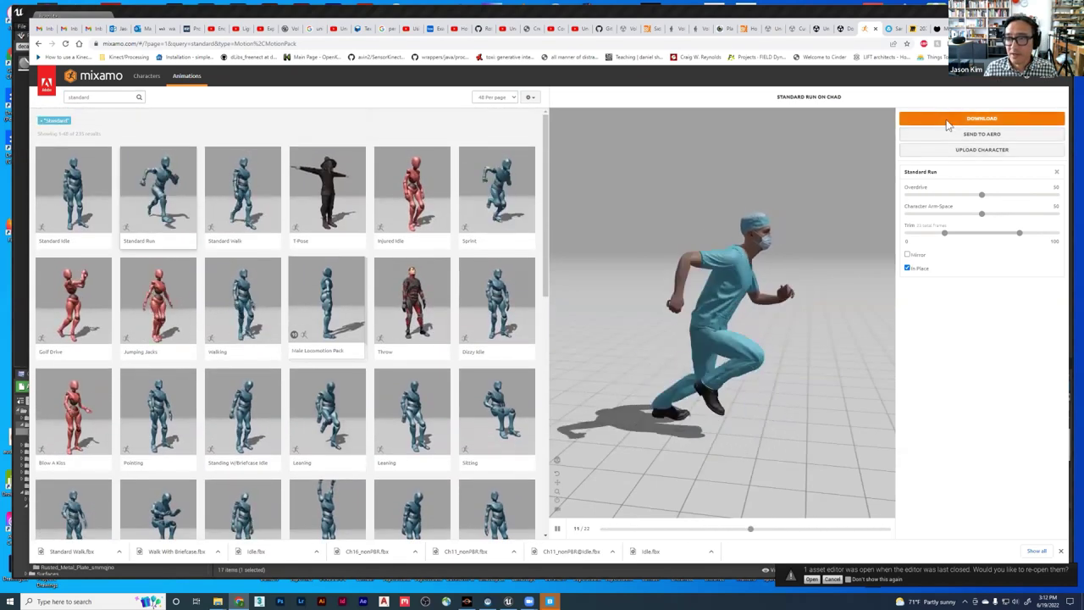
click(981, 117)
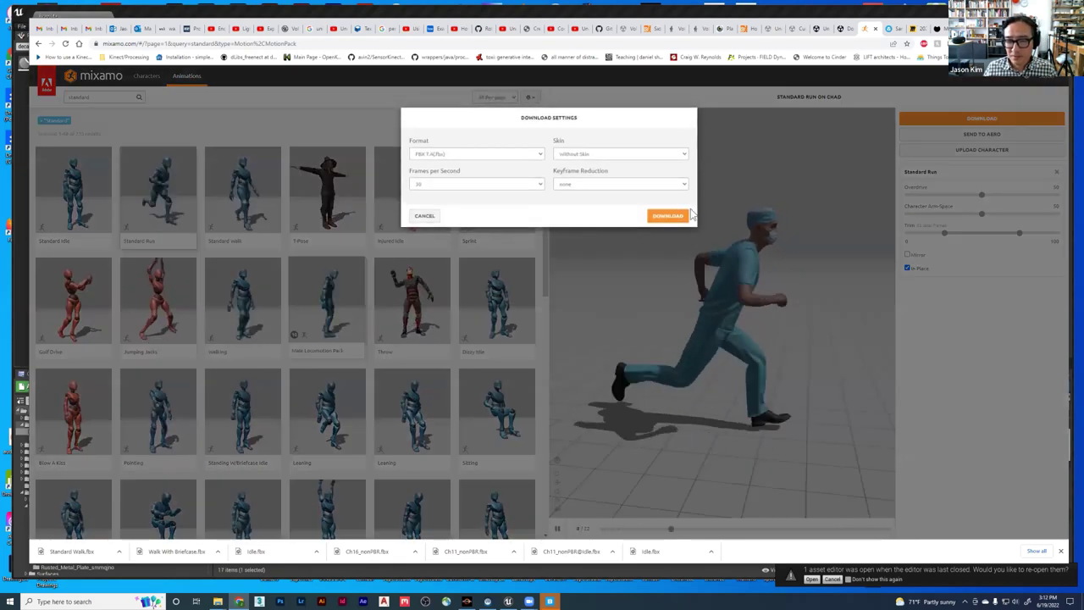
click(668, 217)
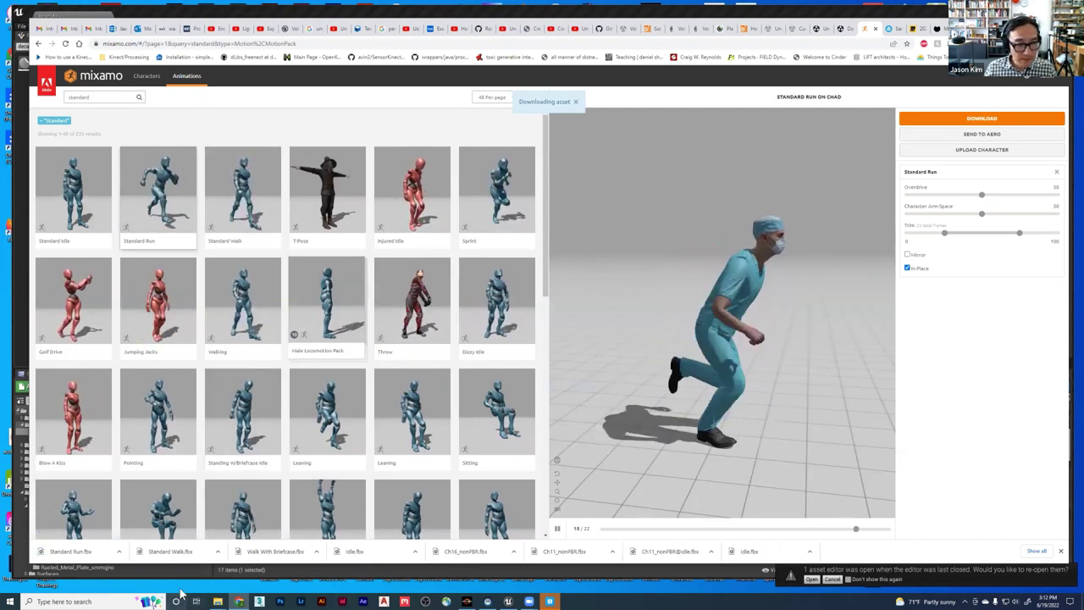
- Copy the Standard Run, Standard Walk and Walk With Briefcase files from Downloads into the project's DrChad assets folder
key(alt+Tab)
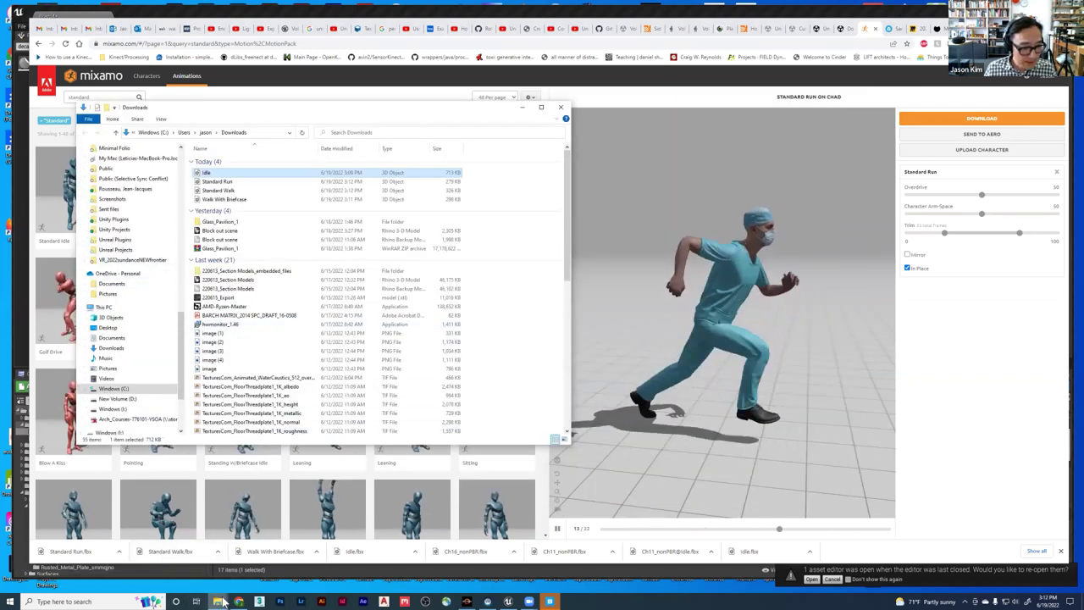
mouse_move(222, 601)
click(254, 559)
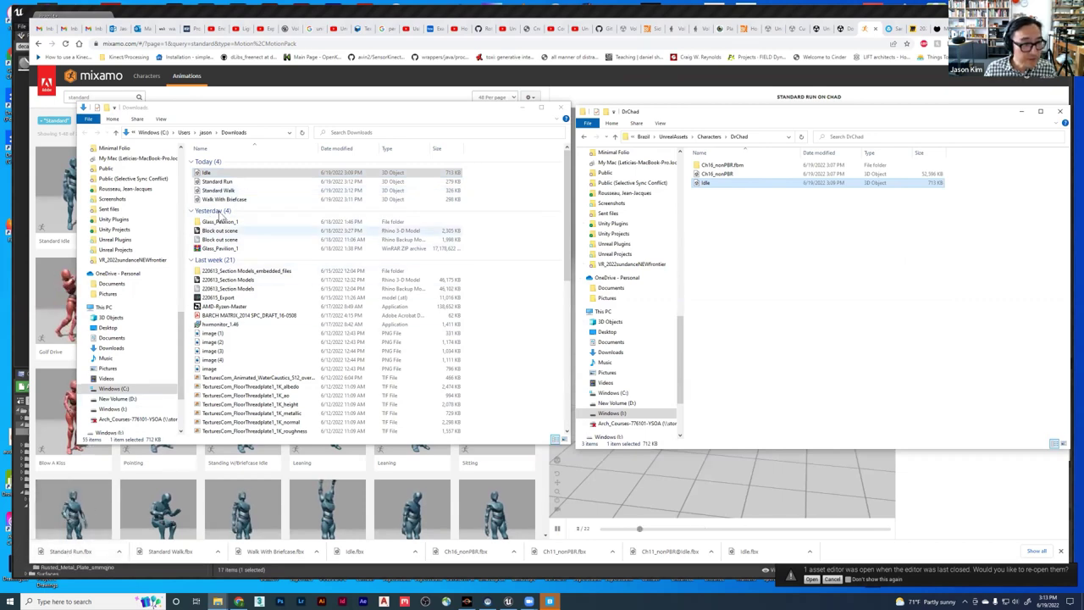
click(216, 182)
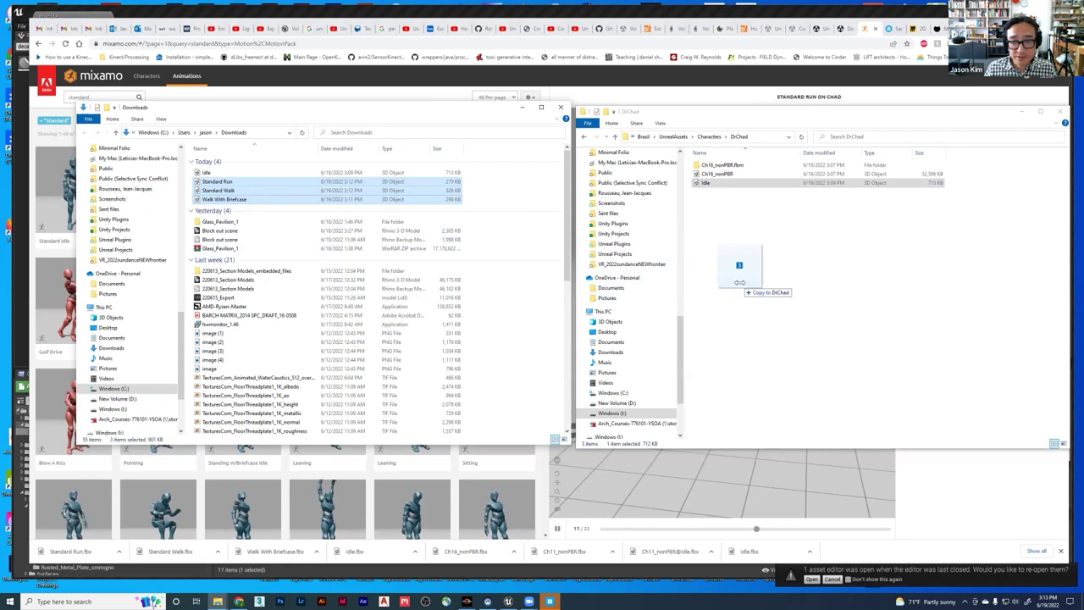
drag(739, 282, 740, 288)
- Delete the Idle, Standard Run, Standard Walk and Walk With Briefcase files from the Downloads folder
click(204, 173)
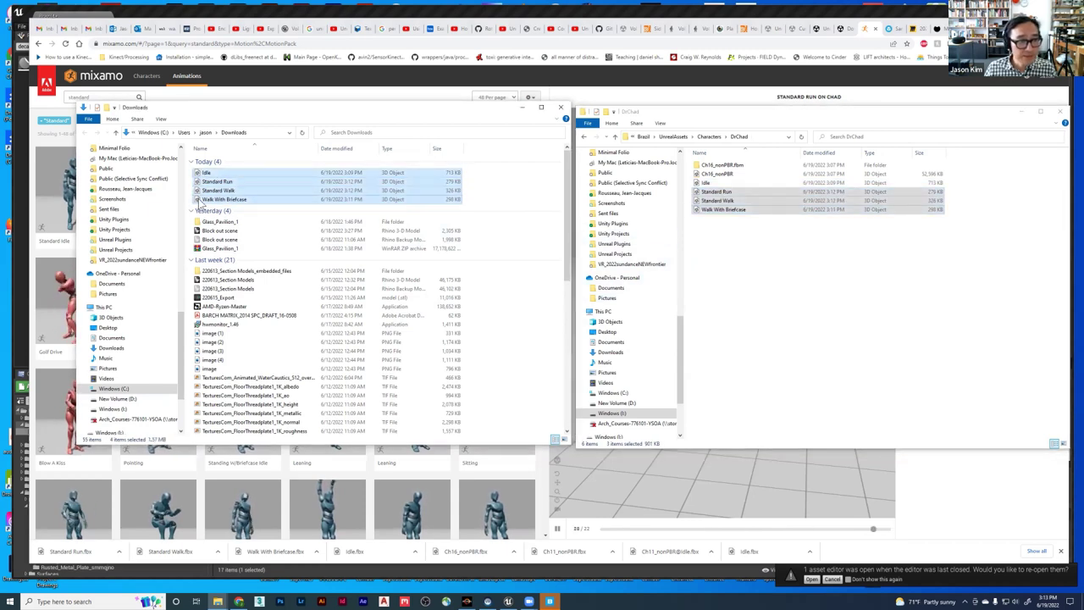
right_click(201, 201)
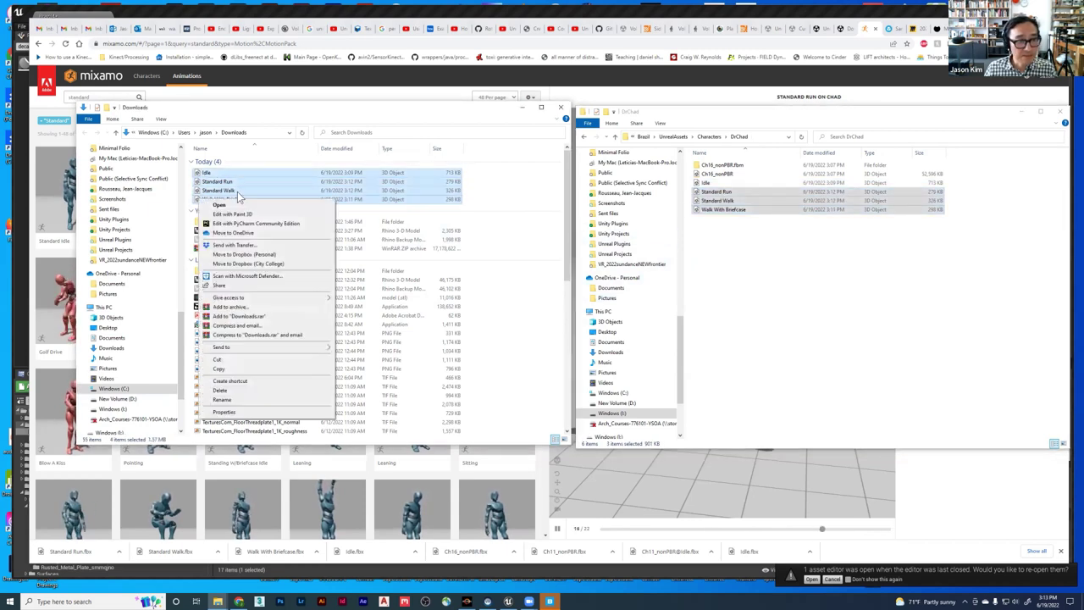
click(221, 390)
- Switch to Unreal Editor and import the Standard Run, Standard Walk and Walk With Briefcase animations into DrChad using Ch16_nonPBR_Skeleton
key(alt+Tab)
key(alt+Tab)
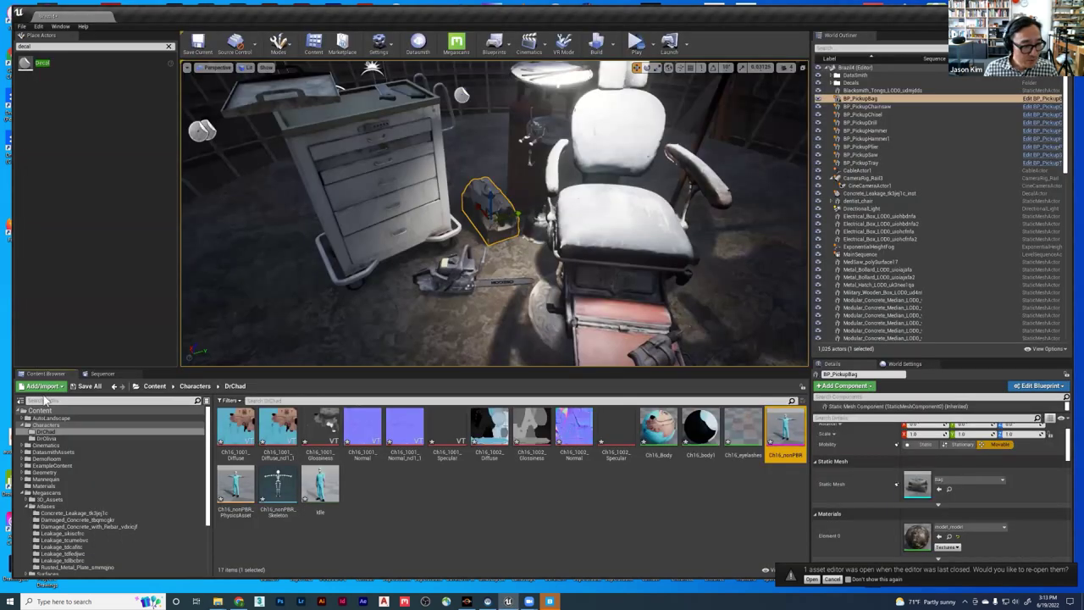
click(43, 386)
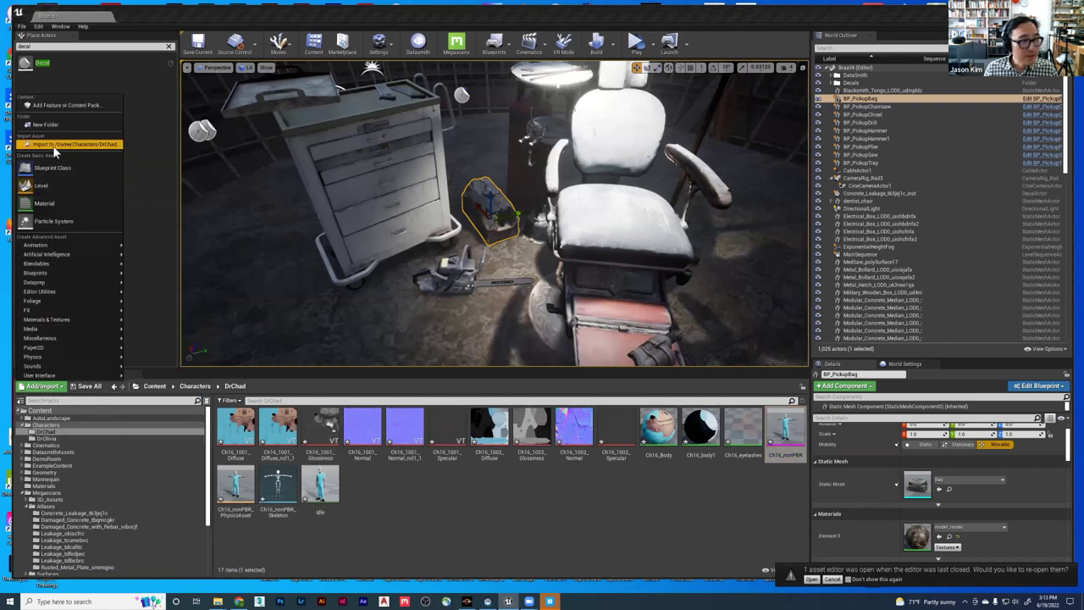
click(53, 146)
drag(132, 96, 148, 125)
click(448, 219)
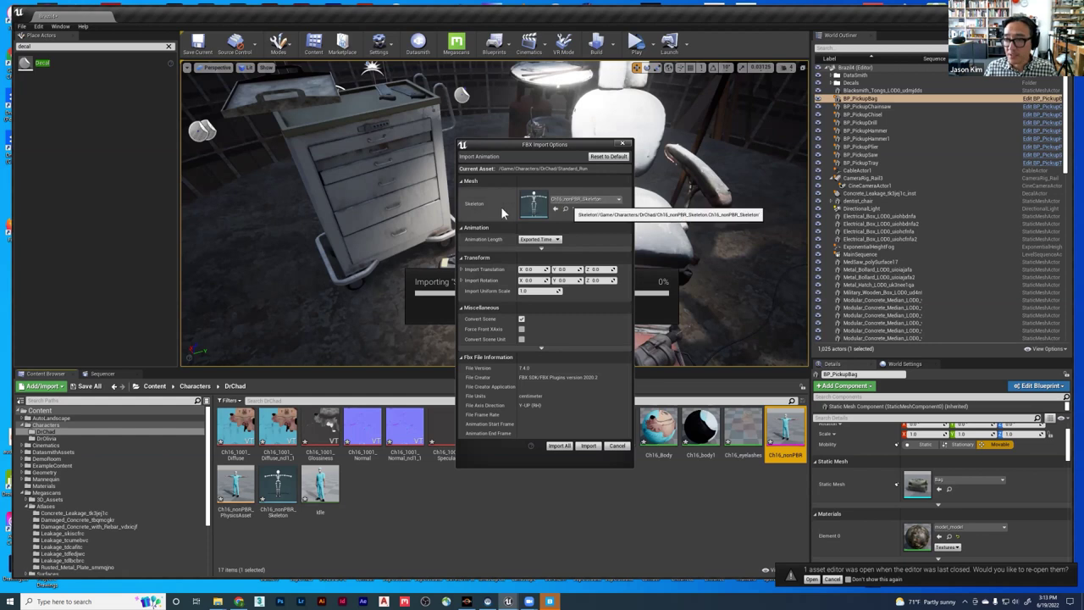
click(562, 447)
click(517, 512)
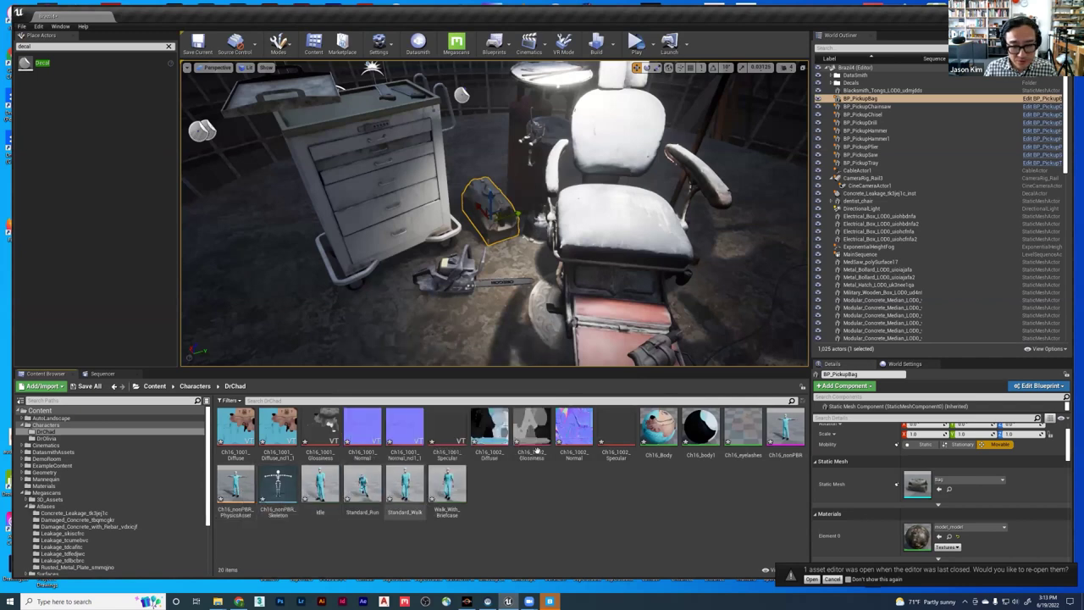
- Preview the Standard_Run, Standard_Walk and Walk_With_Briefcase animations on the Ch16_nonPBR mesh and return to the level
double_click(785, 428)
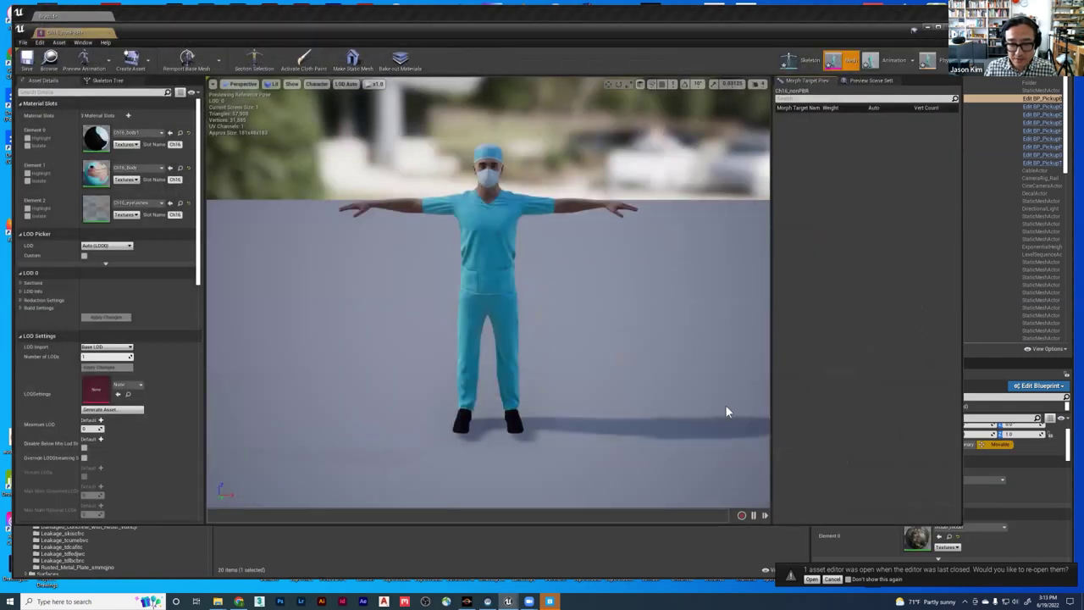
click(897, 62)
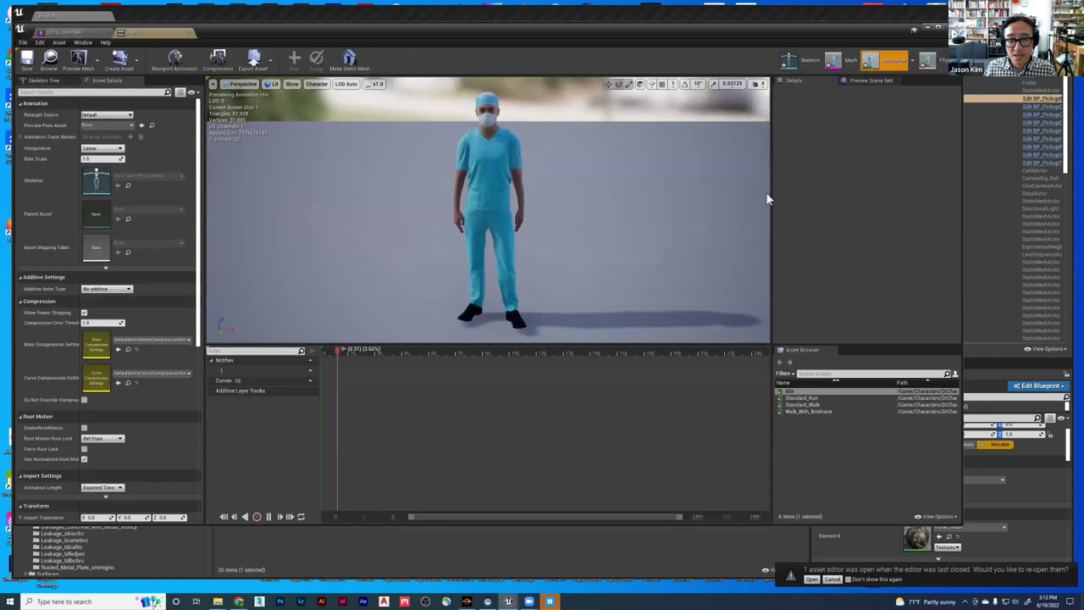
double_click(804, 399)
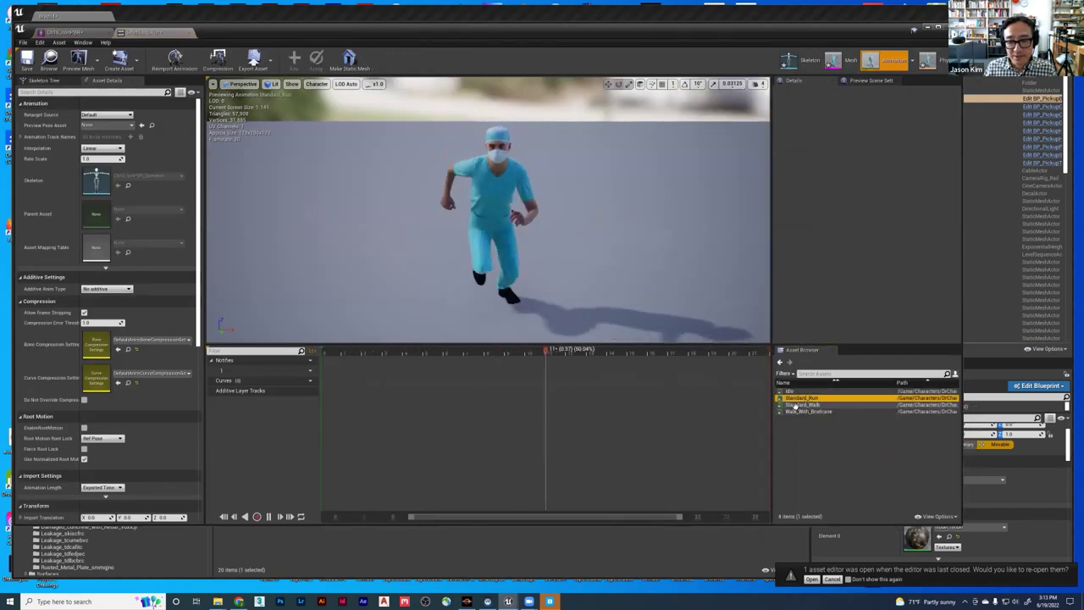
double_click(792, 405)
double_click(790, 412)
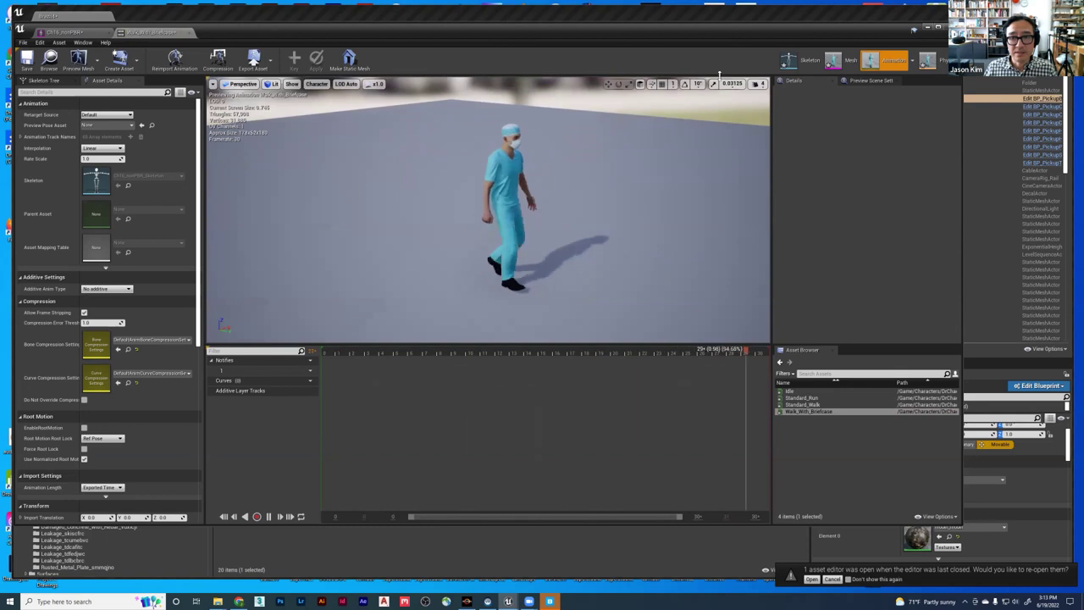
click(844, 66)
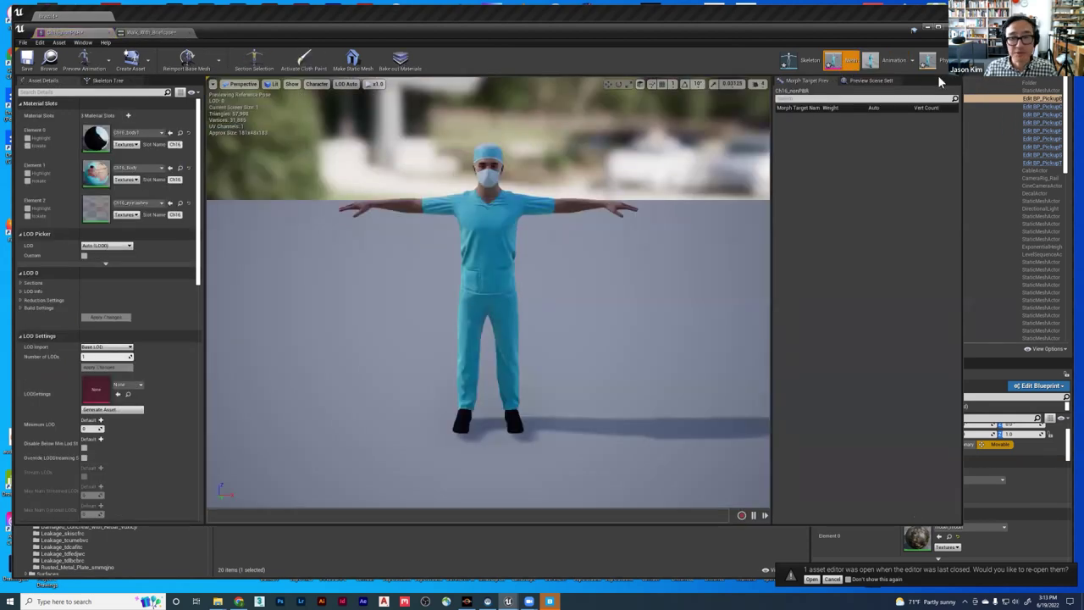
click(111, 33)
click(111, 33)
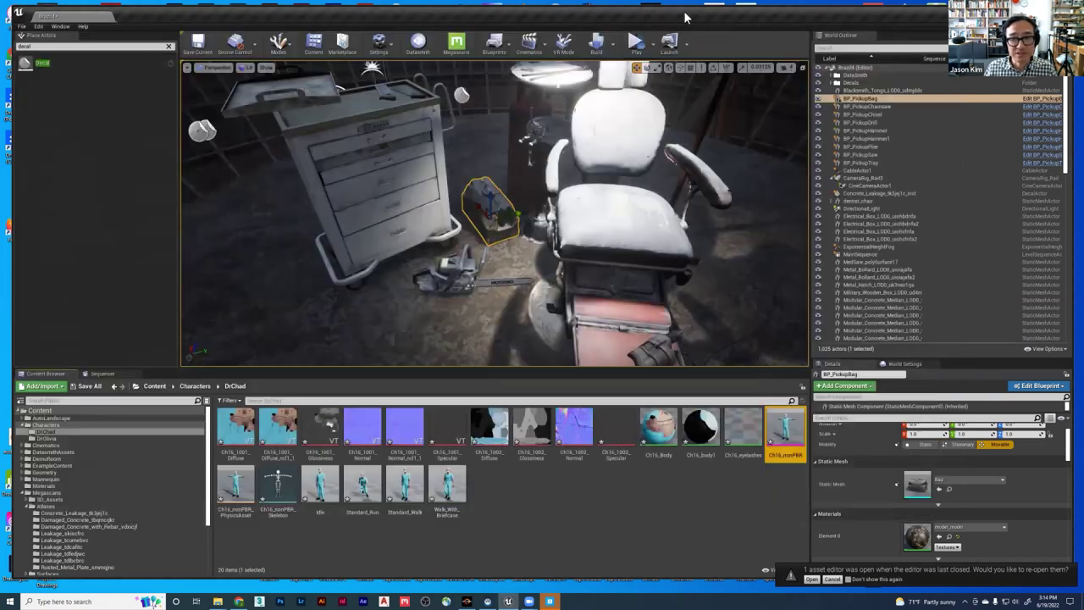
- Create a Blend Space 1D named BS_DrChad for Ch16_nonPBR_Skeleton in the DrChad folder and open it
click(525, 495)
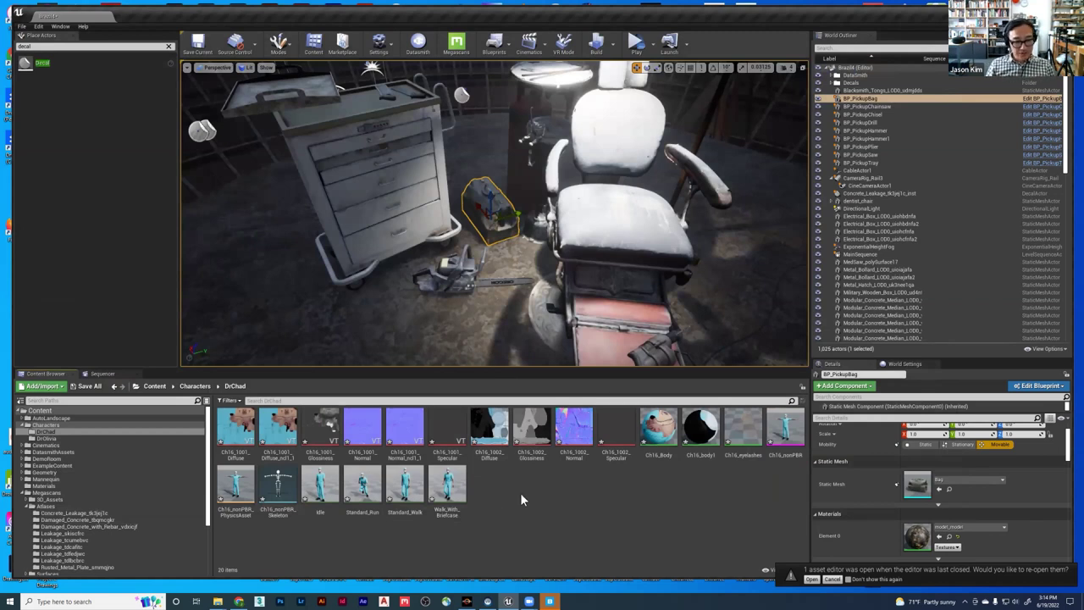
right_click(520, 492)
mouse_move(580, 378)
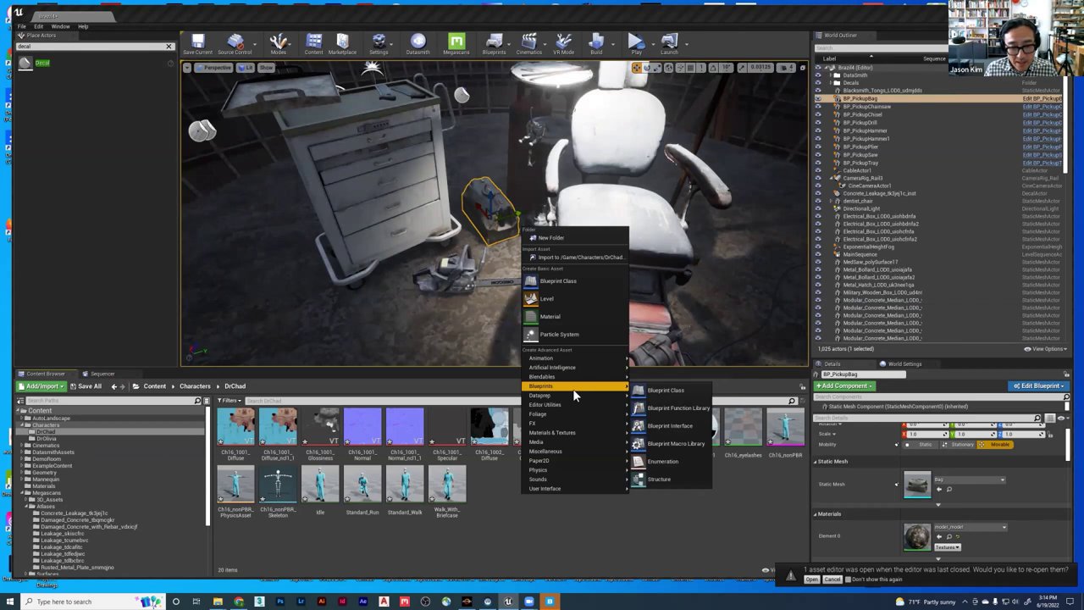
mouse_move(580, 358)
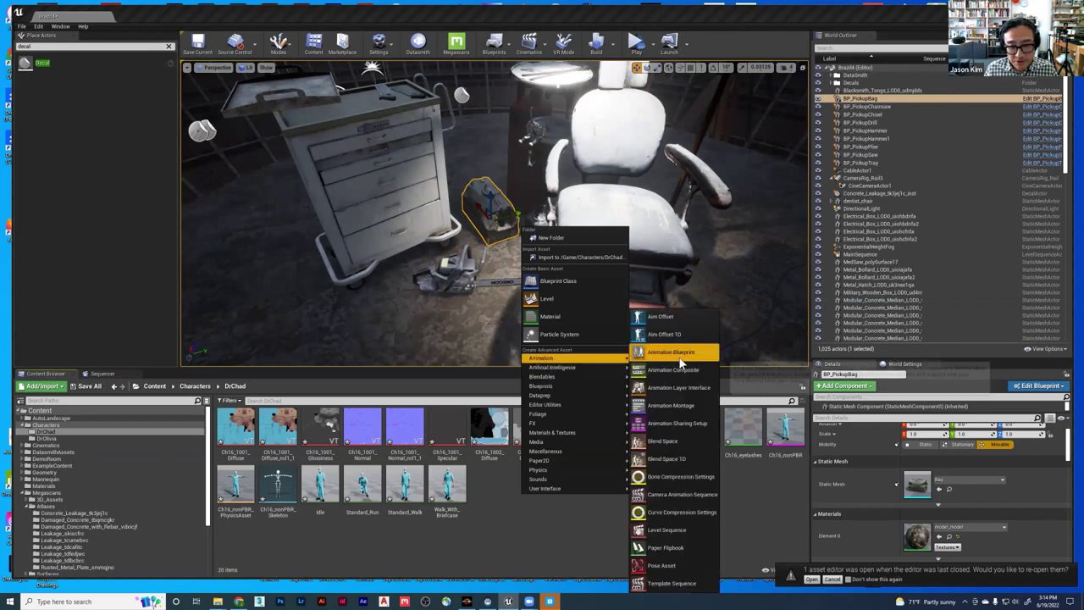
click(659, 460)
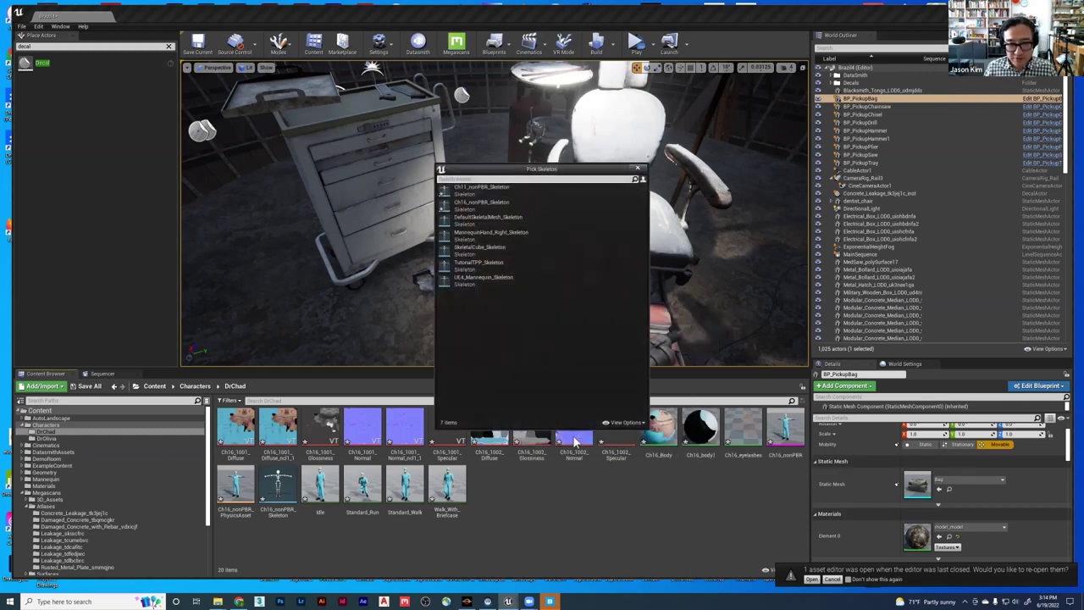
click(495, 206)
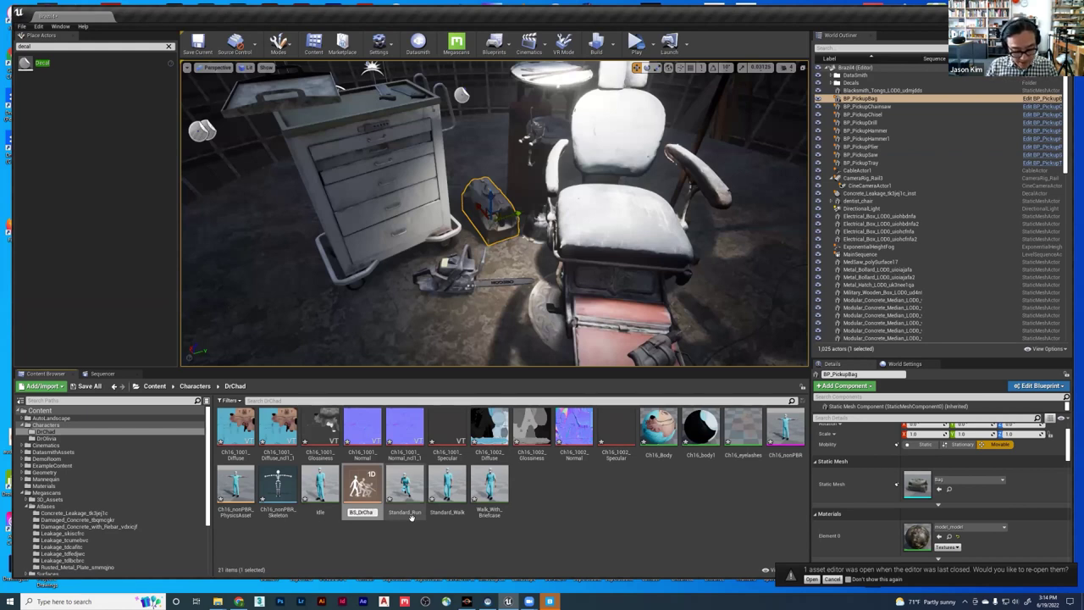
key(Return)
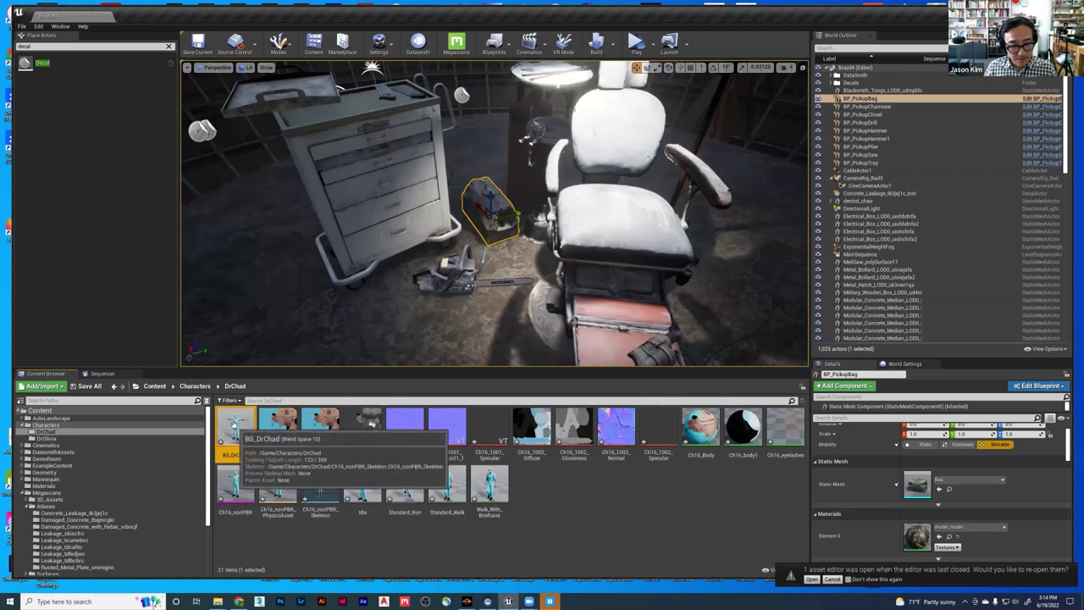
double_click(235, 424)
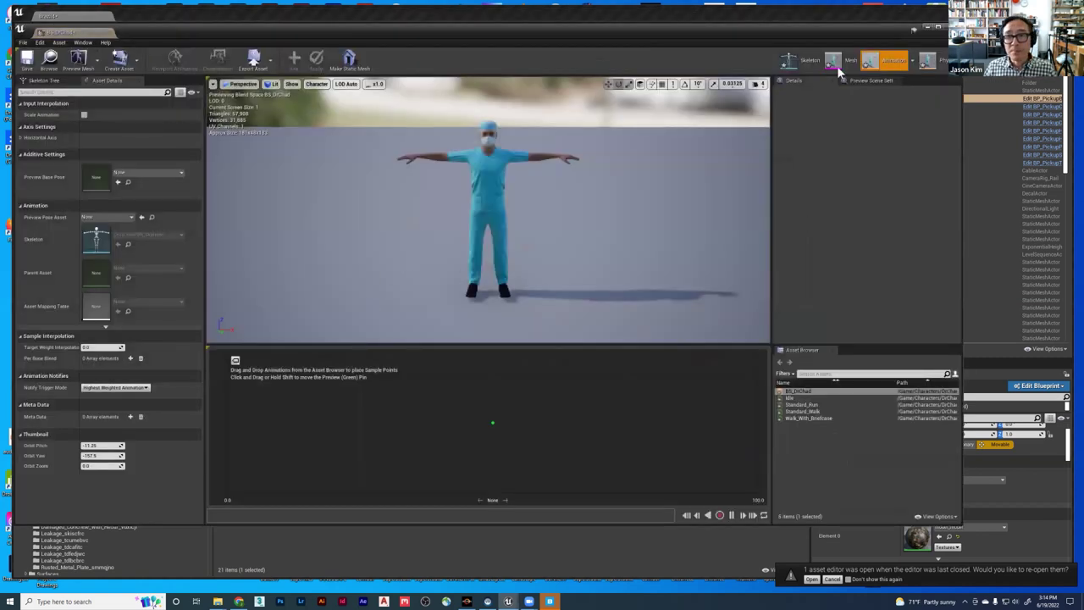
- Examine the character's skeleton, mesh and physics asset views, and return to the blend space in the animation view
click(806, 64)
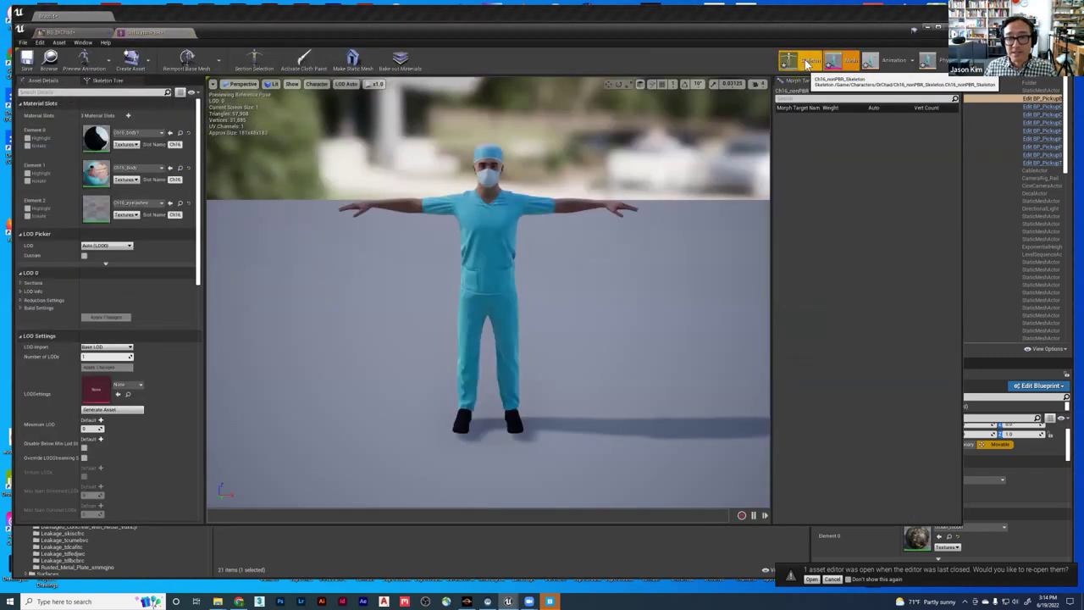
click(815, 65)
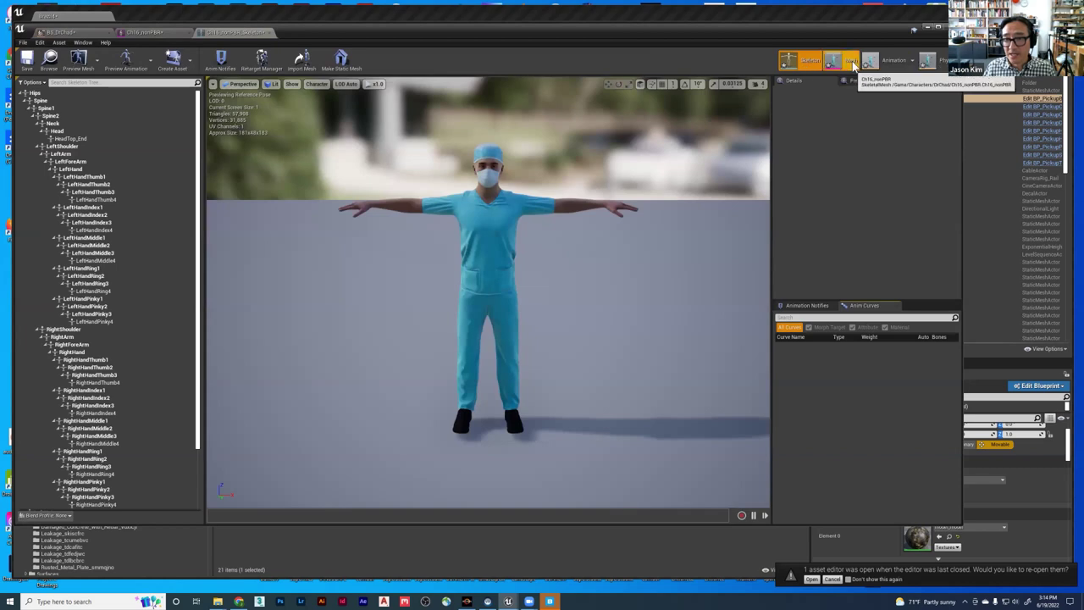
click(843, 62)
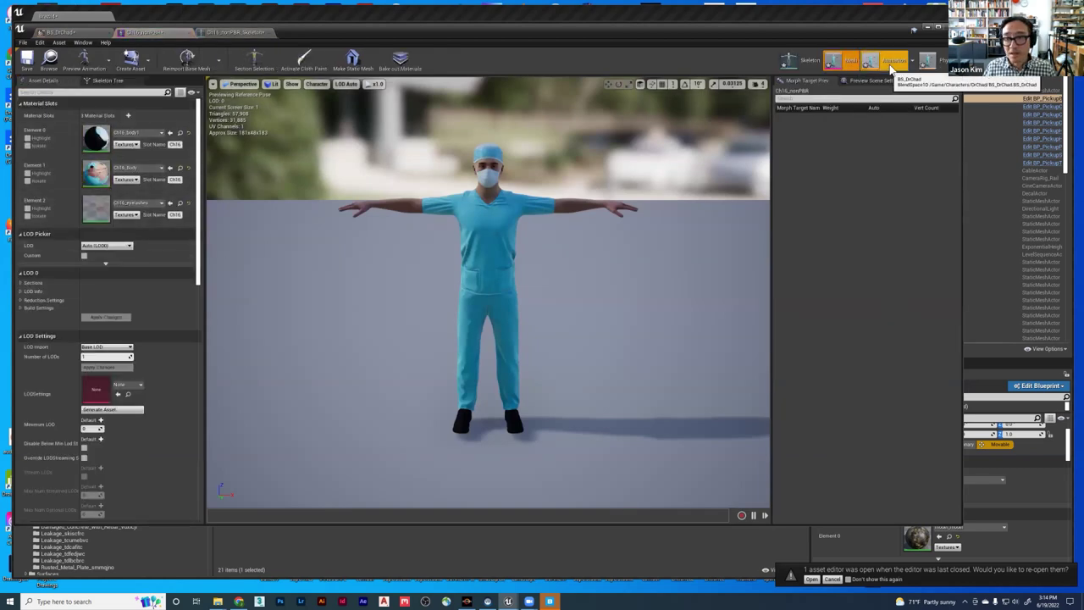
click(893, 62)
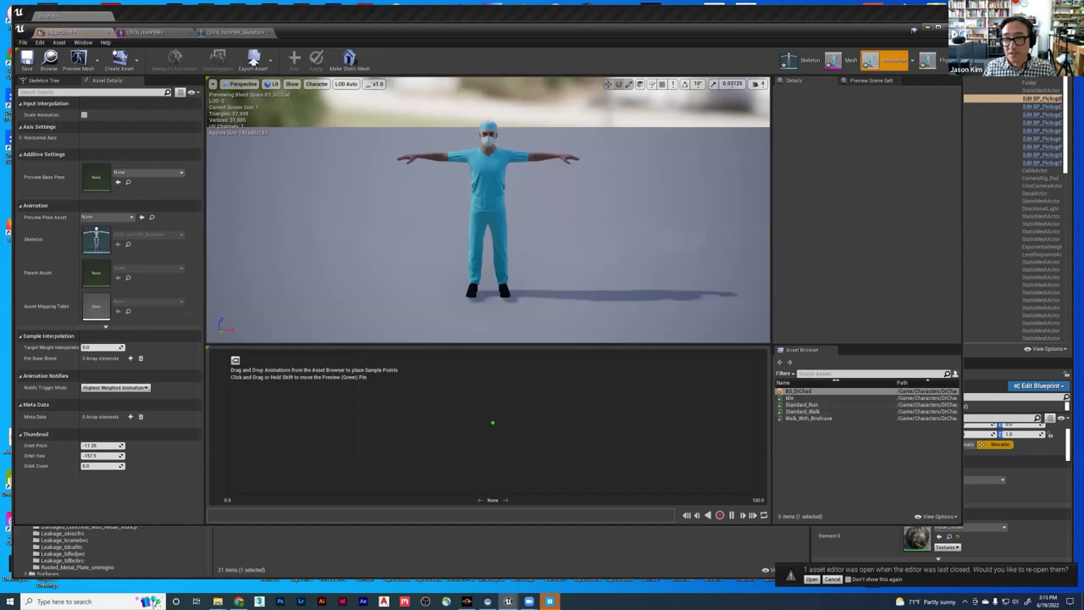
click(938, 61)
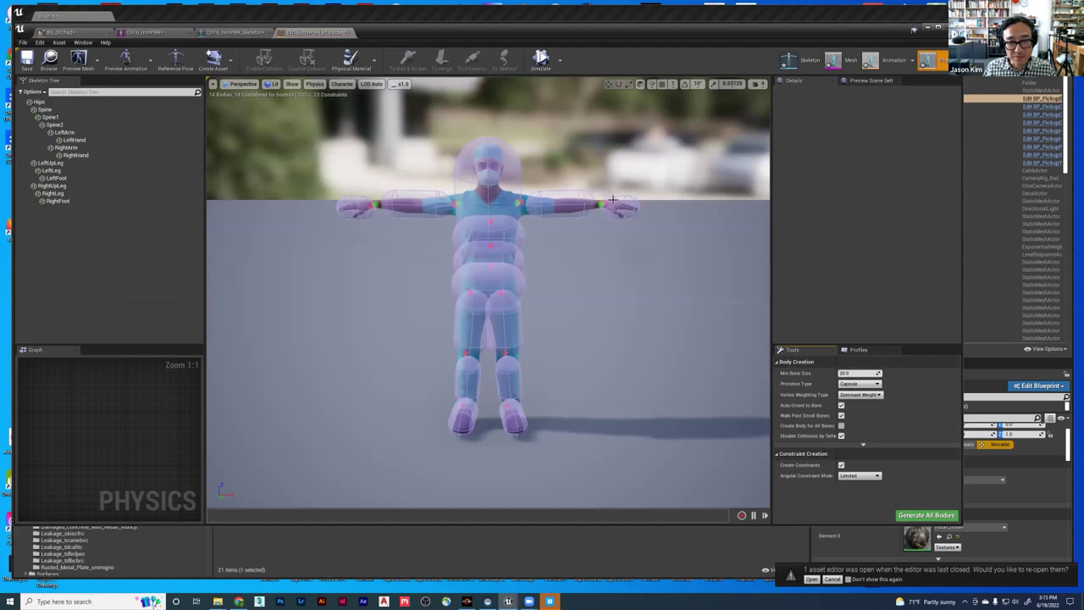
click(895, 62)
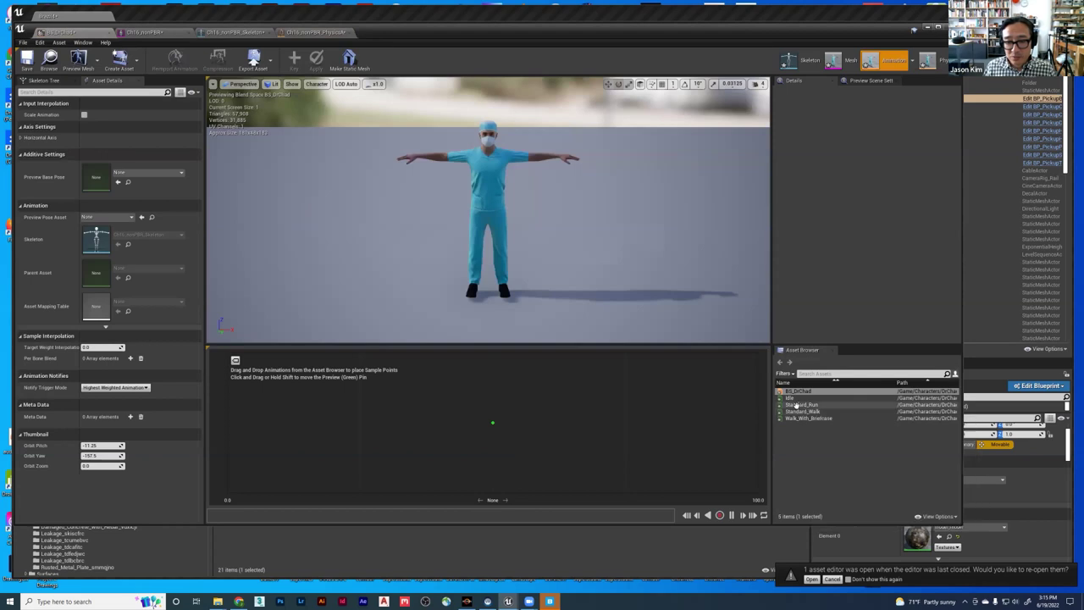
- Place Idle at the start, Standard_Walk at the middle and Standard_Run at the end of the blend axis, and preview the middle sample
drag(790, 398, 246, 422)
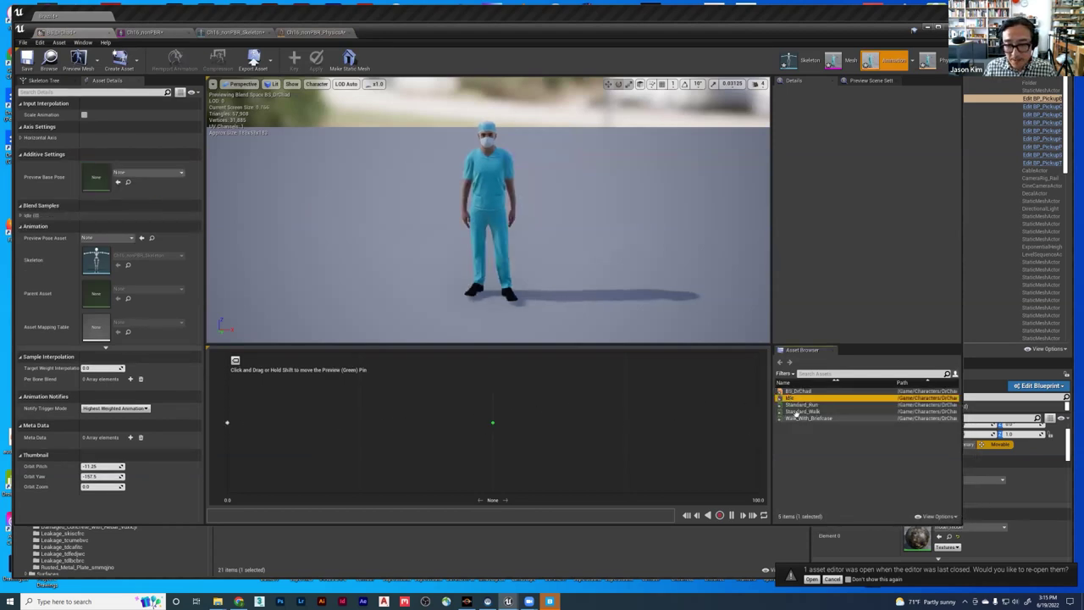
drag(800, 411, 542, 427)
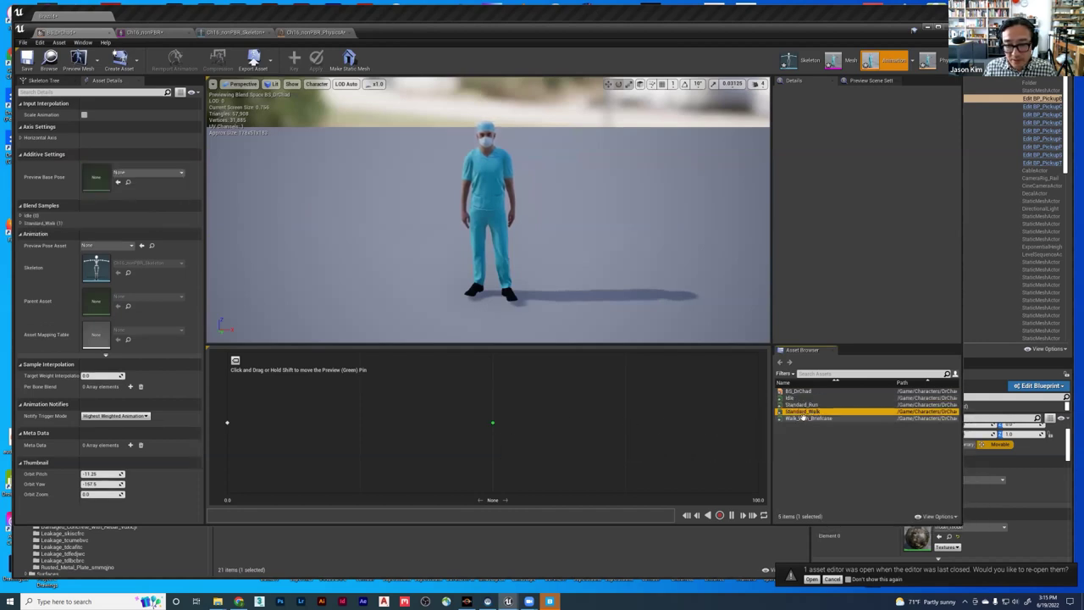
drag(802, 407, 491, 426)
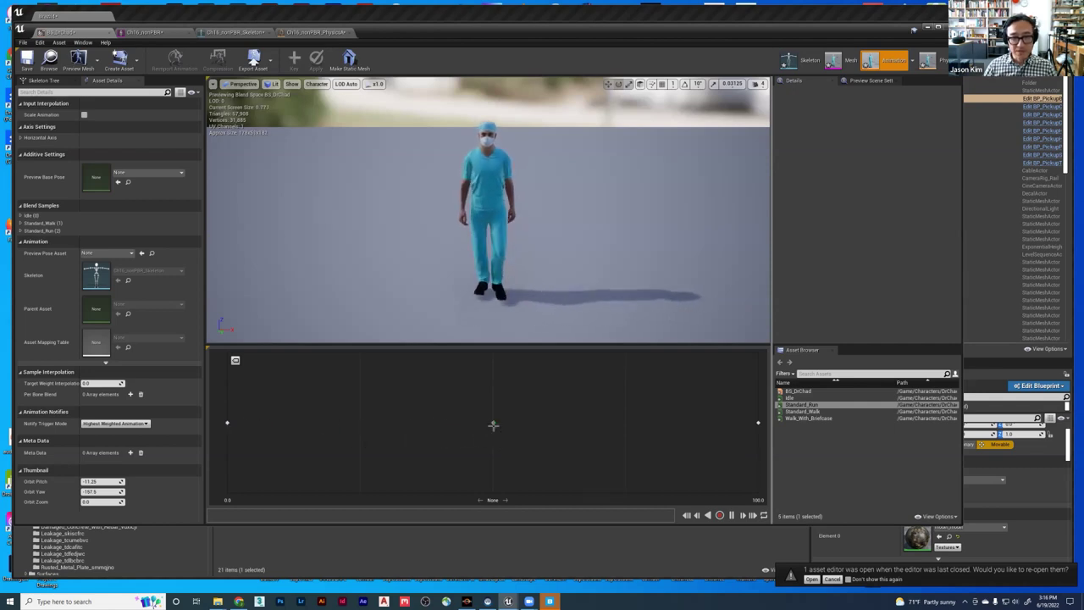
mouse_move(493, 425)
mouse_down()
mouse_move(757, 423)
mouse_move(492, 423)
mouse_up()
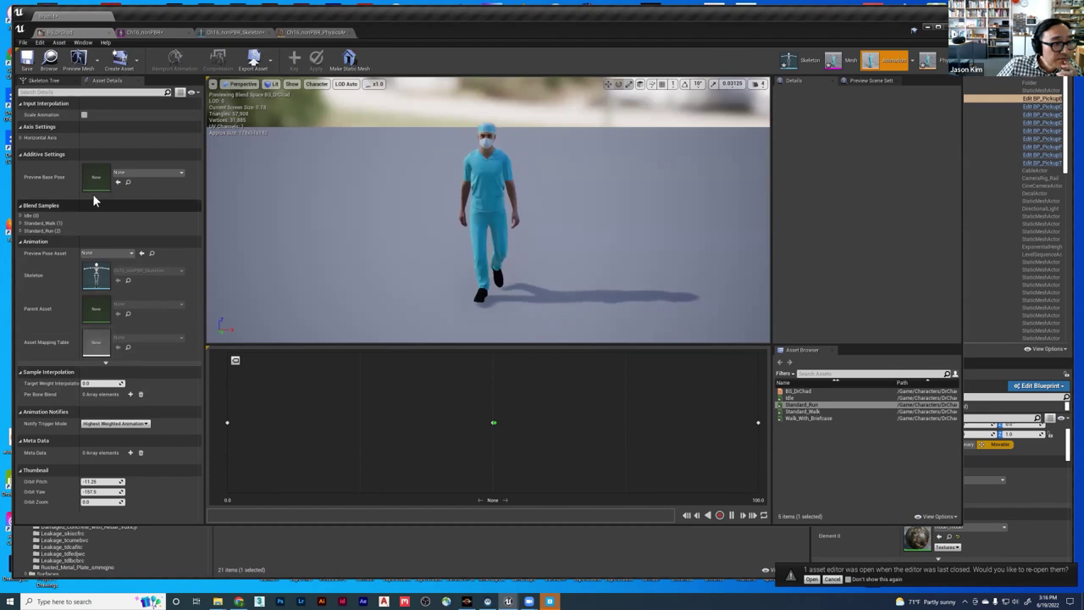
- Name the blend space's horizontal axis Speed, set its maximum value to 600, and preview the blend along it
click(26, 137)
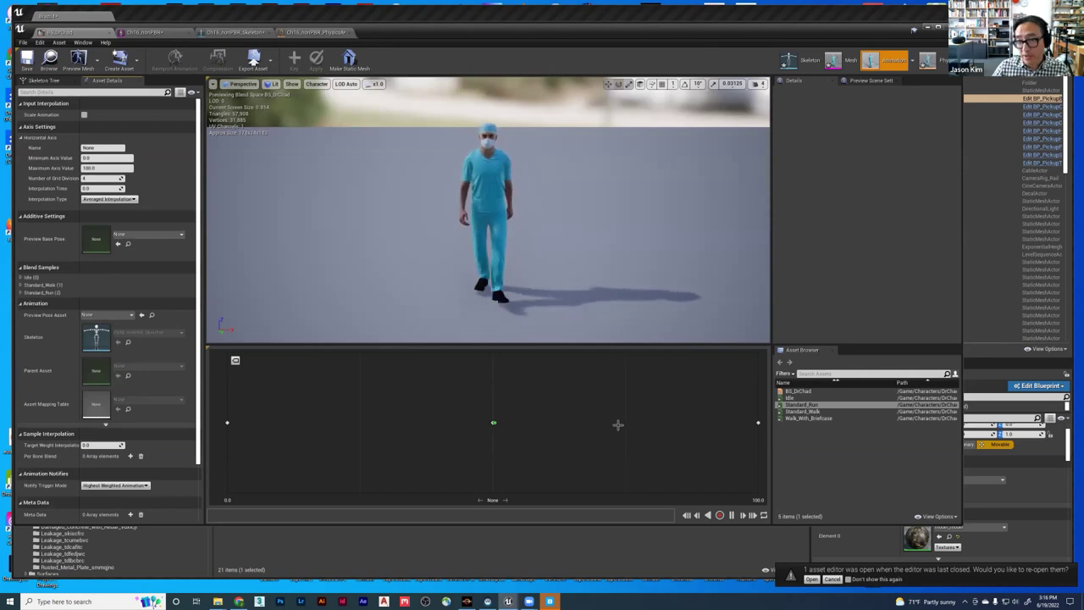
click(95, 148)
text(Speed)
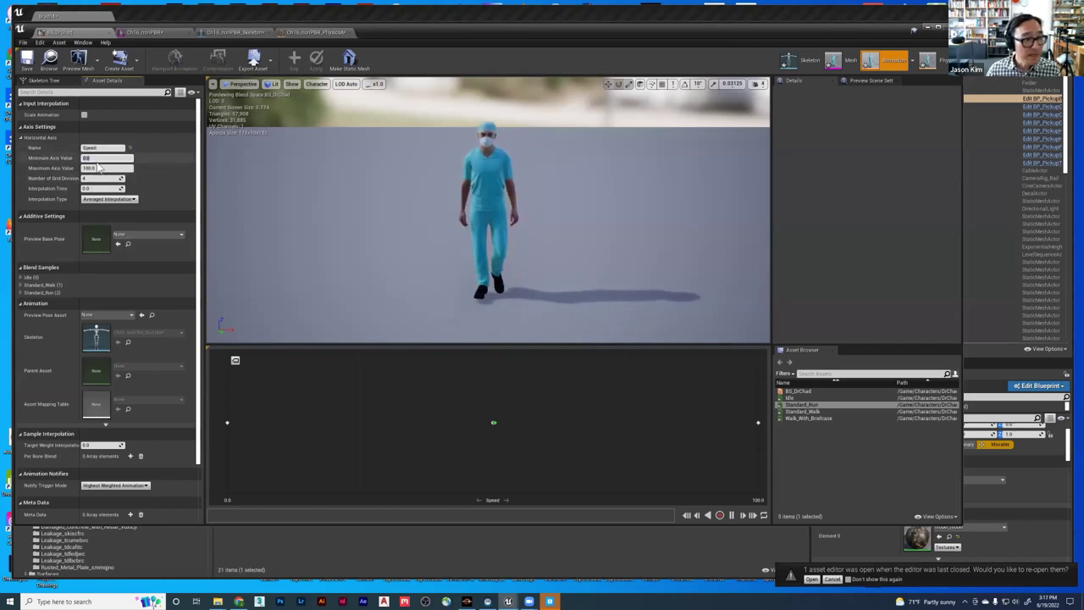
key(Tab)
key(Tab)
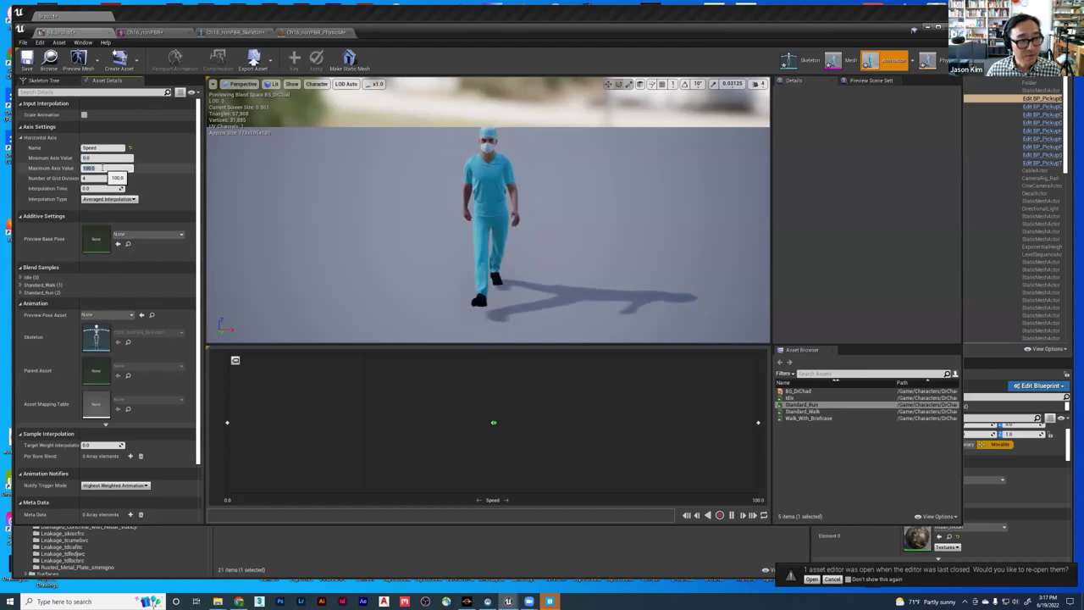
text(600)
key(Tab)
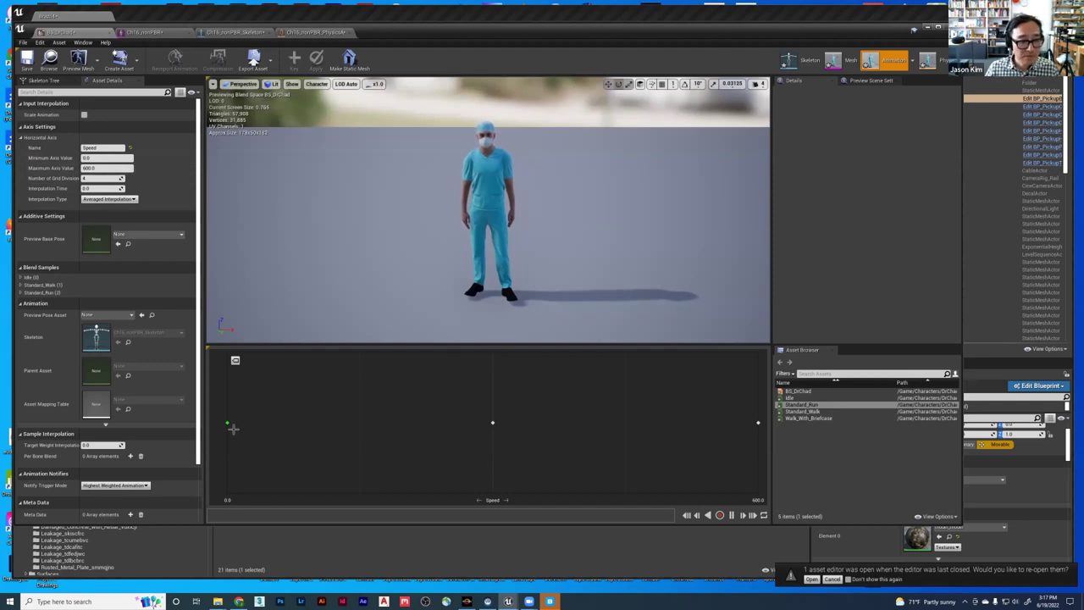
key(shift)
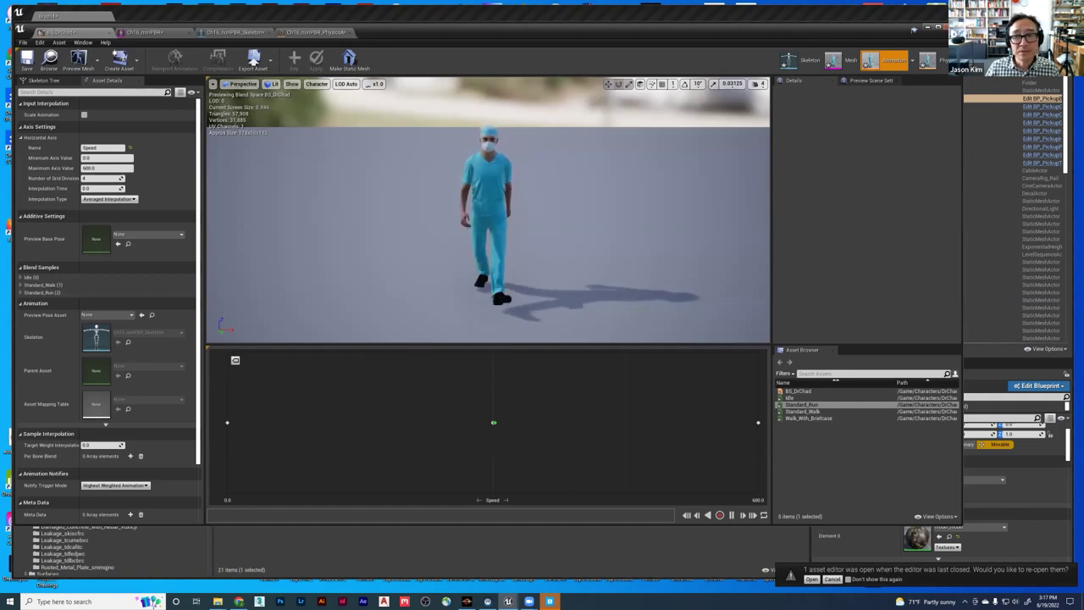
click(928, 27)
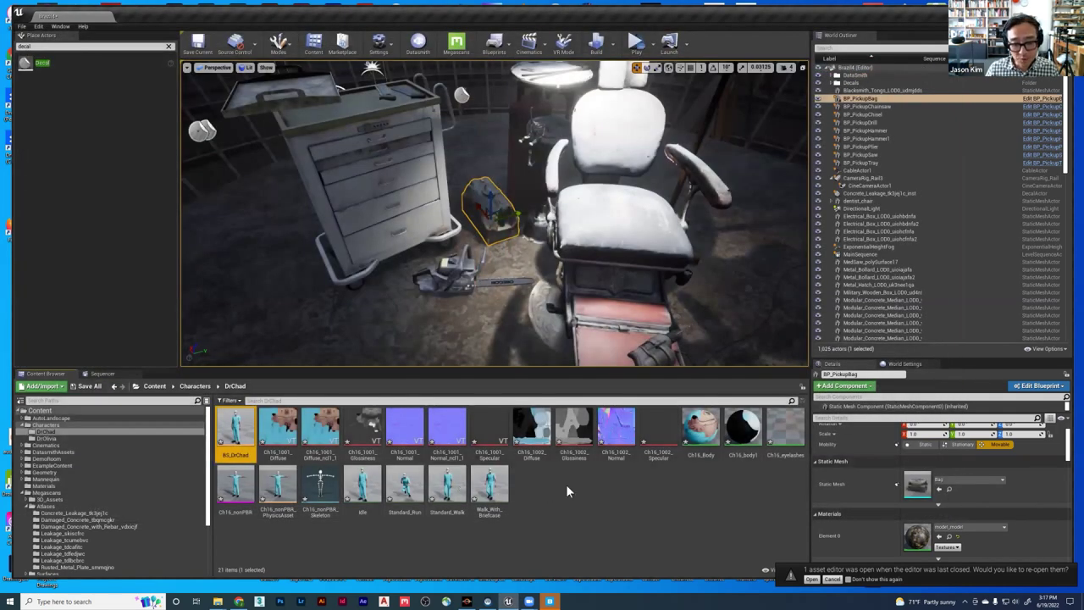
- Create an Animation Blueprint named AnimBP_DrChad targeting Ch16_nonPBR_Skeleton in the DrChad folder
right_click(549, 491)
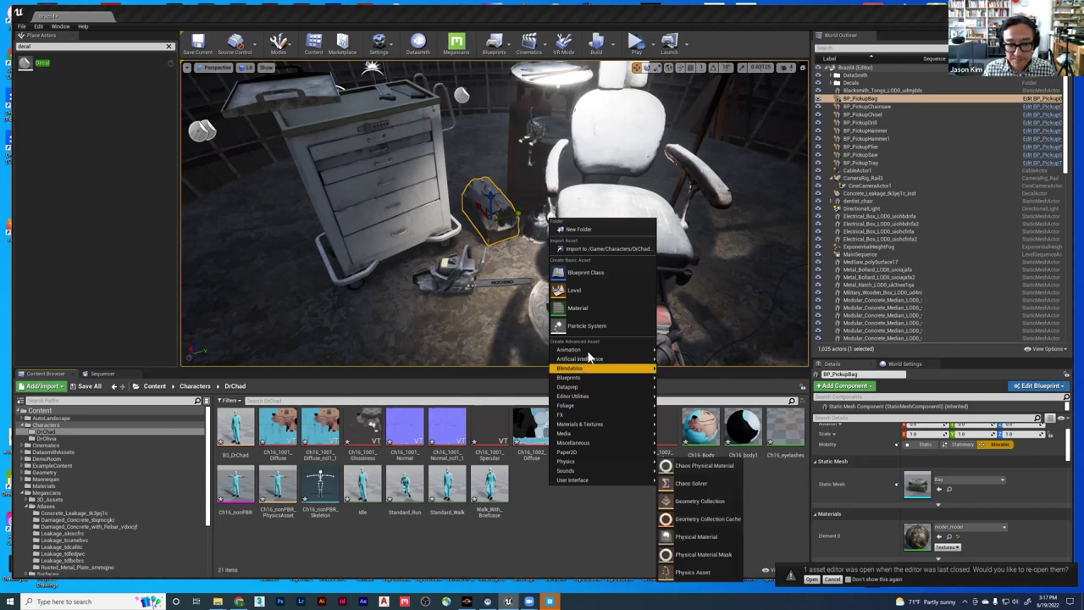
mouse_move(593, 358)
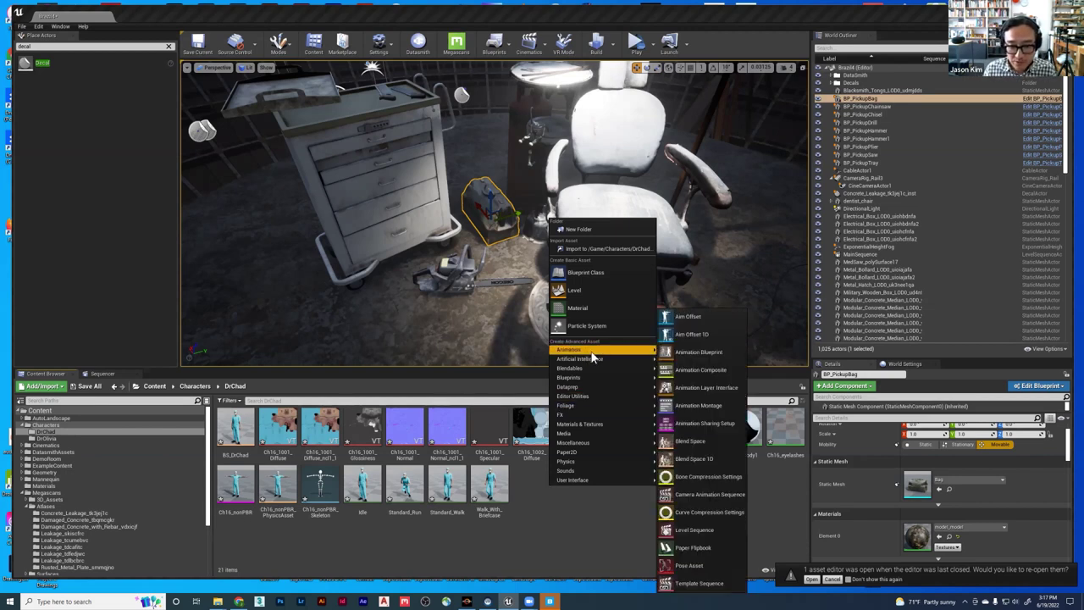
click(709, 351)
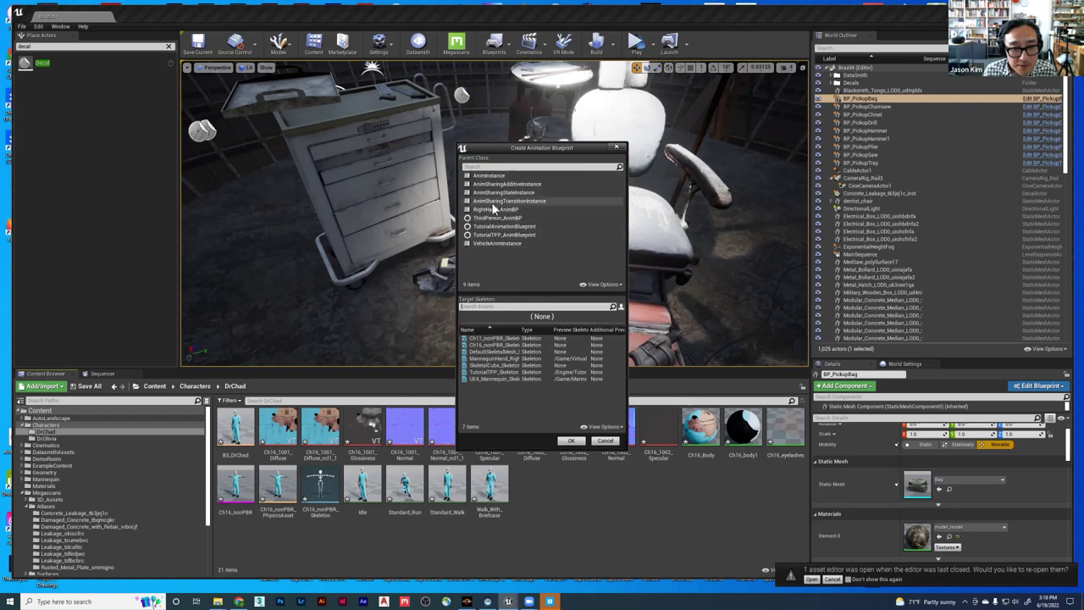
click(474, 345)
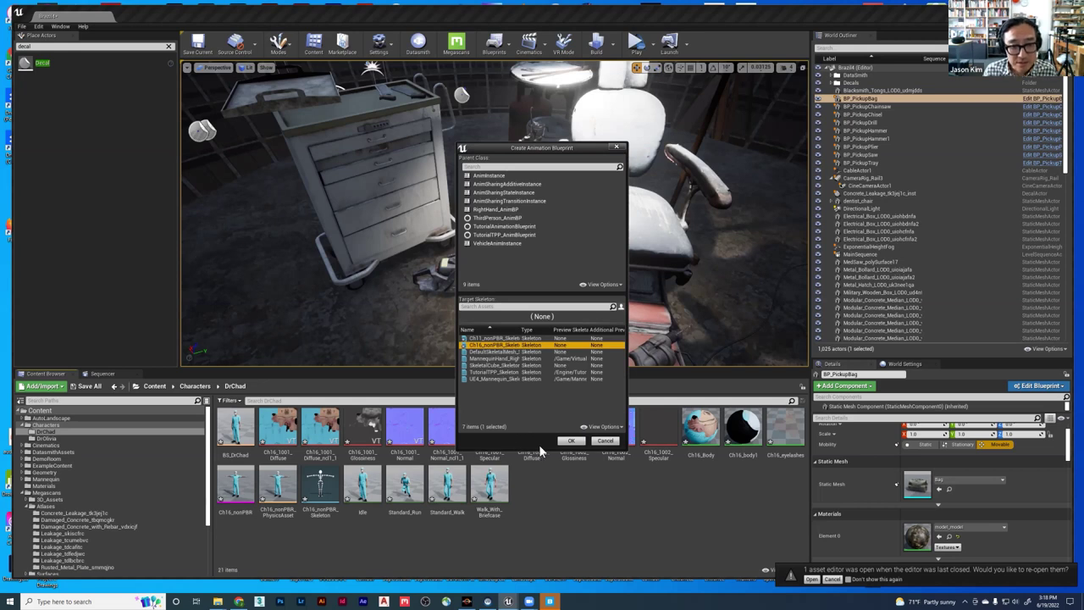
click(572, 442)
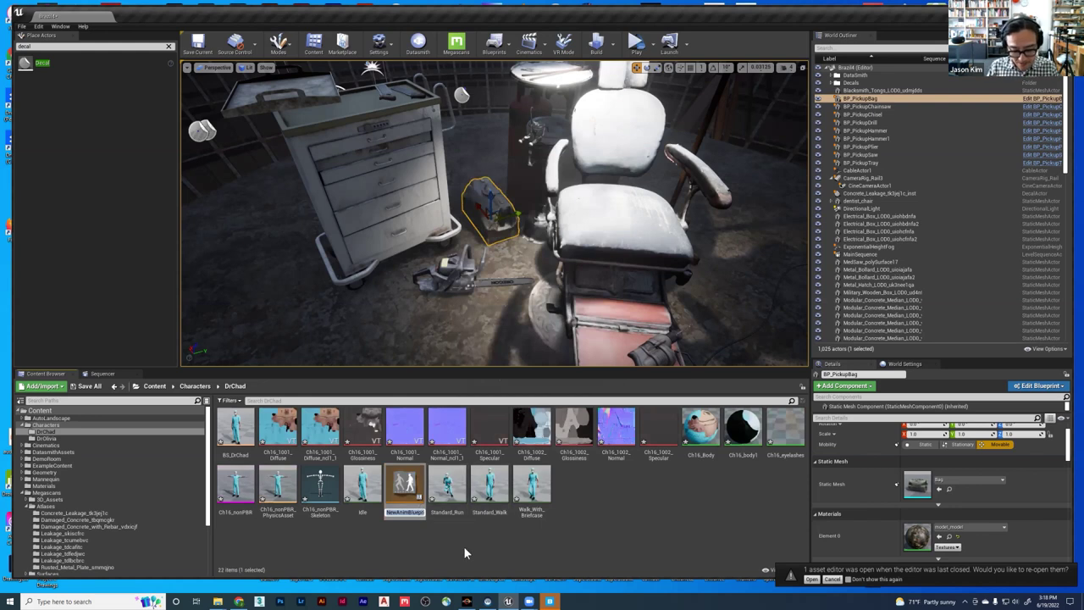
text(AnimBP_DrChad)
key(Return)
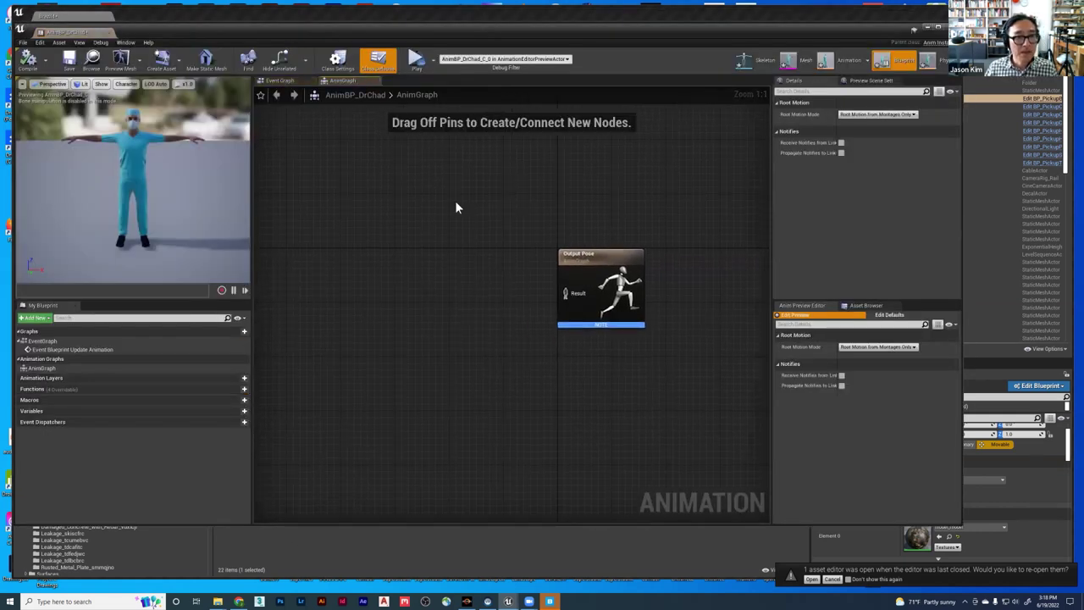
- Add a new state machine feeding the Output Pose's Result in the AnimGraph, align it with the pose node, and open it
right_drag(570, 281, 600, 293)
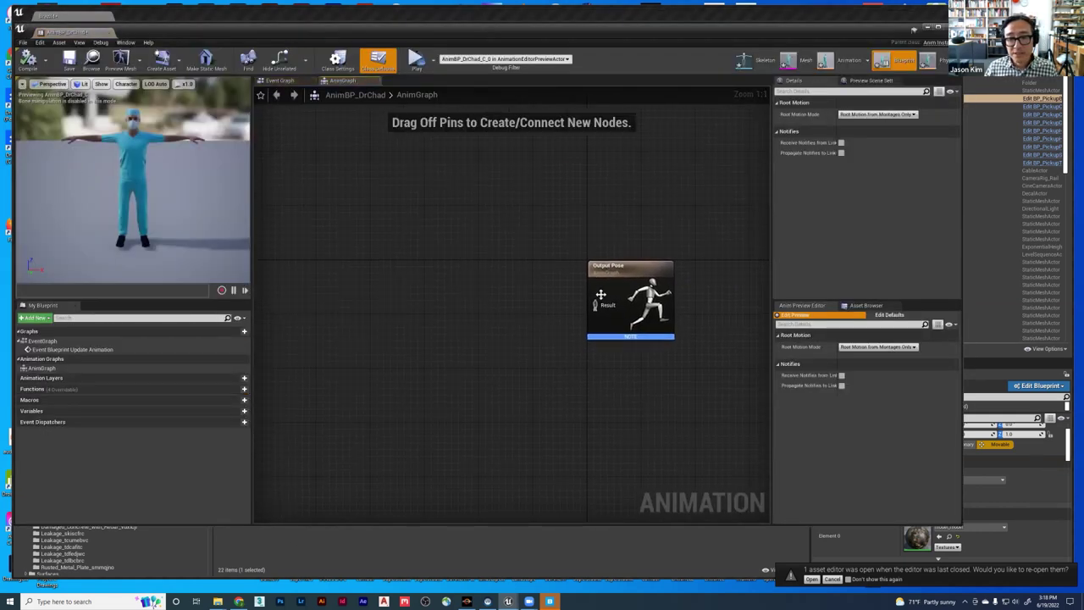
click(609, 277)
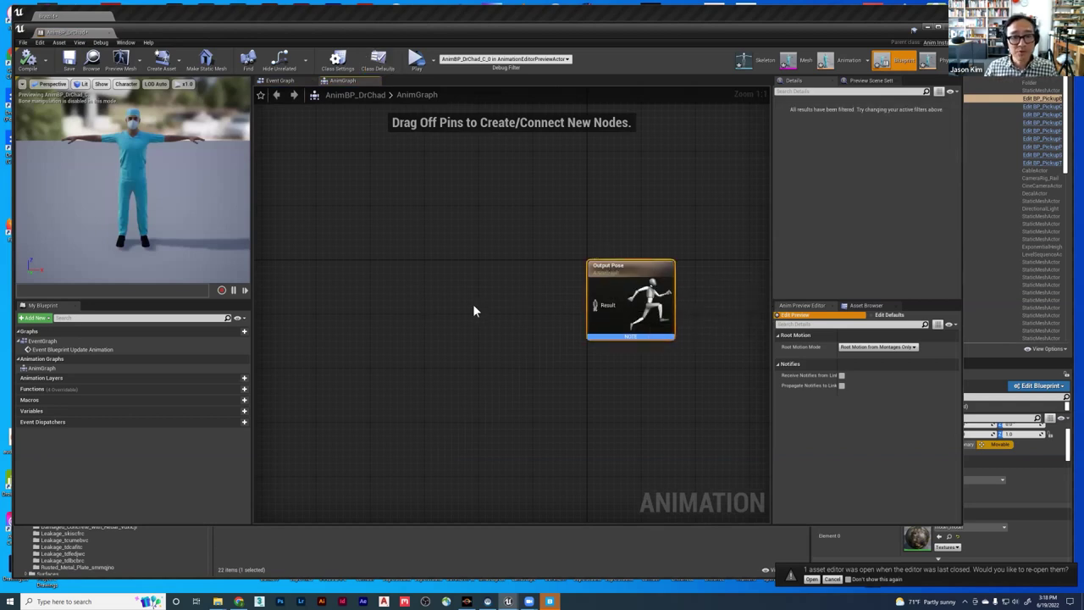
drag(594, 304, 444, 315)
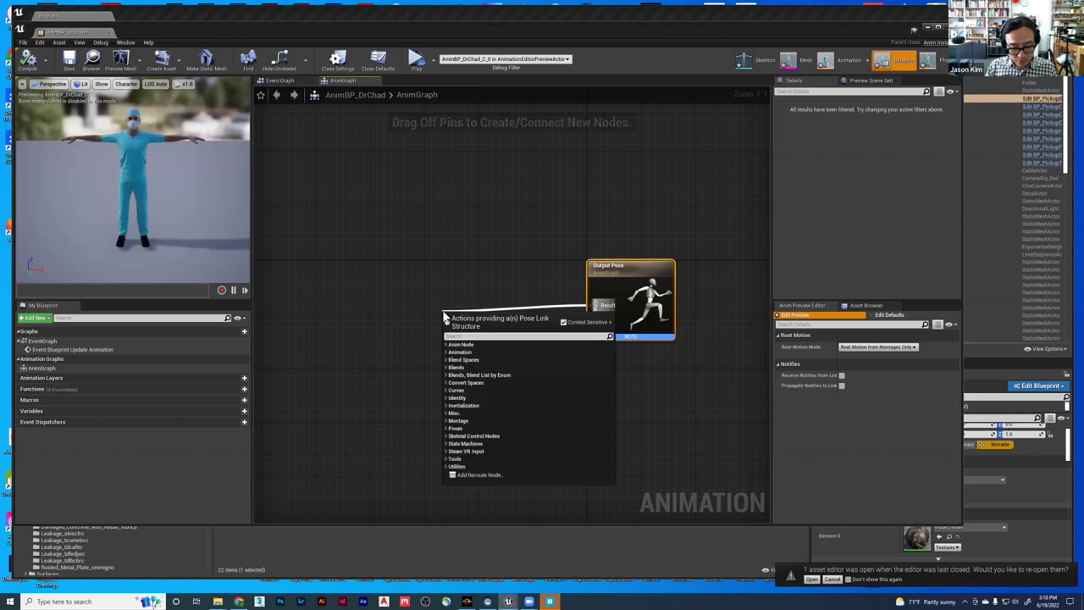
text(new)
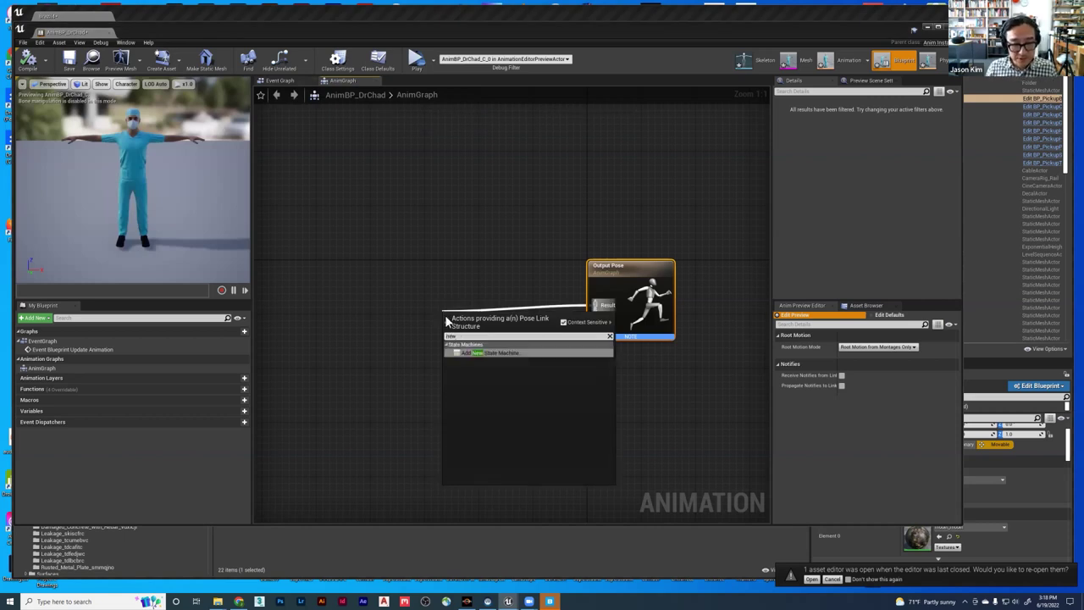
click(503, 357)
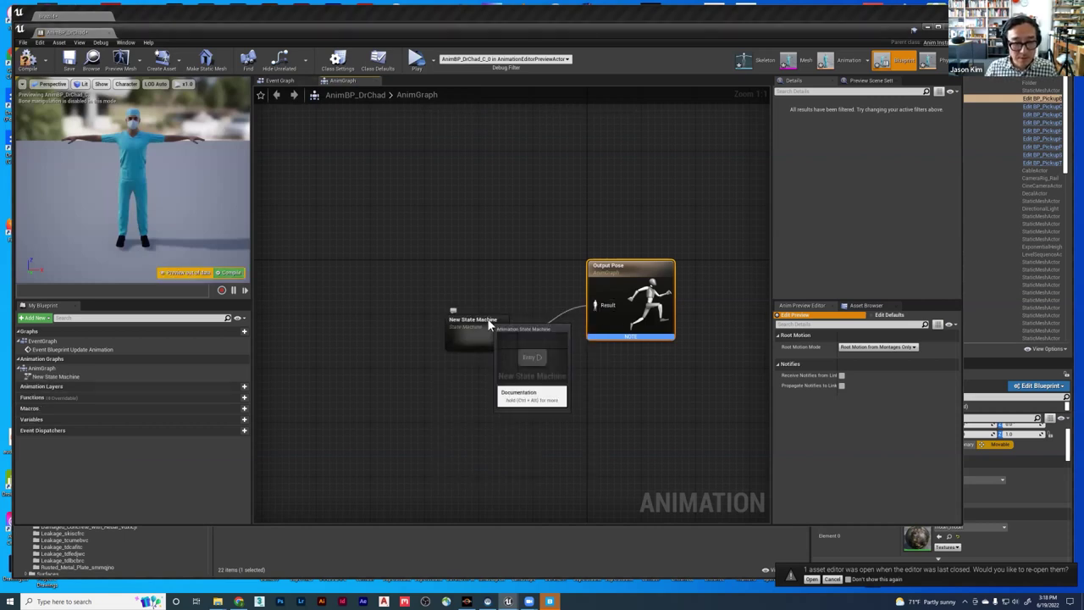
drag(478, 329, 475, 307)
double_click(475, 312)
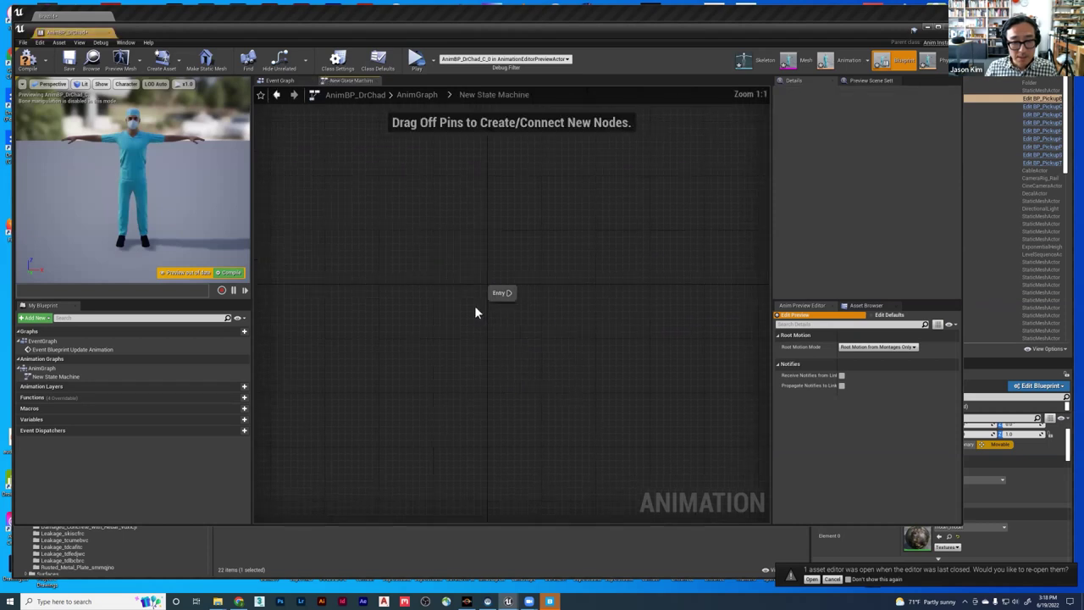
- Try the Idle animation as the state entered from Entry, and delete that state
right_drag(590, 322, 469, 323)
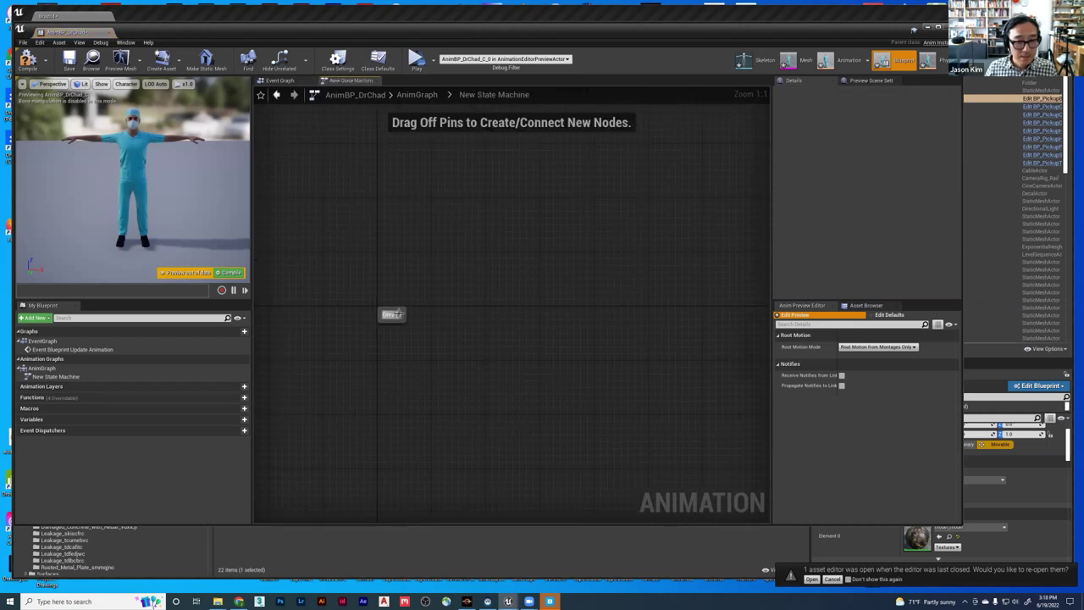
click(865, 306)
drag(495, 311, 511, 320)
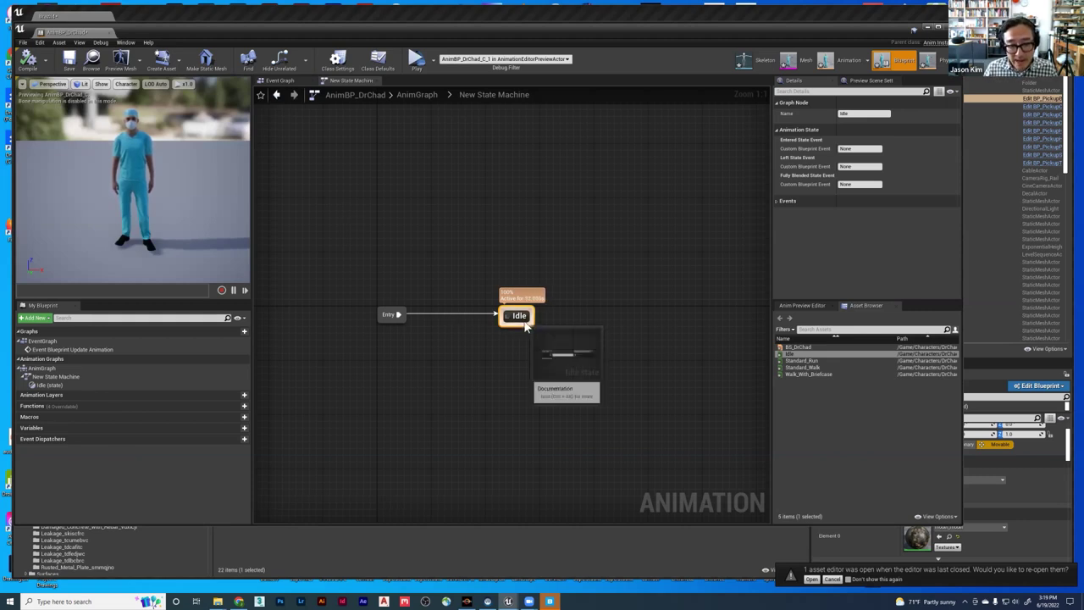
key(Delete)
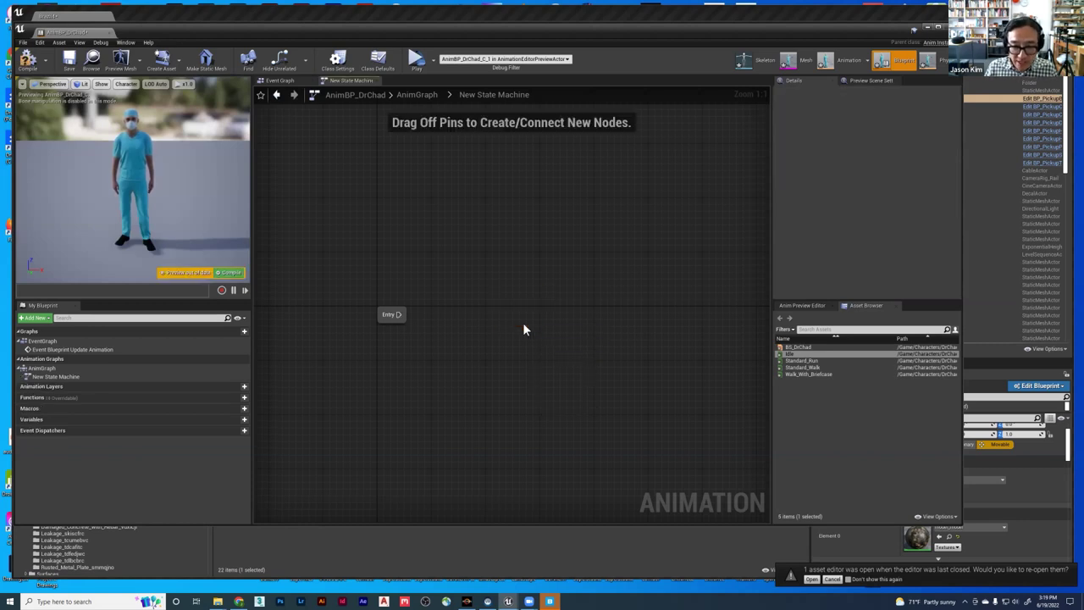
- Add the BS_DrChad blend space as a state in the state machine and connect Entry to it
click(790, 347)
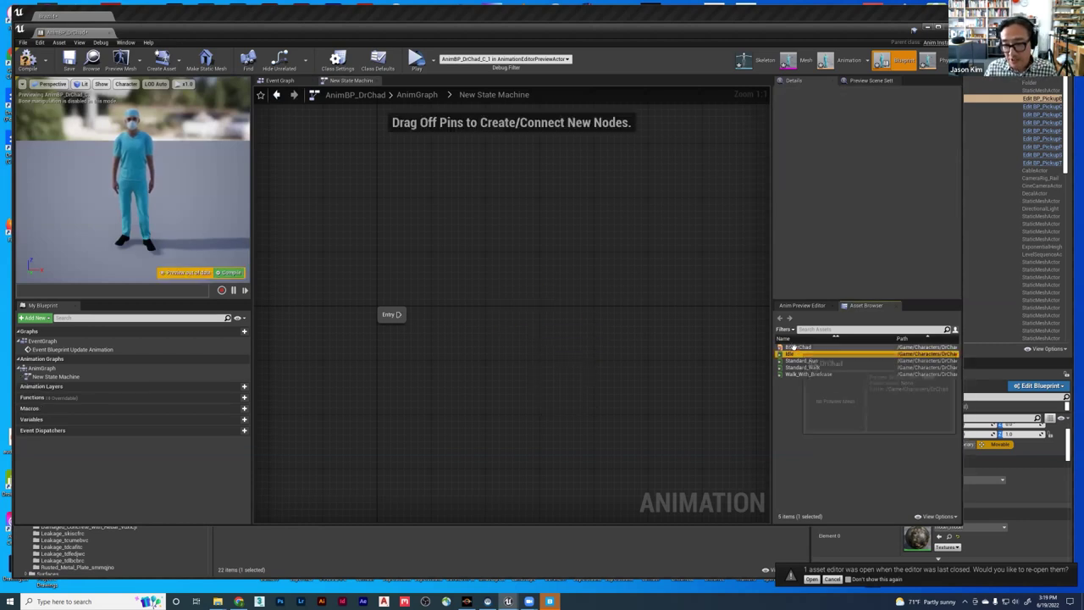
drag(790, 347, 535, 356)
drag(395, 314, 486, 322)
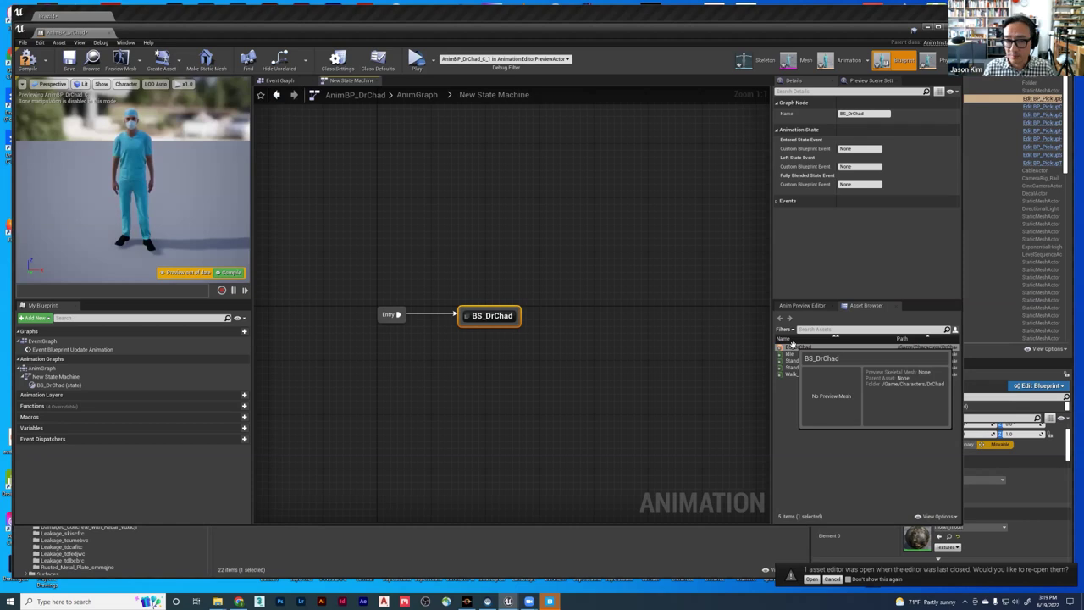
- Open the BS_DrChad state and line up its blend space player with the Output Animation Pose node
double_click(478, 317)
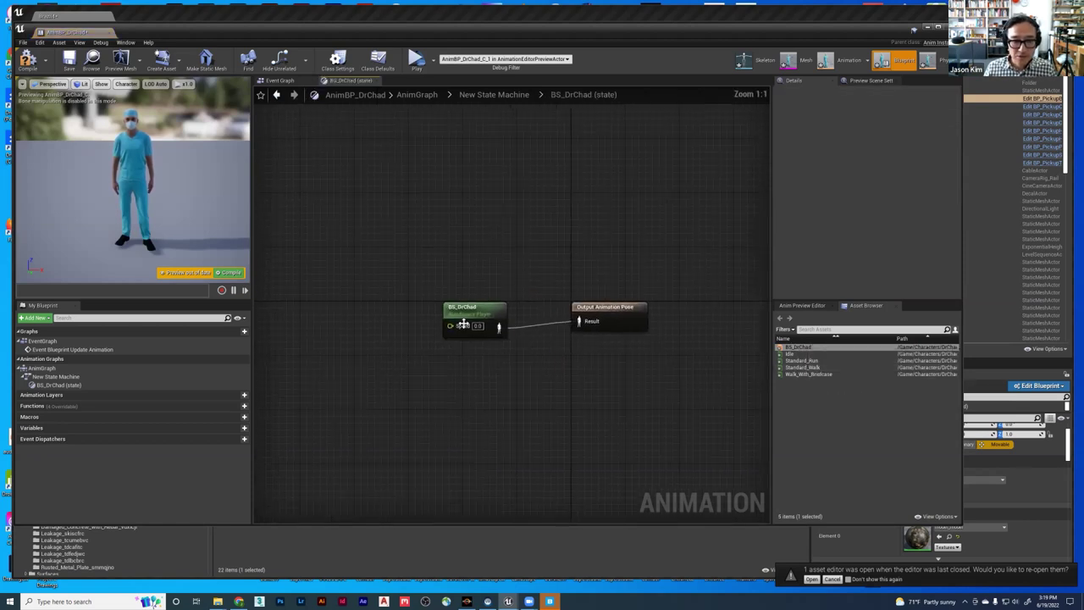
right_drag(515, 358, 484, 316)
click(454, 261)
drag(455, 260, 470, 261)
drag(591, 264, 574, 264)
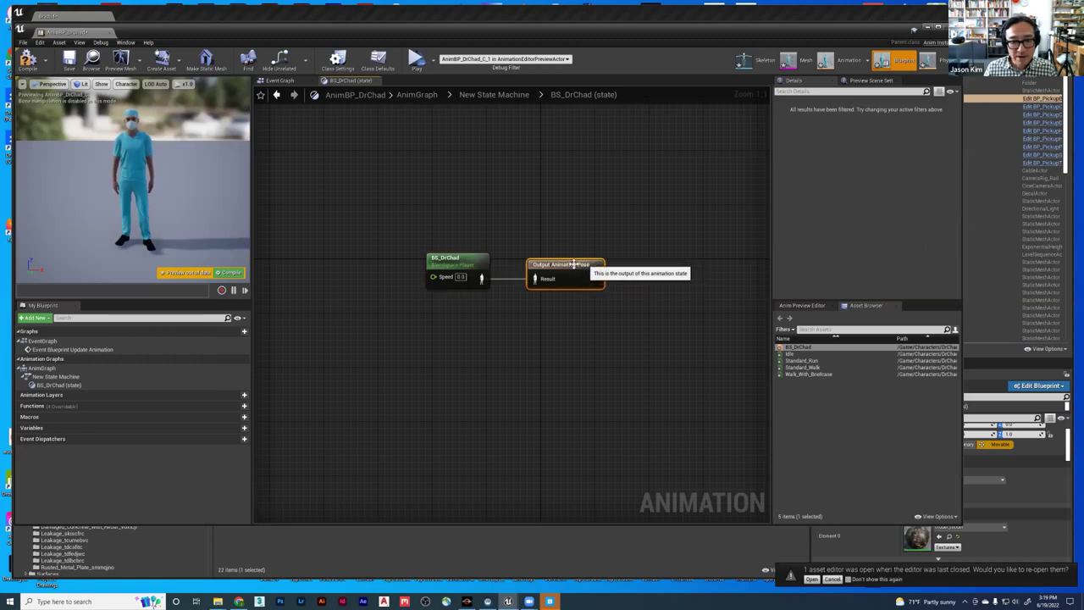
click(461, 258)
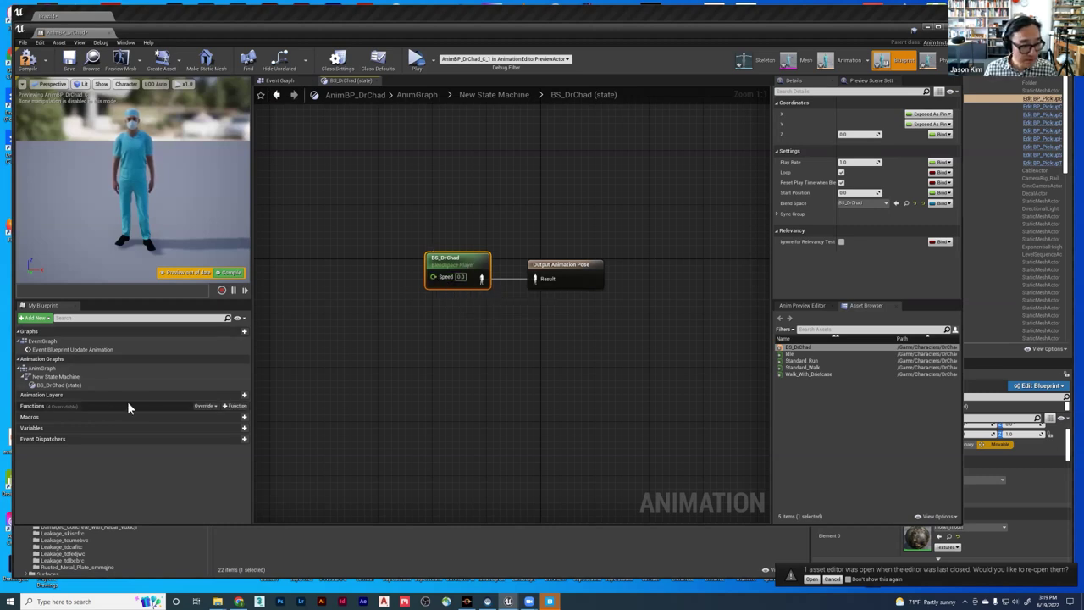
- Create a variable named Speed in the Animation Blueprint and set its type to Float
click(244, 427)
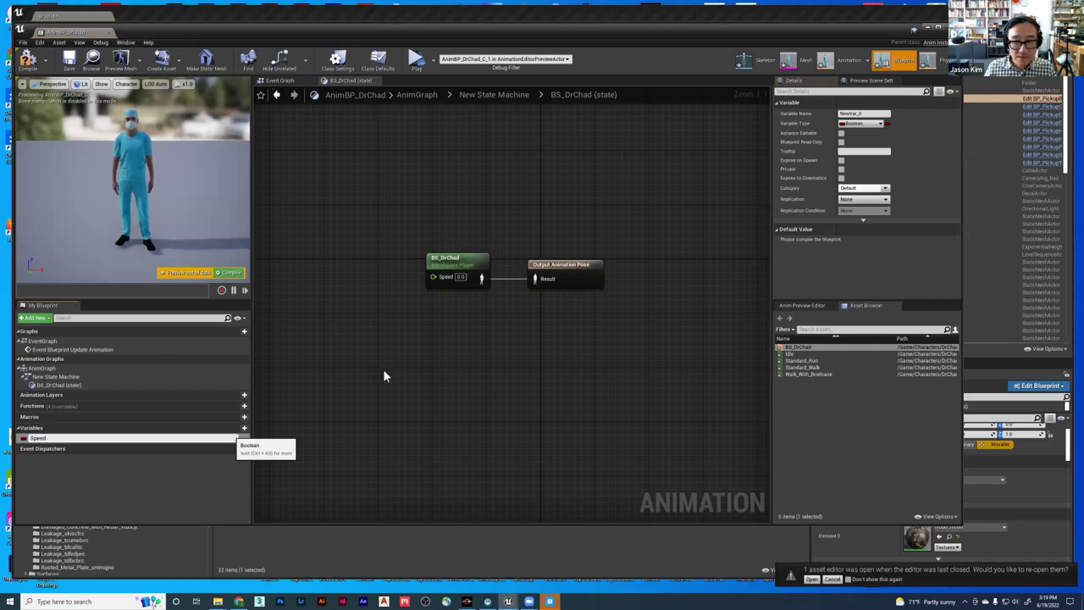
text(Speed)
key(Return)
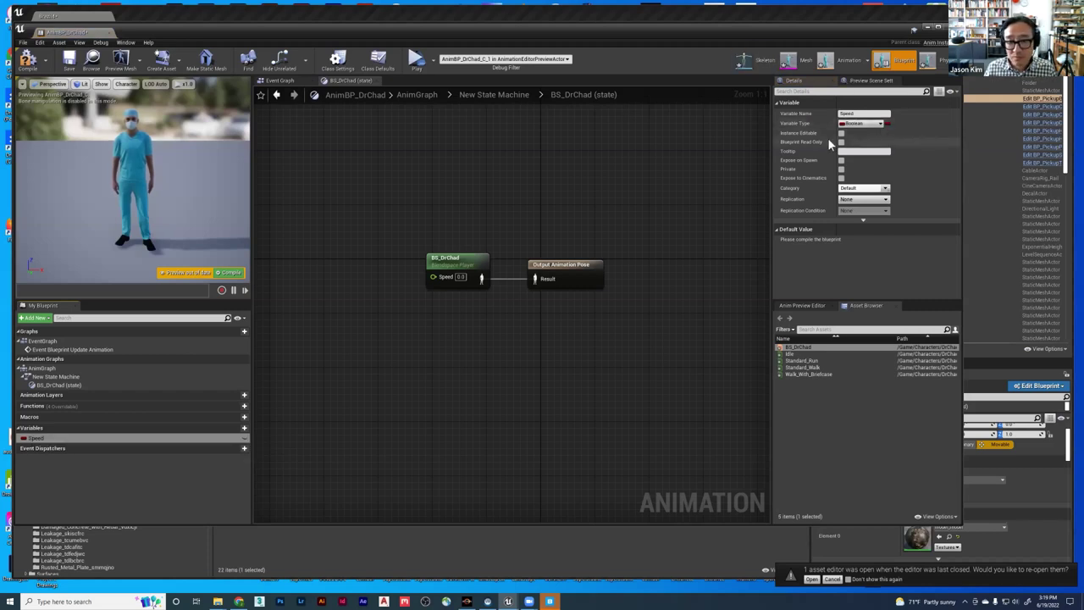
click(857, 124)
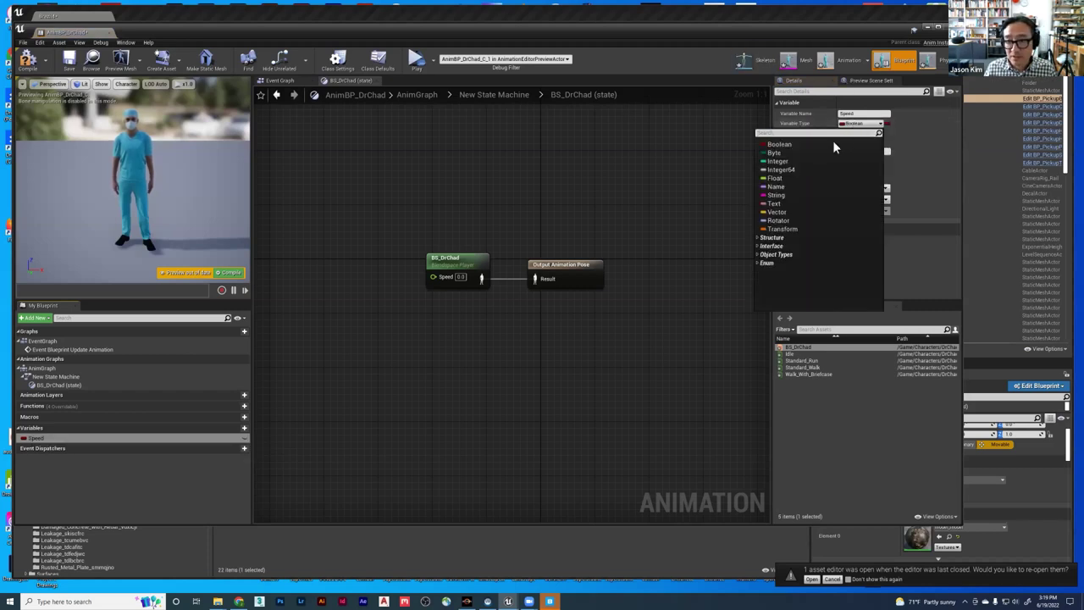
click(789, 180)
- Feed the Speed variable into the BS_DrChad node's Speed input, align the variable node, and compile the Animation Blueprint
drag(51, 438, 430, 276)
click(320, 307)
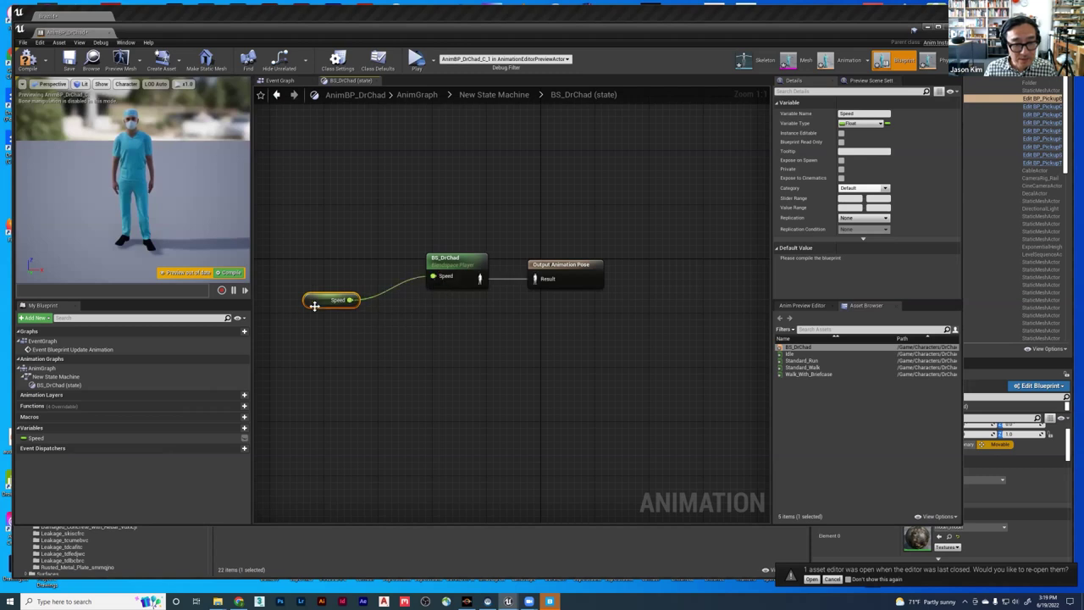
drag(338, 298, 359, 277)
click(453, 268)
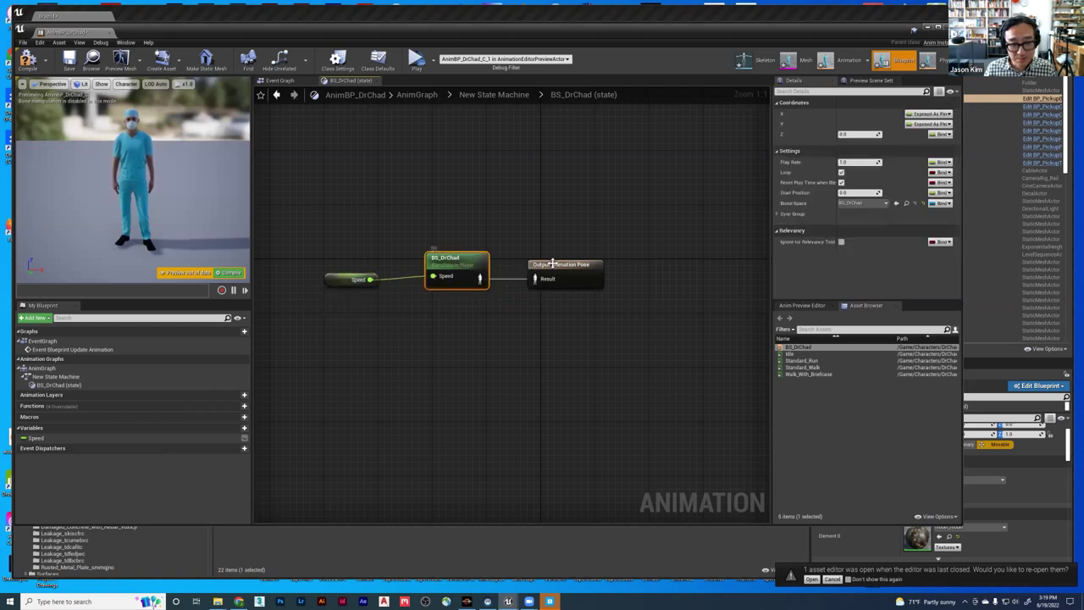
click(556, 265)
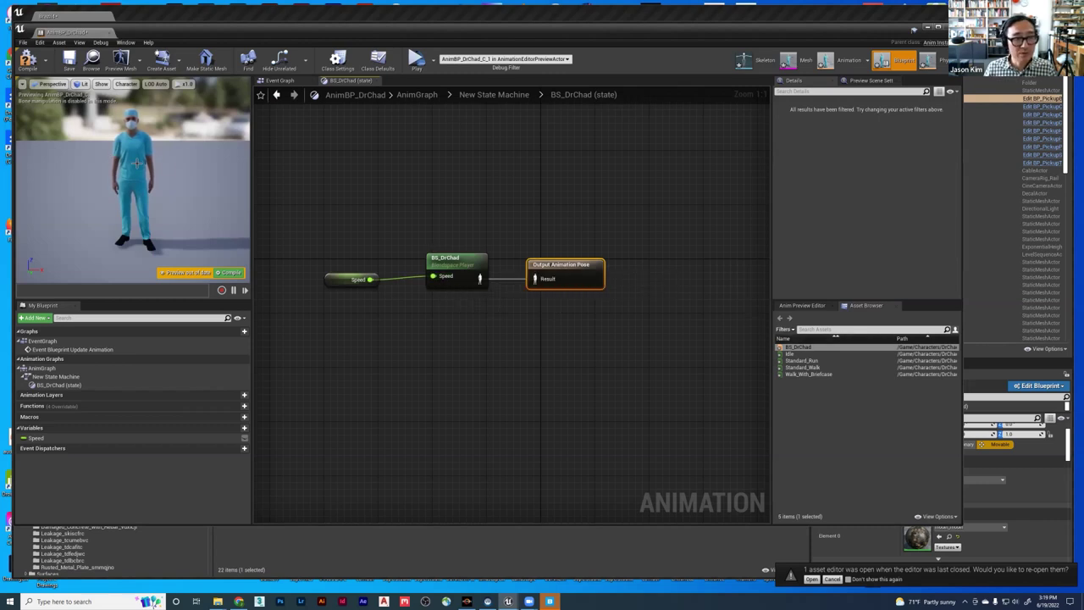
click(28, 58)
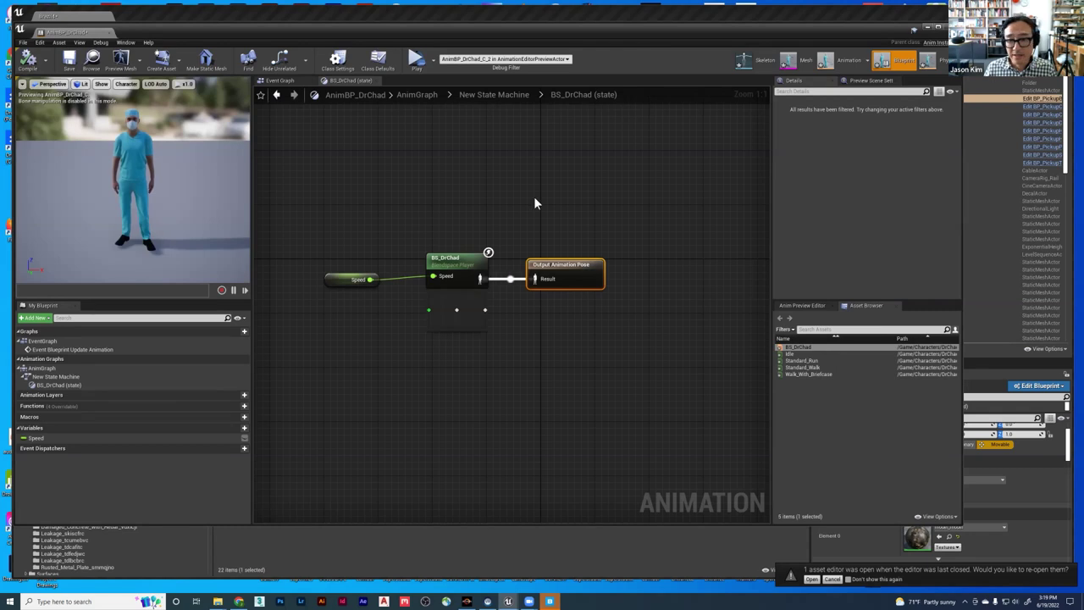
- Test the blend on the preview character with the Speed variable's default value at 600 and 300
click(61, 437)
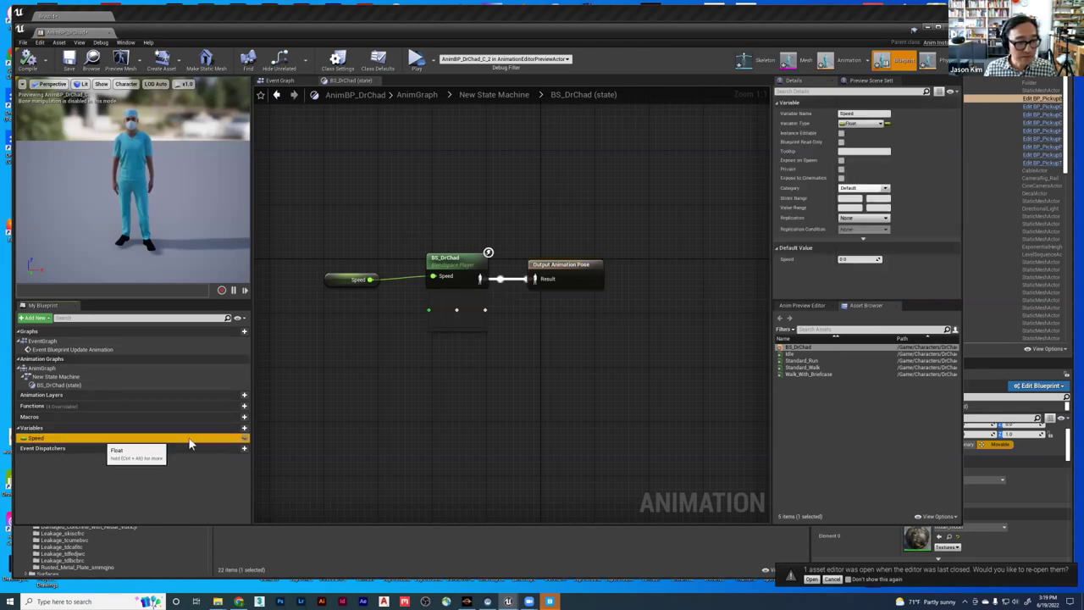
click(857, 259)
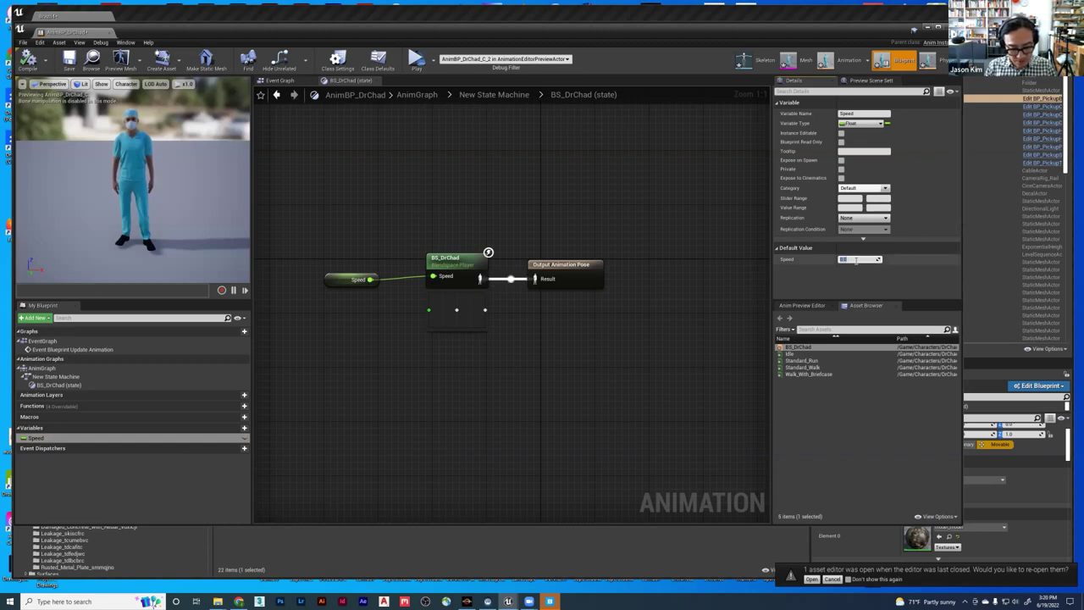
text(600)
key(Return)
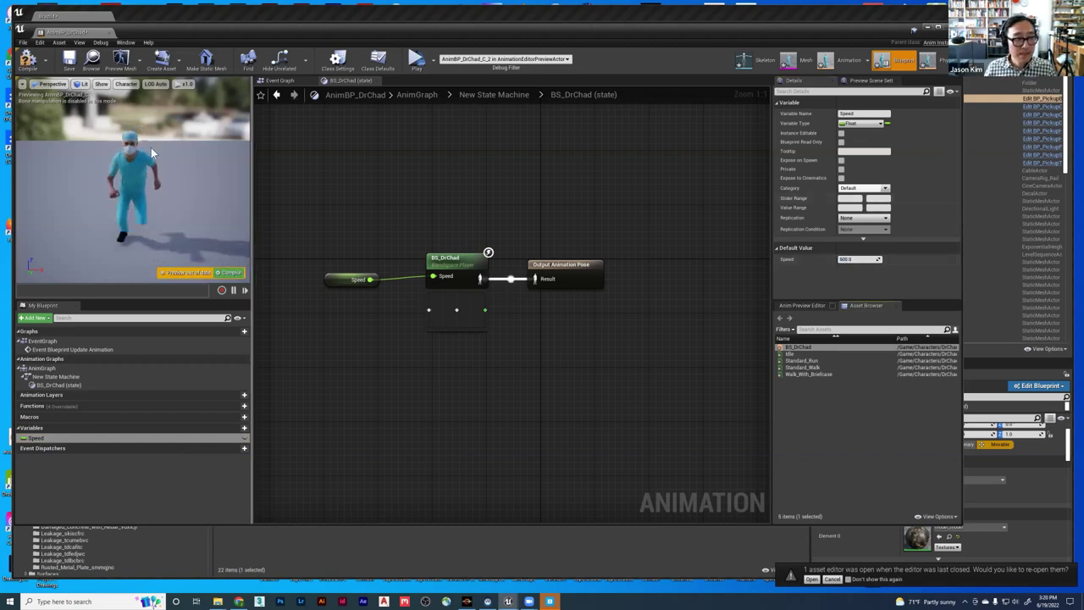
click(857, 259)
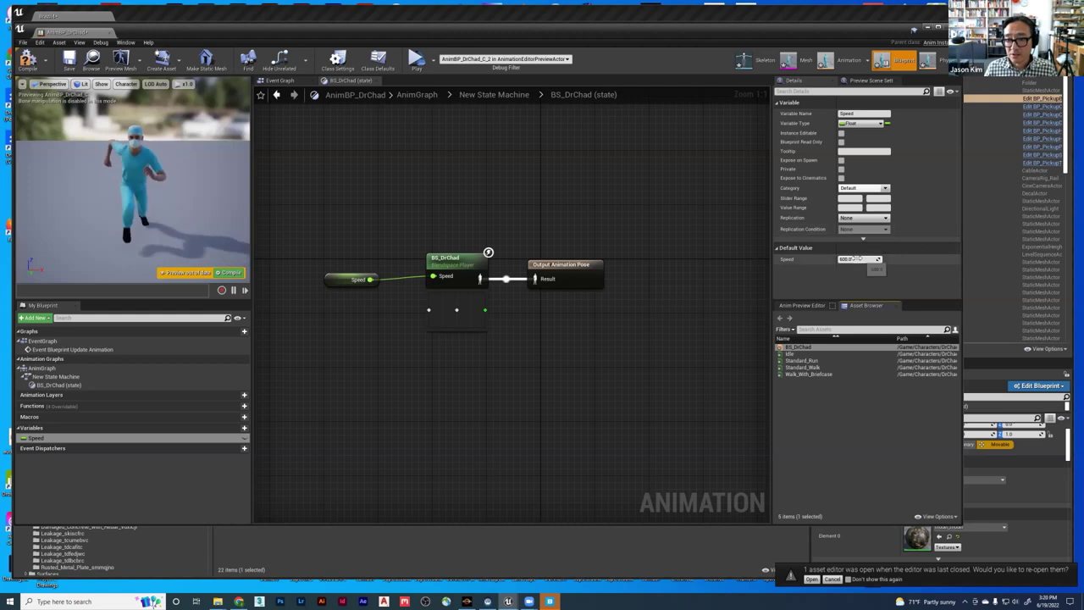
text(300)
key(Return)
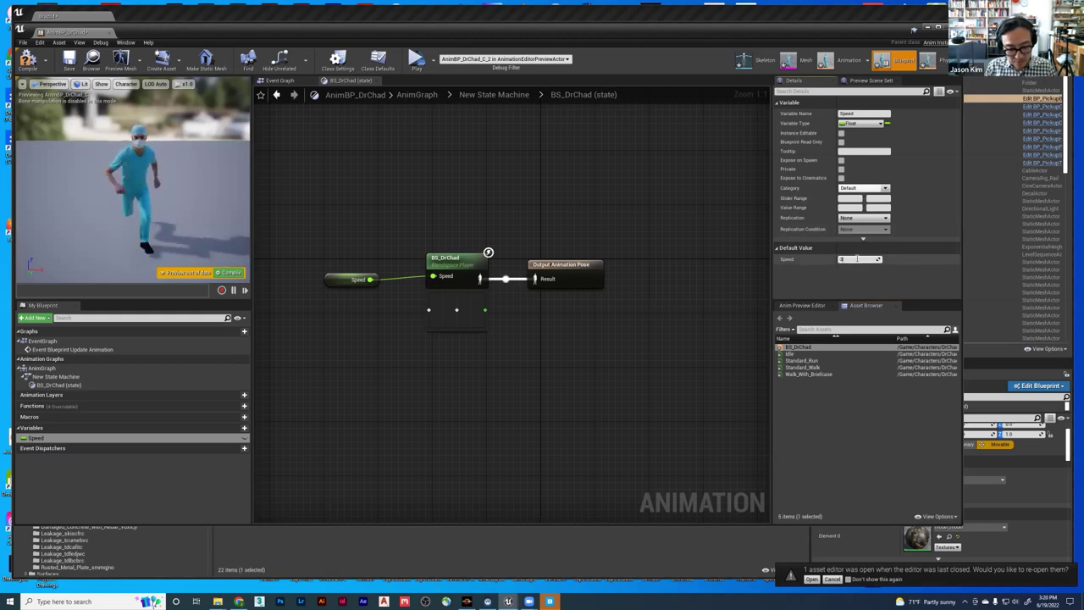
- Test the Speed variable's default value at 0 and 150, and return it to 0
click(858, 260)
text(00.0)
key(Return)
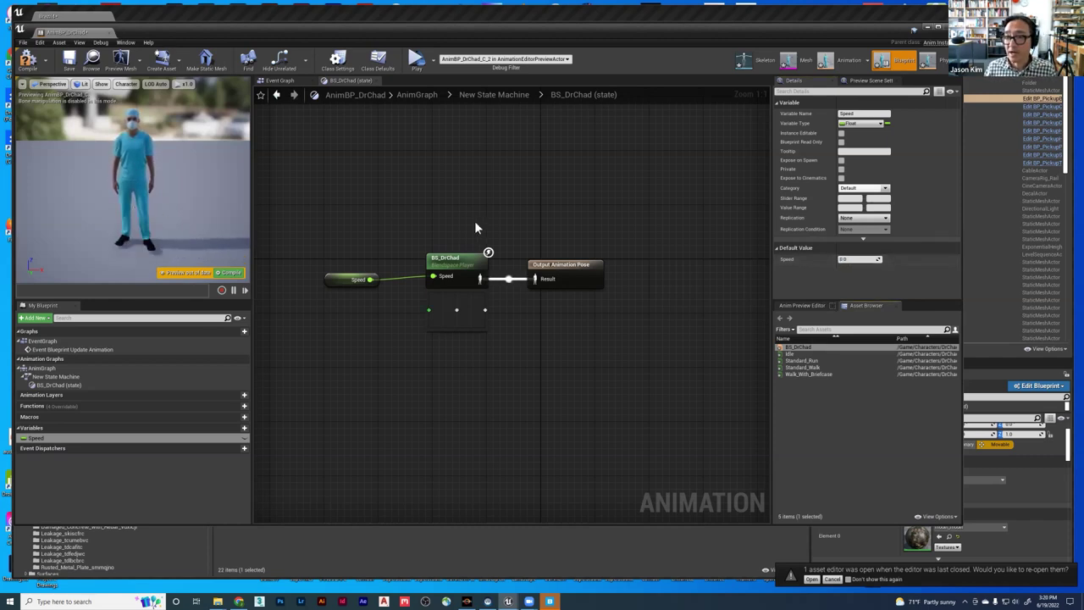
click(849, 259)
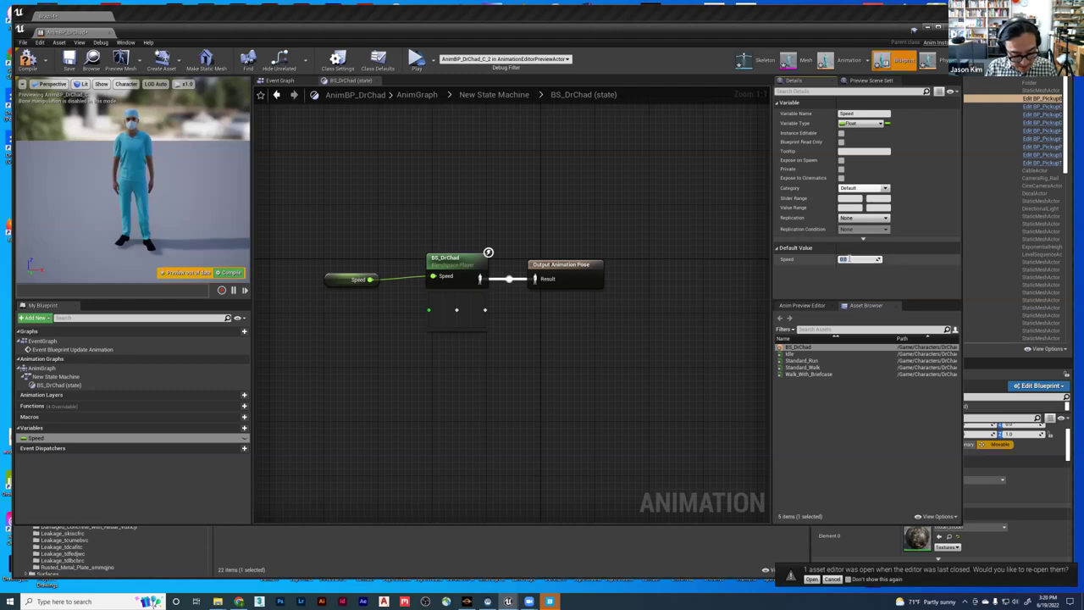
text(180)
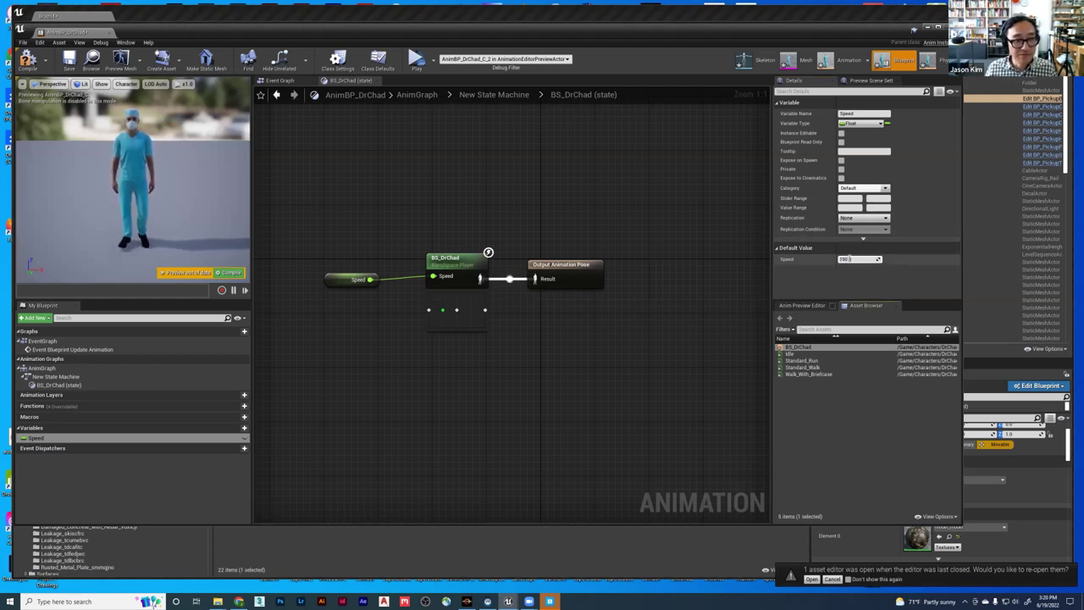
key(Return)
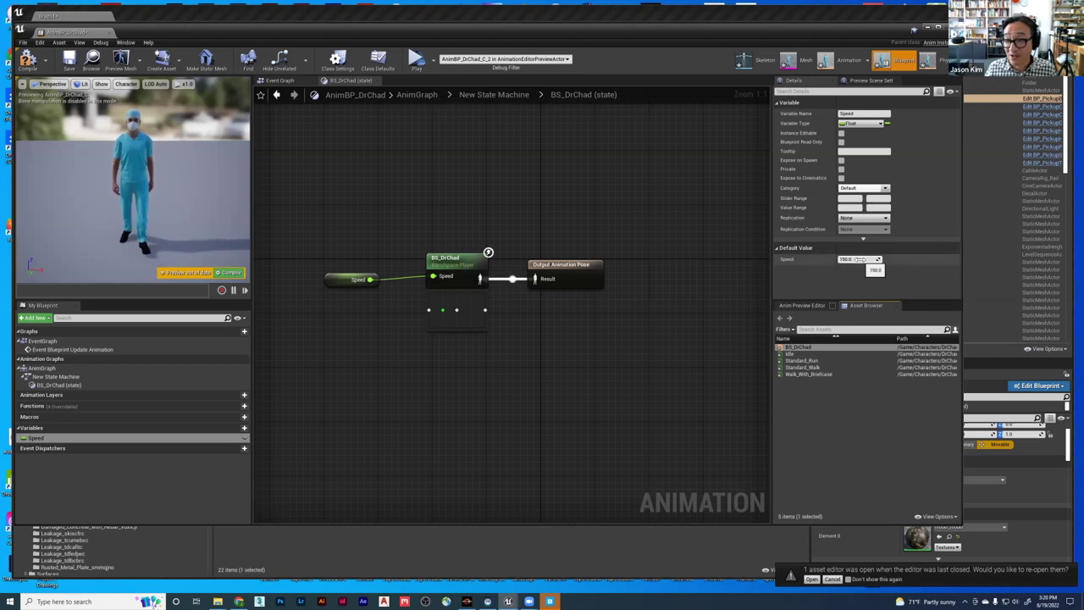
drag(860, 260, 796, 259)
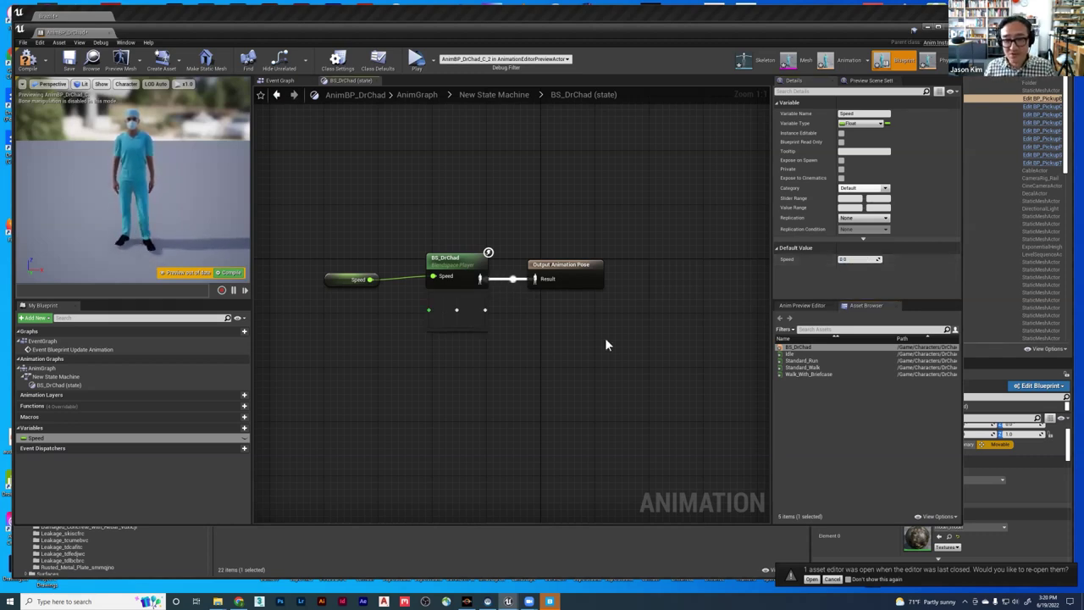
- Open the Animation Blueprint's Event Graph and compile the blueprint
click(355, 284)
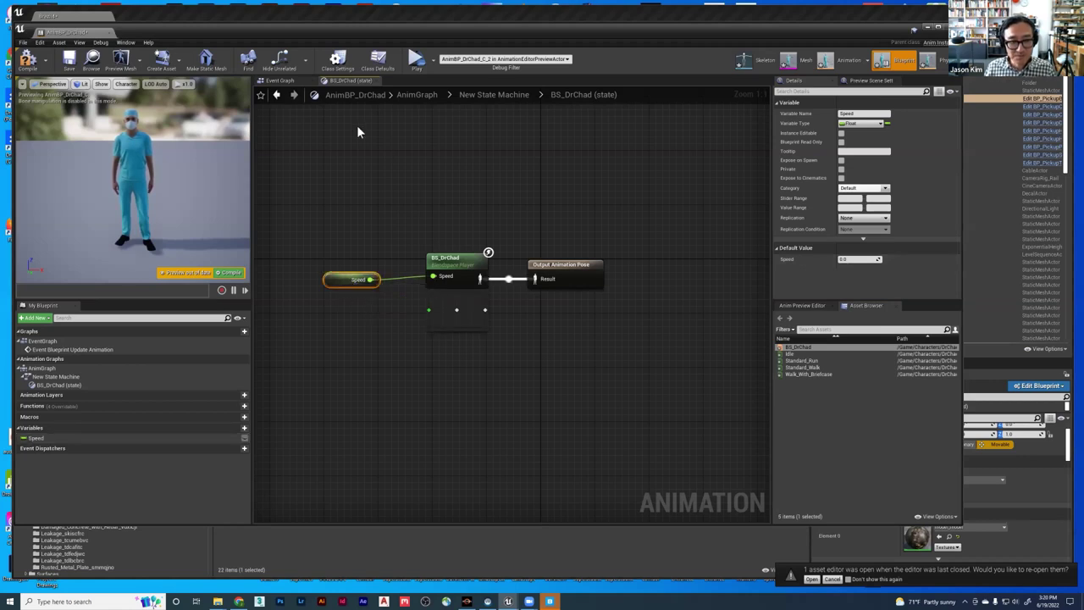
click(277, 94)
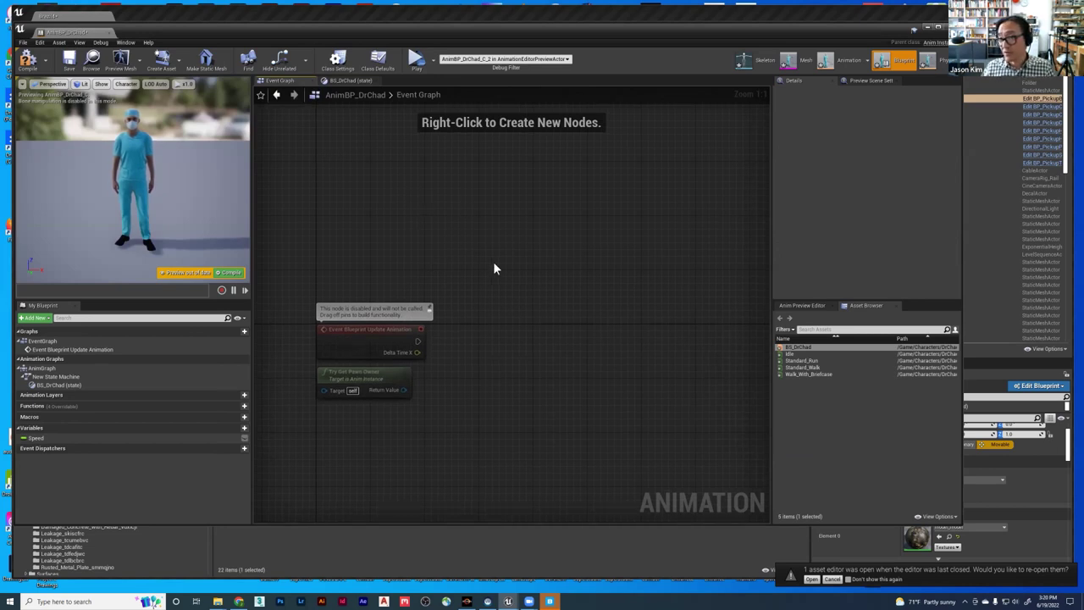
click(28, 59)
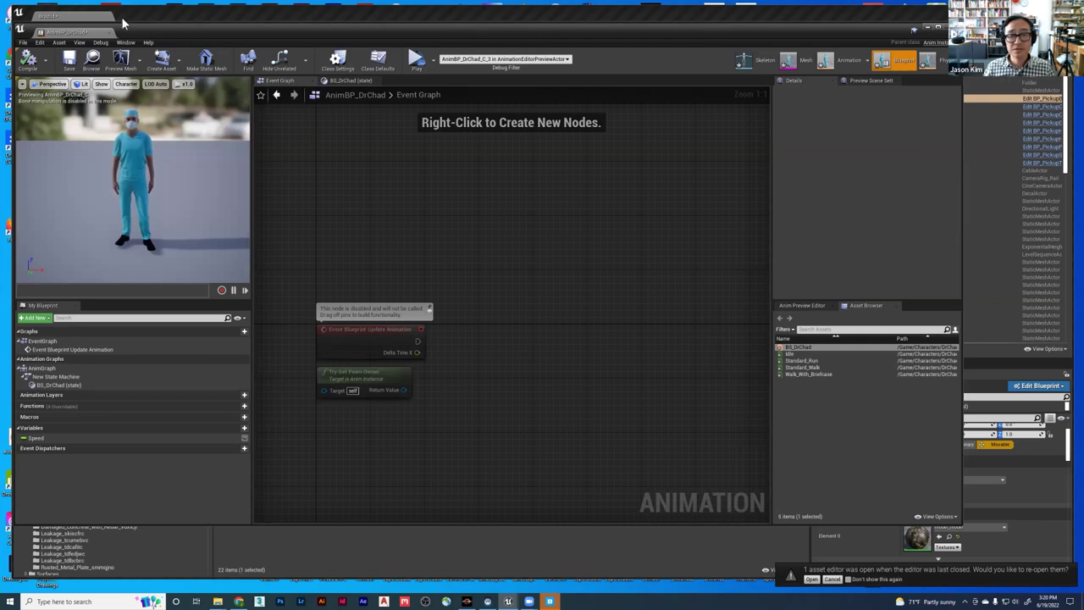
- Dock the AnimBP_DrChad editor in the main window alongside the level, and switch to the level editor
click(57, 17)
drag(98, 32, 145, 17)
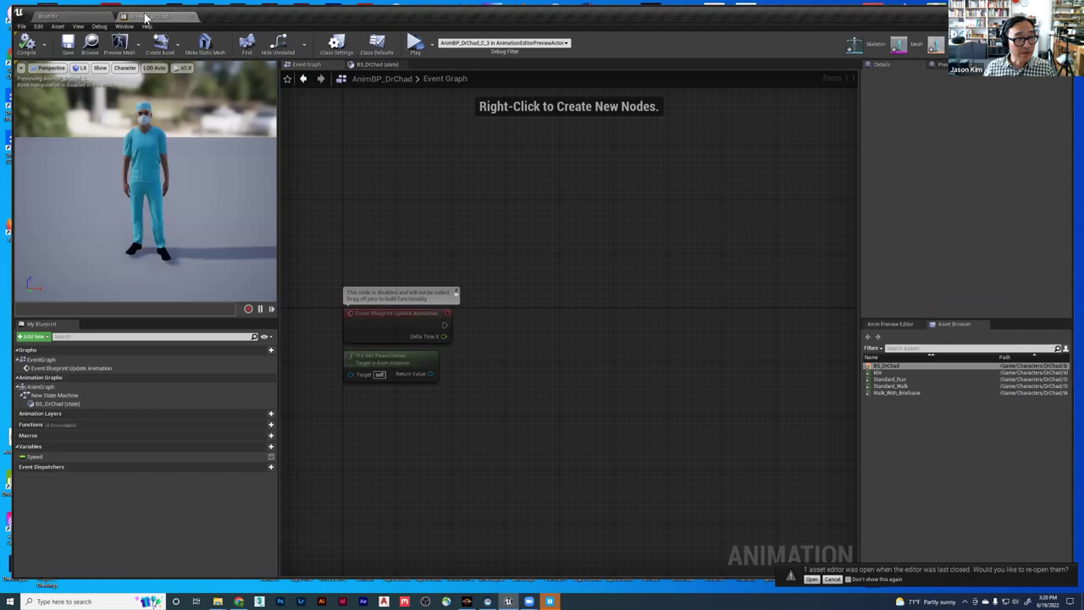
click(63, 17)
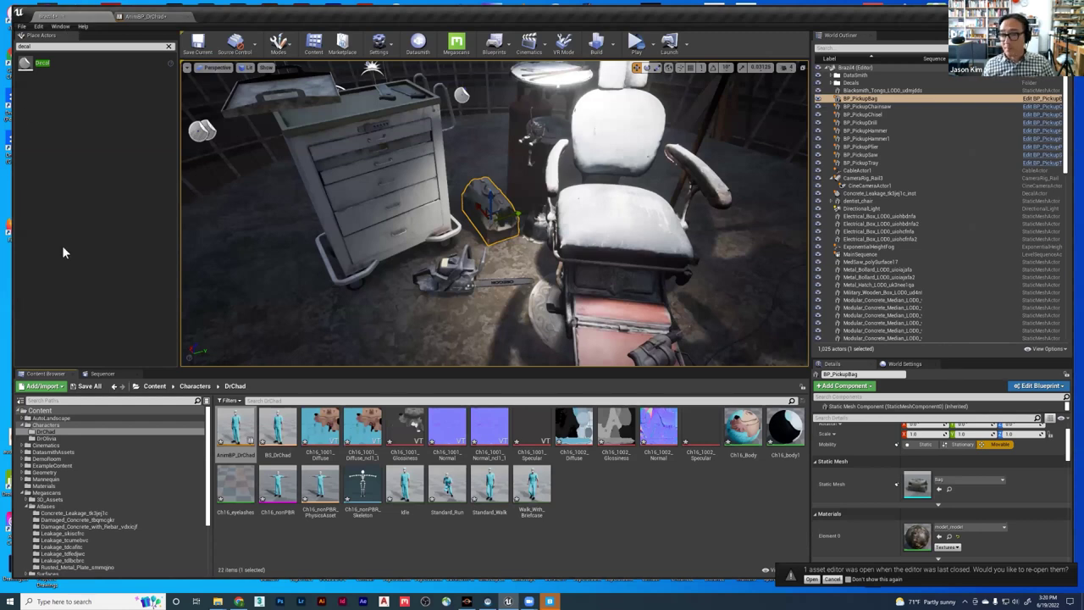
- Duplicate the ThirdPersonCharacter blueprint in the Blueprints folder of ThirdPersonBP
click(22, 492)
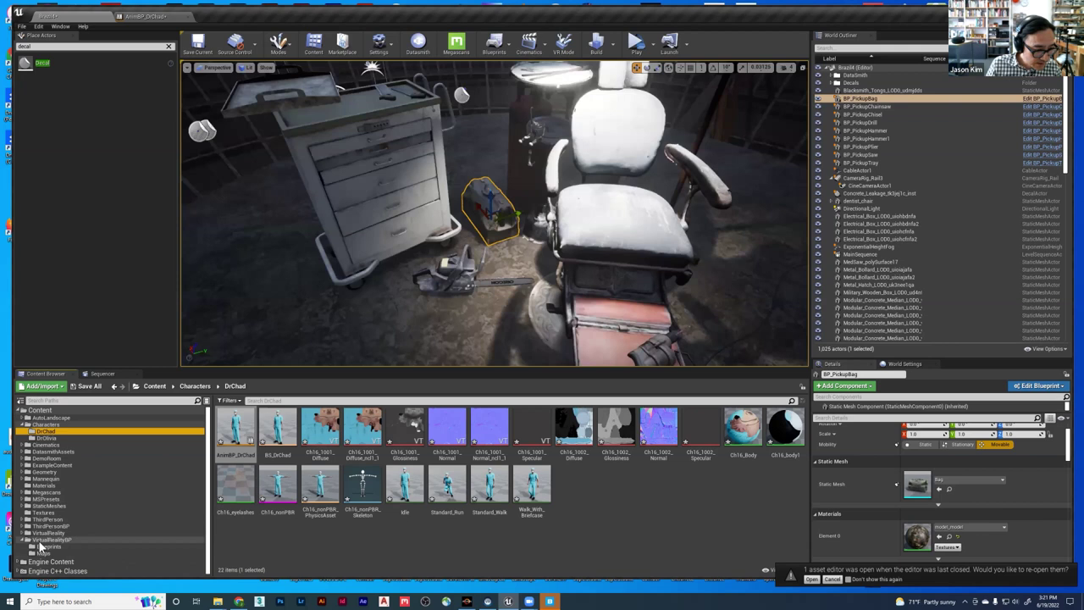
click(20, 539)
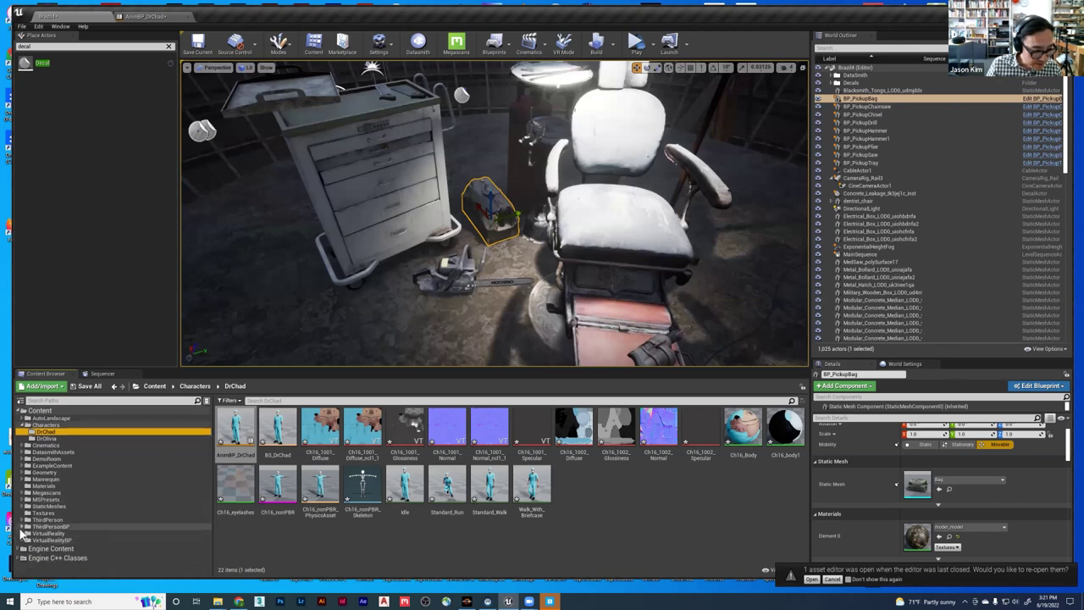
click(20, 525)
click(46, 536)
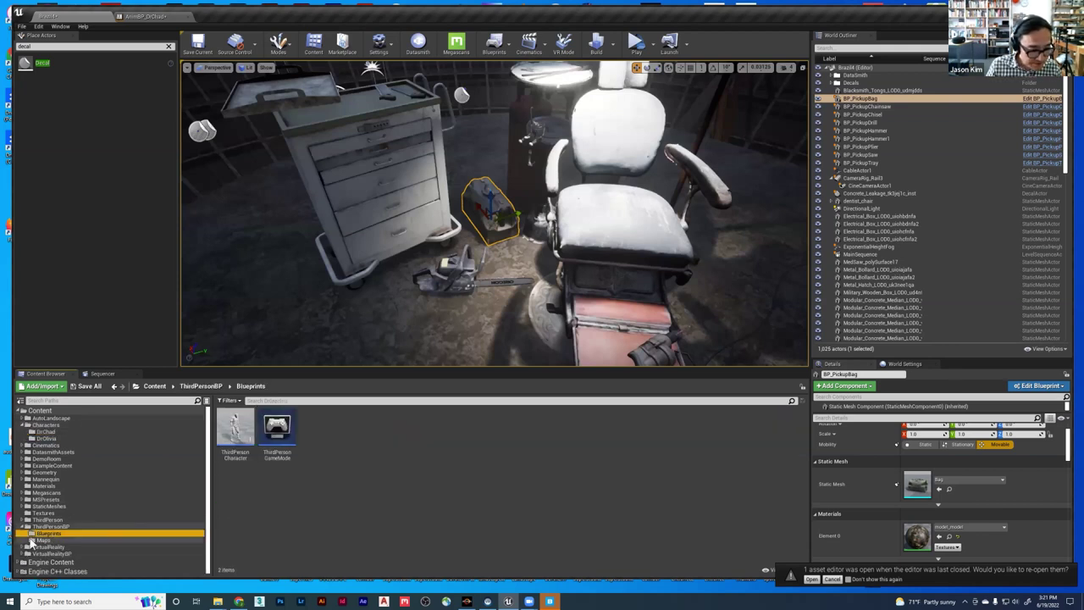
right_click(238, 428)
click(285, 256)
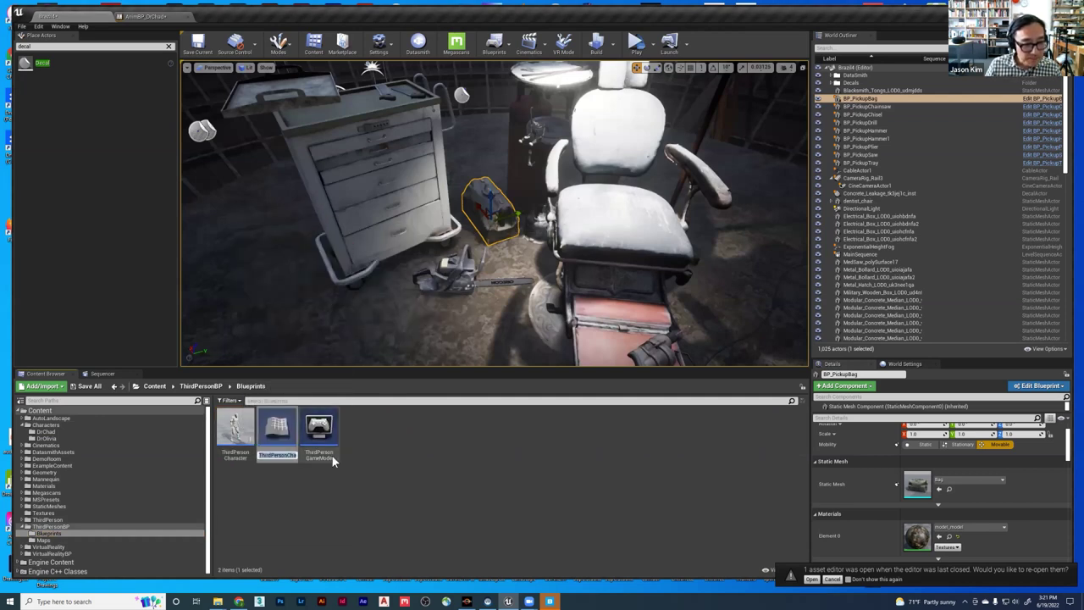
- Name the duplicated blueprint DrChadCharacter
key(End)
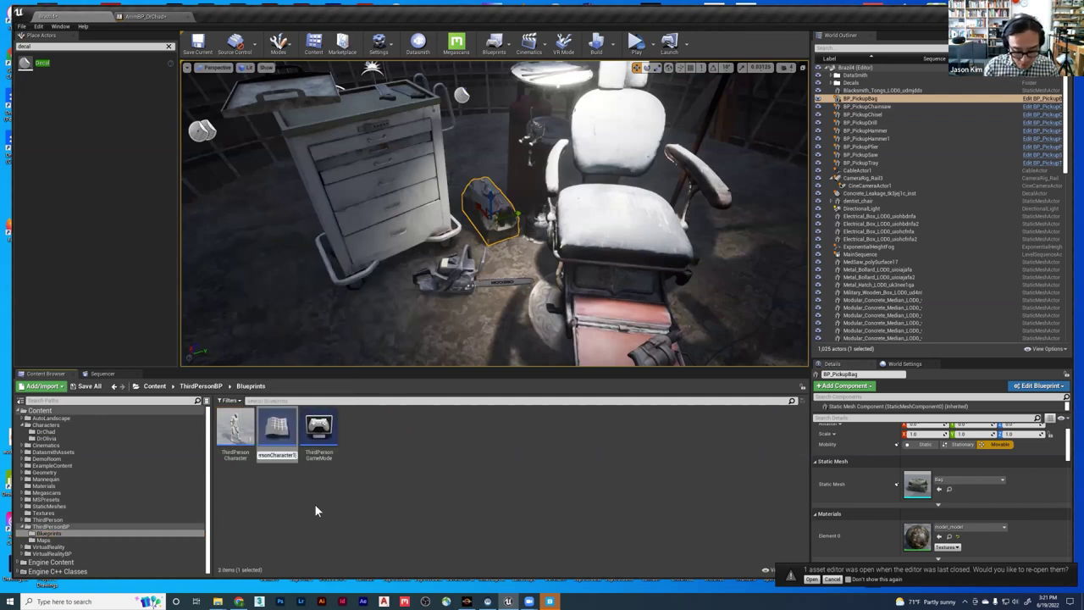
key(BackSpace)
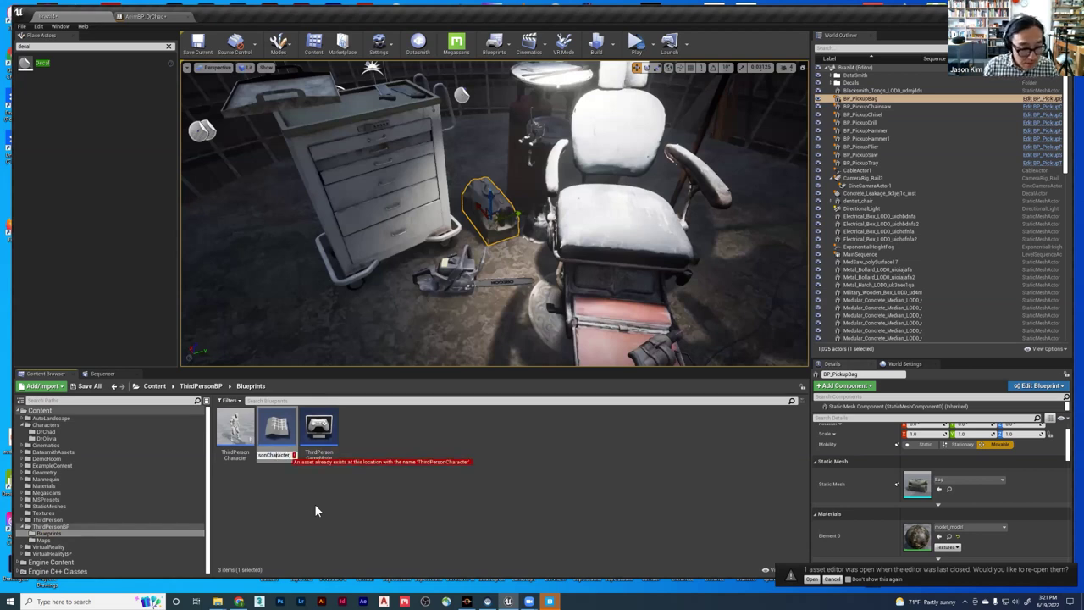
key(BackSpace)
key(BackSpace)
key(BackSpace)
key(BackSpace)
key(BackSpace)
key(BackSpace)
key(BackSpace)
key(BackSpace)
key(BackSpace)
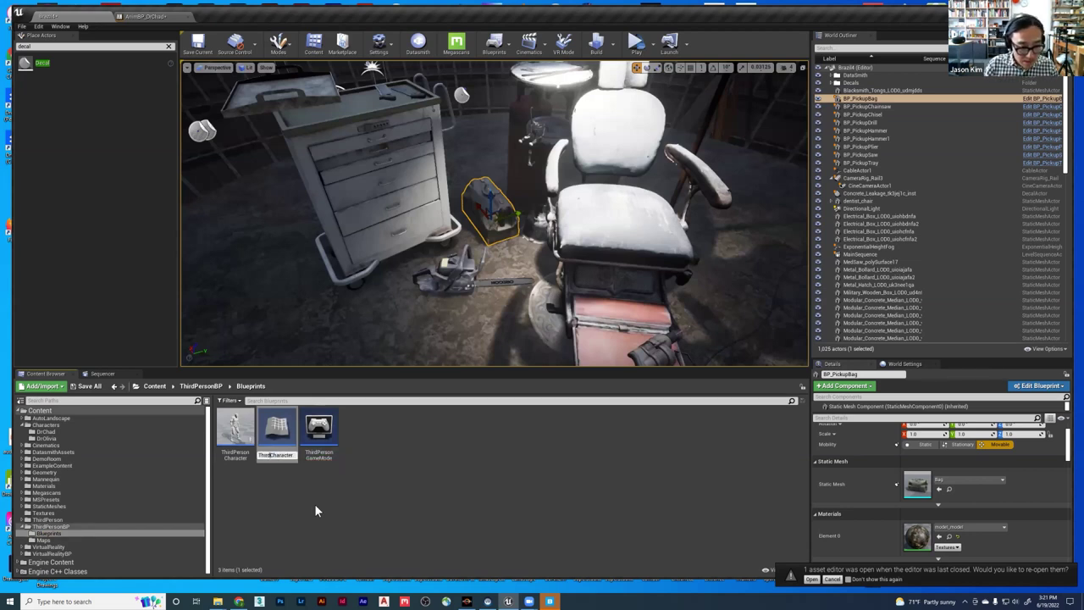
key(BackSpace)
key(BackSpace)
text(DrCha)
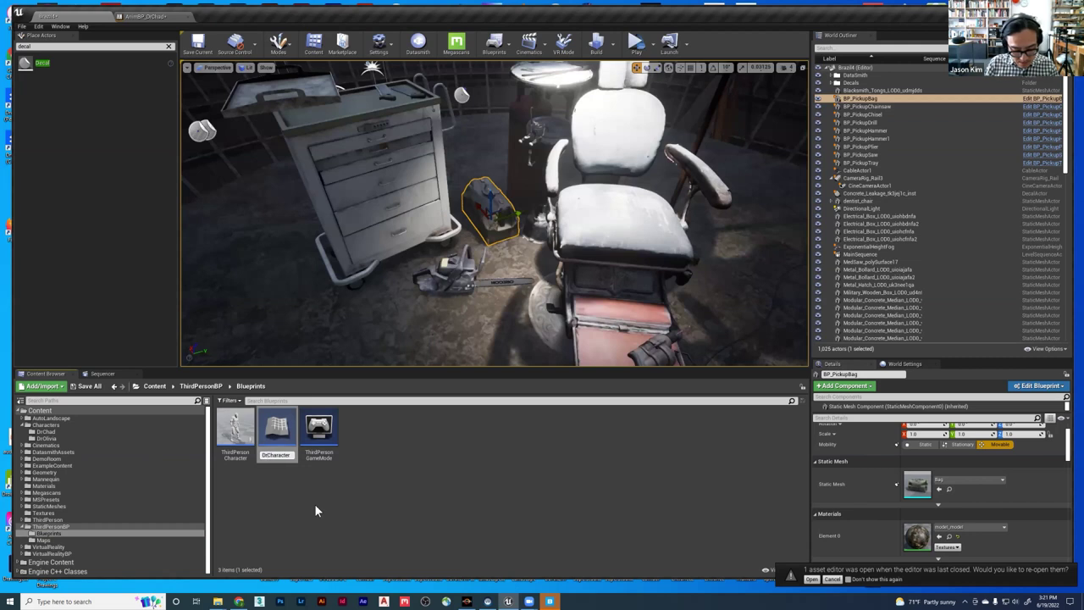
text(d)
key(Return)
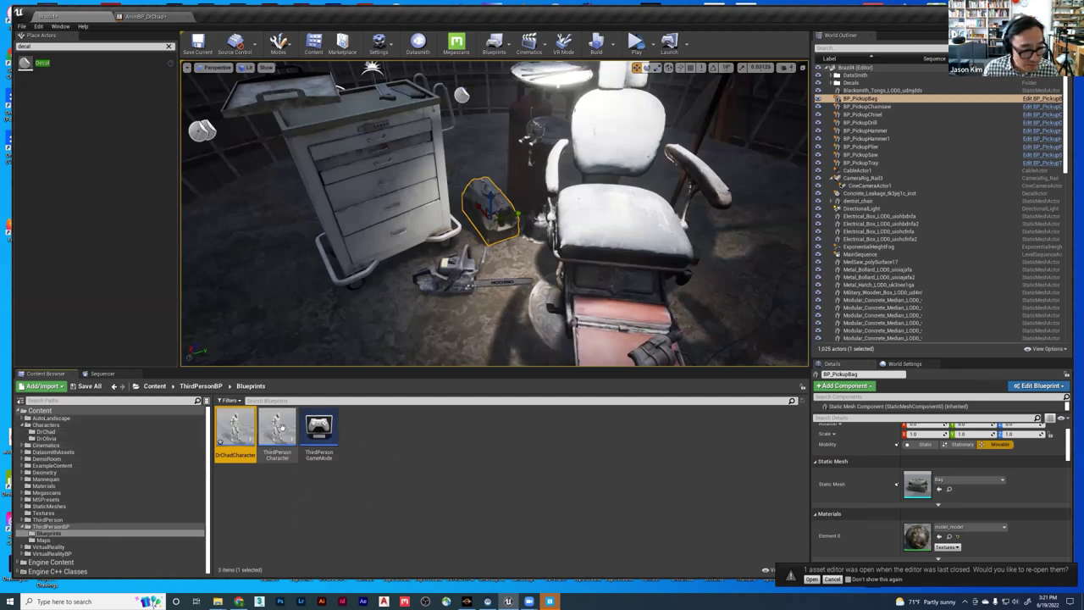
- Open the DrChadCharacter blueprint's viewport and set the Mesh component's skeletal mesh to Ch16_nonPBR
double_click(238, 427)
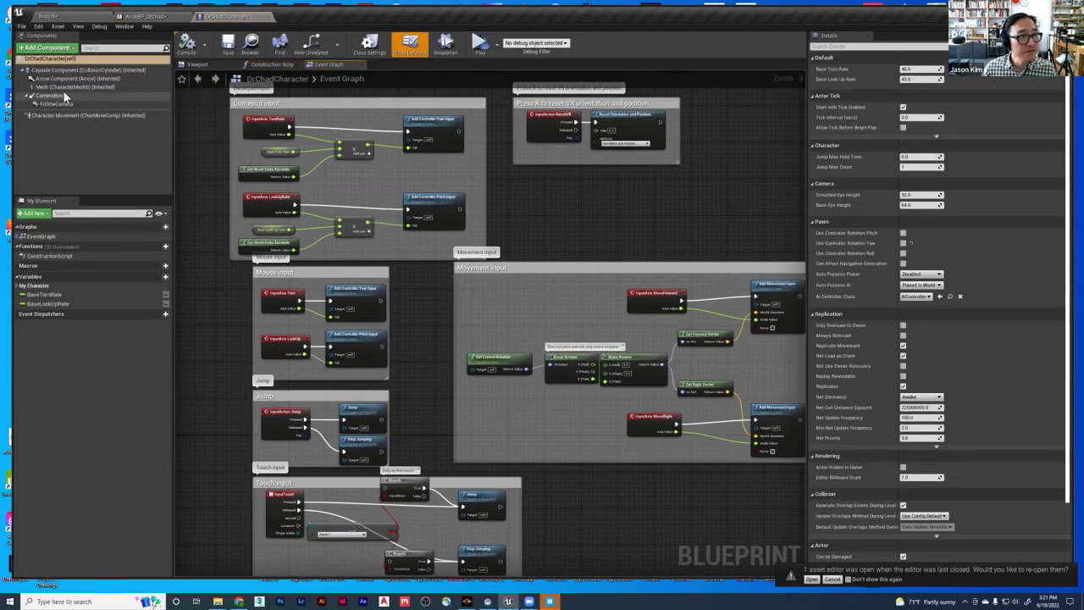
click(193, 65)
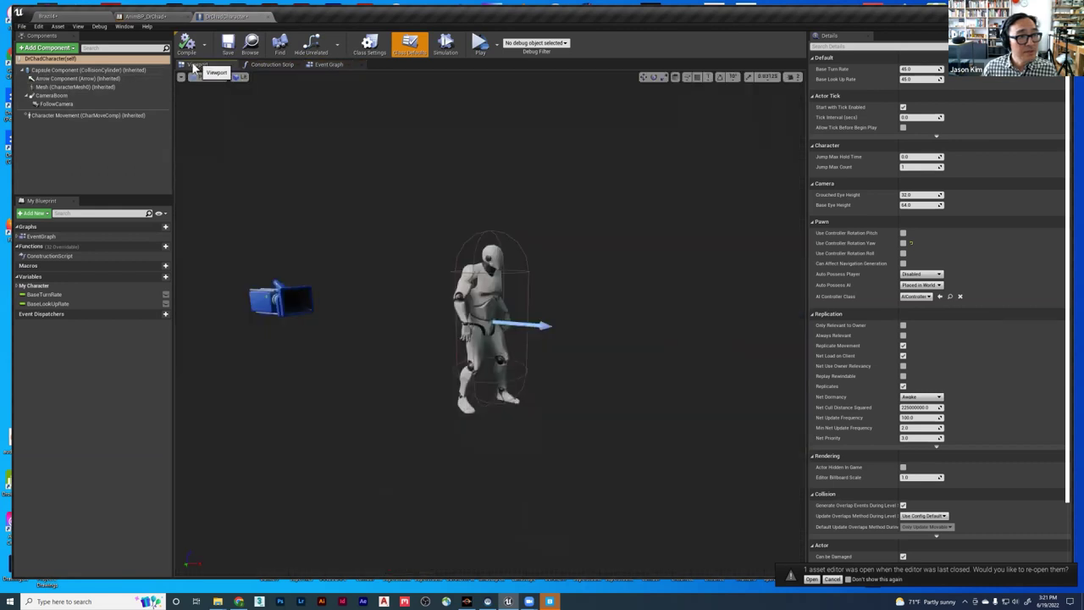
click(54, 88)
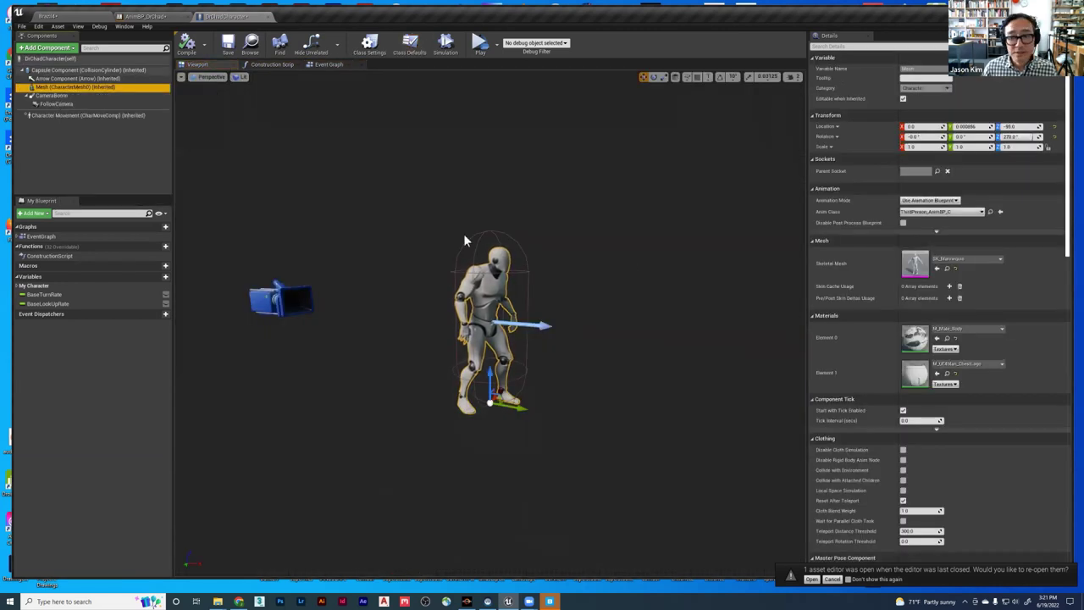
click(970, 262)
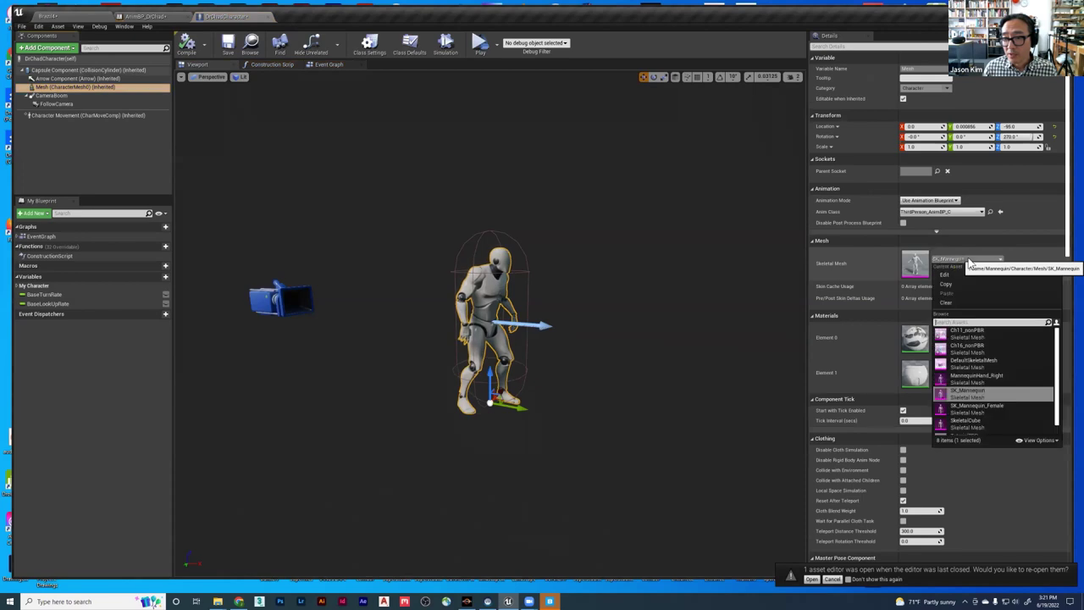
click(967, 348)
mouse_move(491, 321)
right_down()
mouse_move(423, 342)
mouse_move(390, 328)
mouse_move(491, 321)
right_up()
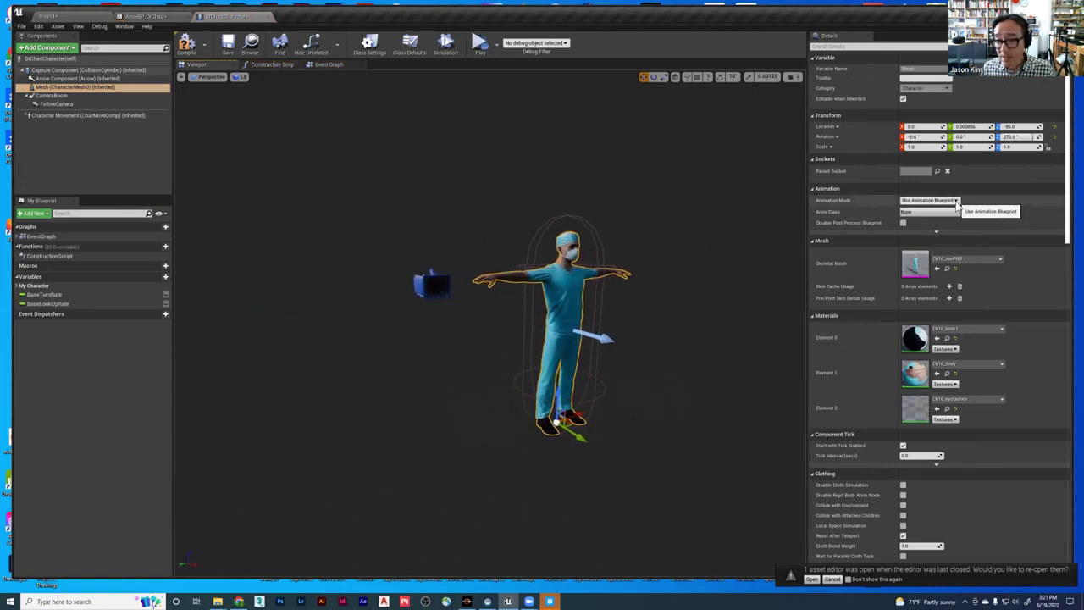
- Assign AnimBP_DrChad as the Mesh component's Anim Class and compile the character blueprint
click(981, 213)
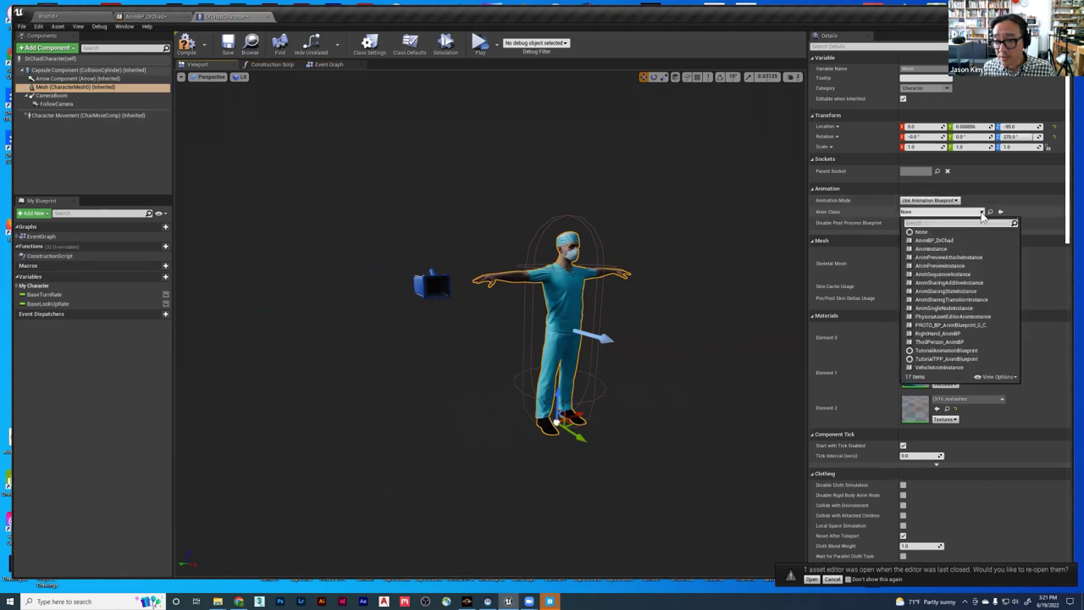
click(934, 240)
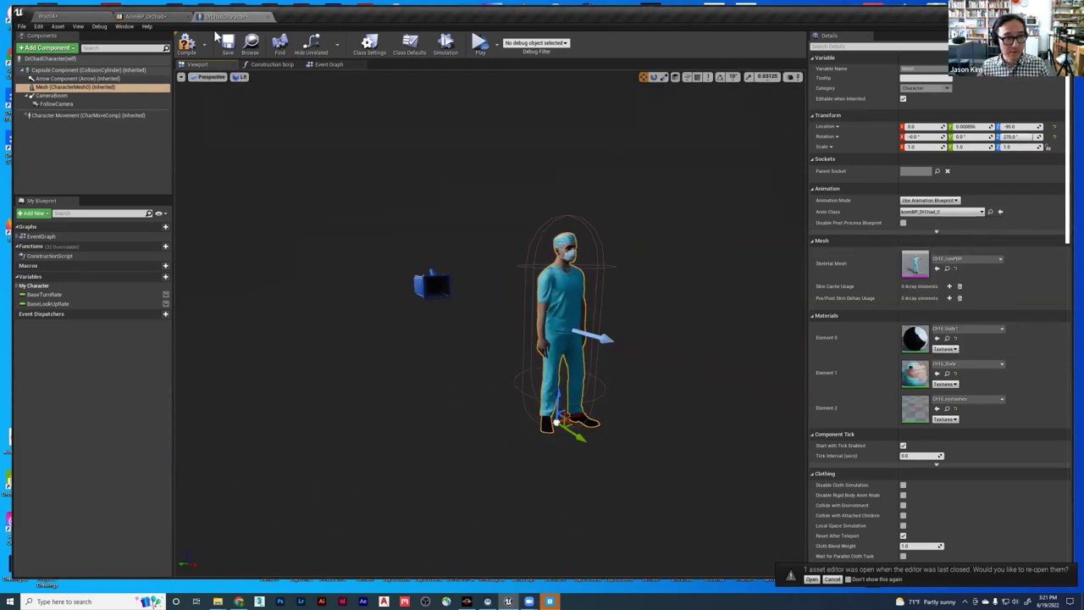
click(188, 44)
right_drag(524, 265, 546, 249)
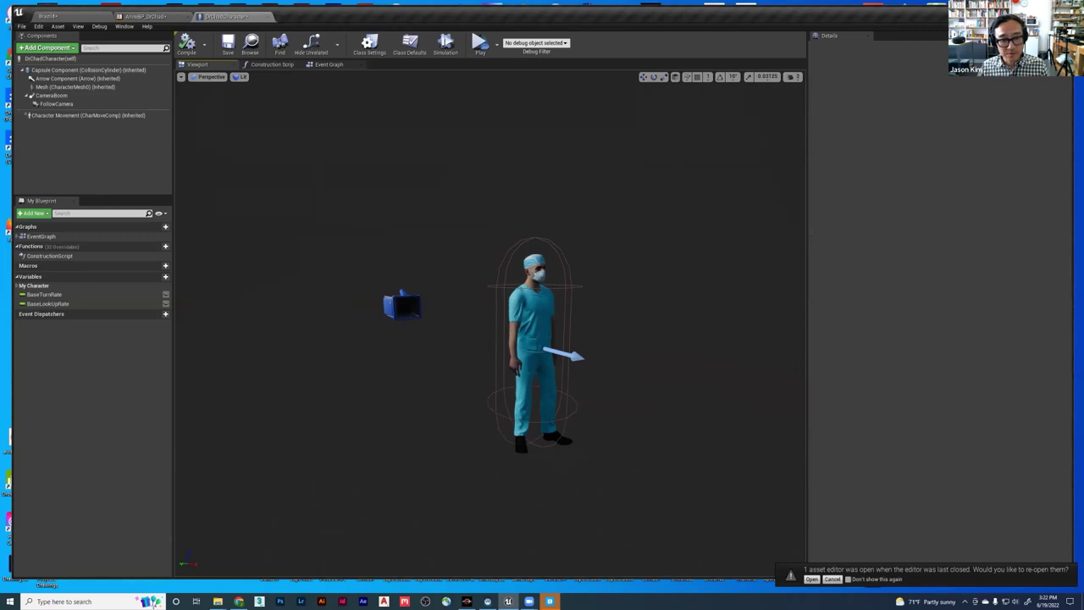
click(535, 263)
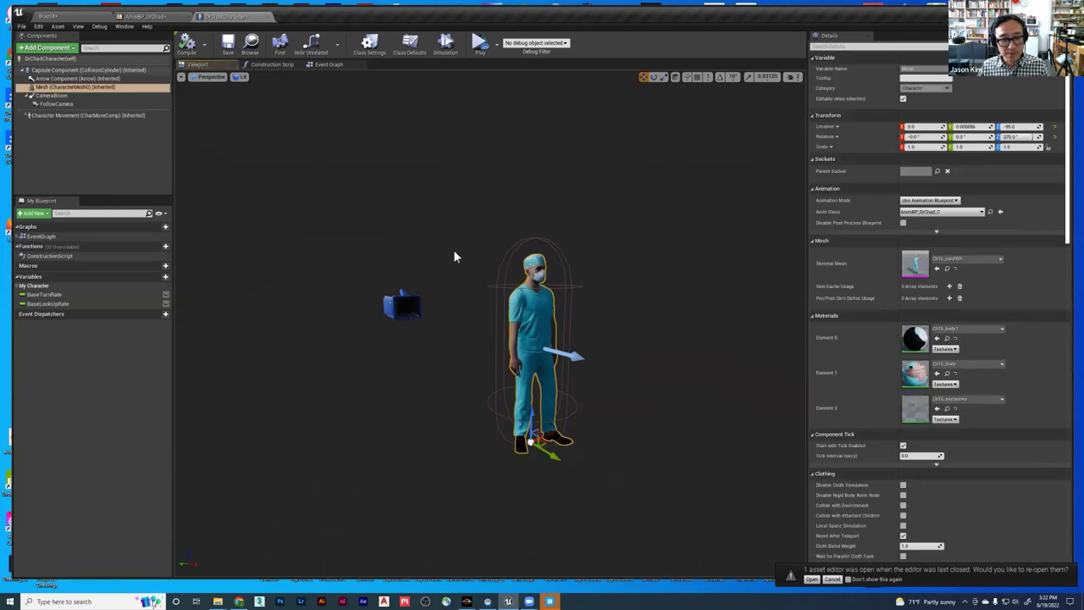
- Set the Capsule Component's half height to 85
click(52, 70)
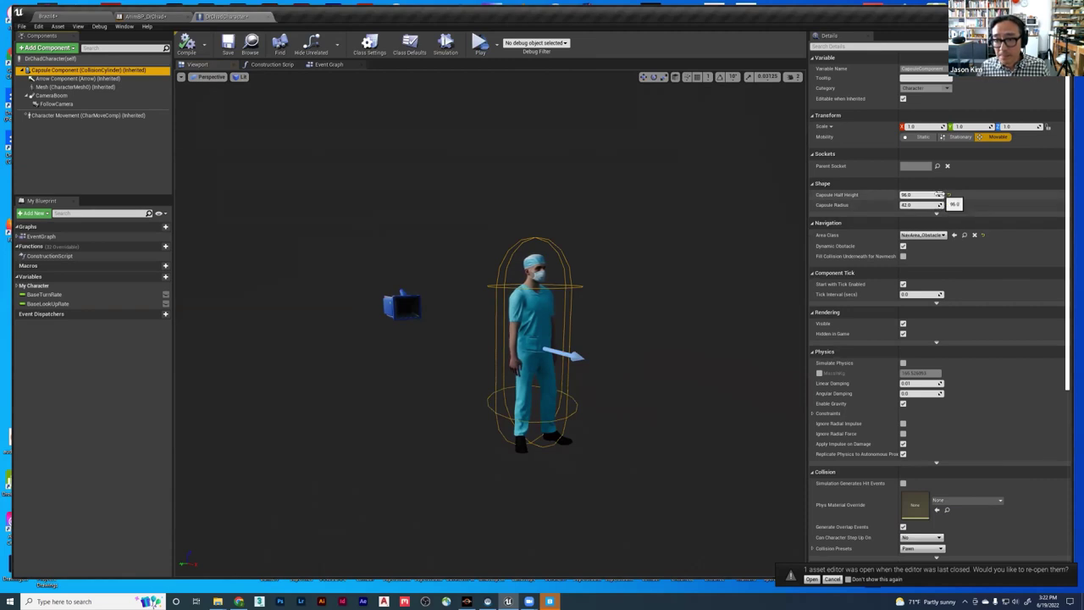
drag(921, 195, 906, 194)
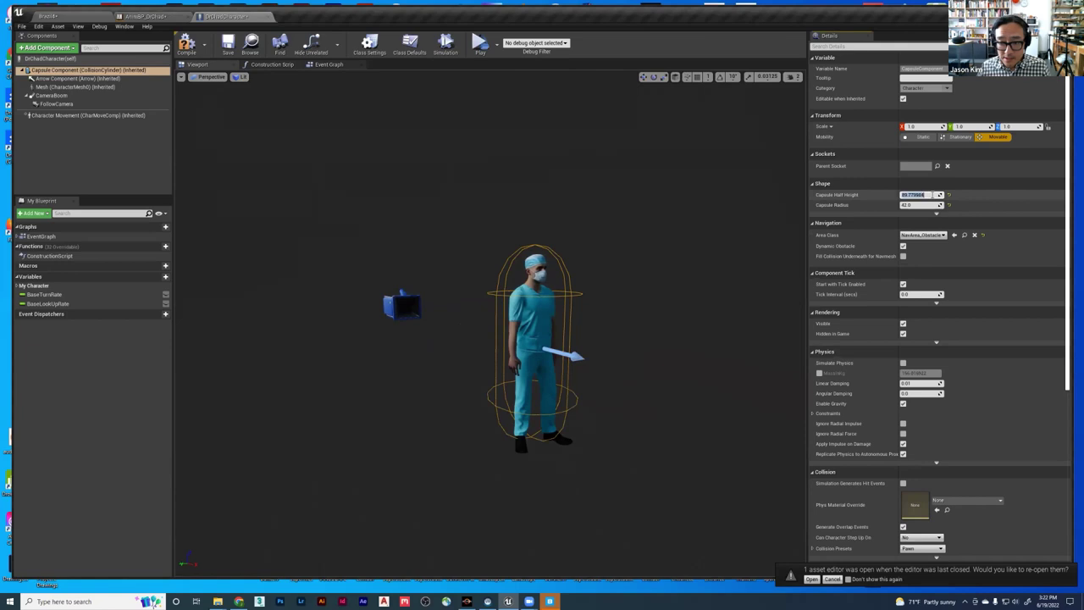
click(918, 195)
text(85)
key(Tab)
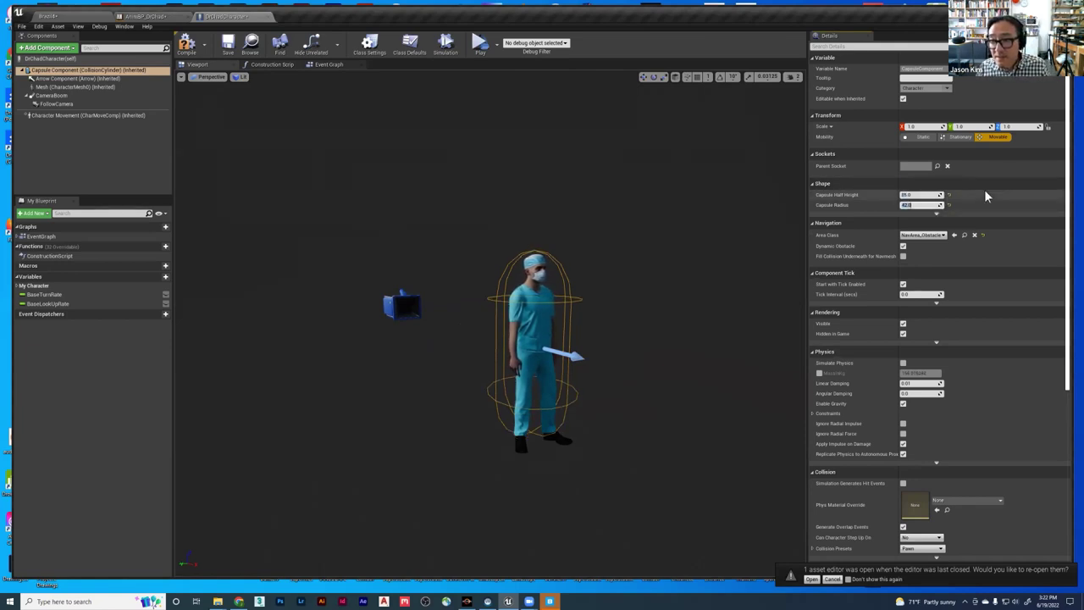
- Examine how the character mesh sits inside the capsule, comparing the Capsule and Mesh components up close
mouse_move(1069, 218)
mouse_down()
mouse_move(1070, 234)
mouse_move(1070, 201)
mouse_up()
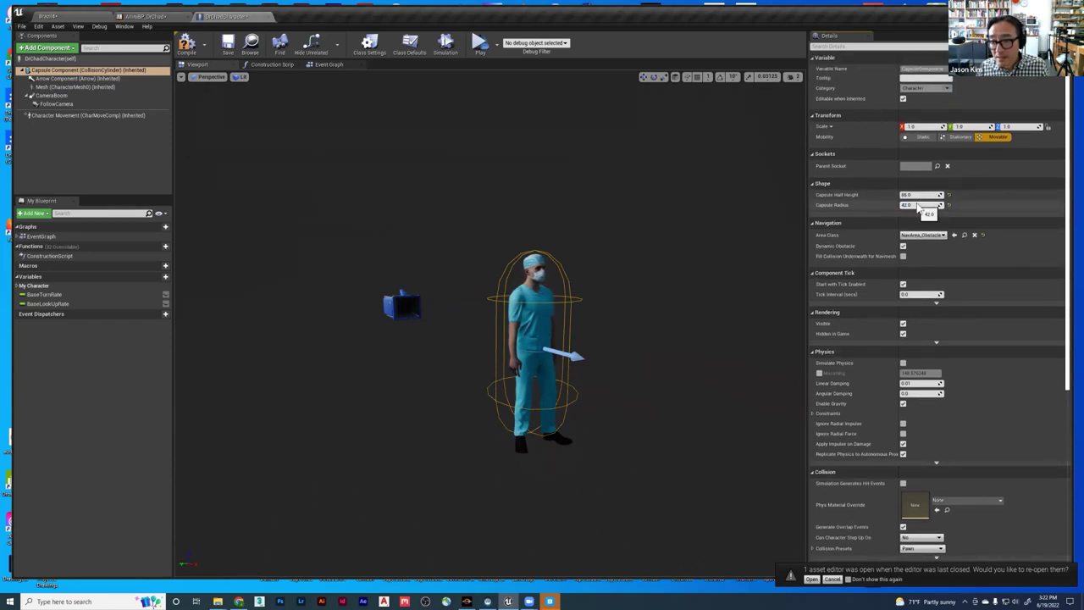
click(59, 72)
mouse_move(1070, 203)
mouse_down()
mouse_move(1069, 254)
mouse_move(1070, 190)
mouse_up()
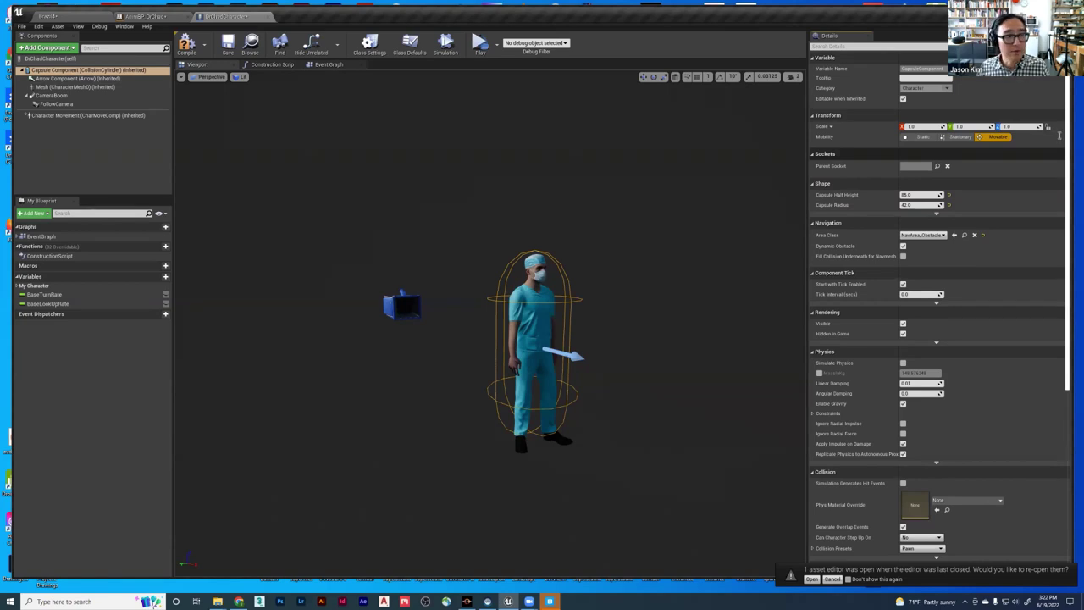
click(52, 88)
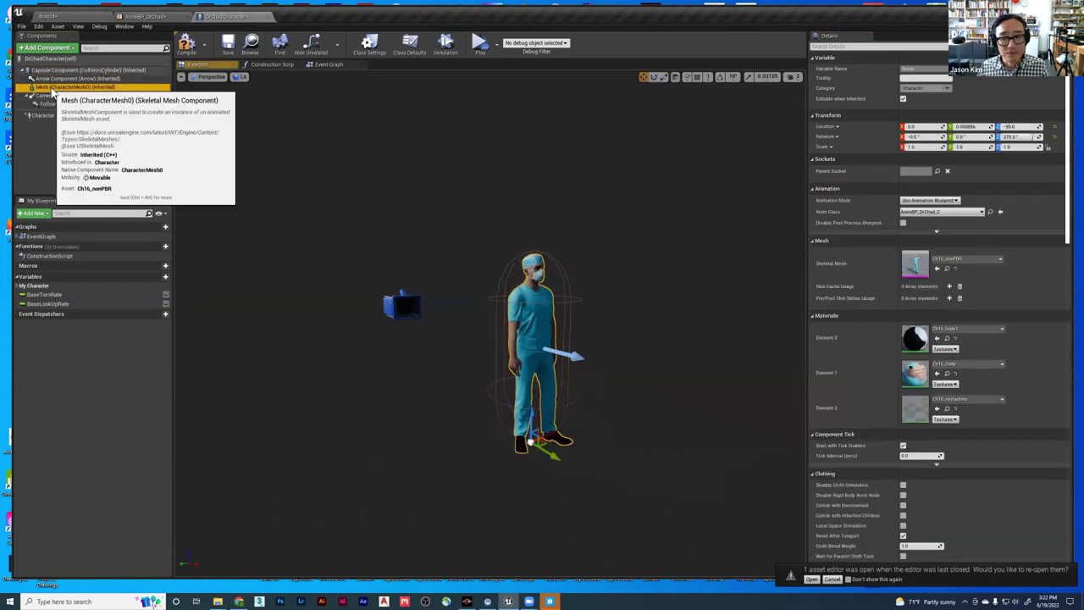
click(43, 79)
click(48, 88)
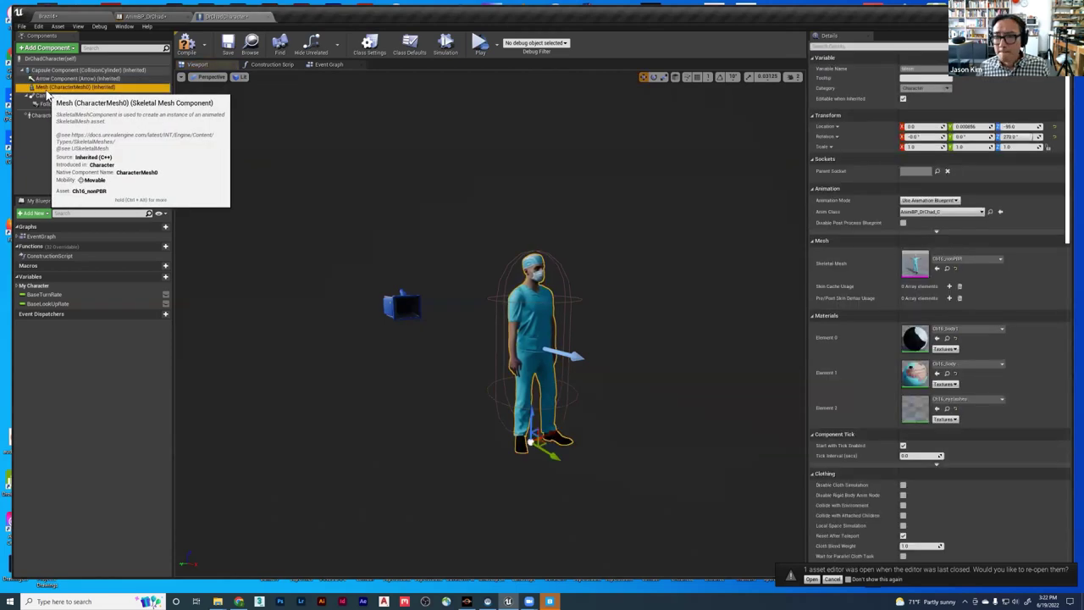
right_drag(423, 342, 470, 366)
key(w)
key(w)
drag(420, 298, 420, 292)
- Set the Capsule Component's half height back to 96
click(42, 71)
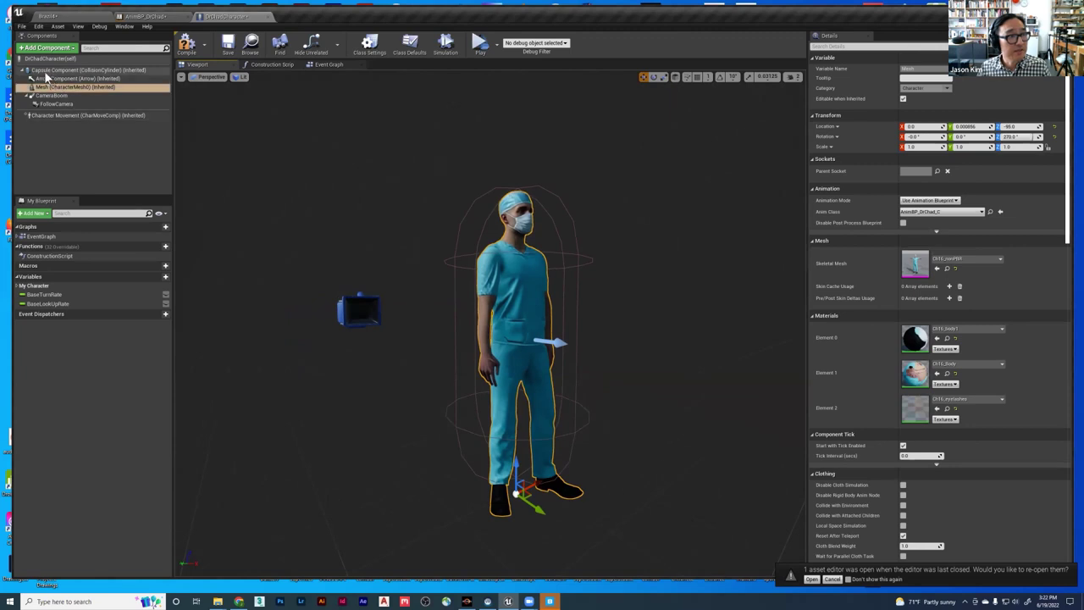
click(914, 195)
click(935, 215)
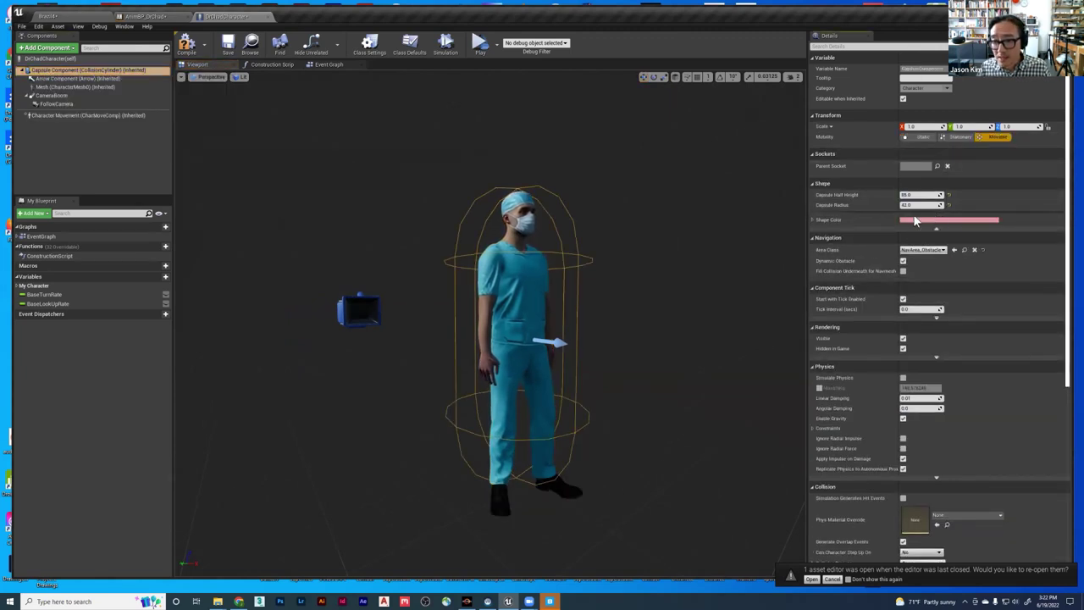
click(926, 196)
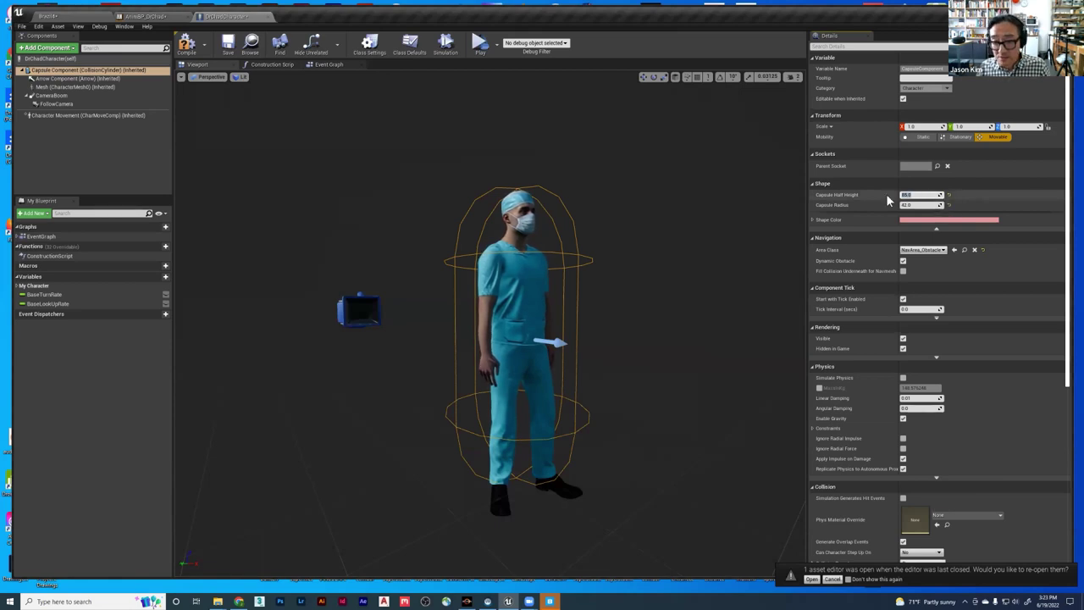
text(96)
key(Tab)
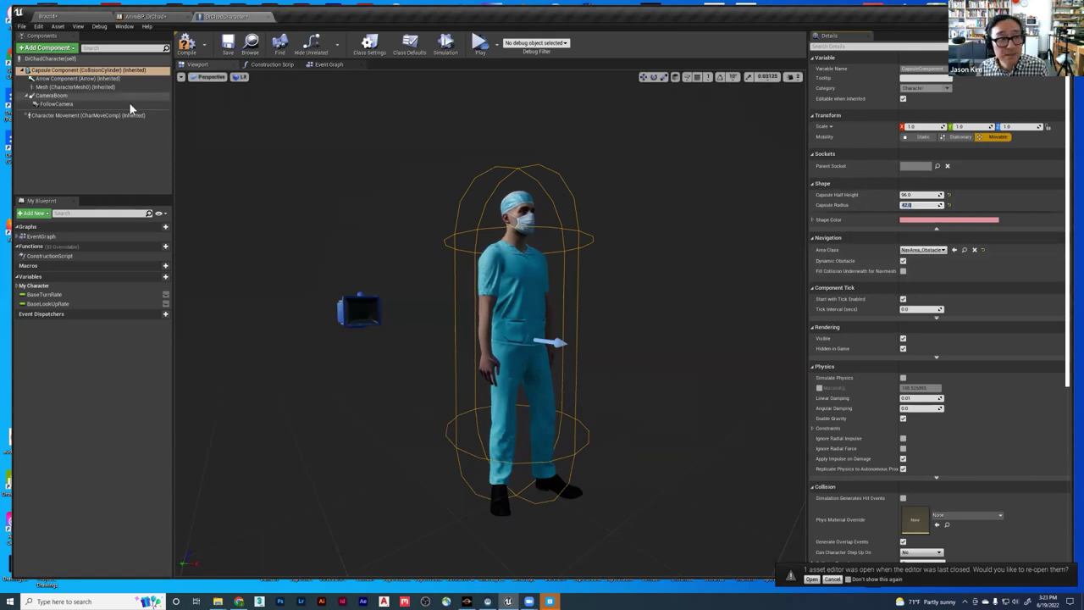
- Set the Capsule Component's half height to 90 and the Mesh component's Z location to -90, and check their alignment
click(40, 88)
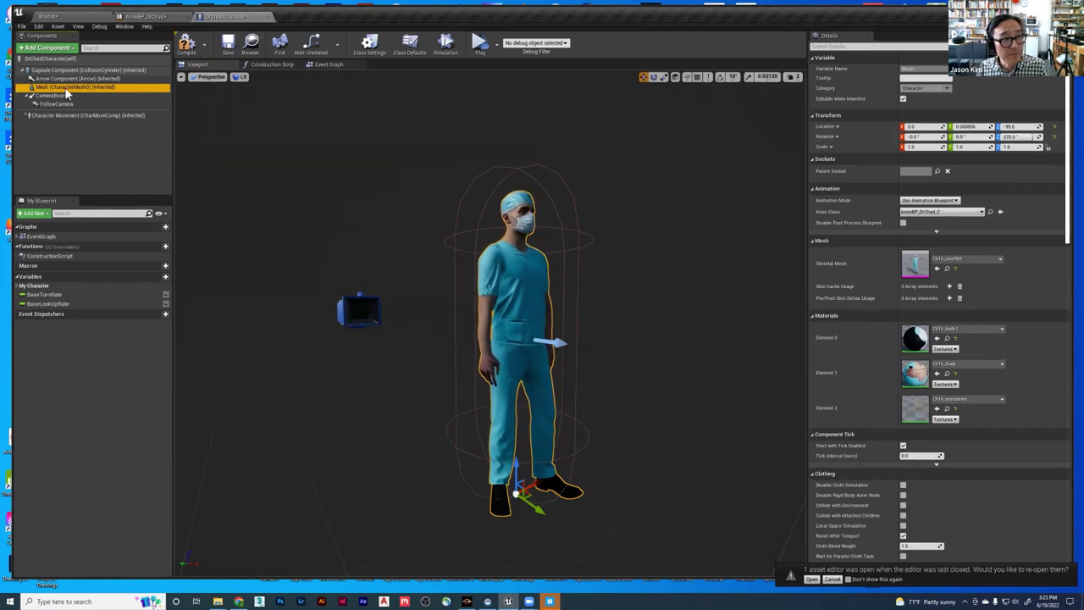
click(89, 70)
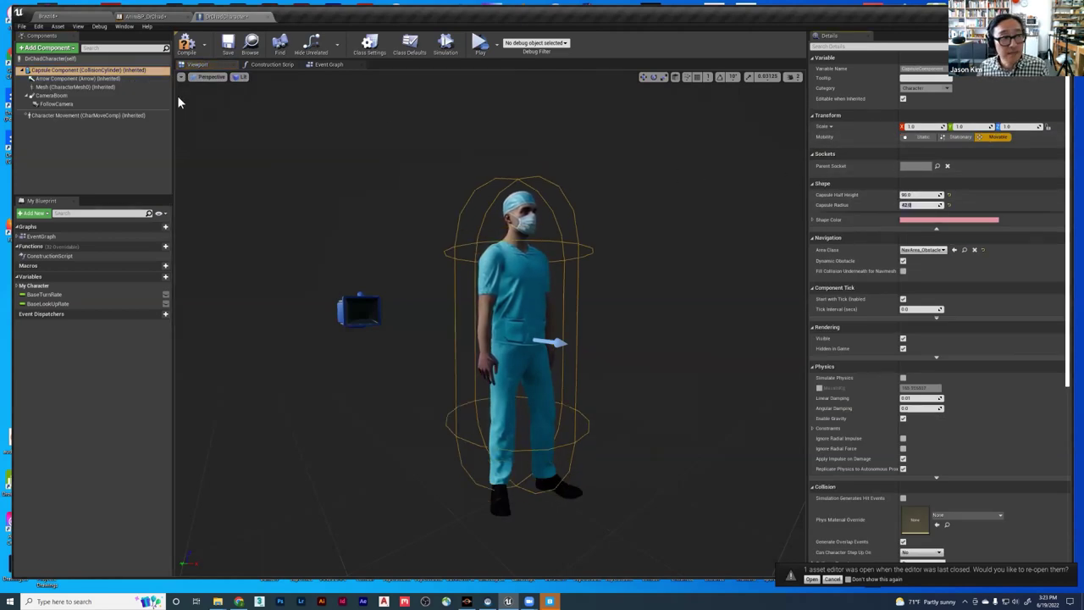
click(72, 86)
click(1020, 126)
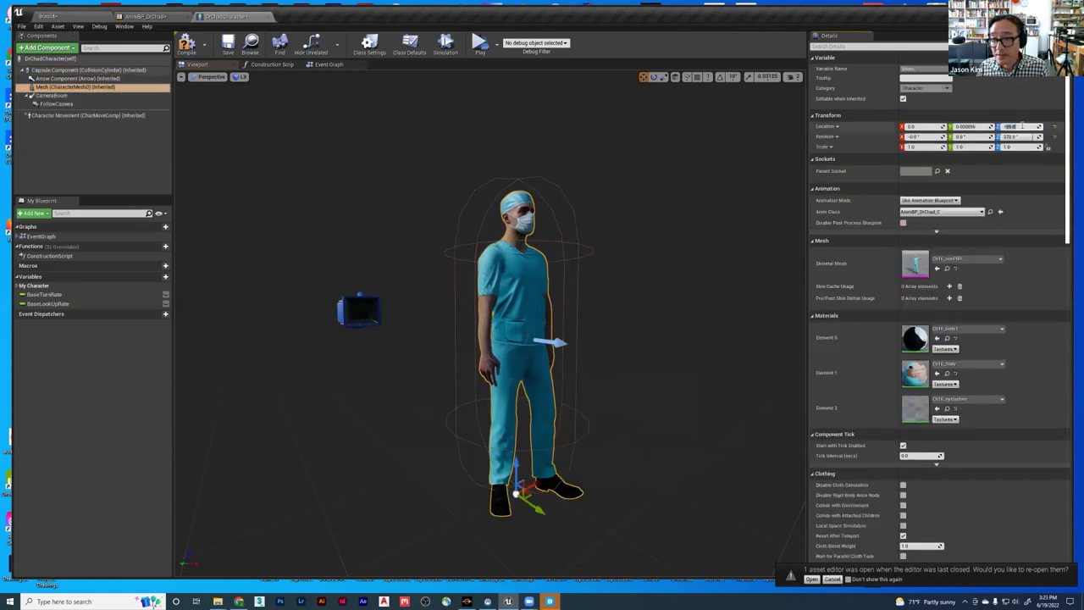
text(-90)
key(Return)
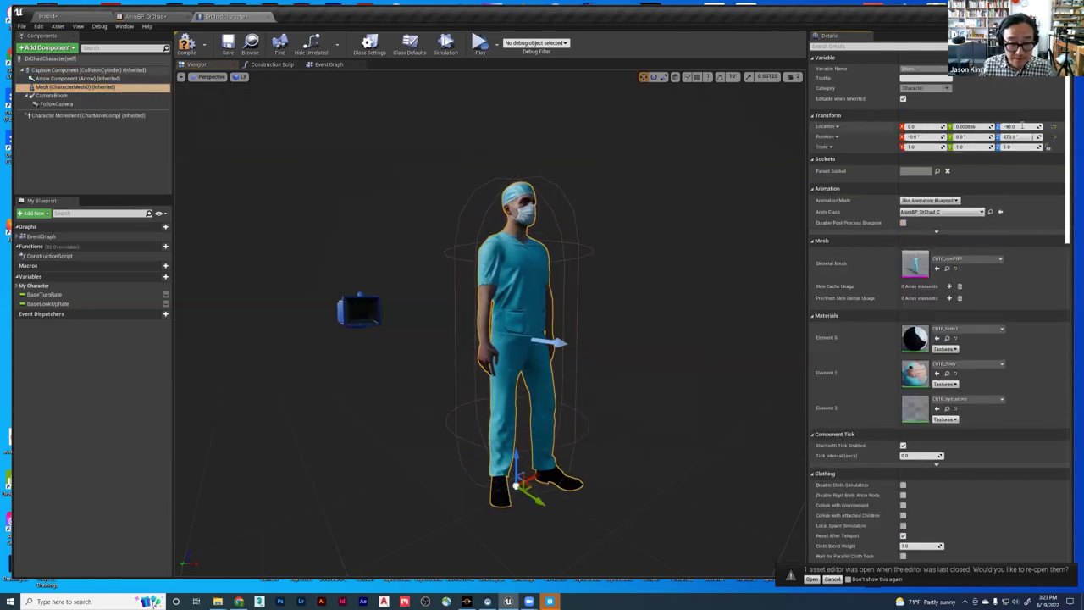
right_drag(762, 251, 762, 229)
middle_drag(739, 250, 678, 307)
click(75, 87)
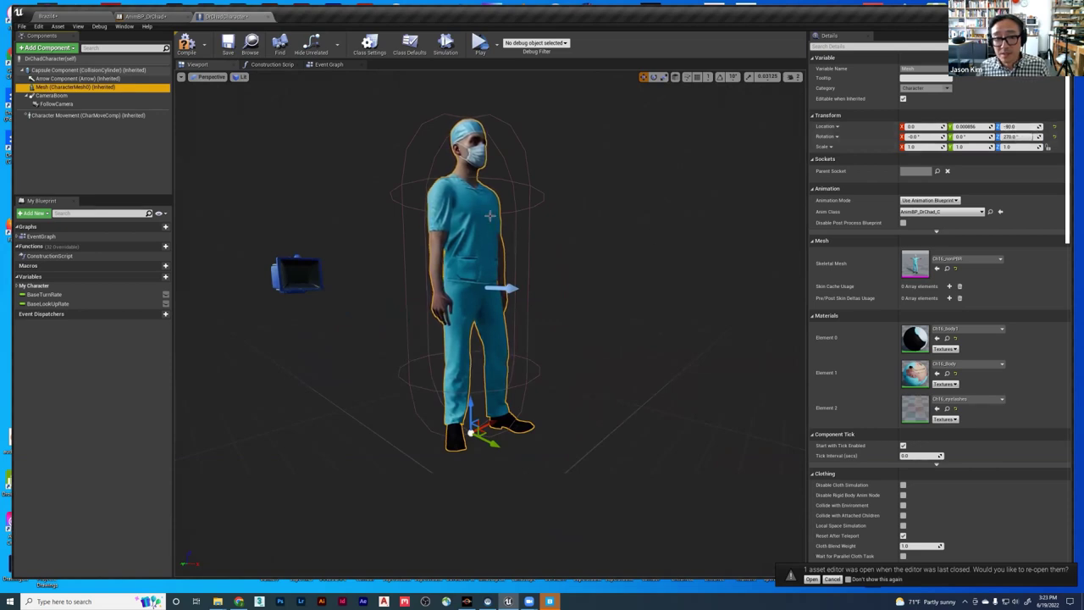
click(48, 71)
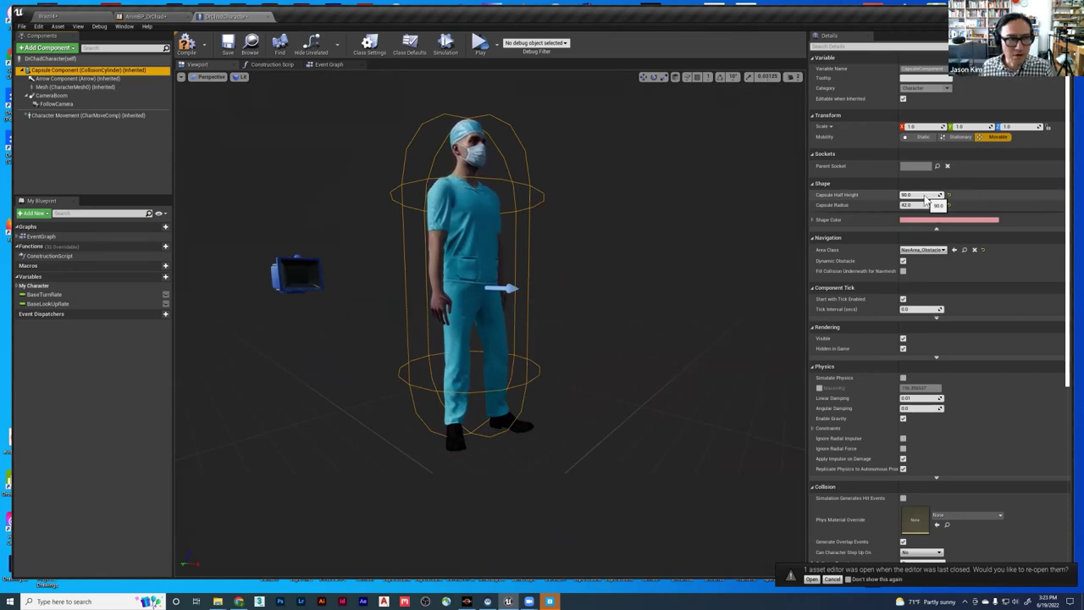
- Compile DrChadCharacter and open ThirdPerson_AnimBP from the Mannequin Animations folder
click(186, 46)
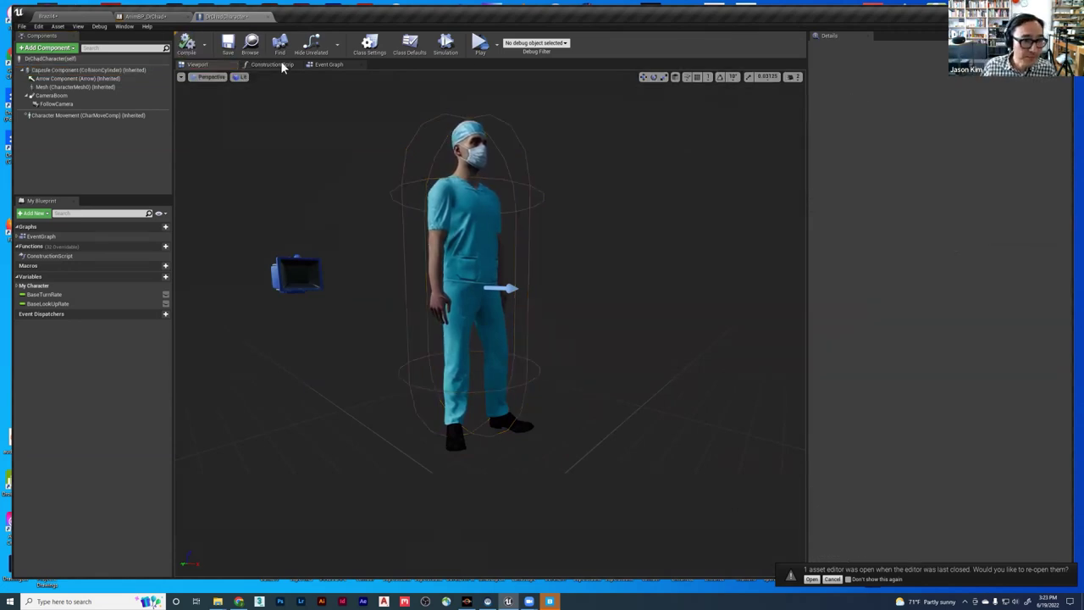
click(143, 21)
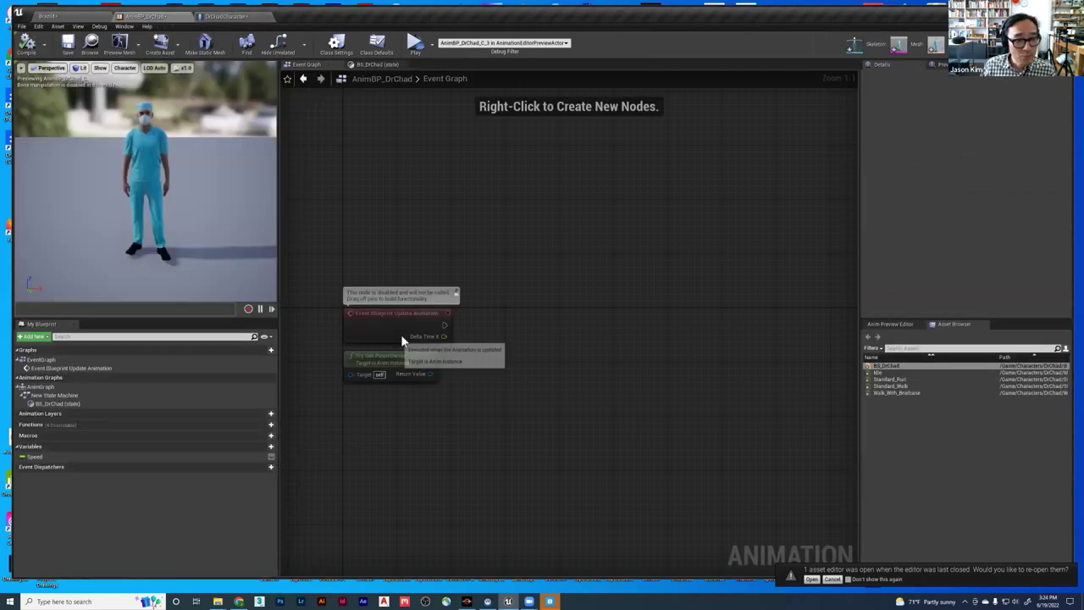
click(66, 16)
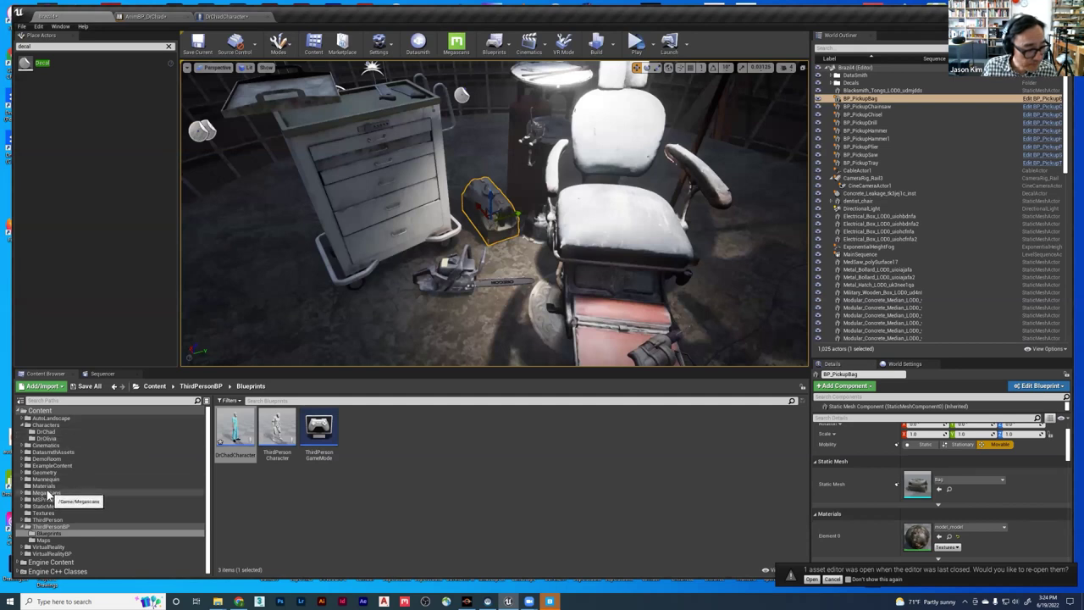
click(23, 479)
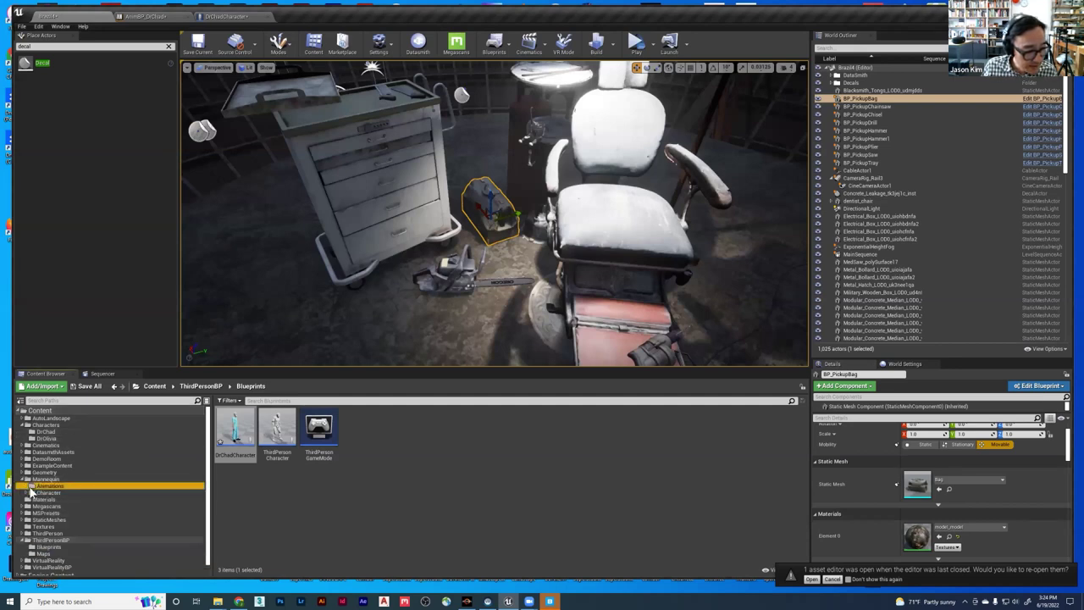
click(47, 485)
click(245, 430)
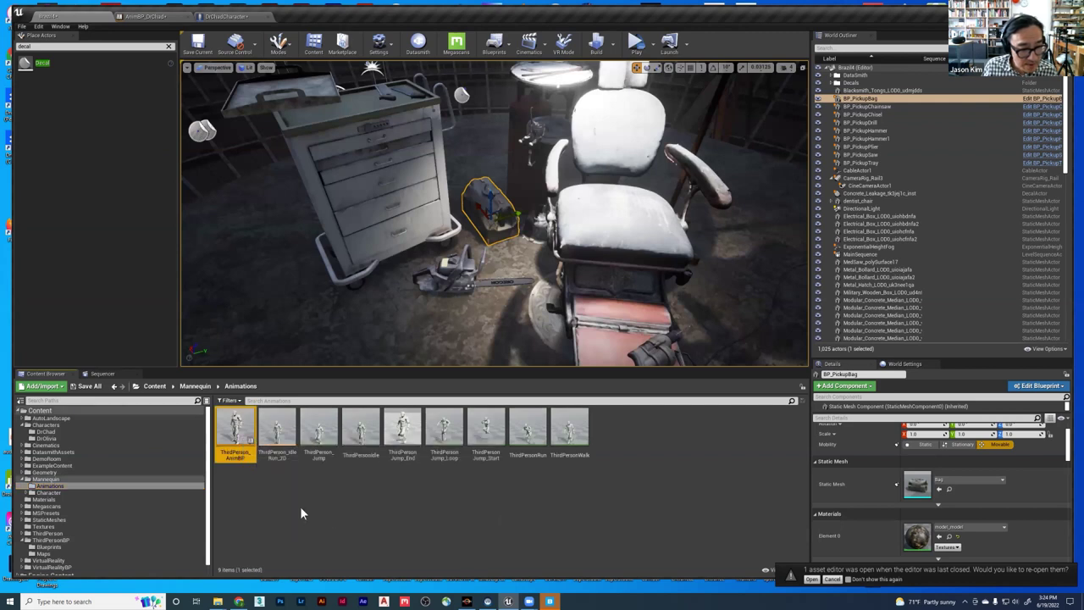
double_click(230, 432)
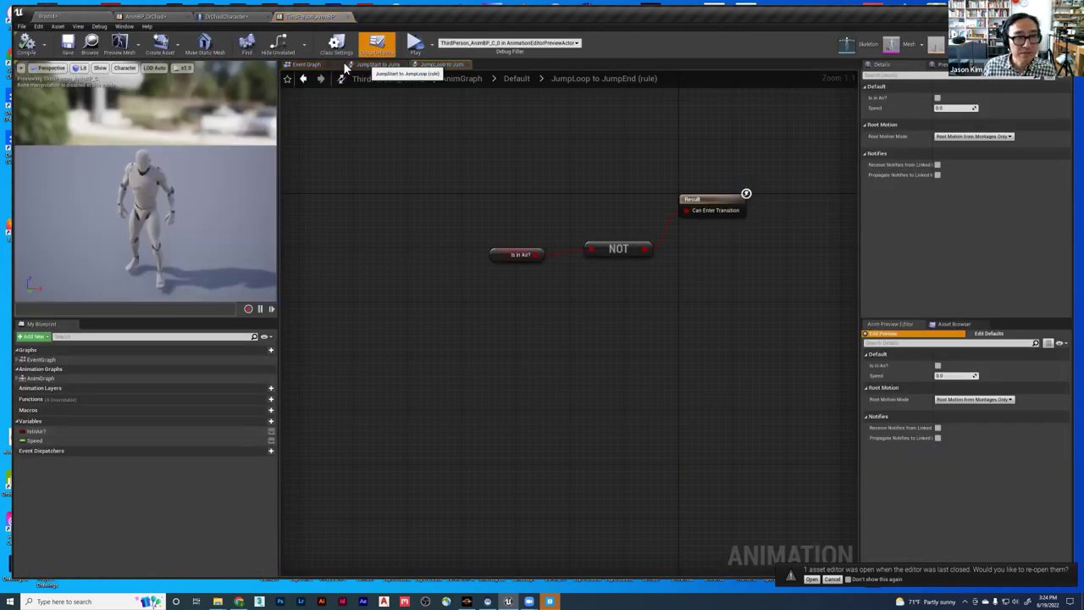
- Copy the PawnOwner, IsInAir and Speed node groups from ThirdPerson_AnimBP's Event Graph into the Event Graph of AnimBP_DrChad
click(308, 65)
right_drag(576, 254, 571, 276)
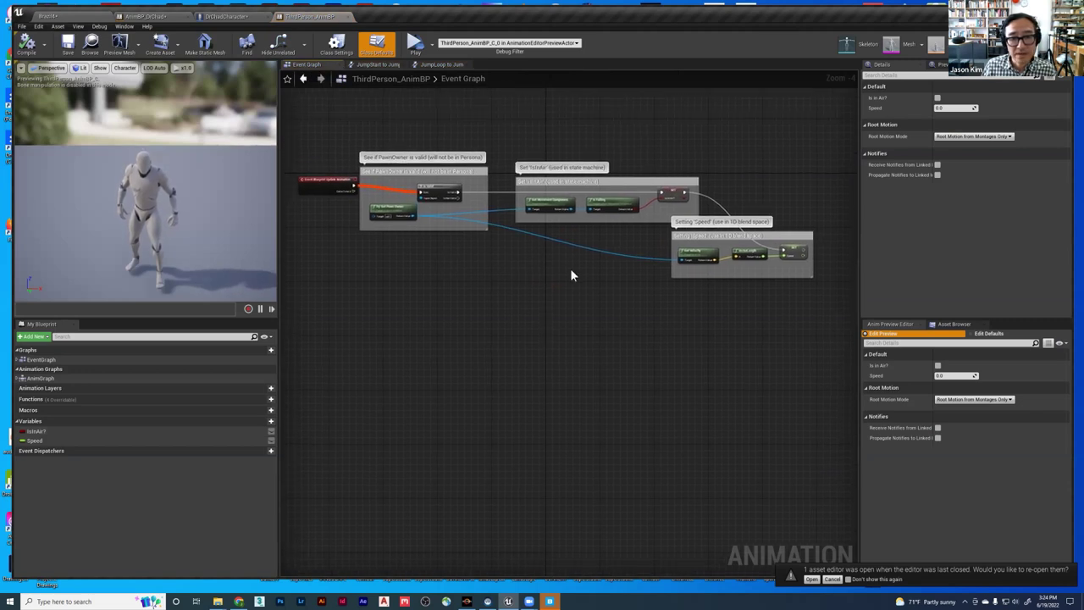
drag(816, 295, 370, 127)
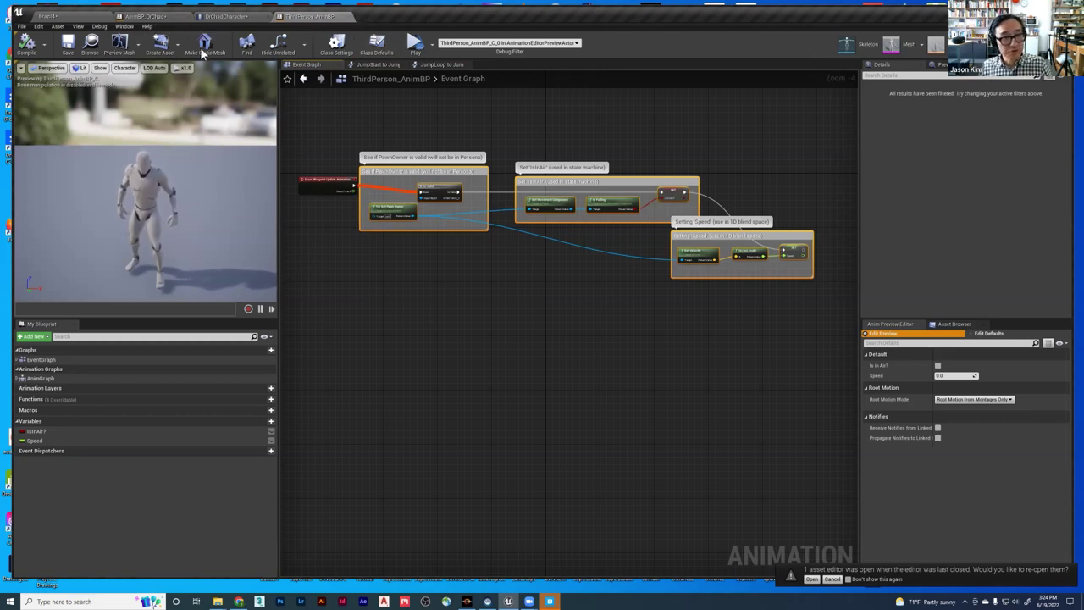
click(149, 18)
right_drag(498, 287, 459, 213)
scroll(459, 213, down, 3)
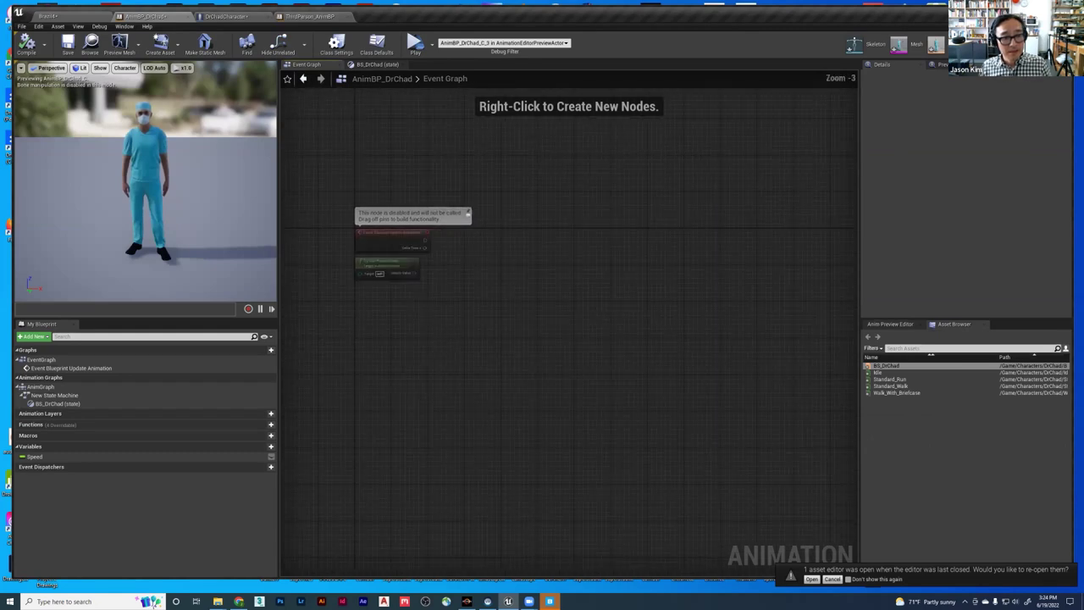
scroll(436, 292, up, 4)
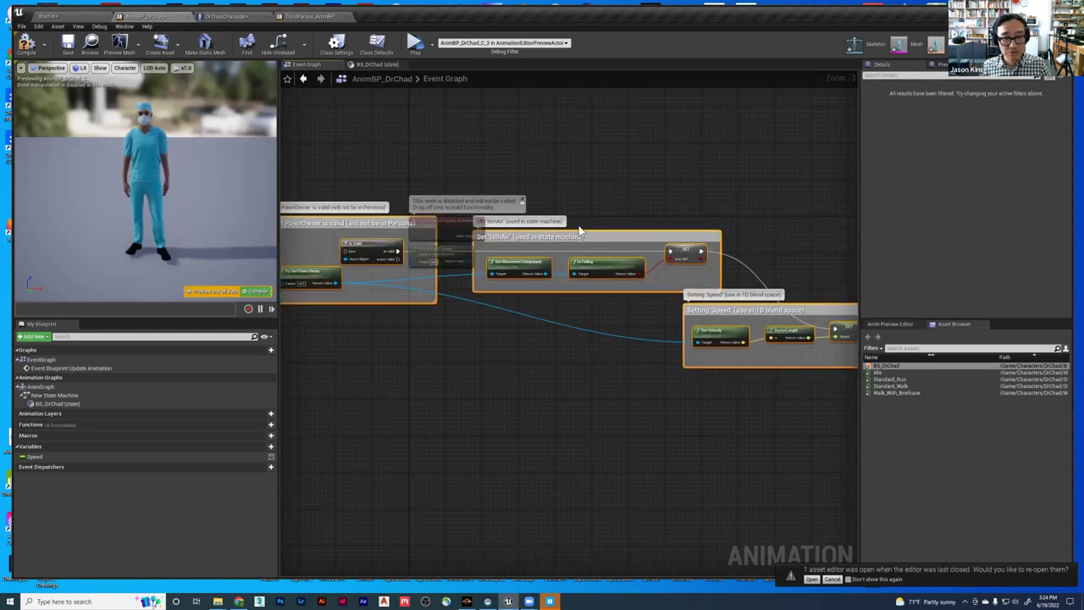
- Move the pasted node groups clear of the default nodes and connect Event Blueprint Update Animation to Is Valid
scroll(599, 231, down, 3)
scroll(599, 231, up, 1)
drag(606, 233, 735, 270)
scroll(487, 237, up, 4)
drag(439, 207, 614, 268)
right_drag(720, 382, 407, 301)
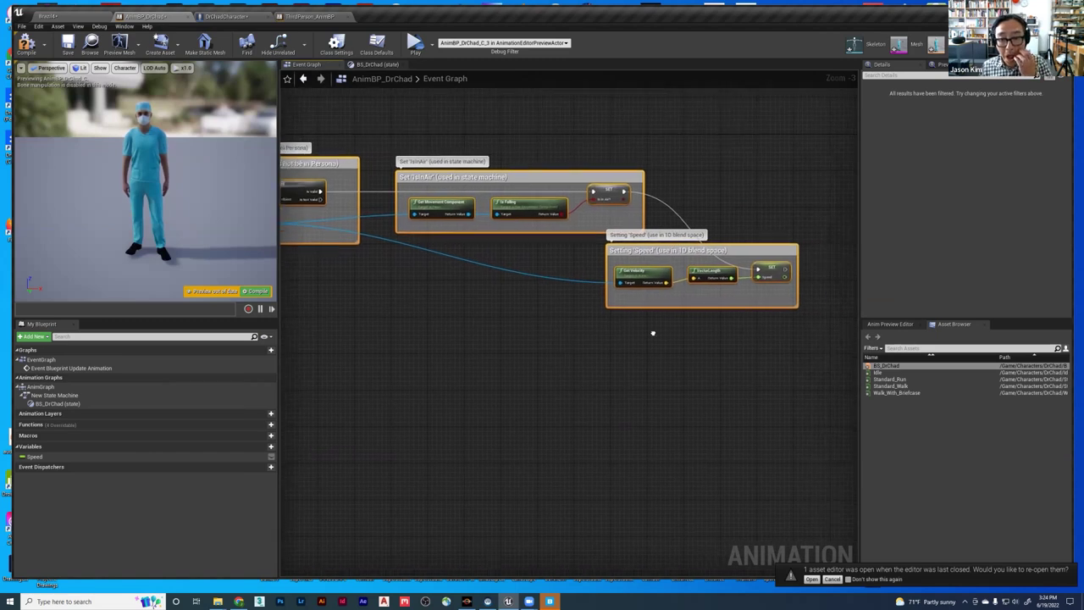
- Check the pasted nodes that set Speed and compile AnimBP_DrChad
scroll(770, 276, up, 3)
click(759, 279)
click(551, 376)
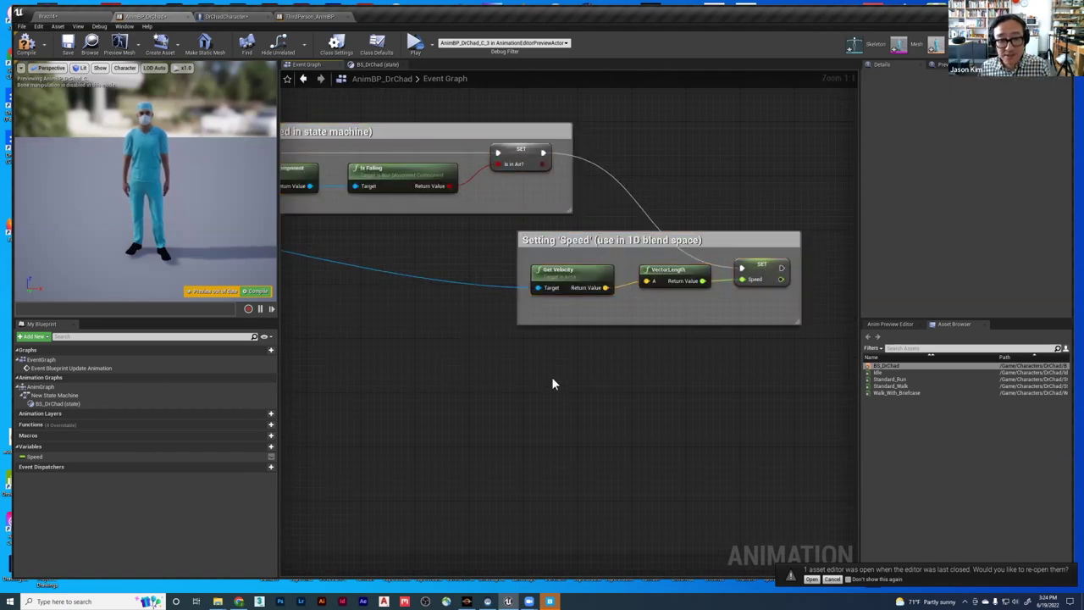
scroll(552, 376, down, 3)
right_drag(489, 382, 642, 362)
click(27, 42)
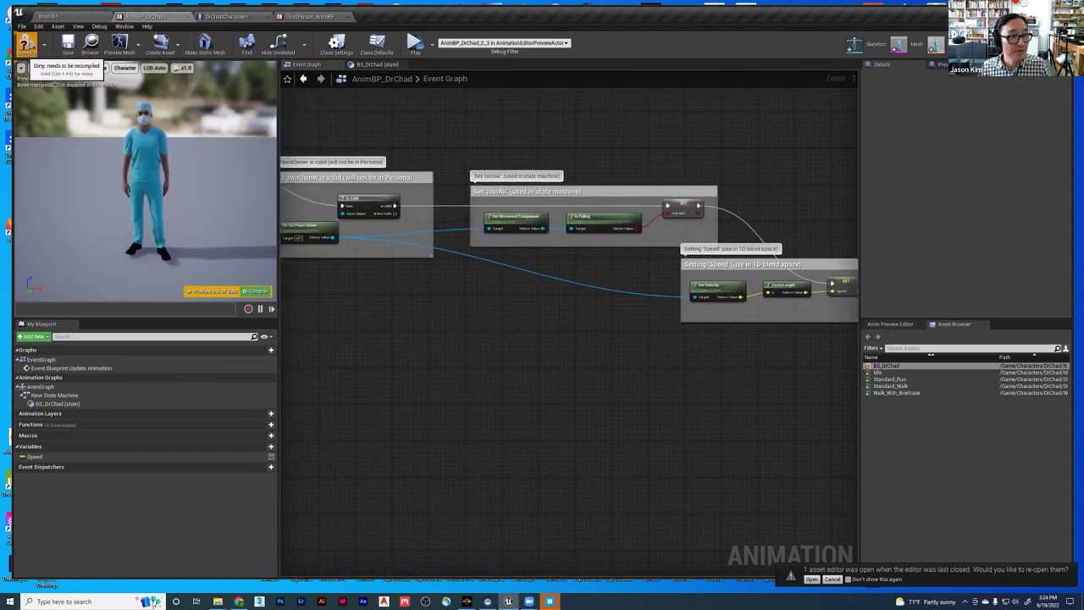
- Test compiling AnimBP_DrChad with the IsInAir setter disconnected from Is Valid, and restore the connection
scroll(697, 206, up, 2)
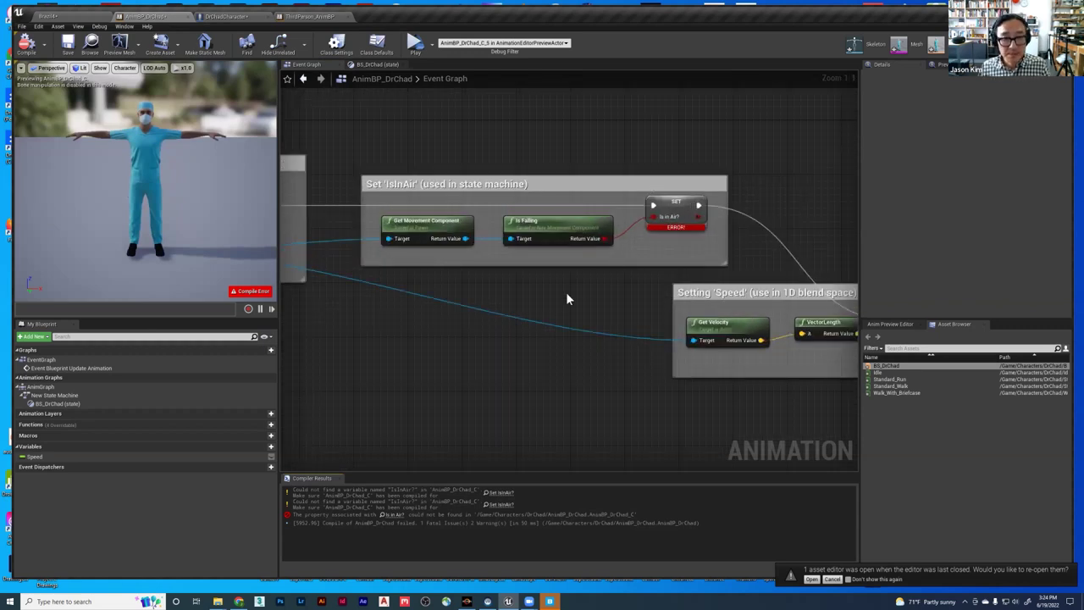
scroll(568, 295, down, 1)
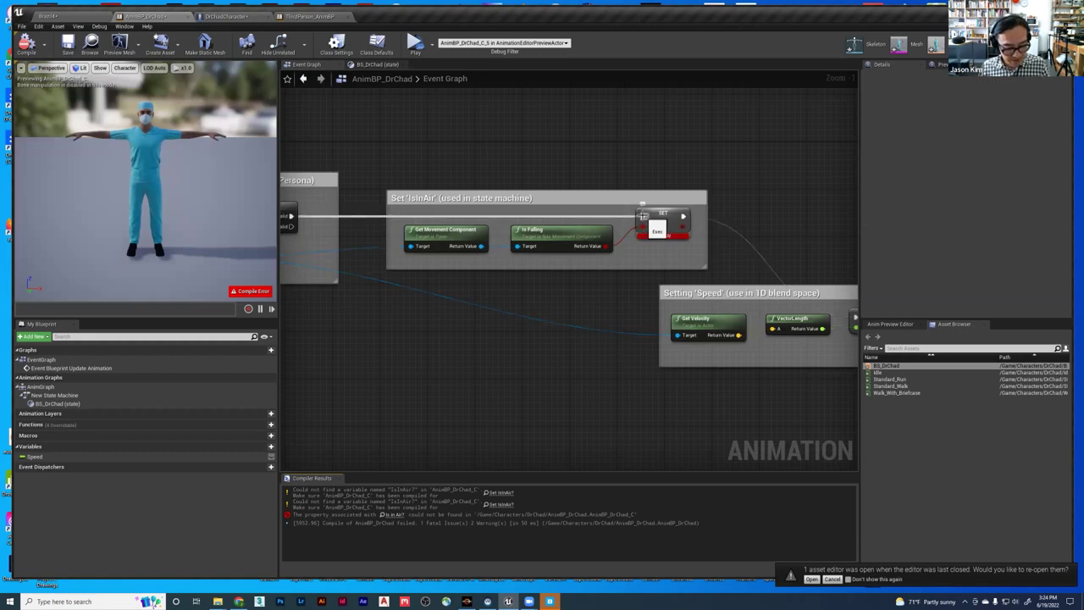
alt+click(643, 216)
click(26, 44)
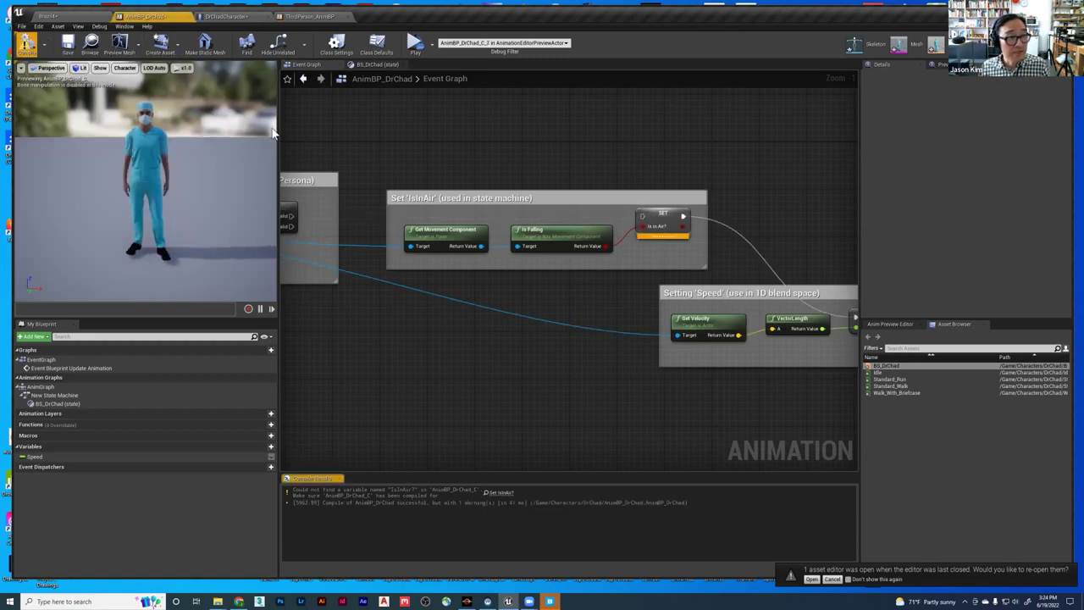
drag(291, 216, 649, 219)
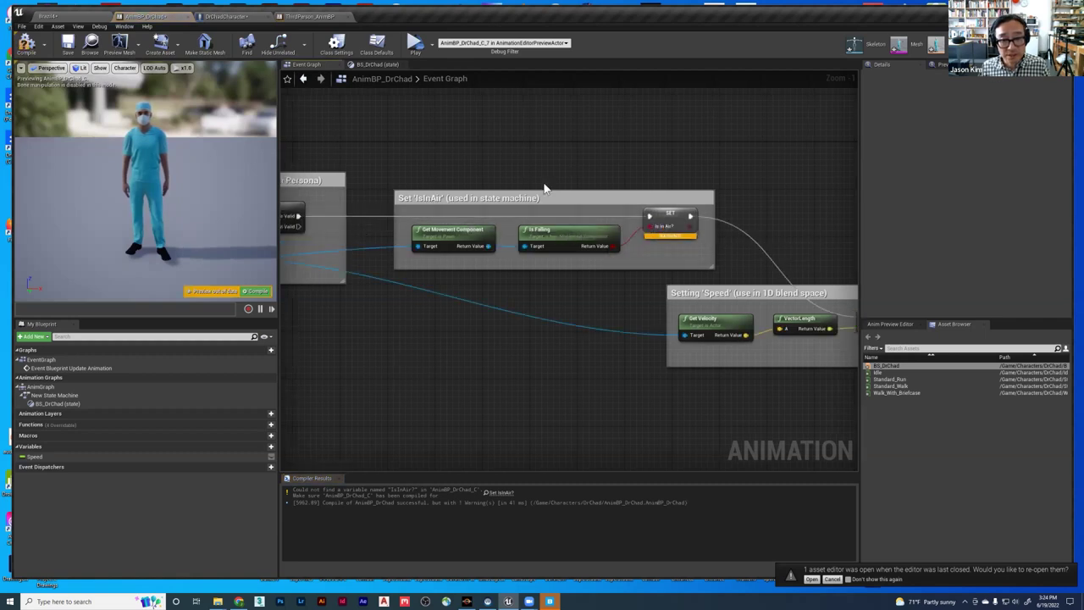
click(26, 44)
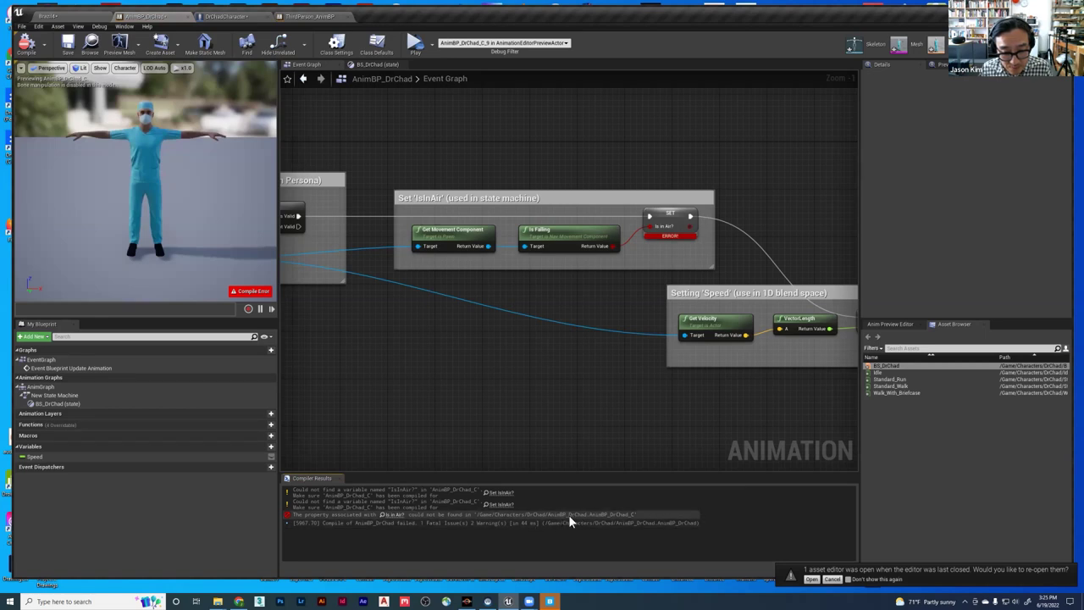
scroll(621, 363, down, 3)
right_drag(568, 360, 528, 346)
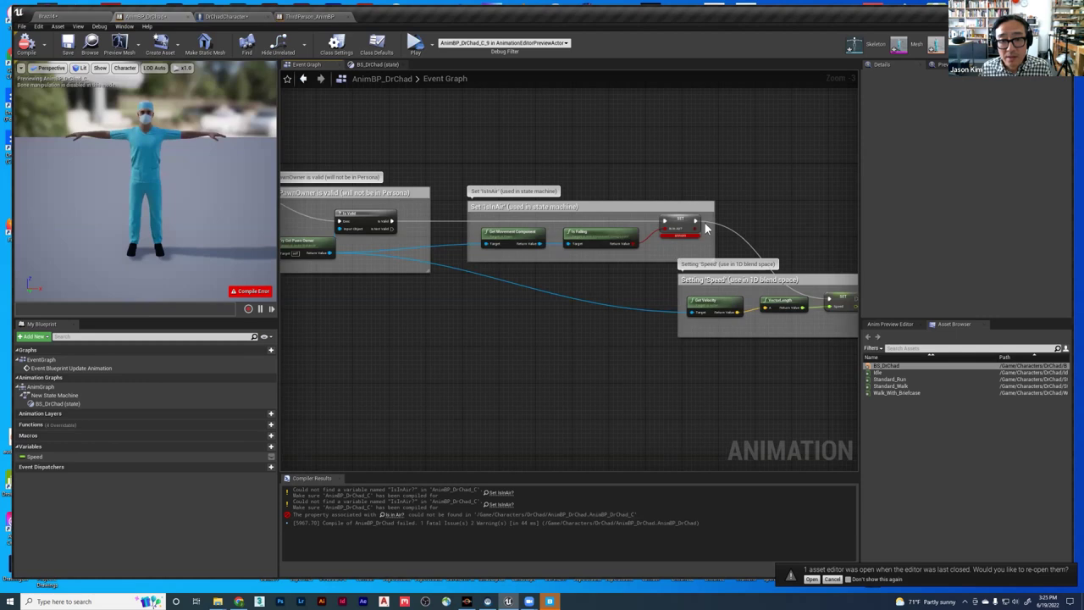
scroll(562, 305, down, 1)
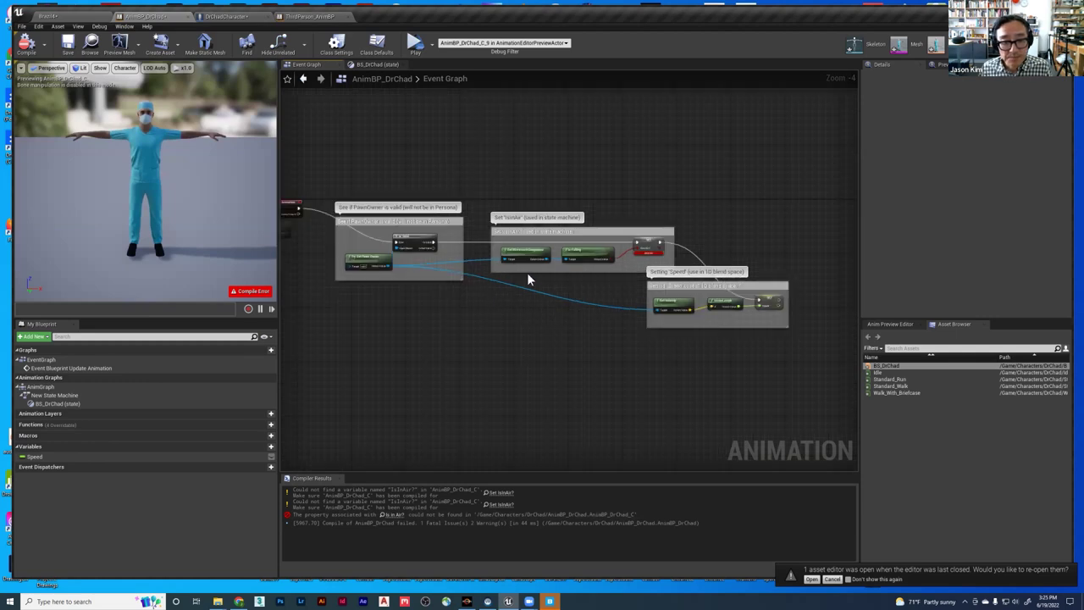
scroll(574, 268, up, 1)
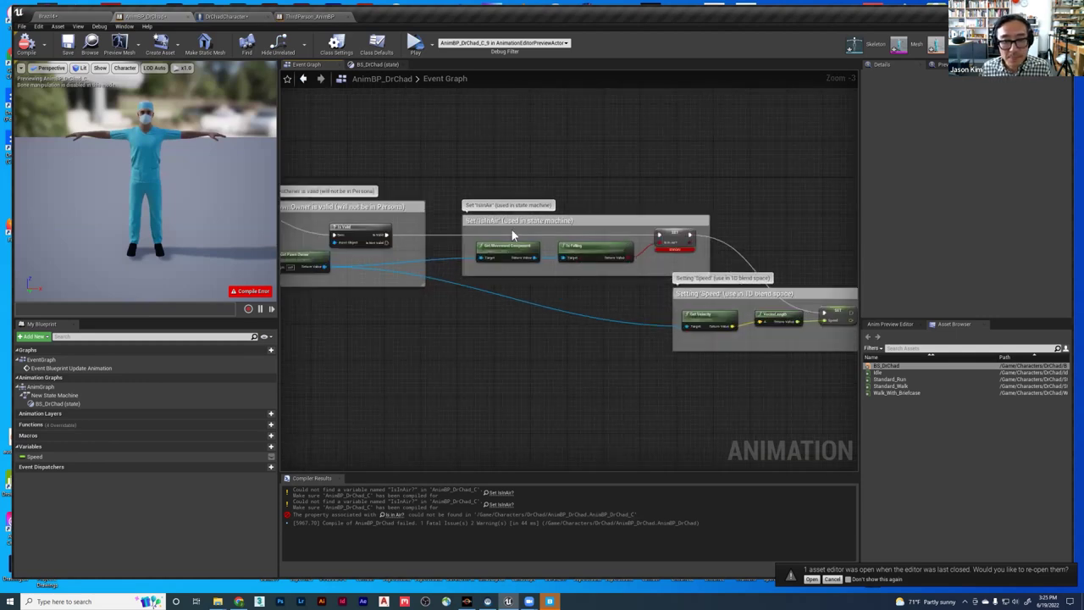
drag(388, 233, 659, 235)
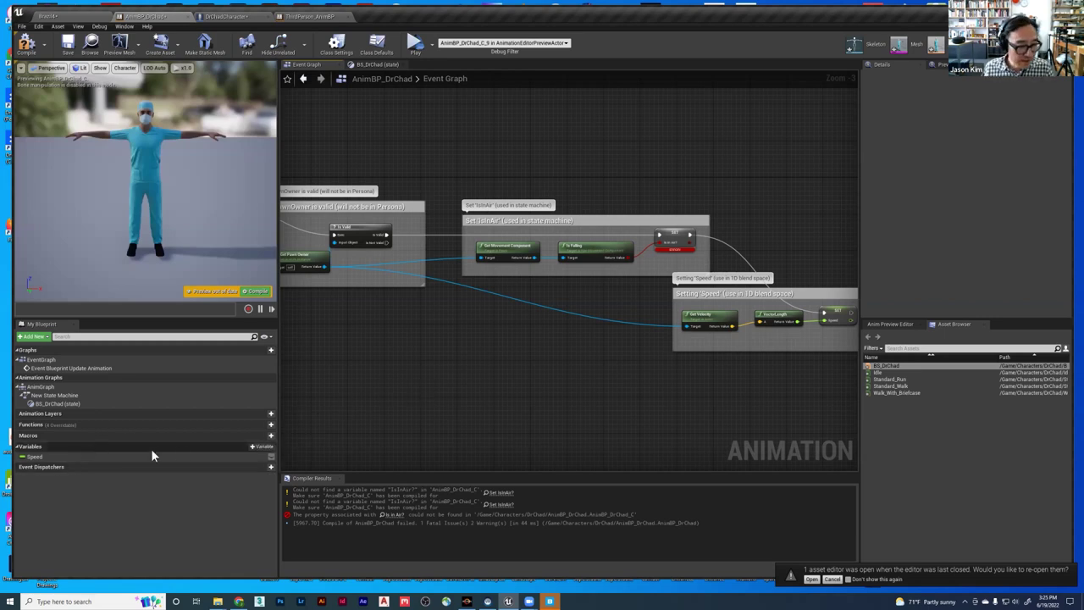
- Add a Boolean variable named Is in Air to AnimBP_DrChad and compile the blueprint
click(262, 447)
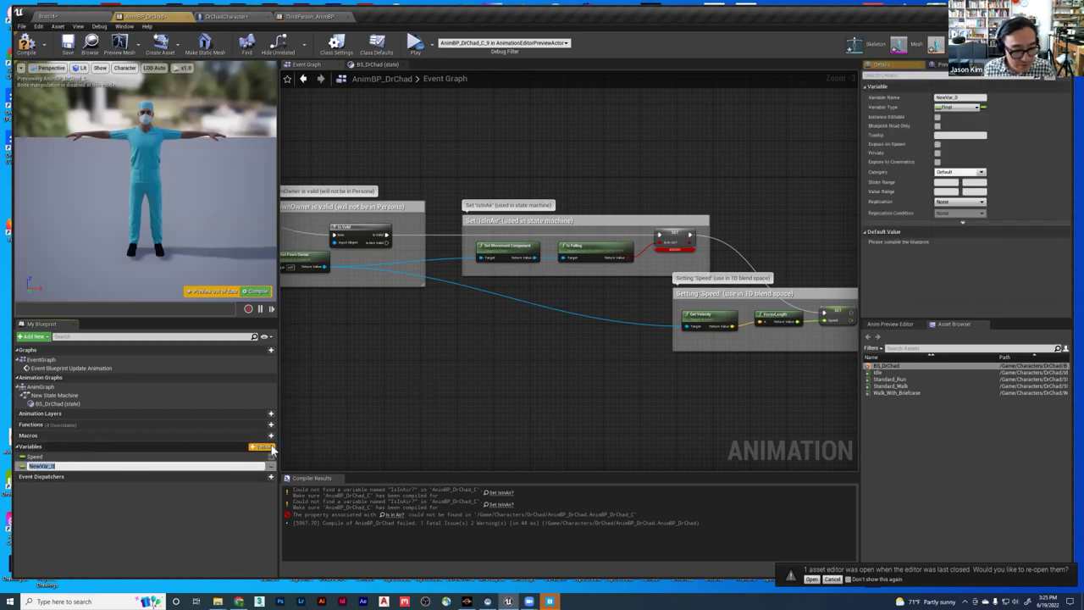
click(966, 96)
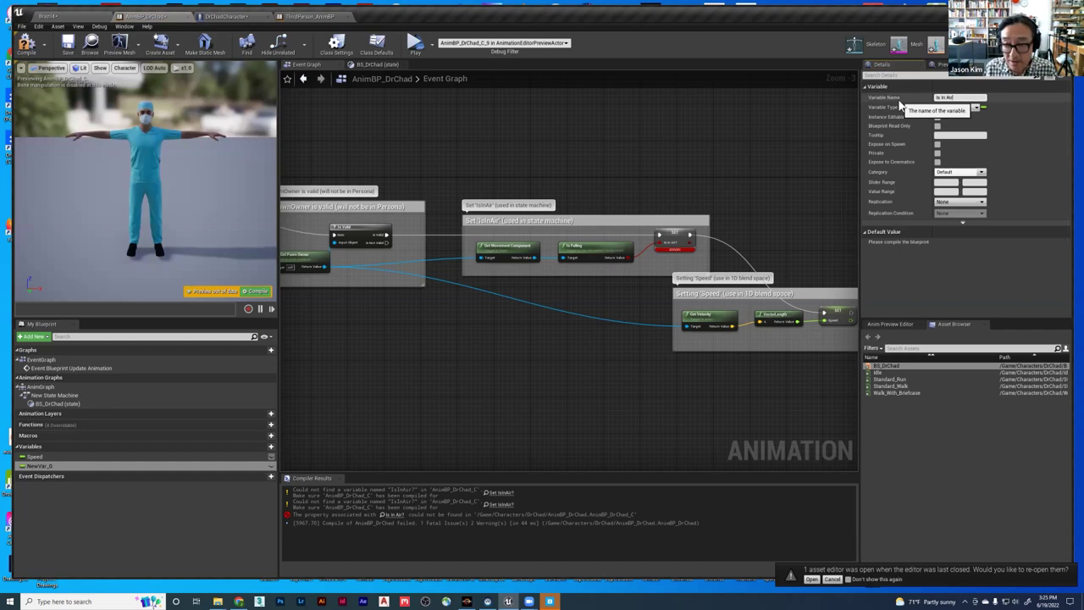
key(Return)
click(954, 108)
click(908, 124)
click(51, 467)
click(25, 47)
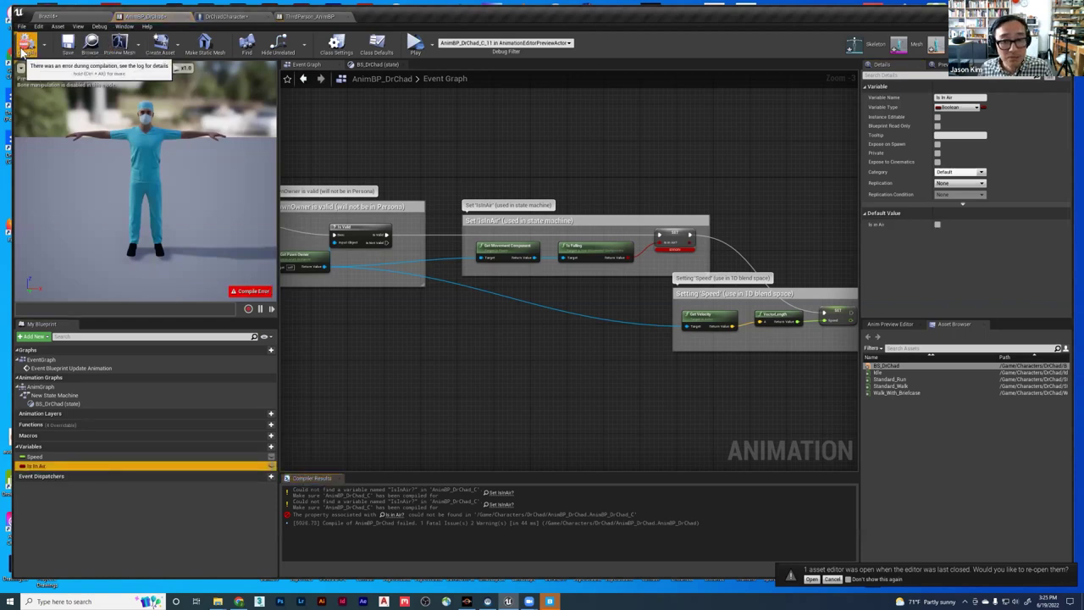
- Add a Set node for Is in Air, feed it Is Falling's return value, and wire its execution from Is Valid to Set Speed
drag(150, 466, 643, 179)
click(661, 198)
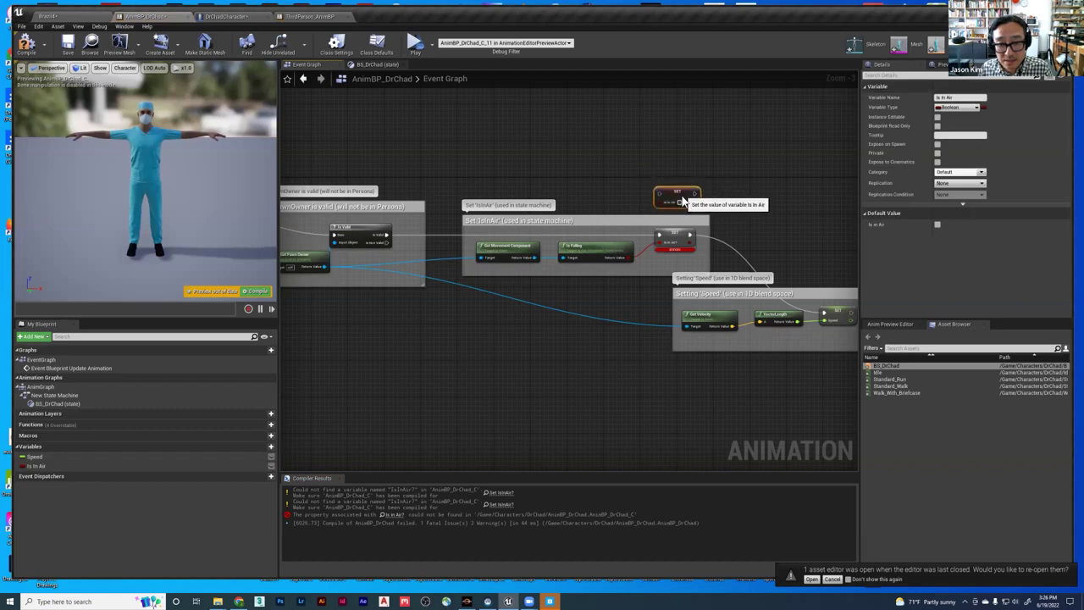
scroll(675, 241, up, 3)
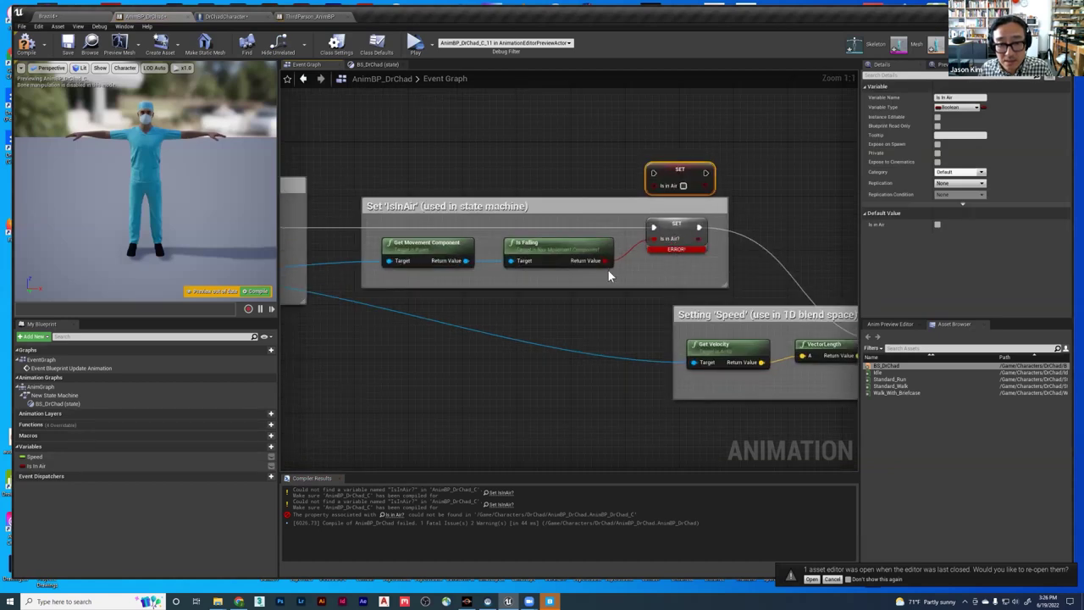
drag(605, 260, 651, 187)
scroll(619, 320, down, 1)
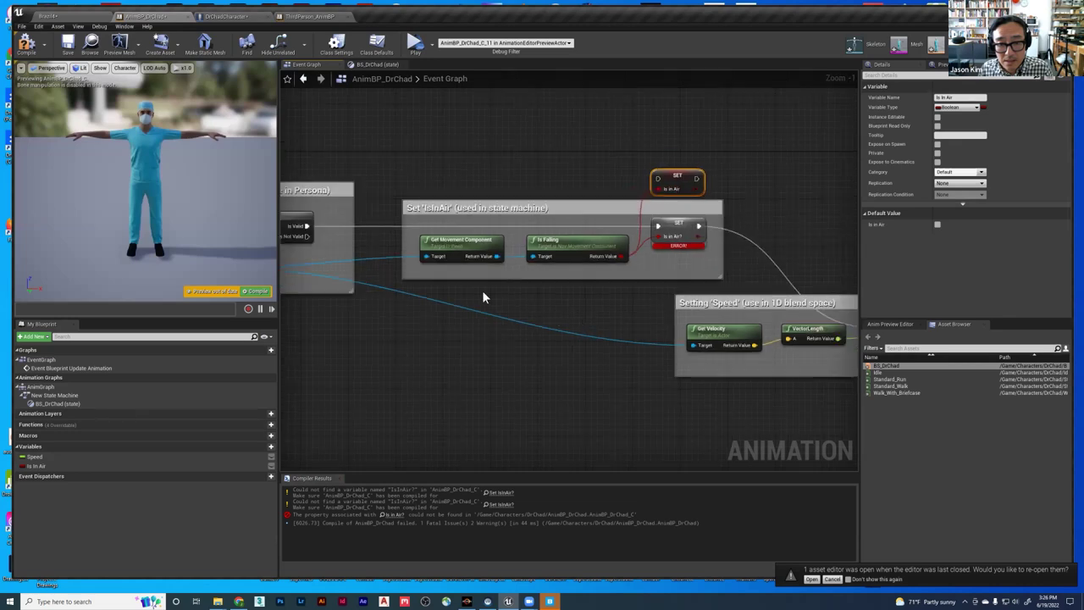
drag(307, 226, 657, 179)
right_drag(724, 191, 623, 177)
drag(595, 164, 771, 312)
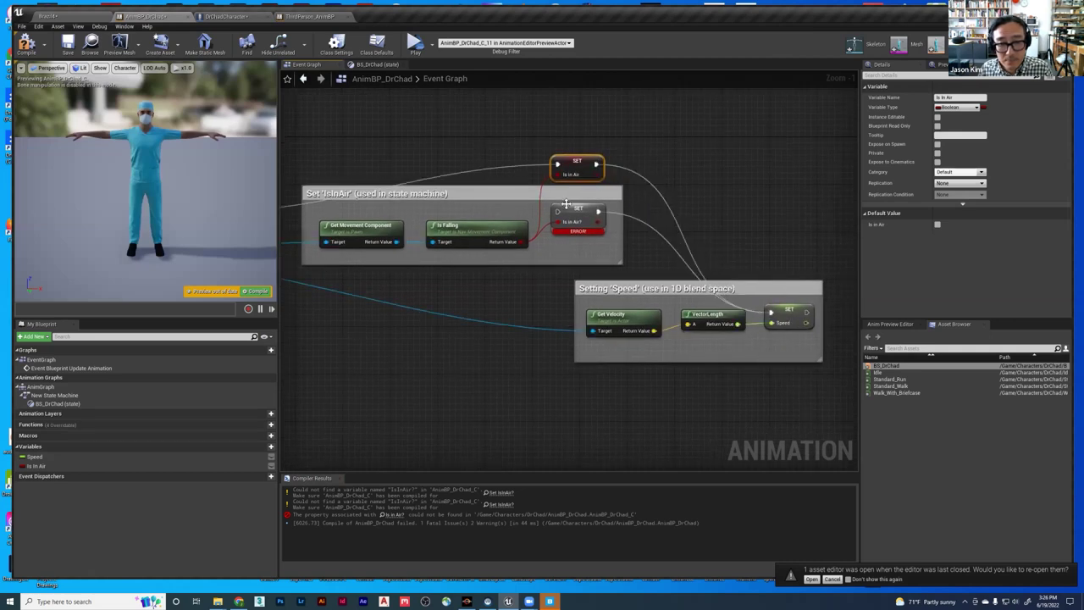
- Delete the old pasted IsInAir setter that has the error and recompile AnimBP_DrChad
click(568, 211)
key(Delete)
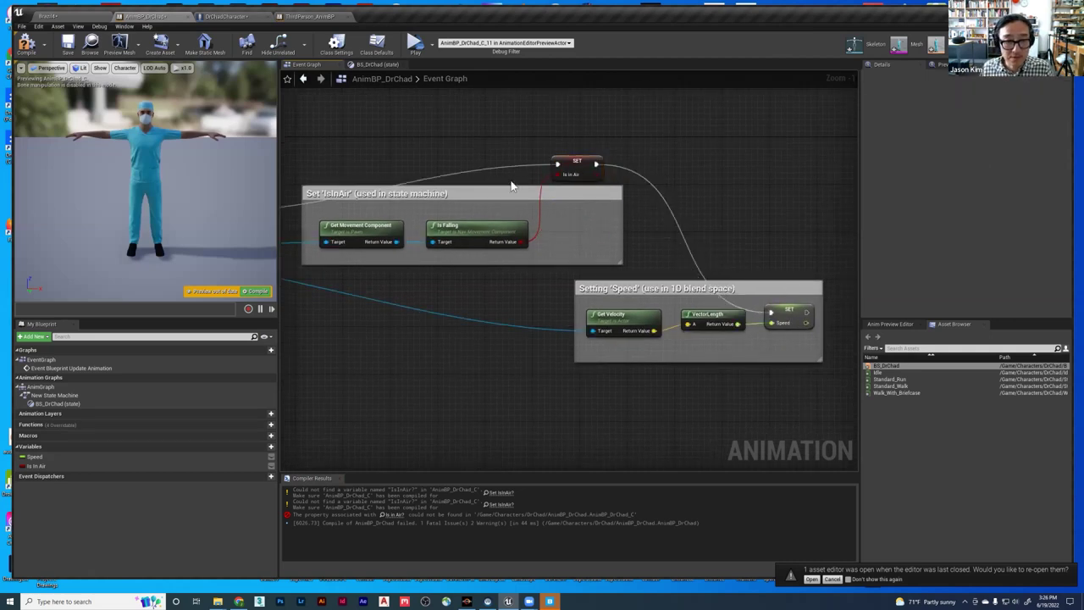
key(F7)
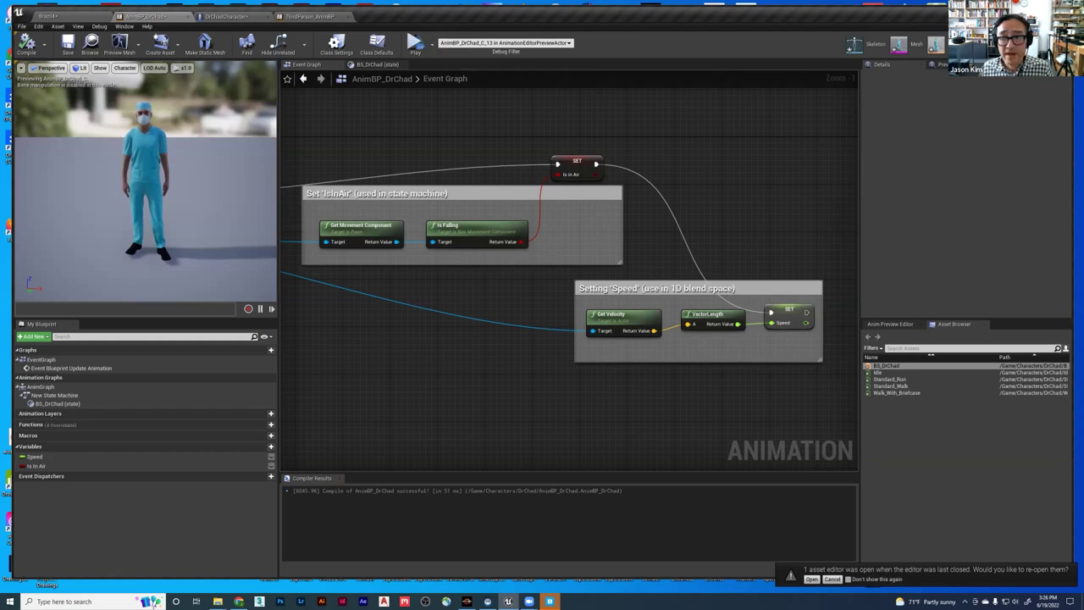
- Place DrChadCharacter from the ThirdPersonBP Blueprints folder on the floor of the level near the dentist chair
click(61, 19)
scroll(51, 546, down, 1)
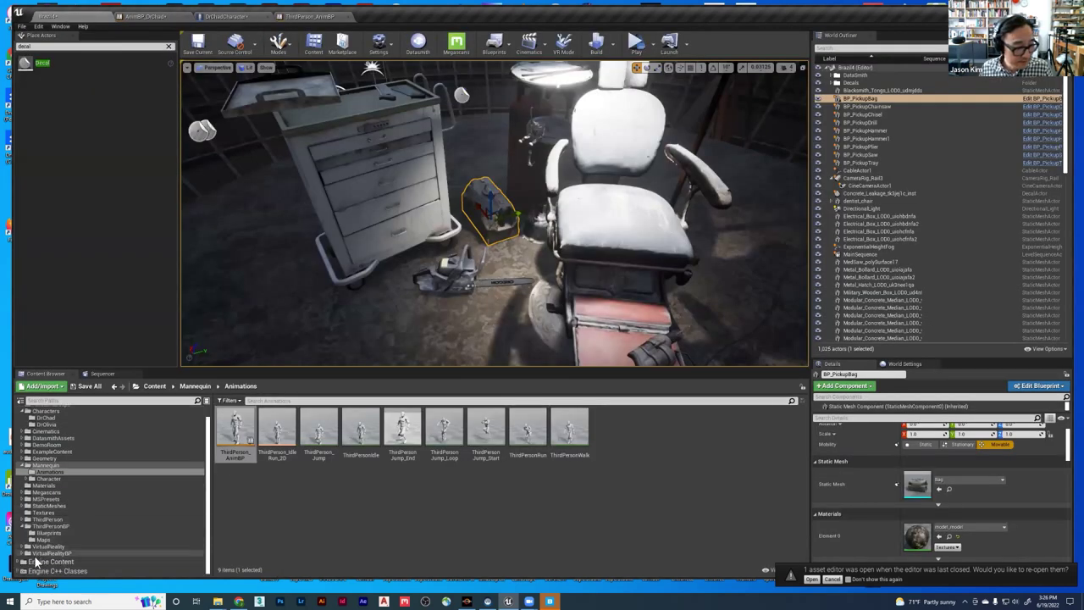
click(39, 527)
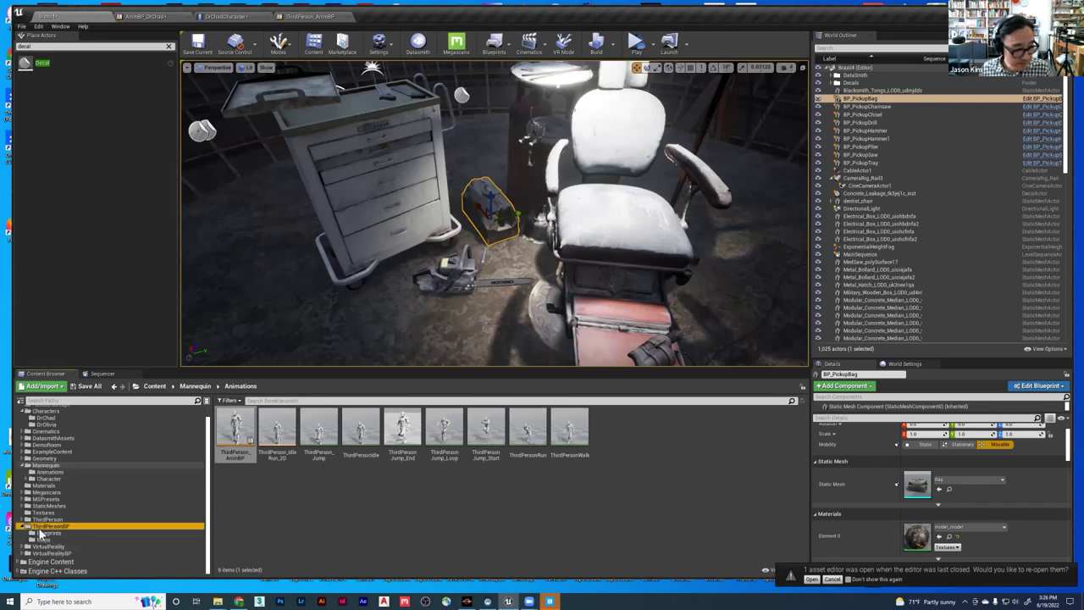
click(41, 532)
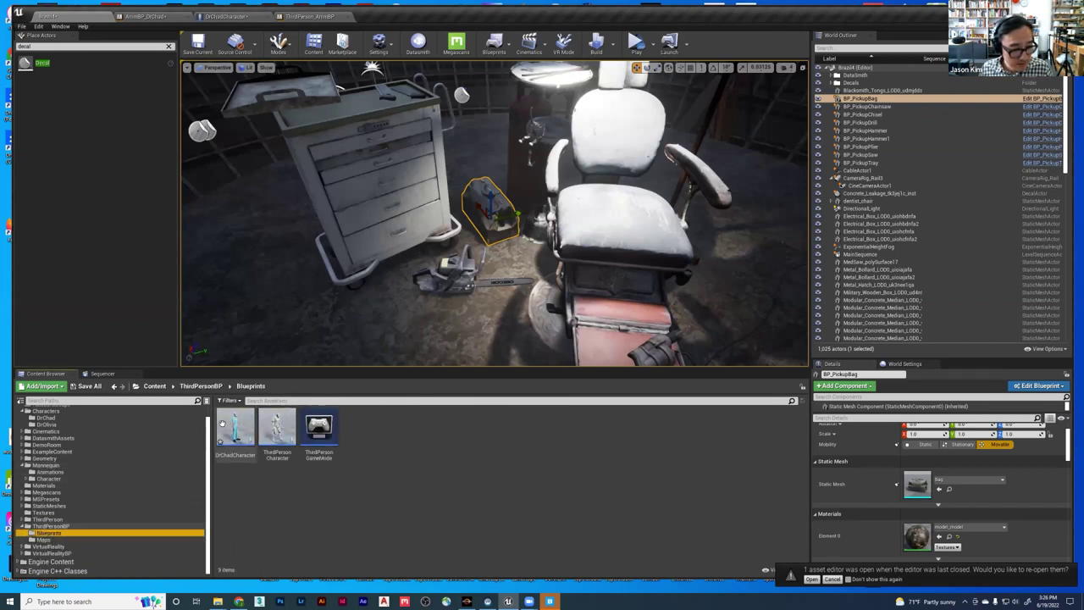
click(234, 430)
drag(235, 430, 508, 262)
right_drag(508, 262, 431, 267)
right_drag(506, 213, 523, 185)
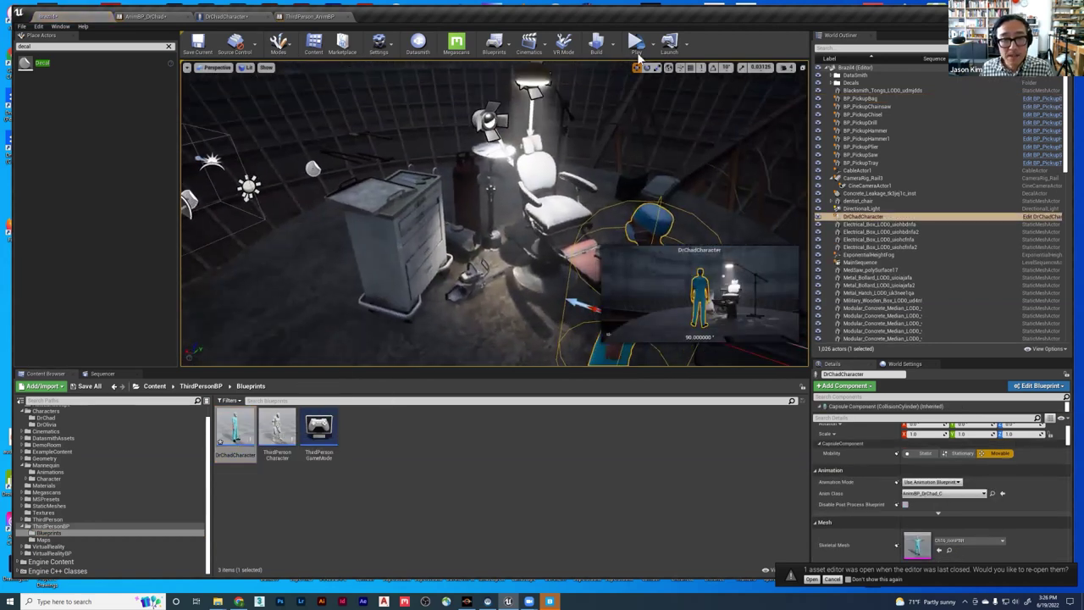
- Filter the placed DrChadCharacter's properties for "poss" and set Auto Possess Player to Player 0
click(905, 364)
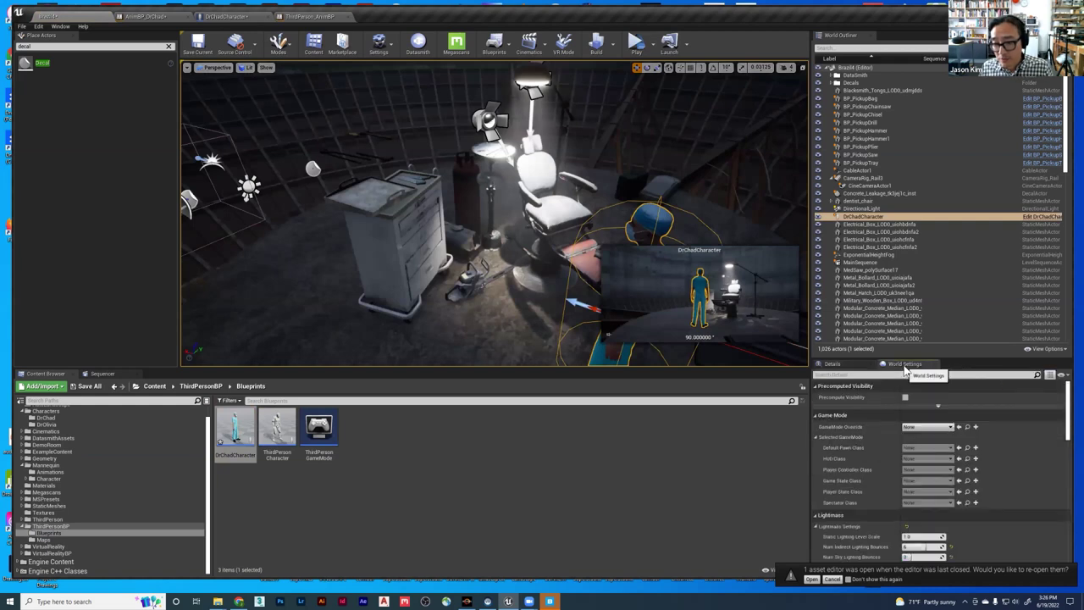
click(855, 366)
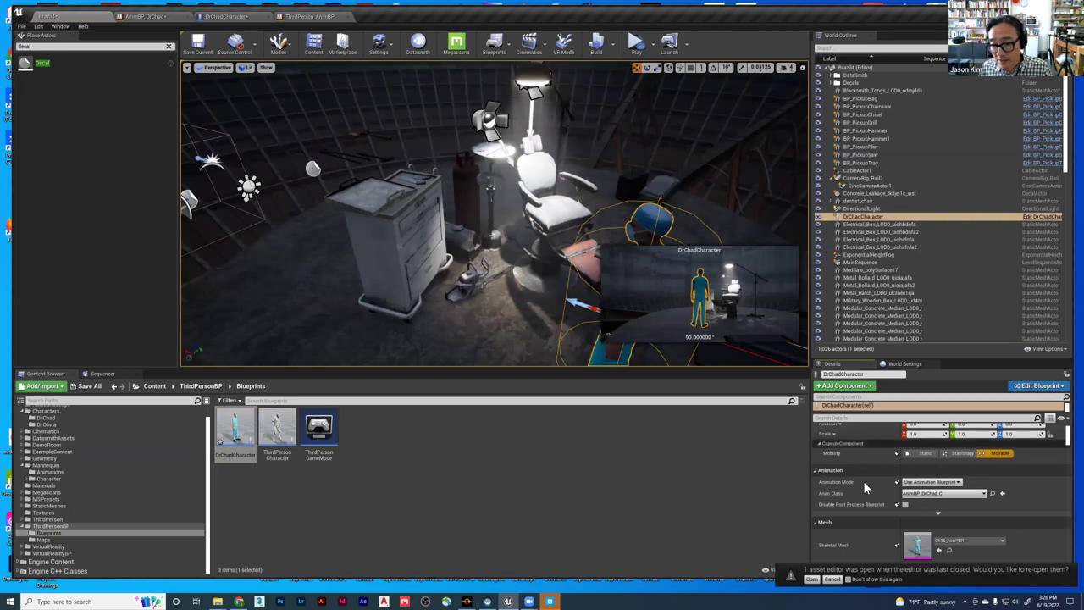
scroll(865, 487, down, 1)
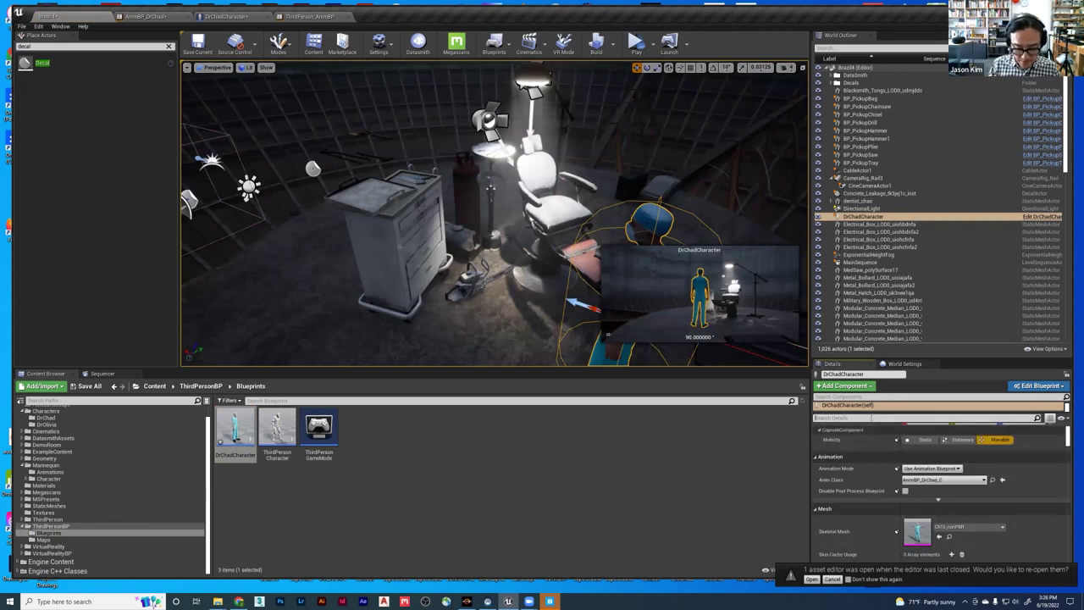
click(872, 417)
text(poss)
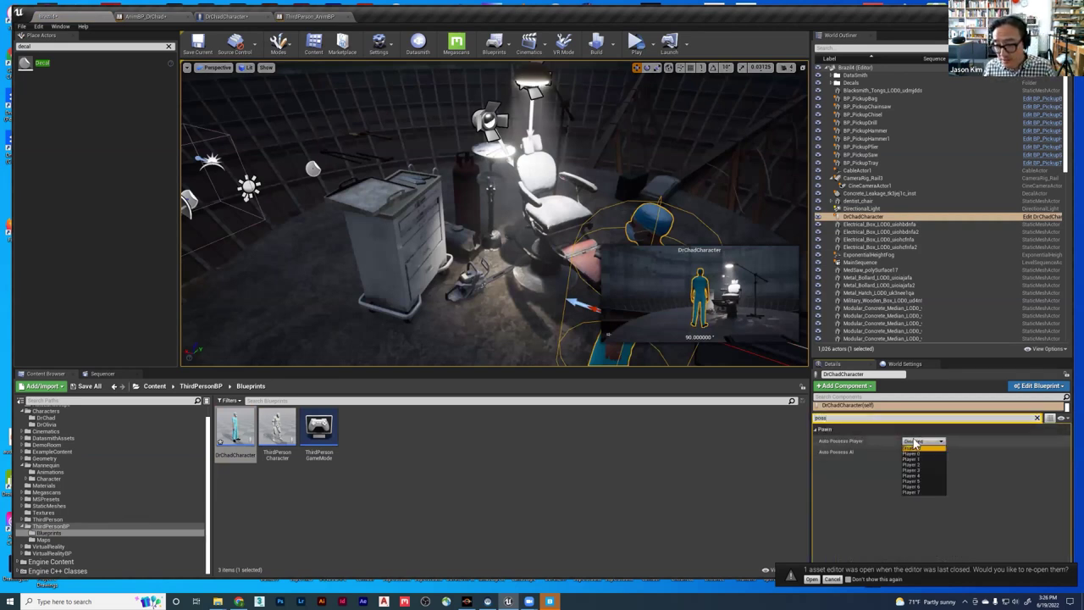
click(913, 454)
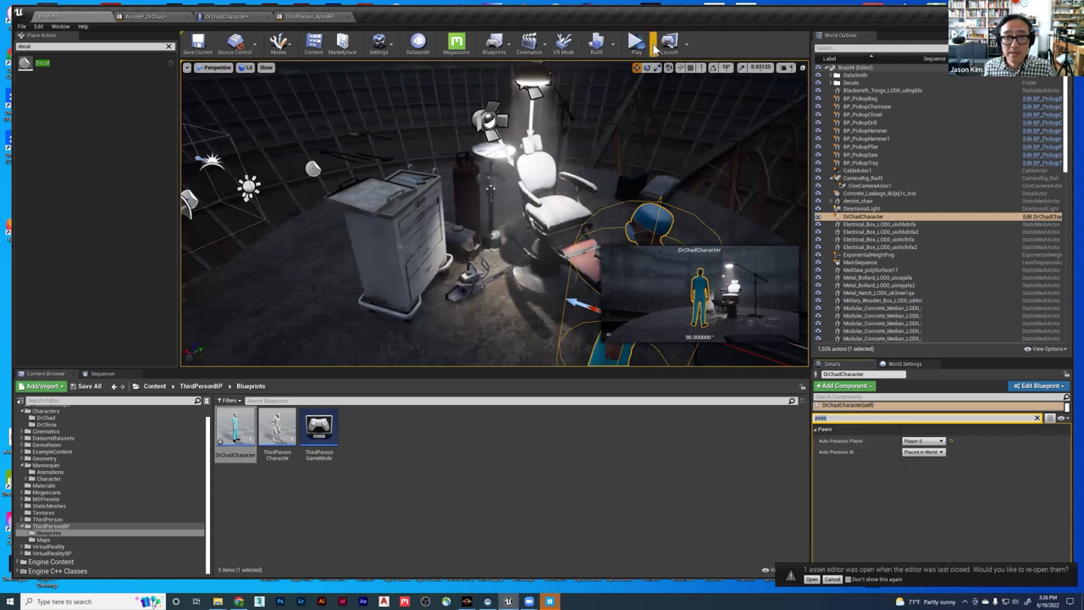
- Play the level in the active viewport, run DrChad along the rail walkway and back towards the dentist chair, and end the play session
click(654, 47)
click(684, 71)
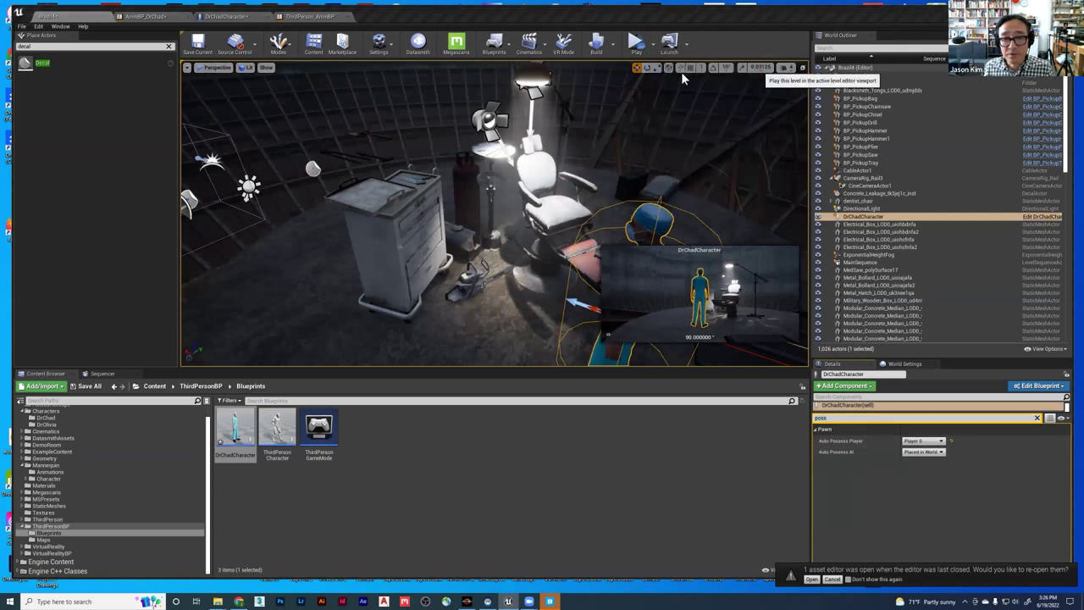
key(w)
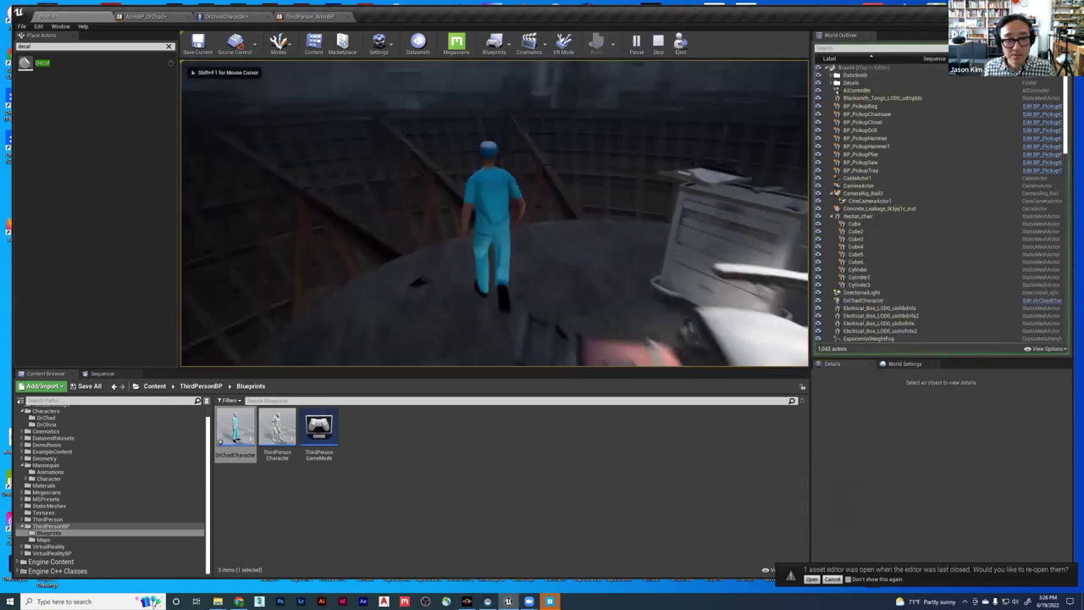
key(d)
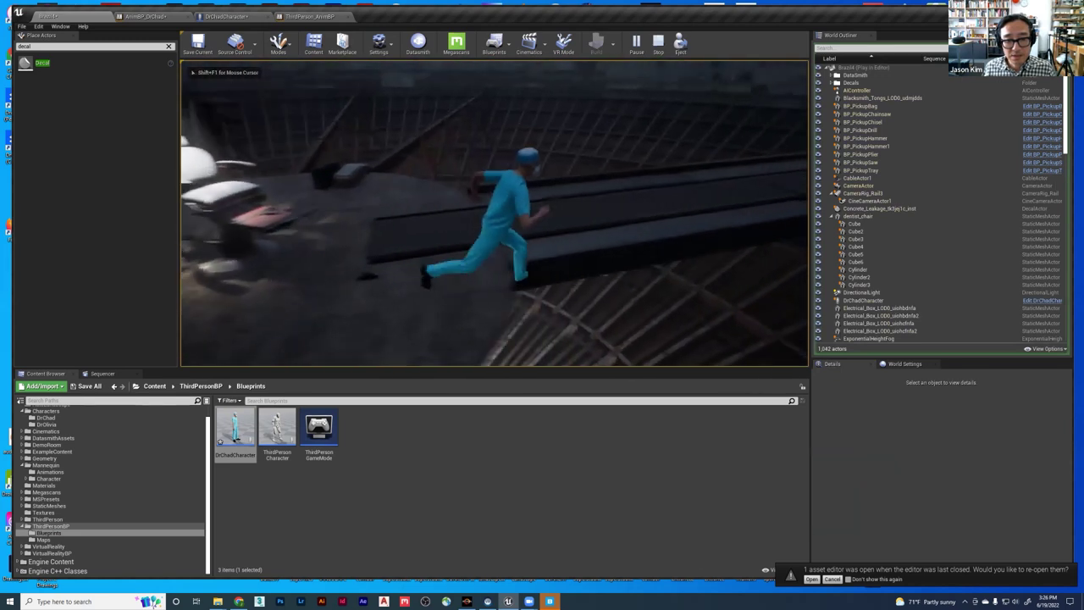
key(a)
key(w)
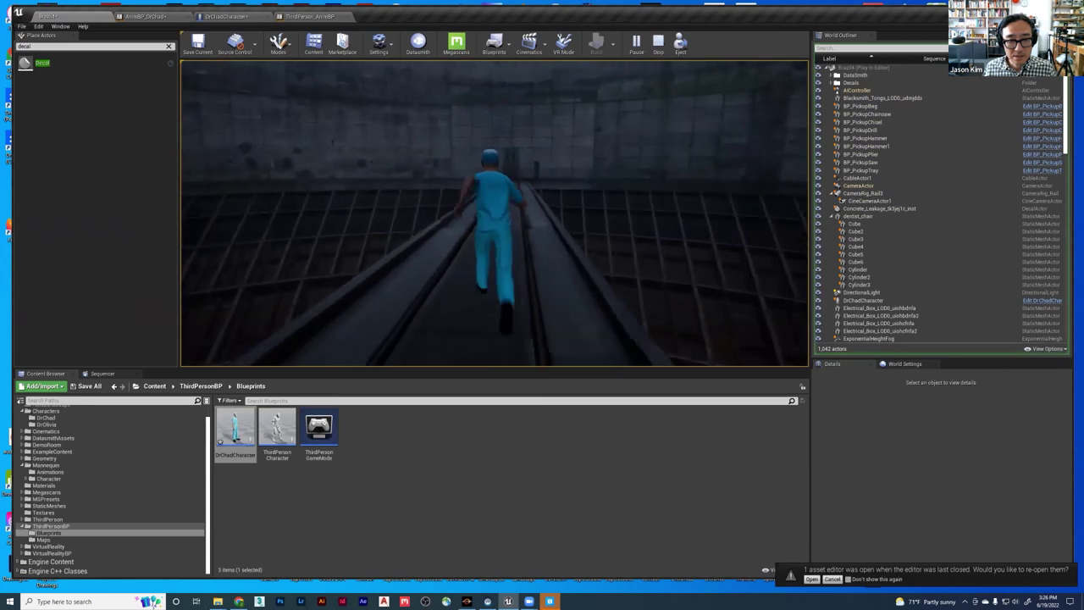
key(w)
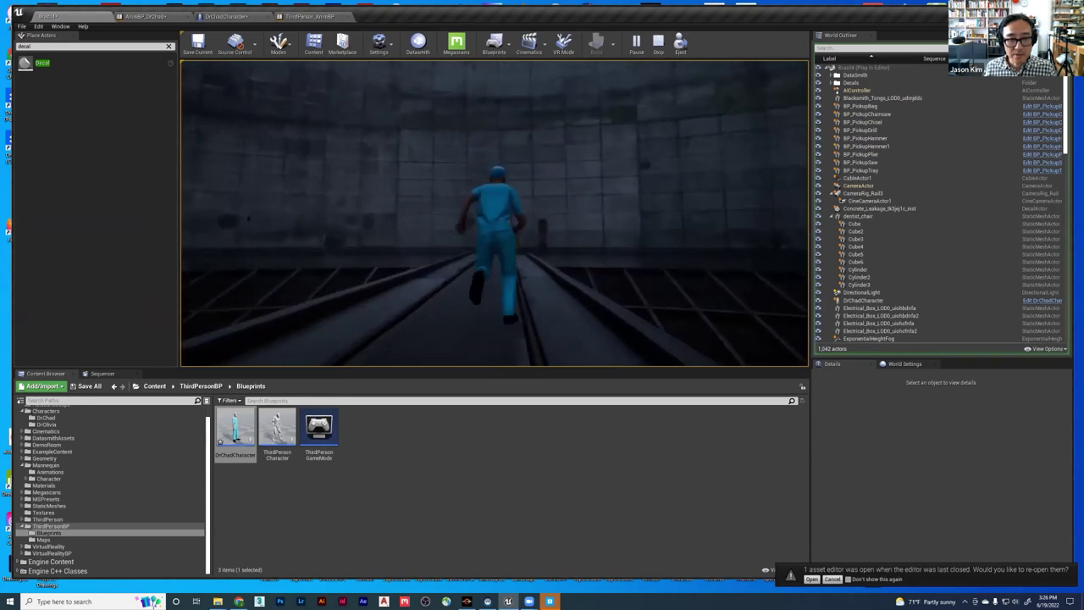
key(w)
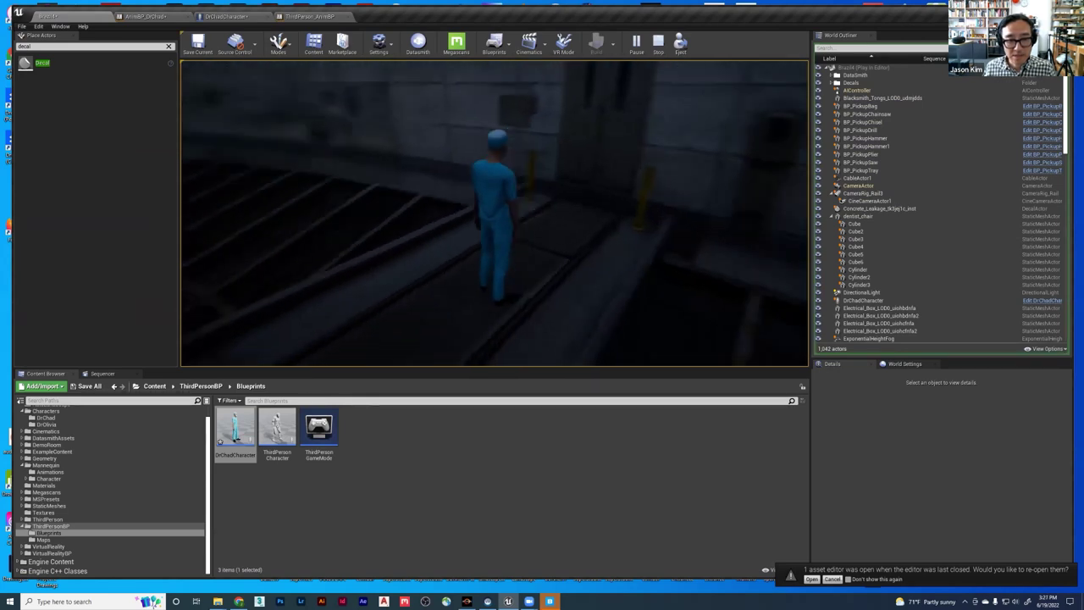
key(w)
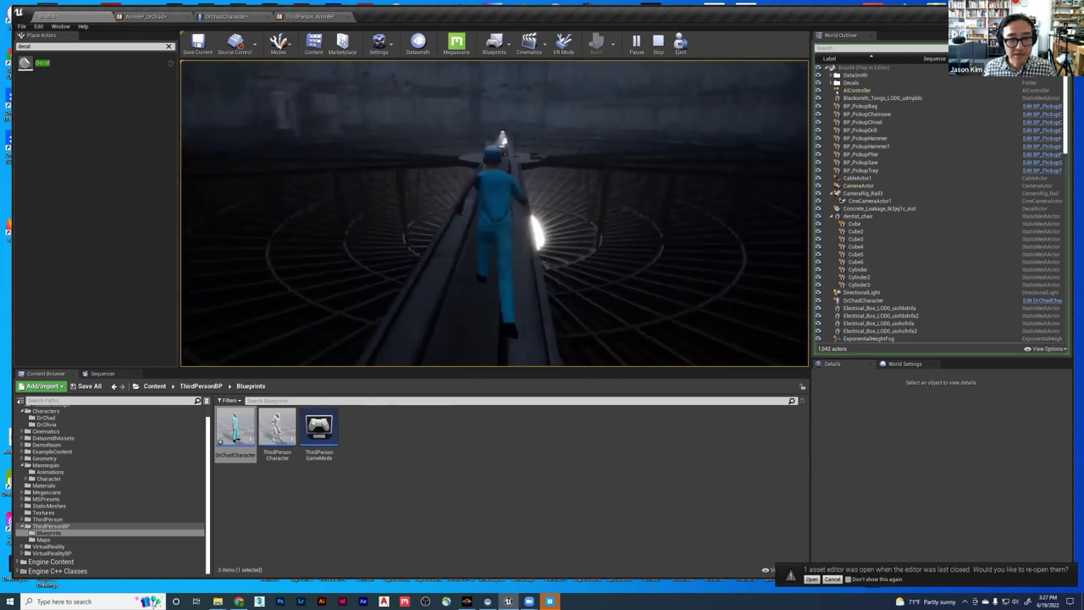
key(w)
key(w)
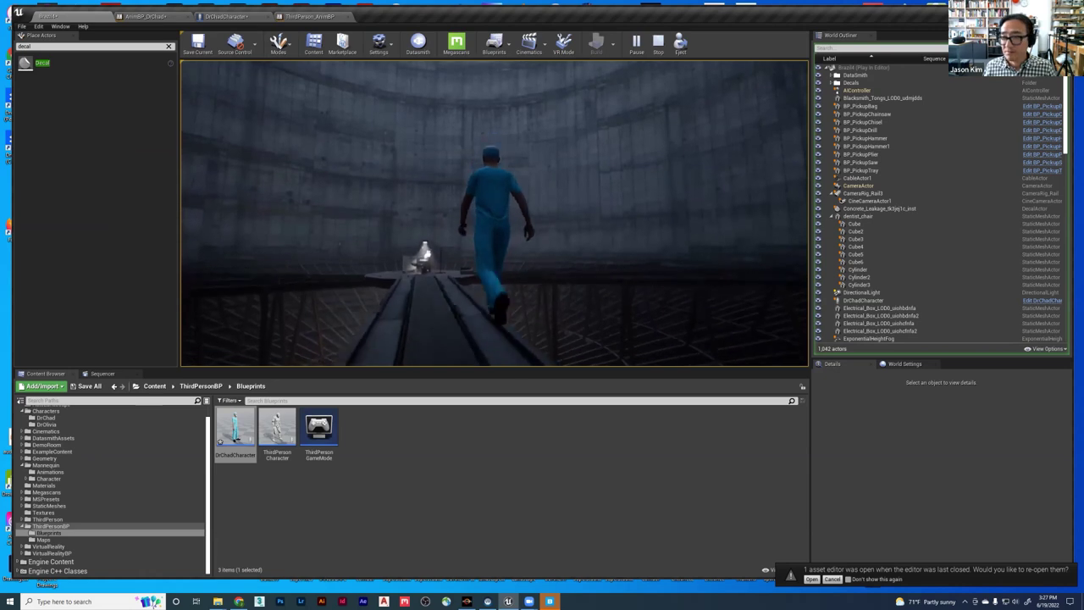
key(w)
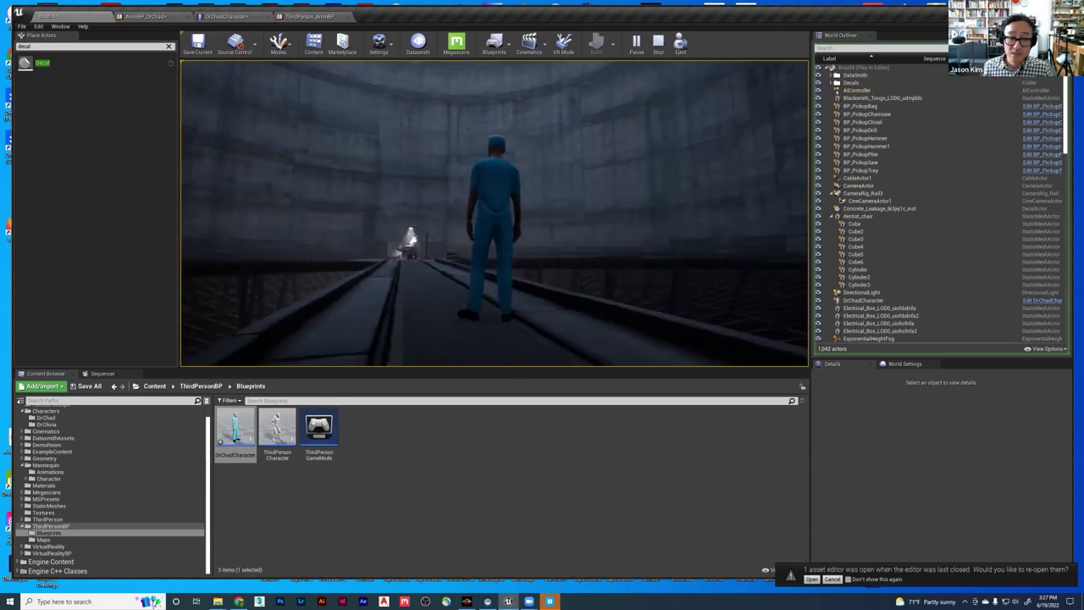
key(w)
key(Escape)
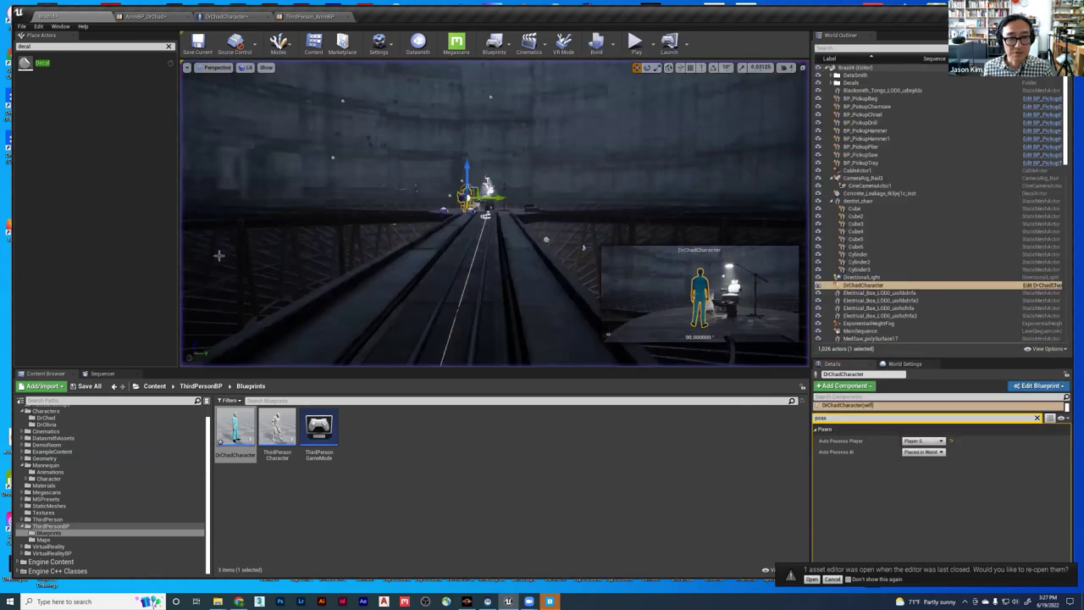
- Open the DrChadCharacter blueprint and examine the Mouse, Jump and Touch input nodes in its Event Graph
double_click(238, 427)
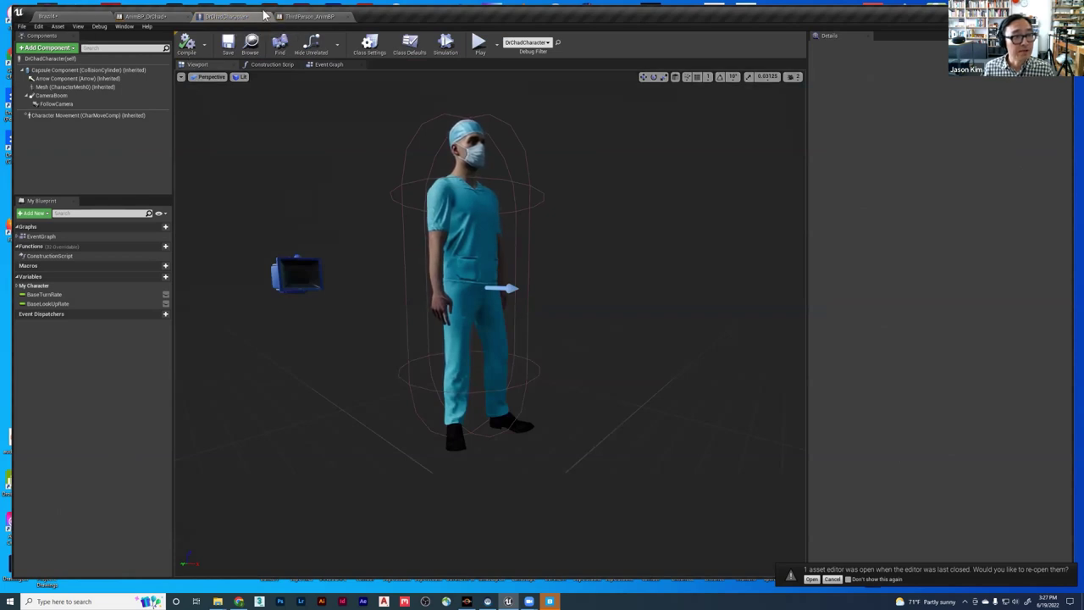
click(49, 17)
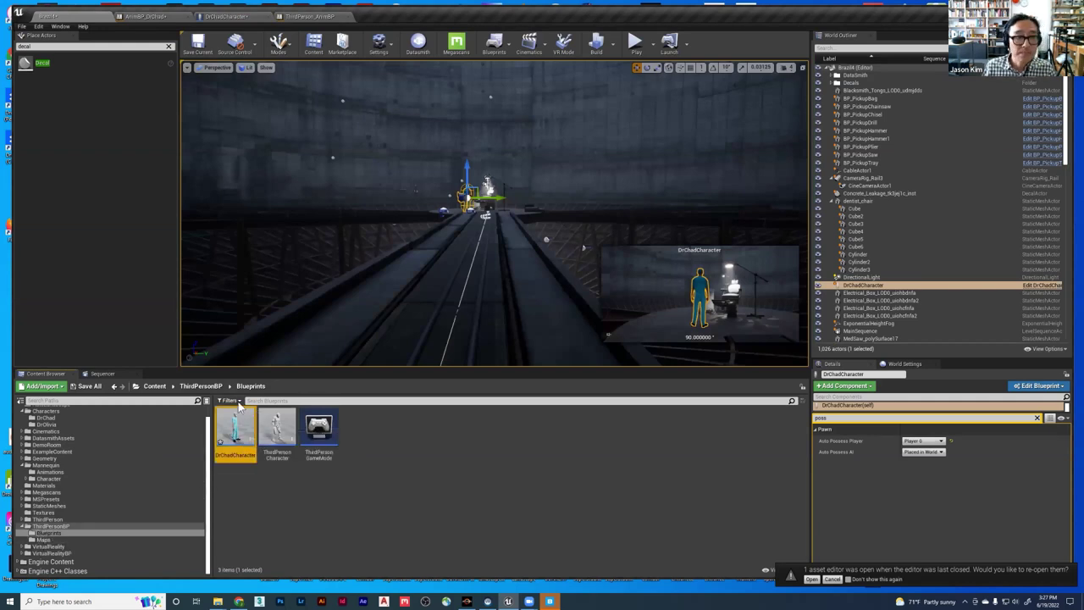
click(222, 17)
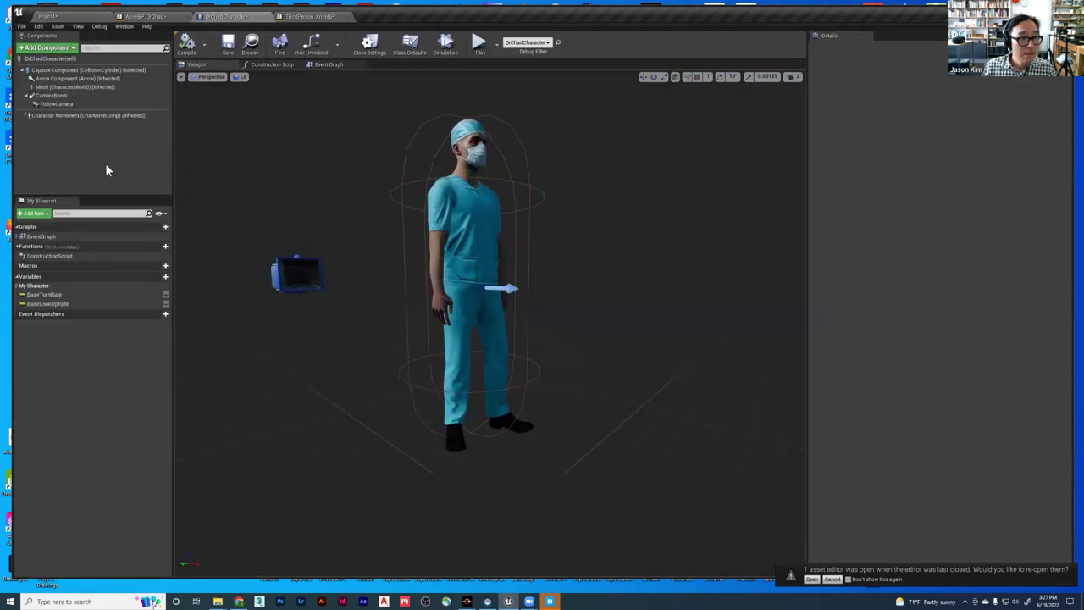
click(264, 65)
click(329, 66)
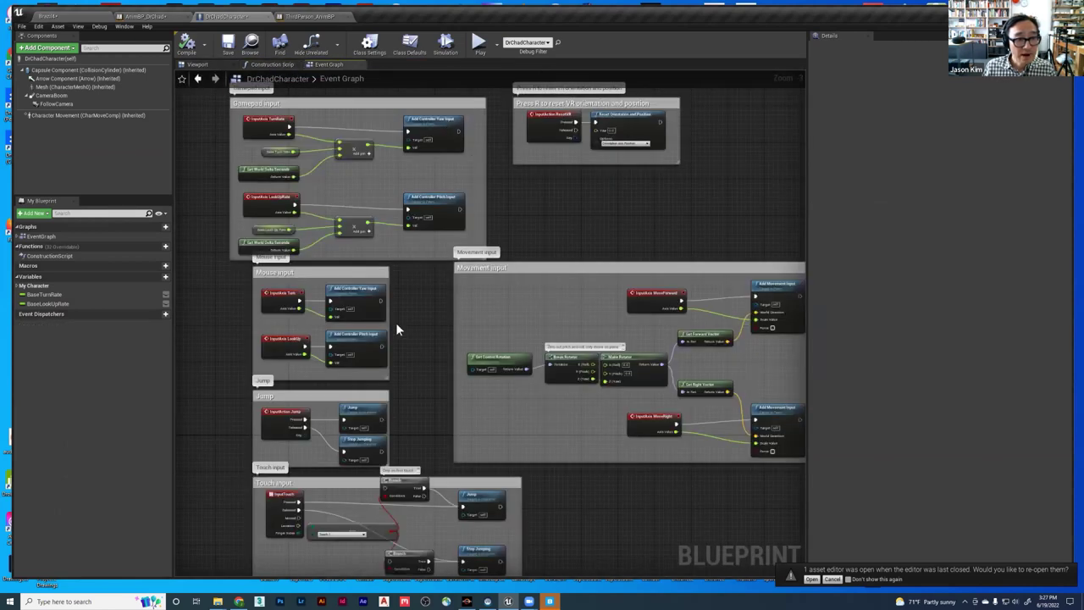
scroll(368, 174, up, 2)
right_drag(645, 243, 620, 101)
right_drag(282, 401, 286, 367)
scroll(378, 300, up, 3)
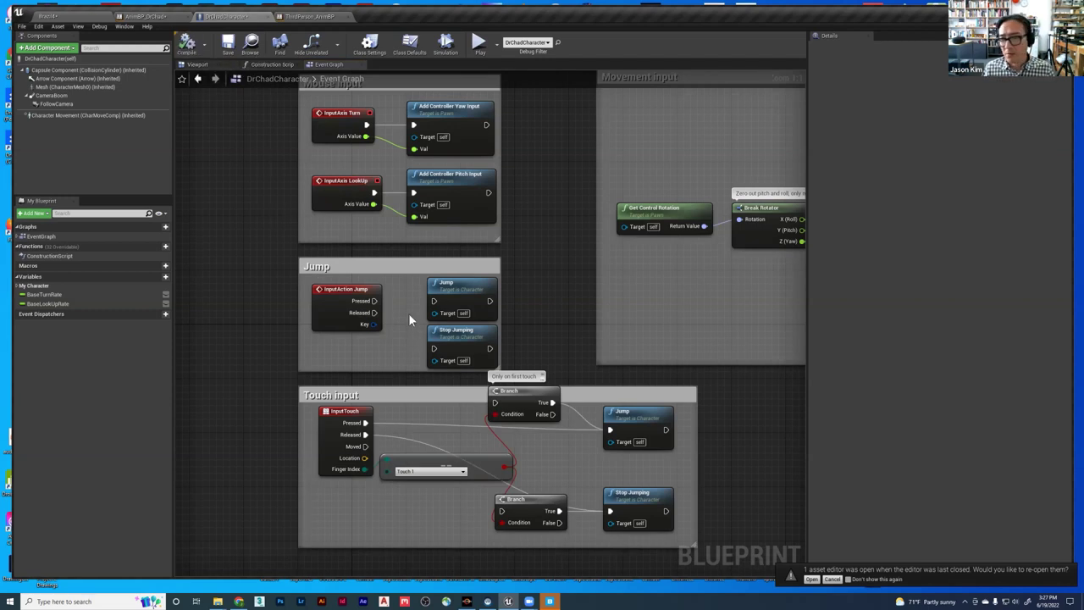
- Return to AnimBP_DrChad and bring up its New State Machine graph containing the BS_DrChad state
click(142, 17)
scroll(511, 265, down, 2)
click(372, 65)
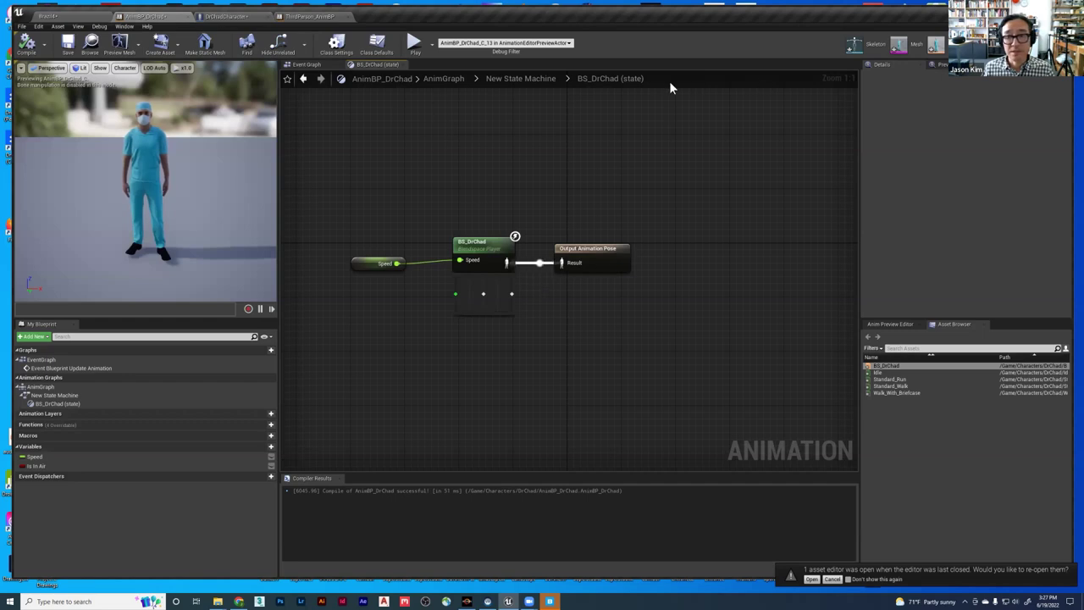
click(532, 82)
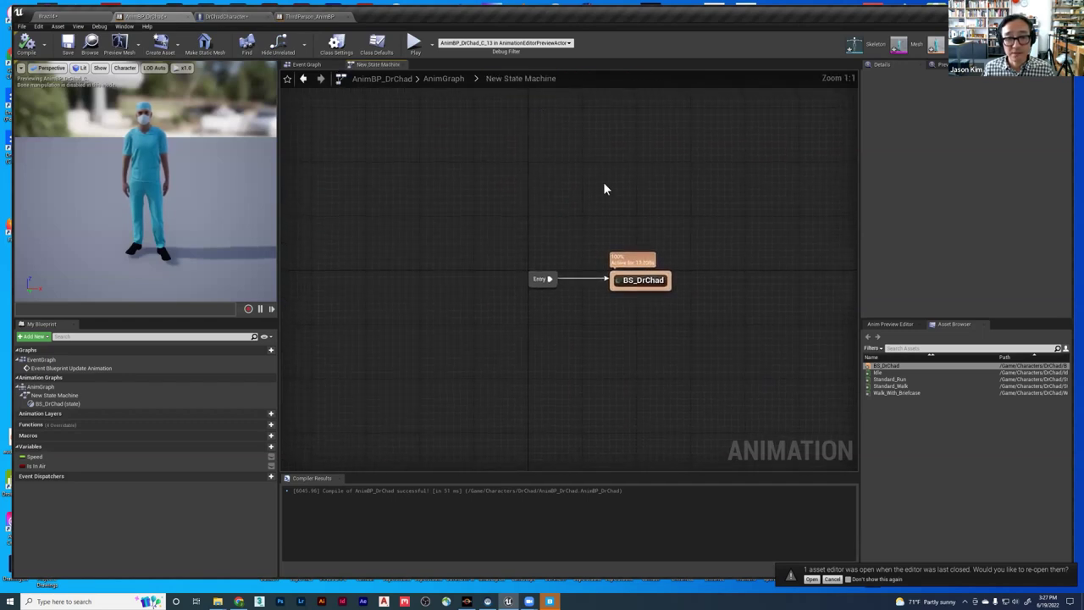
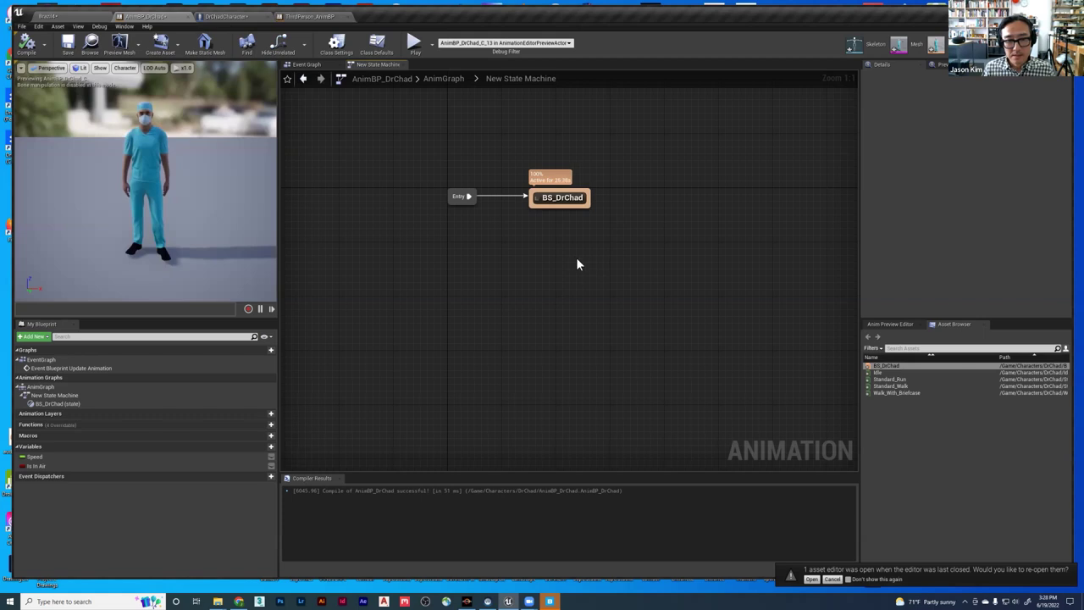
- Switch to Mixamo in Chrome and search the animations for "in air"
key(alt+Tab)
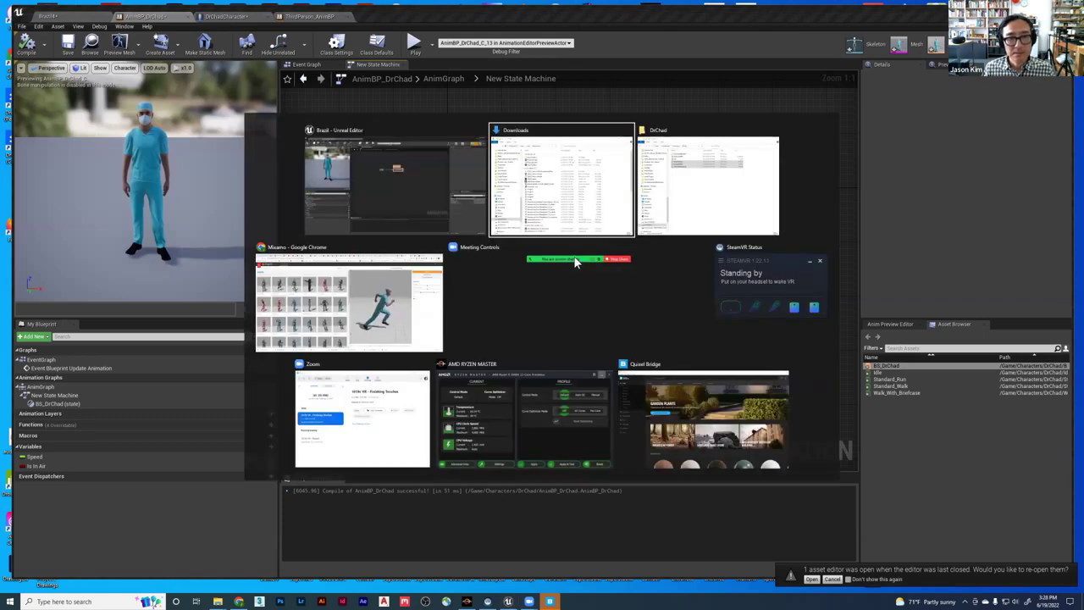
key(alt+Tab)
key(alt+Tab)
key(alt+Tab)
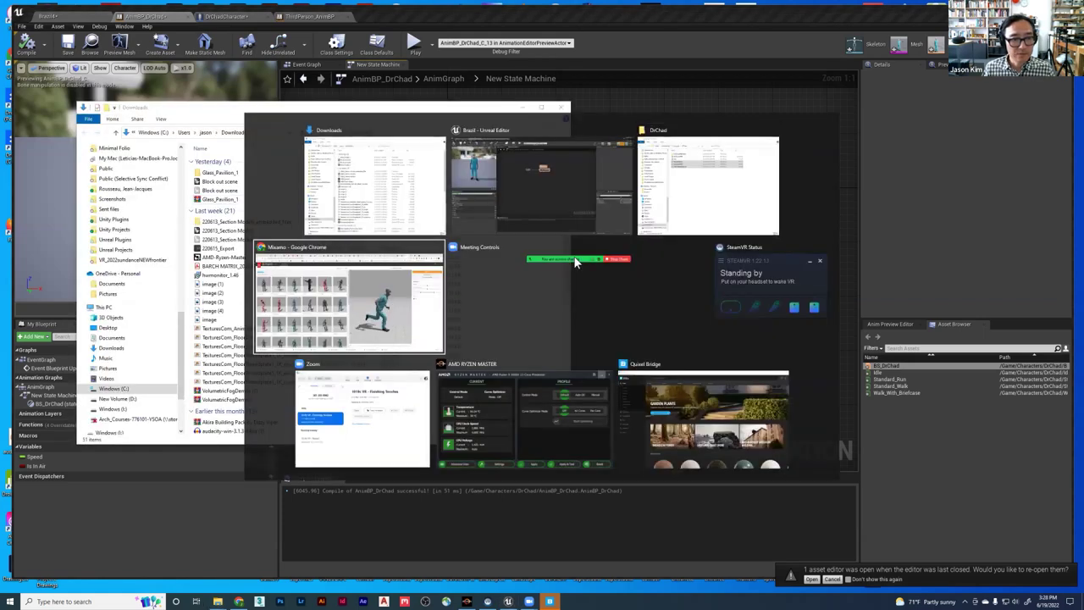
click(97, 96)
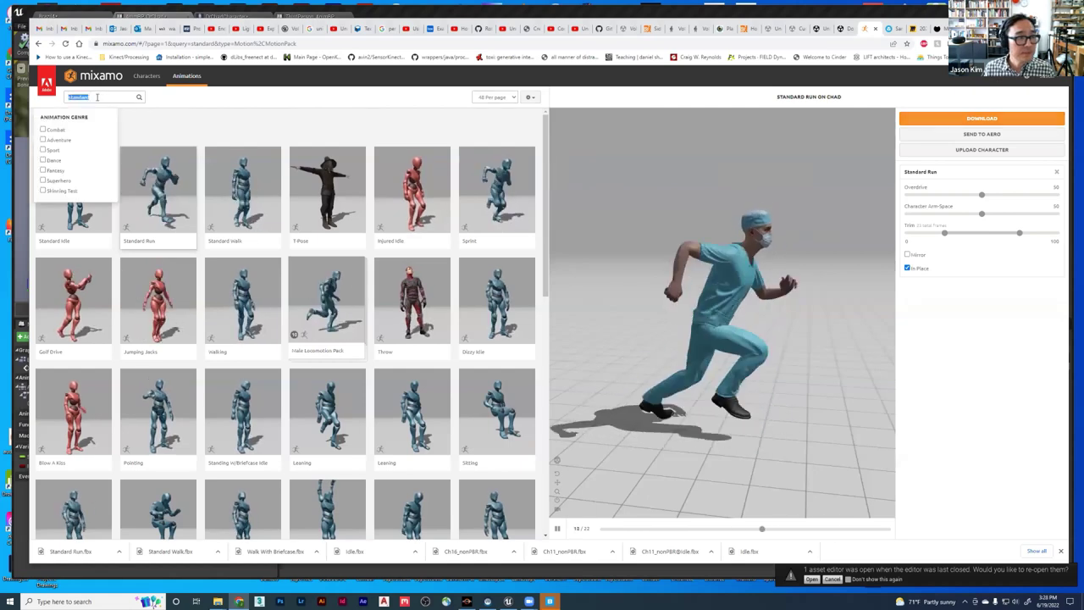
drag(97, 97, 48, 101)
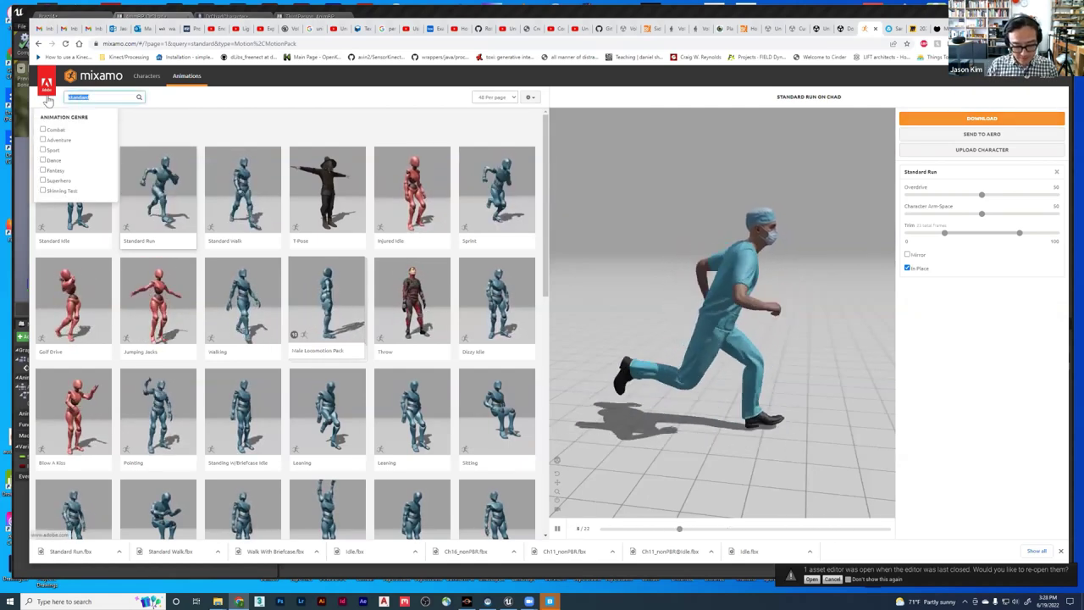
text(in the)
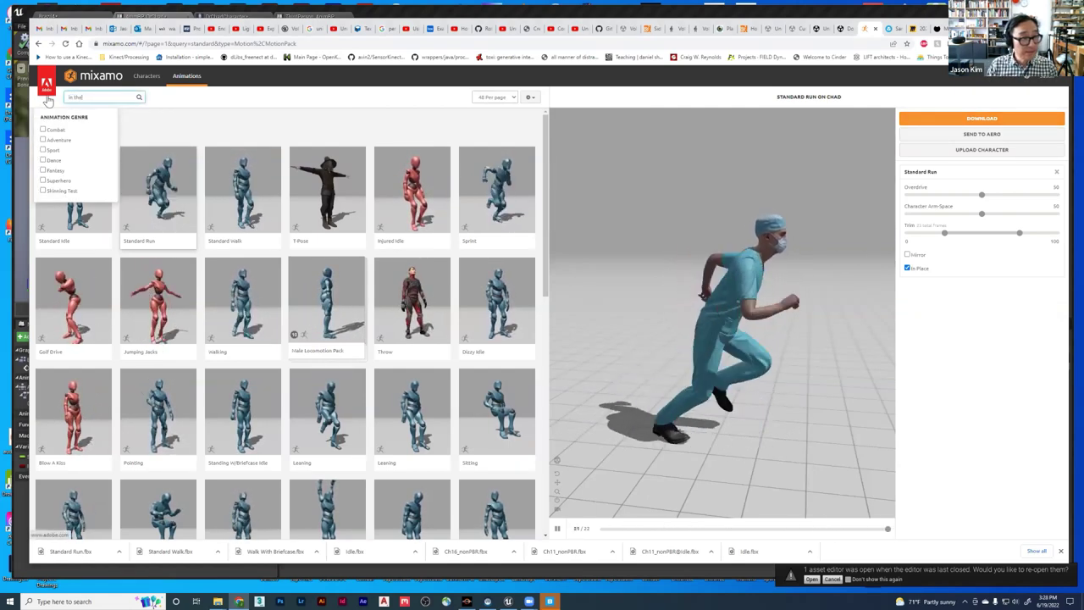
text( slo)
key(Return)
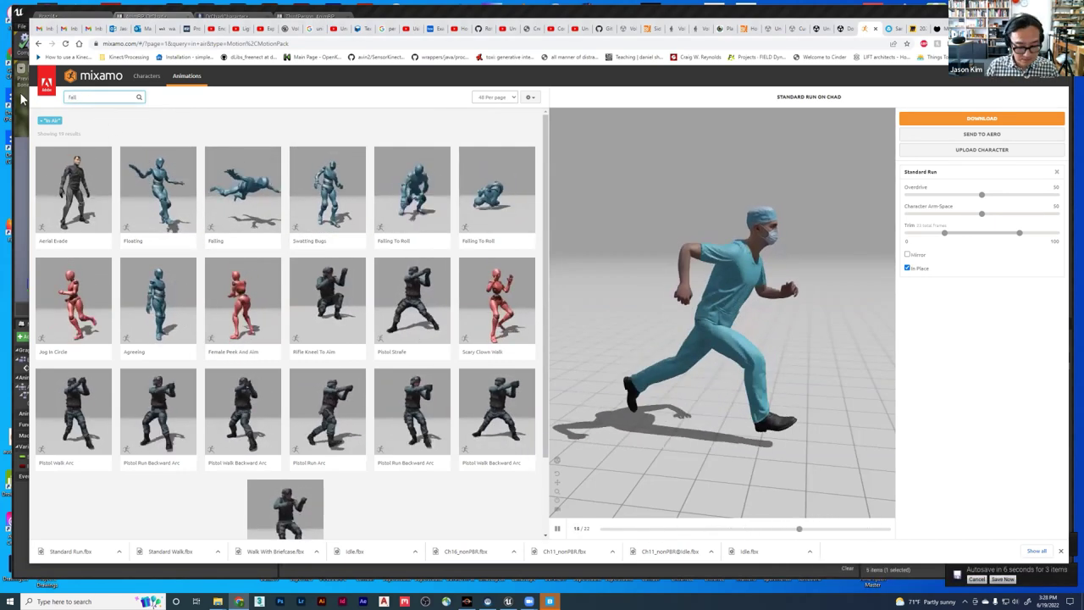
- Search the Mixamo animations for "falling", look through both result pages, and download Falling Idle as FBX without skin
key(Return)
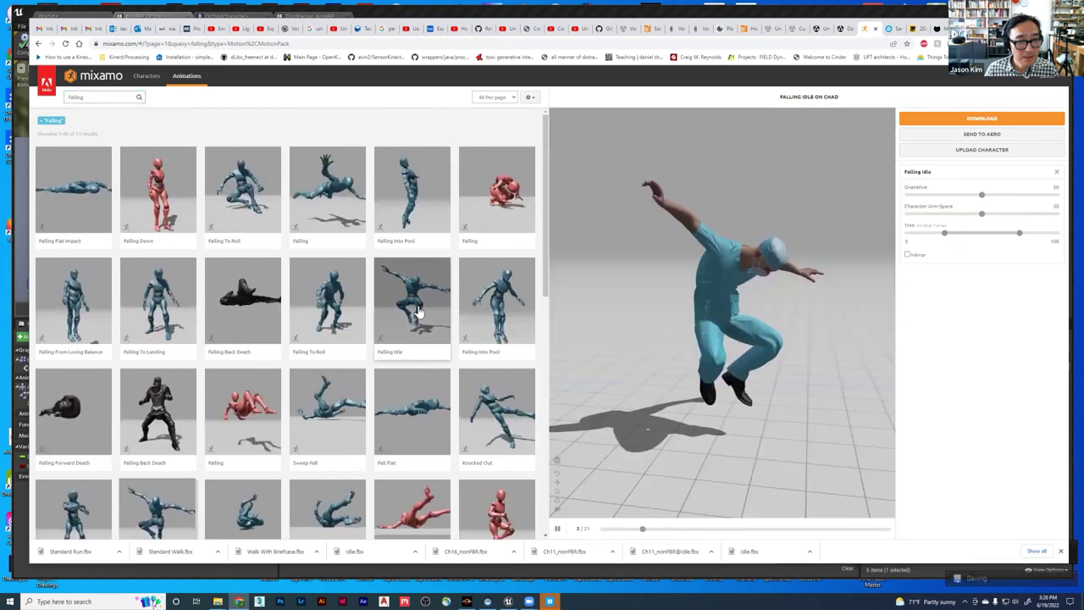
scroll(393, 318, down, 3)
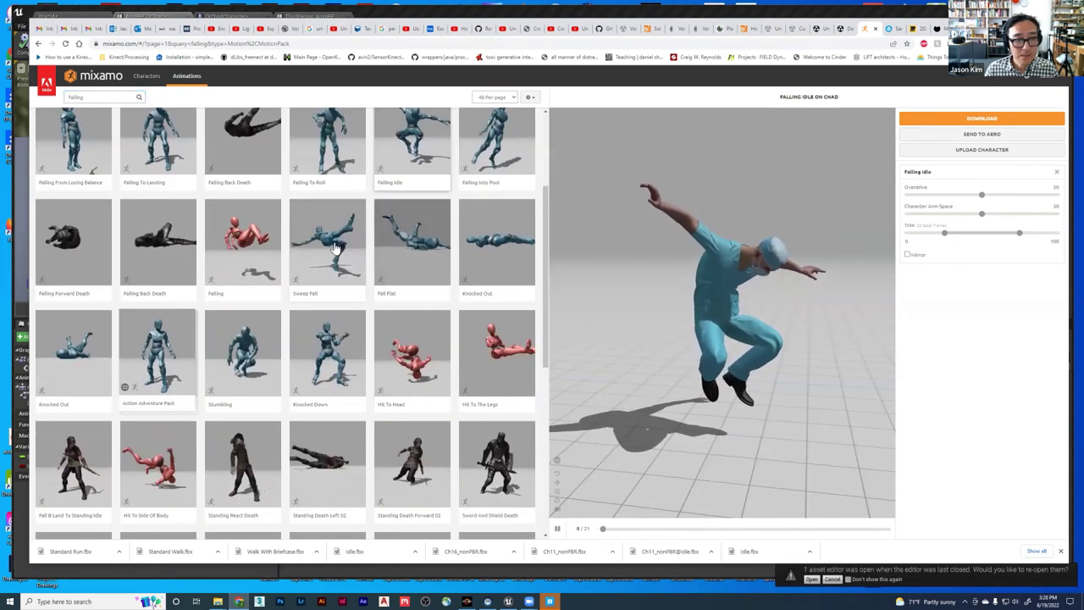
scroll(322, 249, down, 2)
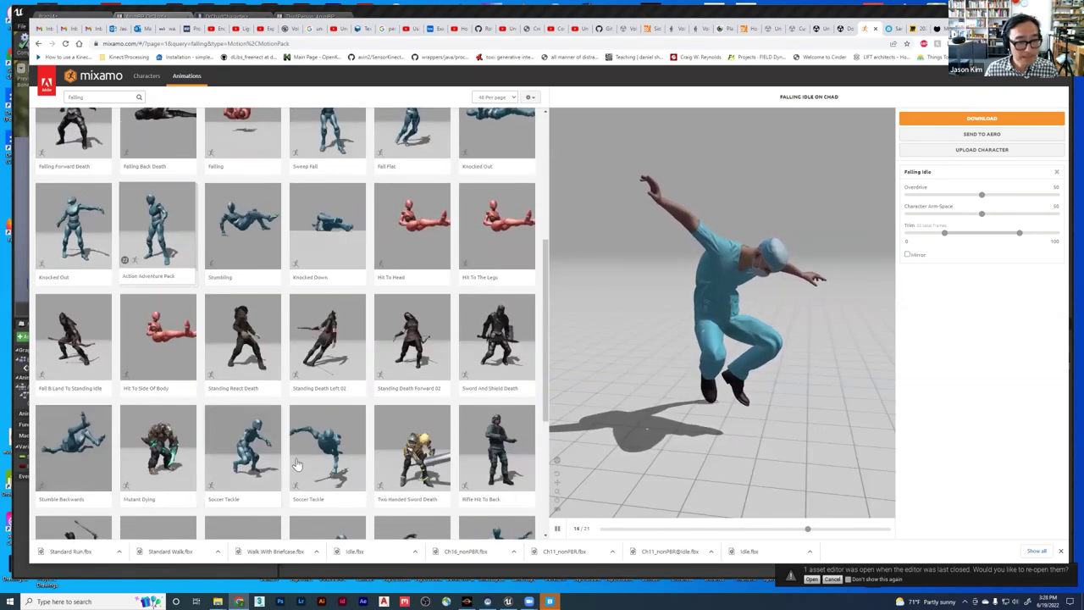
scroll(323, 458, down, 2)
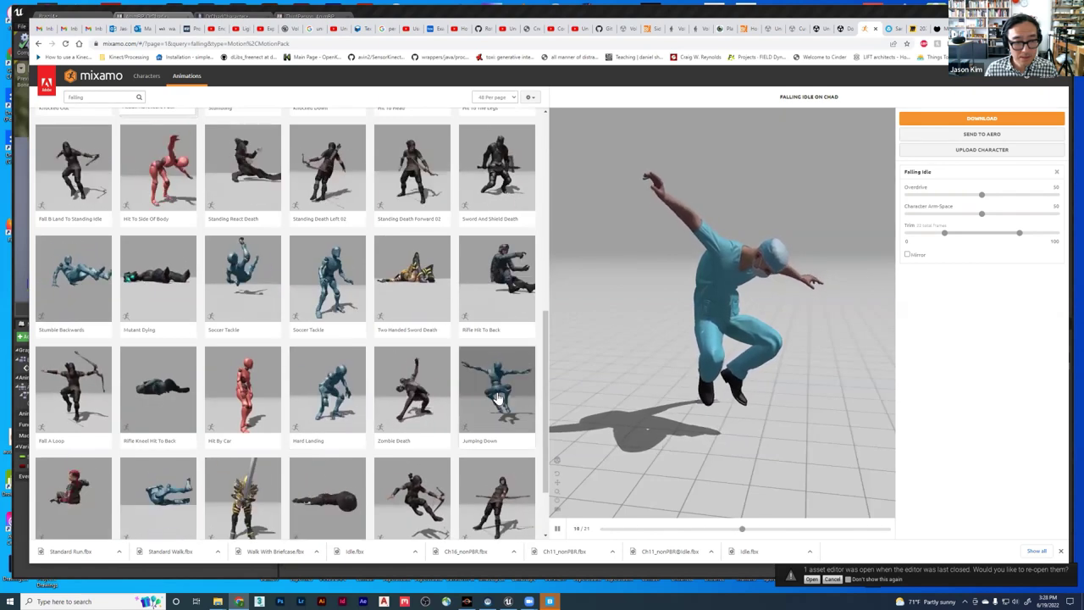
scroll(498, 397, down, 1)
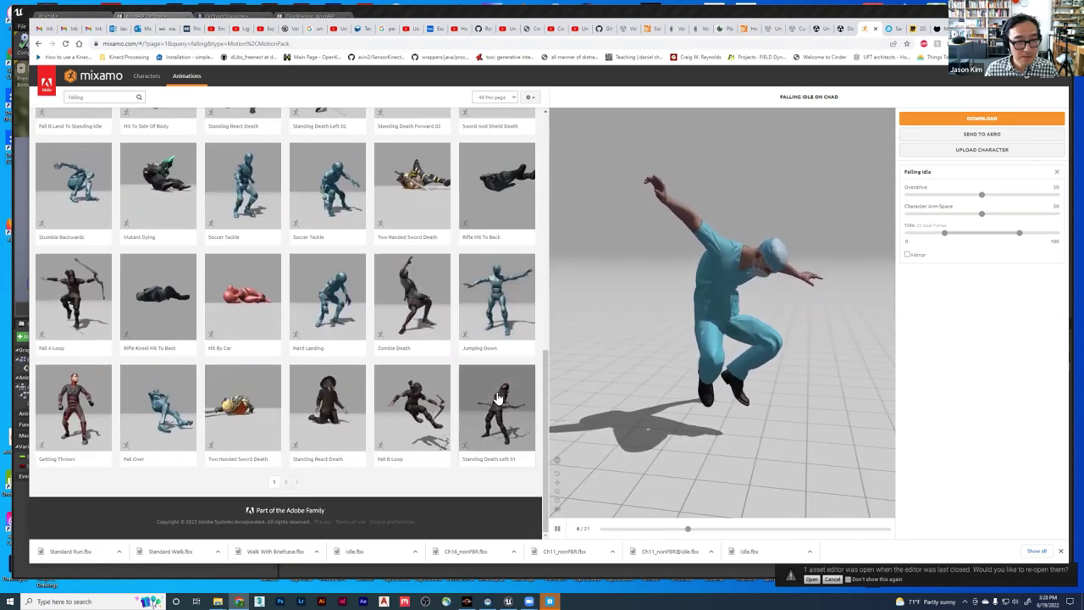
click(286, 481)
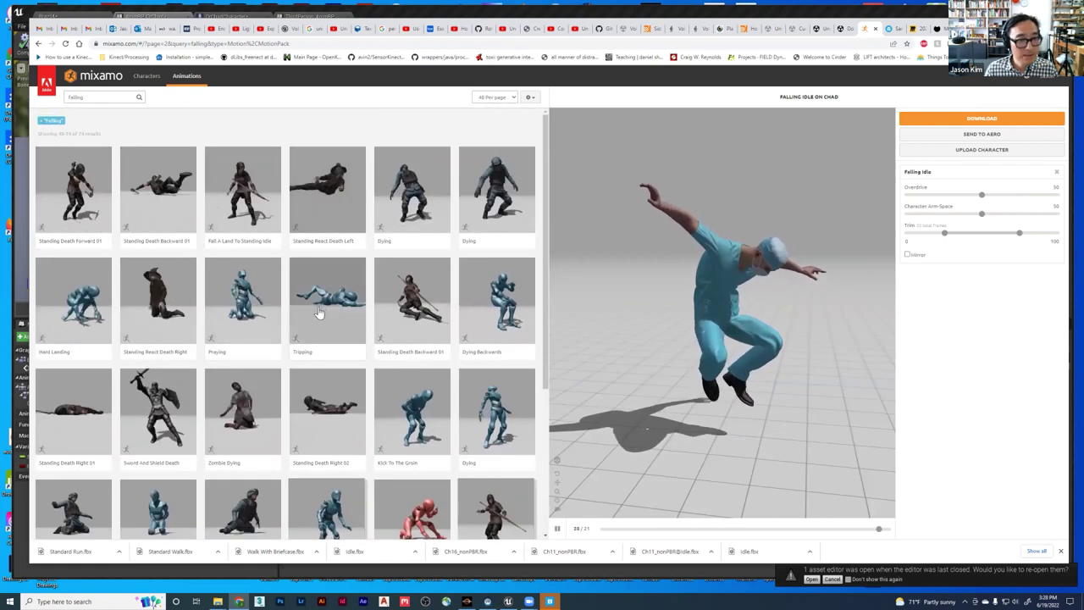
scroll(204, 321, down, 3)
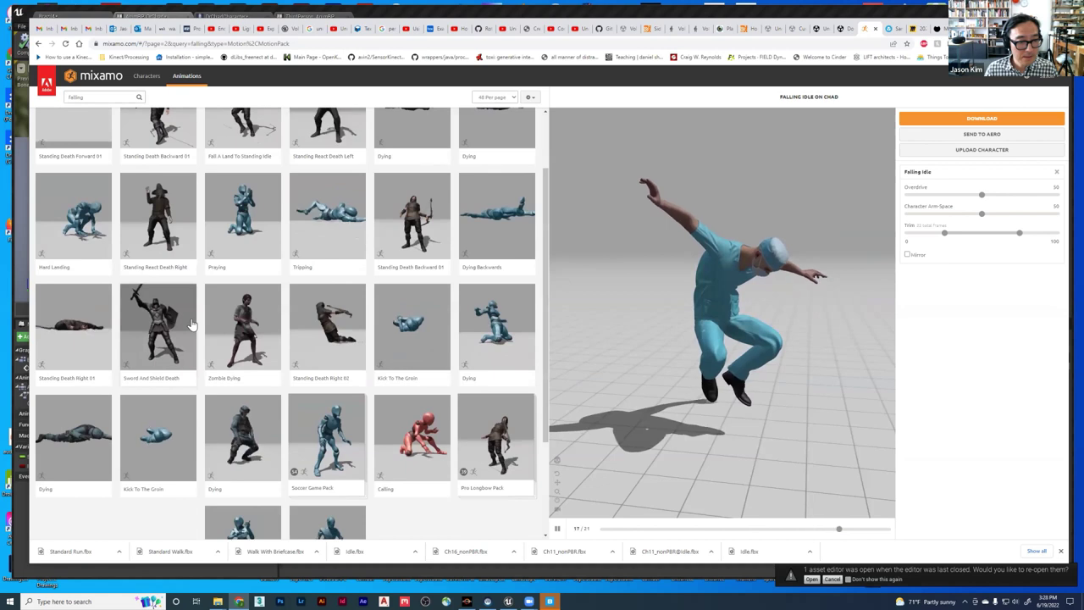
scroll(192, 324, up, 3)
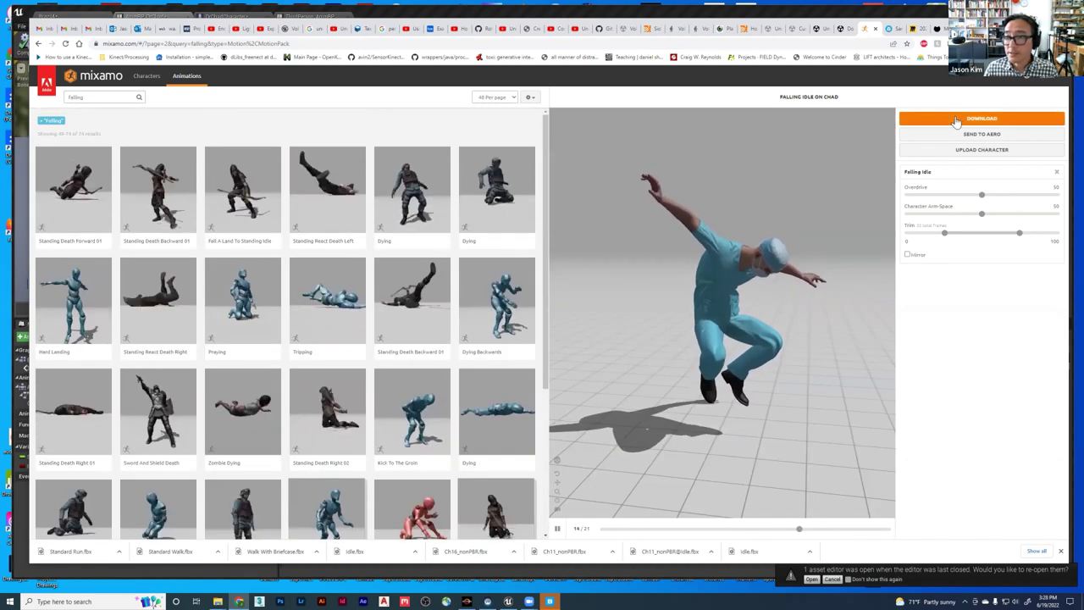
click(955, 119)
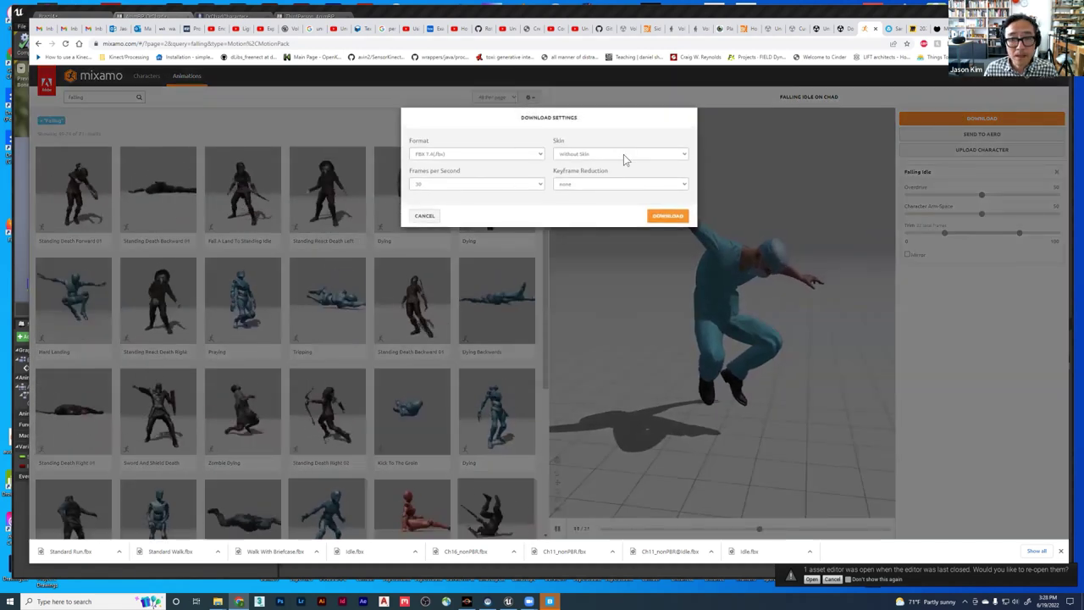
click(667, 215)
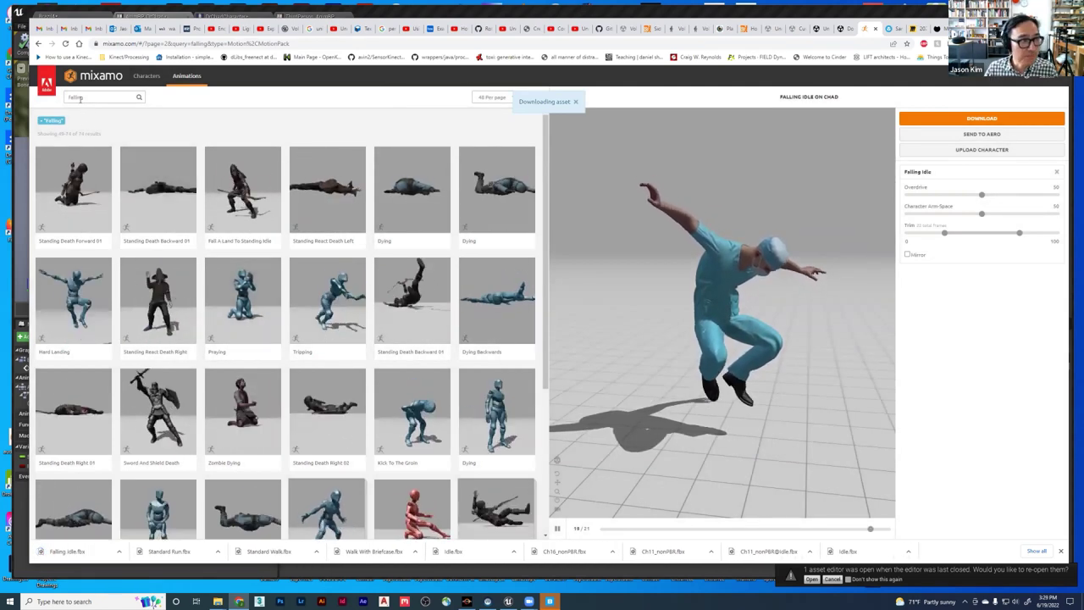
- Search the animations for "jump", apply the two-armed Jumping animation to Chad, and download it as FBX without skin
drag(93, 97, 28, 103)
text(jump)
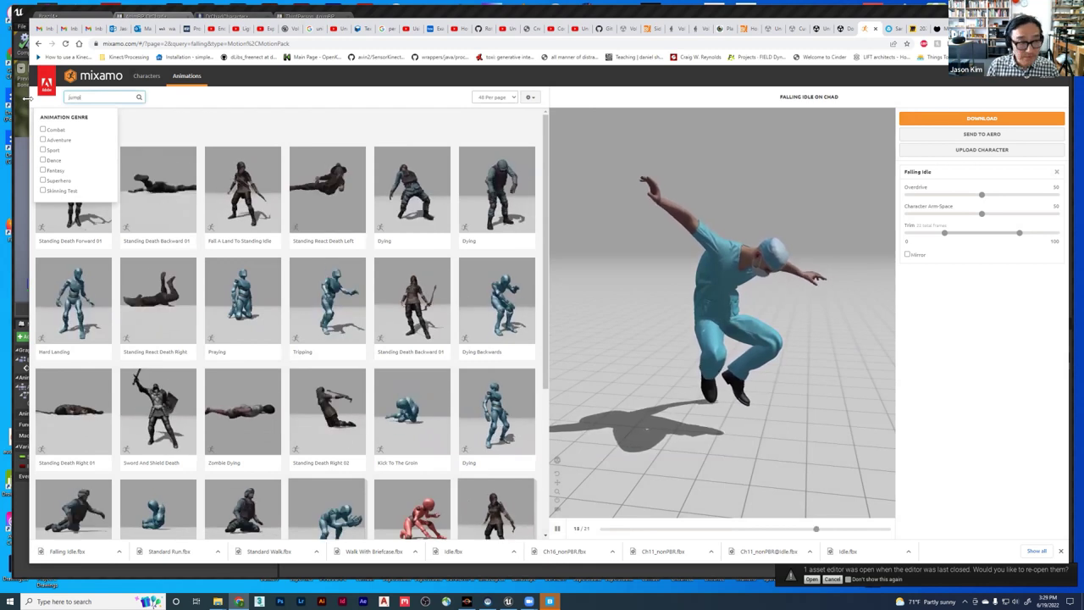
key(Return)
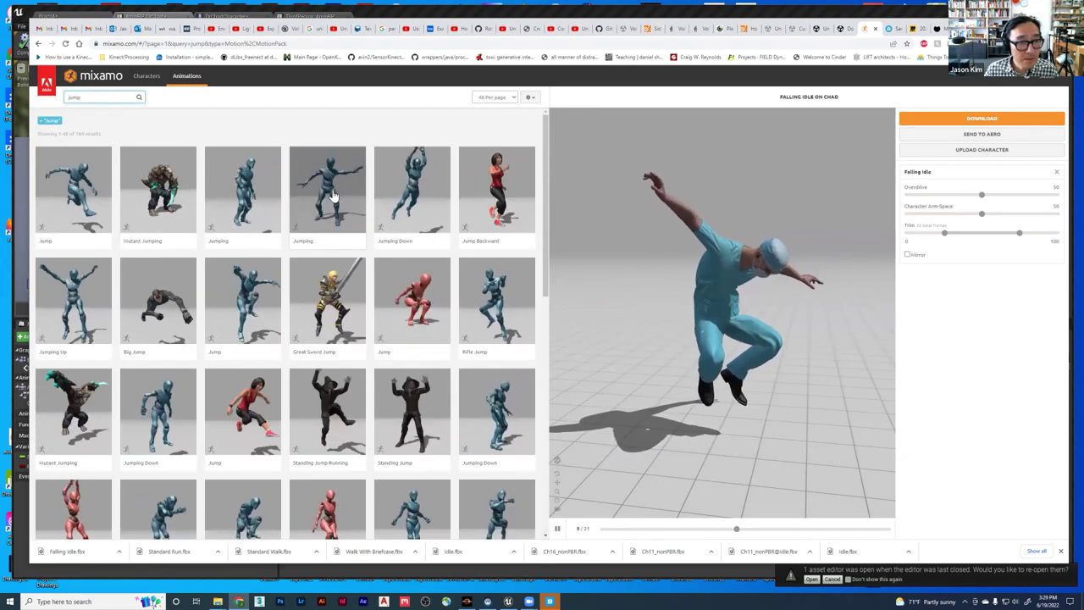
click(333, 195)
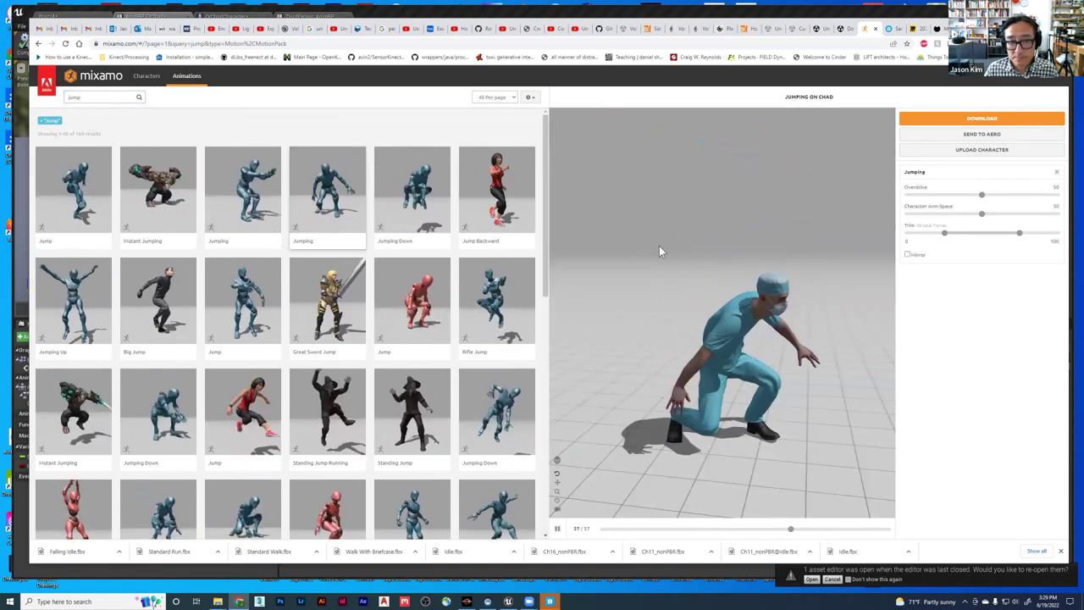
click(980, 120)
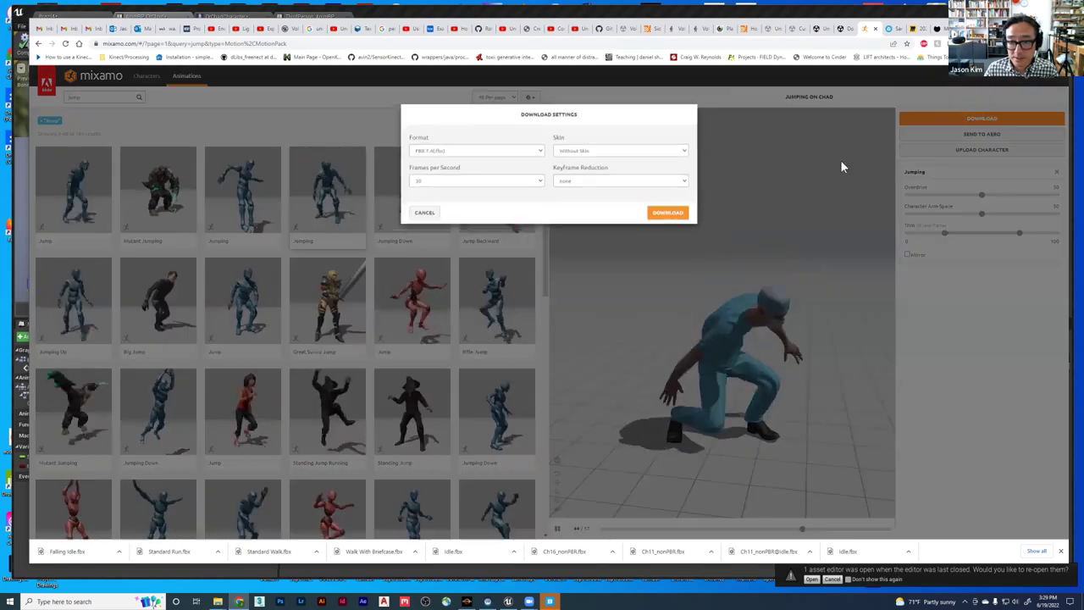
click(666, 217)
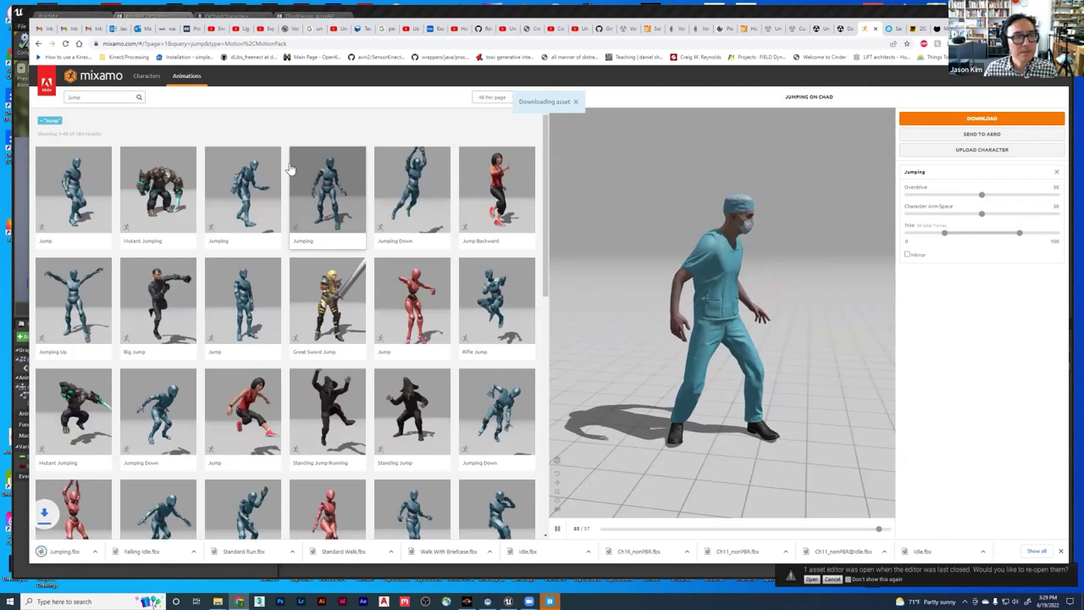
- Search the animations for "land" and download Falling To Landing for Chad as FBX without skin
double_click(86, 97)
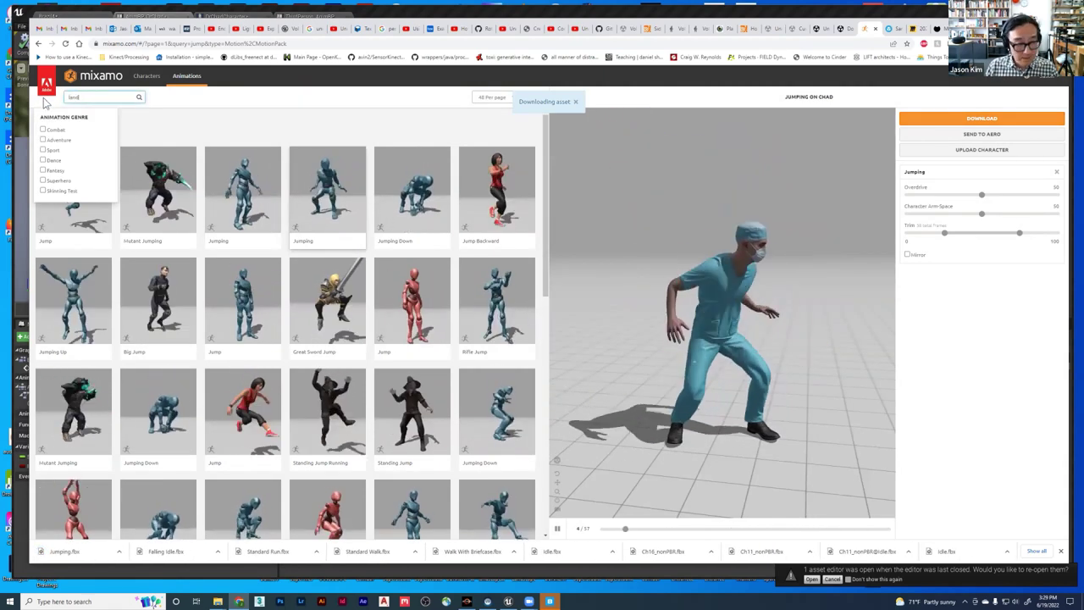
text(land)
key(Return)
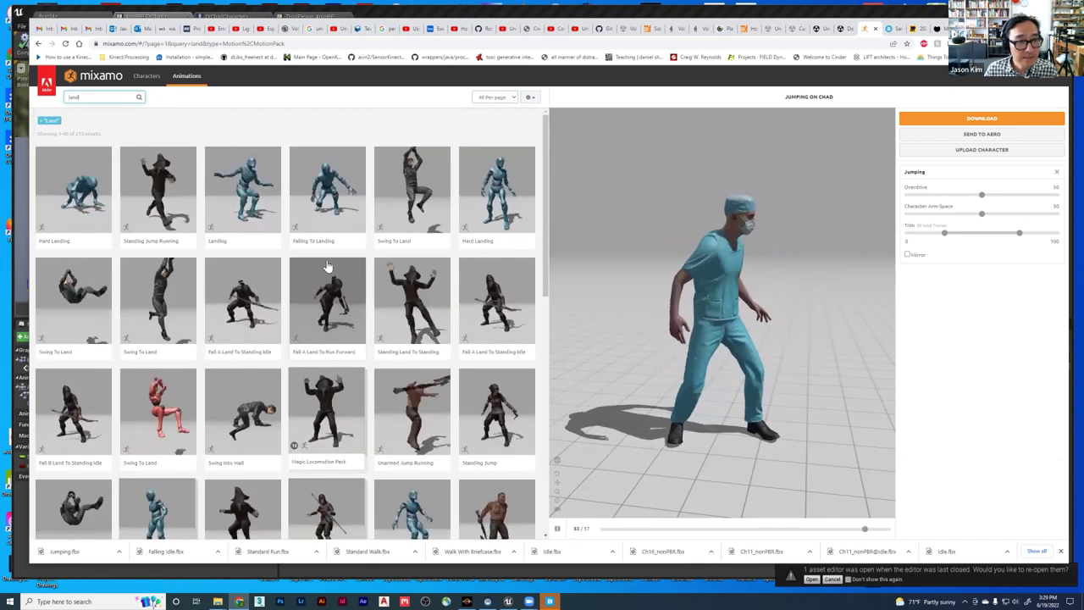
click(328, 201)
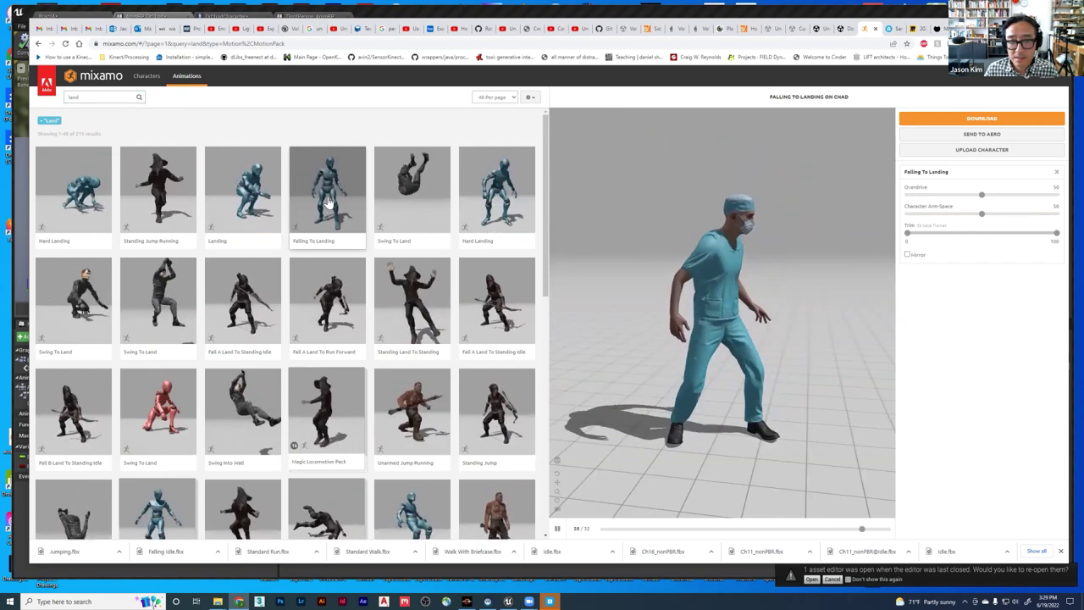
click(980, 119)
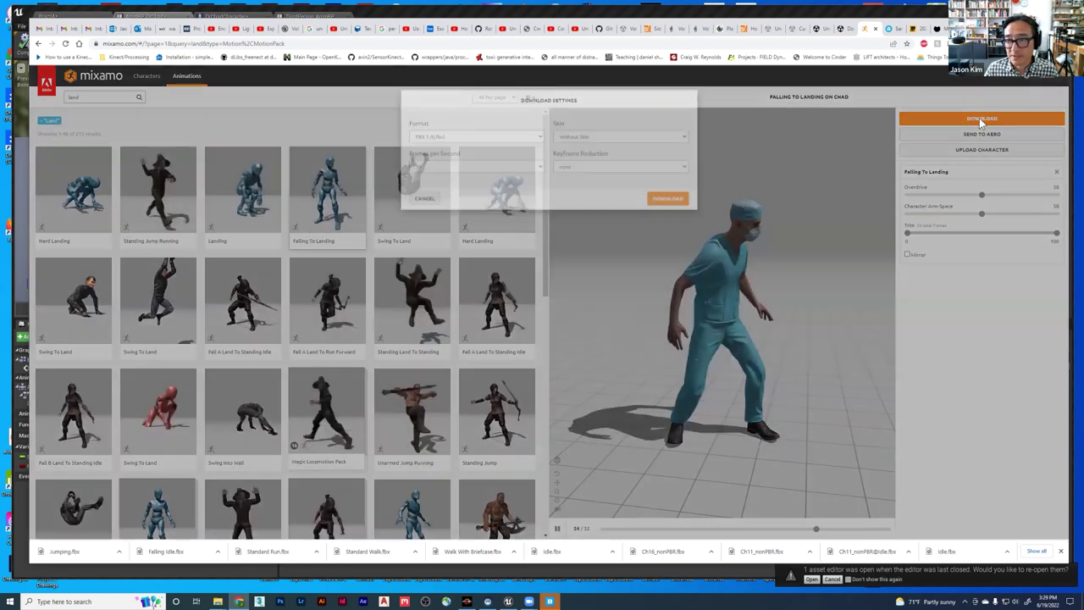
click(666, 215)
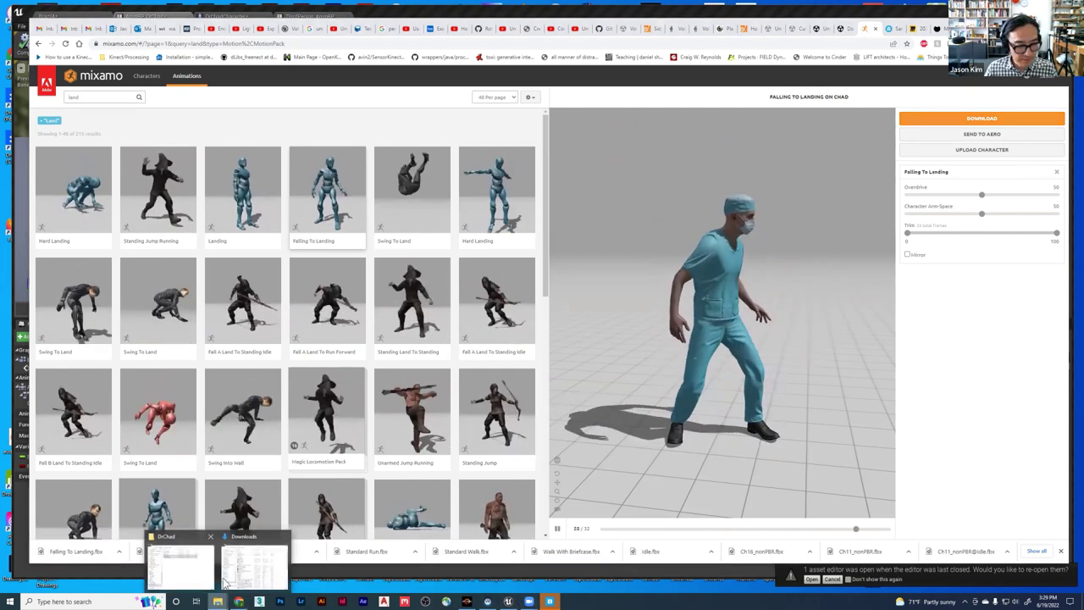
- Move Falling Idle, Falling To Landing and Jumping from Downloads into the project's DrChad assets folder, and close the Downloads window
click(233, 587)
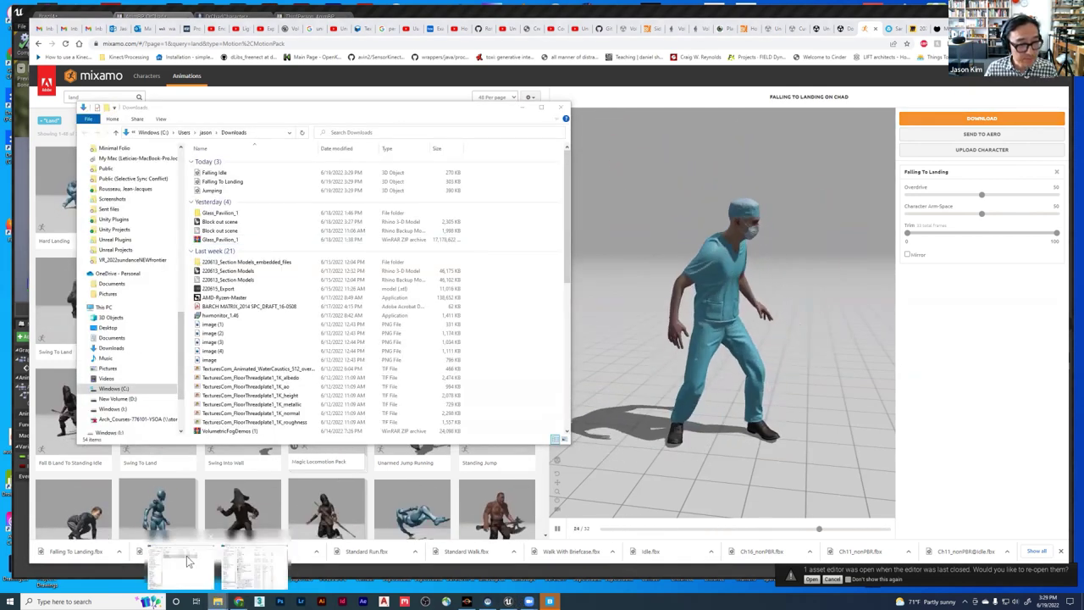
click(186, 555)
click(216, 174)
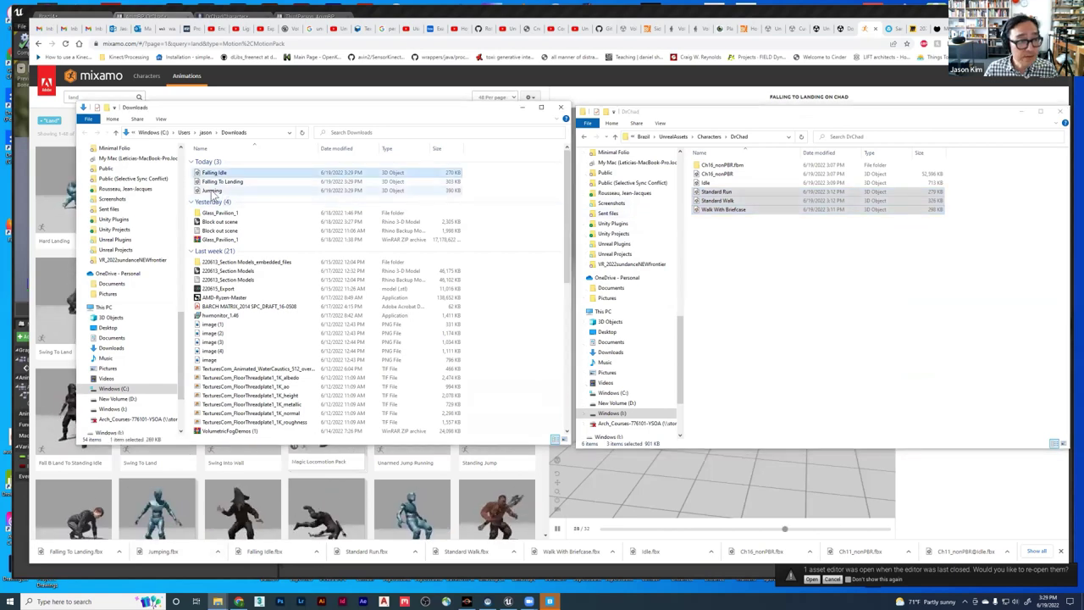
shift+click(214, 190)
drag(213, 181, 711, 273)
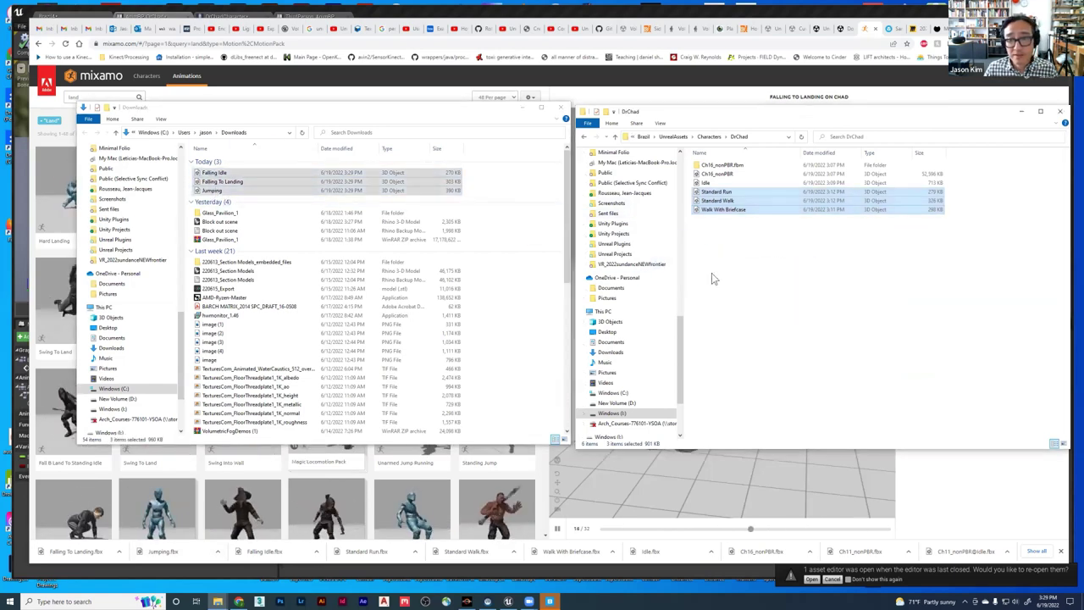
right_click(202, 173)
click(222, 361)
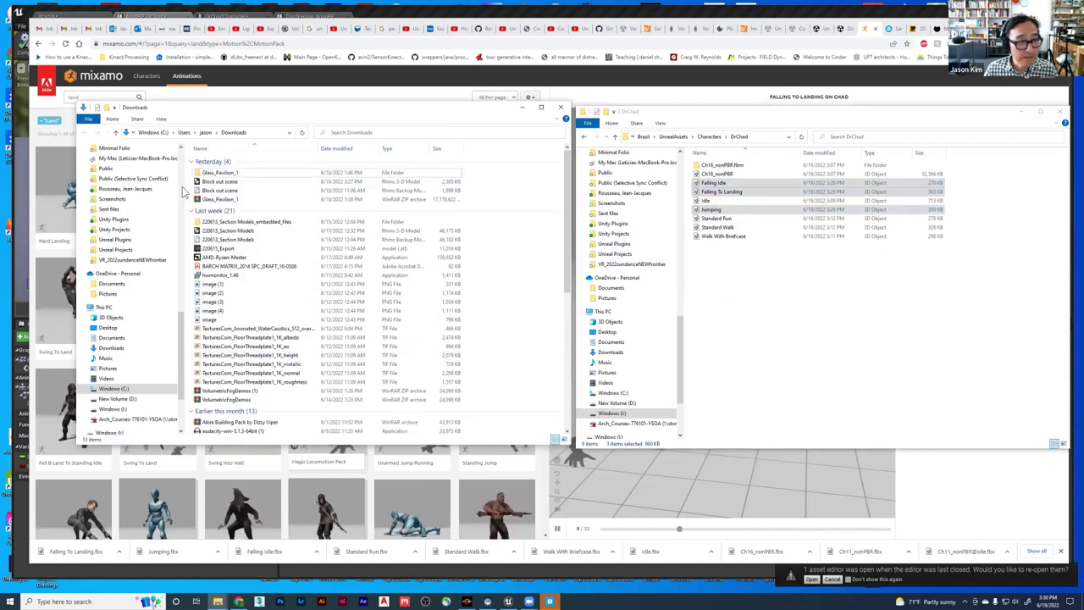
key(alt+F4)
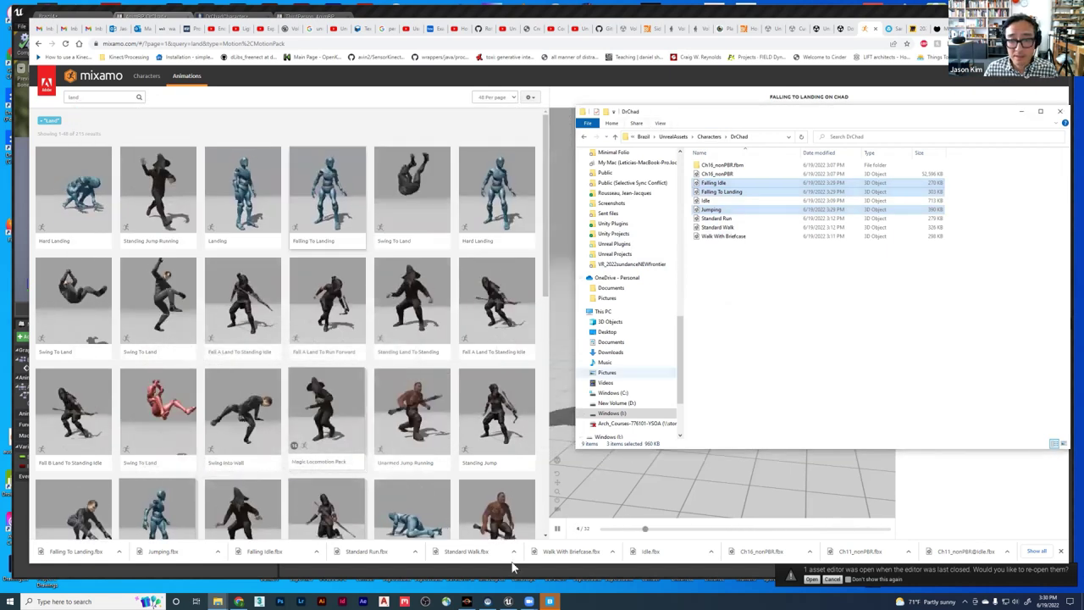
- Switch back to Unreal Editor and open the Characters/DrChad content folder in the level editor
click(508, 601)
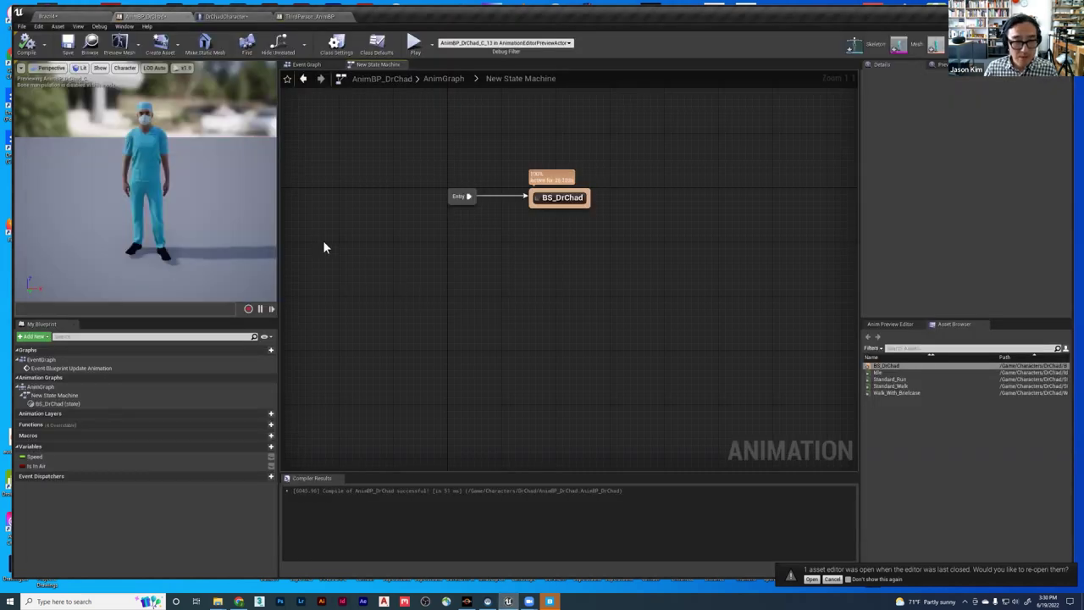
click(49, 14)
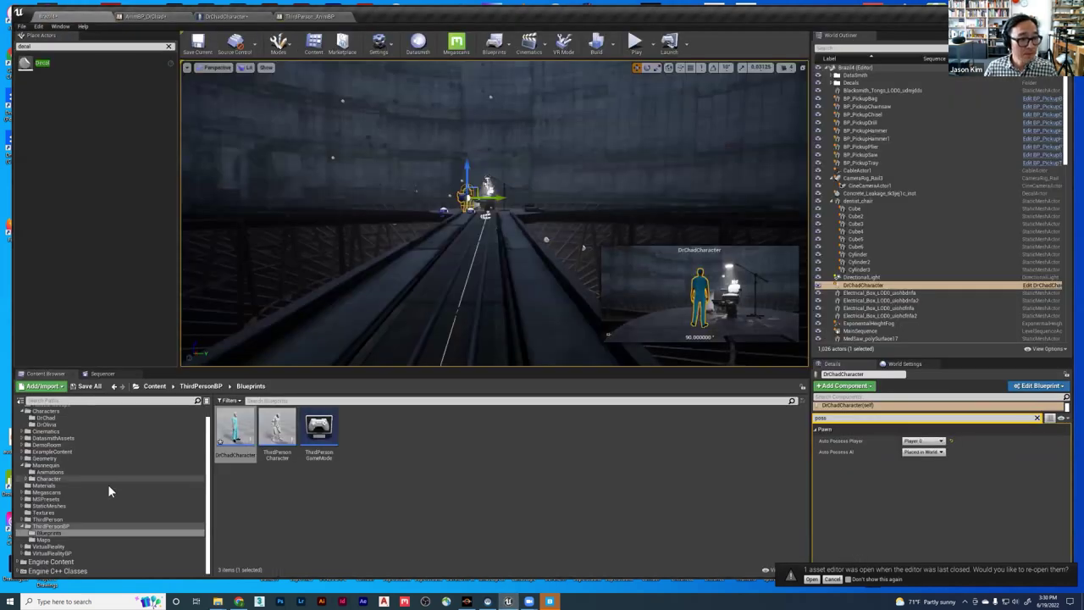
click(44, 418)
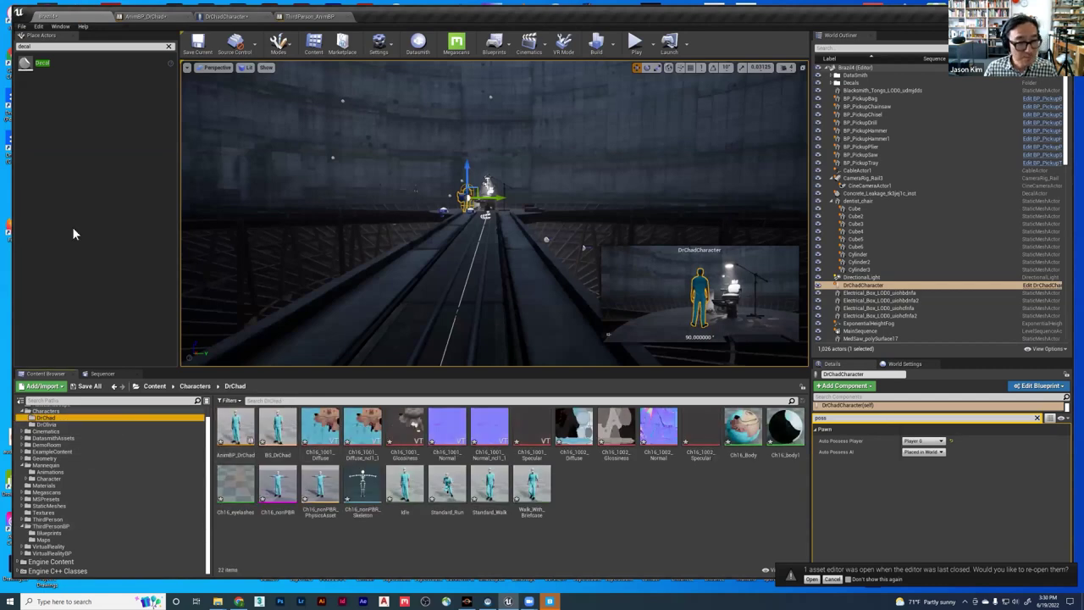
- Import Falling Idle, Falling To Landing and Jumping into Characters/DrChad, using Ch16_nonPBR_Skeleton for all of them
click(41, 385)
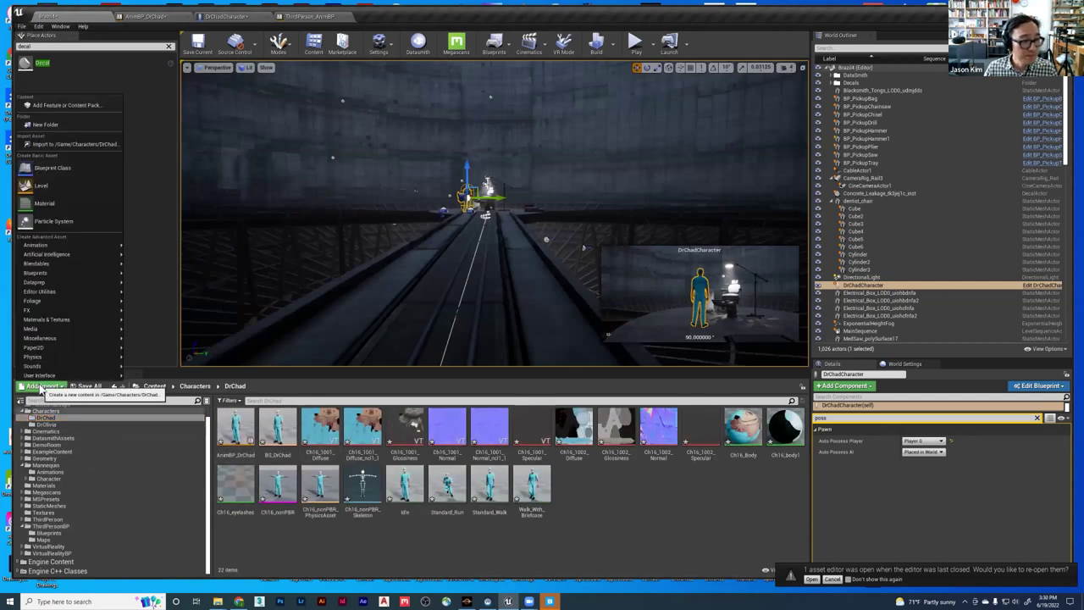
mouse_move(59, 248)
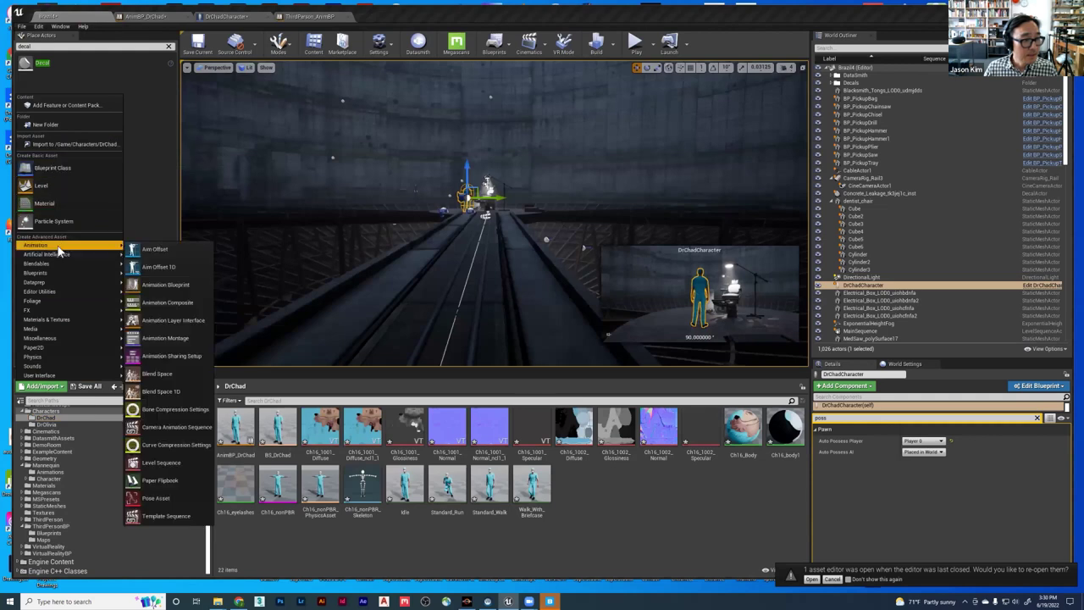
click(51, 145)
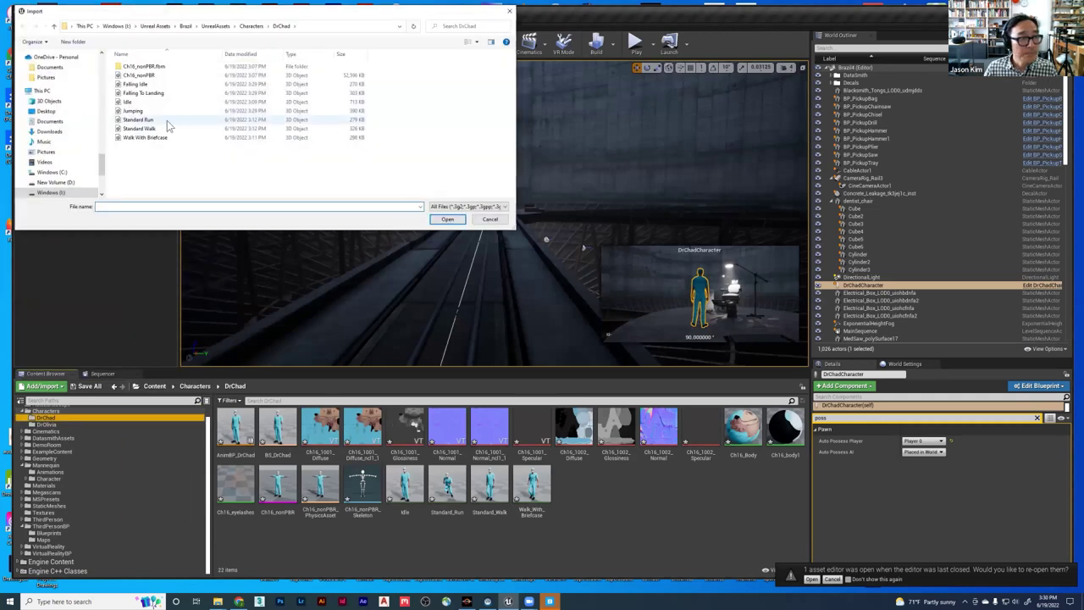
click(135, 84)
shift+click(142, 92)
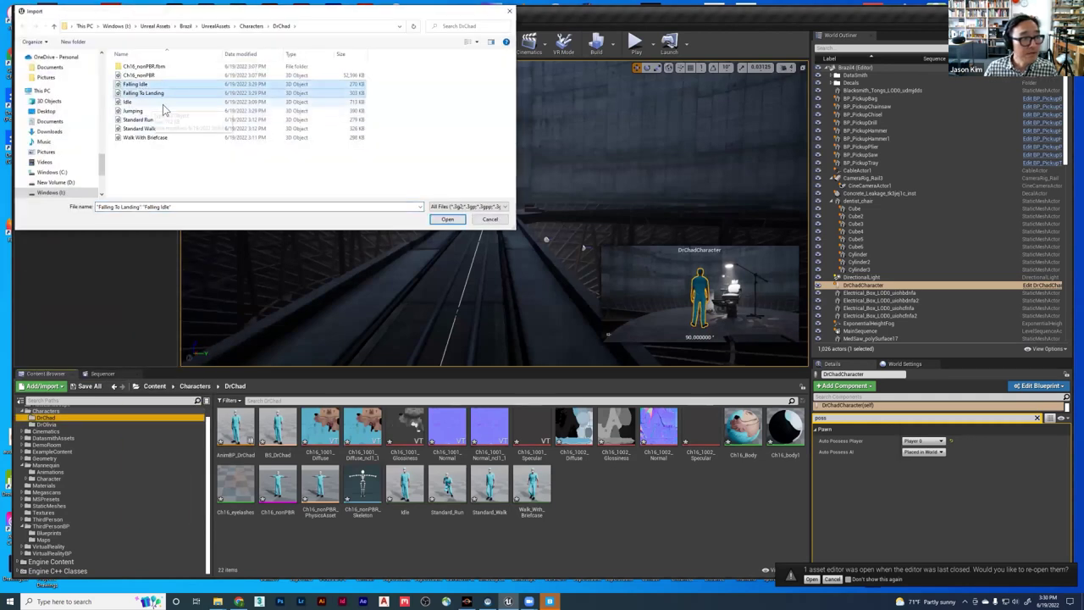
ctrl+click(136, 111)
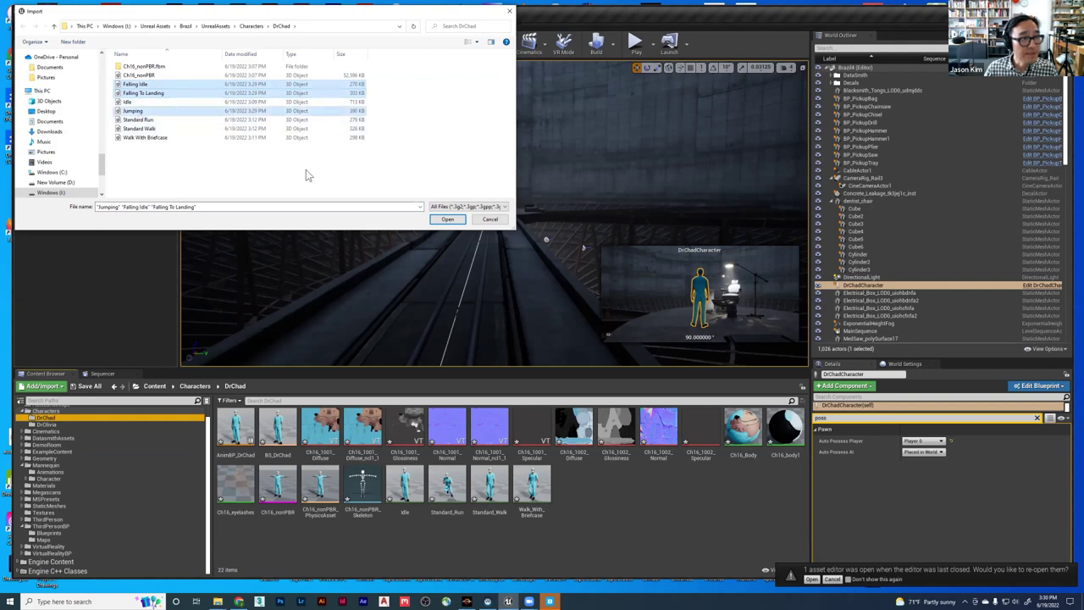
click(447, 219)
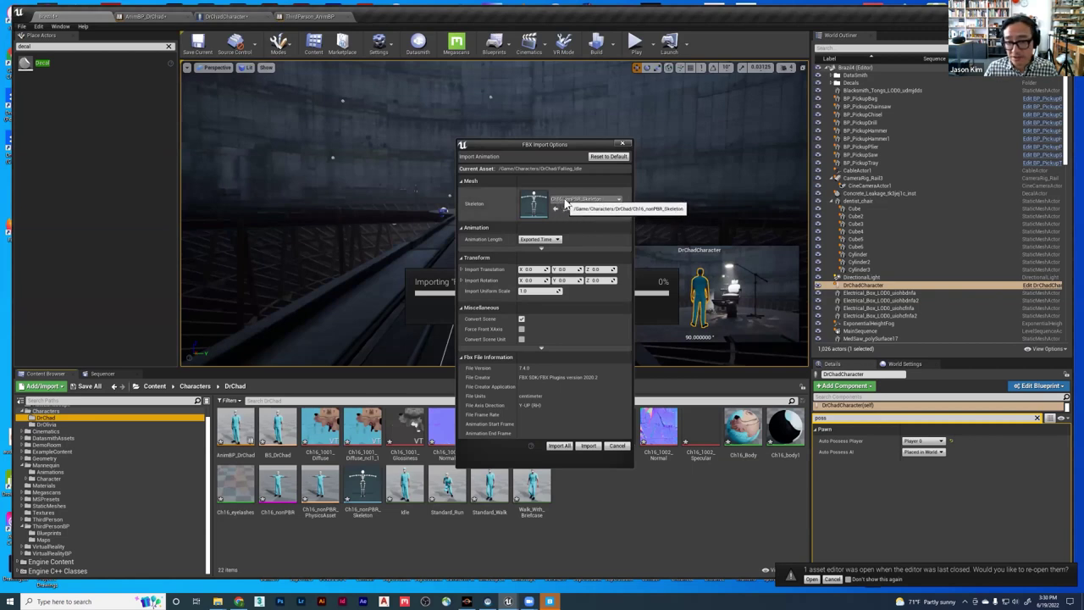
click(557, 444)
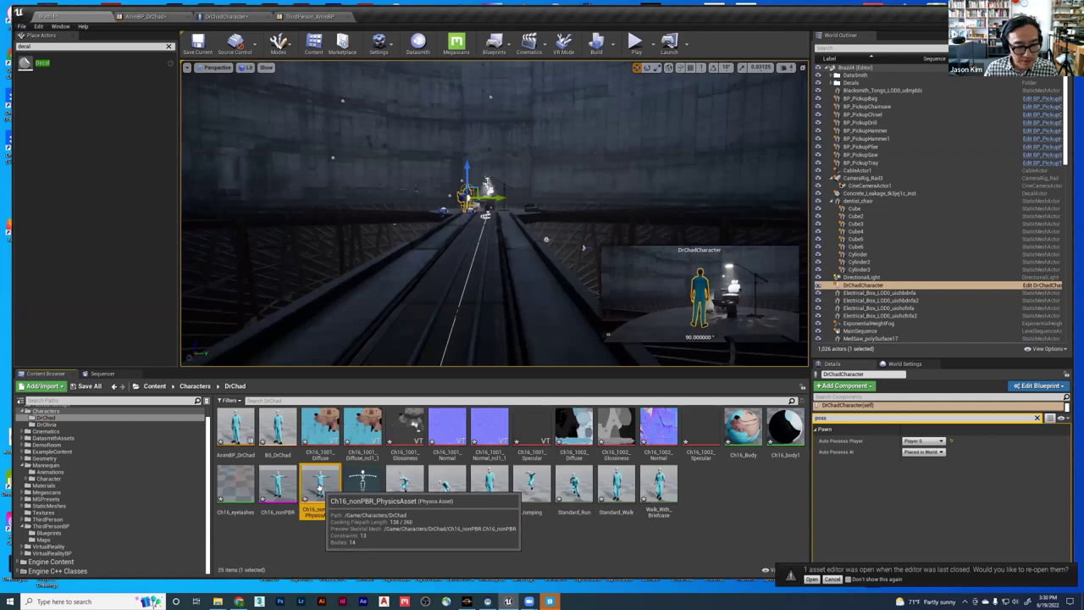
- Open the Ch16_nonPBR mesh and preview its Jumping, Falling_Idle and Falling_To_Landing animations, then close the animation editor
click(278, 486)
double_click(278, 487)
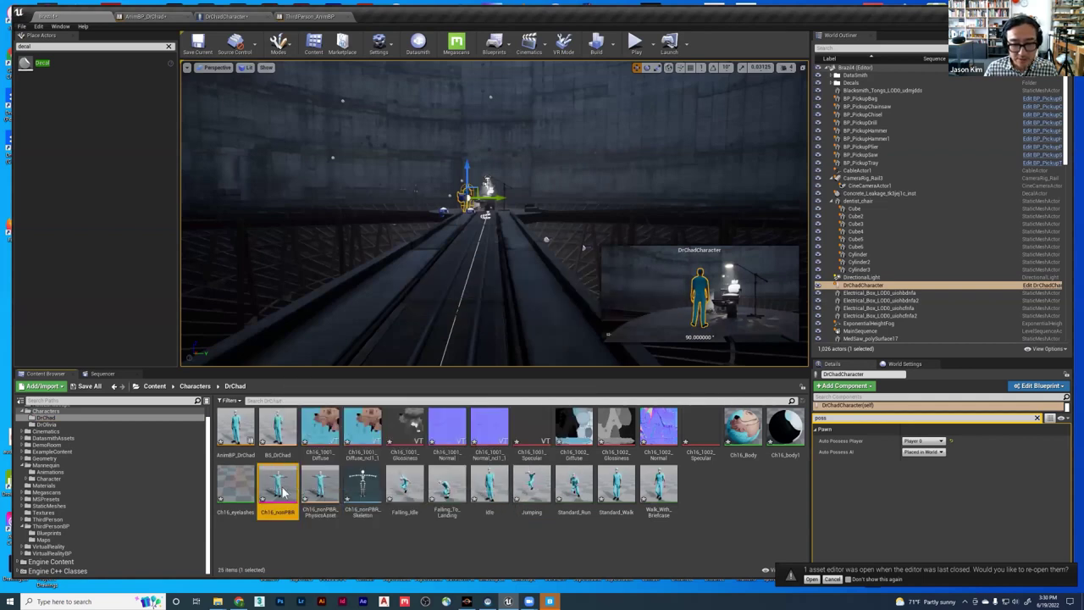
click(934, 44)
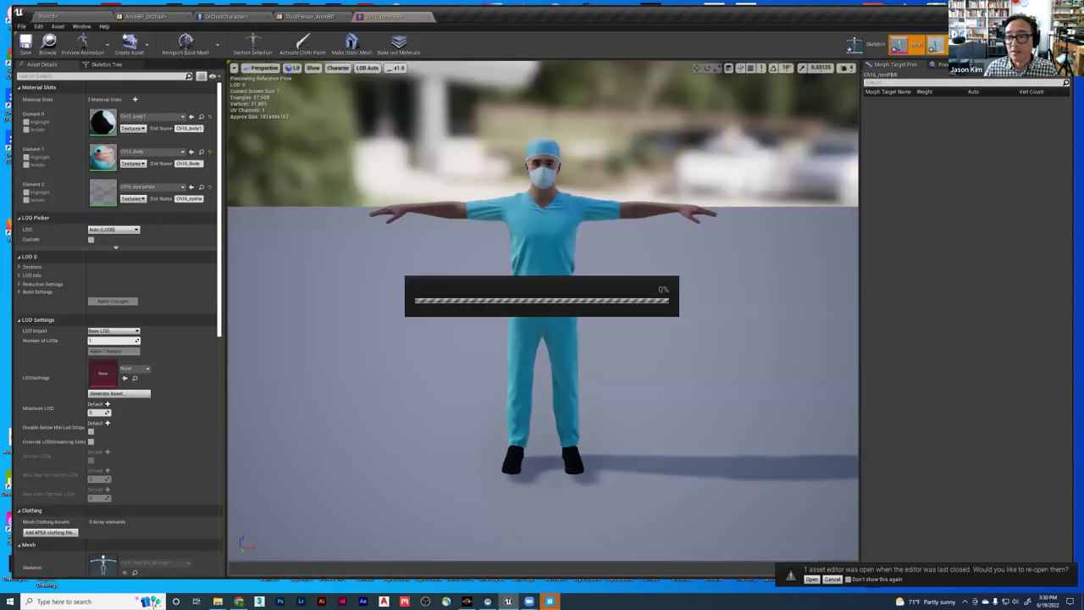
double_click(889, 444)
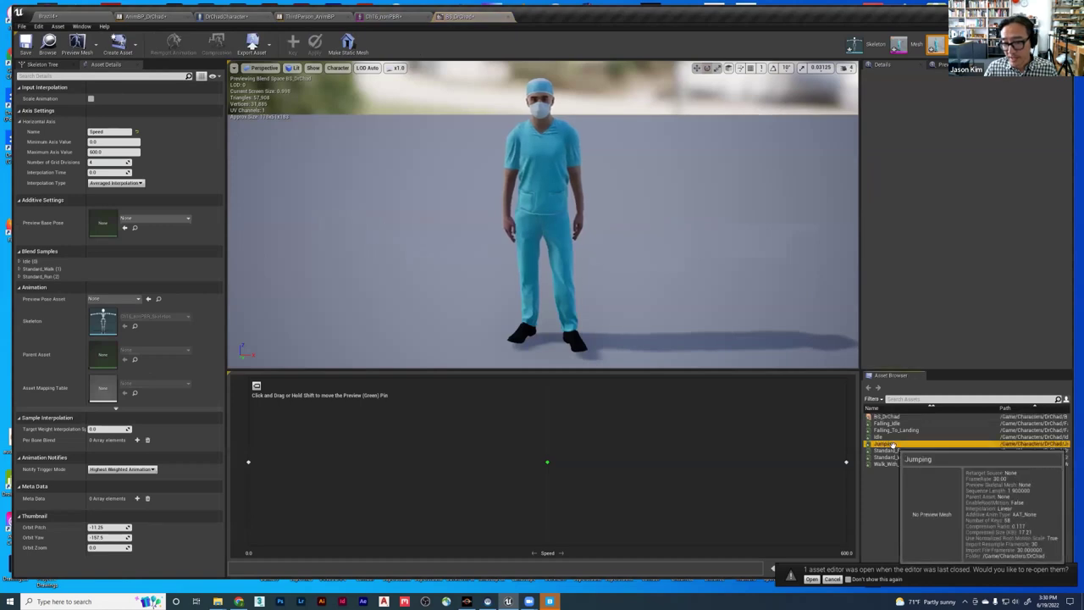
click(887, 451)
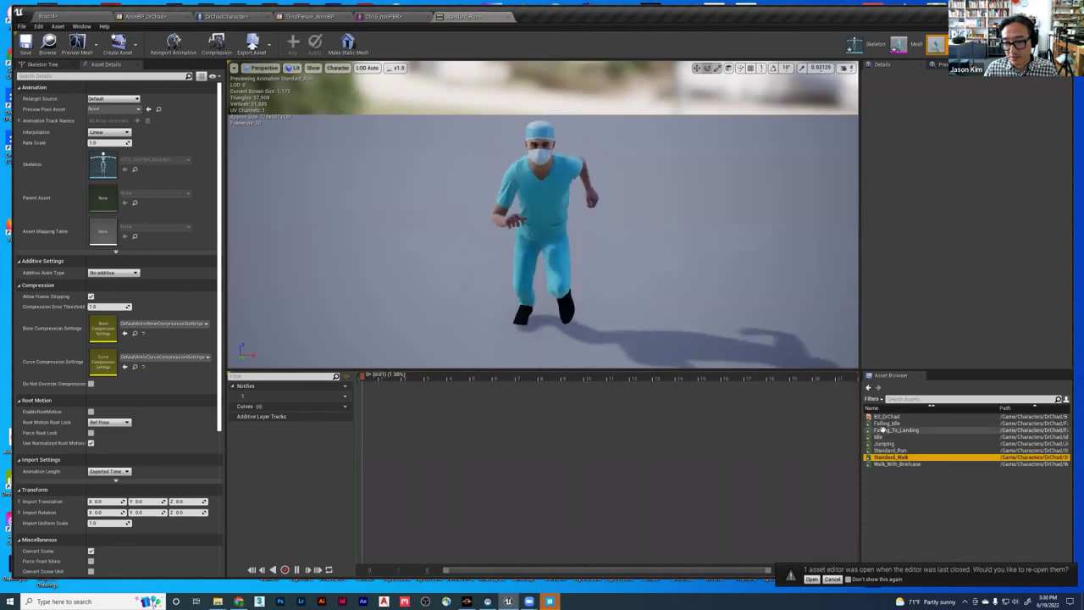
click(885, 430)
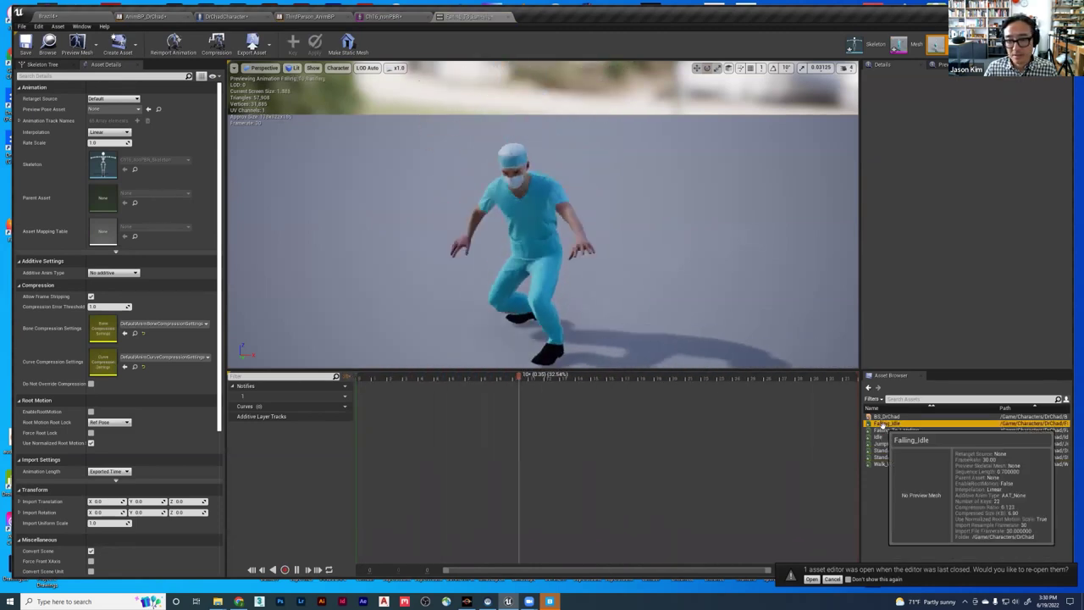
click(882, 424)
click(882, 430)
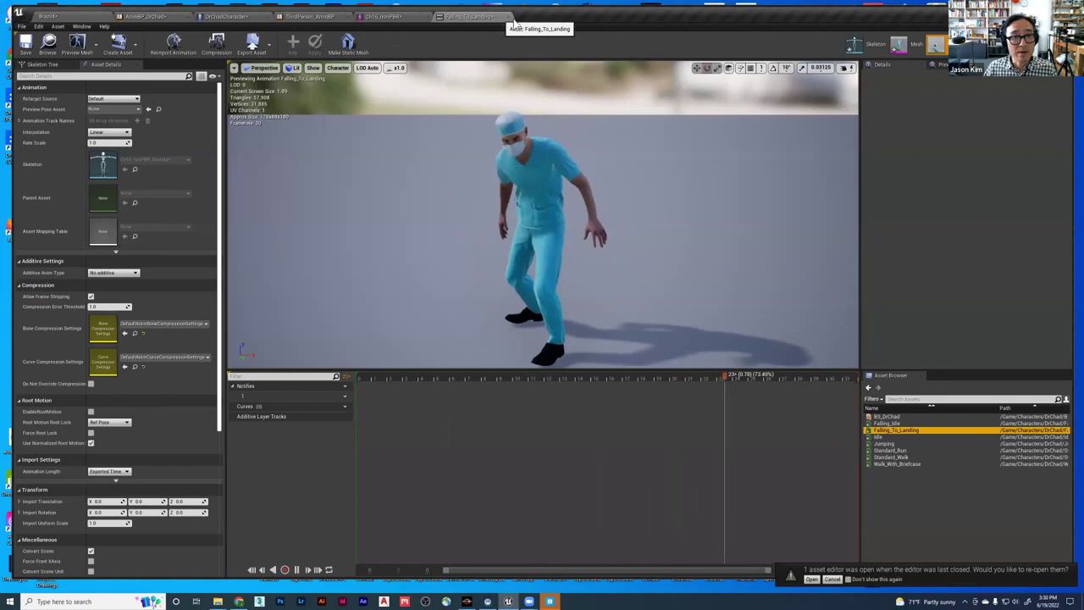
click(377, 17)
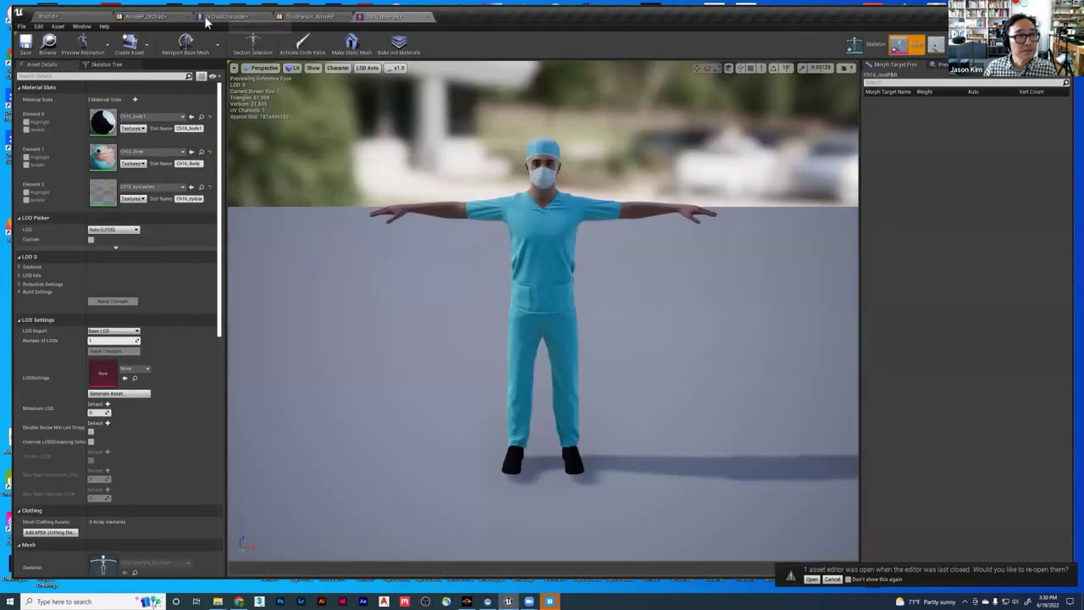
- In AnimBP_DrChad's state machine, add Jumping, Falling_Idle and Falling_To_Landing states and link them with transitions in a loop from BS_DrChad back to BS_DrChad
click(149, 17)
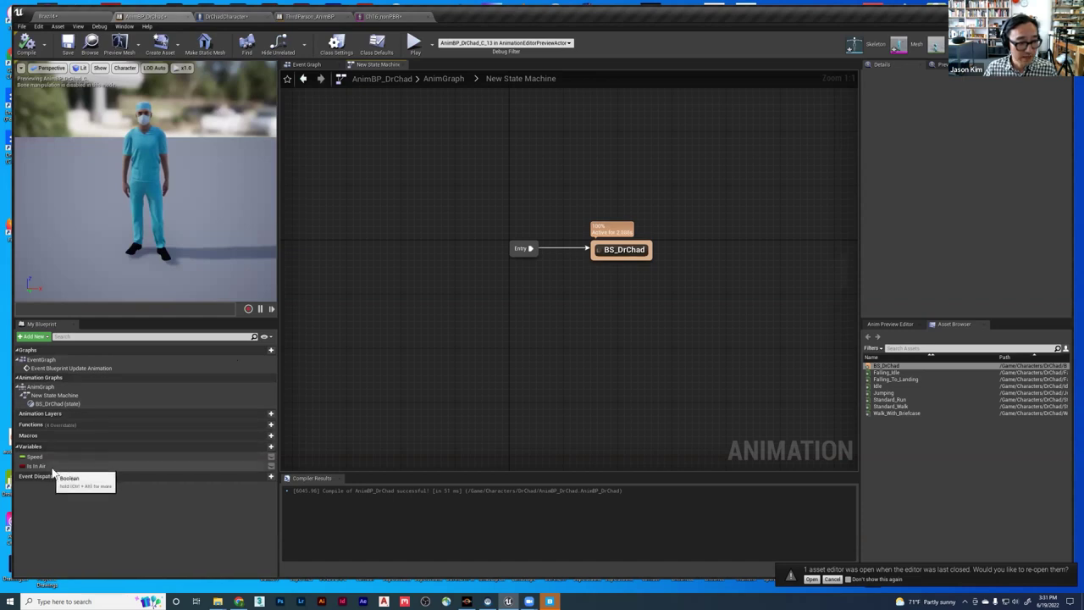
right_drag(615, 293, 555, 276)
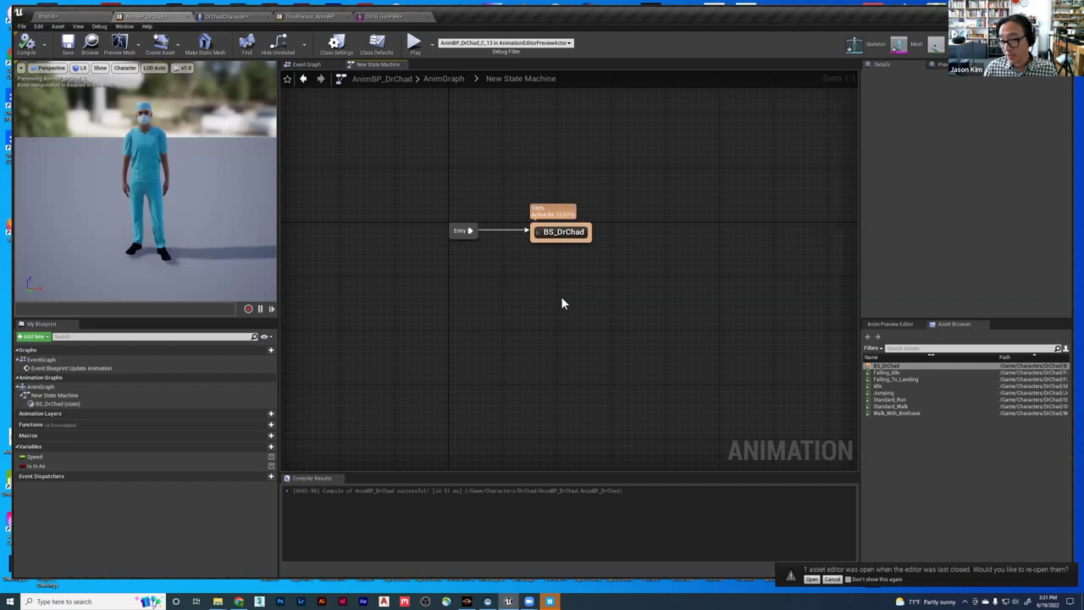
mouse_move(890, 394)
drag(890, 394, 622, 282)
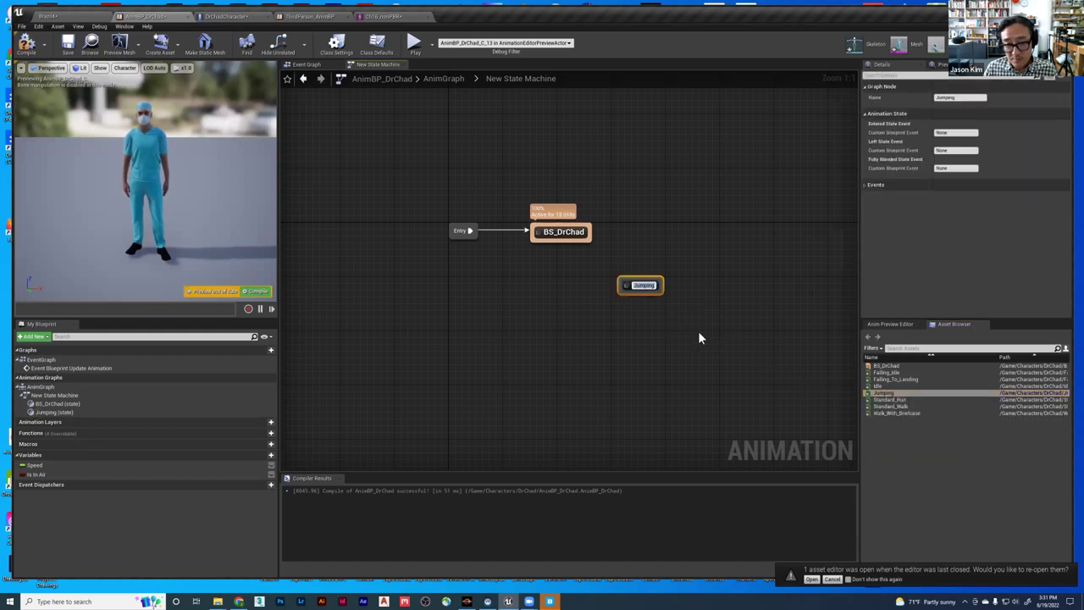
mouse_move(886, 378)
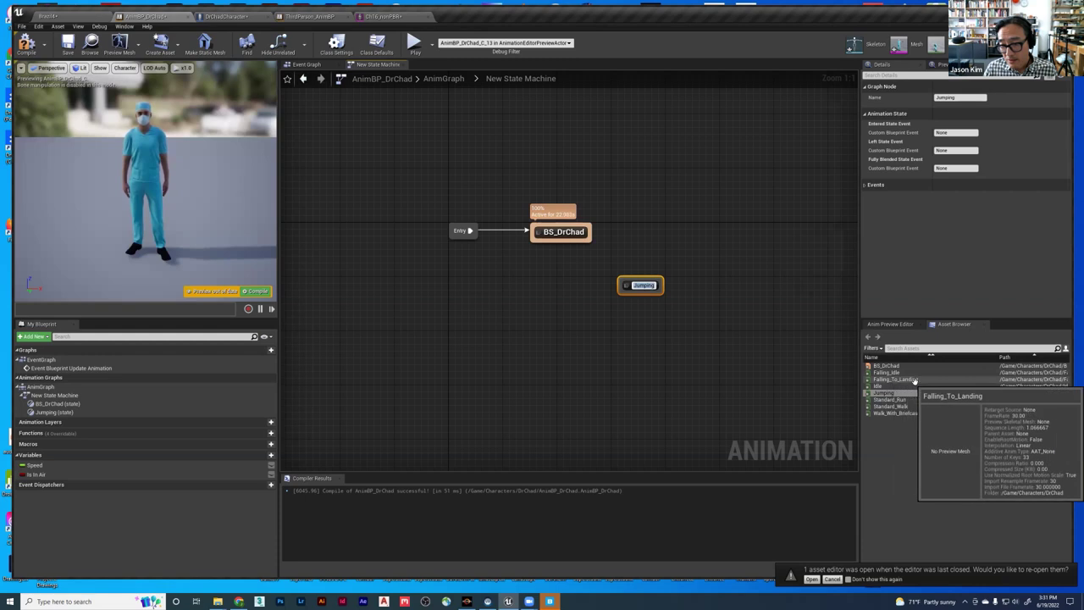
drag(885, 372, 555, 334)
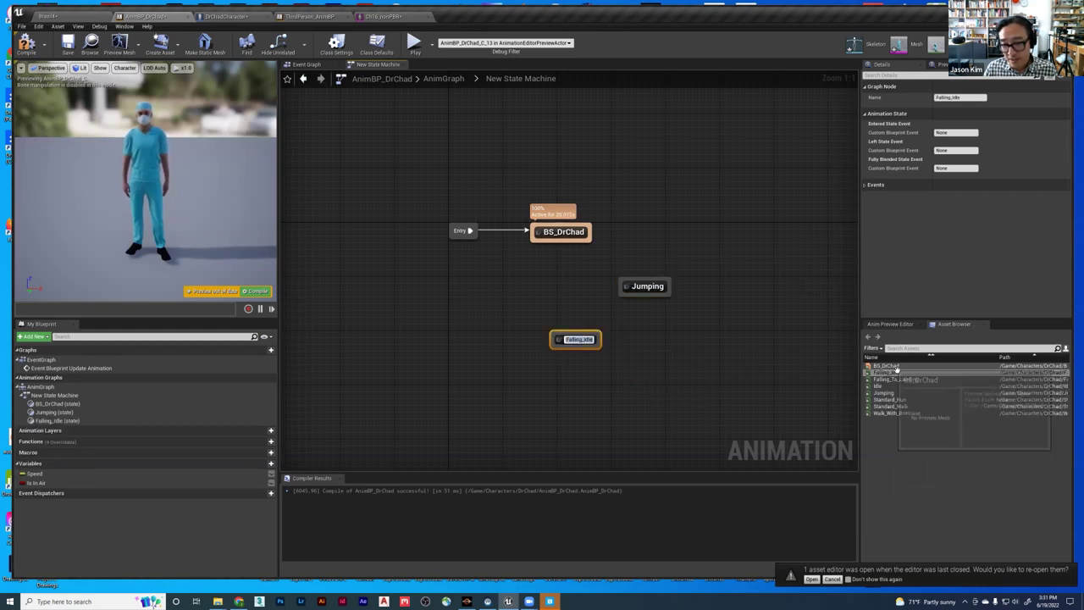
drag(893, 378, 477, 289)
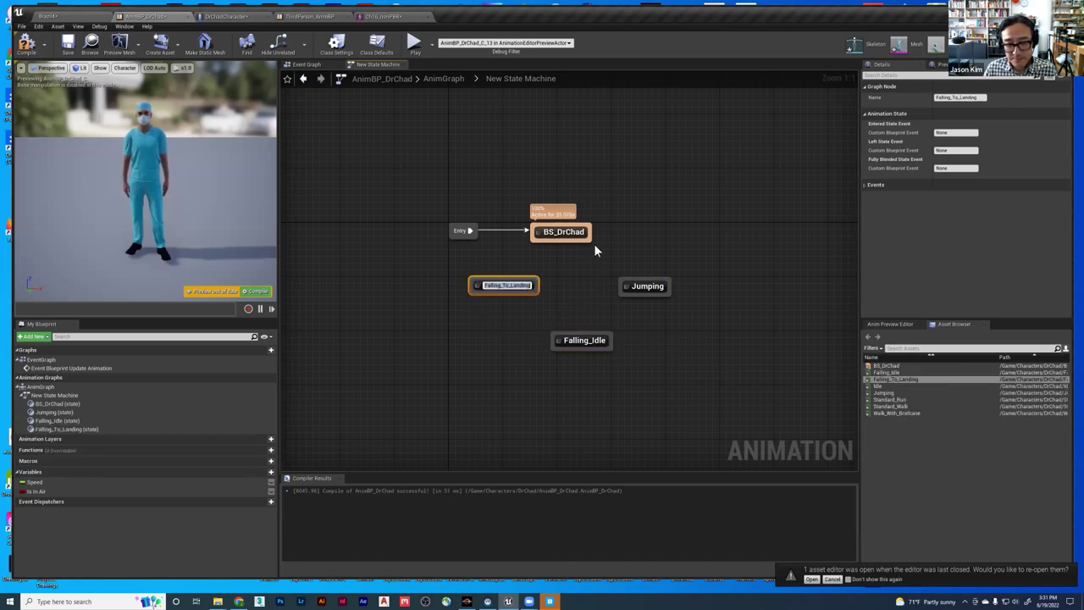
drag(590, 246, 560, 246)
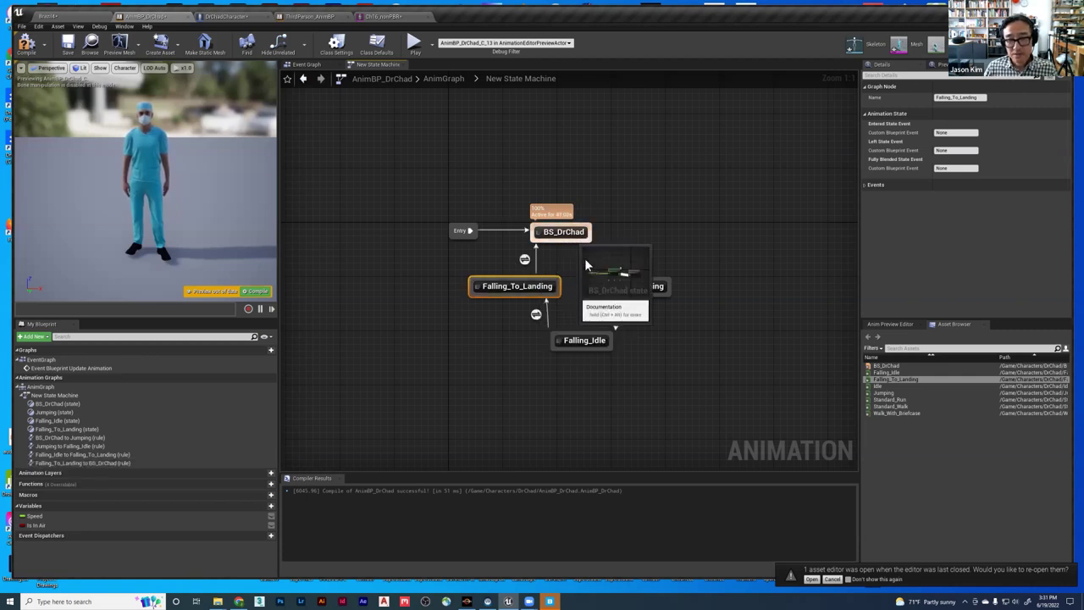
- Make the Is In Air variable drive Can Enter Transition in the BS_DrChad to Jumping rule, and return to the state machine
click(614, 254)
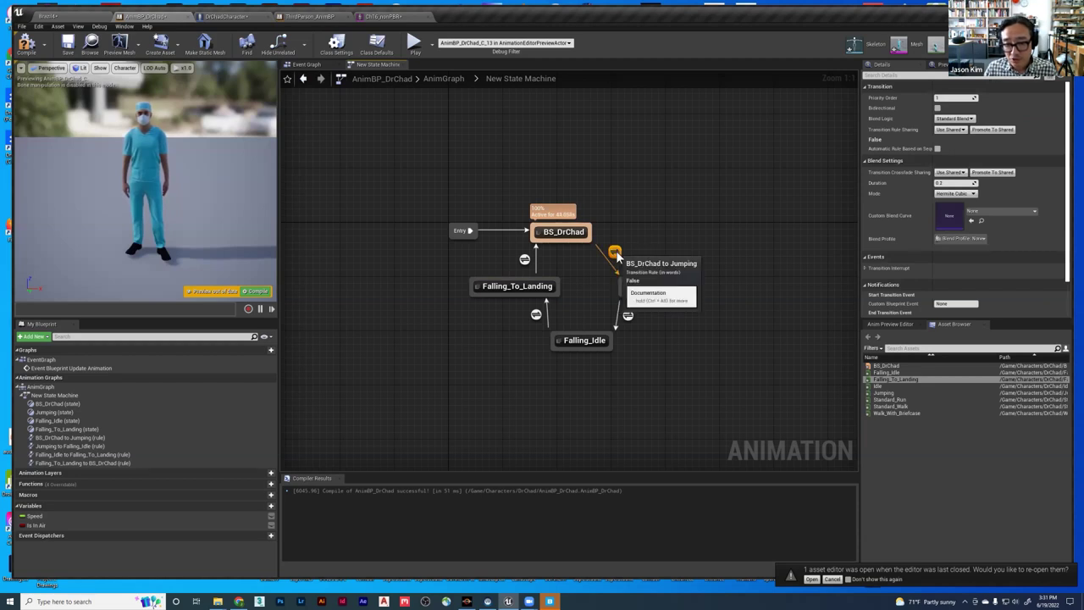
double_click(615, 252)
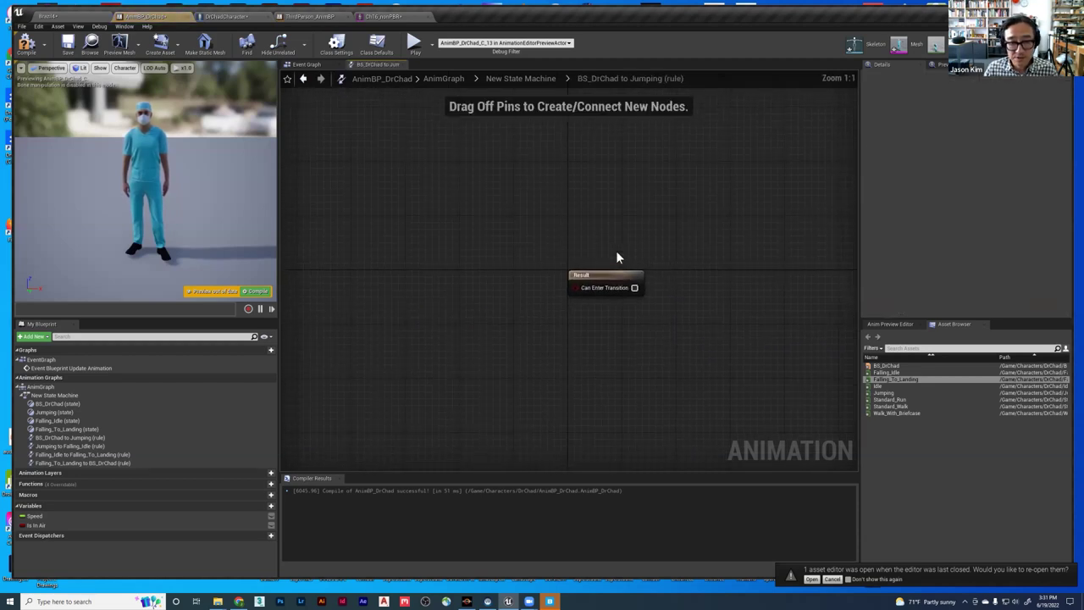
ctrl+drag(35, 524, 576, 288)
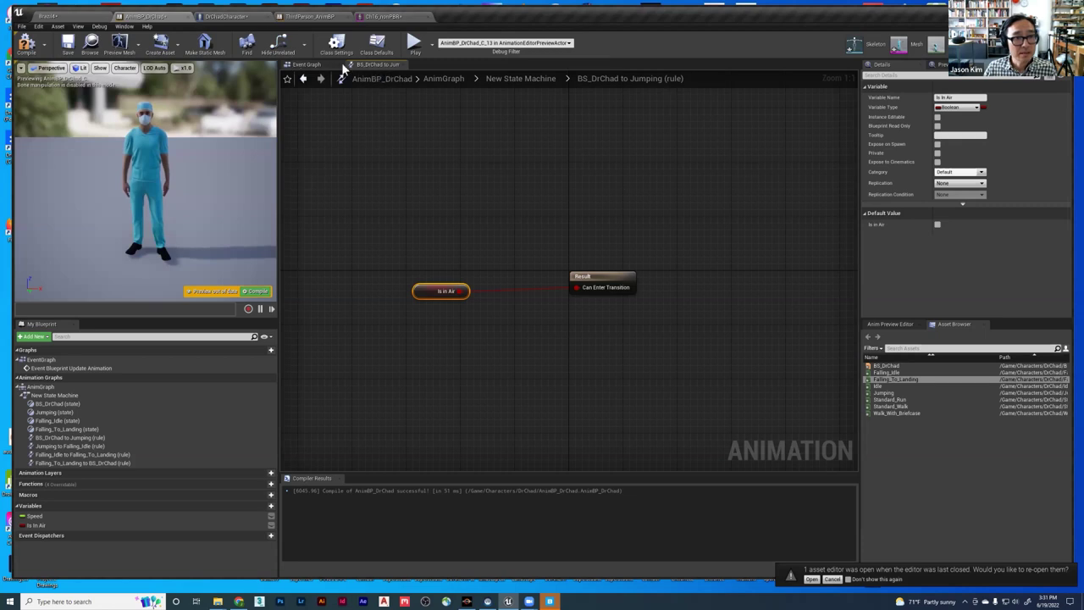
click(520, 79)
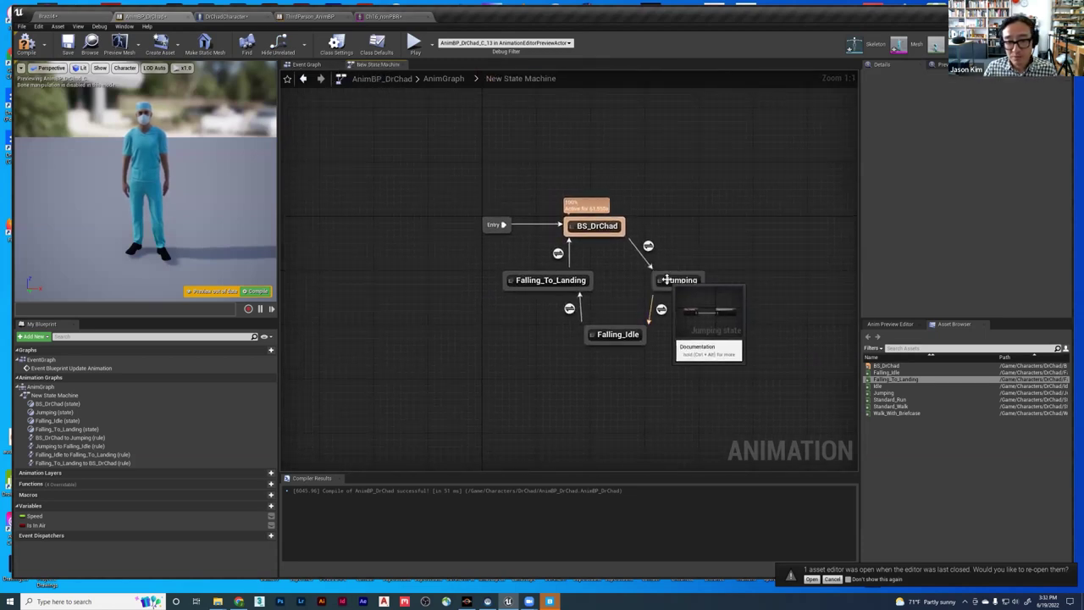
- Open the Jumping to Falling_Idle transition rule and search the available nodes for "anima" and "wh"
click(668, 280)
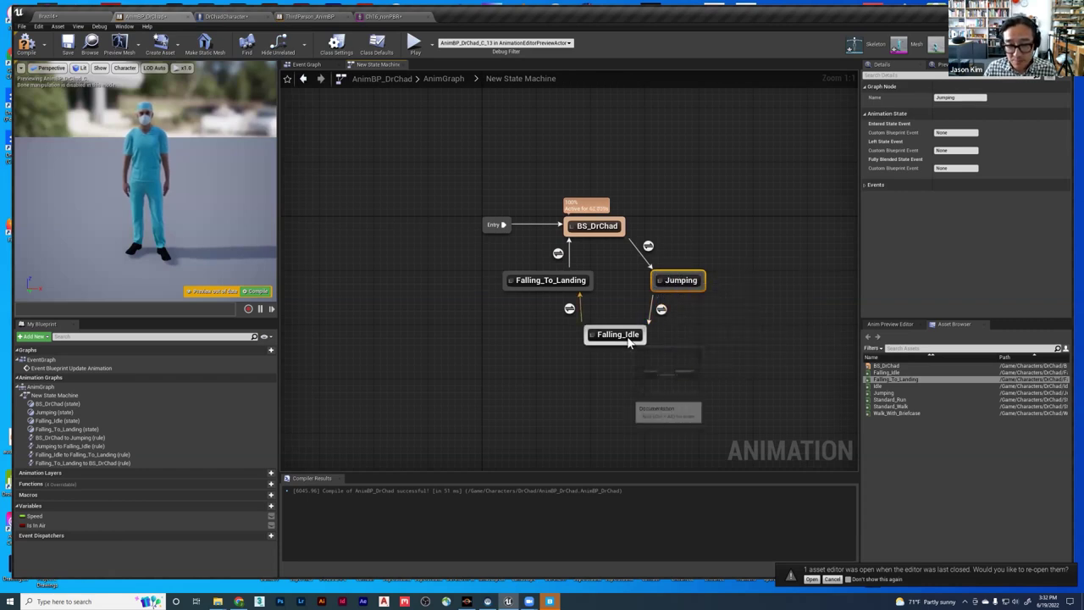
double_click(661, 309)
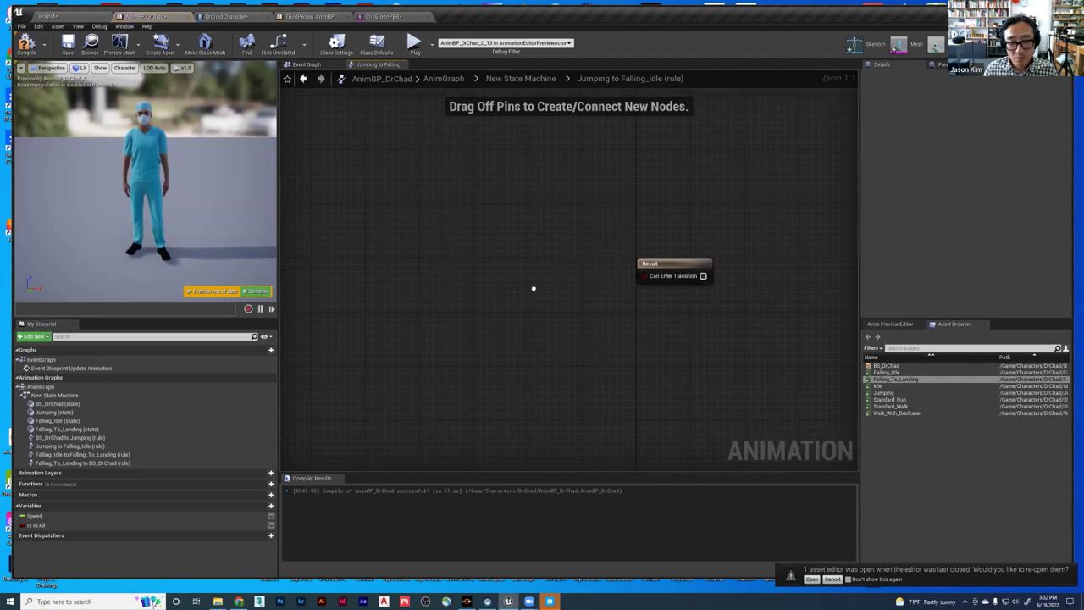
right_click(478, 263)
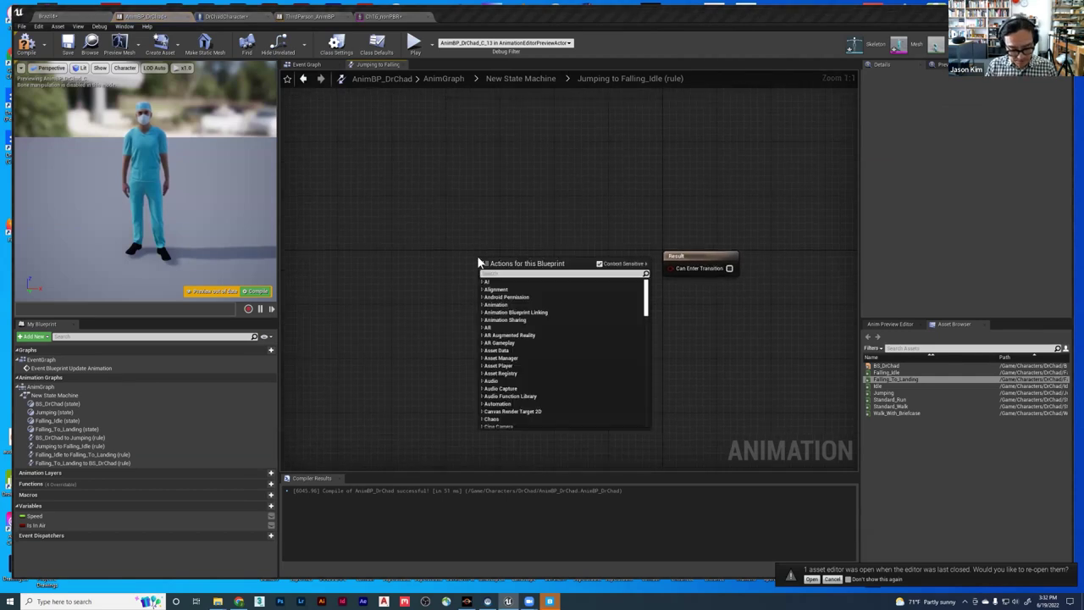
text(and)
key(BackSpace)
key(BackSpace)
text(nima)
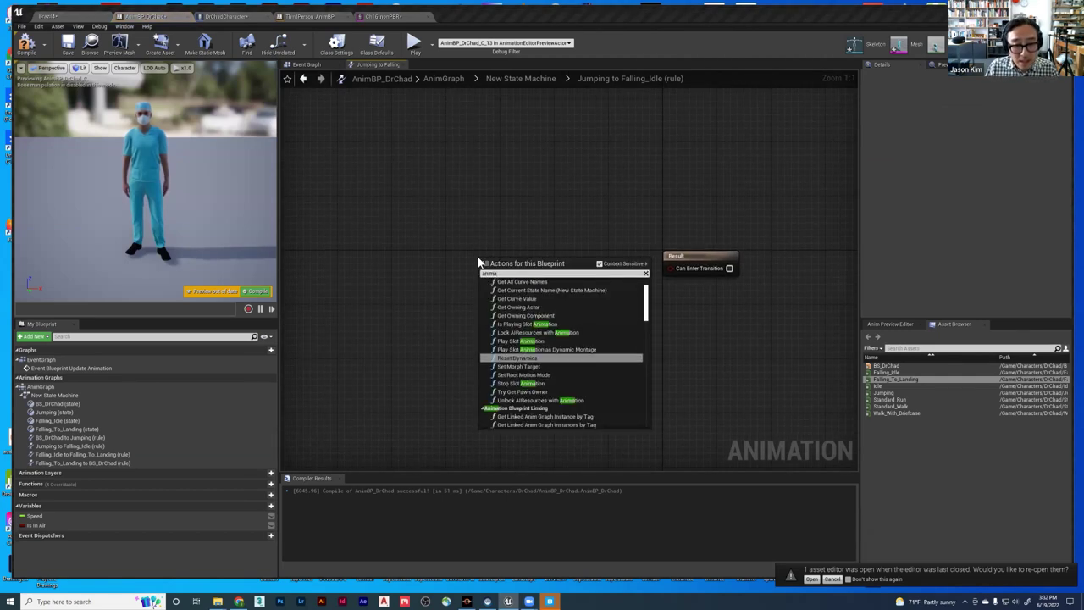
key(BackSpace)
key(BackSpace)
key(BackSpace)
key(BackSpace)
key(BackSpace)
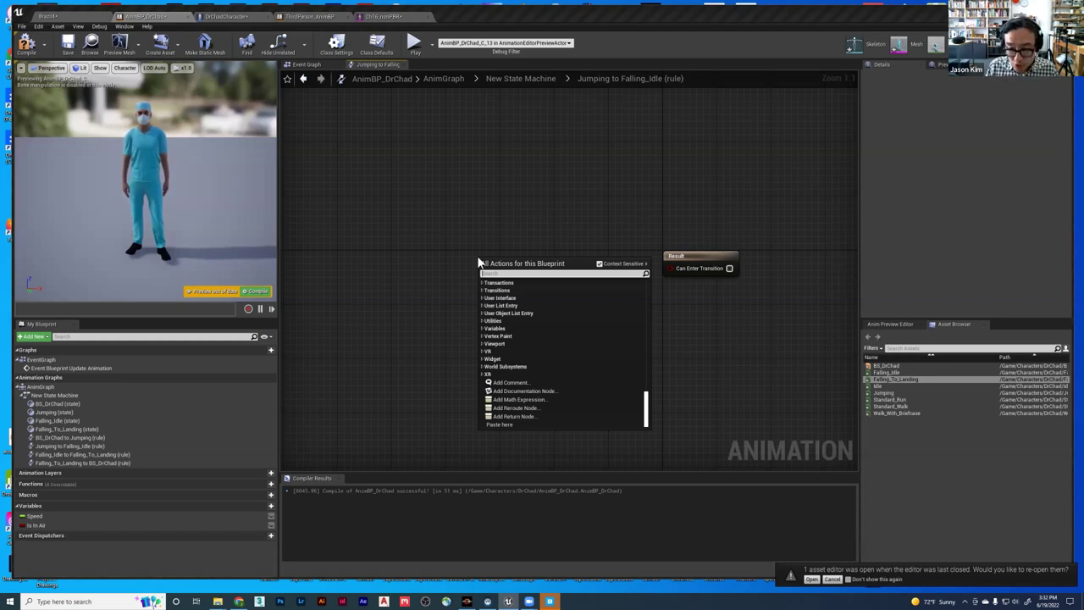
text(wh)
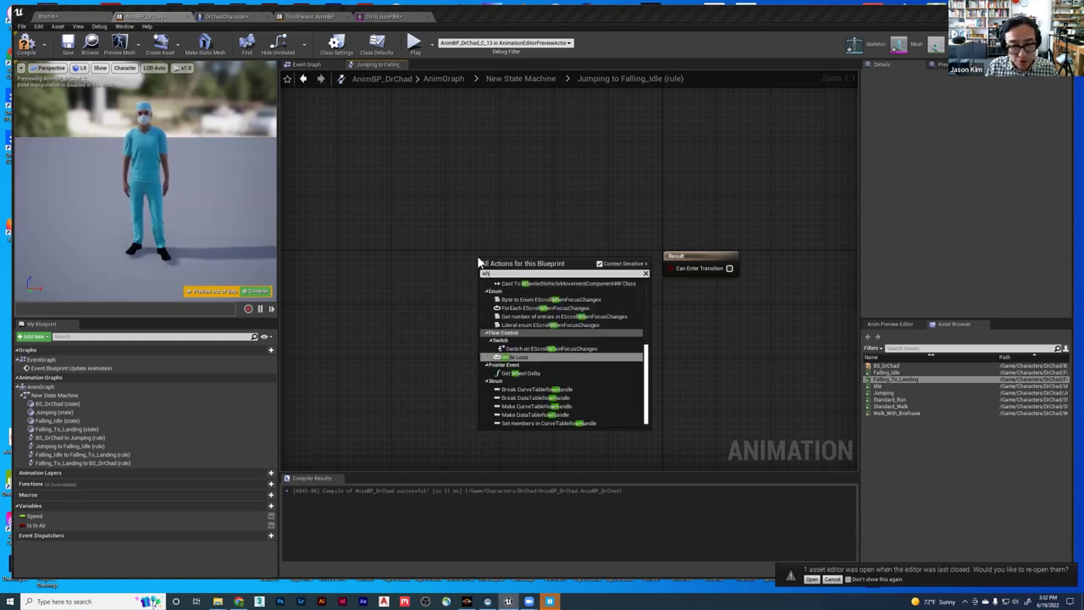
key(BackSpace)
key(BackSpace)
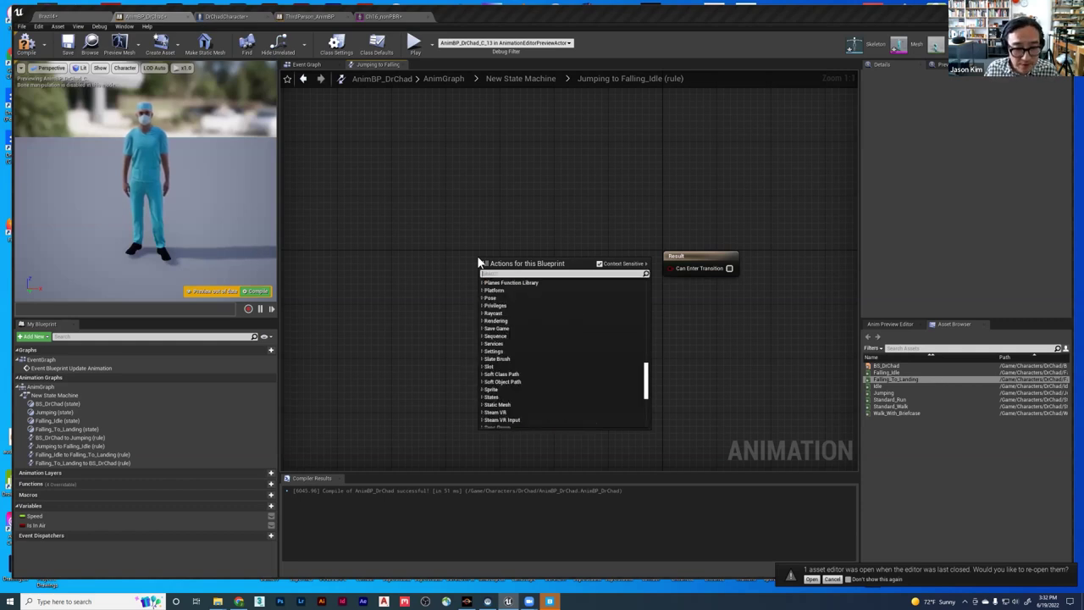
- Look through the available node categories for the Jumping to Falling_Idle rule, and examine the functions in the Animation category
scroll(501, 320, down, 3)
scroll(501, 320, down, 3)
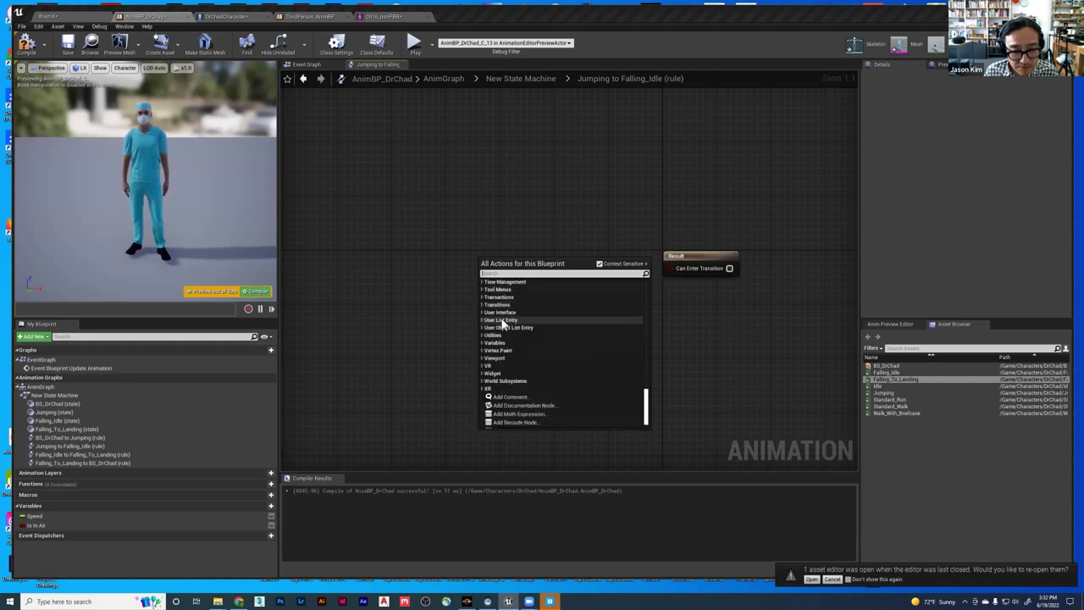
scroll(502, 330, down, 1)
scroll(501, 342, up, 4)
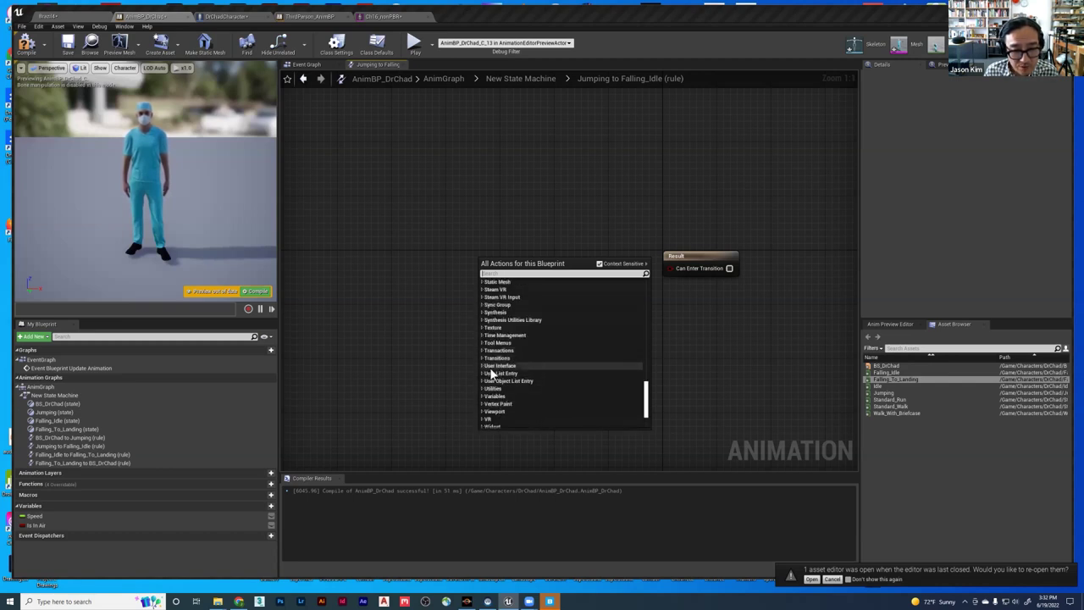
scroll(491, 373, up, 4)
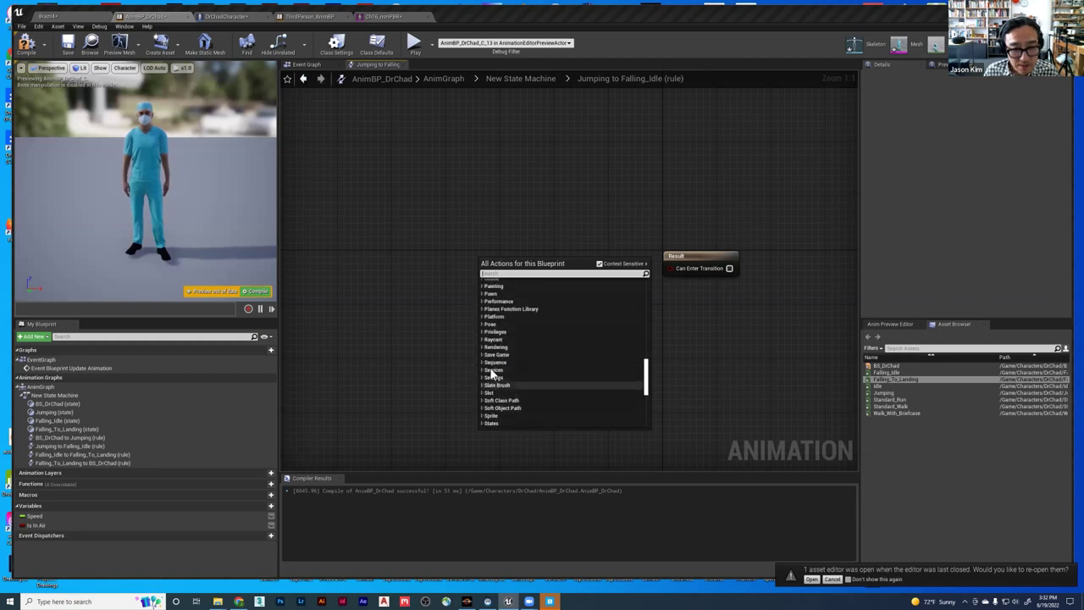
scroll(492, 374, up, 6)
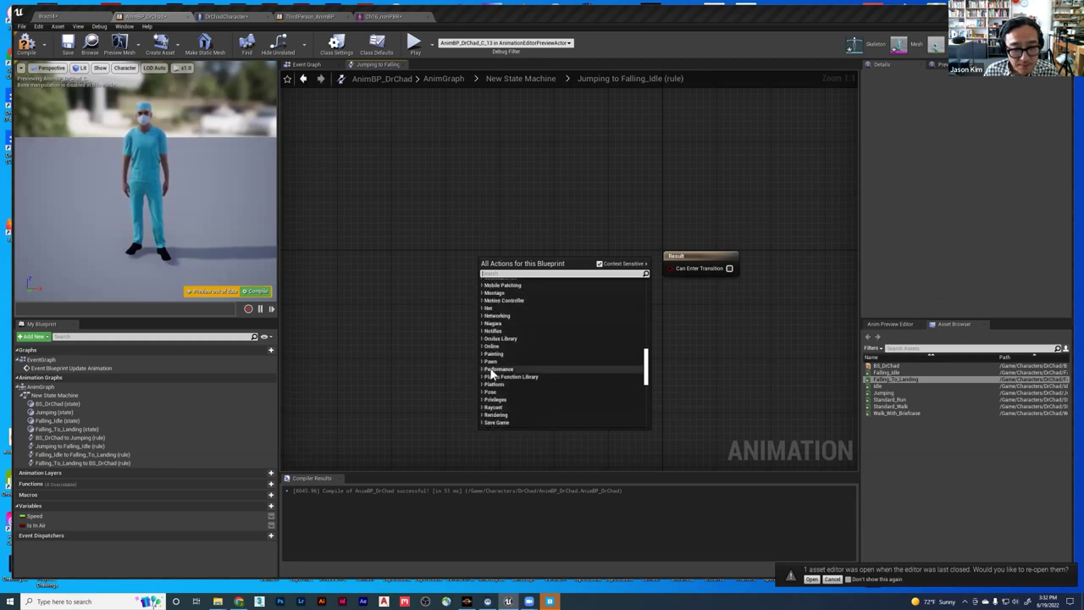
scroll(491, 373, up, 9)
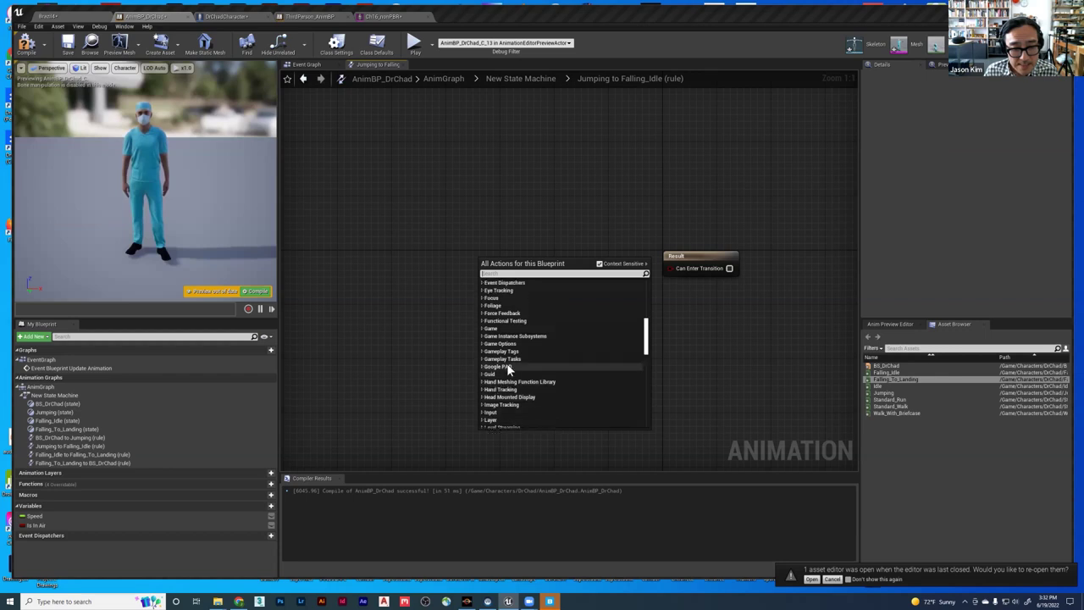
scroll(508, 370, up, 3)
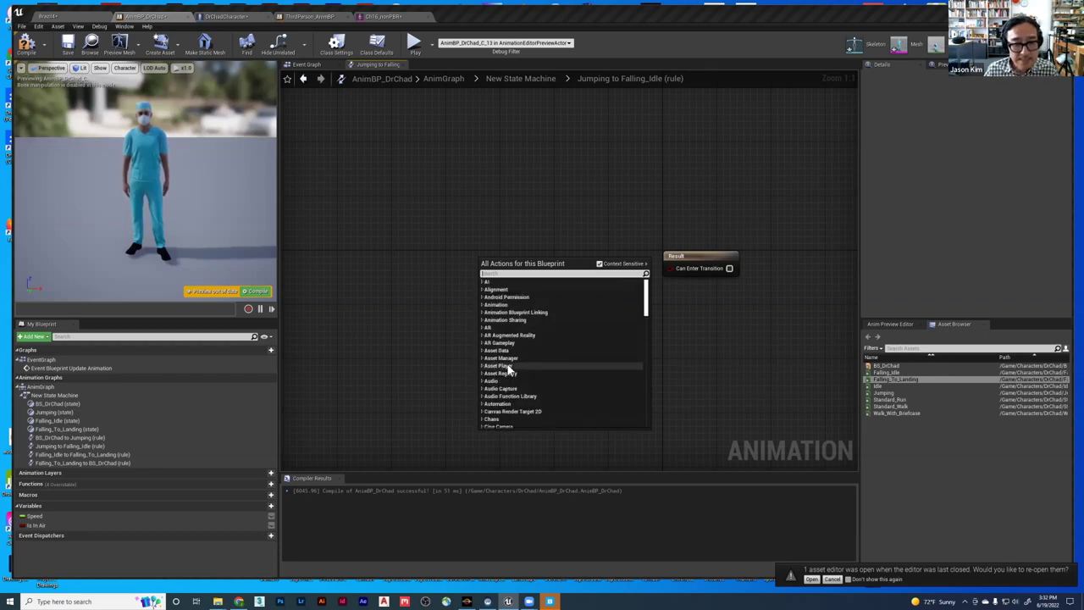
click(482, 304)
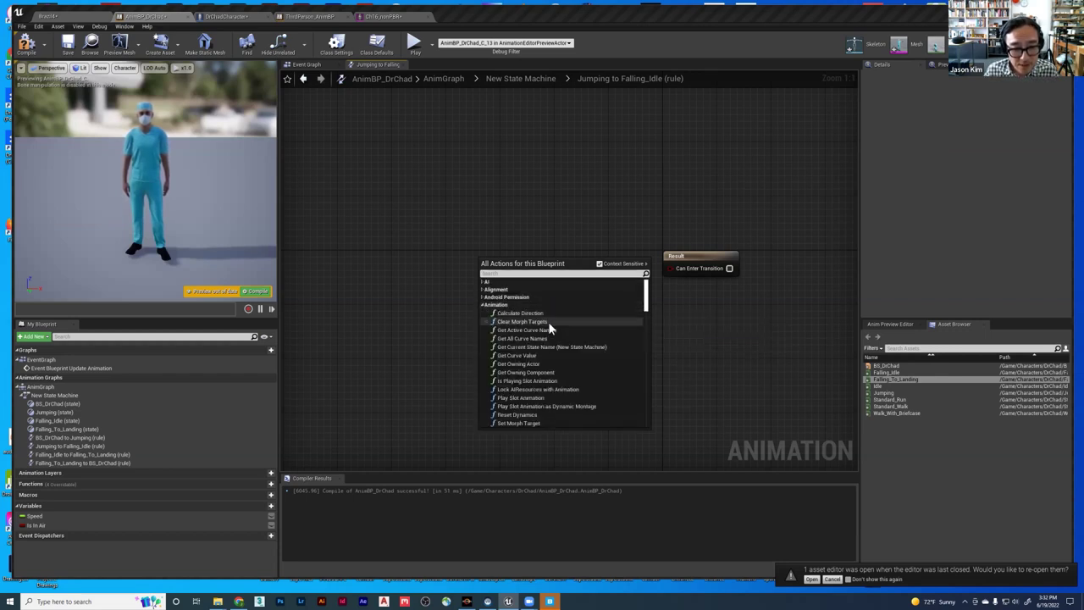
scroll(559, 343, down, 1)
scroll(559, 346, down, 2)
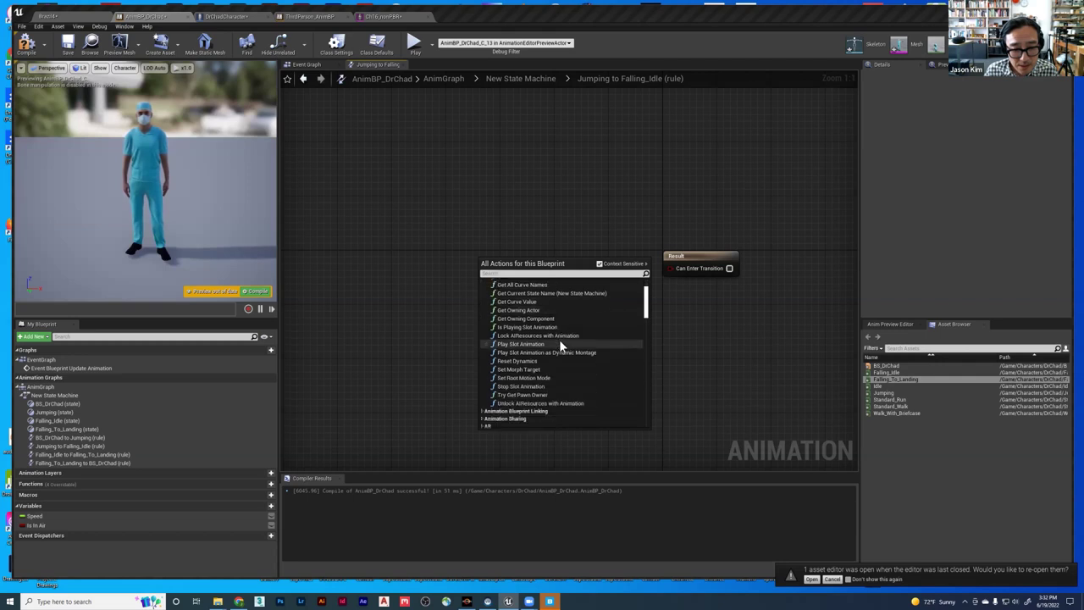
scroll(559, 339, up, 1)
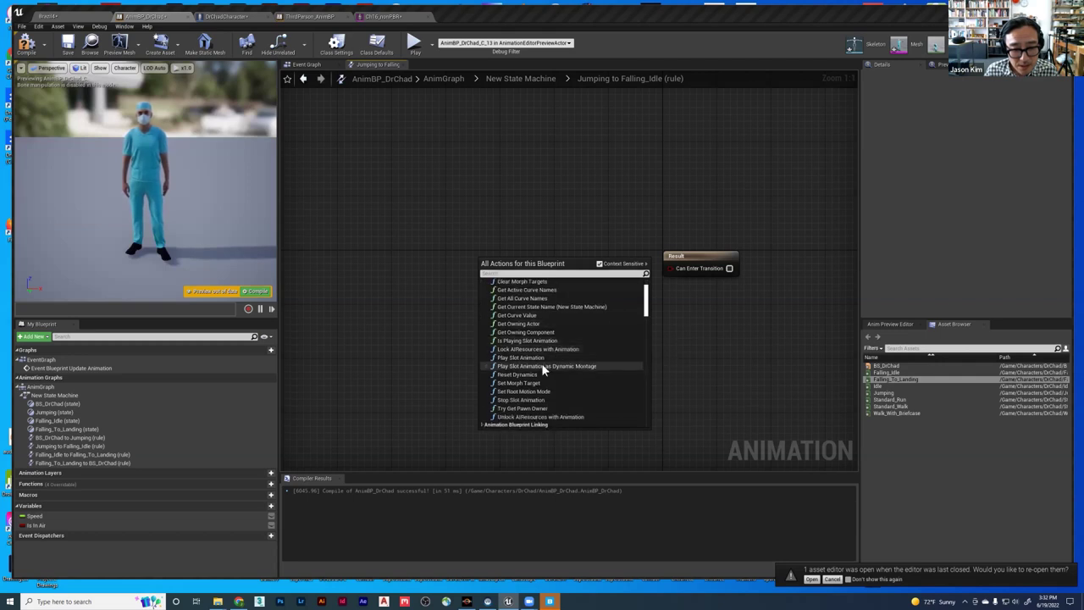
scroll(563, 369, up, 1)
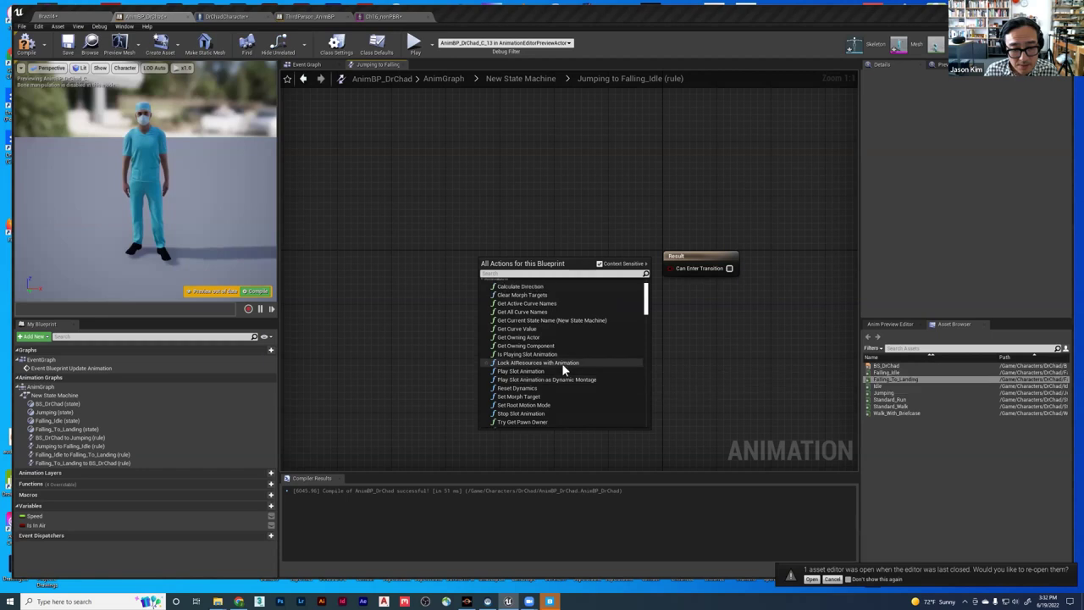
scroll(561, 364, up, 2)
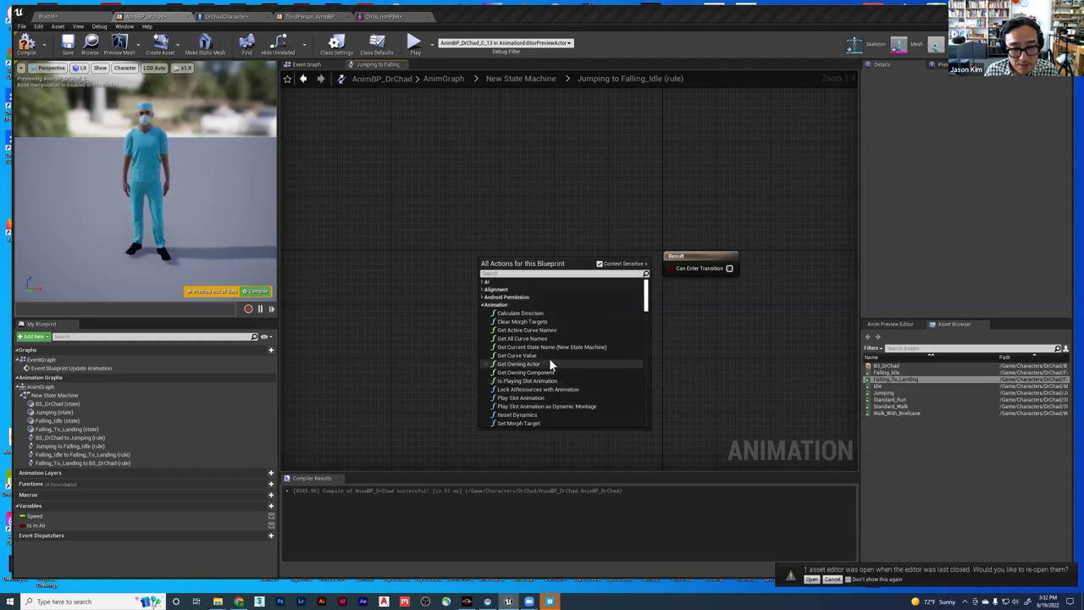
- Search the available nodes for "end" and "animation", then dismiss the node list and compile the animation blueprint
text(end)
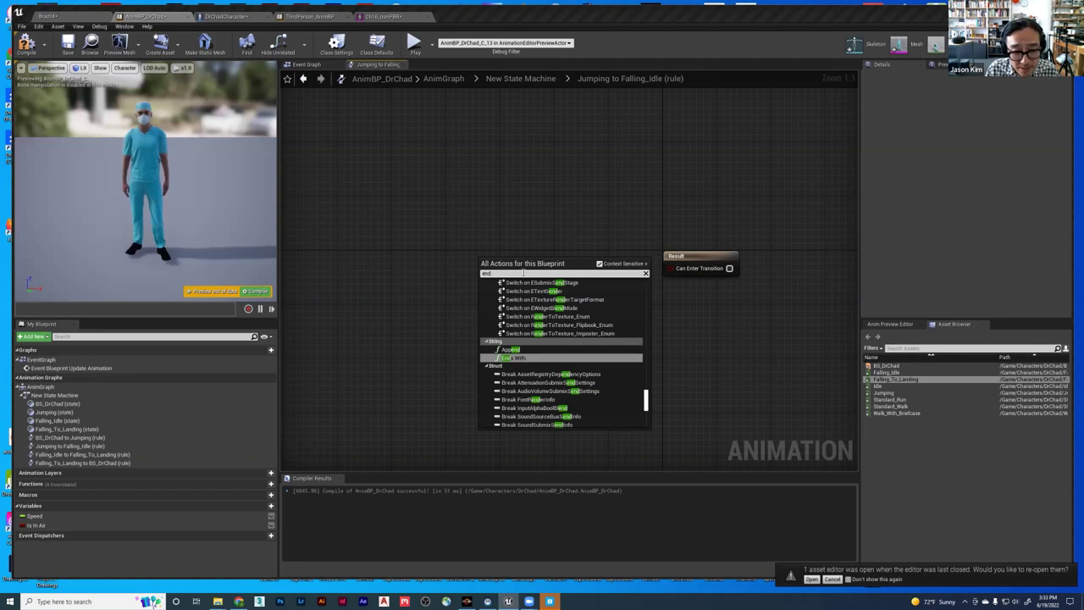
scroll(532, 334, up, 5)
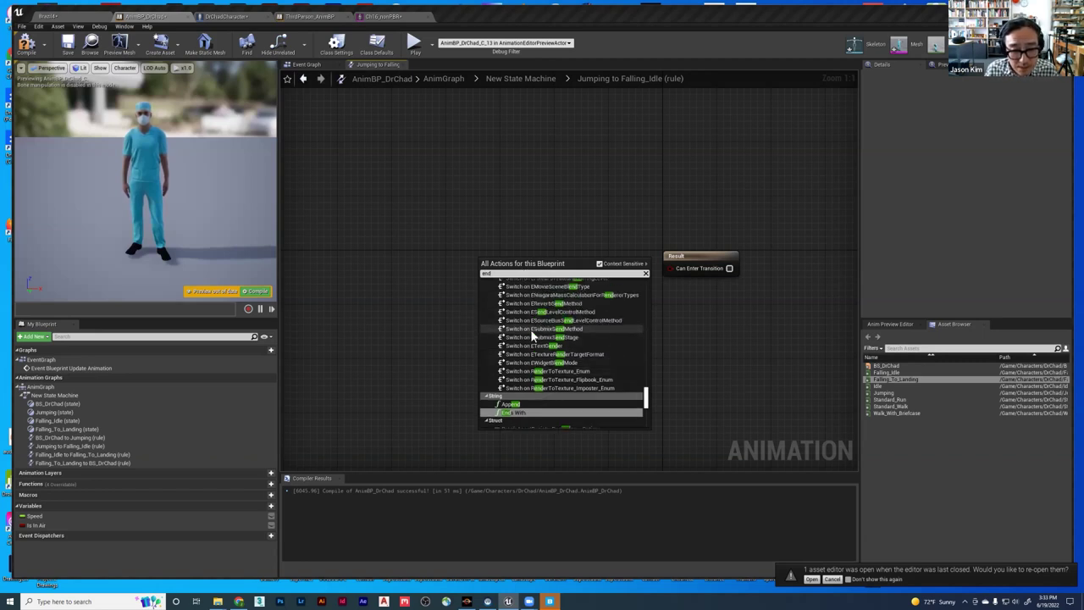
scroll(532, 335, up, 4)
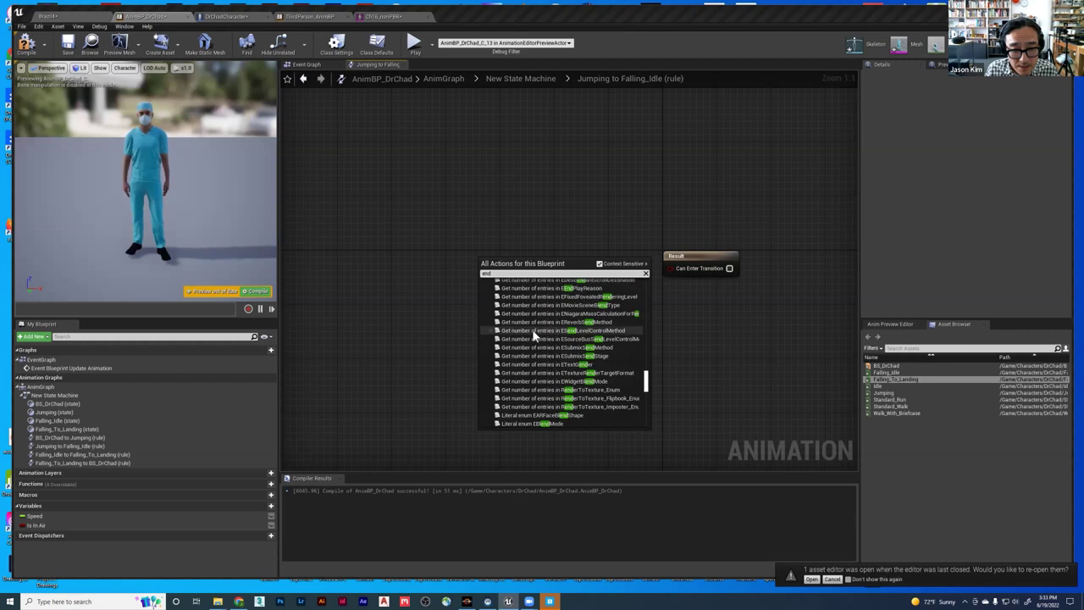
key(BackSpace)
key(BackSpace)
key(BackSpace)
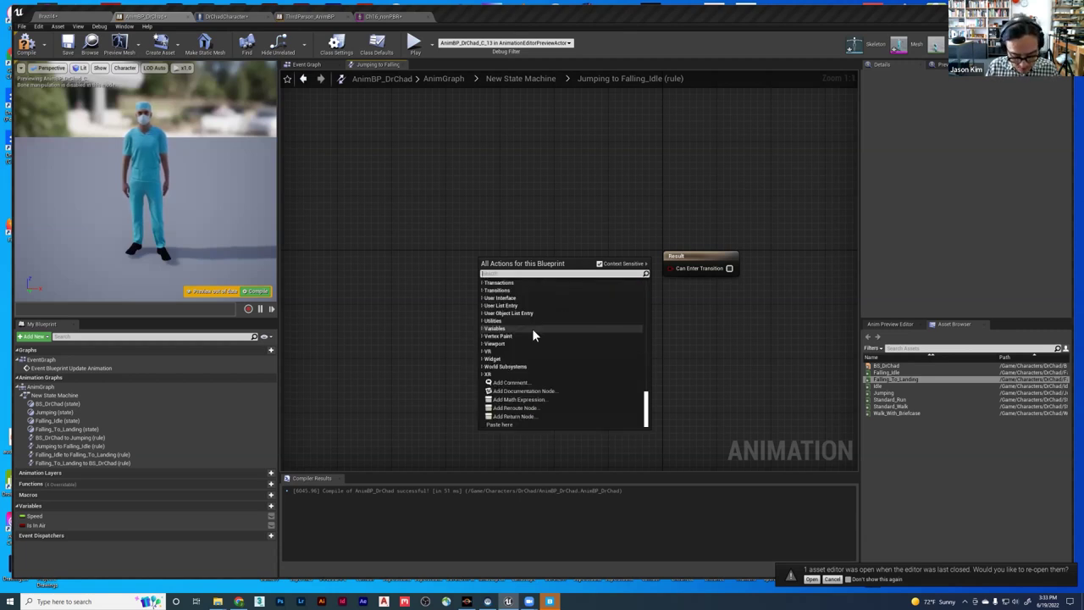
text(animation)
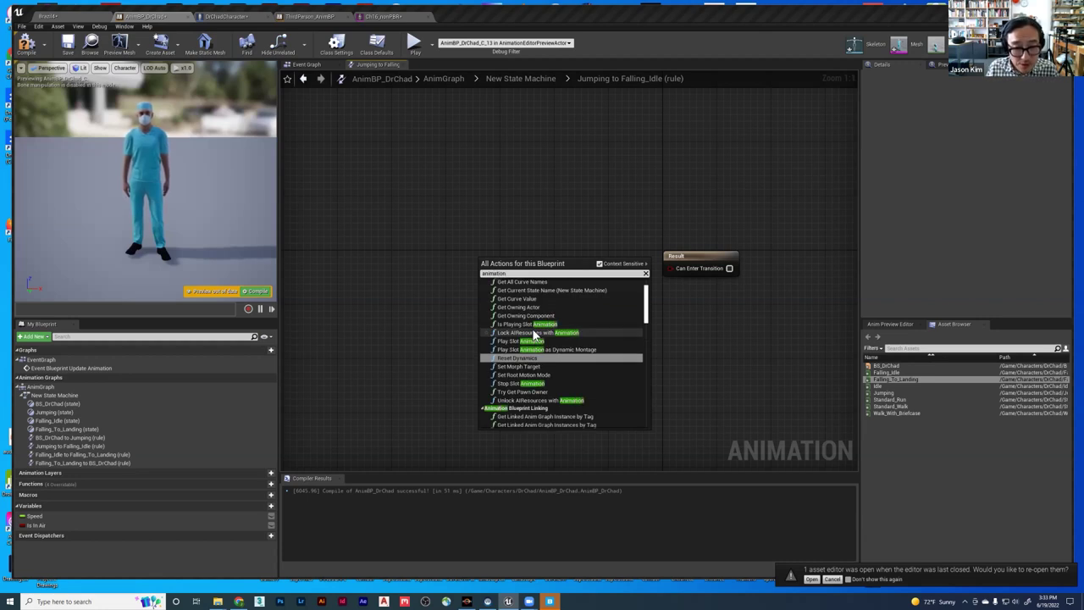
scroll(533, 335, down, 3)
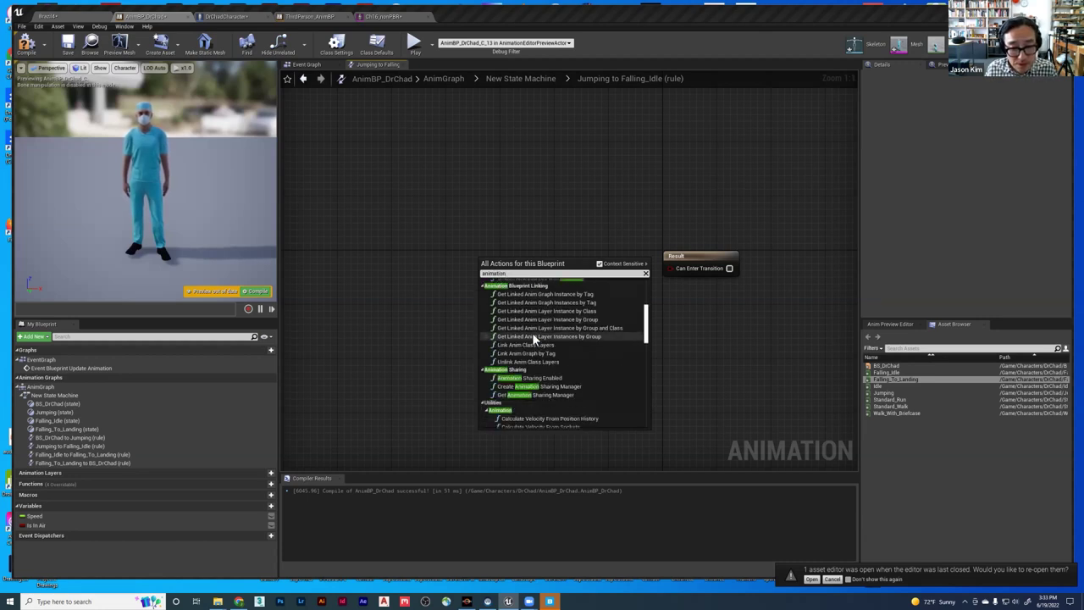
scroll(533, 337, down, 2)
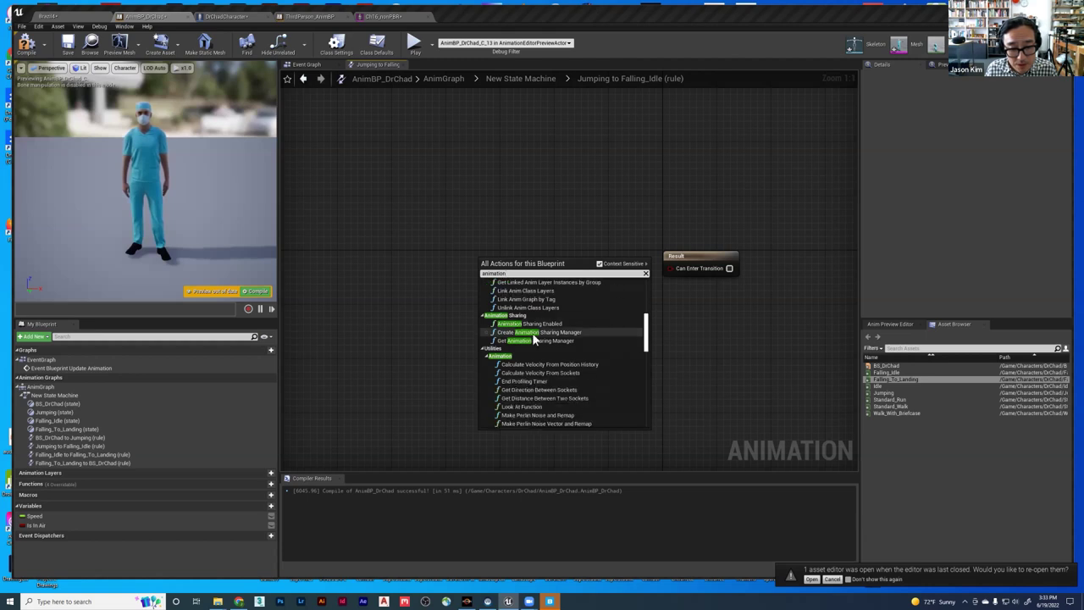
scroll(534, 338, down, 2)
scroll(533, 336, down, 8)
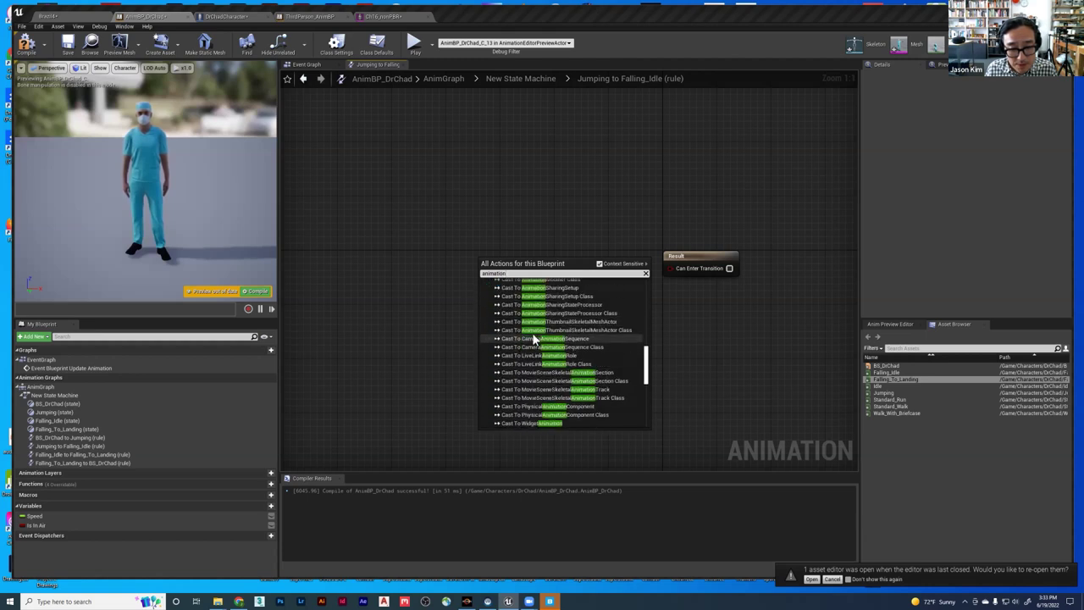
scroll(533, 338, down, 5)
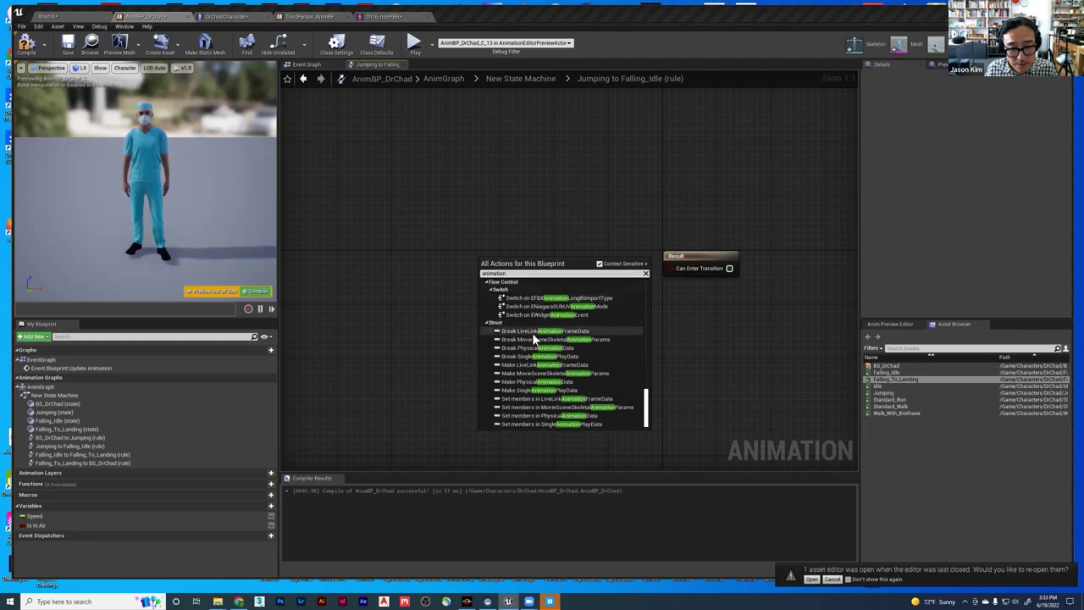
scroll(534, 339, up, 12)
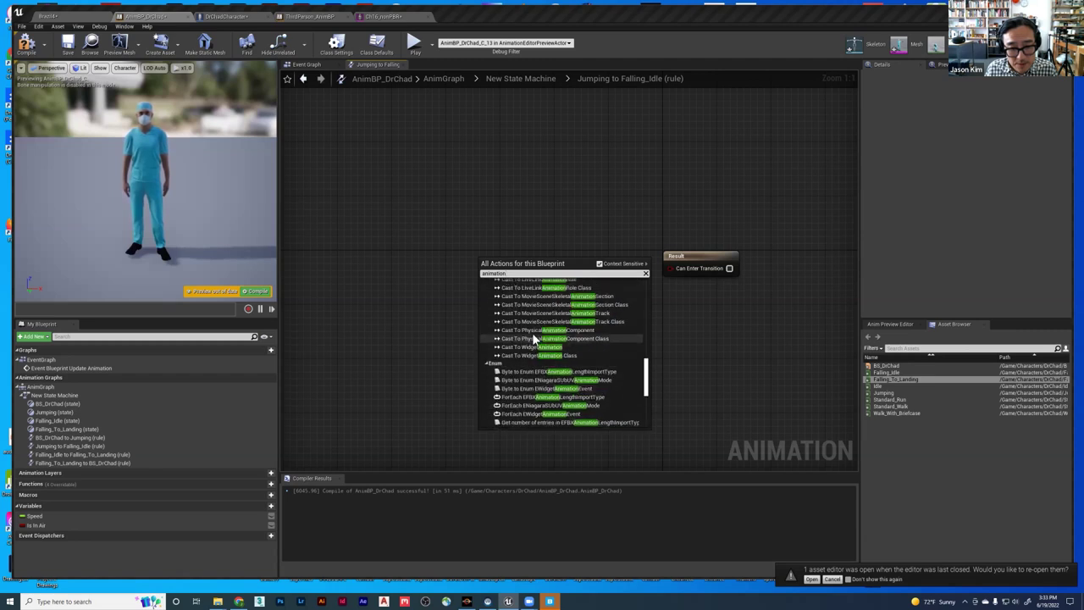
scroll(534, 339, up, 10)
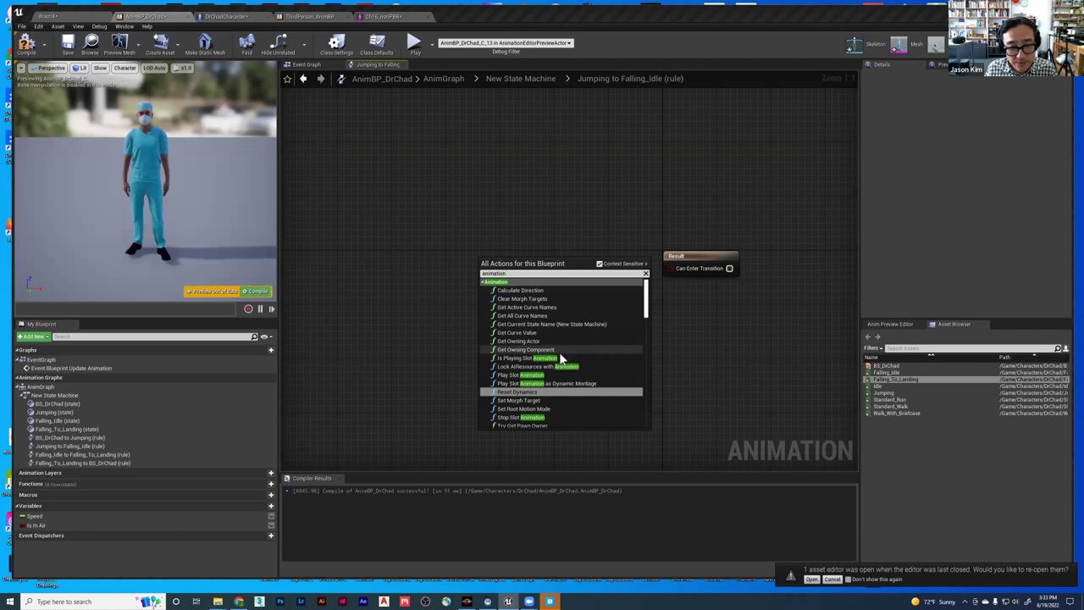
key(Escape)
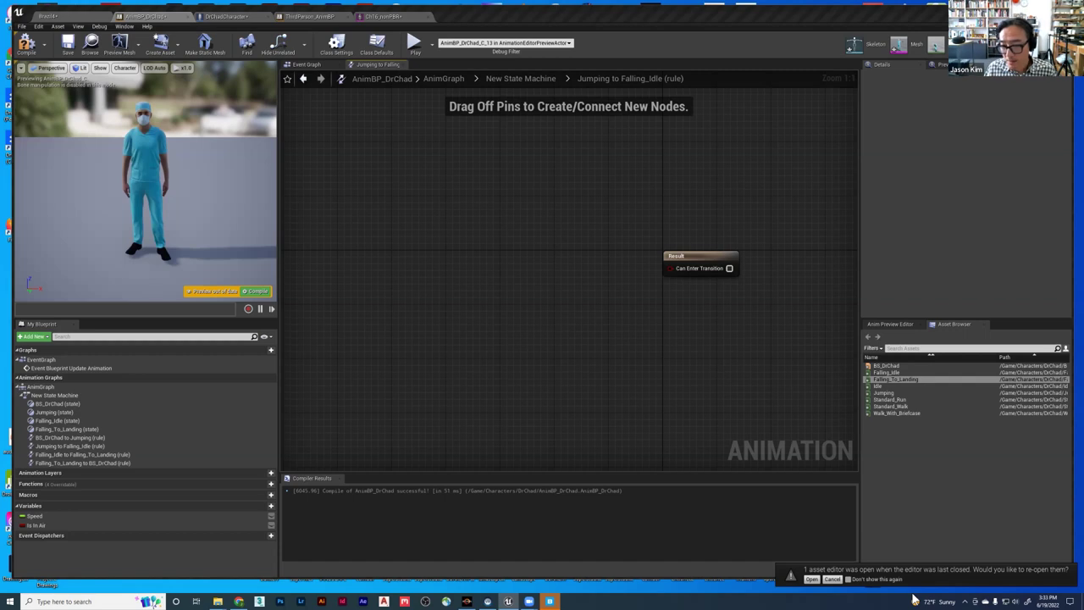
key(F7)
right_click(488, 252)
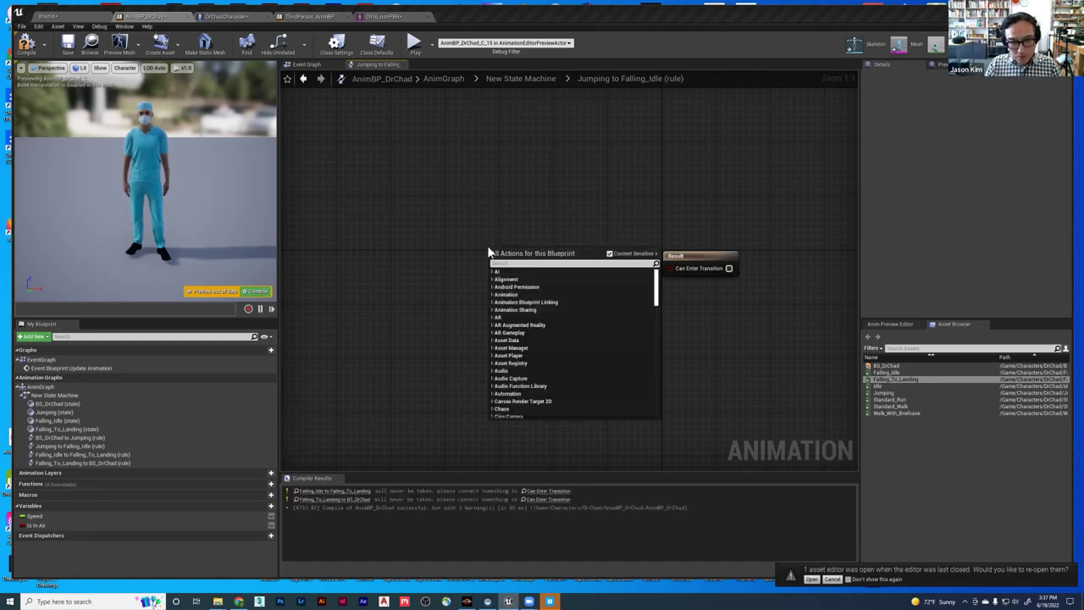
click(493, 359)
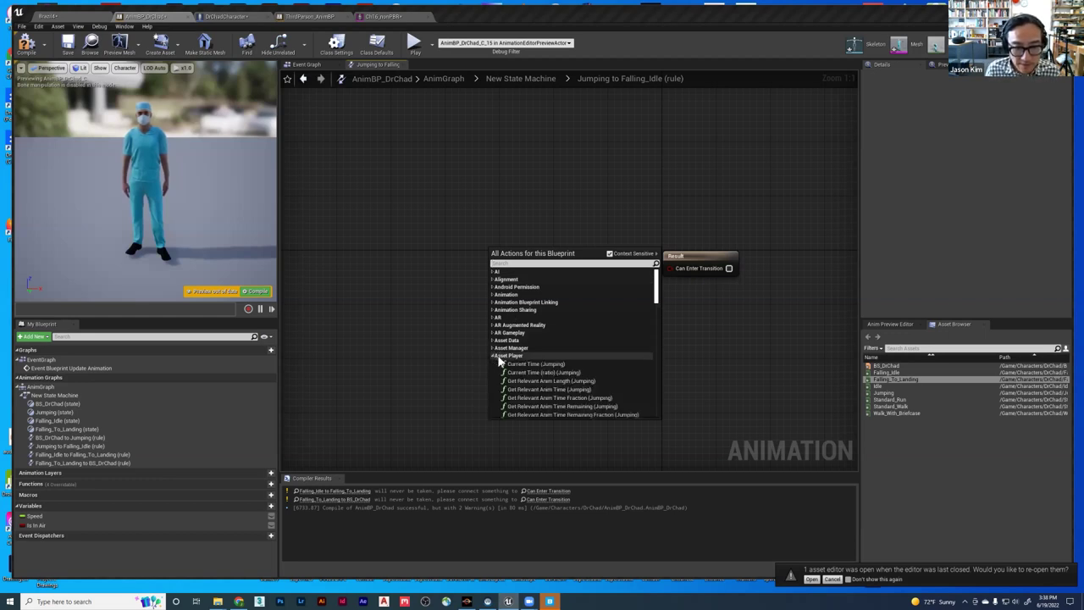
scroll(504, 349, down, 2)
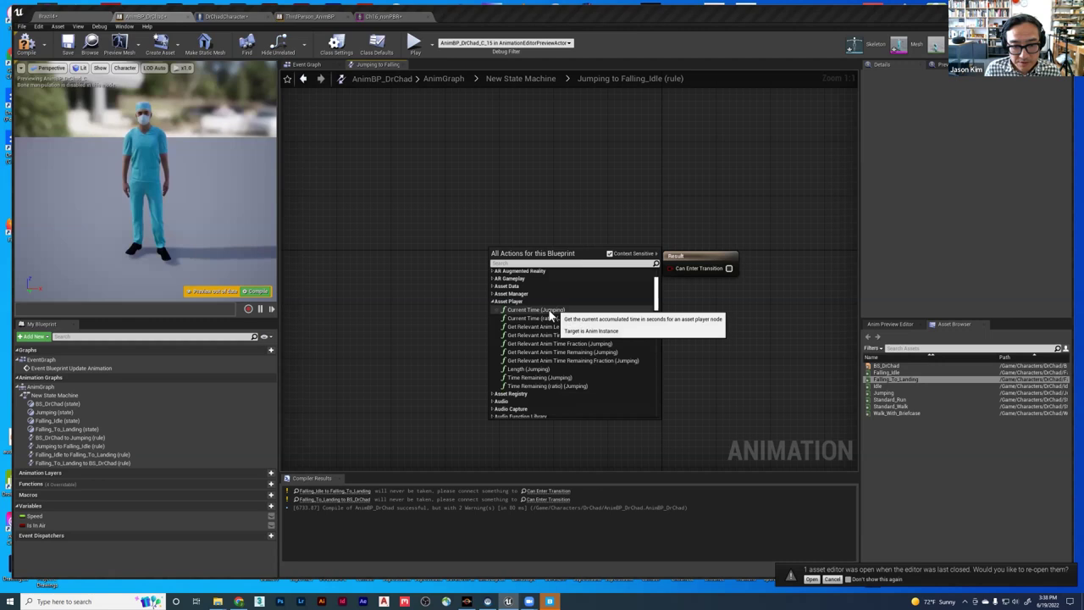
click(539, 373)
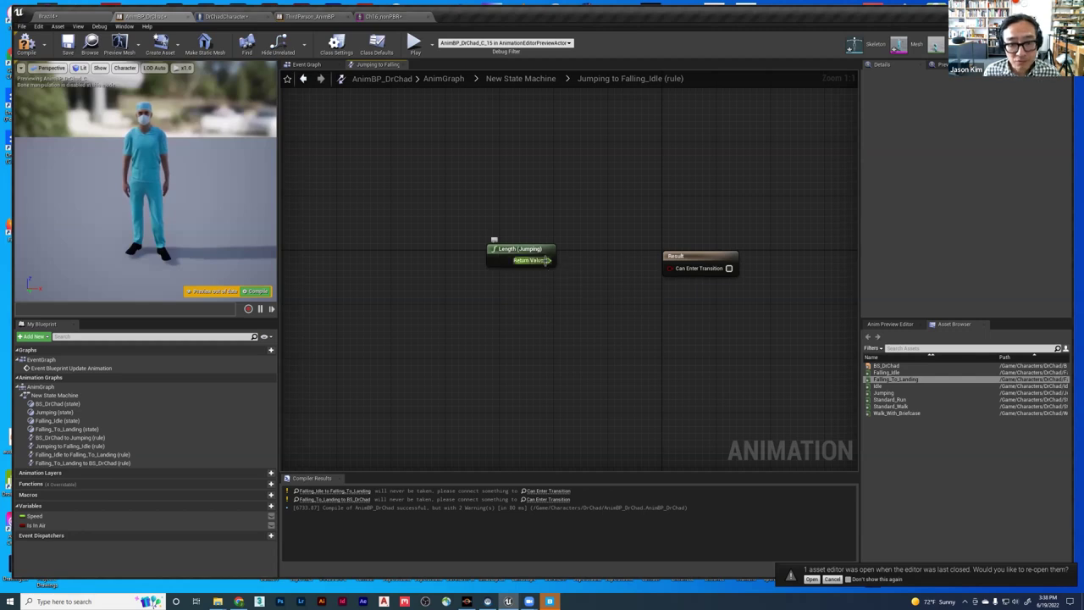
click(520, 253)
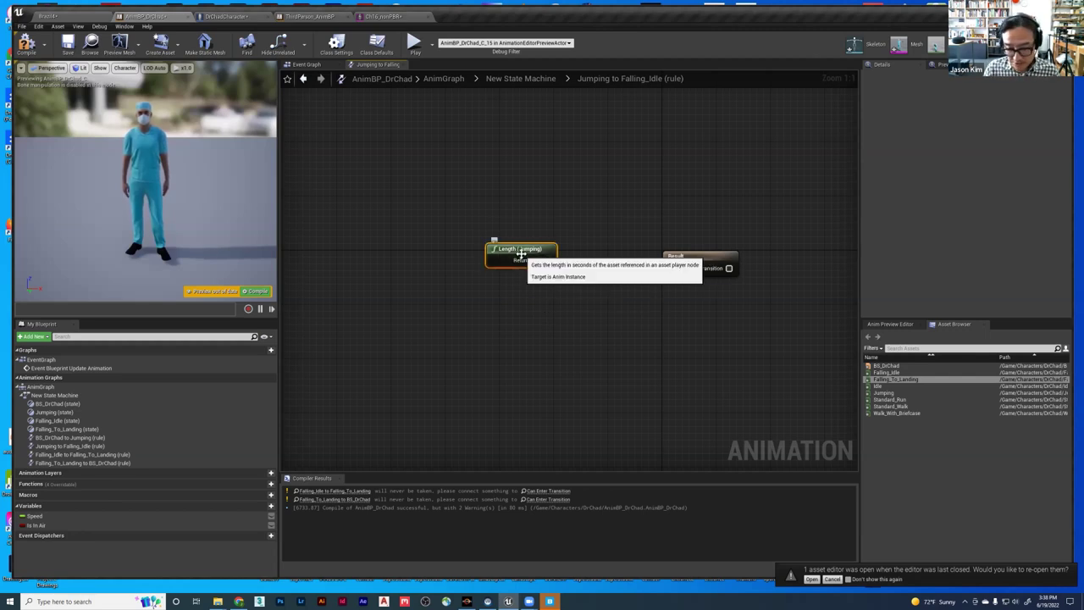
key(Delete)
- Add a Time Remaining (ratio) (Jumping) node from the Asset Player functions to the Jumping to Falling_Idle rule
right_click(507, 263)
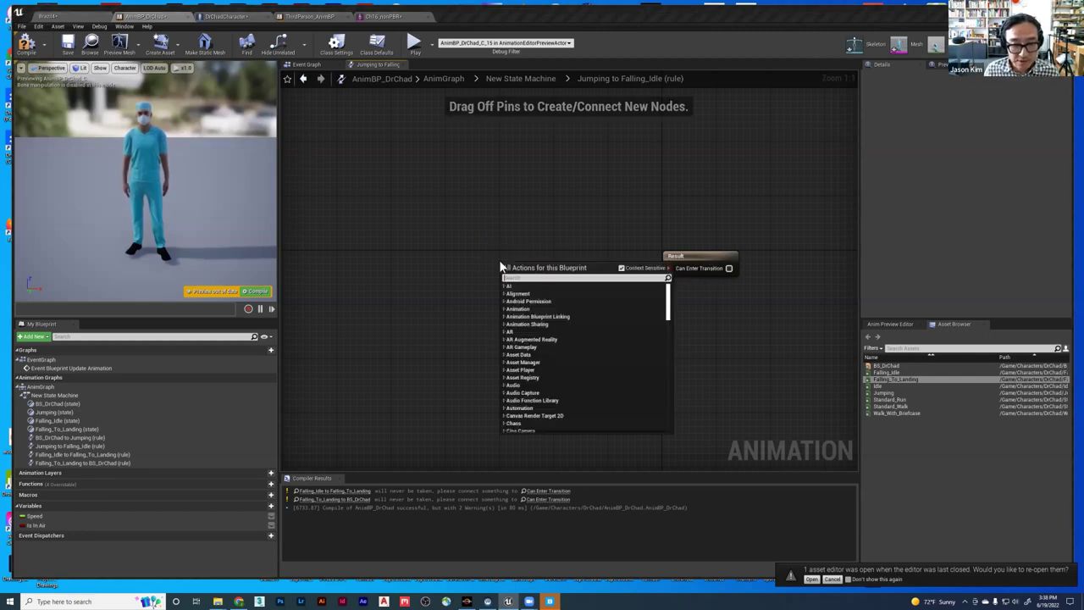
click(505, 370)
scroll(530, 368, down, 2)
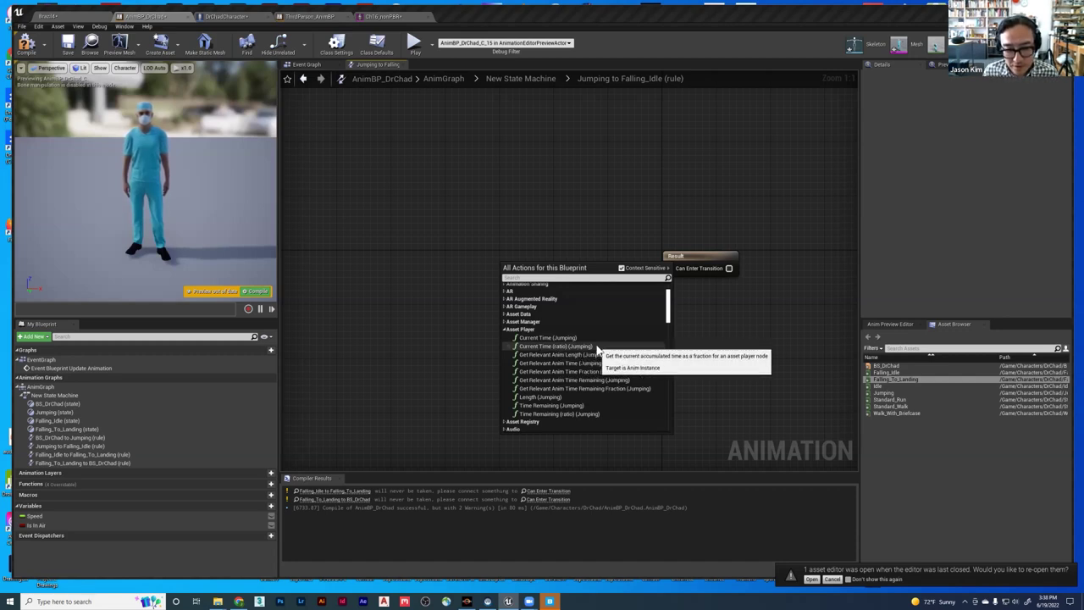
click(549, 413)
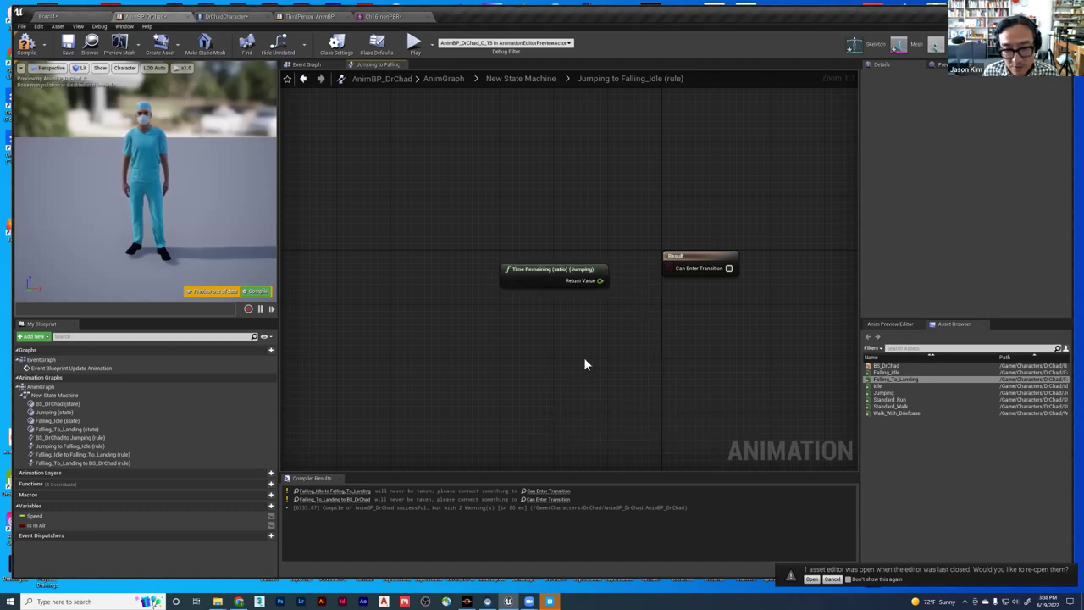
- Compare the Time Remaining (ratio) return value with a float < float node set to 0.1, and let the result drive Can Enter Transition
drag(603, 279, 613, 301)
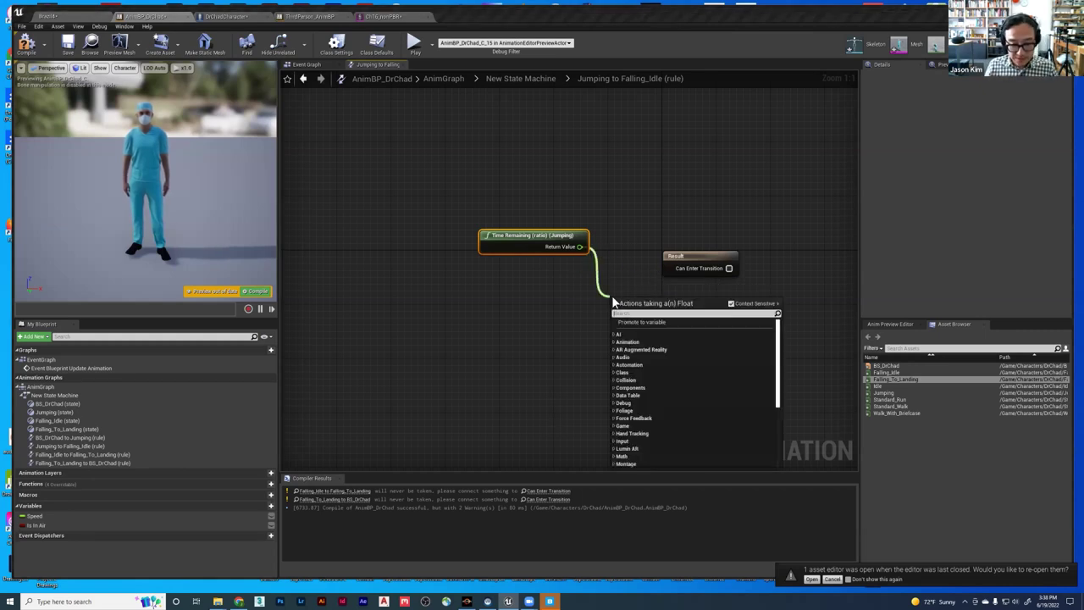
text(<)
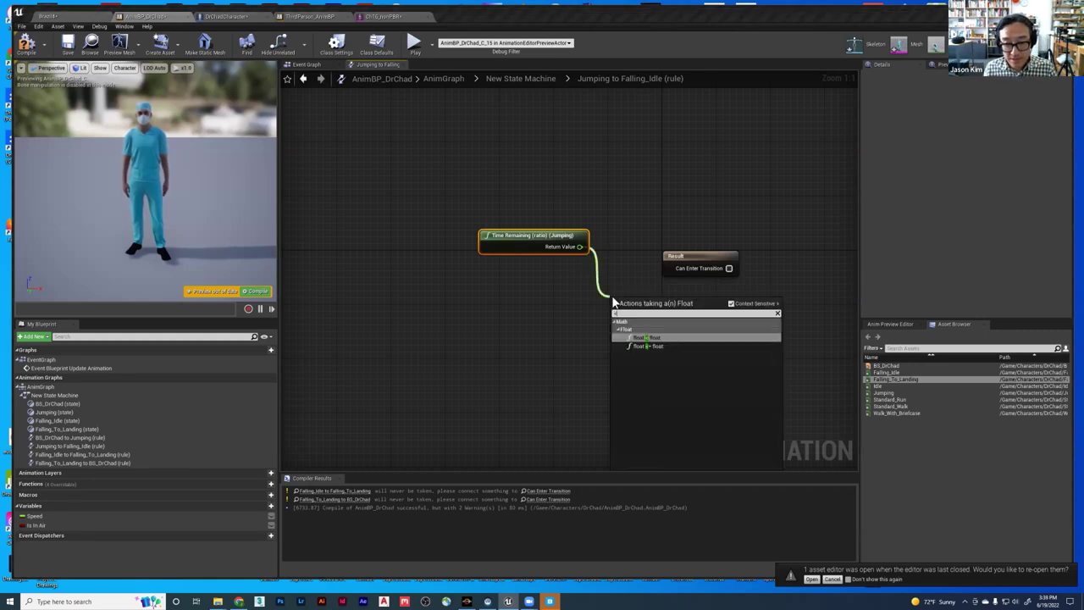
click(639, 336)
drag(663, 310, 641, 290)
click(635, 288)
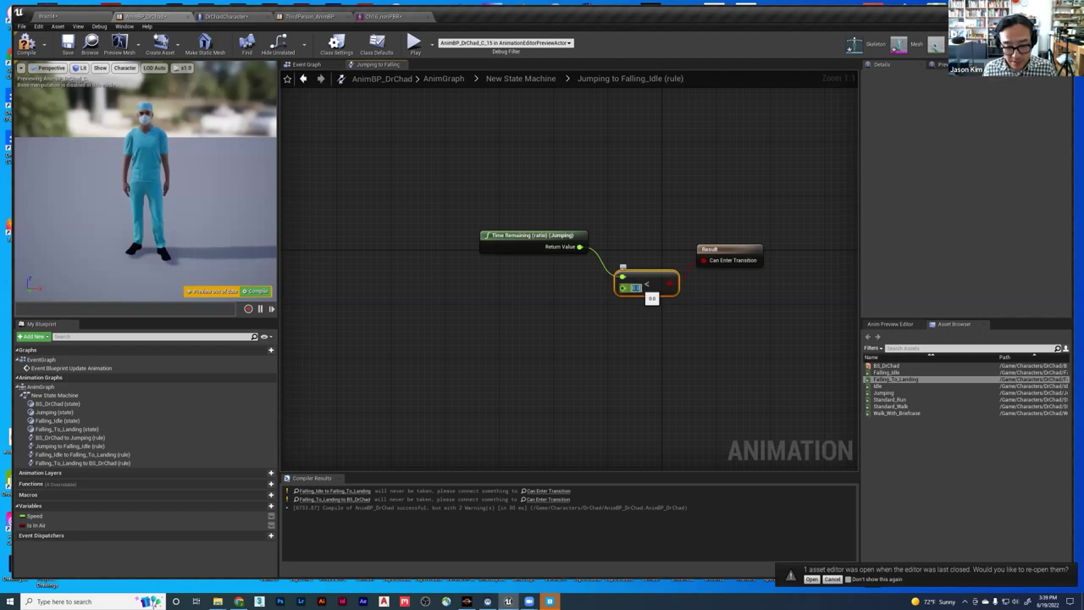
text(0.1)
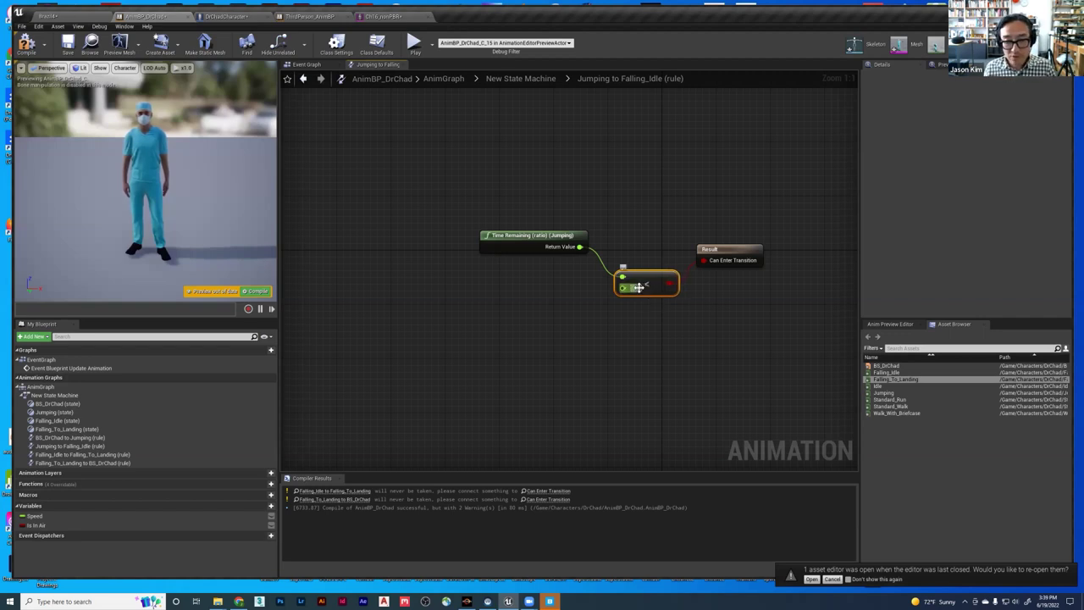
- Set the float < float threshold in the Jumping to Falling_Idle rule to 0.1 and compile the animation blueprint
click(635, 287)
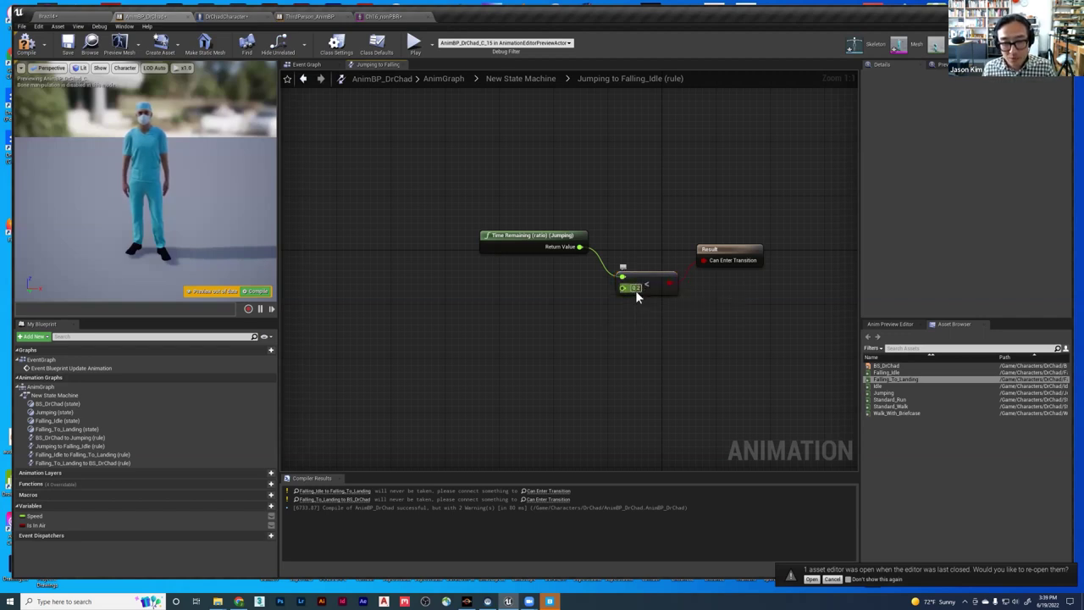
key(Return)
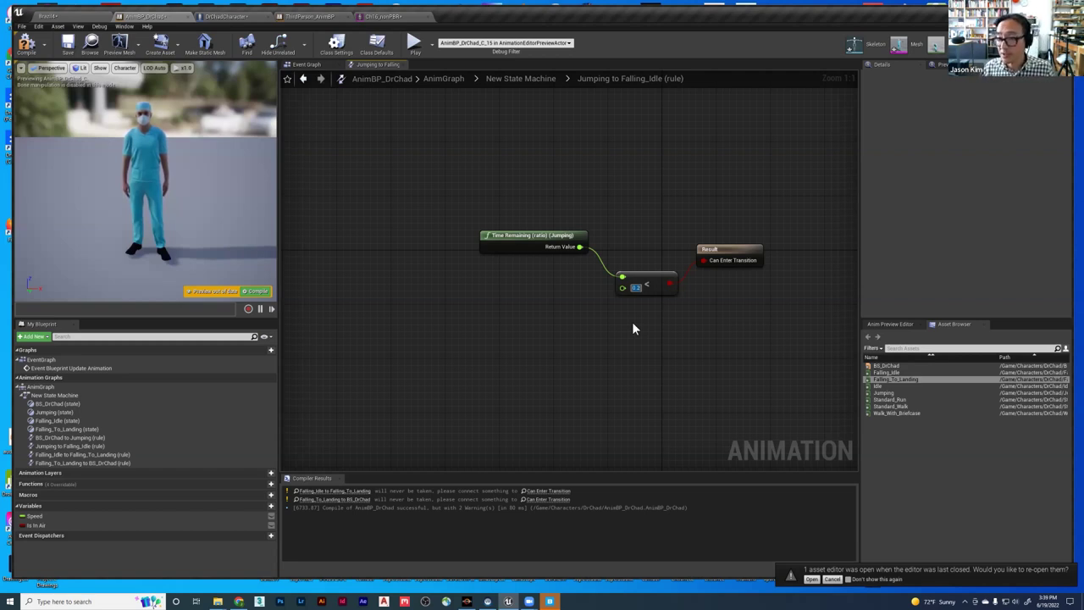
text(.1)
key(Return)
key(F7)
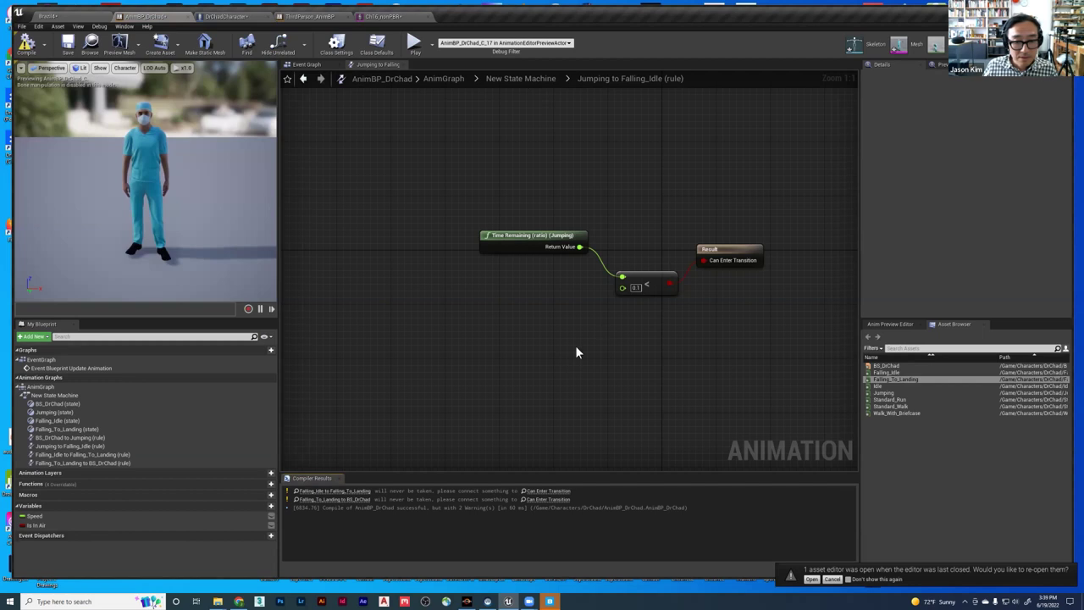
- Add a Time Remaining (ratio) (Falling_Idle) node from the Asset Player functions to the Falling_Idle to Falling_To_Landing rule
click(521, 78)
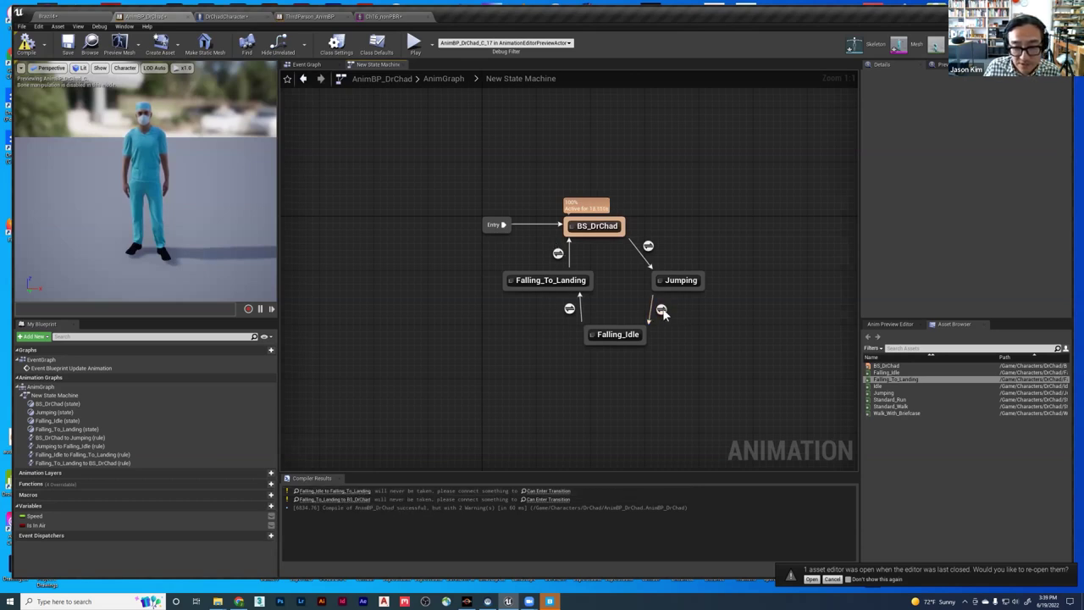
mouse_move(662, 313)
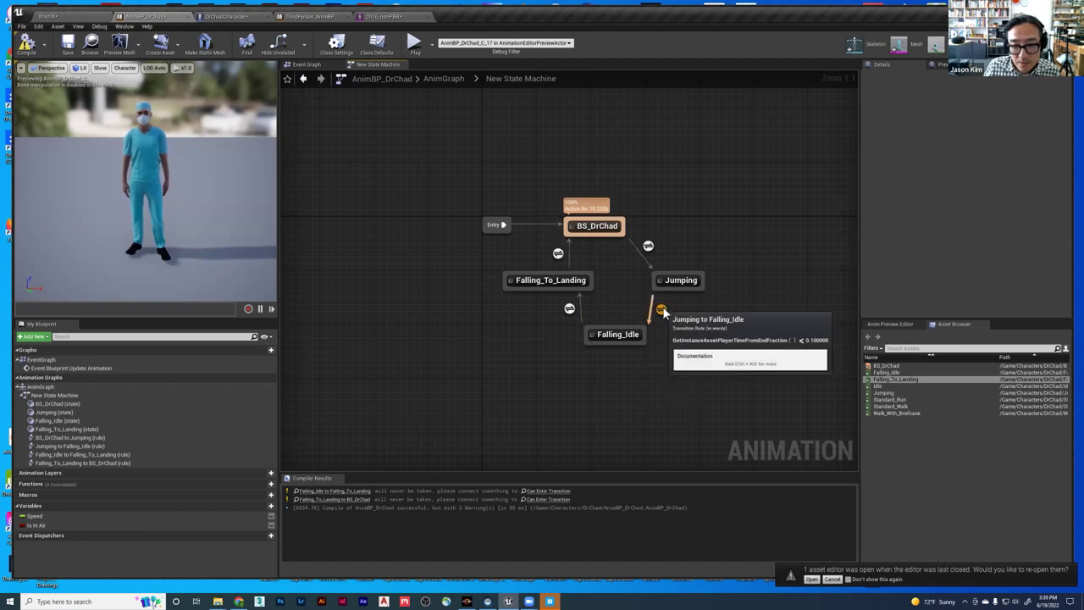
click(570, 309)
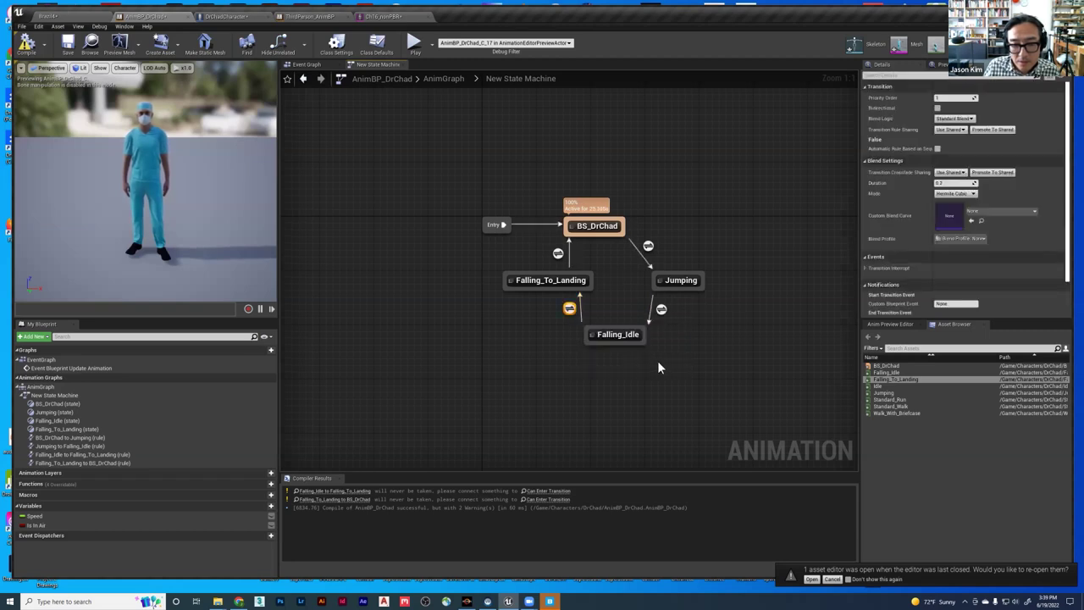
double_click(569, 310)
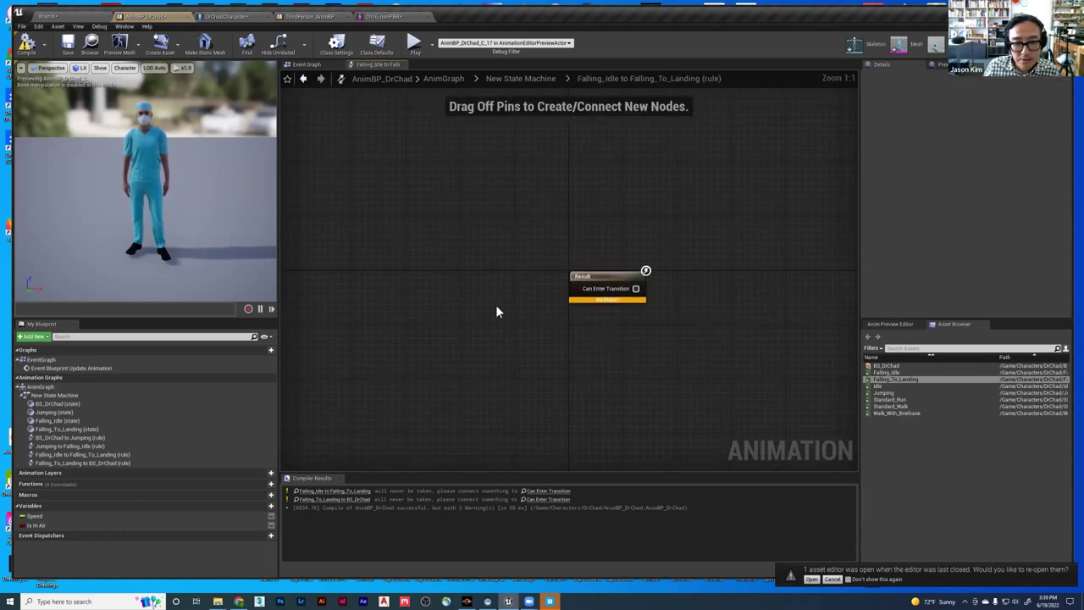
right_click(479, 243)
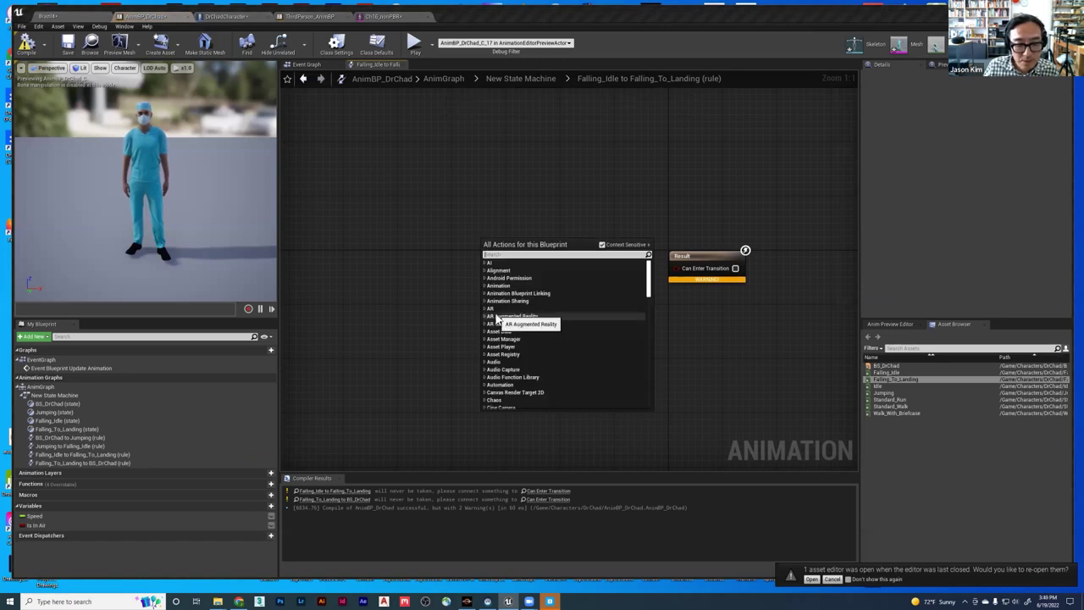
scroll(514, 313, down, 1)
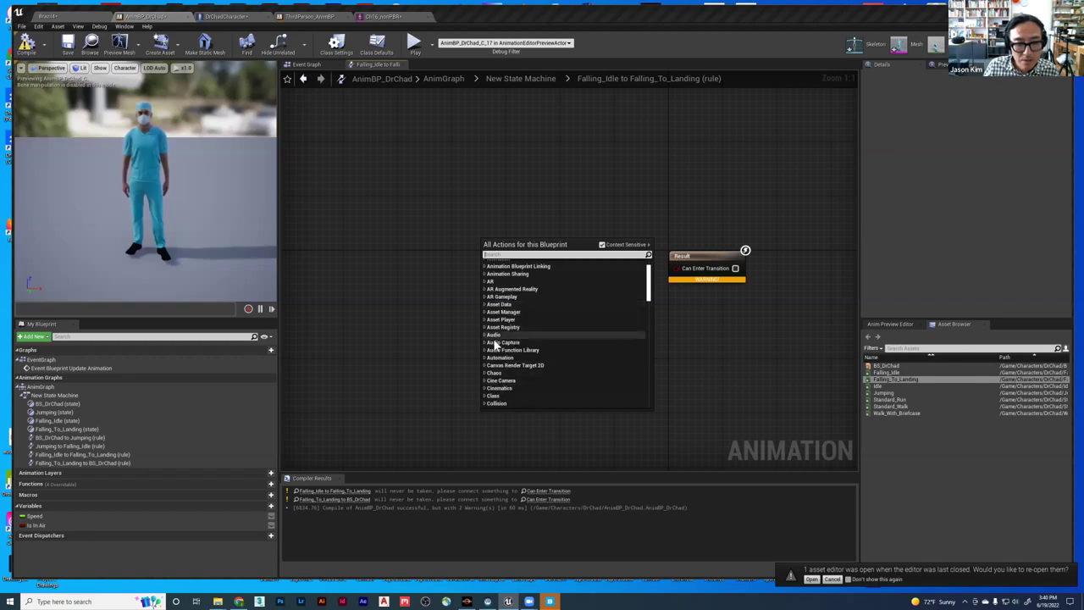
click(500, 319)
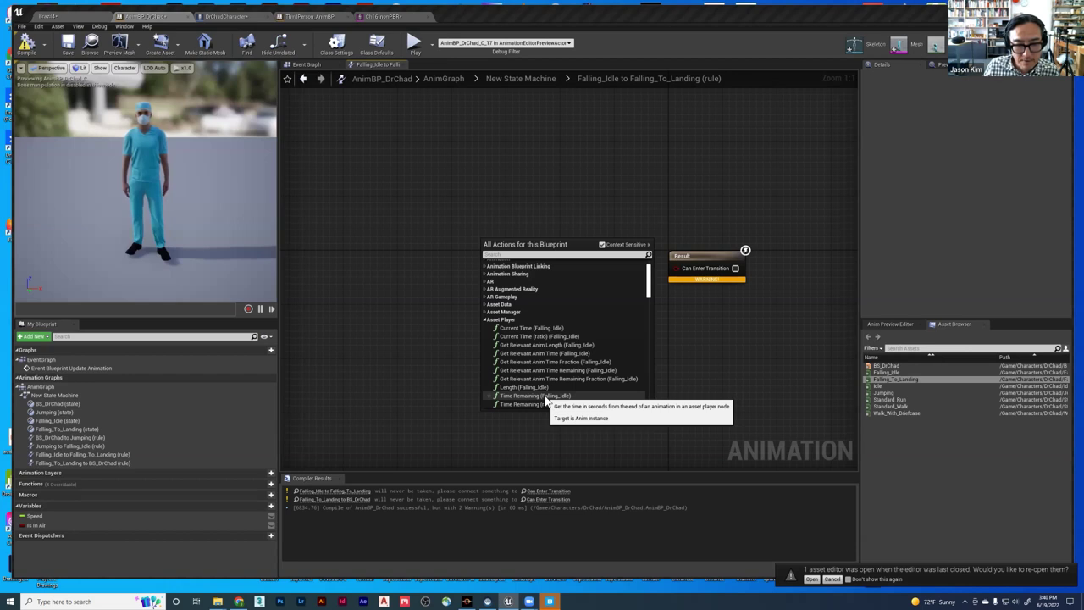
click(539, 404)
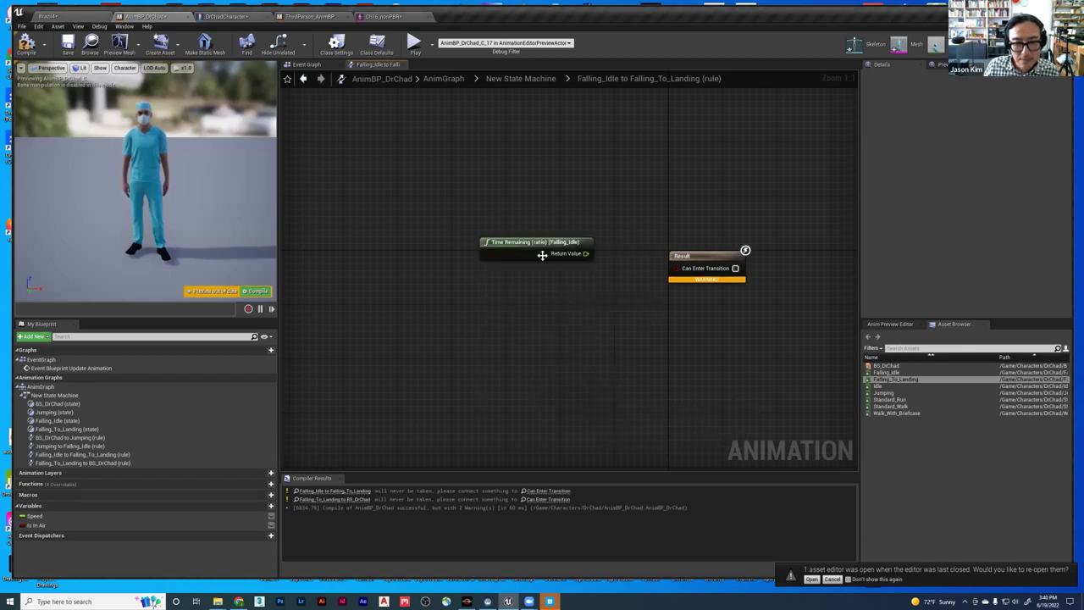
- Compare the Falling_Idle time remaining ratio with a float < float node set to 0.2, and let the result drive Can Enter Transition
drag(569, 252, 566, 312)
text(less)
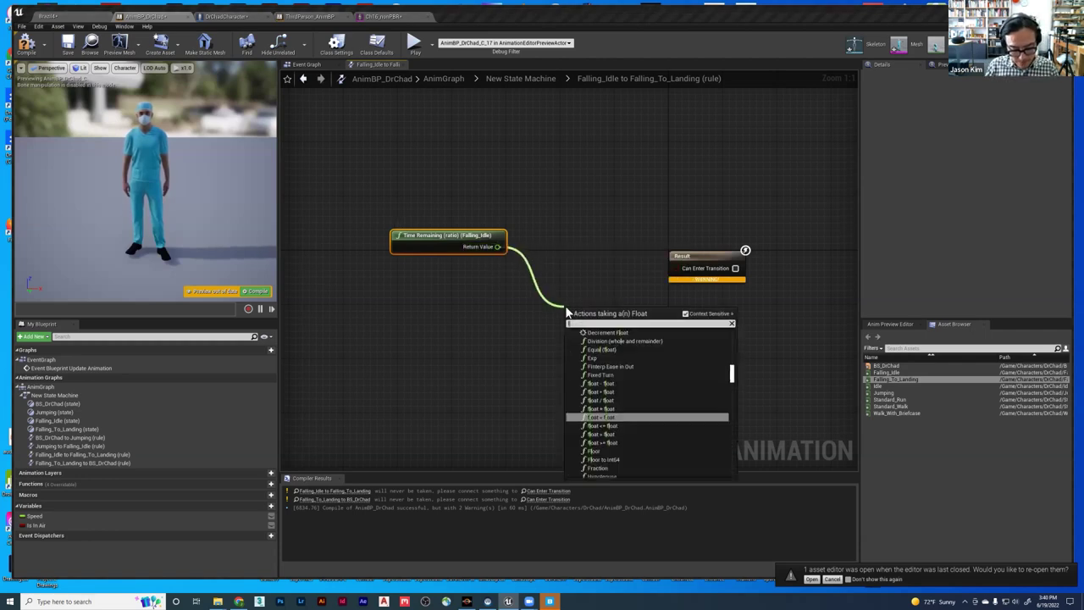
text(tha)
key(BackSpace)
key(BackSpace)
key(BackSpace)
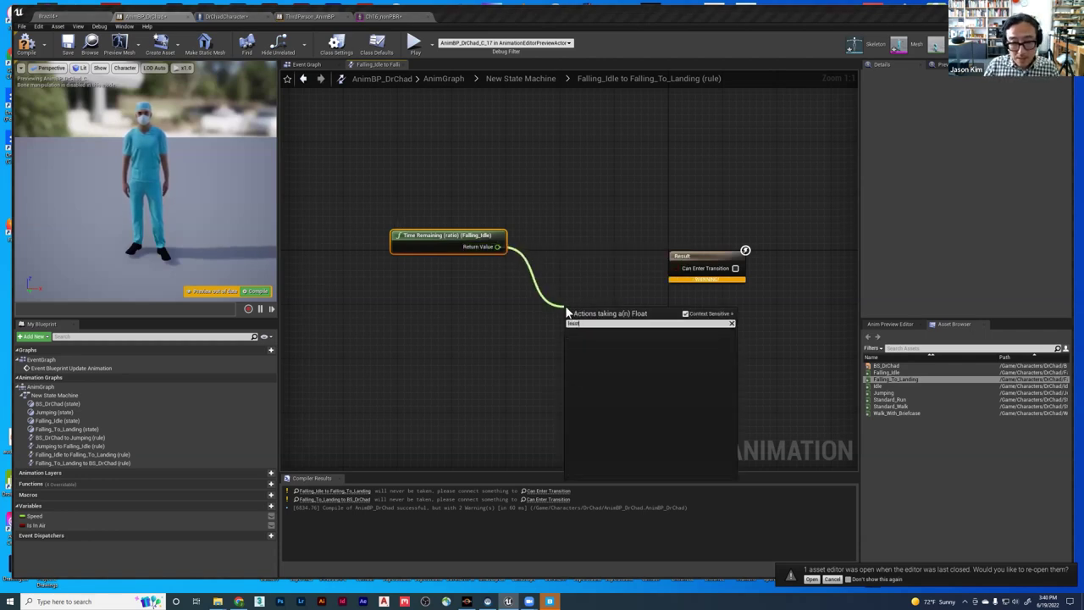
click(603, 348)
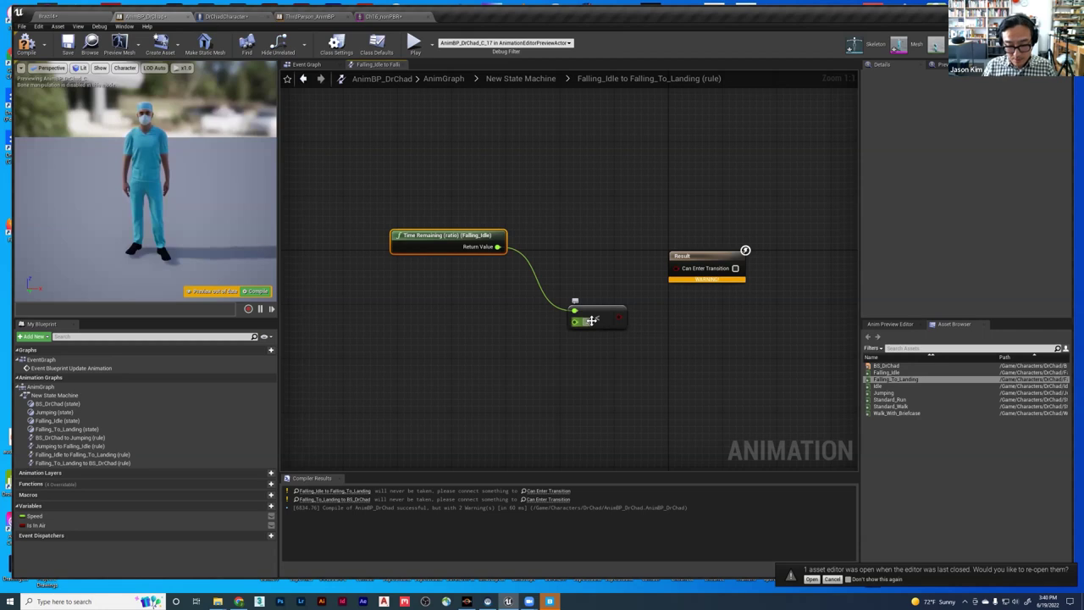
drag(622, 317, 676, 267)
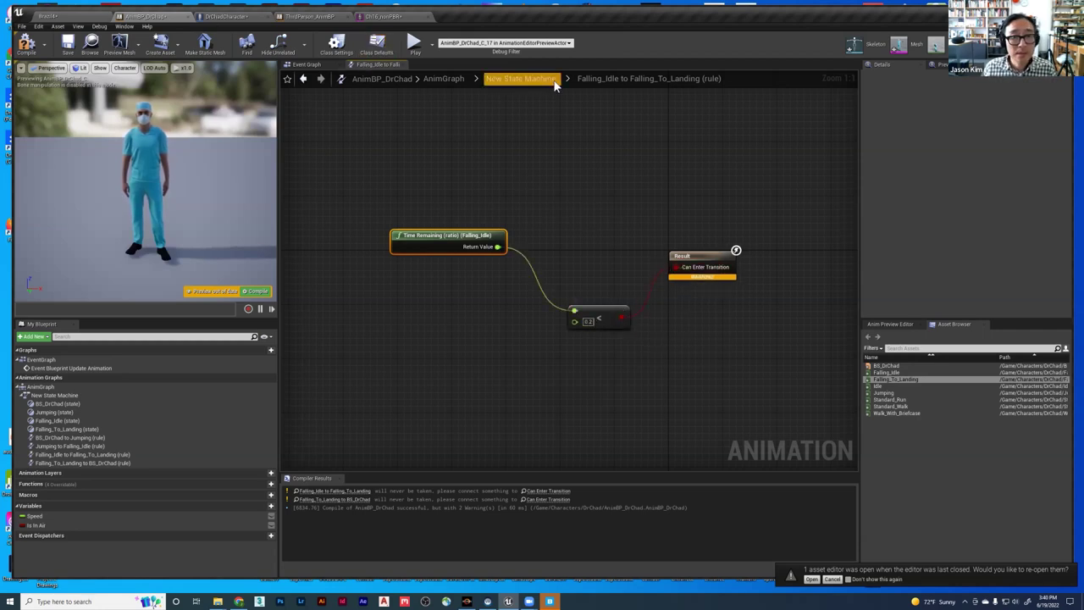
- Add a getter for the Is in Air variable to the Falling_To_Landing to BS_DrChad rule
click(520, 77)
click(557, 254)
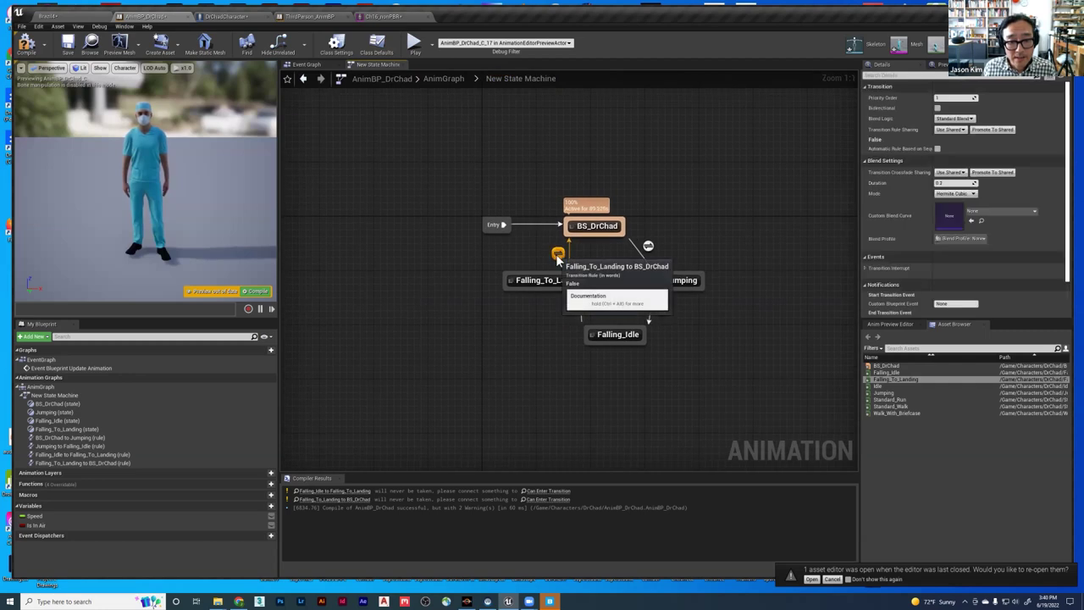
double_click(557, 257)
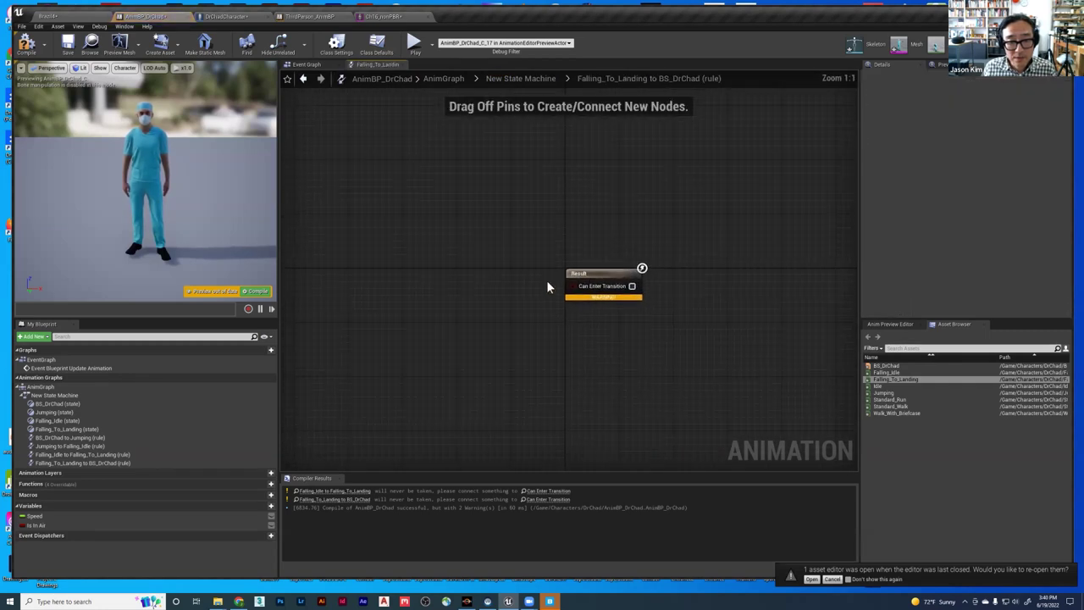
right_drag(442, 299, 540, 263)
right_click(497, 253)
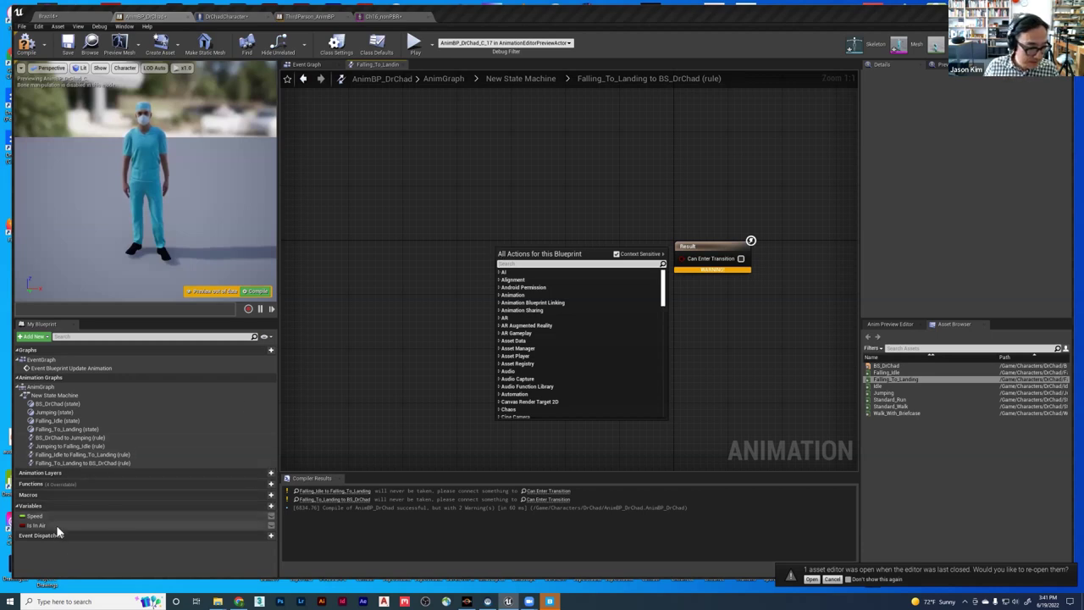
drag(56, 524, 378, 321)
click(512, 255)
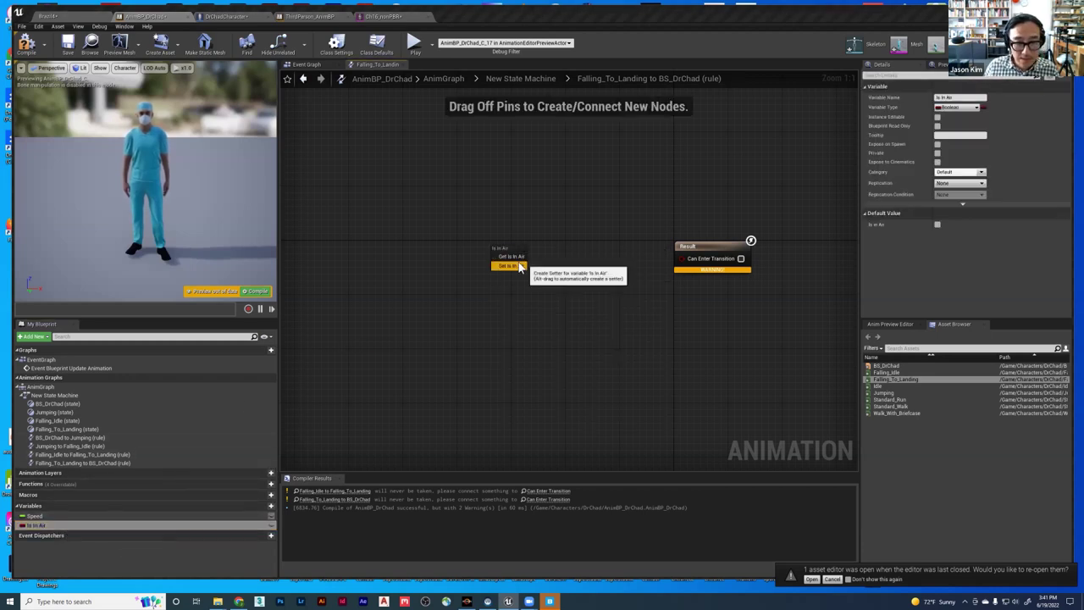
- Invert Is in Air with a NOT Boolean node that drives Can Enter Transition, tidy the nodes, and compile the animation blueprint
drag(539, 254, 580, 284)
text(not)
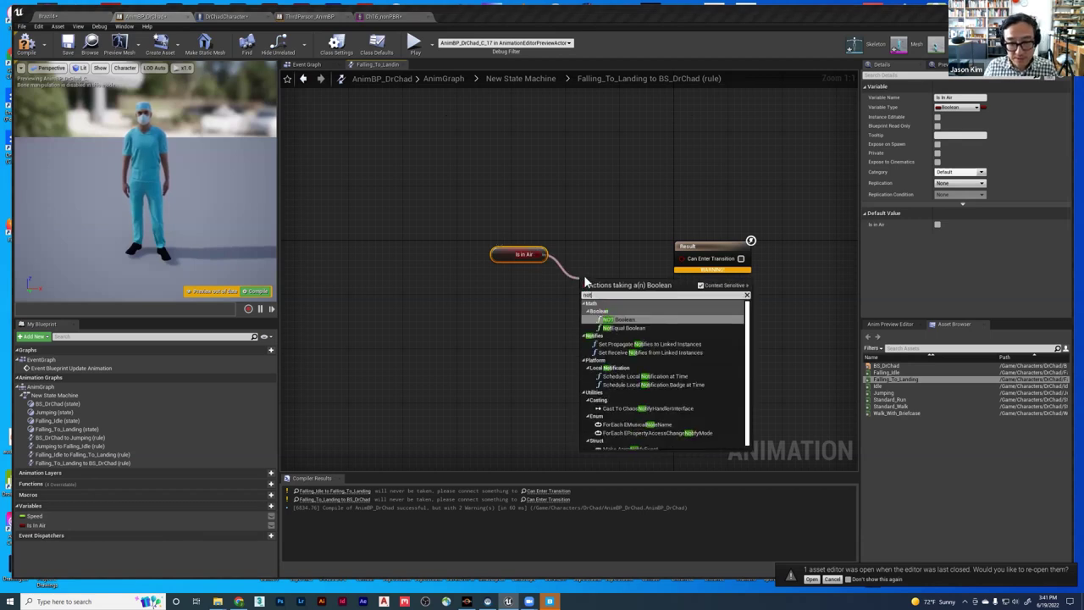
click(619, 323)
drag(641, 288, 680, 257)
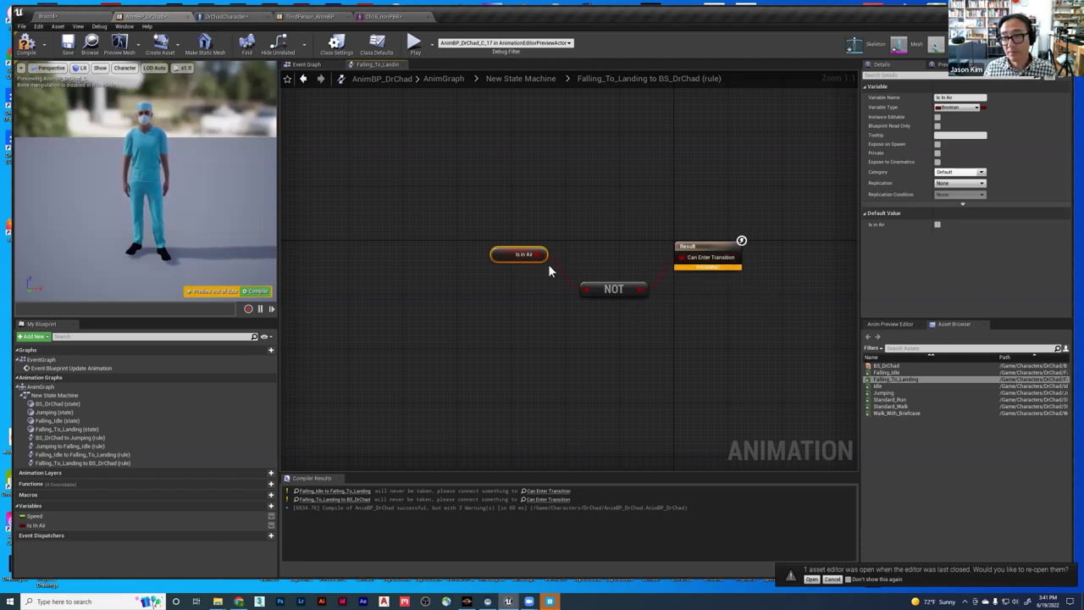
drag(512, 256, 485, 242)
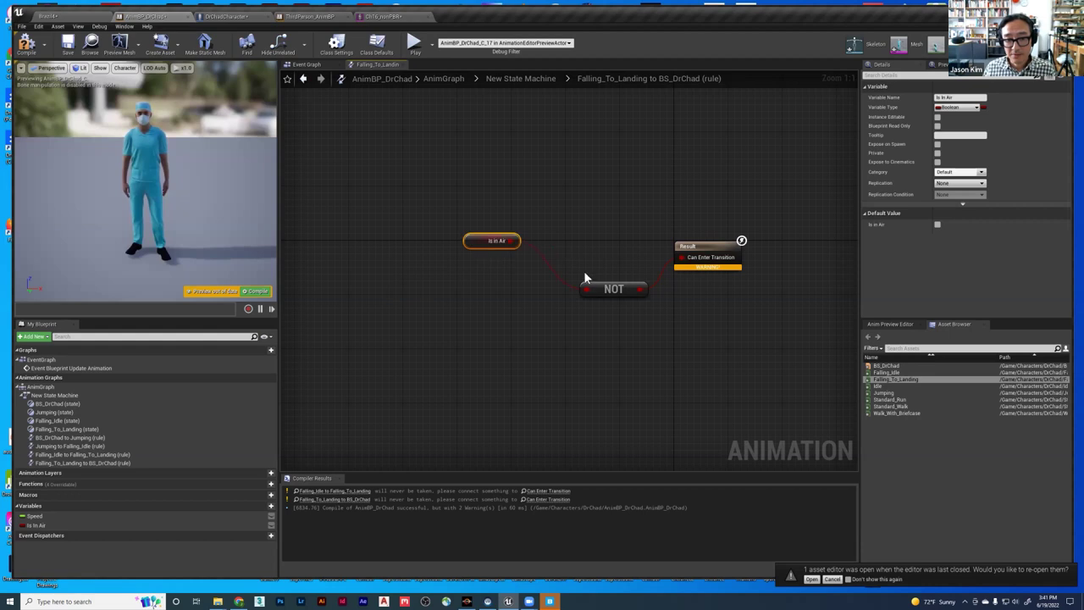
drag(609, 283, 590, 273)
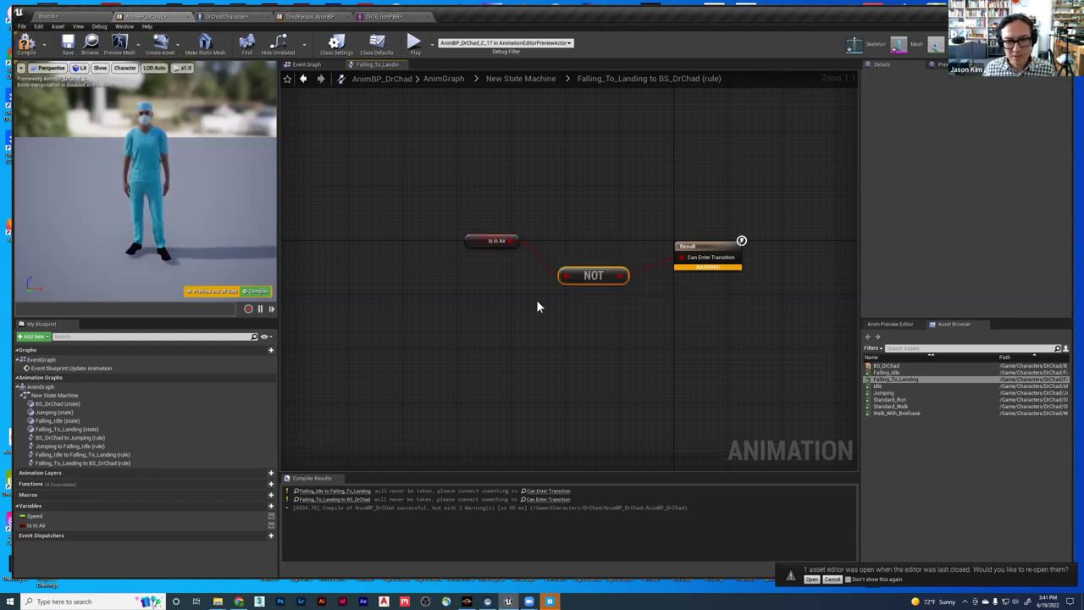
click(26, 41)
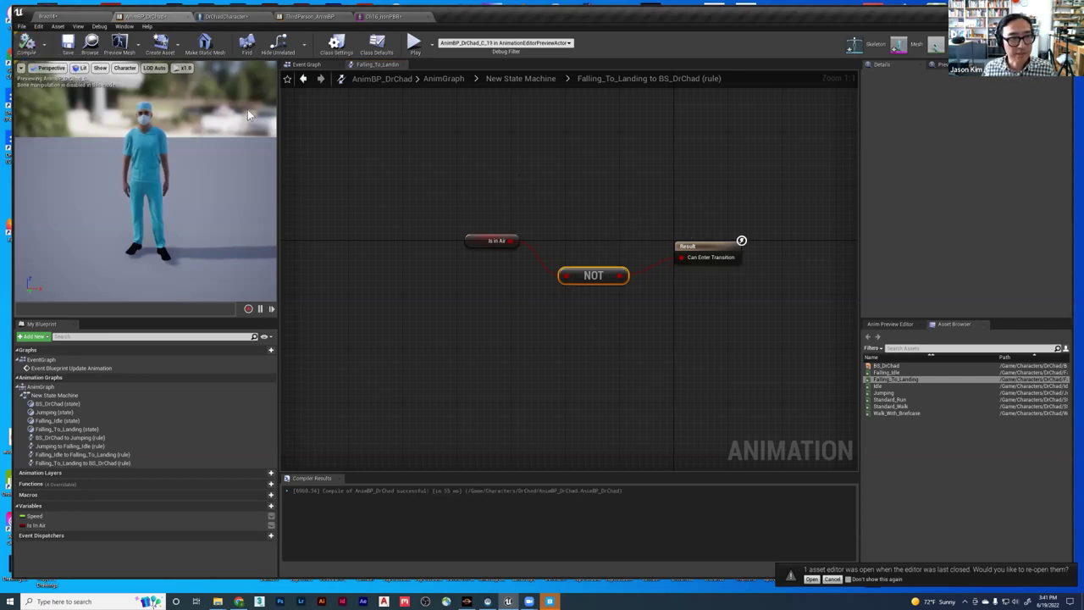
- Return to the state machine and review its states and the transition rules between BS_DrChad, Jumping, Falling_Idle and Falling_To_Landing
click(520, 78)
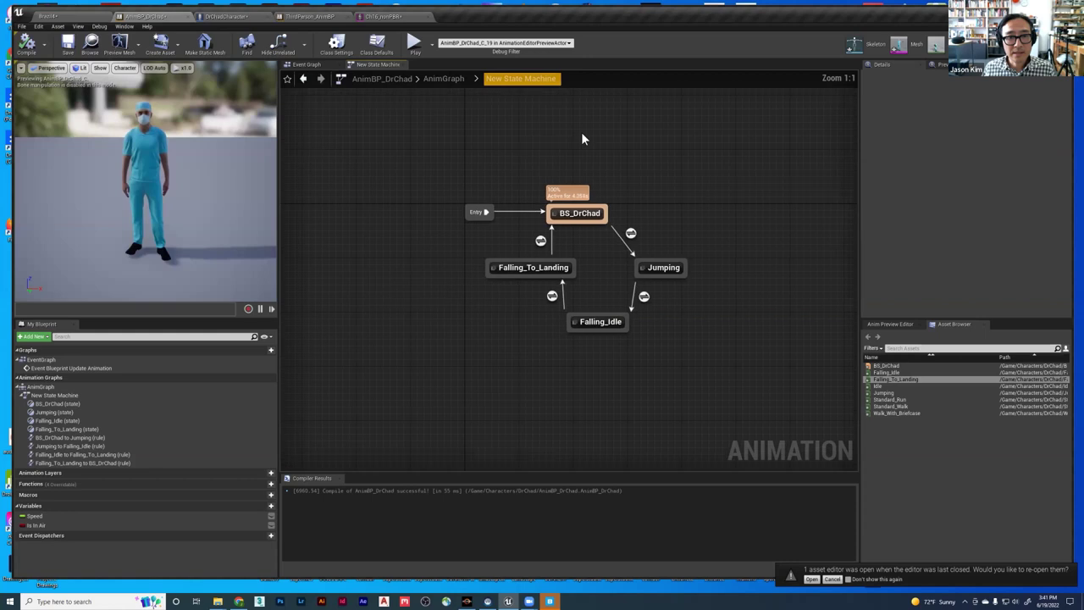
click(571, 228)
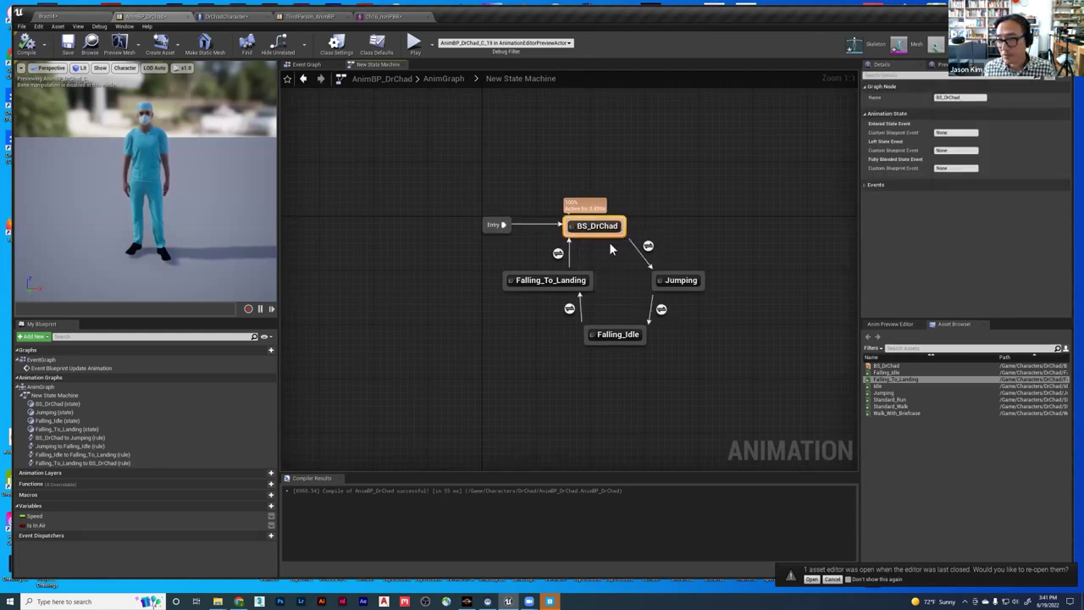
mouse_move(618, 226)
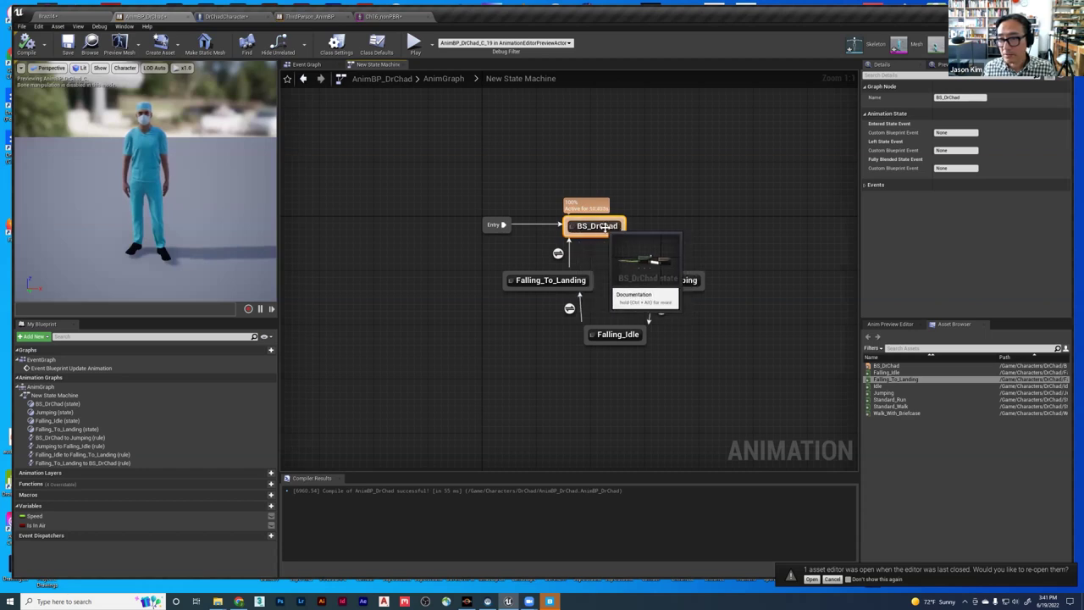
mouse_move(648, 248)
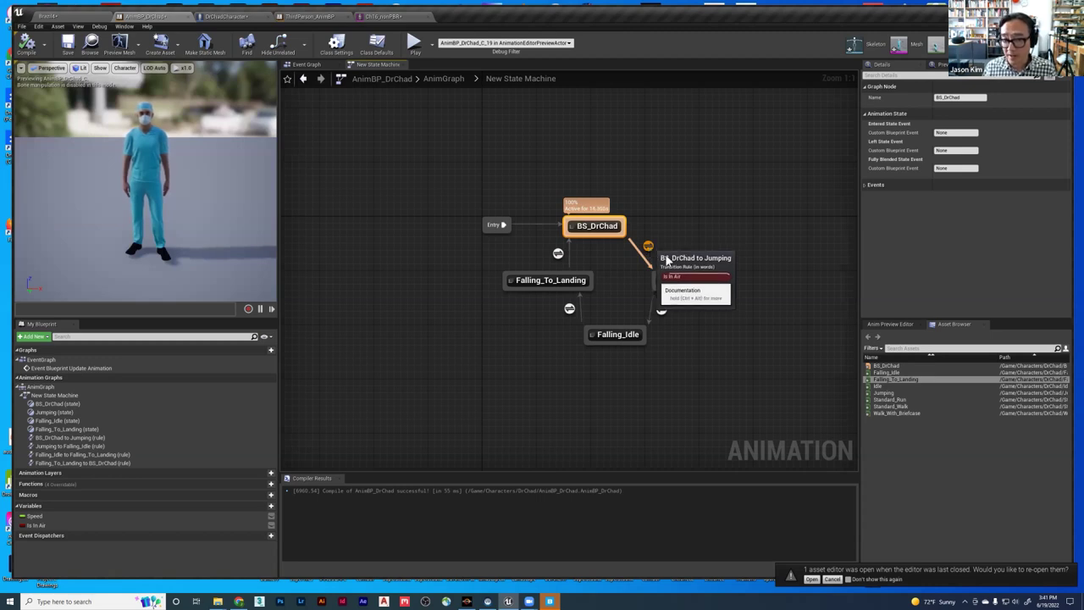
click(680, 280)
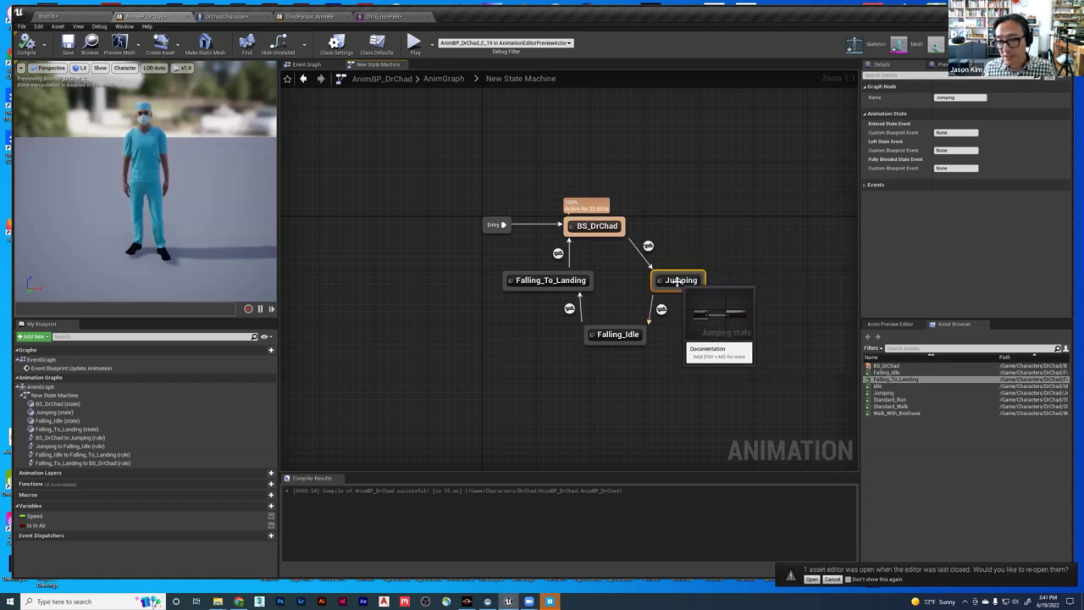
click(608, 335)
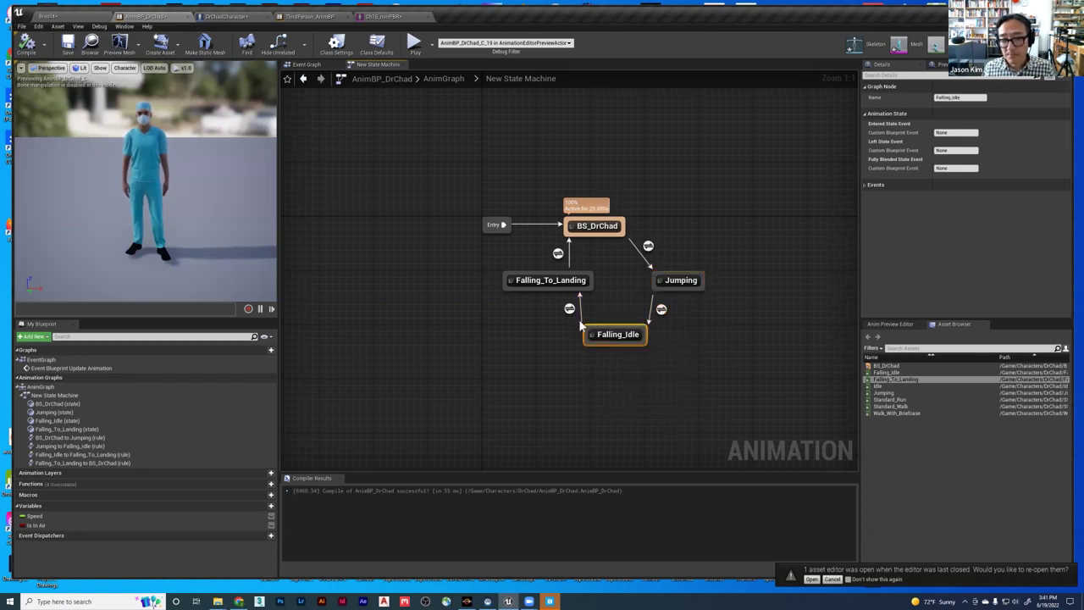
mouse_move(558, 254)
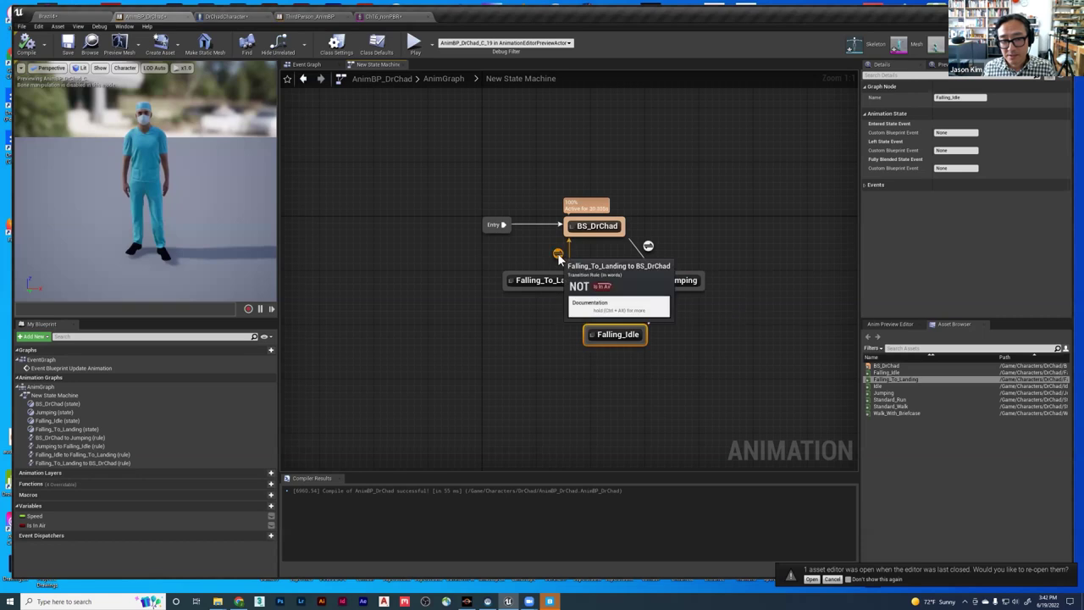
mouse_move(569, 311)
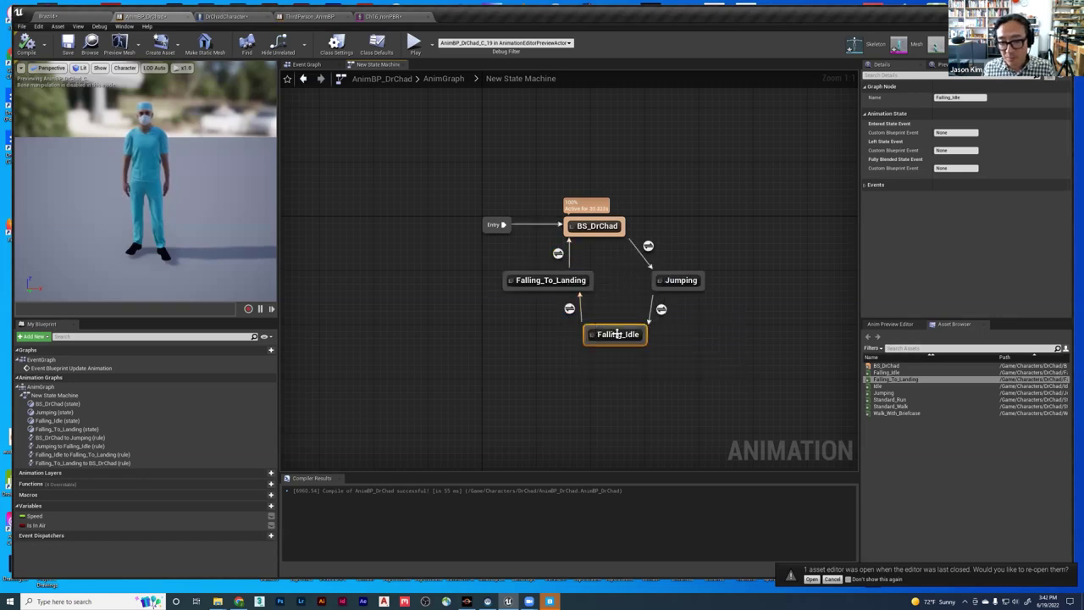
mouse_move(550, 281)
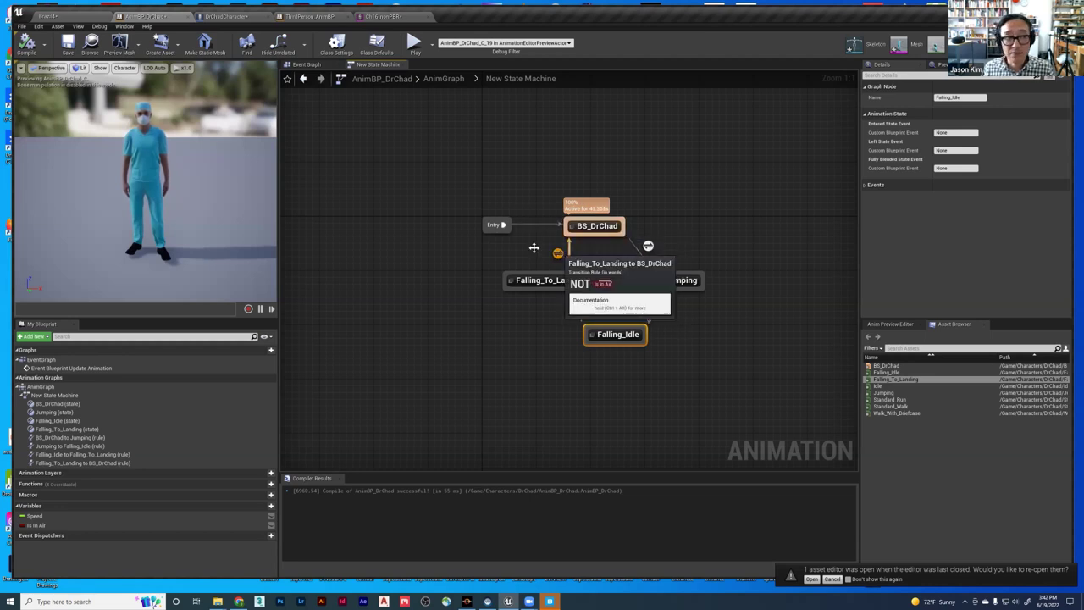
- In DrChadCharacter's event graph, connect InputAction Jump's Pressed output to Jump and Released to Stop Jumping, and compile the blueprint
click(57, 17)
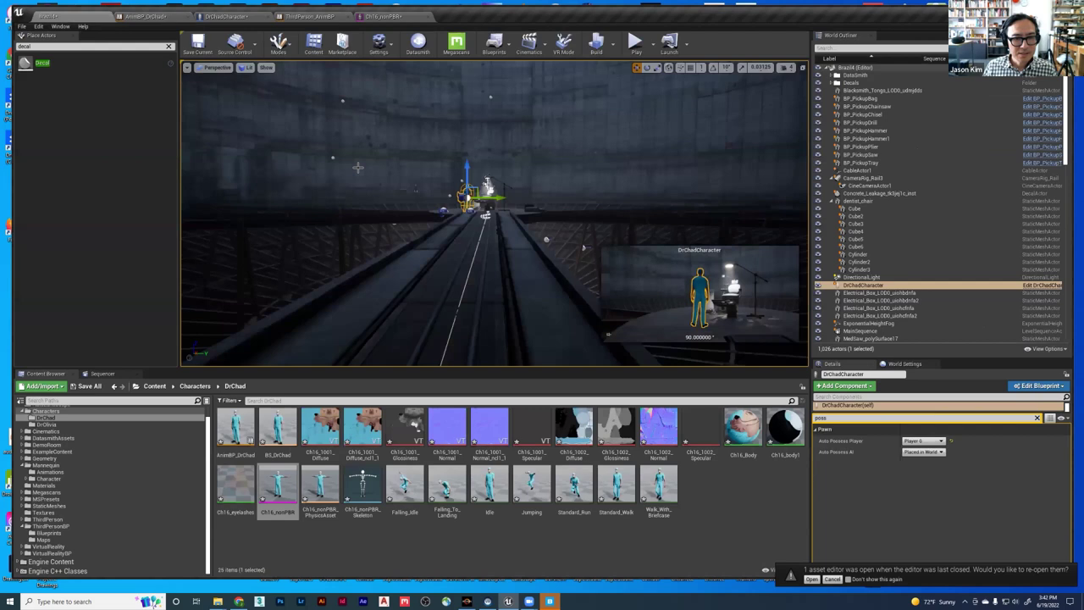
click(222, 17)
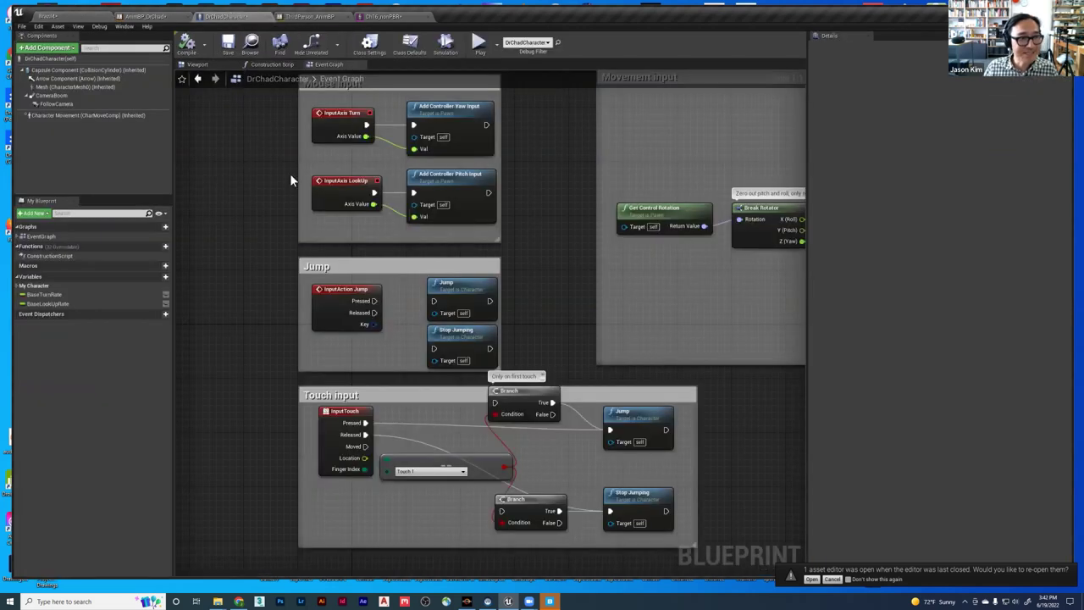
drag(374, 300, 435, 349)
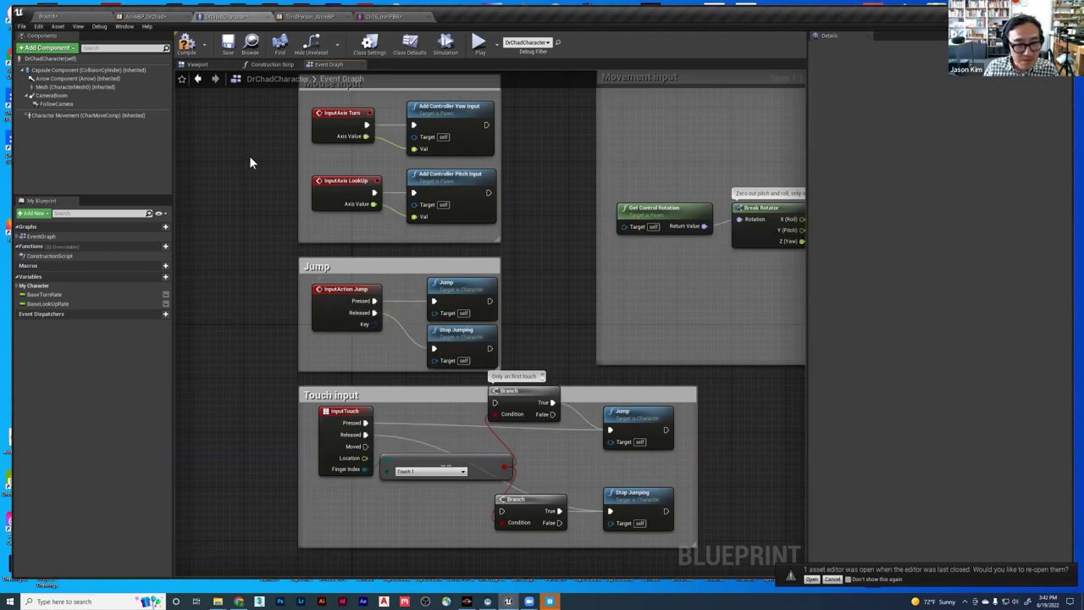
click(186, 47)
- Play the level and test DrChad's walking and repeated jumping along the walkway and around the dentist chair, and stop the play session
click(66, 16)
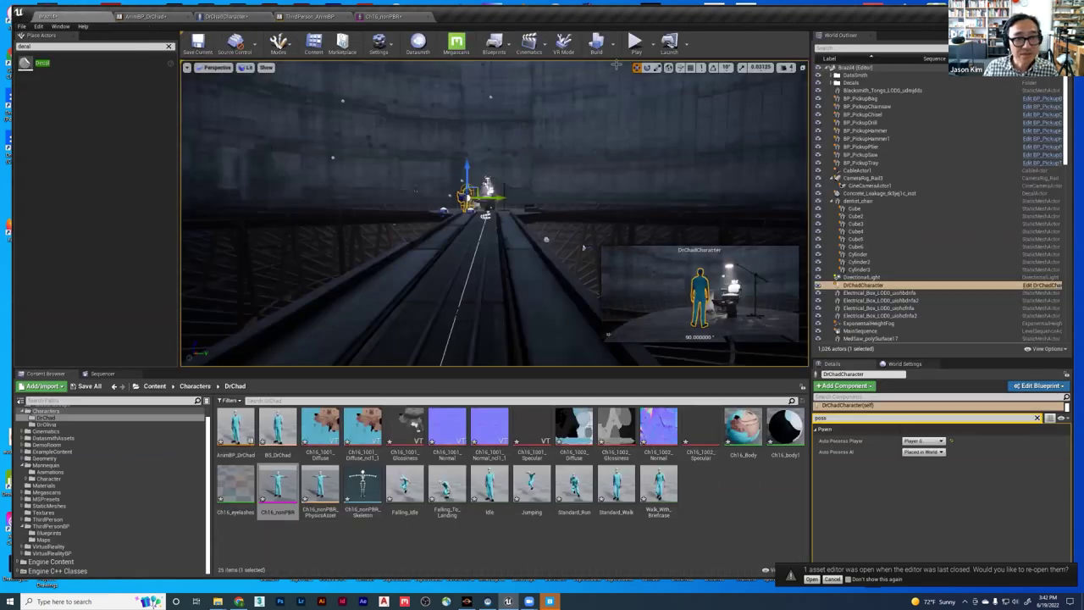
click(634, 44)
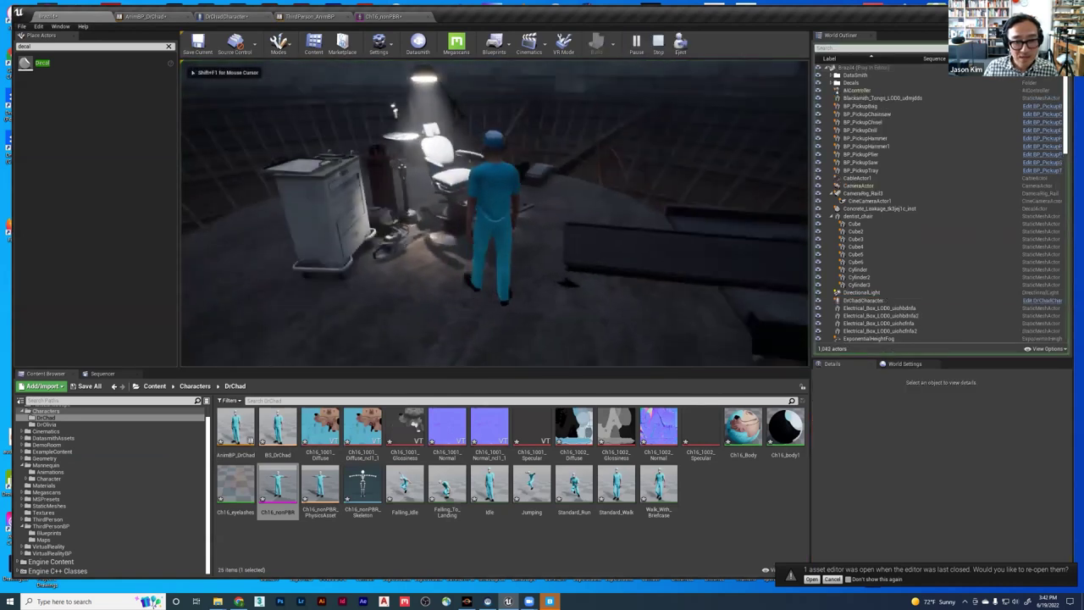
key(w)
key(w)
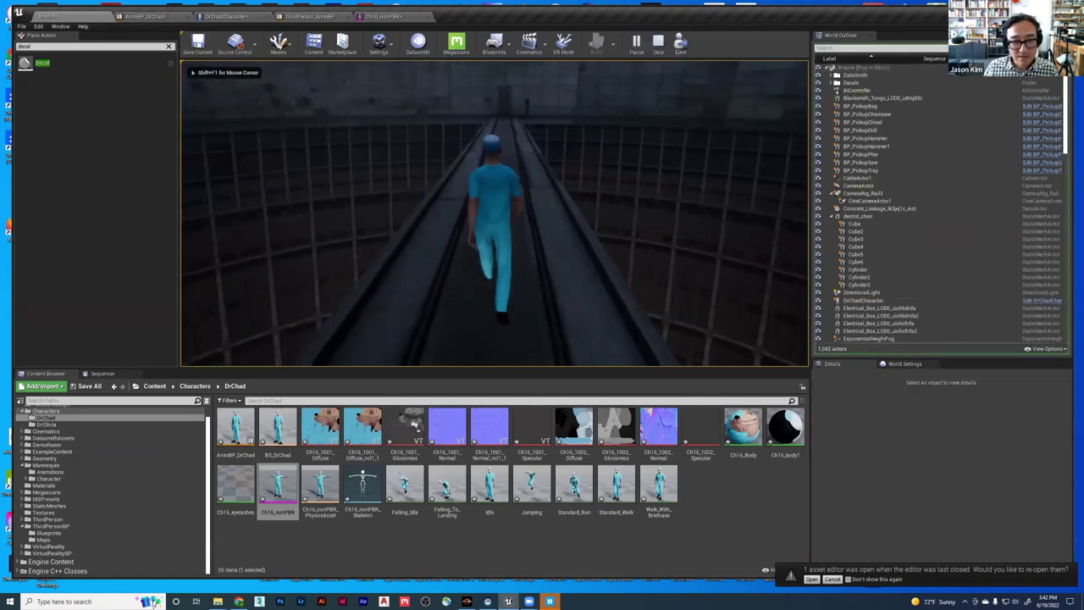
key(space)
key(space)
key(space)
key(w)
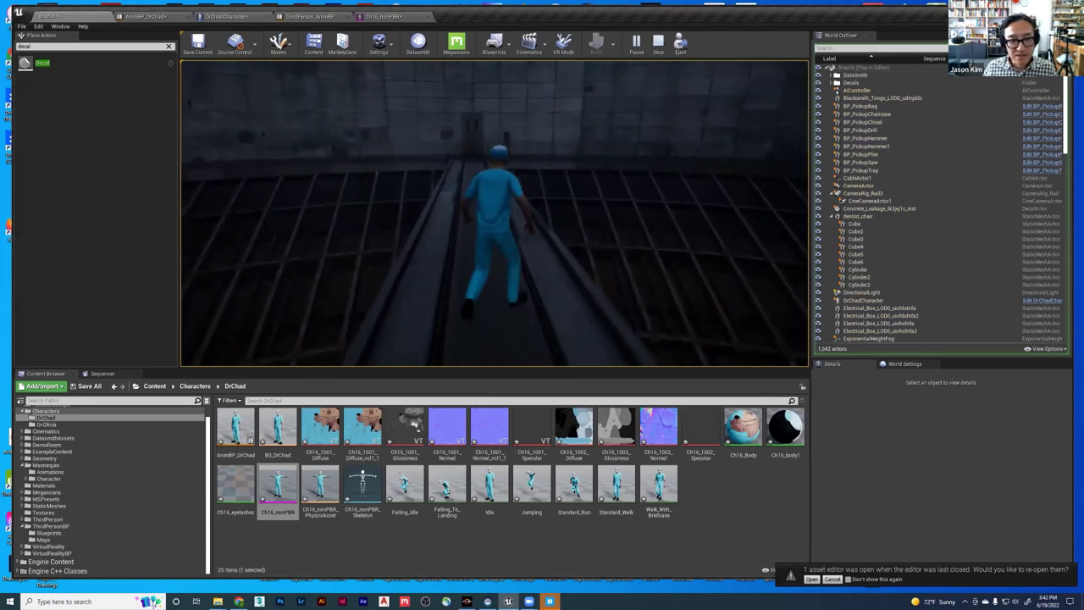
key(space)
key(w)
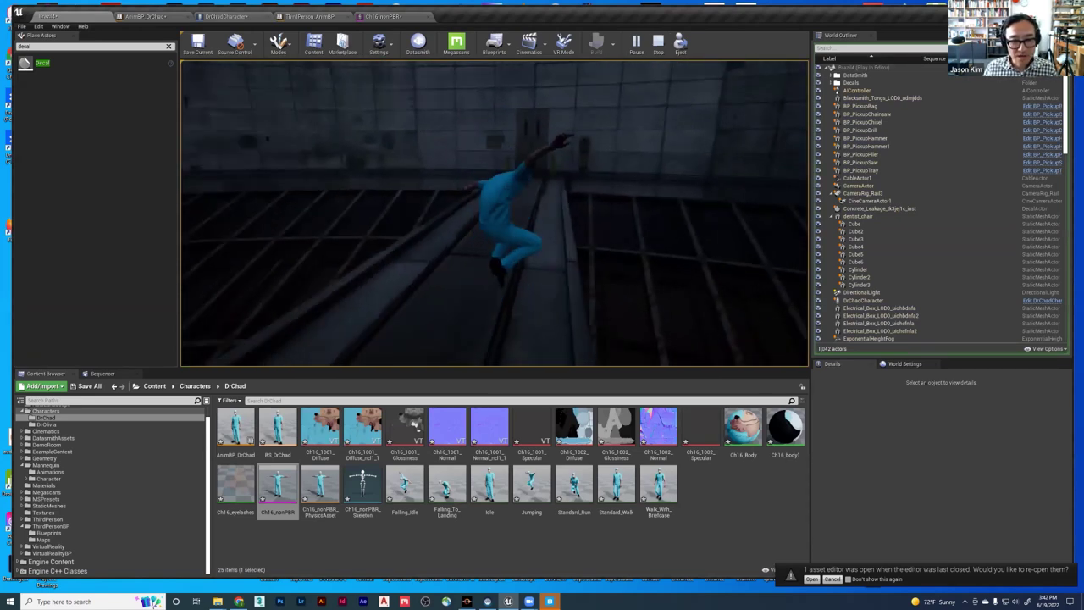
key(w)
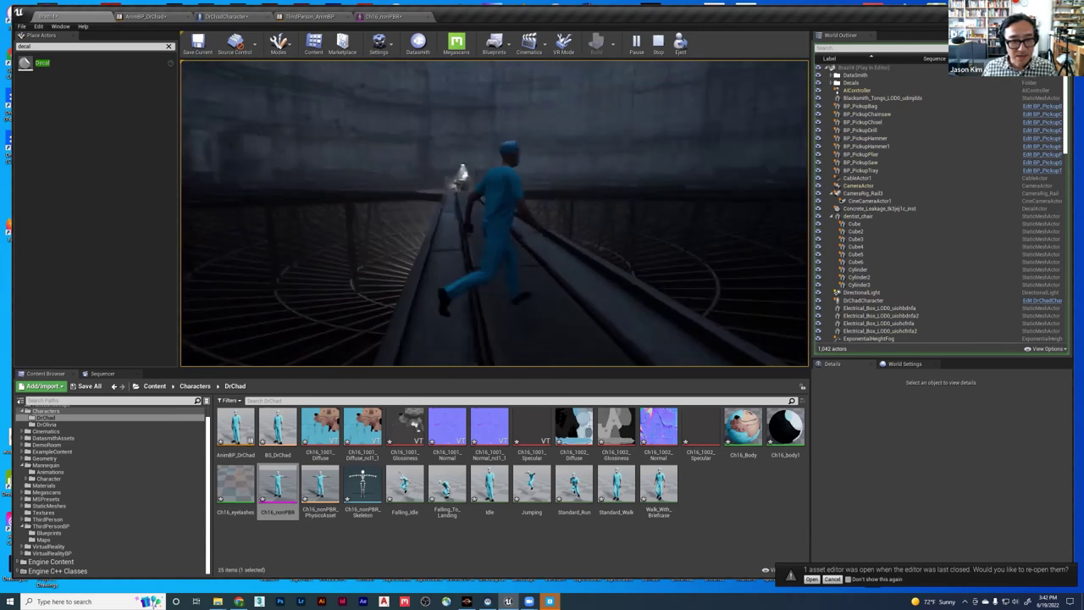
key(space)
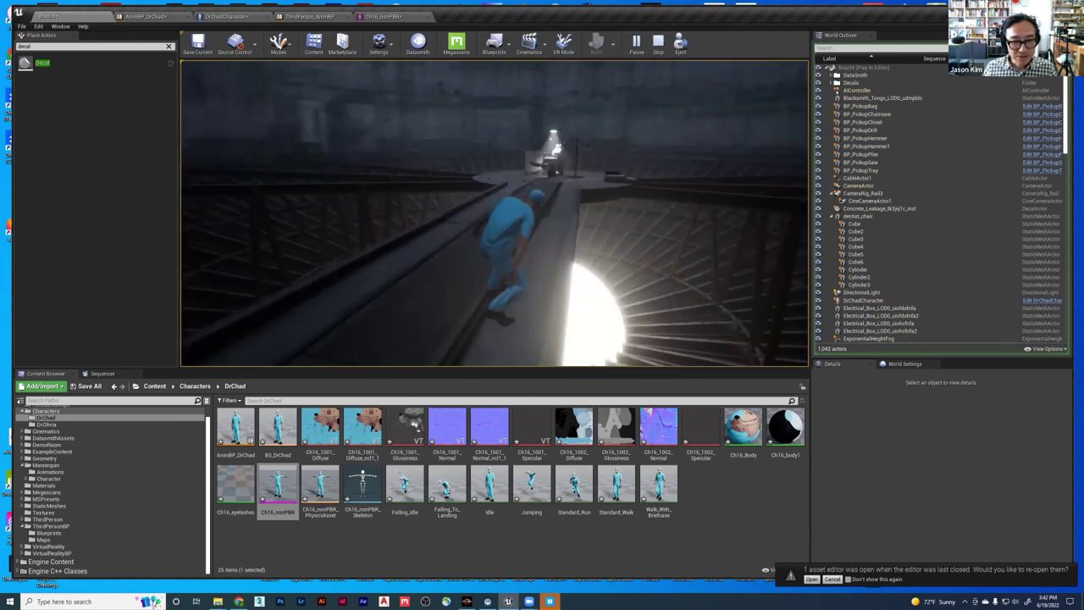
key(w)
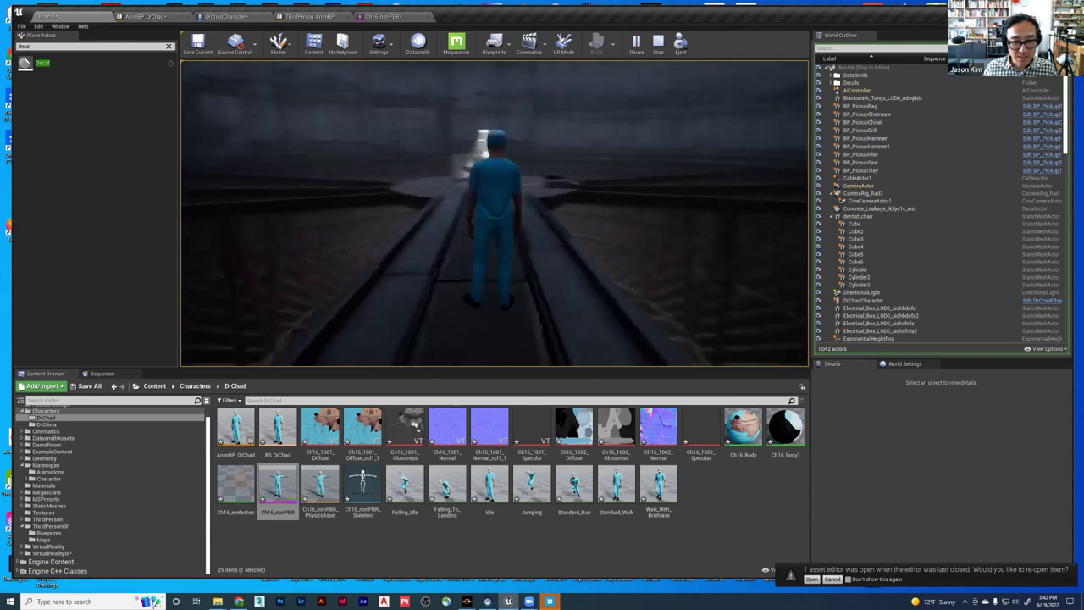
key(space)
key(space)
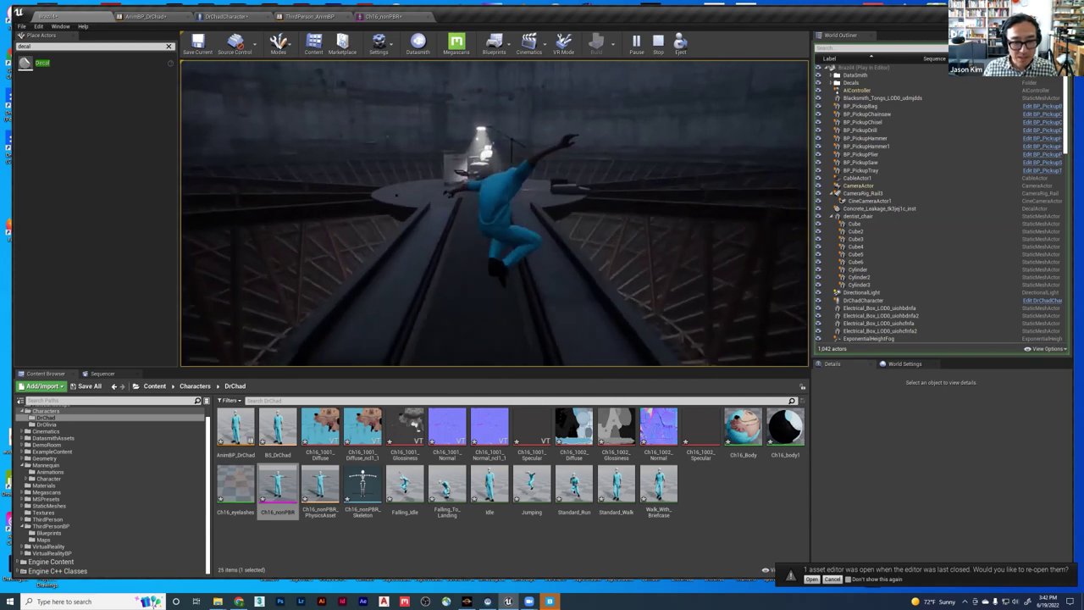
key(space)
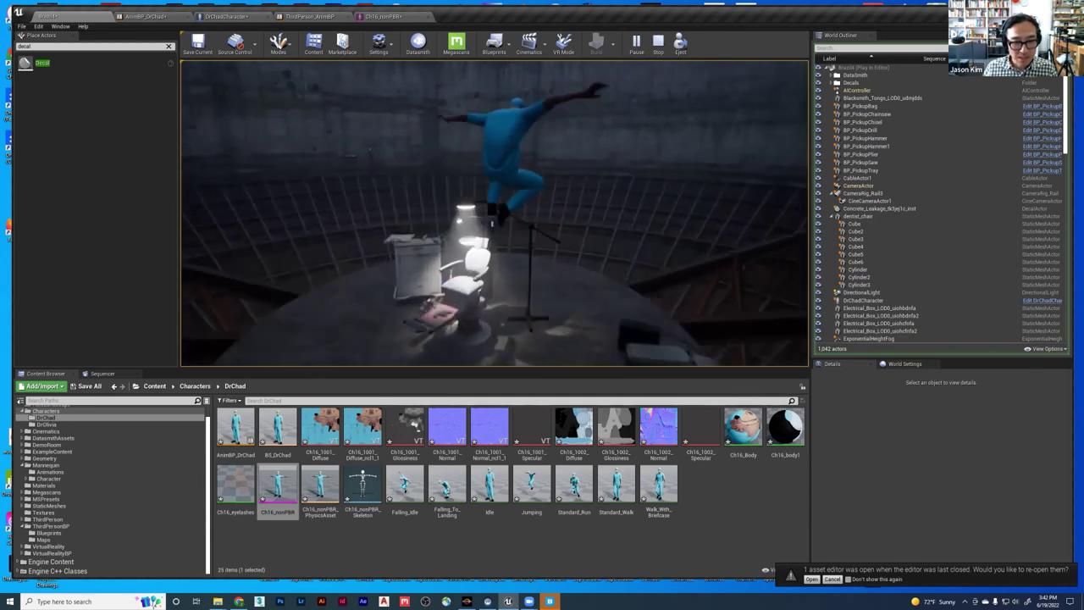
key(w)
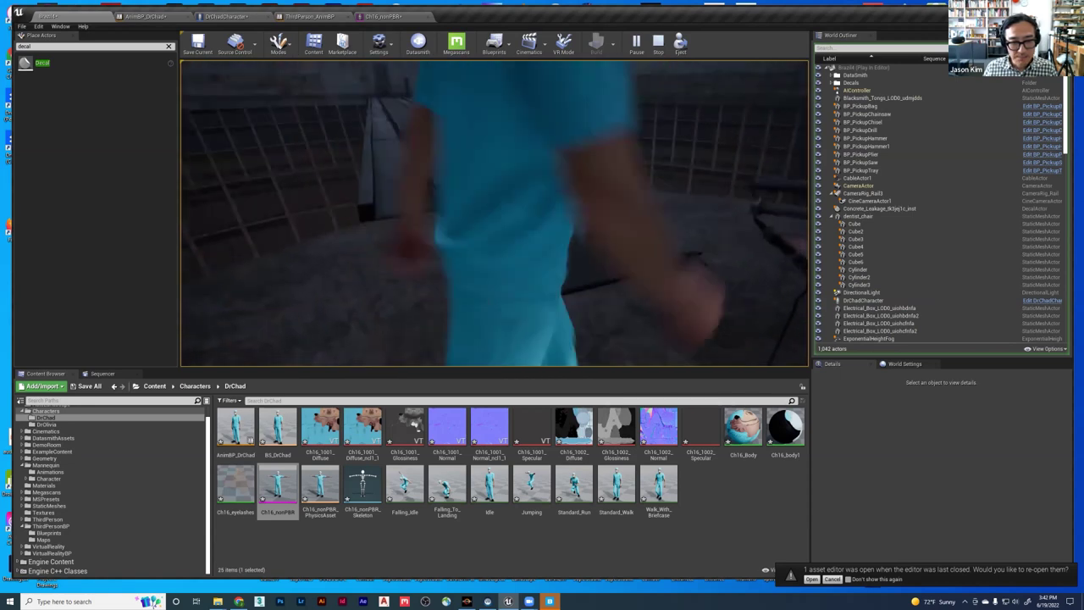
key(space)
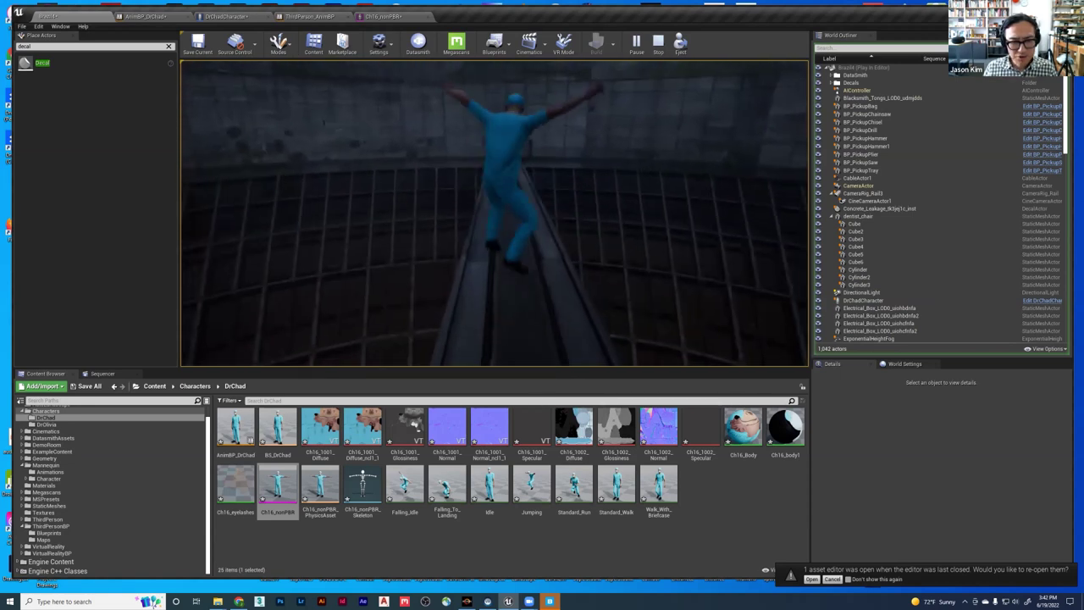
key(space)
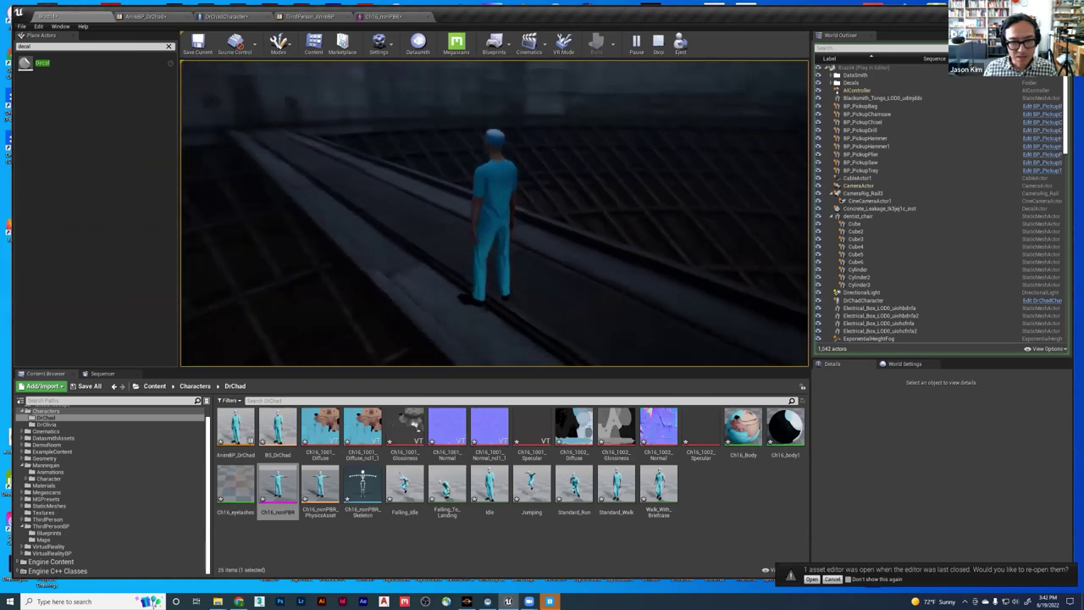
key(w)
key(space)
key(space)
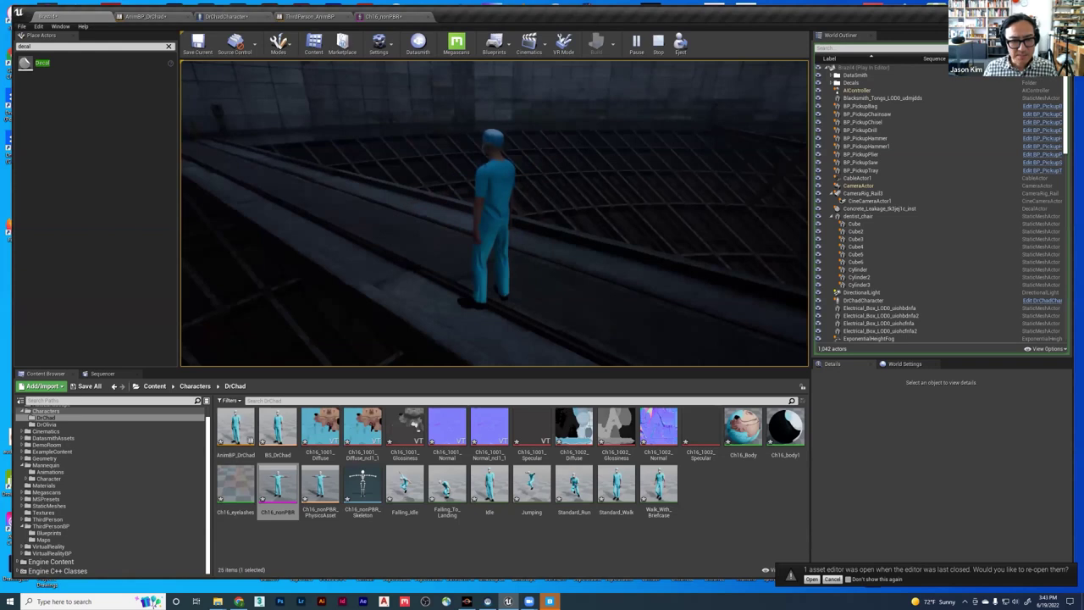
key(Escape)
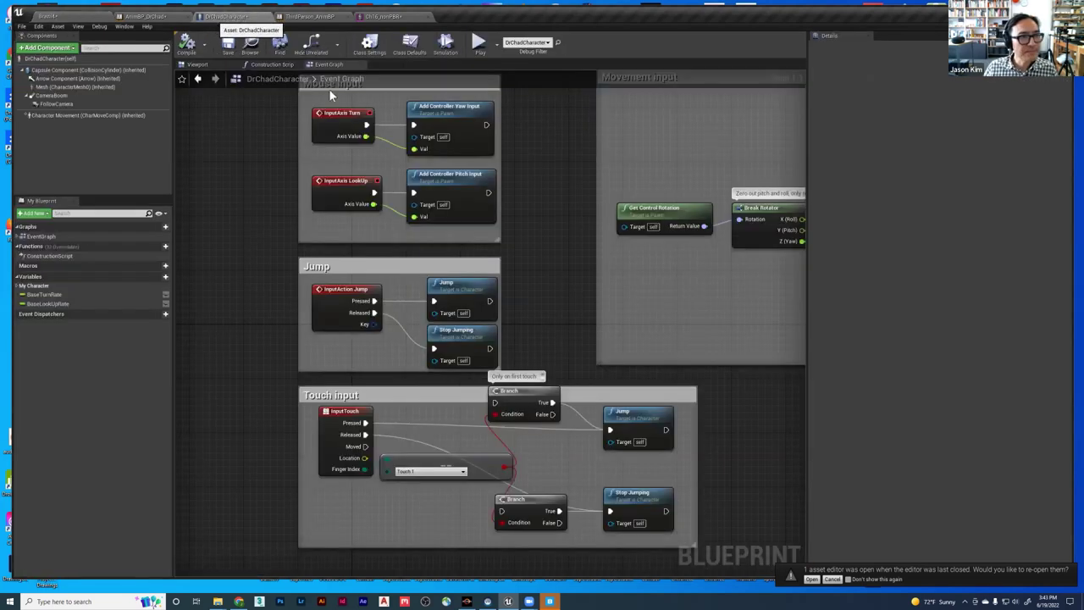
- Delete the Jumping state from AnimBP_DrChad's state machine
click(213, 17)
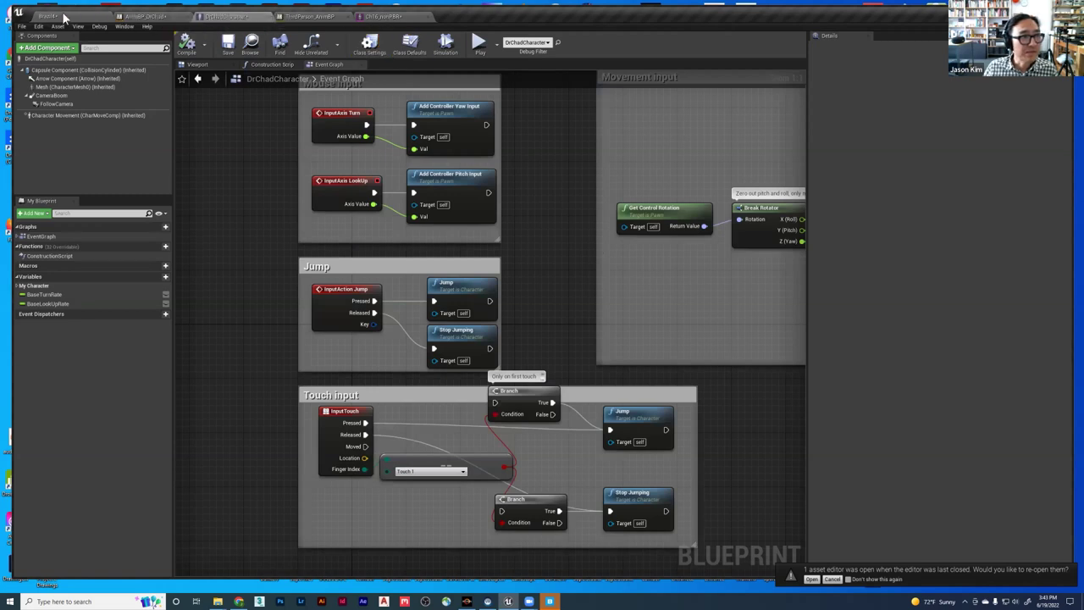
click(145, 17)
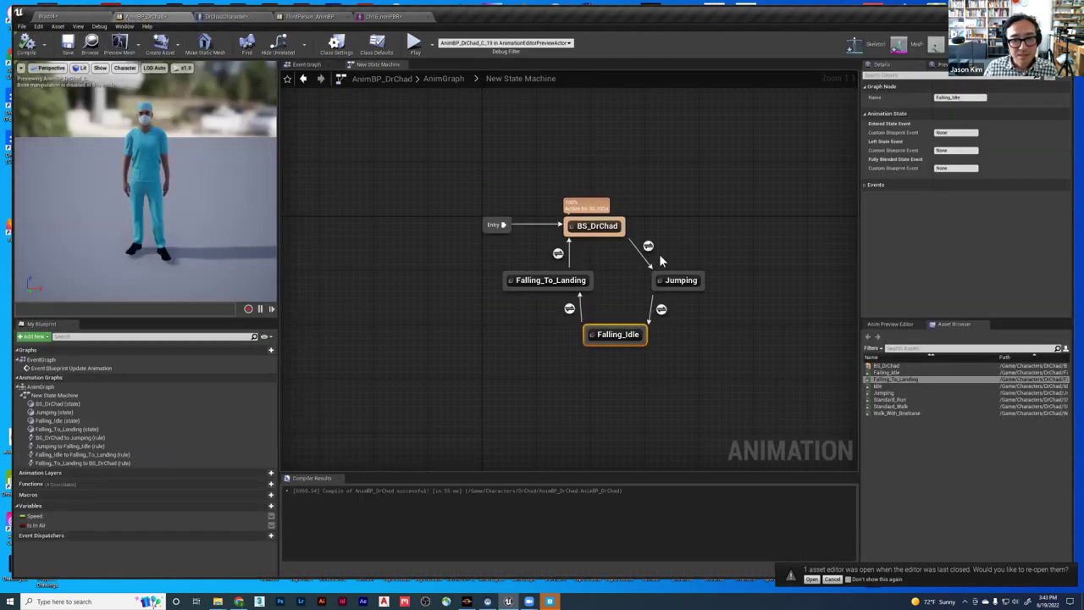
drag(701, 284, 755, 243)
click(685, 280)
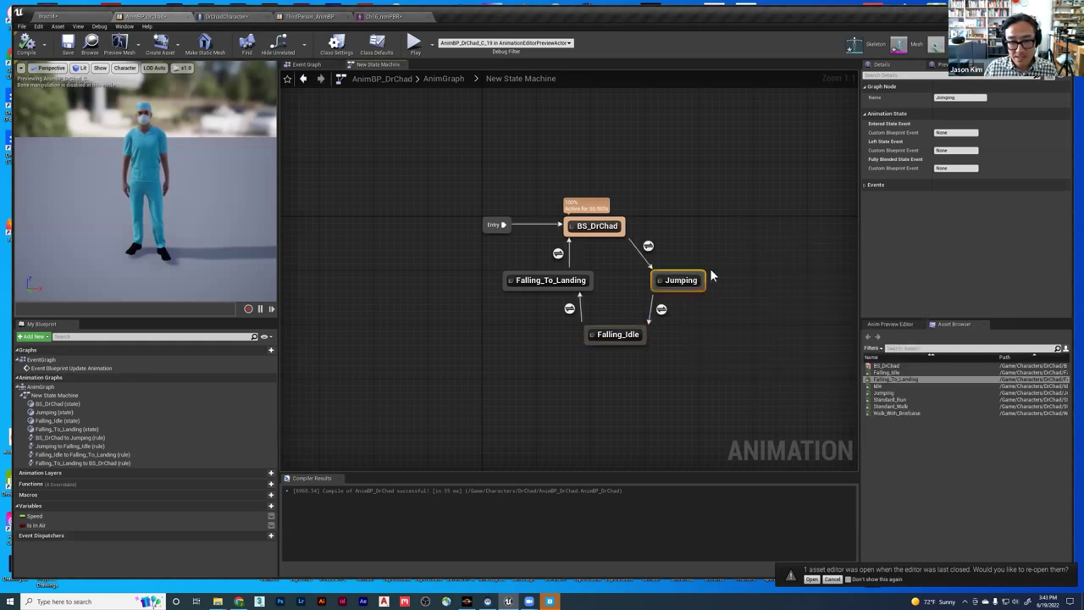
key(Delete)
- Add a direct transition from BS_DrChad to Falling_Idle and open its transition rule
drag(623, 239, 638, 334)
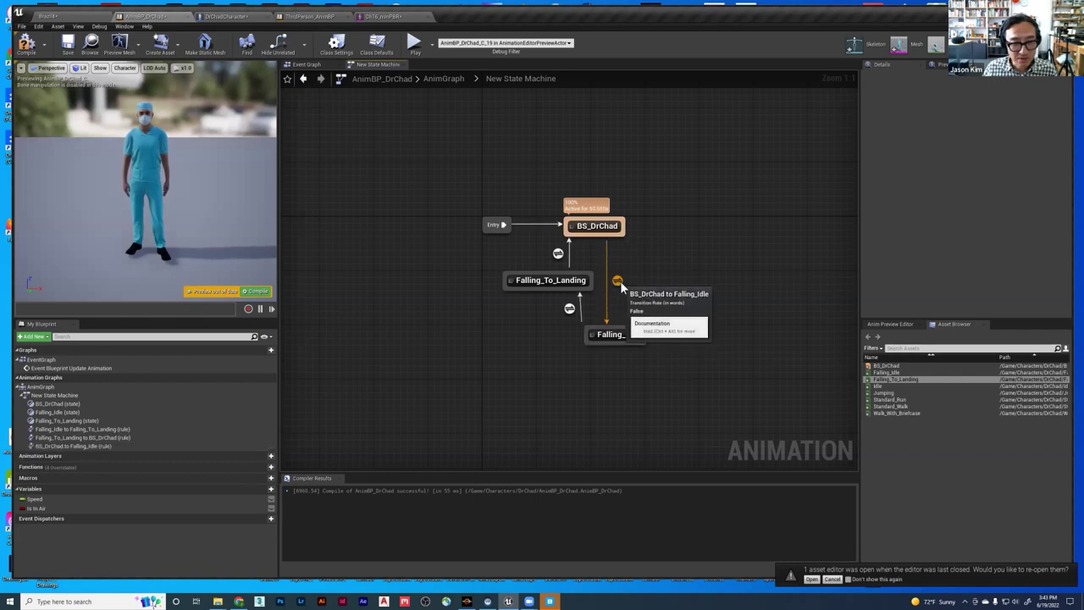
double_click(618, 281)
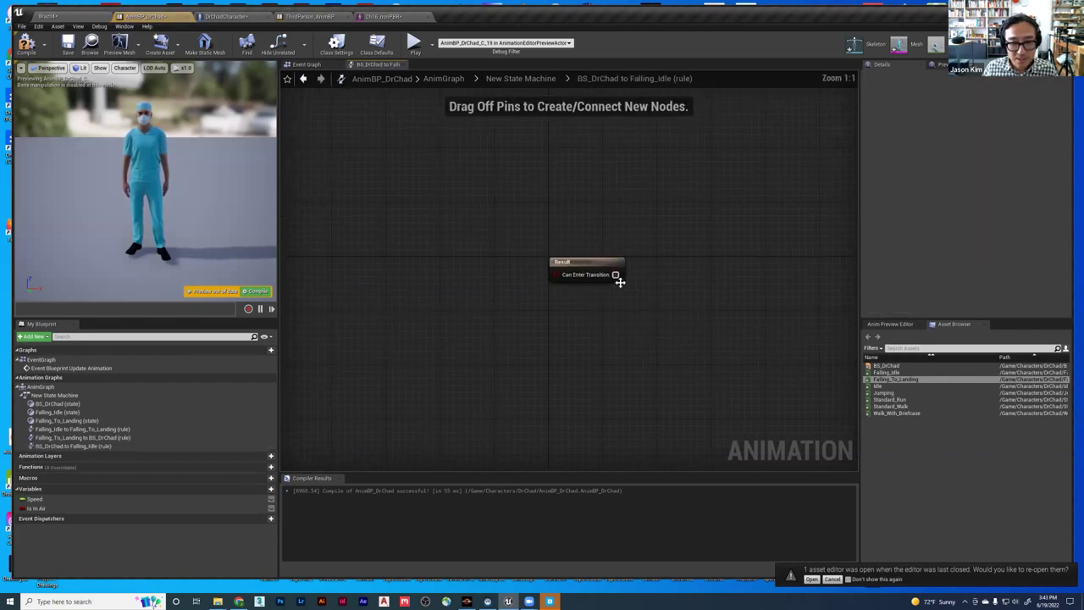
- Feed the Is in Air variable into Can Enter Transition of the BS_DrChad to Falling_Idle rule and compile
drag(57, 511, 579, 288)
click(431, 296)
click(25, 49)
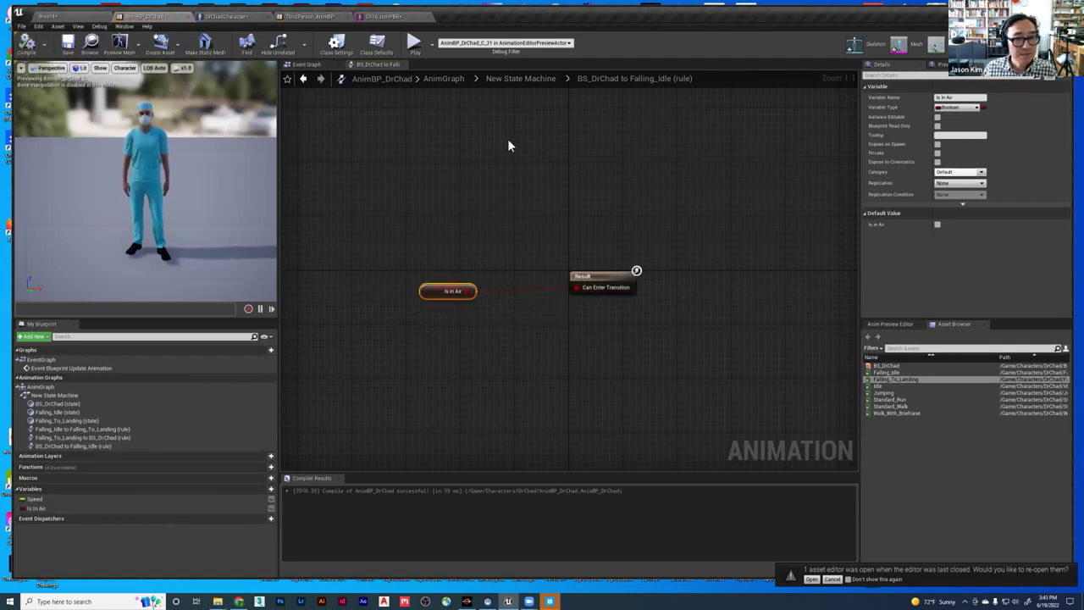
- Play the level and test DrChad's running and jumping along the walkway, then stop the simulation
click(60, 17)
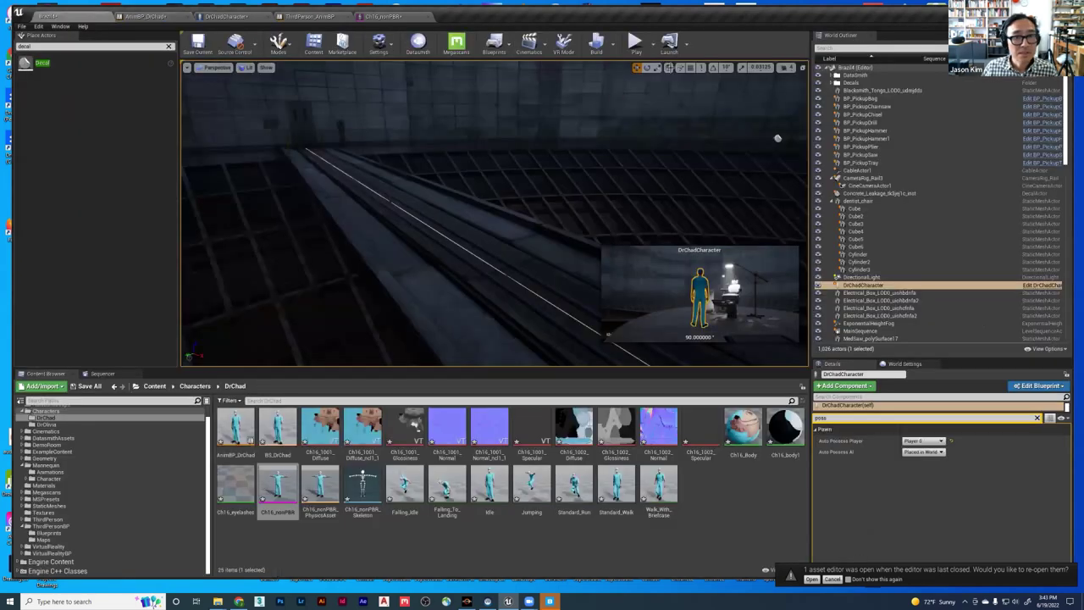
click(634, 43)
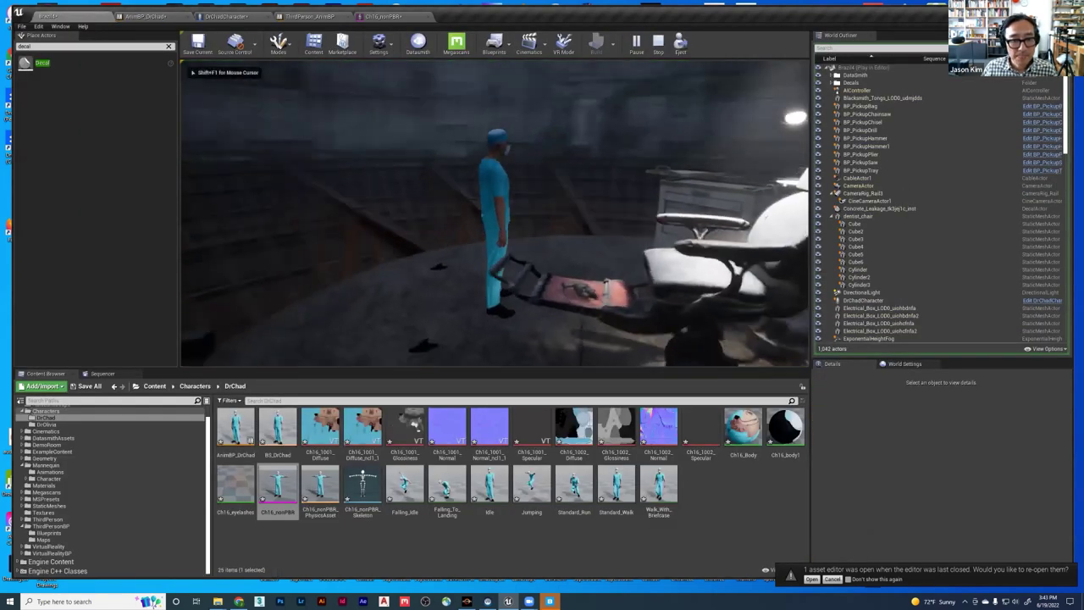
key(w)
key(space)
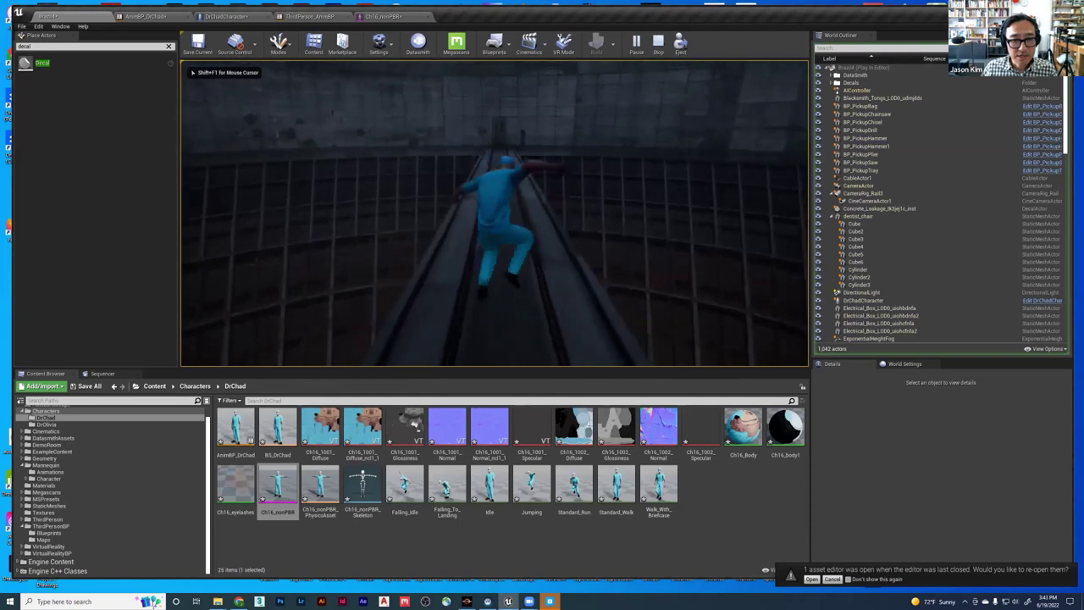
key(w)
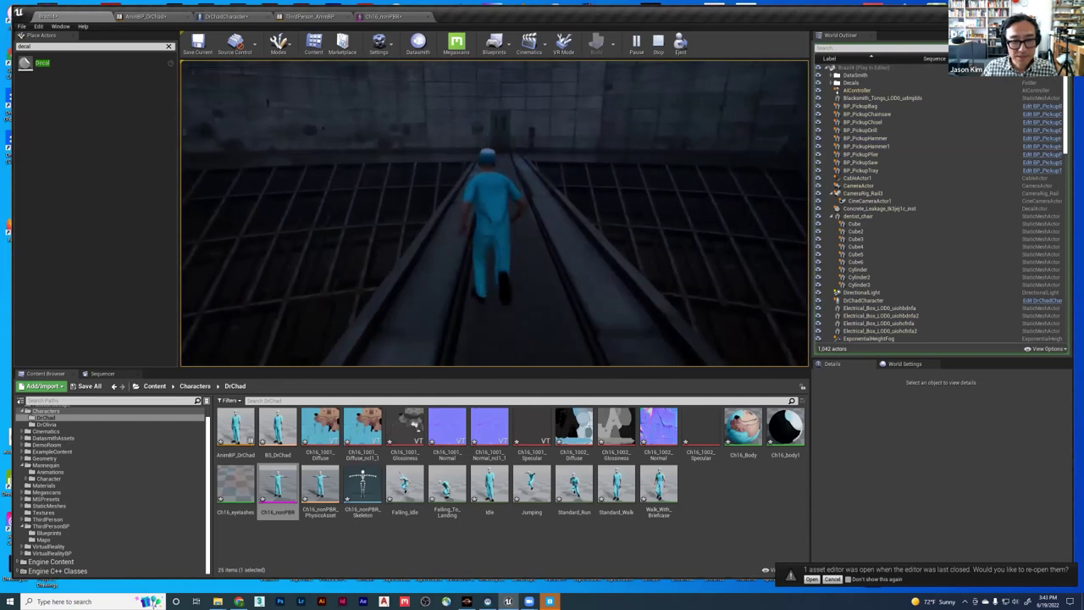
key(space)
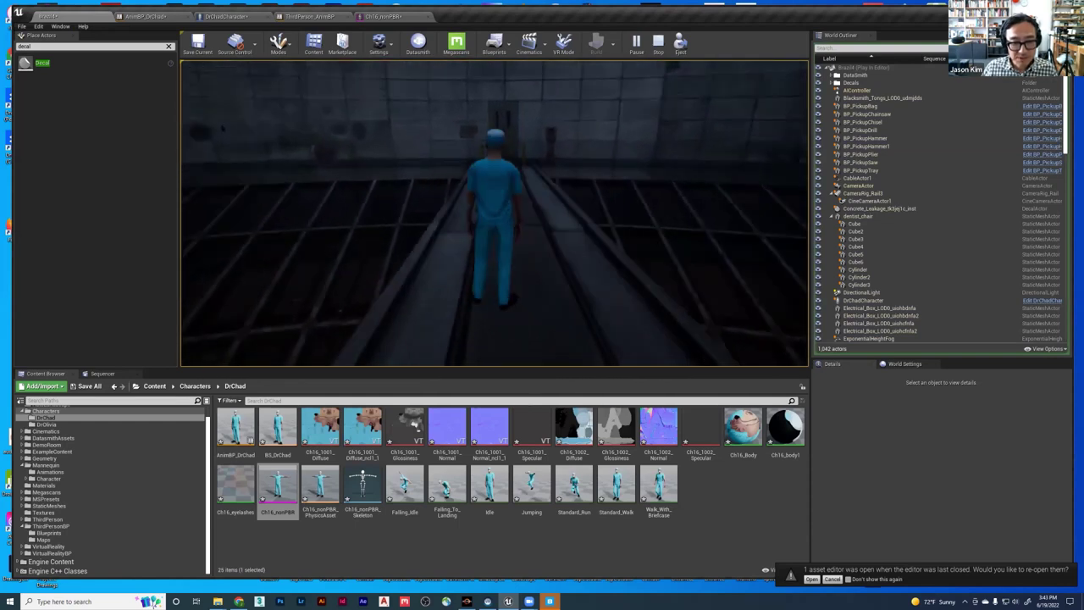
key(w)
key(space)
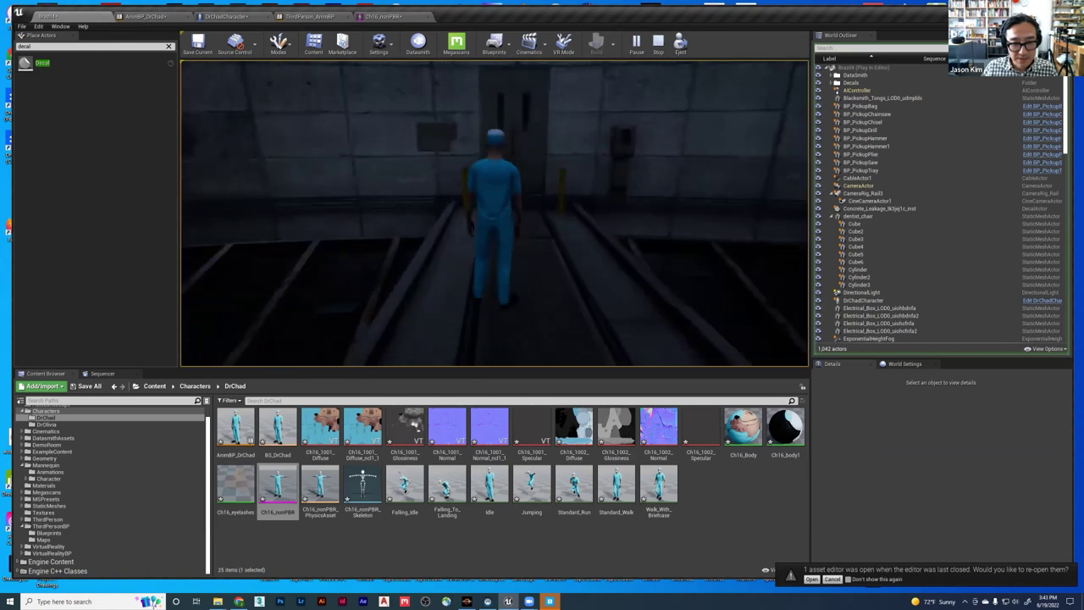
key(w)
key(space)
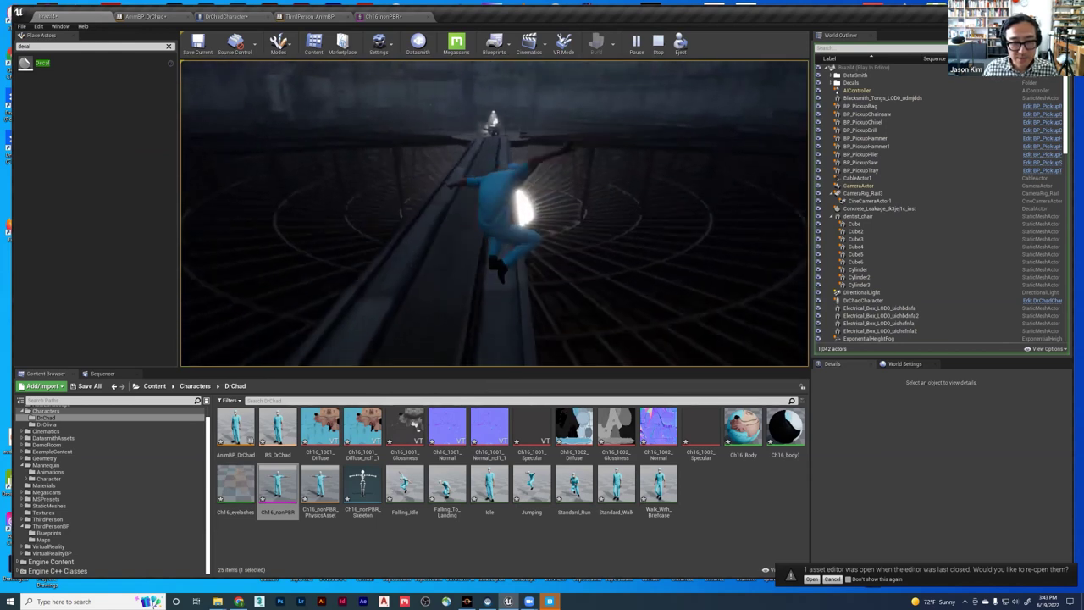
key(shift+F1)
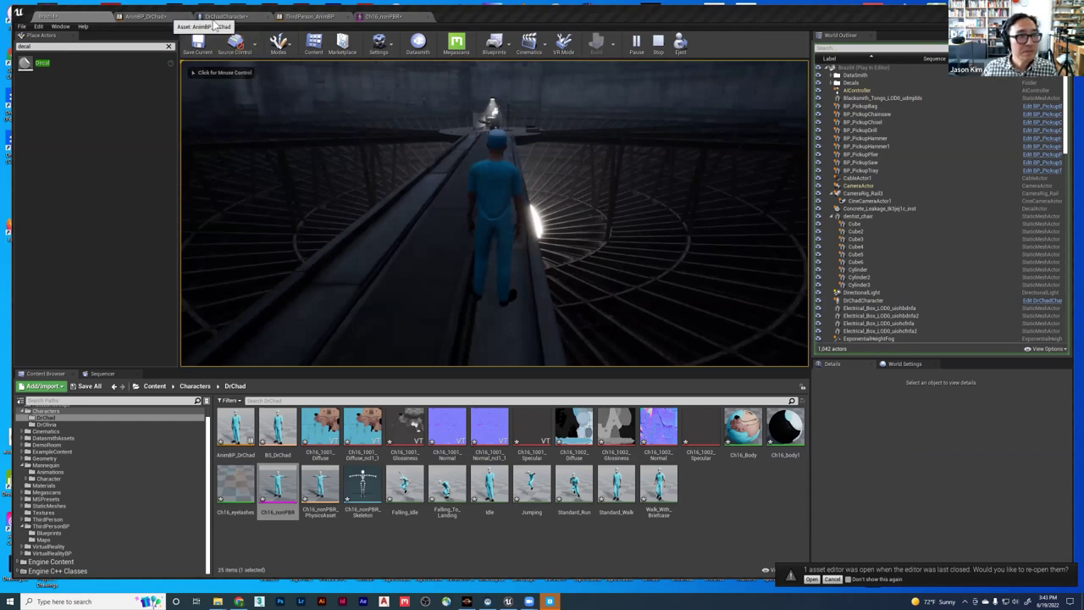
key(Escape)
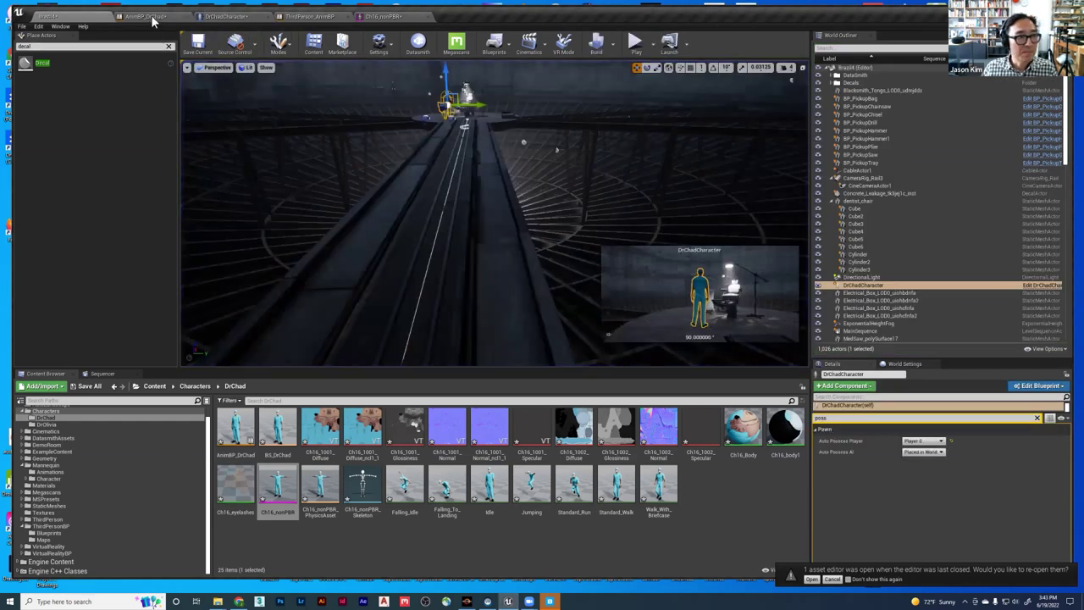
- In the Falling_Idle to Falling_To_Landing rule of AnimBP_DrChad, set the less-than comparison for the remaining time ratio to 0.1
click(151, 17)
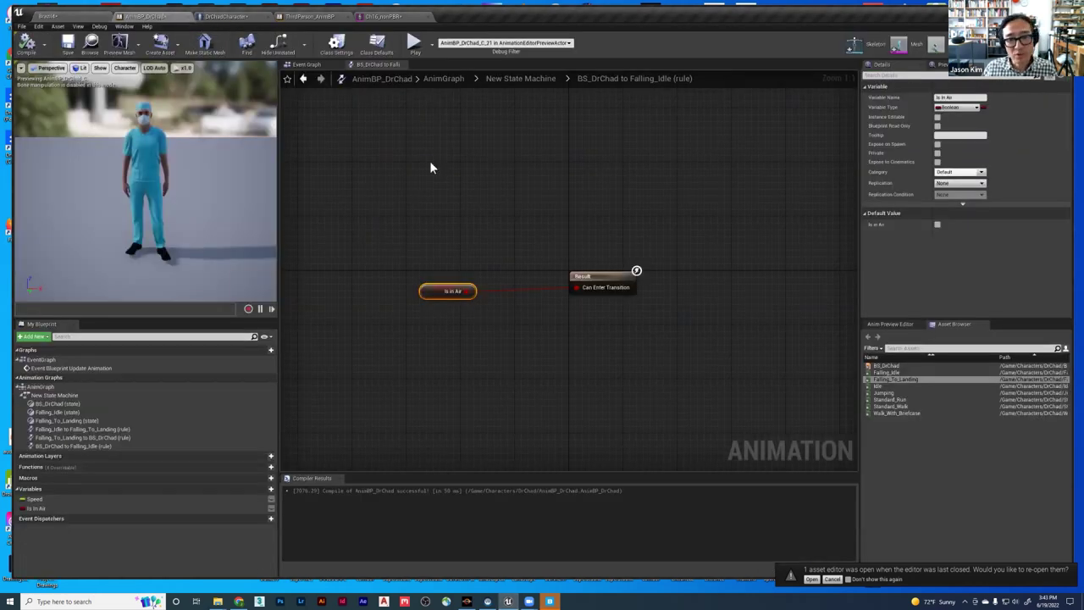
click(521, 79)
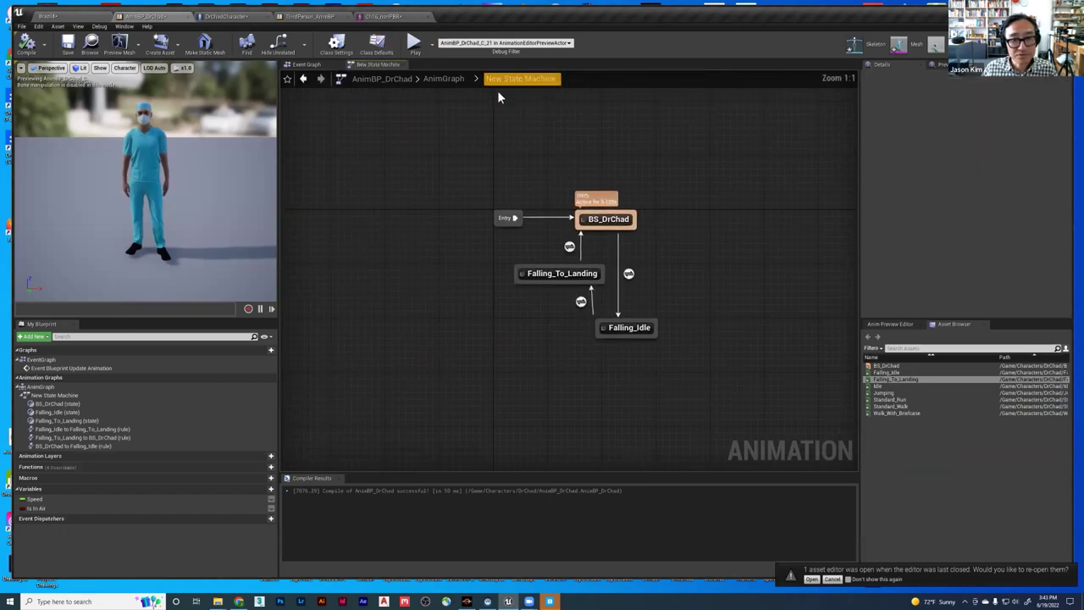
click(591, 309)
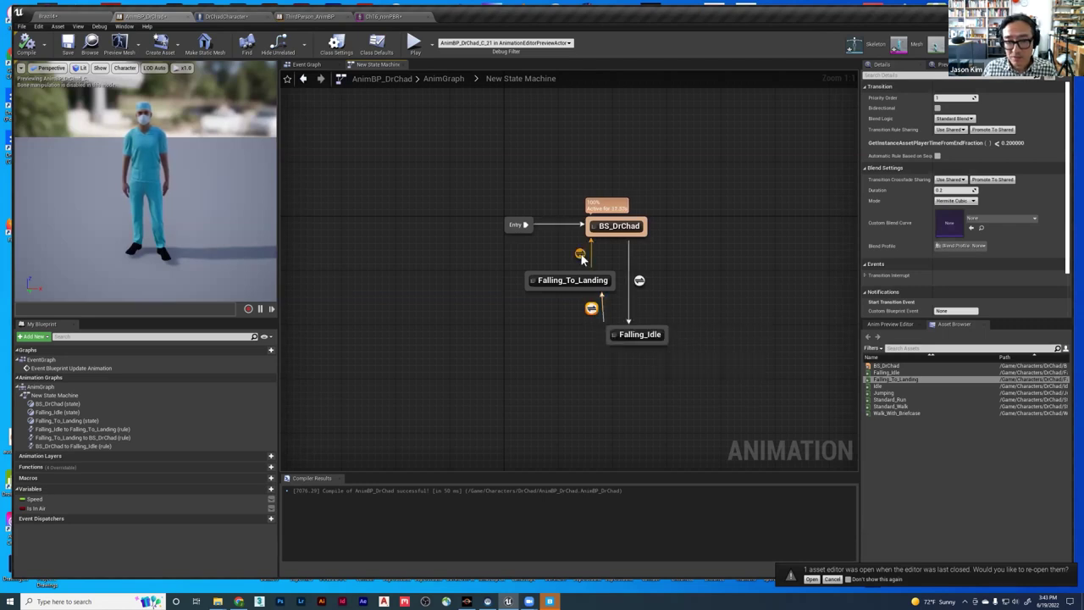
double_click(590, 309)
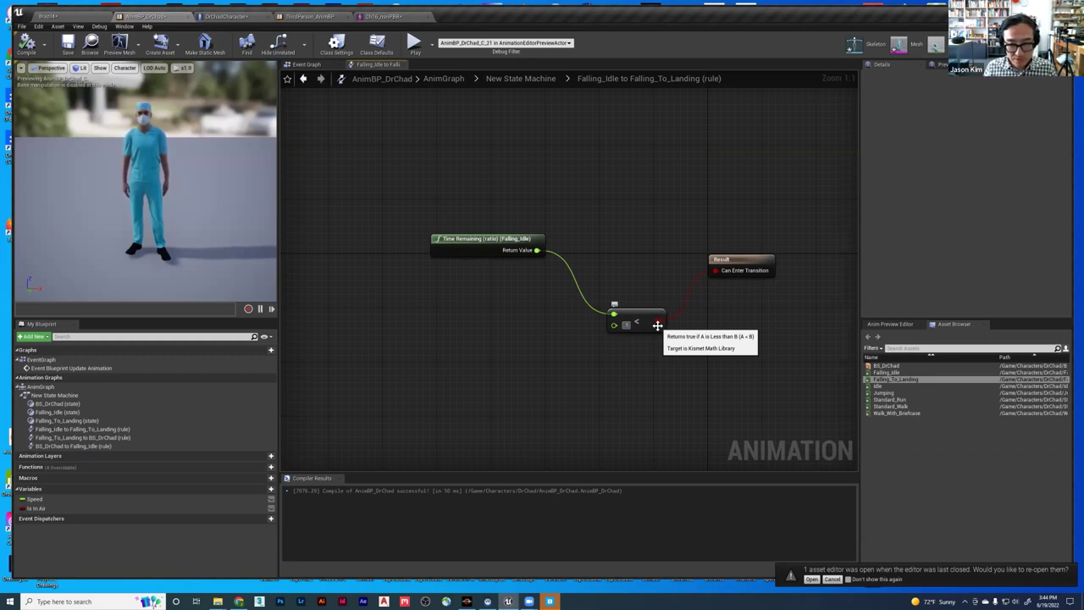
click(628, 325)
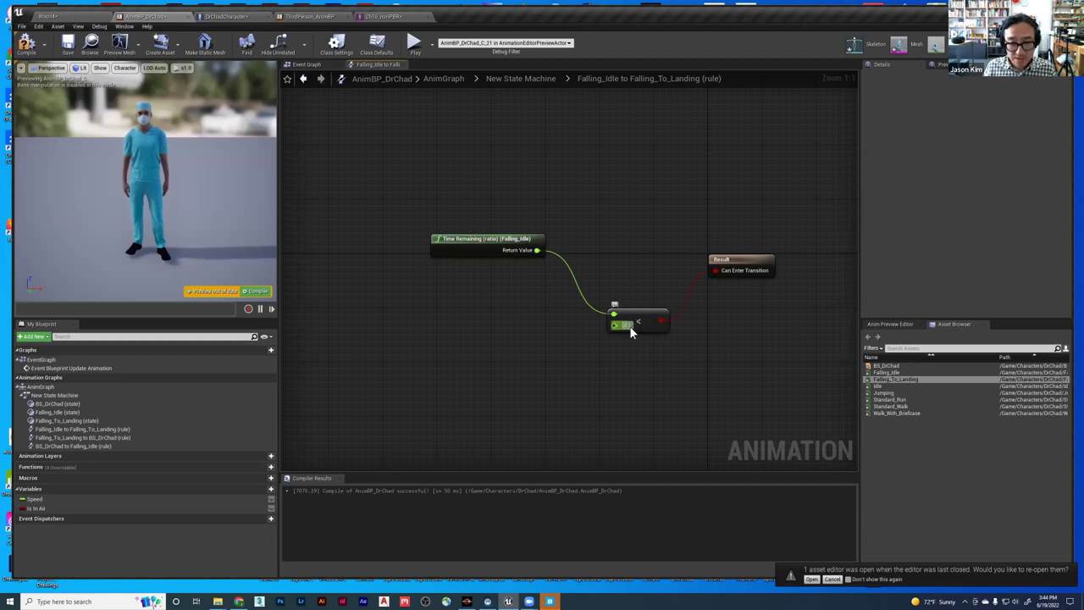
- Play the level again to check DrChad's jump and landing animations while running to the door and back, then stop
click(68, 16)
click(634, 44)
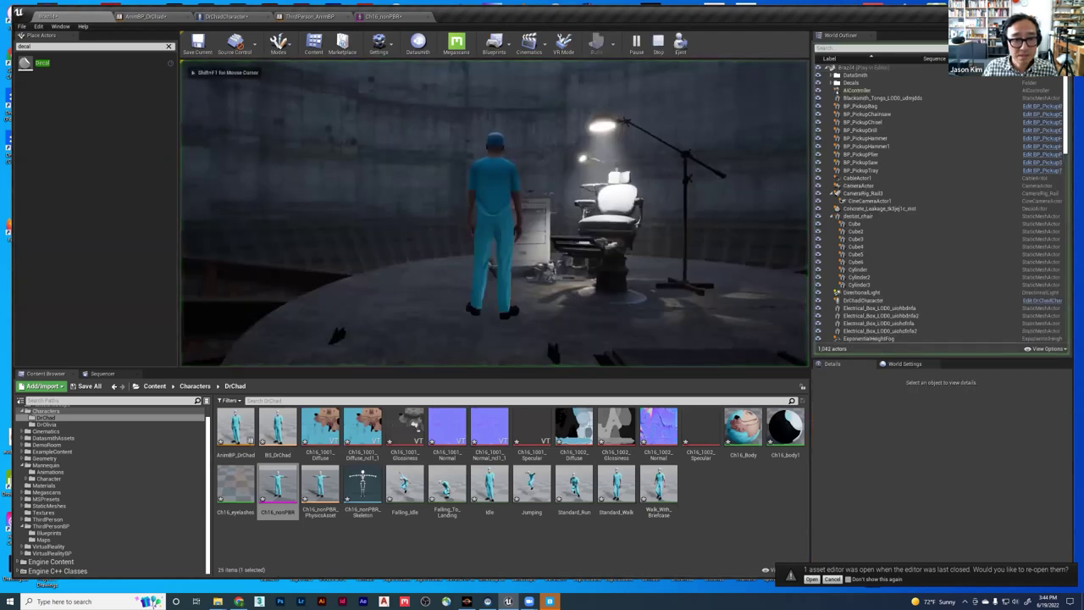
key(w)
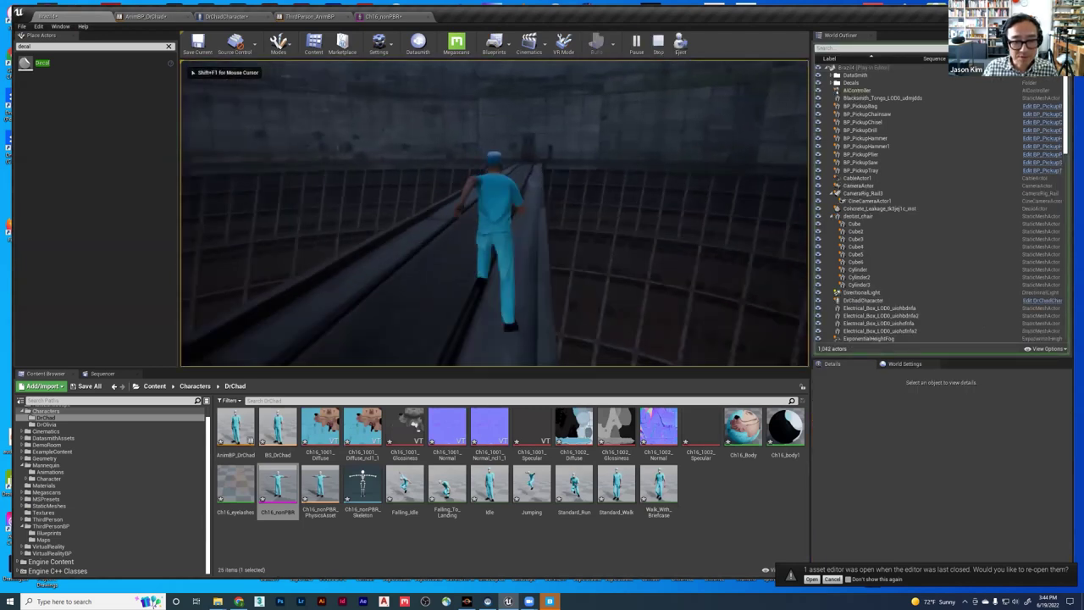
key(space)
key(w)
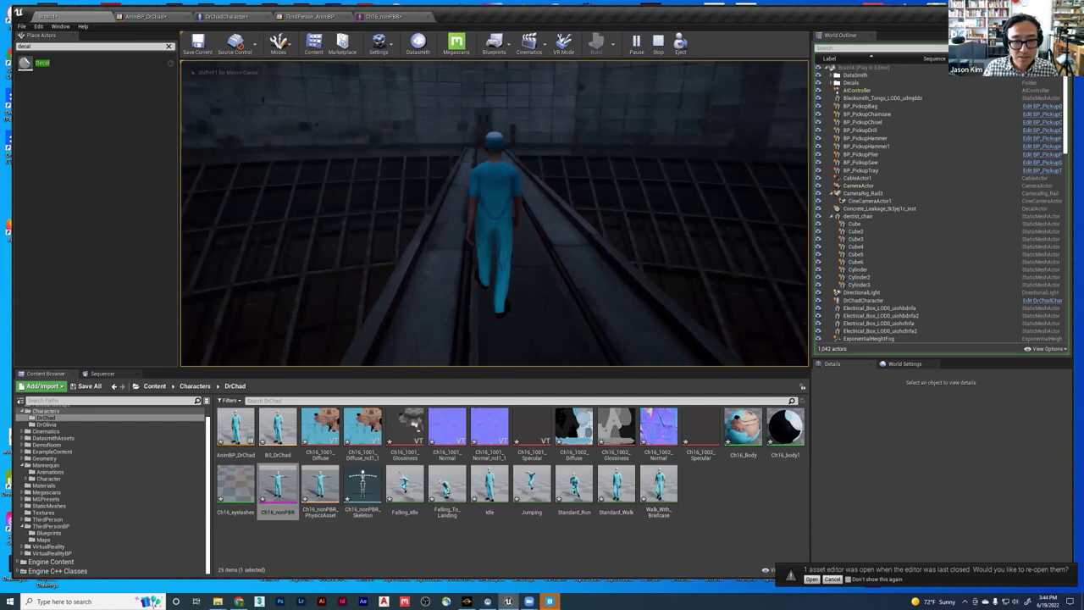
key(space)
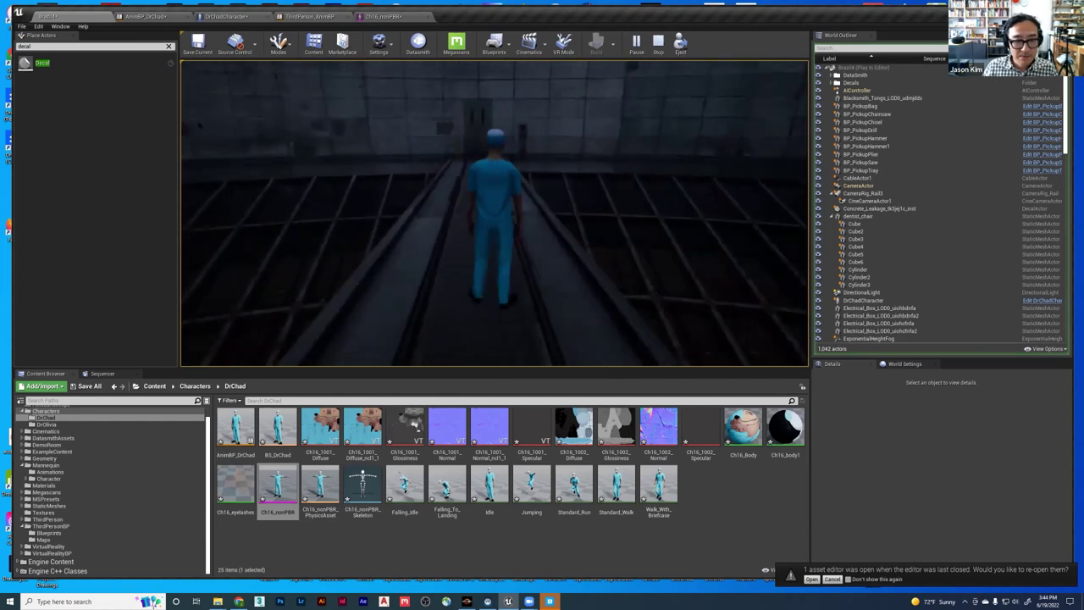
key(space)
key(w)
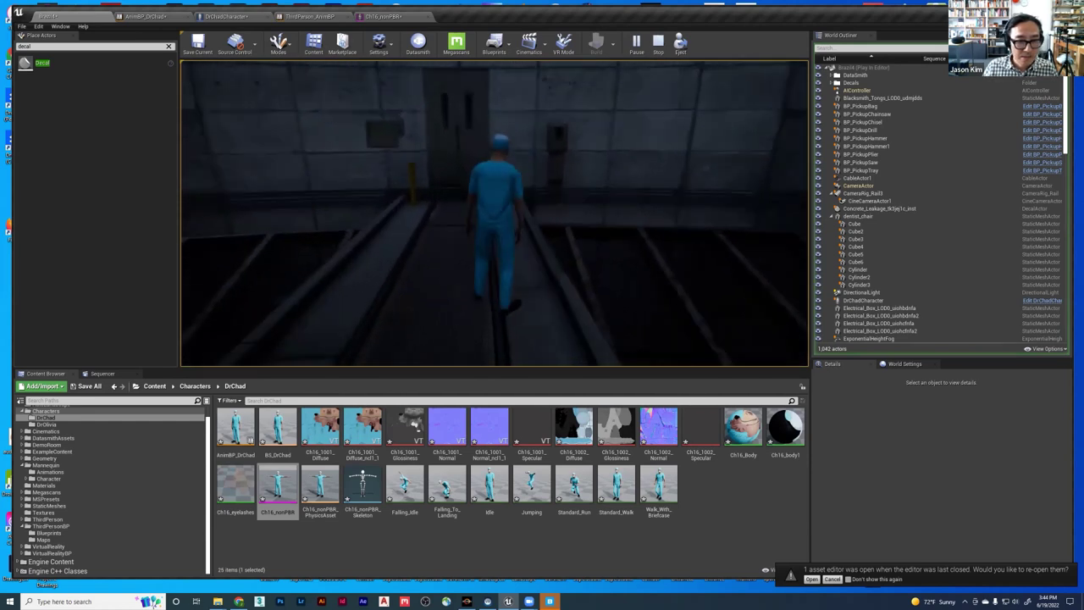
key(w)
key(space)
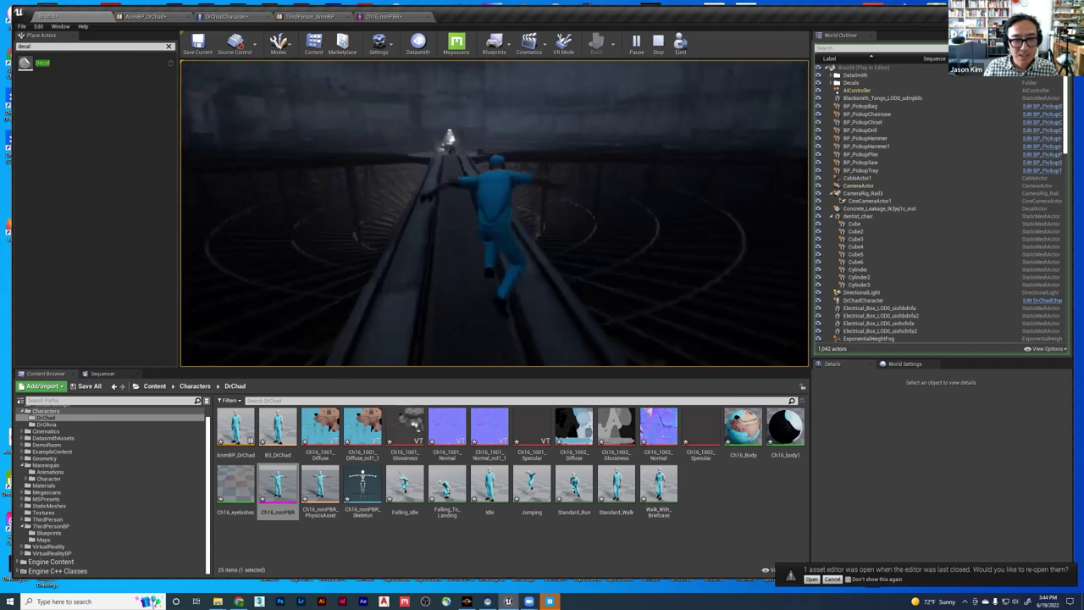
key(w)
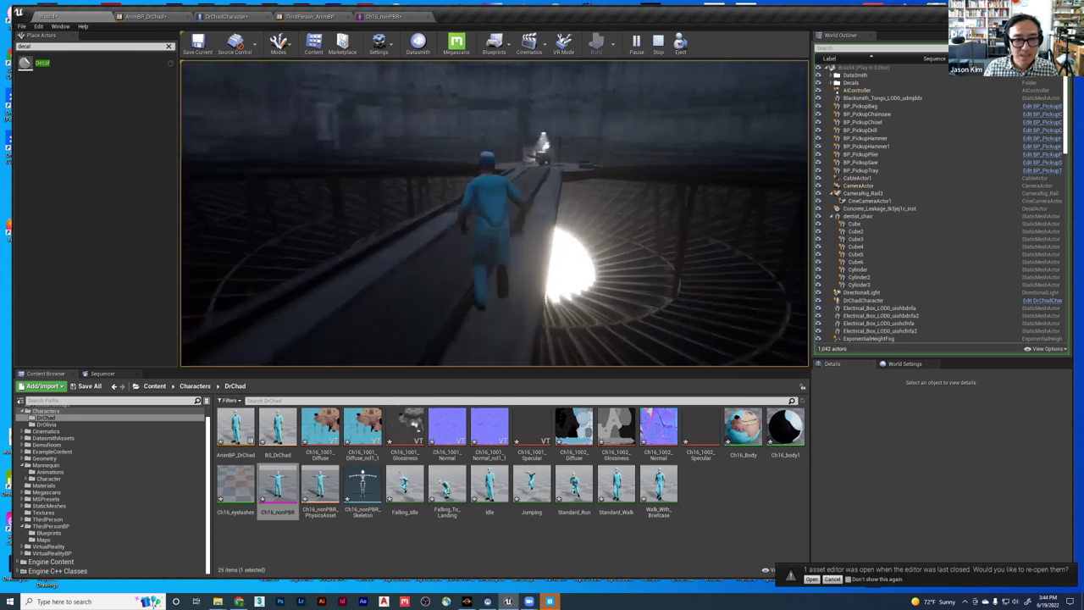
key(space)
key(w)
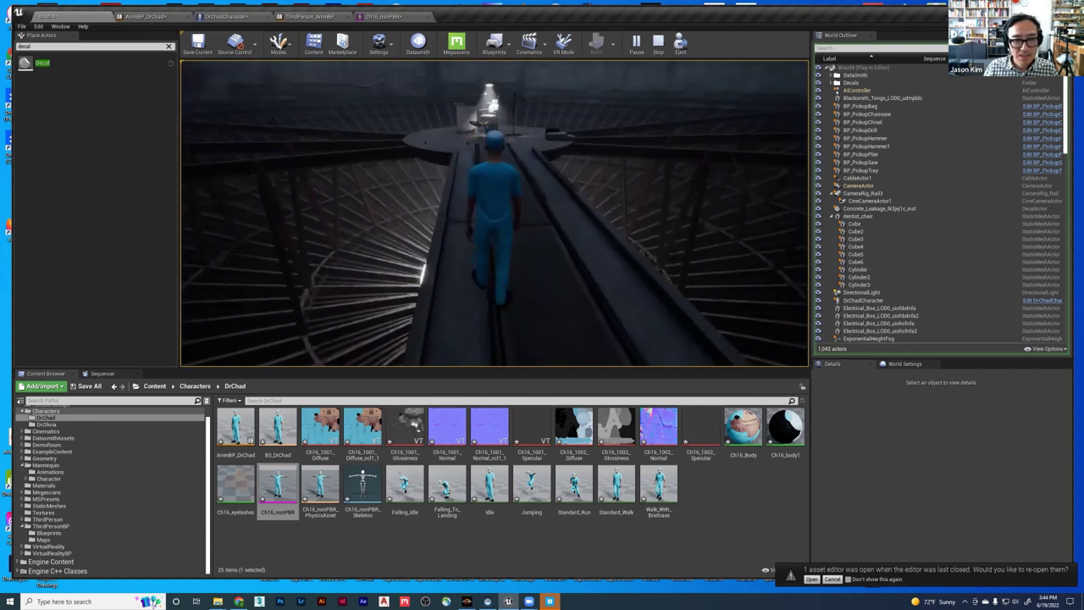
key(space)
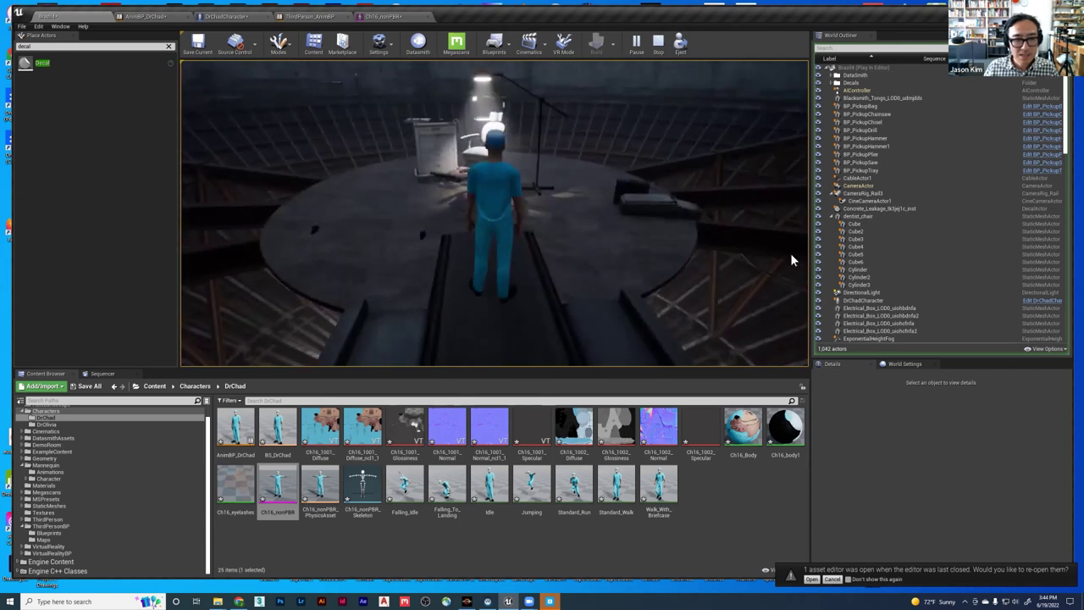
key(Escape)
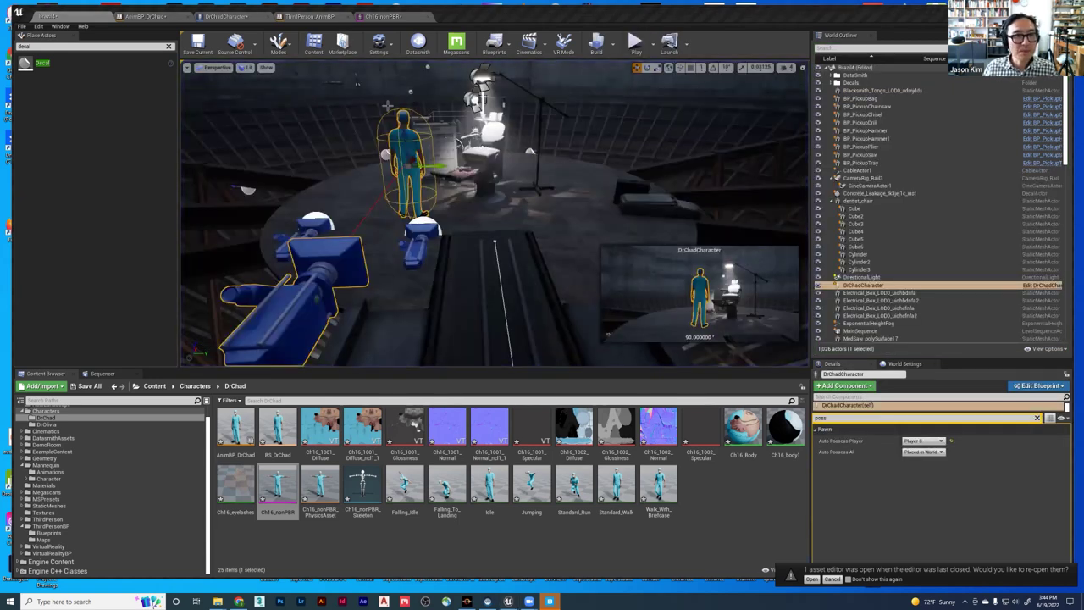
key(alt+Tab)
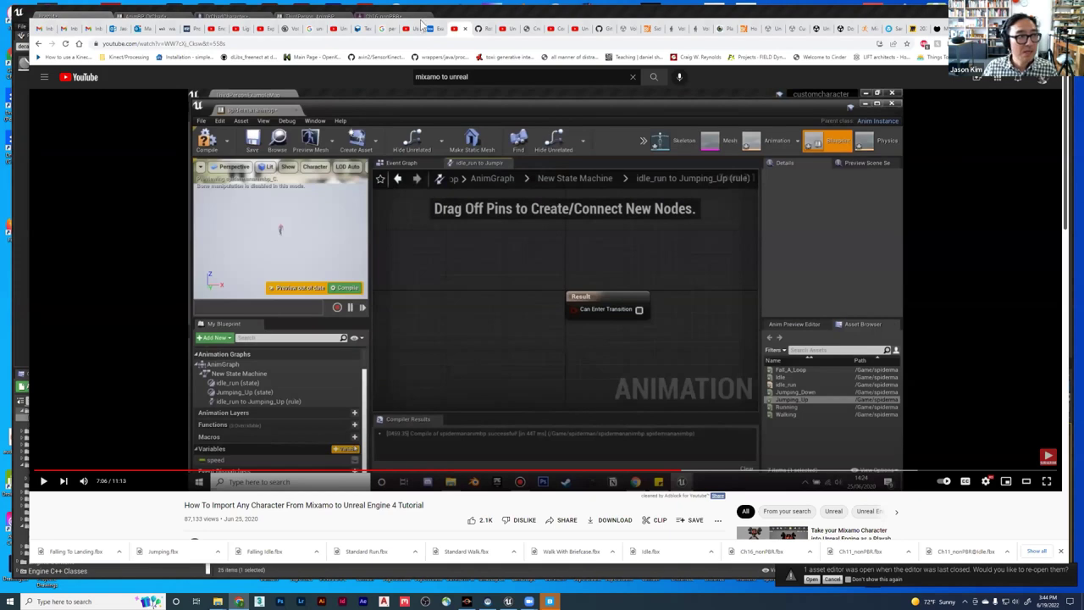
click(140, 30)
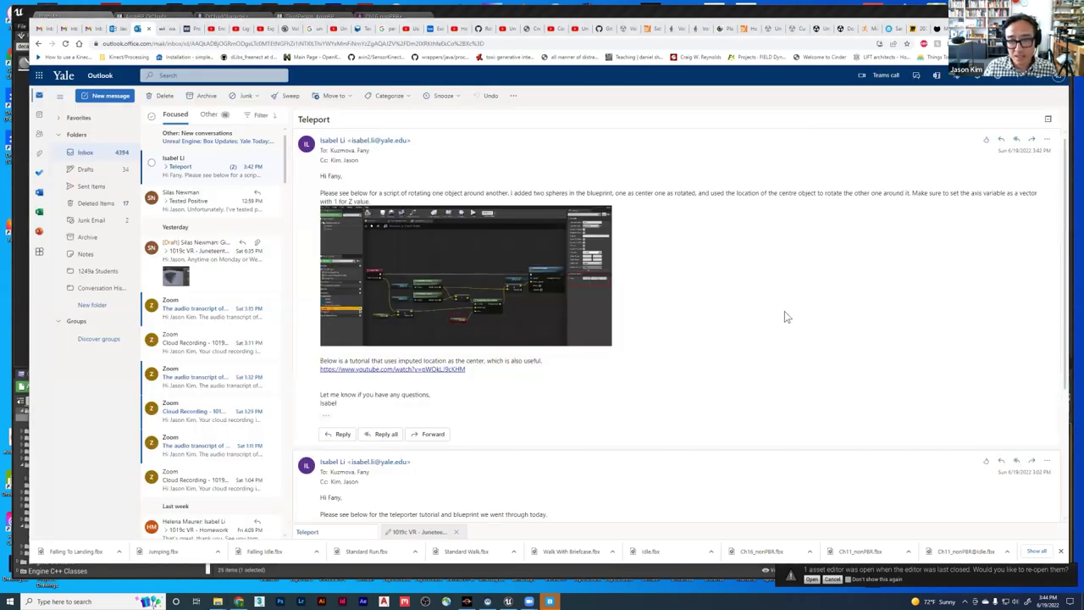
key(alt+Tab)
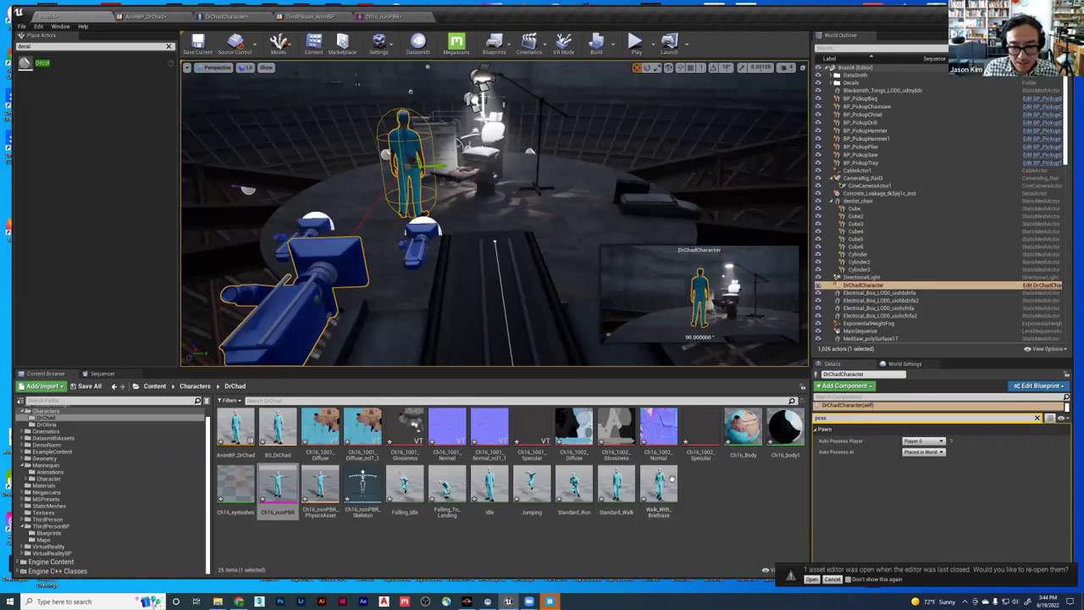
click(305, 19)
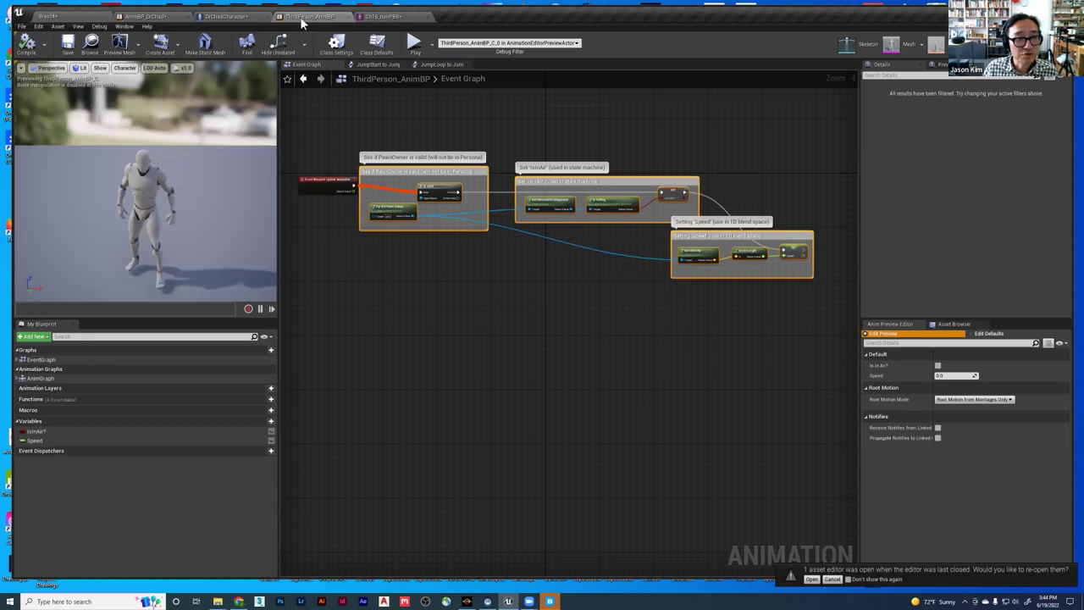
click(155, 17)
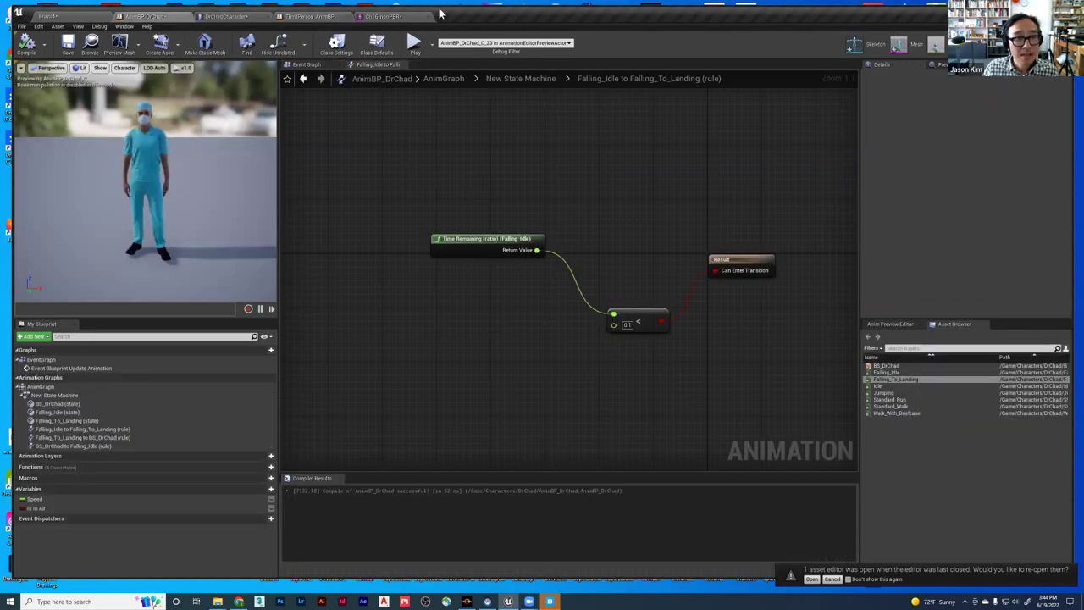
- In the state machine, add a transition from BS_DrChad to Falling_To_Landing and delete the Falling_Idle state
click(542, 78)
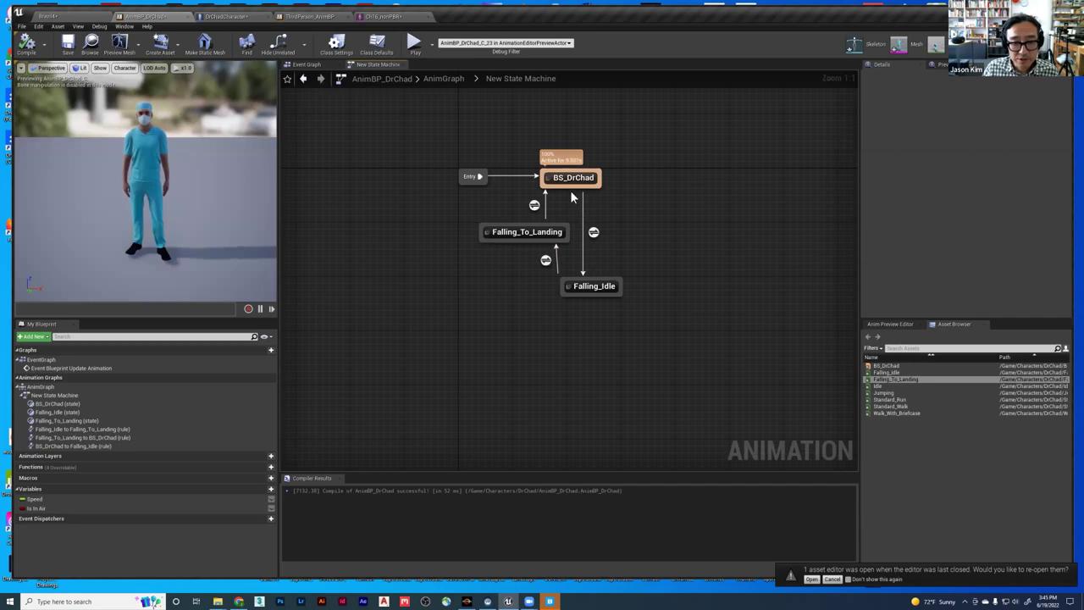
drag(569, 192, 566, 233)
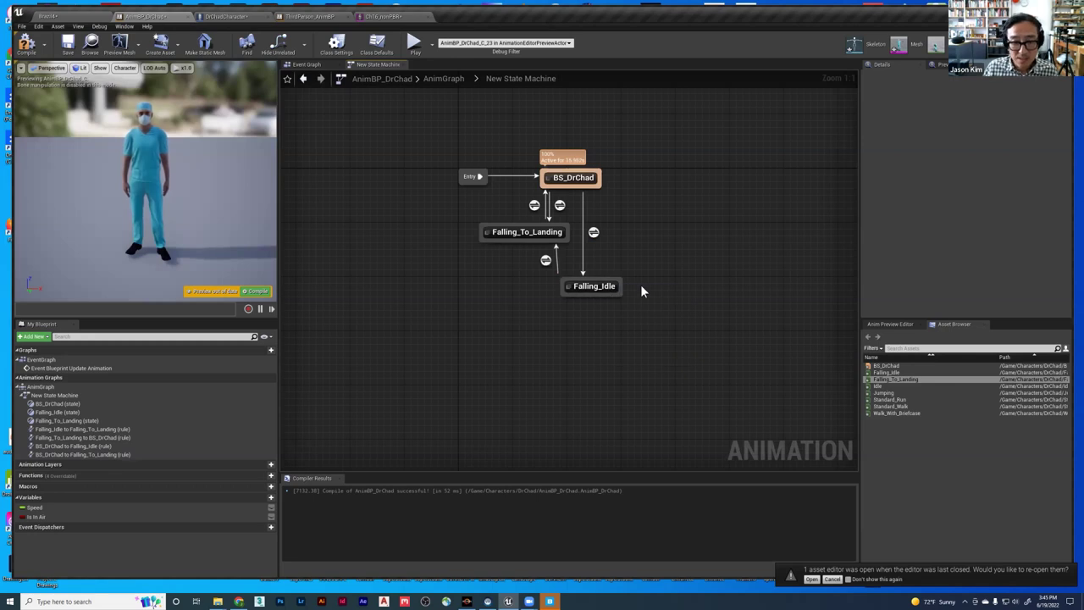
click(604, 285)
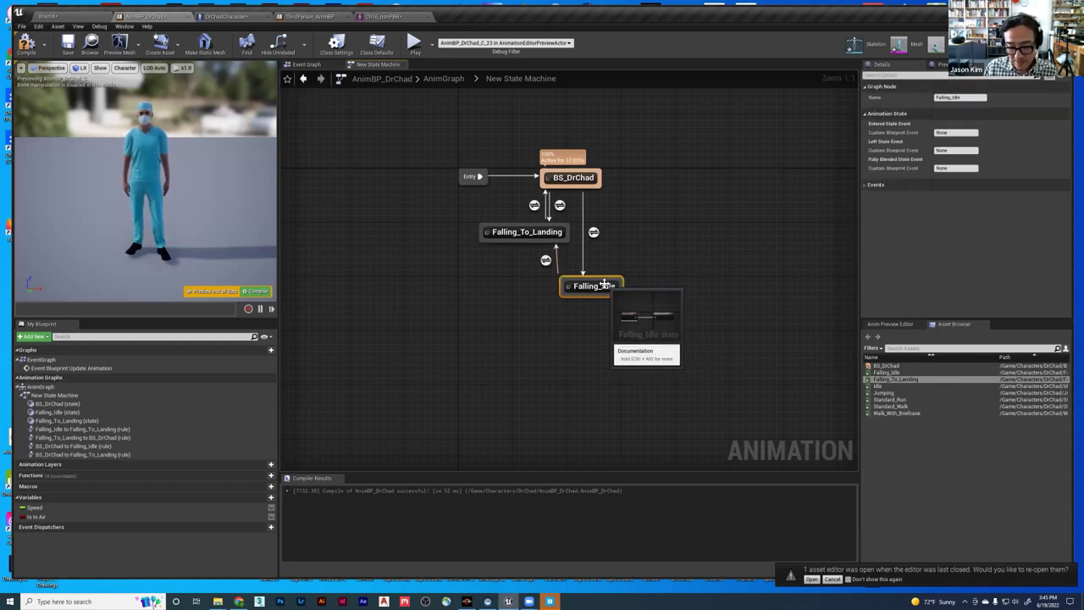
key(Delete)
- In the BS_DrChad to Falling_To_Landing rule, connect the Is in Air variable to Can Enter Transition and compile
click(559, 206)
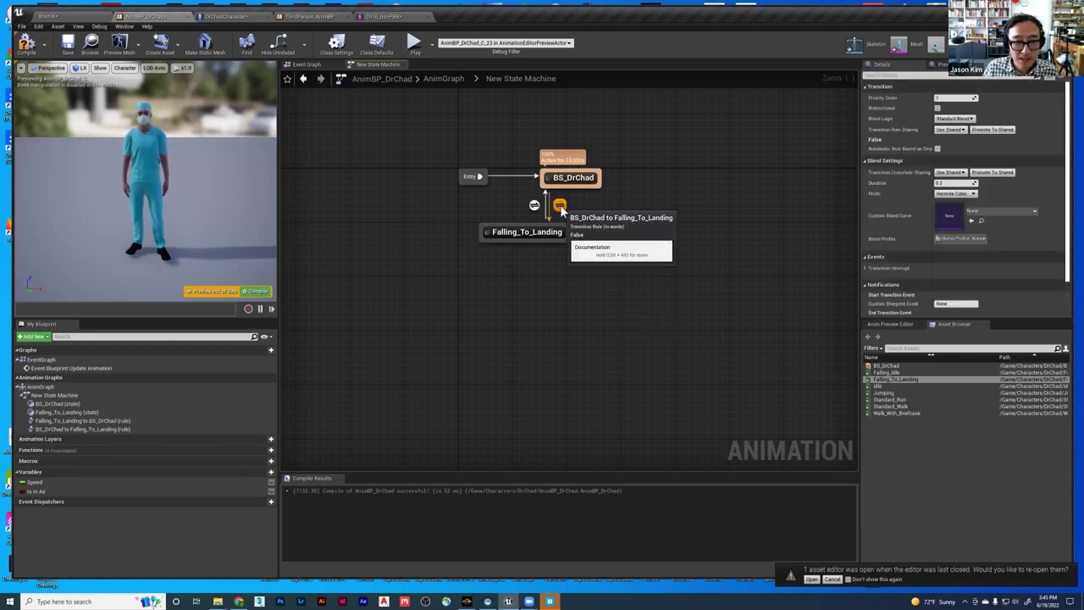
double_click(559, 206)
drag(38, 491, 429, 278)
click(458, 288)
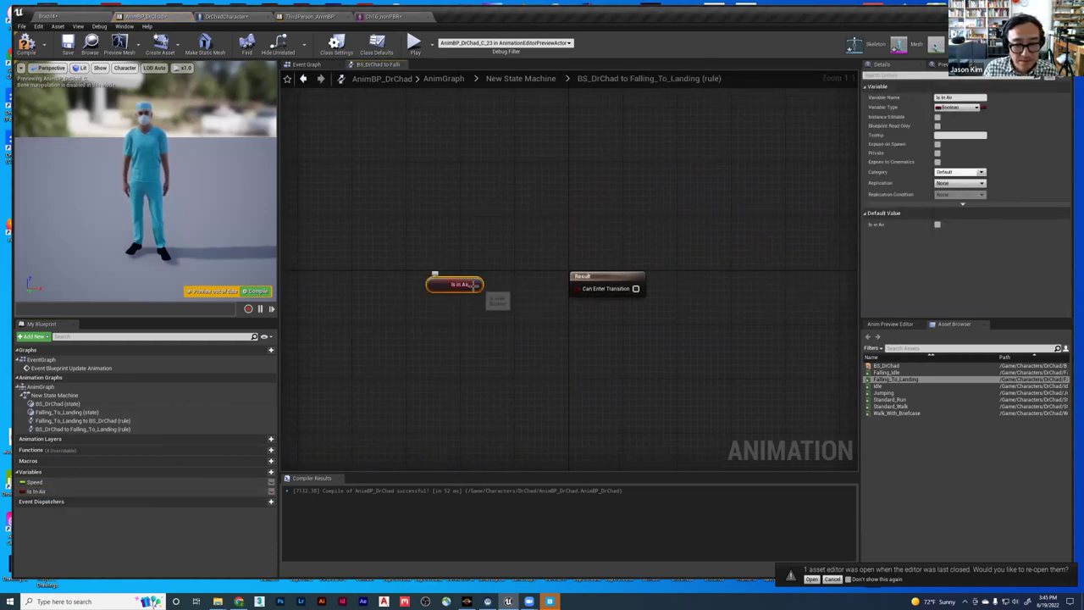
drag(576, 287, 575, 288)
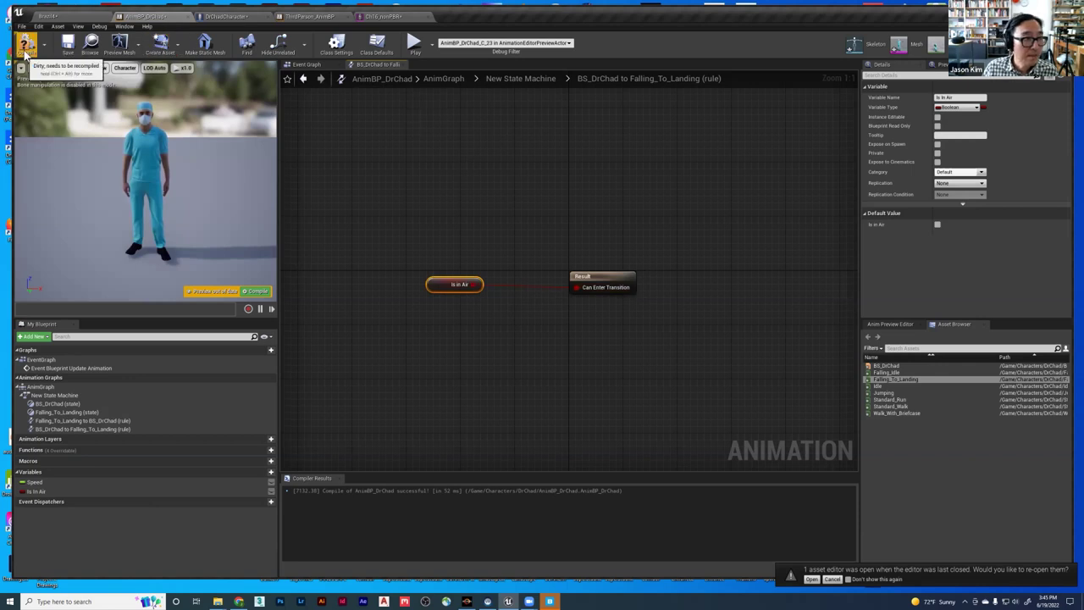
- Play the level to test DrChad's jump while running along the walkway toward the door, then stop the simulation
click(65, 19)
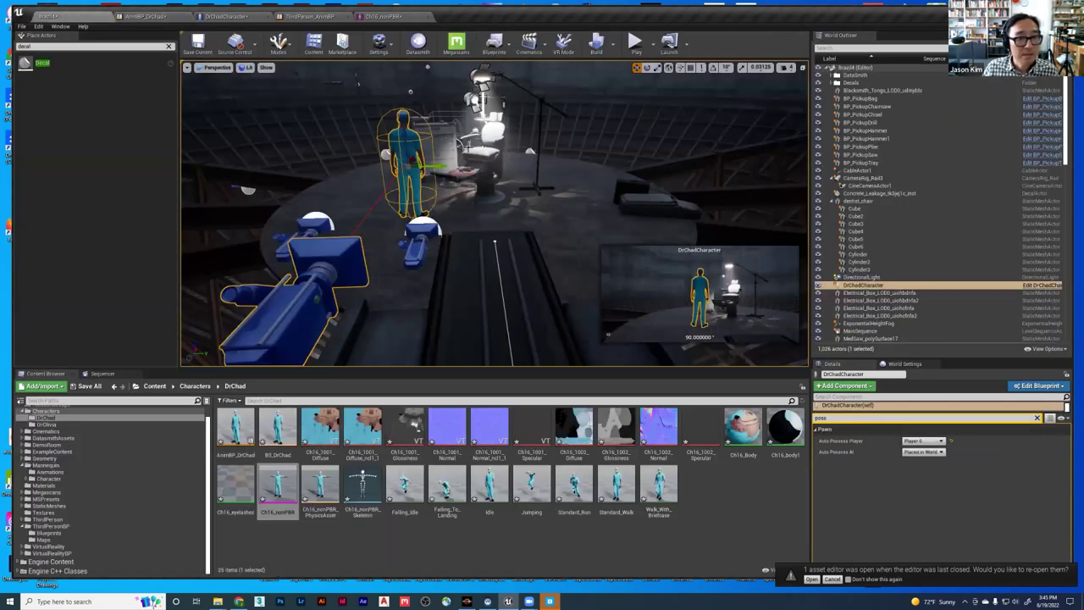
click(637, 49)
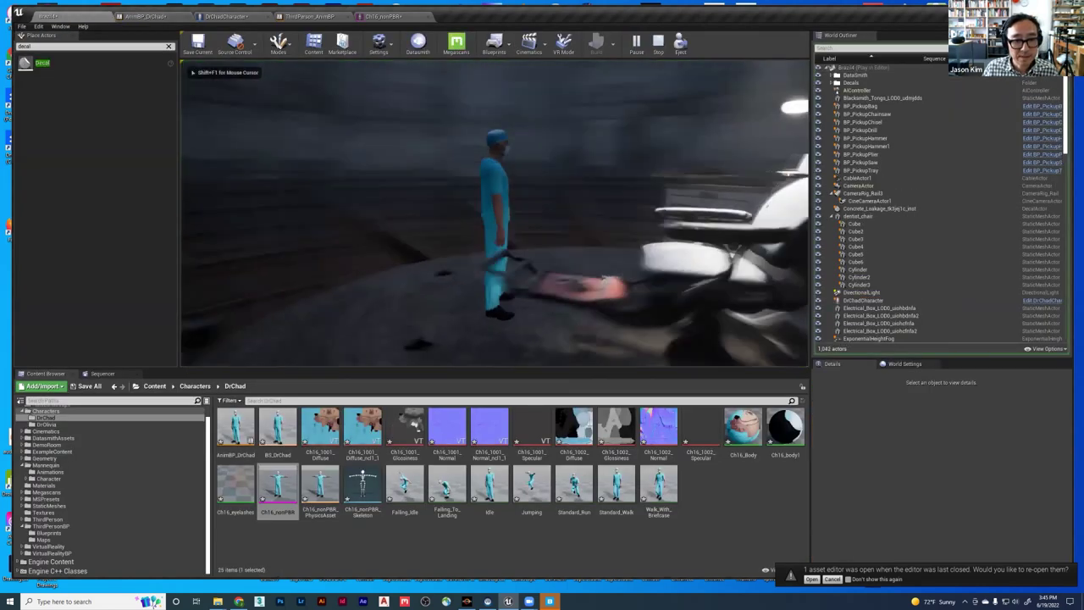
key(w)
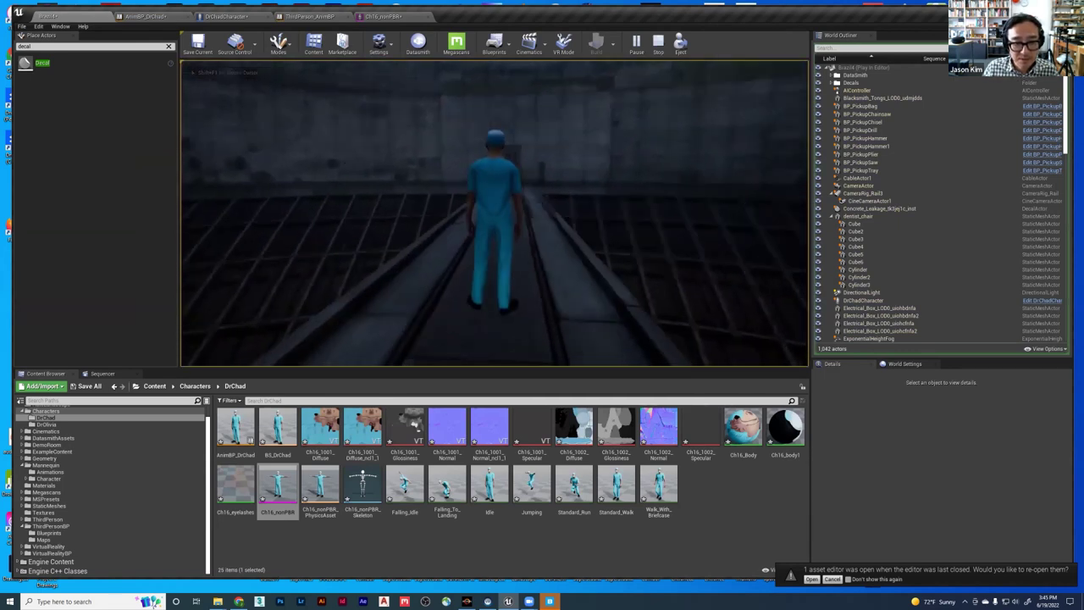
key(w)
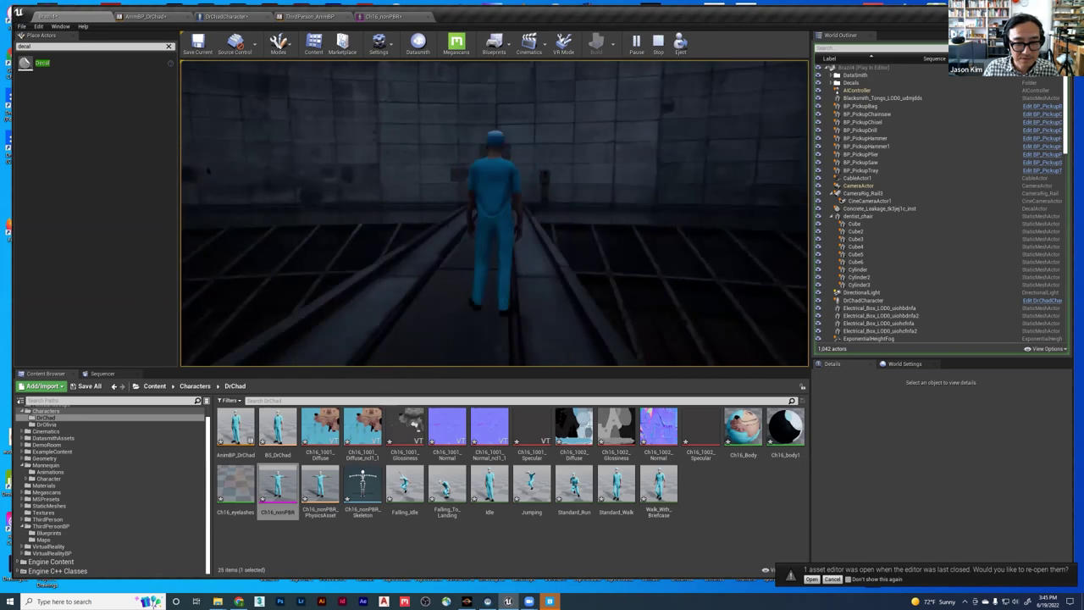
key(w)
key(space)
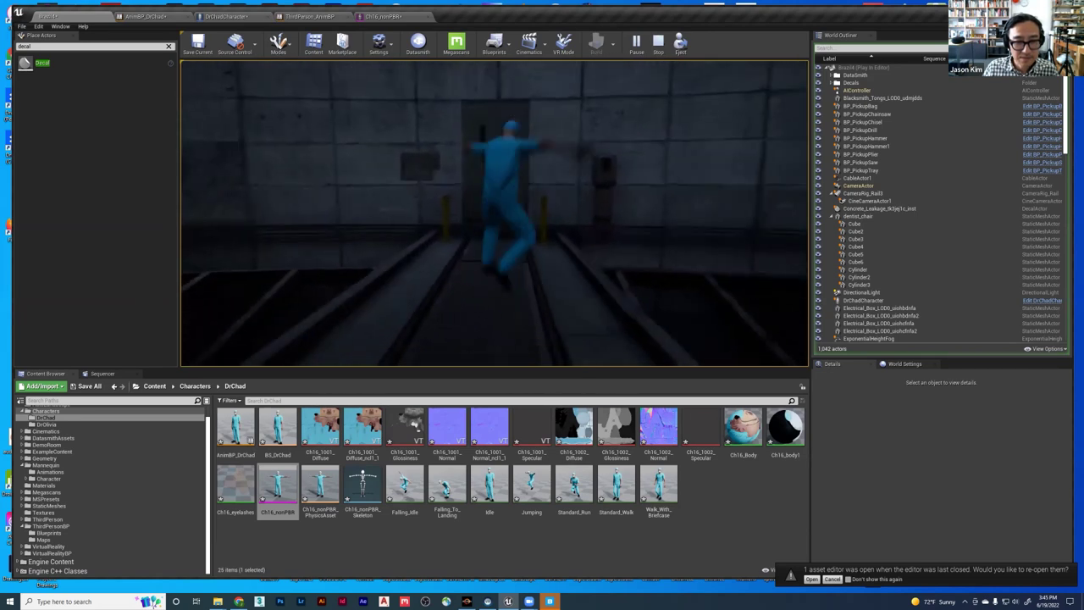
key(Escape)
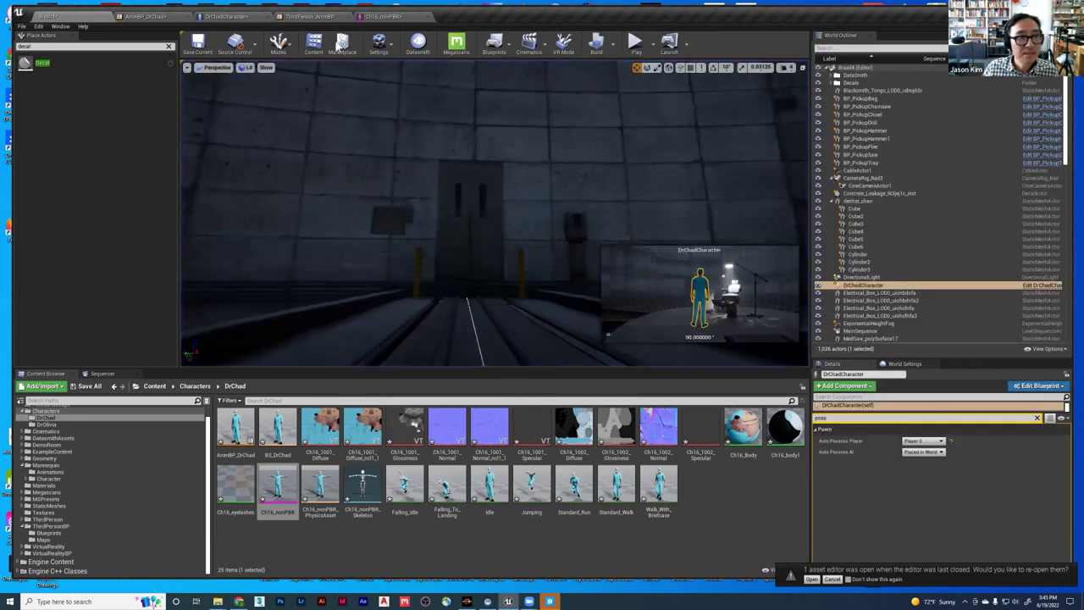
- In AnimBP_DrChad's state machine, add a Falling_Idle state with transitions from BS_DrChad to it and from it to Falling_To_Landing
click(301, 17)
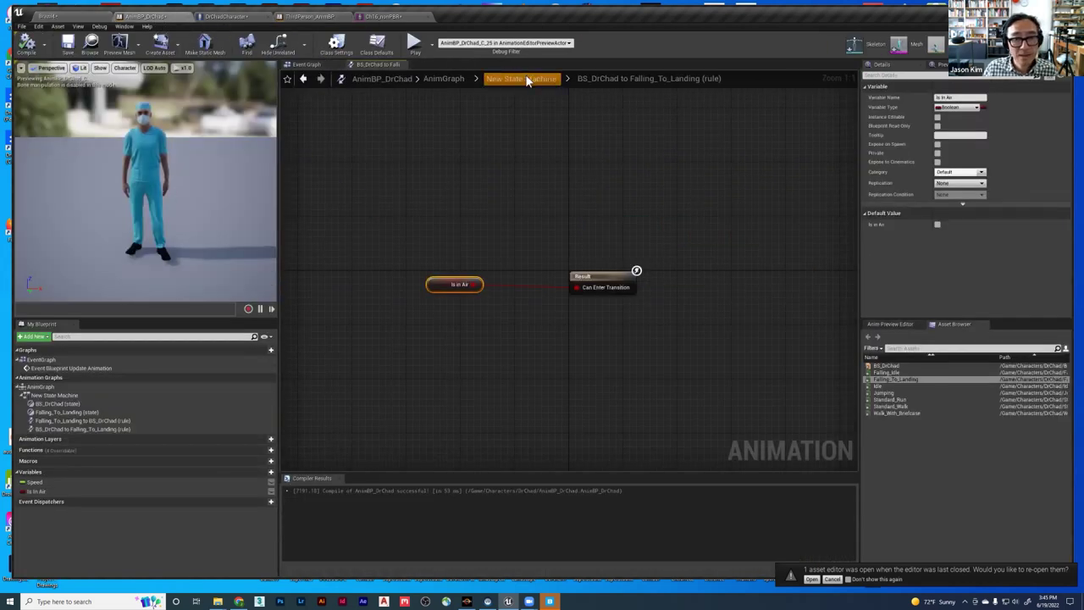
click(527, 80)
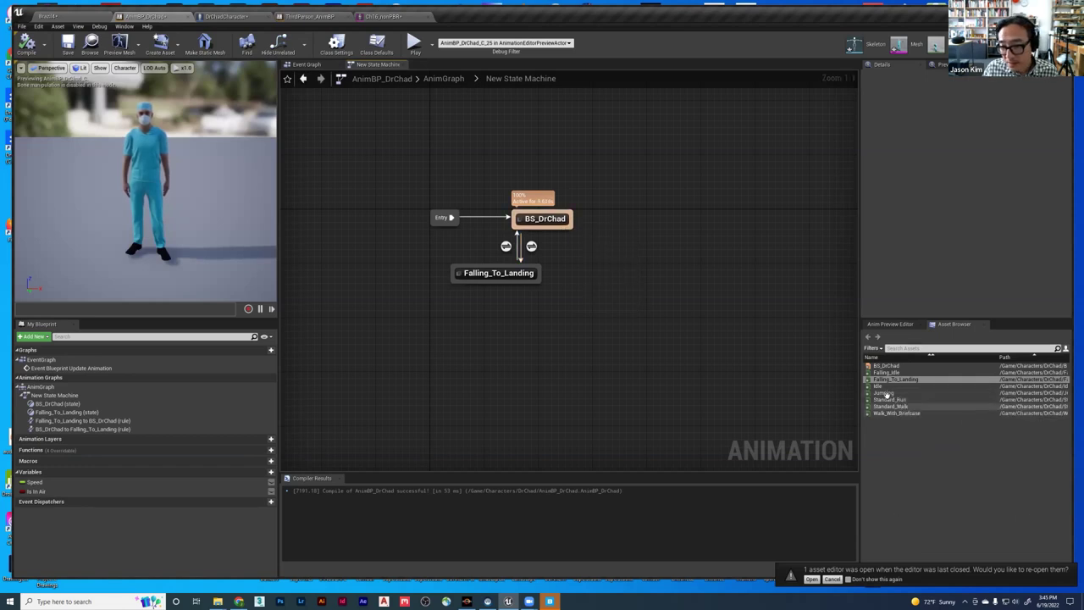
drag(887, 372, 647, 300)
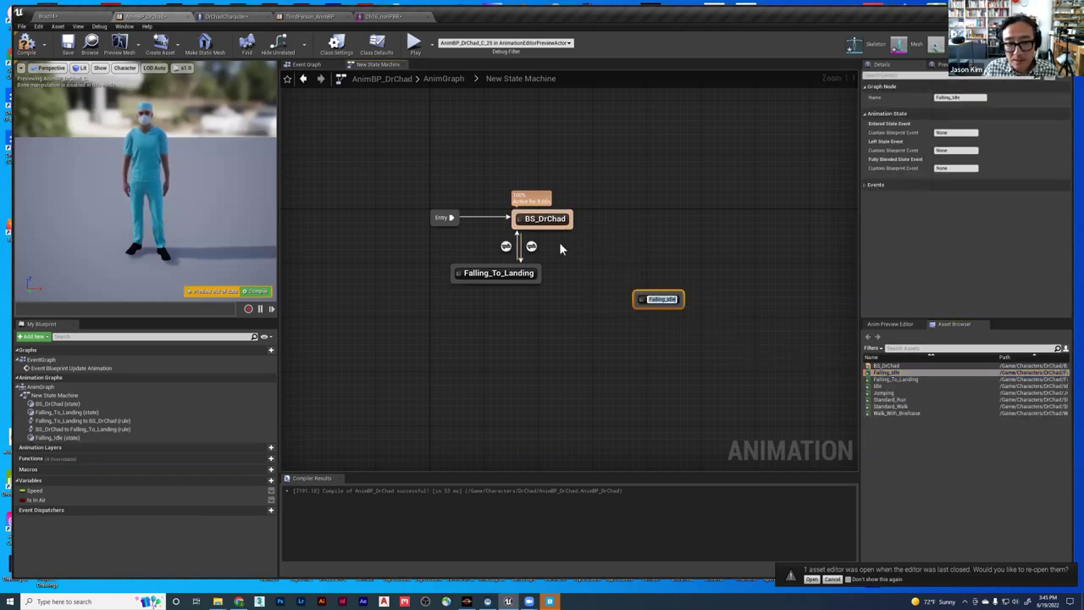
drag(567, 226, 546, 281)
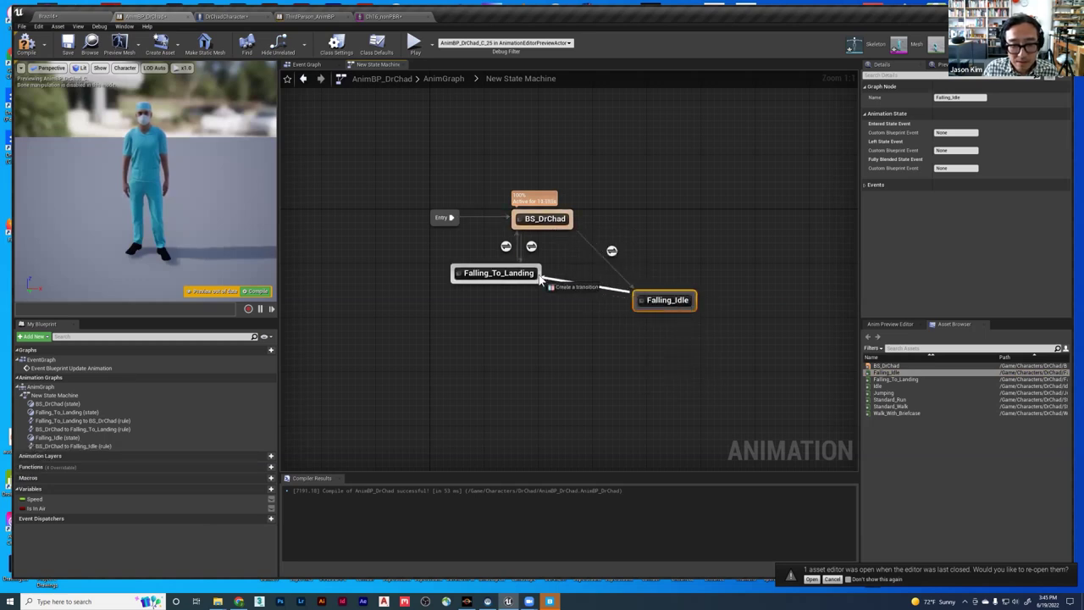
- Connect Is in Air to Can Enter Transition in the BS_DrChad to Falling_Idle rule and delete the direct BS_DrChad to Falling_To_Landing transition
click(611, 252)
double_click(611, 252)
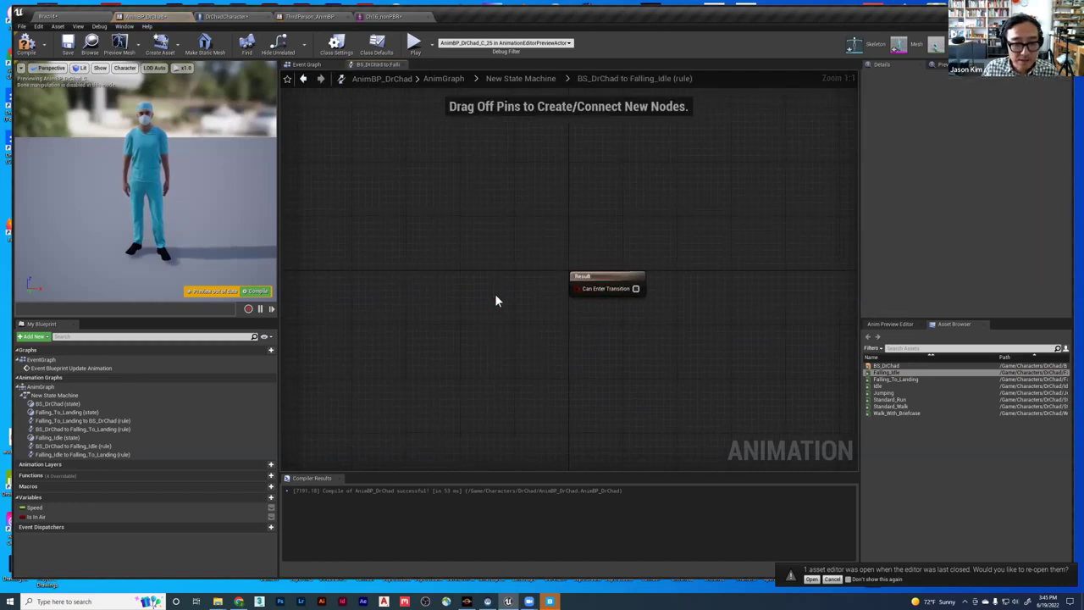
drag(36, 516, 470, 332)
click(471, 329)
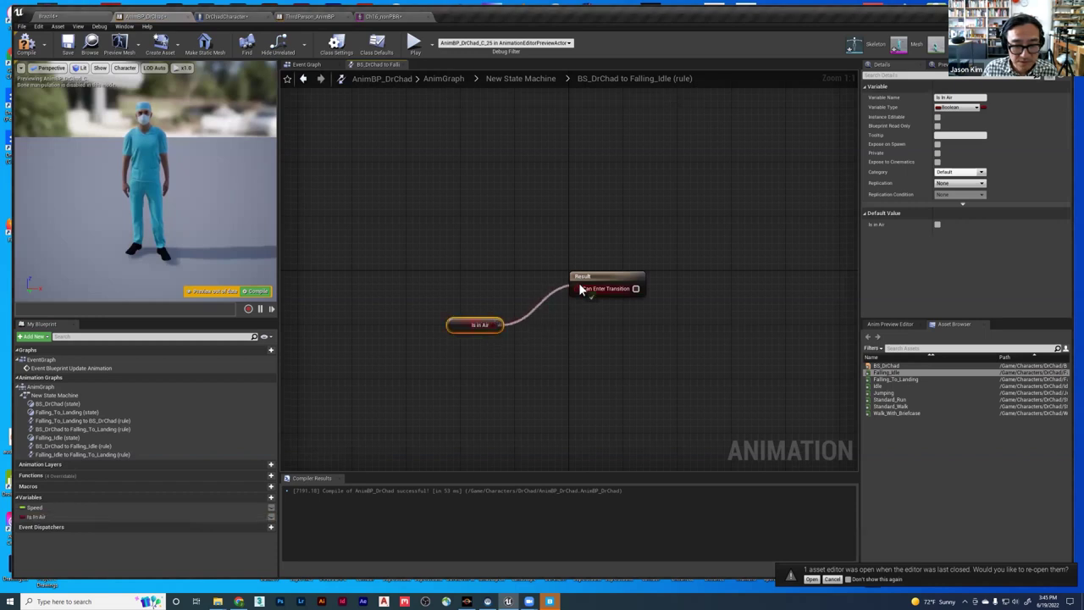
click(520, 78)
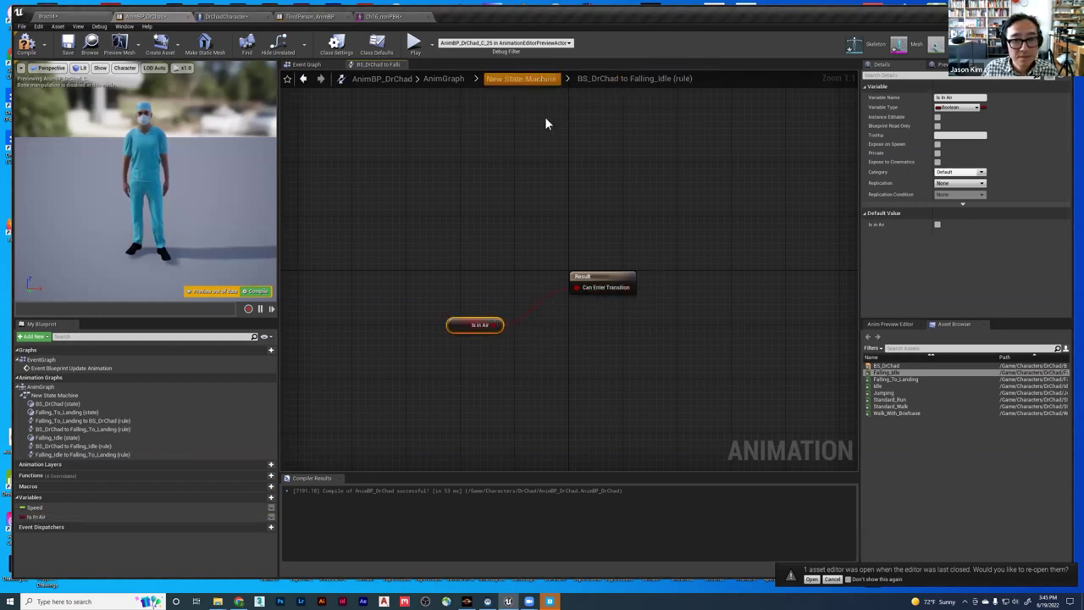
click(569, 267)
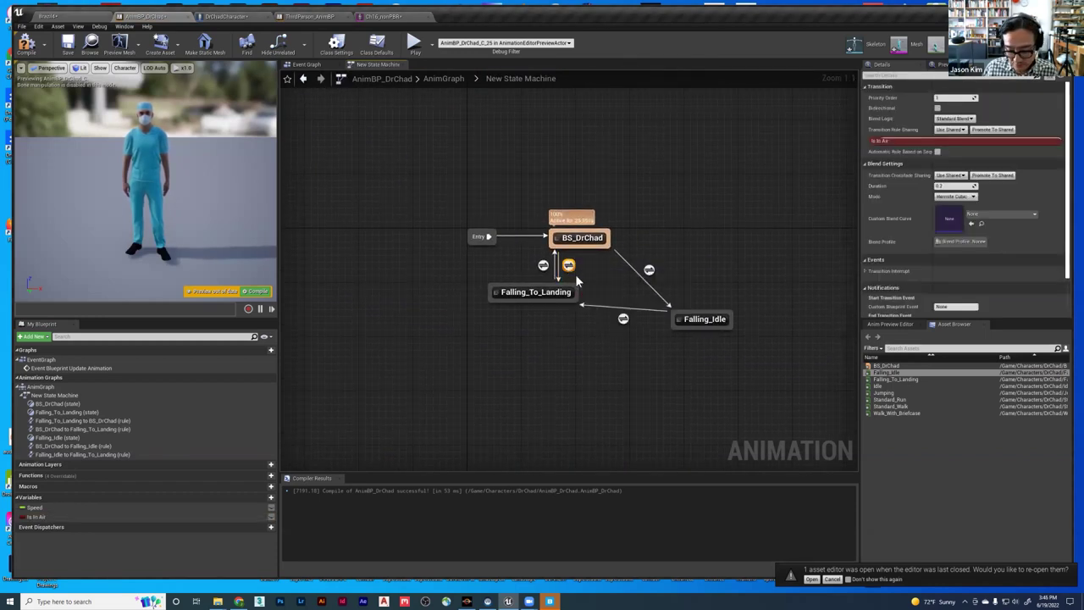
key(Delete)
- Open the Falling_Idle to Falling_To_Landing transition rule
click(624, 319)
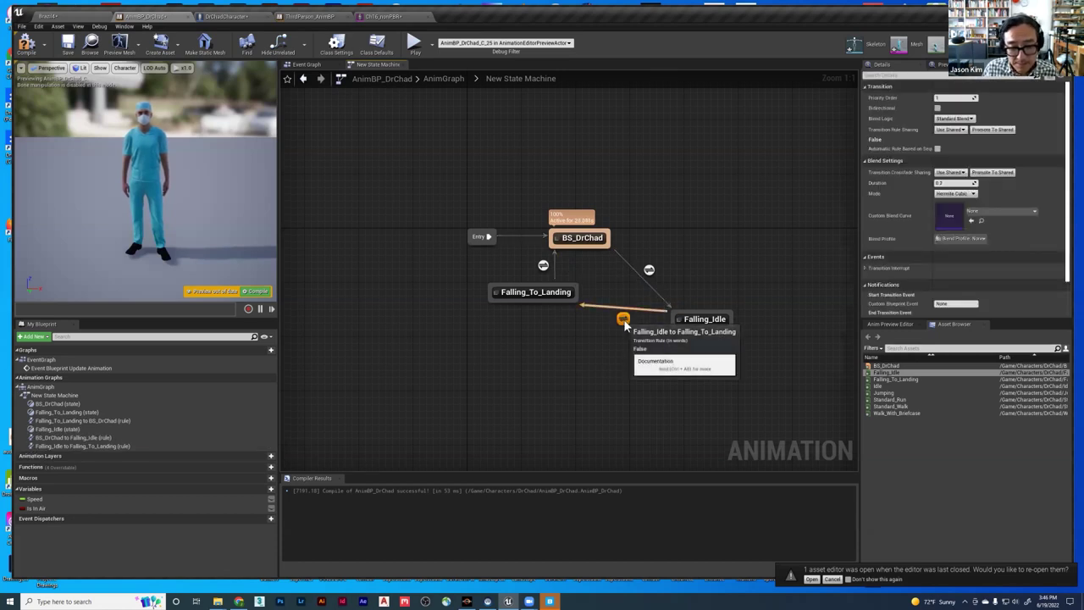
double_click(623, 319)
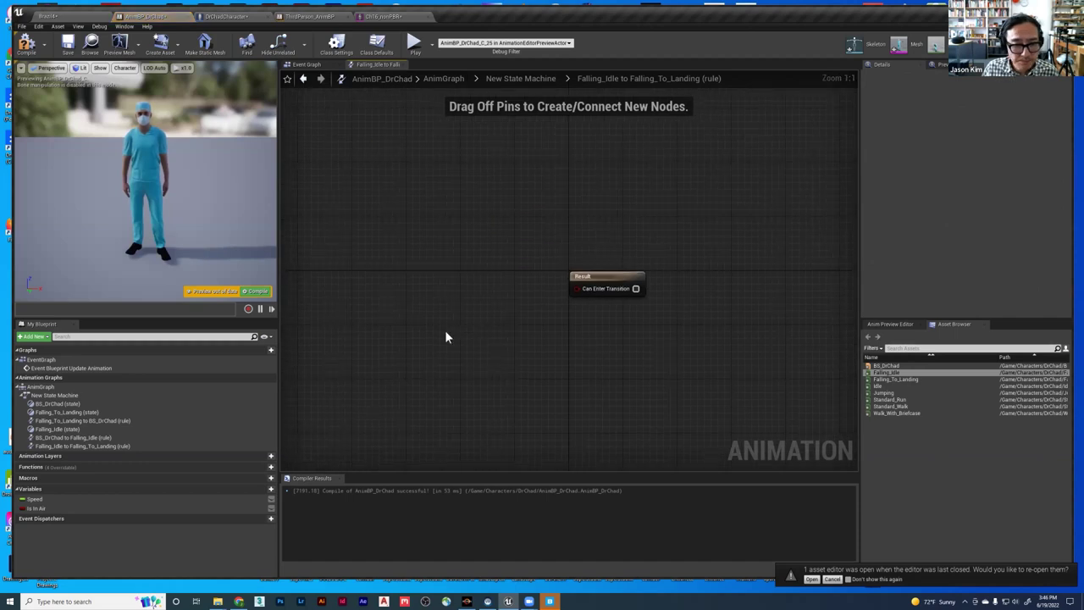
right_click(425, 291)
text(timera)
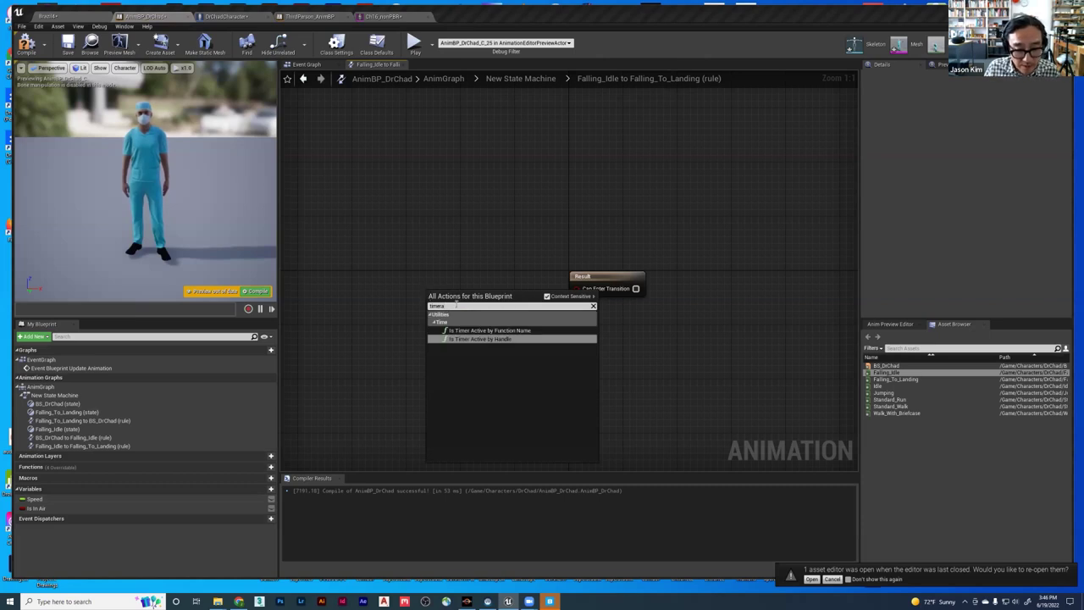
key(BackSpace)
text(e)
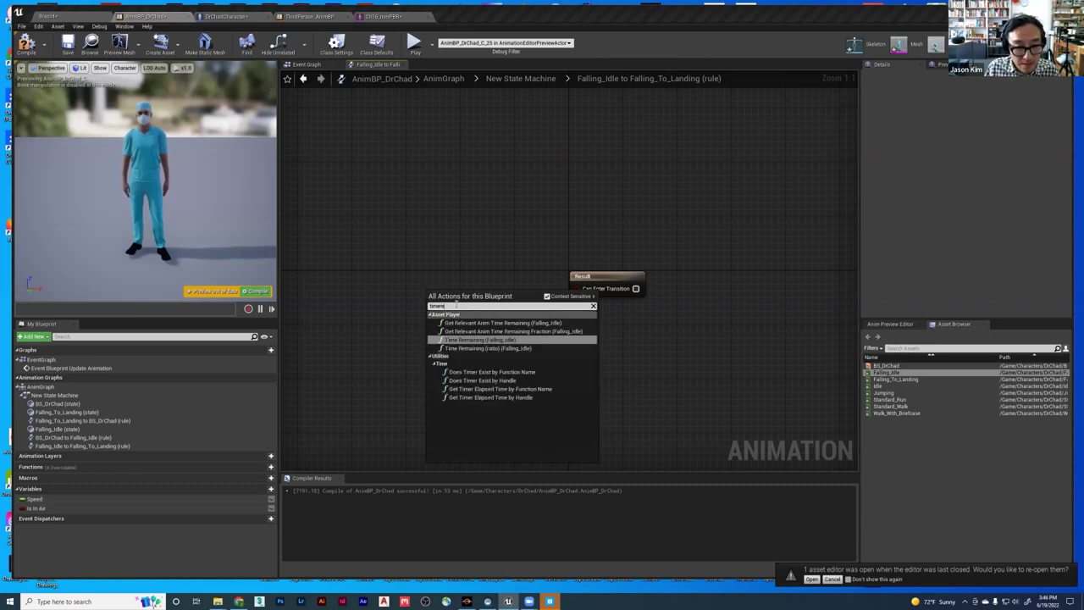
click(471, 339)
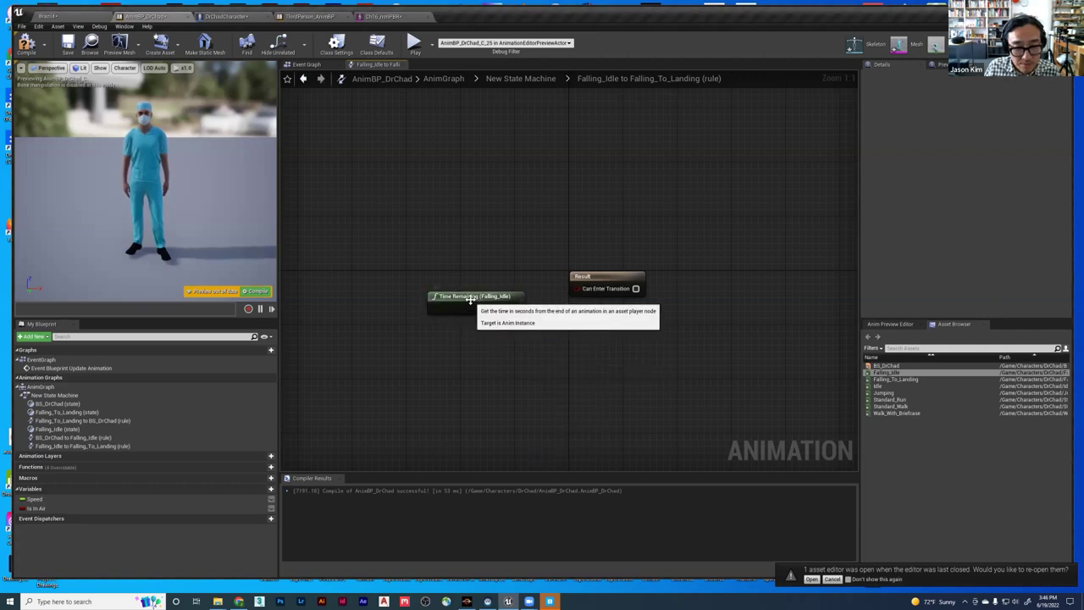
drag(471, 299, 448, 261)
key(Delete)
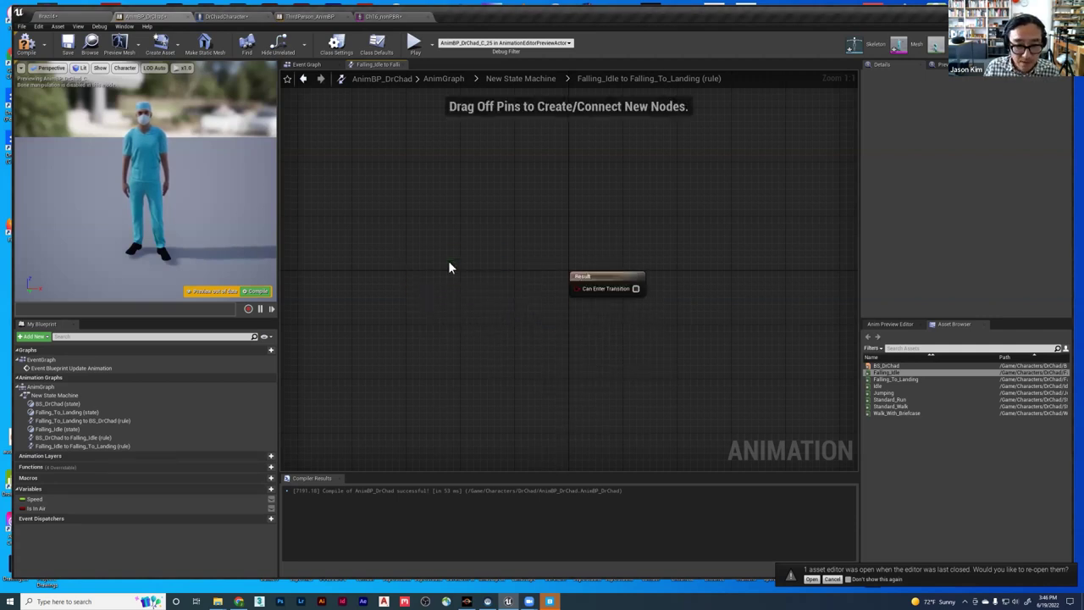
- Add a Time Remaining (ratio) node for Falling_Idle to the Falling_Idle to Falling_To_Landing rule
right_click(449, 266)
text(time)
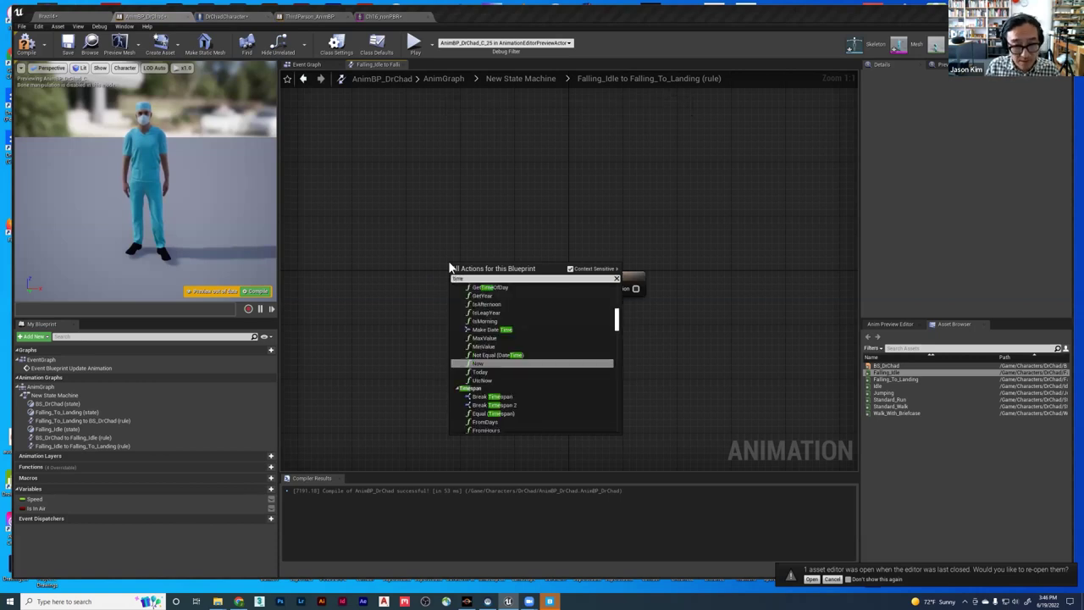
text(rem)
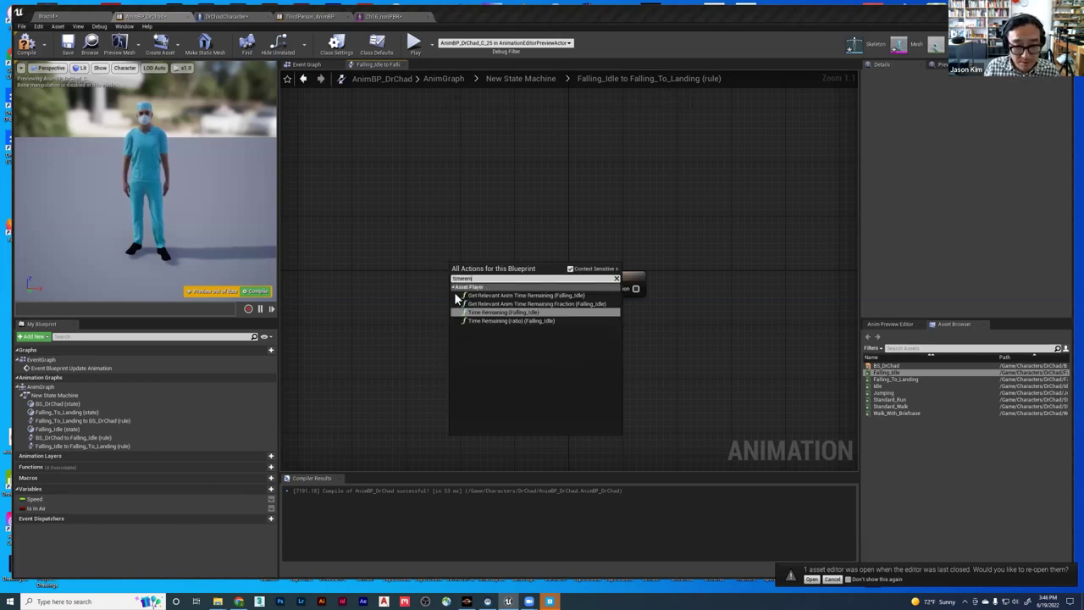
click(506, 320)
- Feed the remaining time ratio into a less-than 0.8 float comparison, connect it to Can Enter Transition and compile
drag(491, 275, 495, 304)
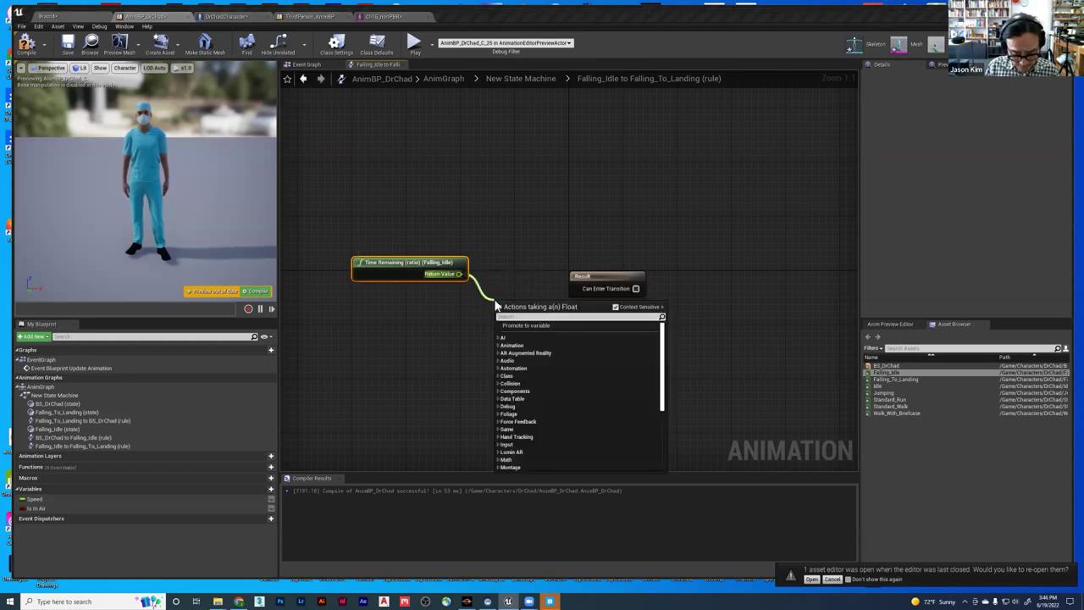
text(<)
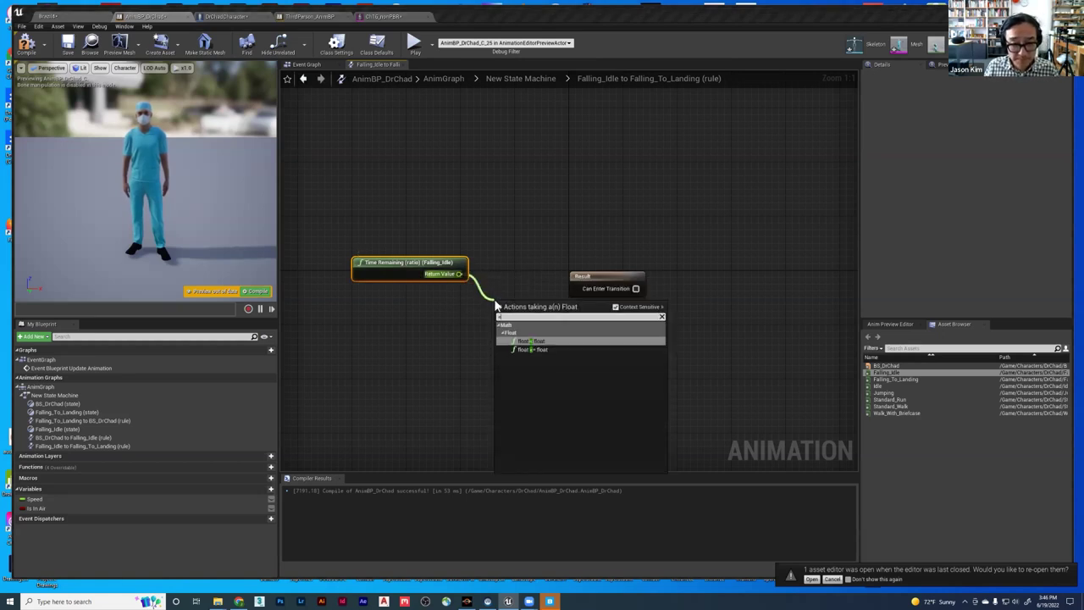
click(526, 341)
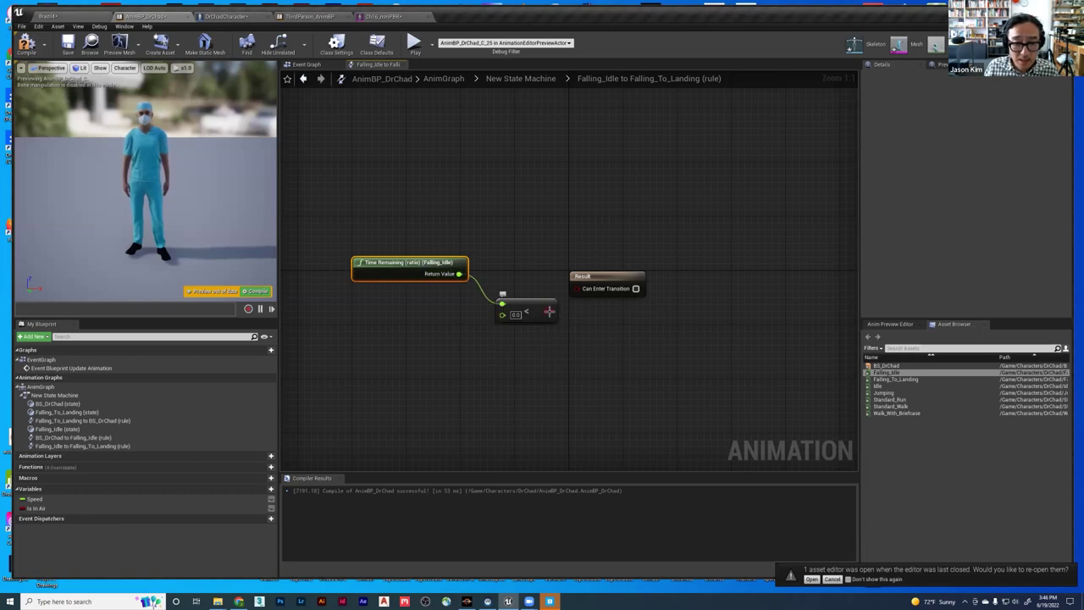
click(515, 314)
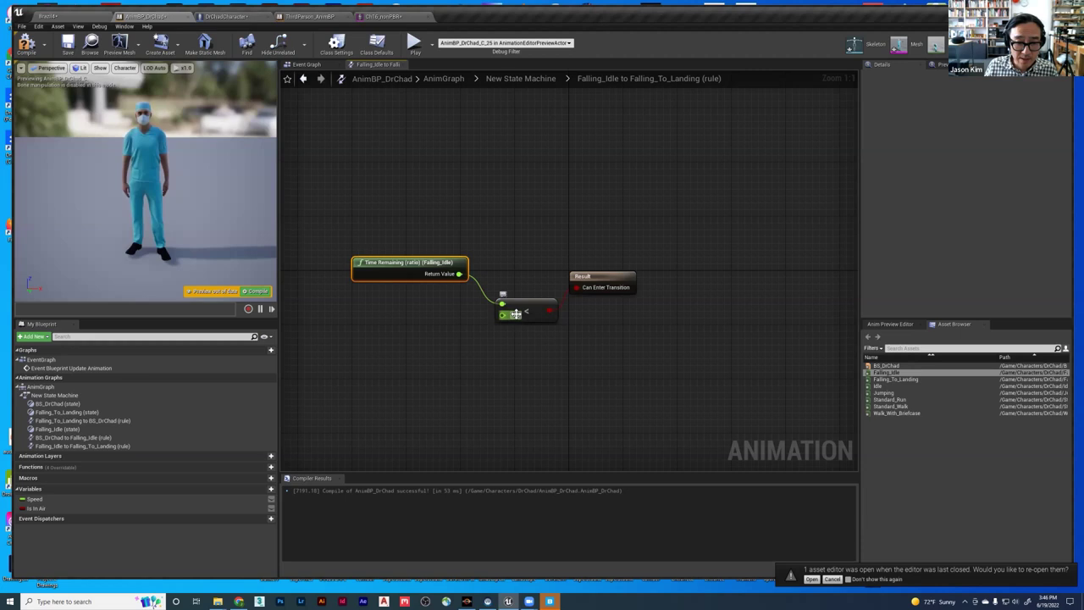
click(22, 53)
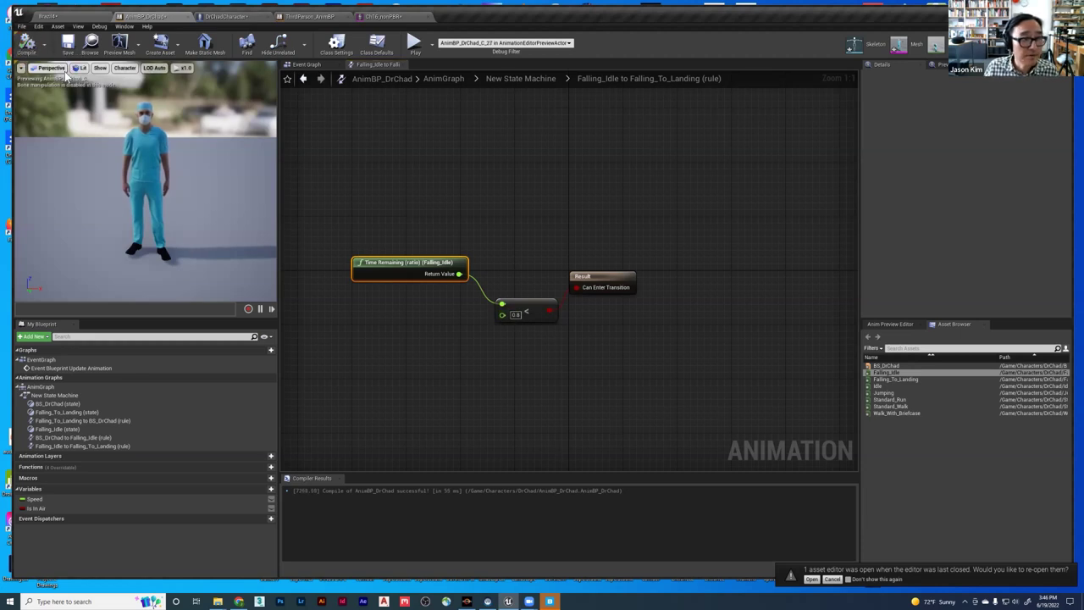
- Play the level and make DrChad jump repeatedly, standing and running along the walkway, to check the falling and landing animations, then stop
click(50, 17)
click(634, 41)
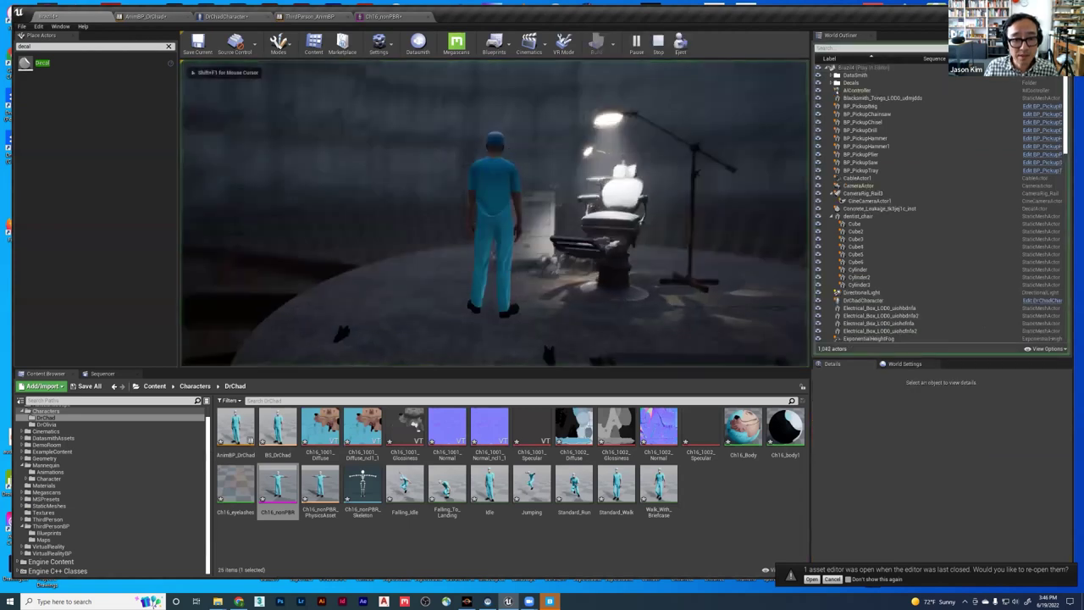
key(w)
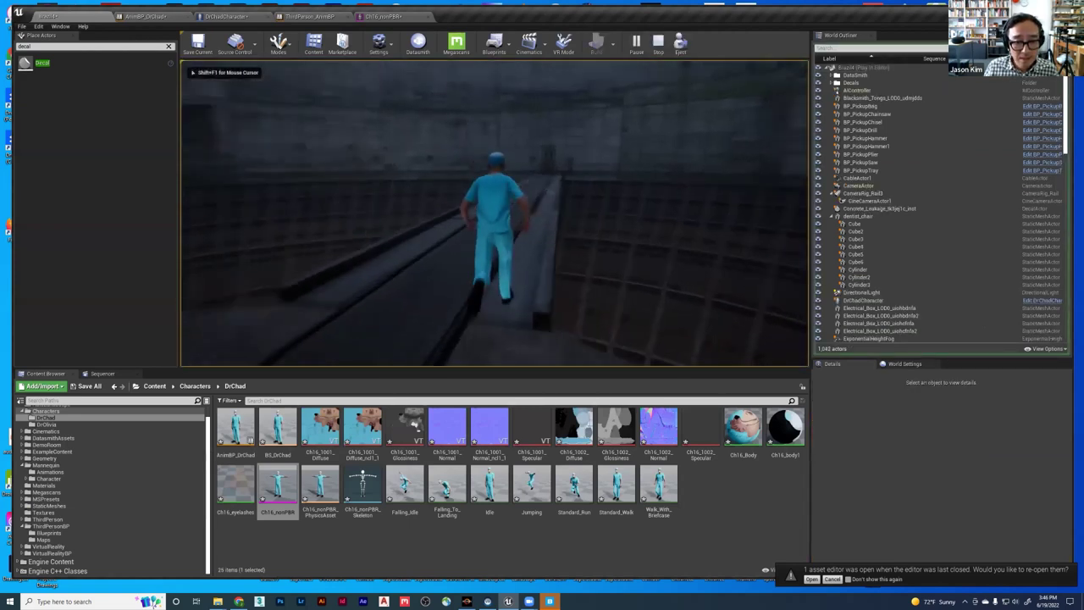
key(space)
key(space)
key(w)
key(space)
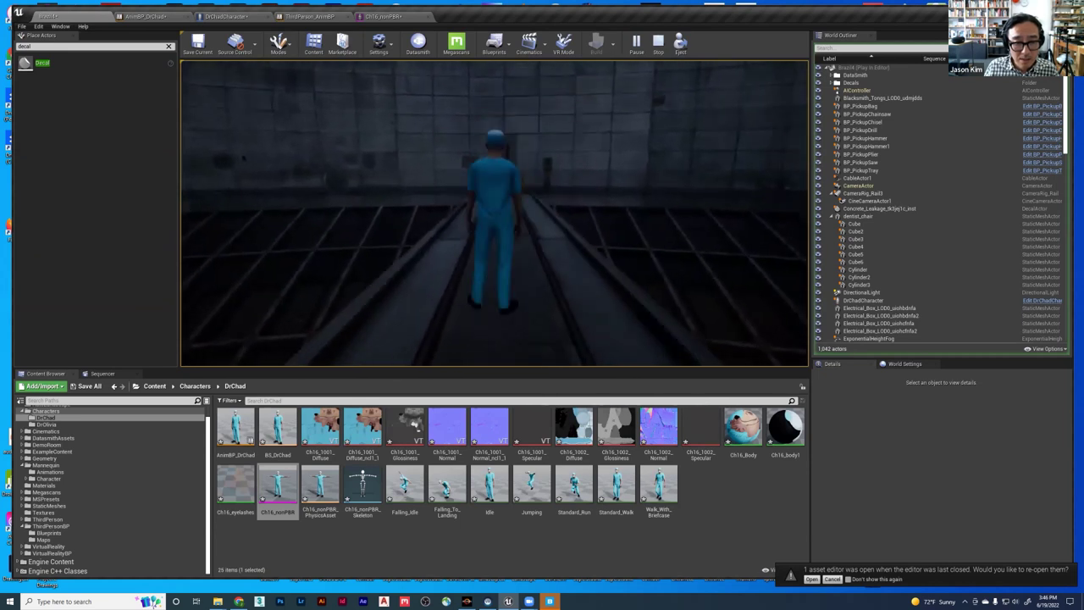
key(space)
key(w)
key(space)
key(w)
key(space)
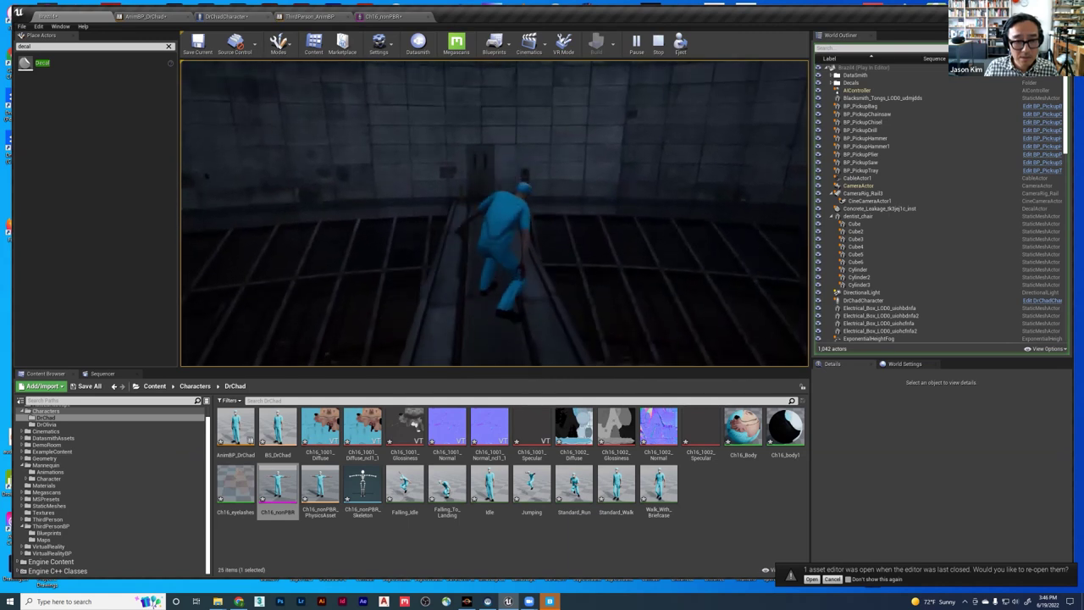
key(Escape)
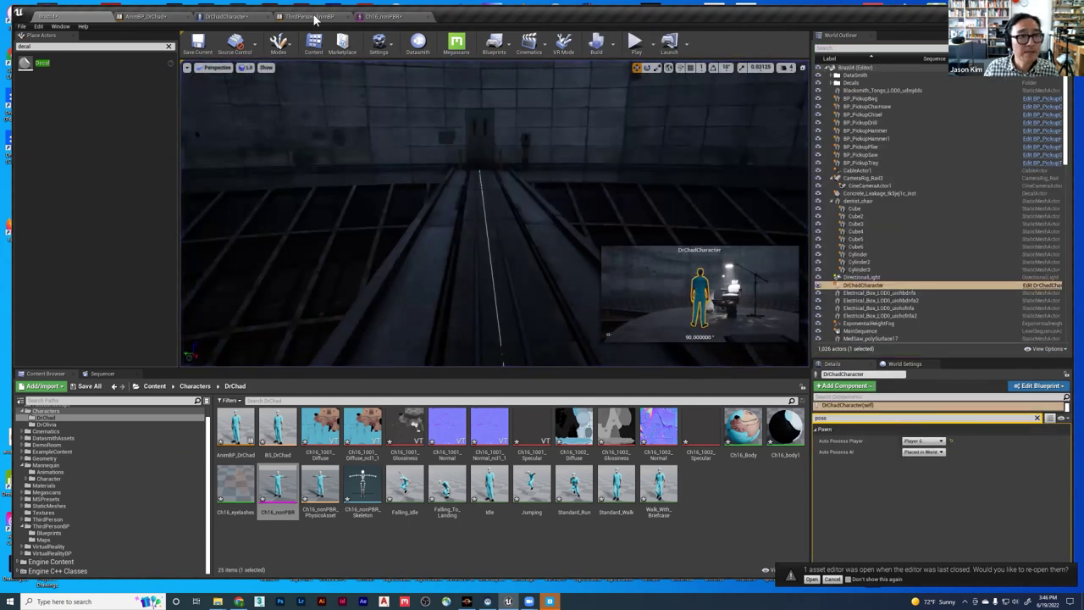
- Switch back to AnimBP_DrChad and set the less-than threshold in the Falling_Idle to Falling_To_Landing rule to 0.1, then compile
click(313, 17)
click(186, 17)
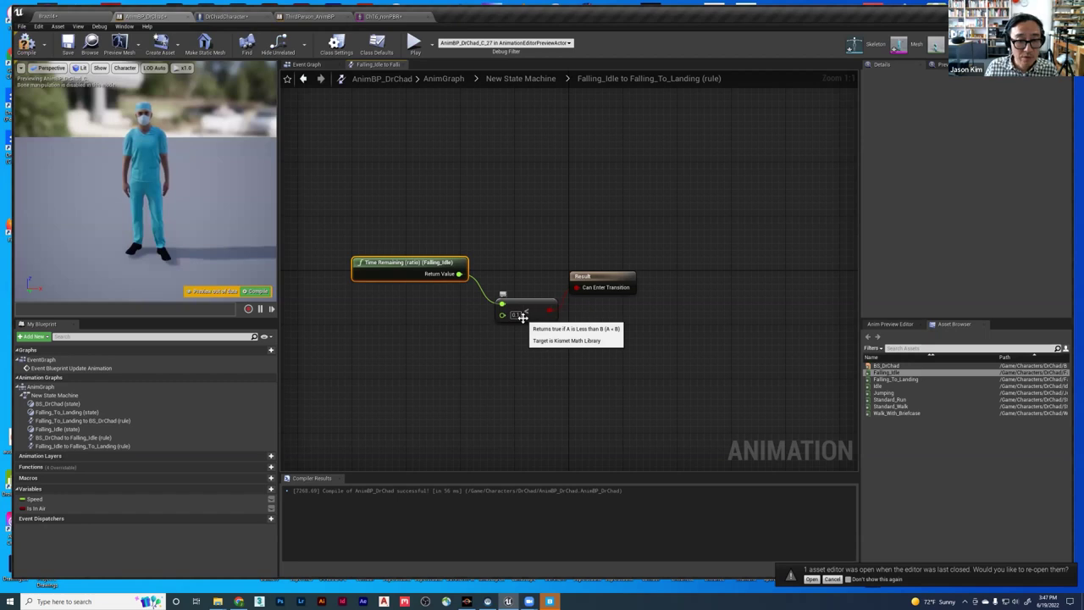
- Play the level and make DrChad jump while running around the dentist chair platform and the walkway to check the landing timing, then stop
click(46, 16)
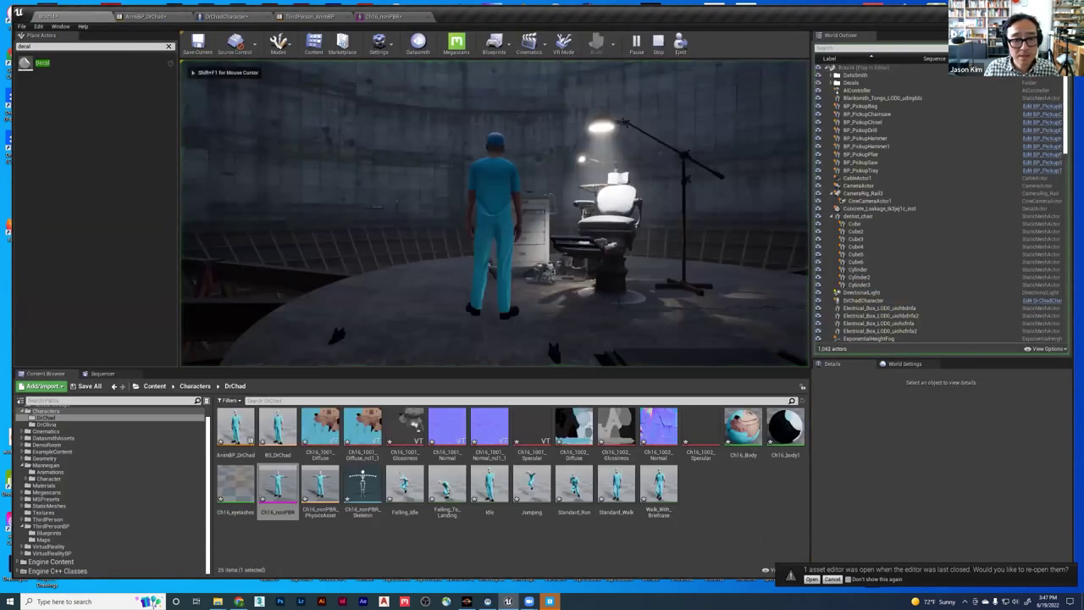
key(a)
key(space)
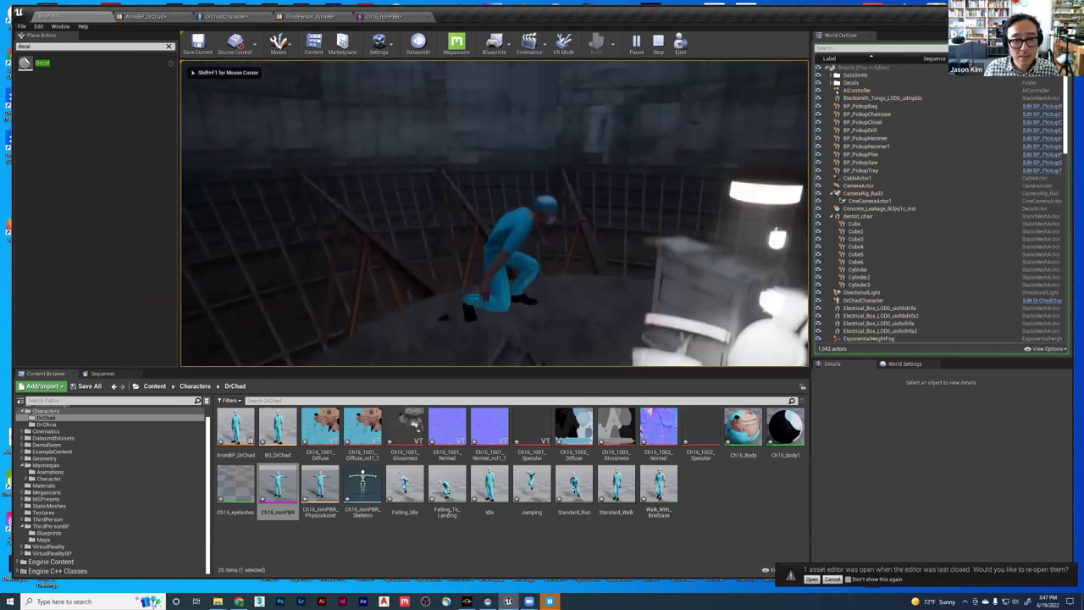
key(w)
key(space)
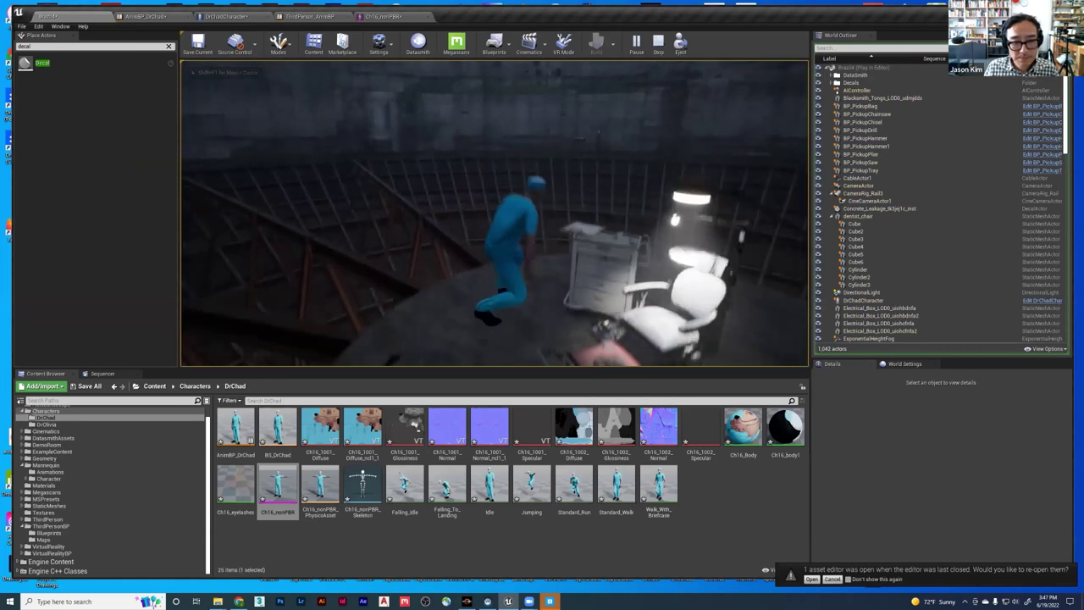
key(w)
key(space)
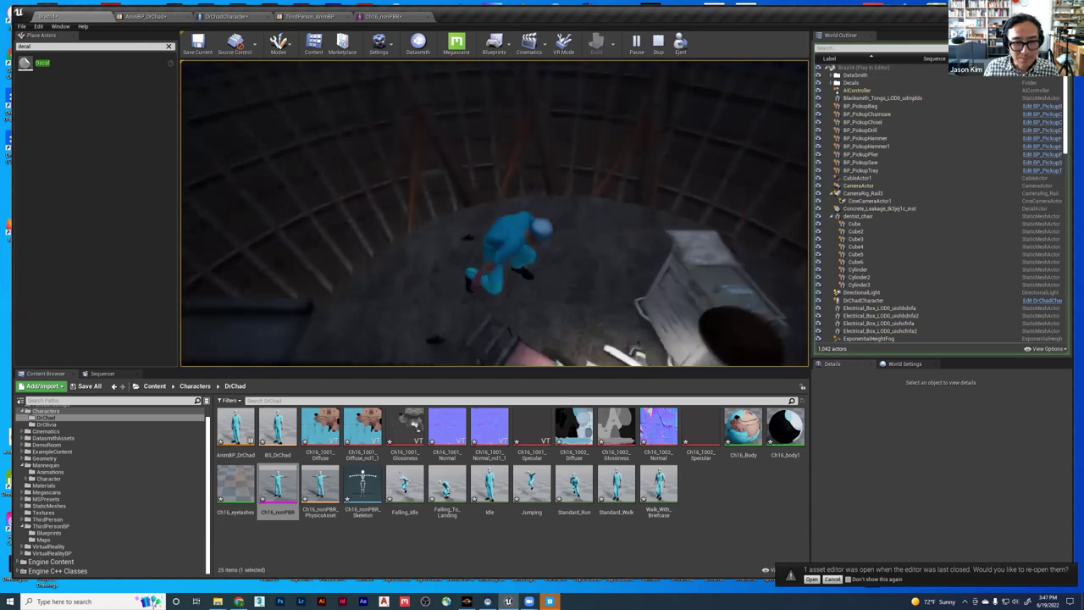
key(w)
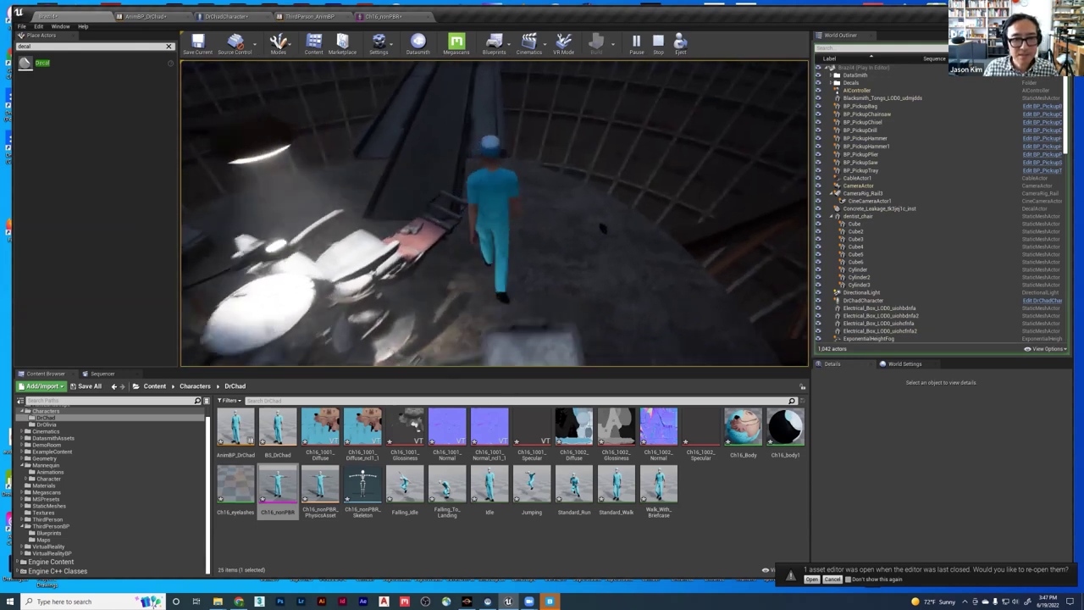
key(w)
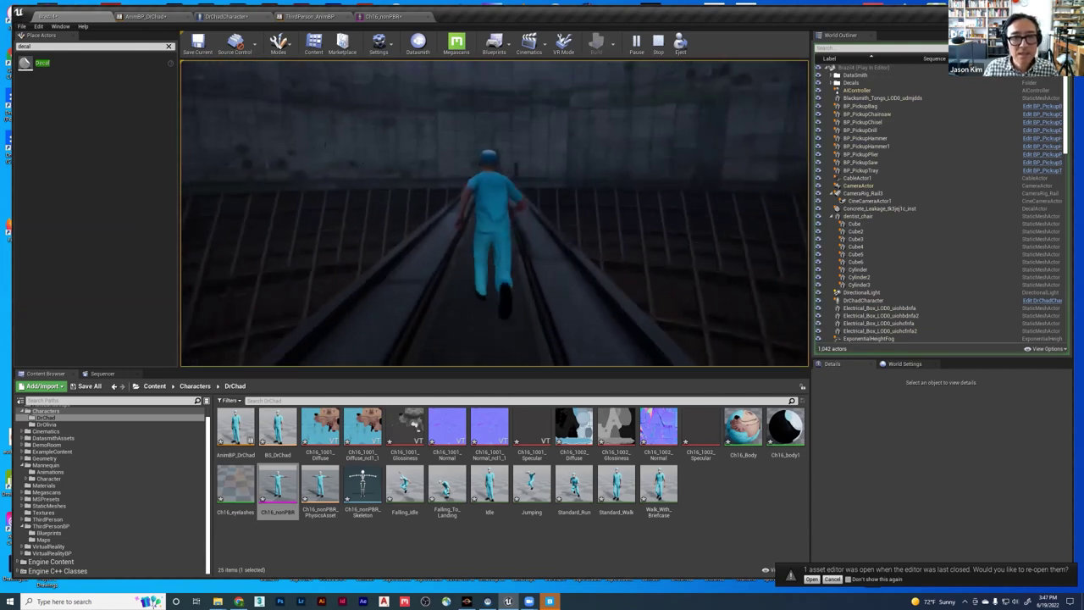
key(space)
key(w)
key(space)
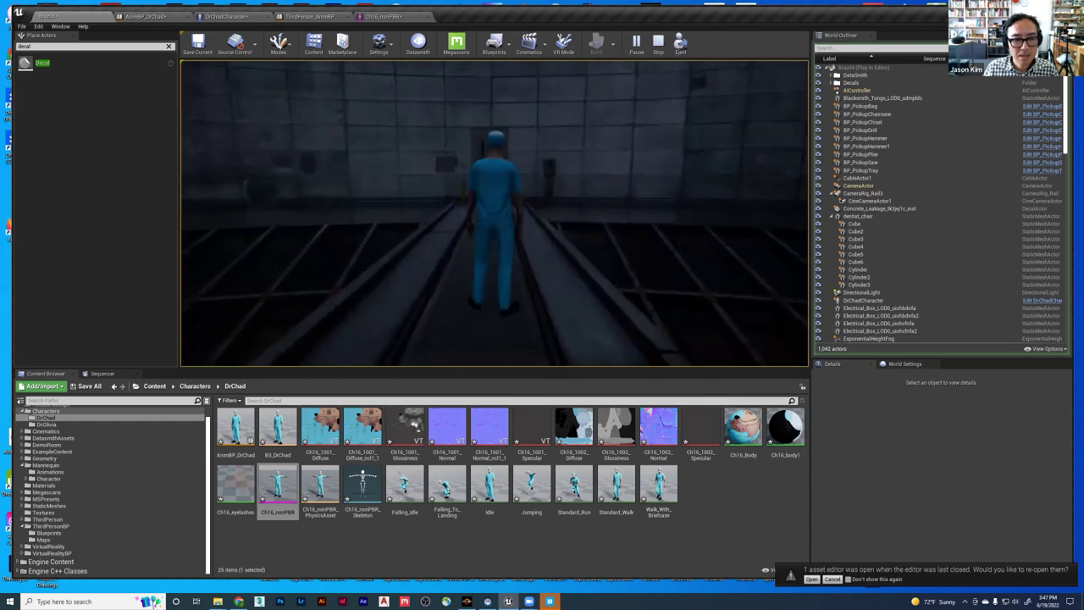
key(w)
key(space)
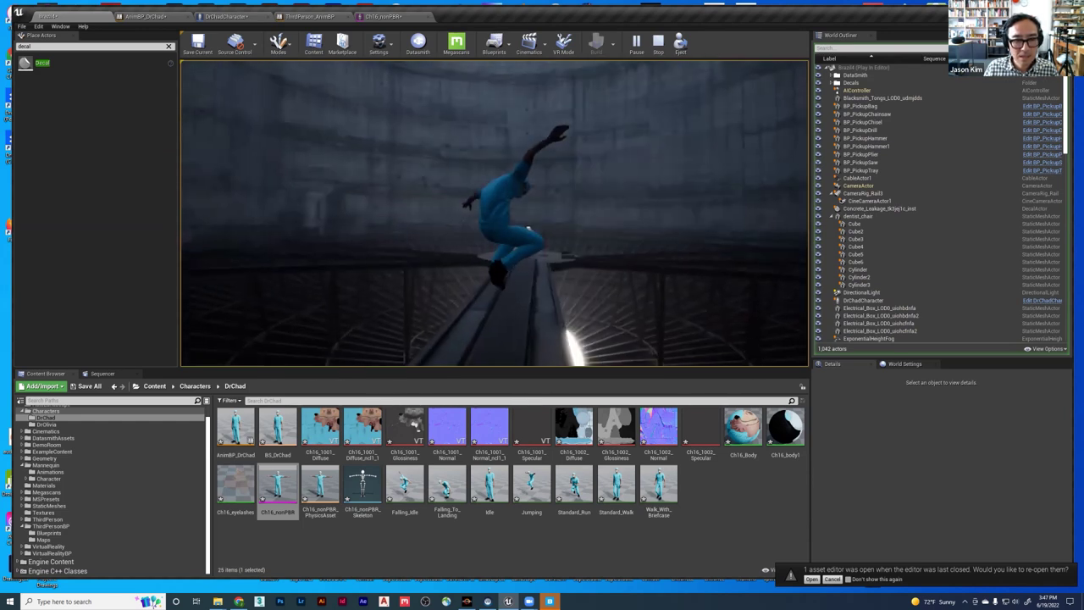
key(w)
key(space)
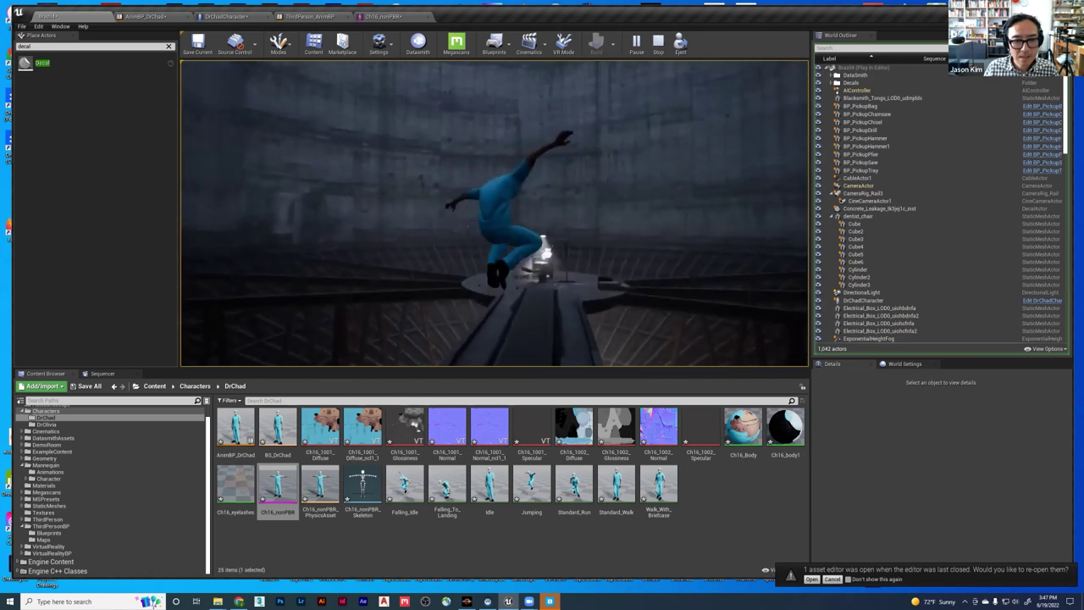
key(w)
key(space)
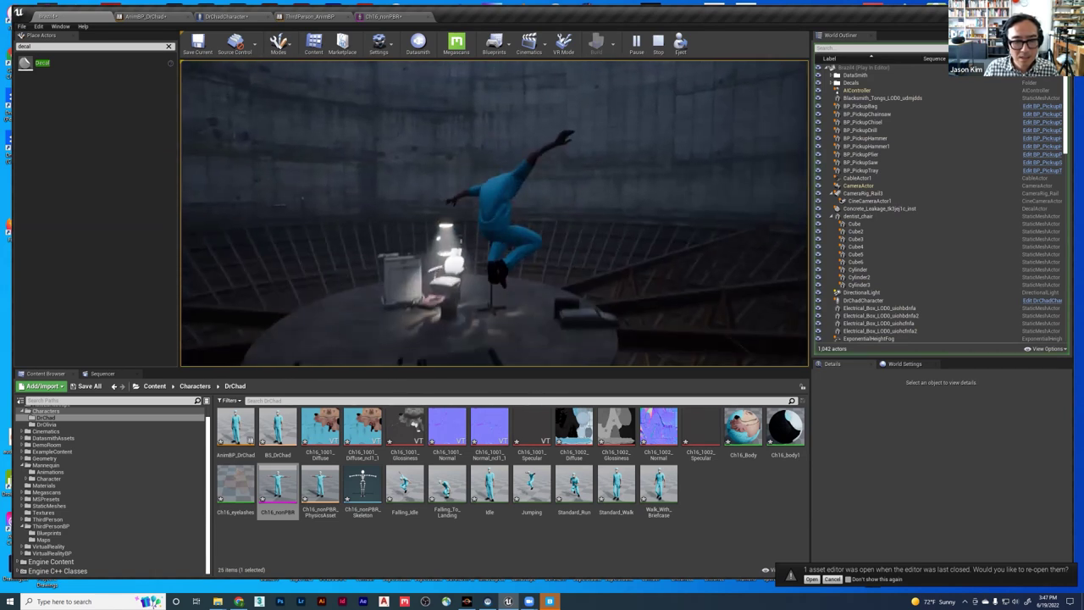
key(w)
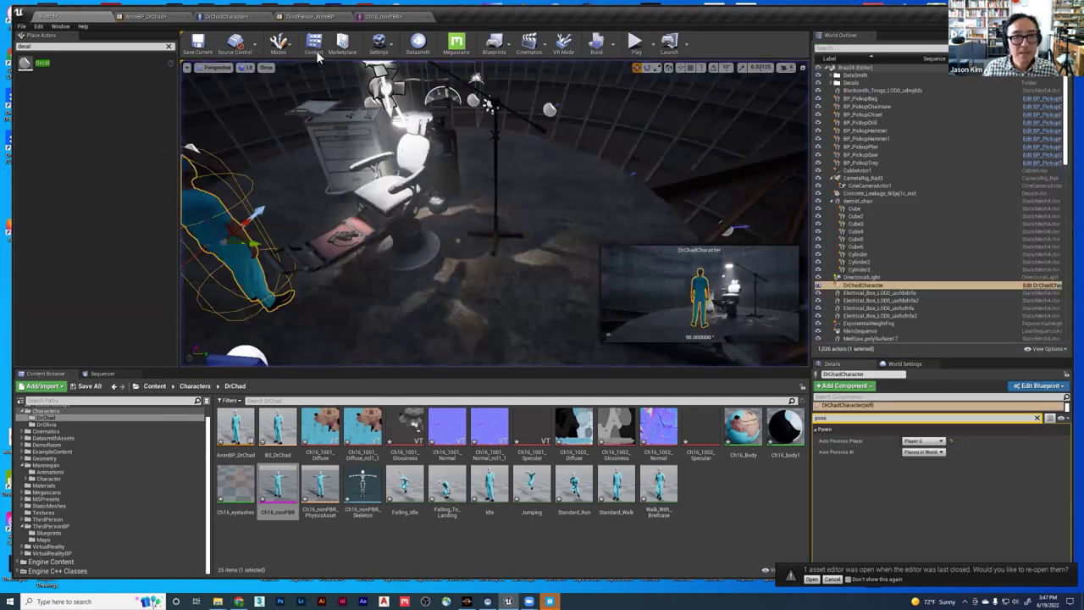
- In AnimBP_DrChad's New State Machine, move Falling_To_Landing and Falling_Idle lower and add a Jumping state from the Jumping animation beside BS_DrChad
click(312, 16)
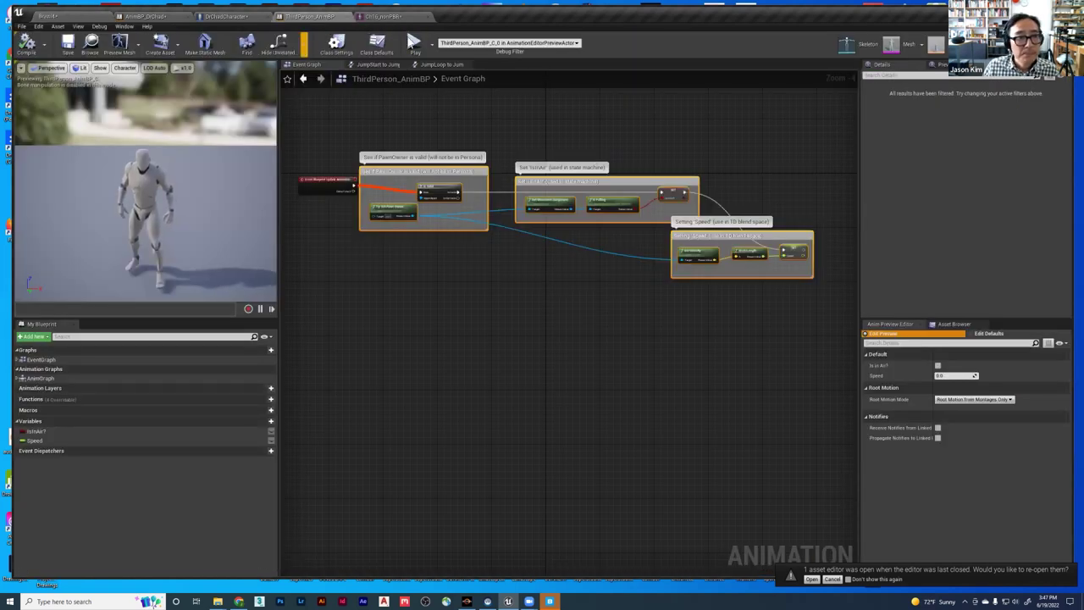
click(145, 17)
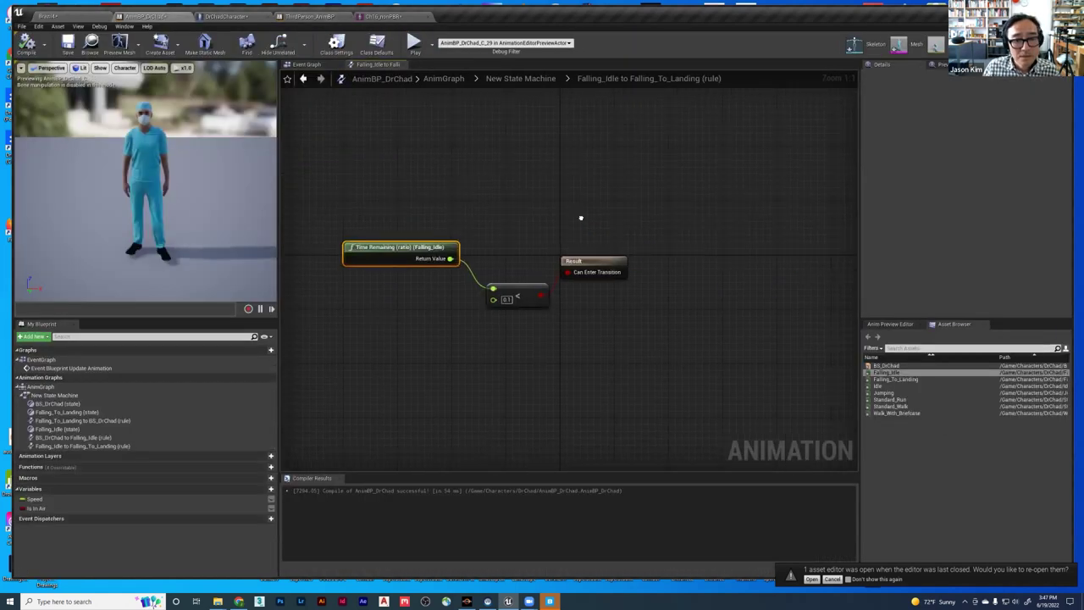
click(520, 78)
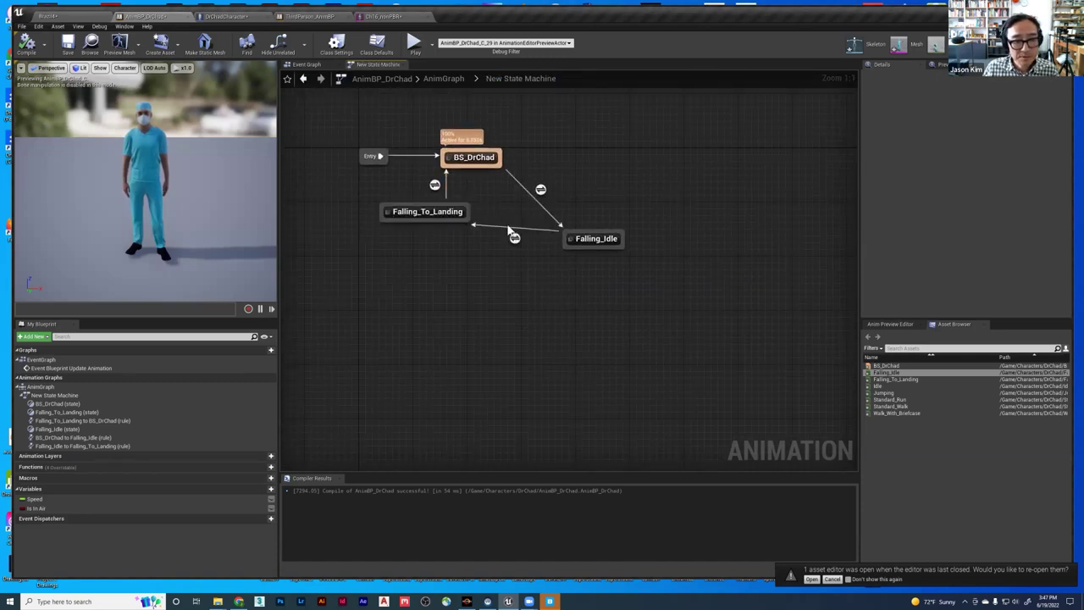
drag(441, 215, 421, 254)
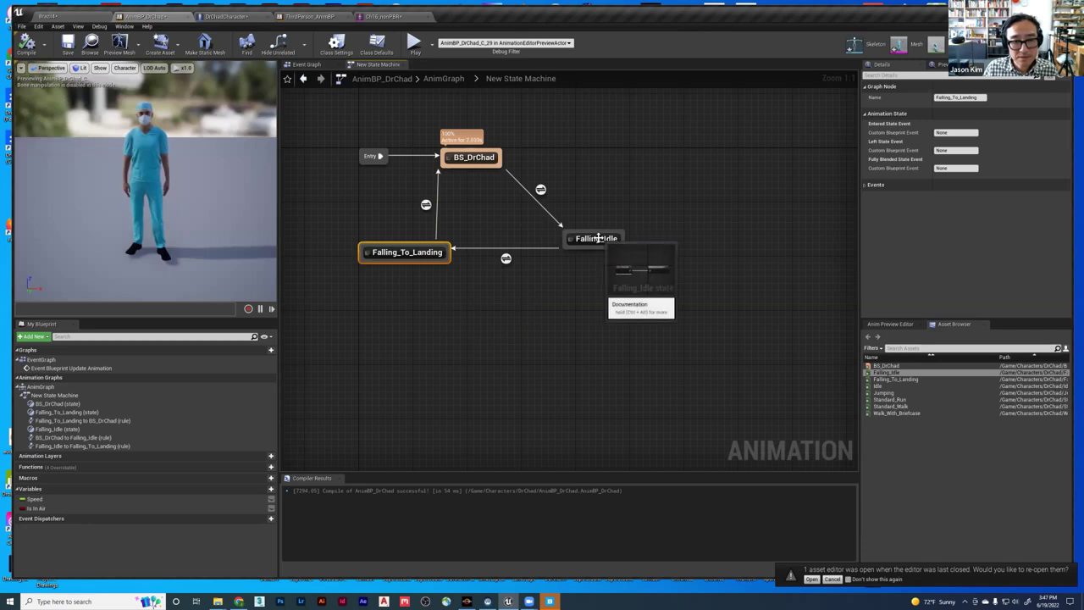
drag(598, 238, 559, 292)
drag(883, 392, 591, 228)
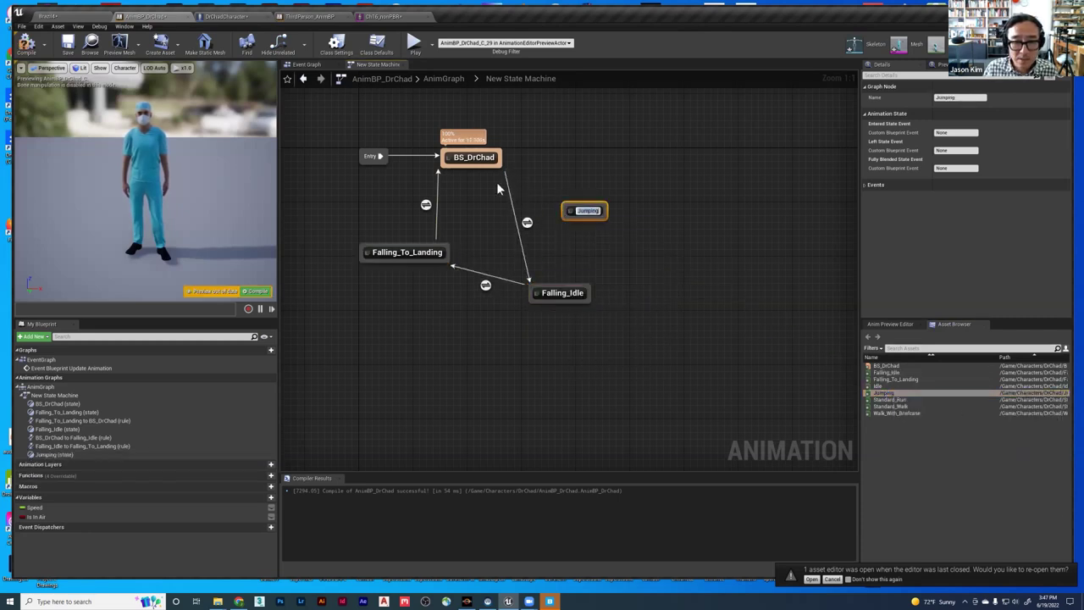
- Create a BS_DrChad to Jumping transition and connect the Is in Air variable to its rule's Can Enter Transition
drag(504, 167, 519, 176)
drag(568, 209, 568, 210)
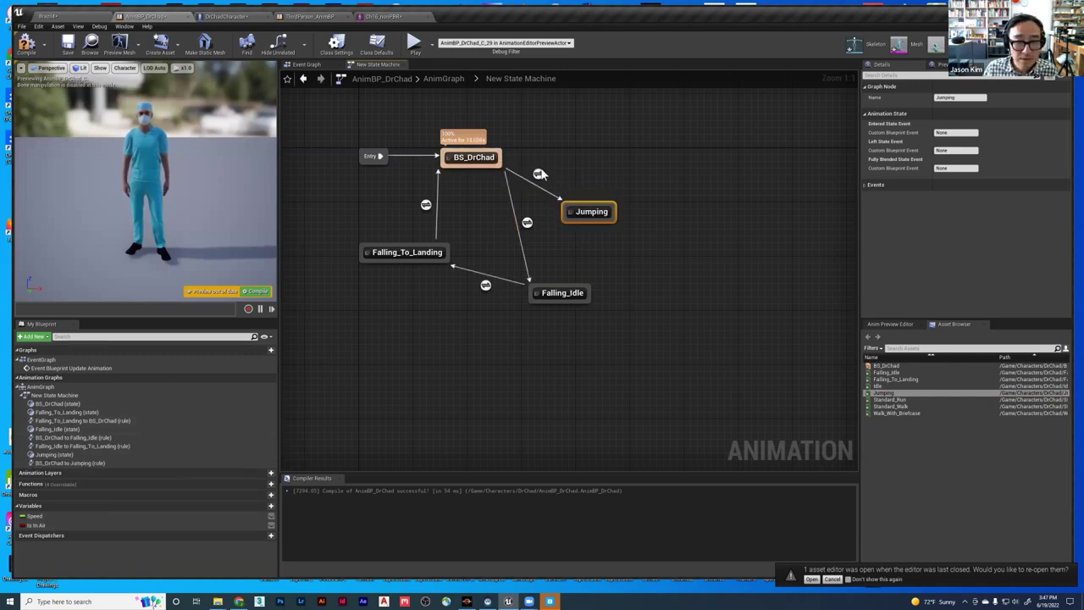
click(538, 175)
double_click(537, 174)
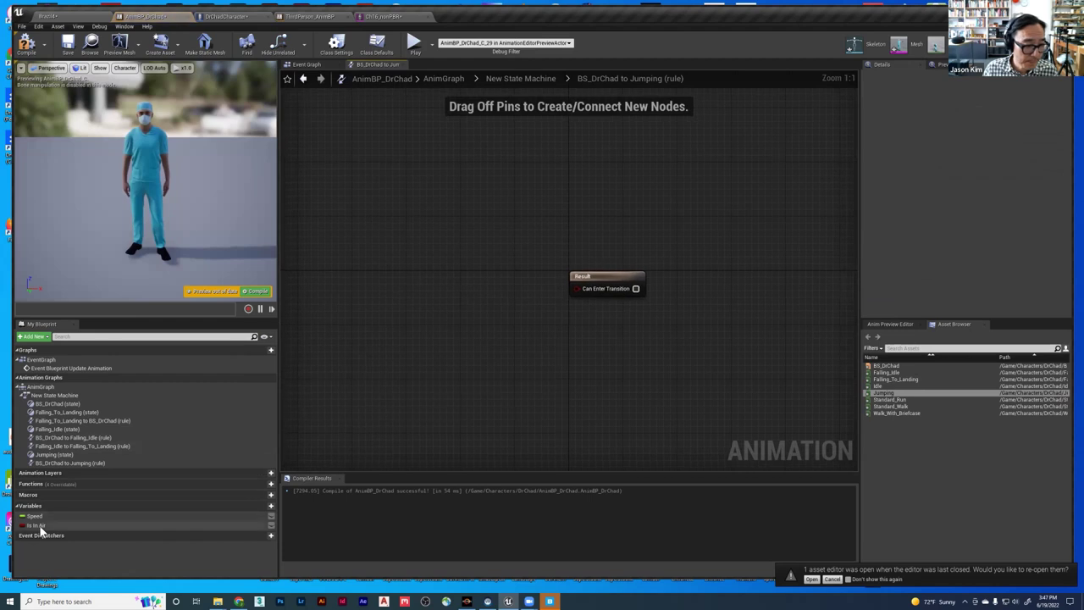
drag(43, 525, 449, 209)
click(470, 221)
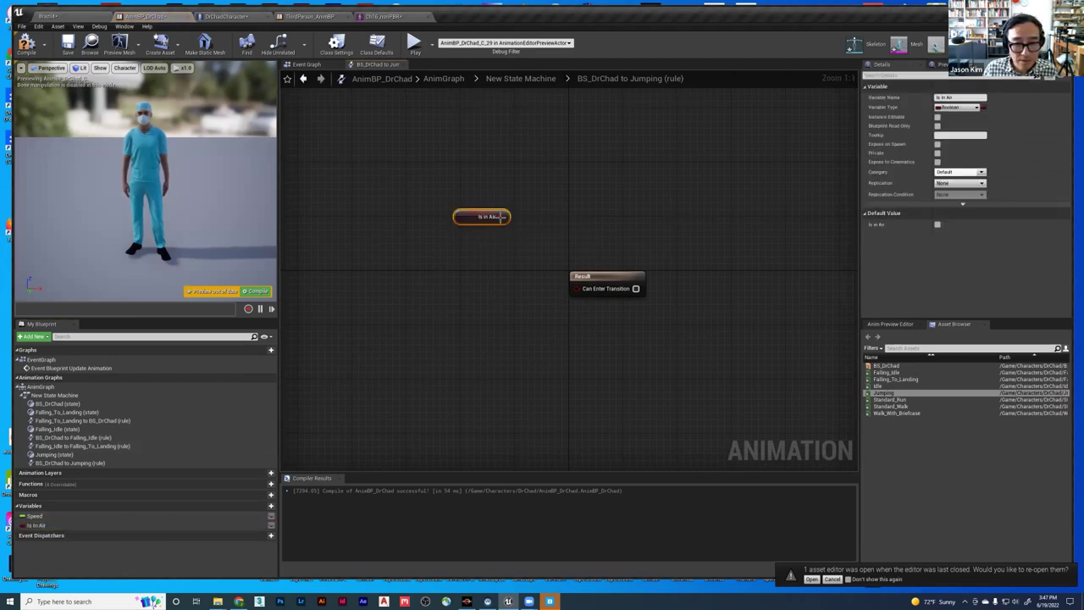
drag(572, 285, 573, 286)
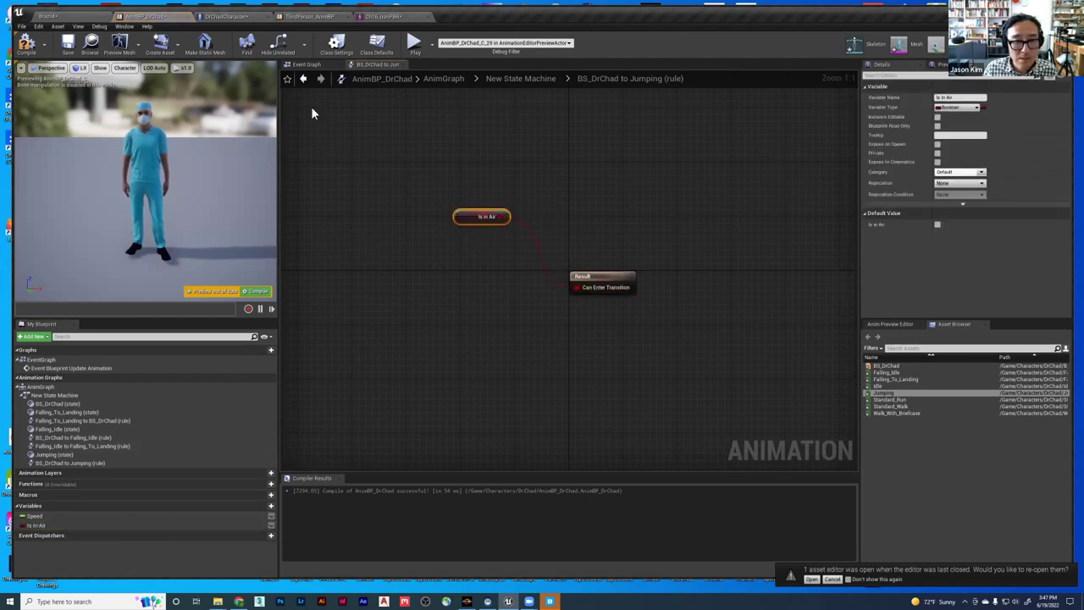
- In the state machine, delete the BS_DrChad to Falling_Idle transition and add a transition from Jumping to Falling_Idle
click(521, 78)
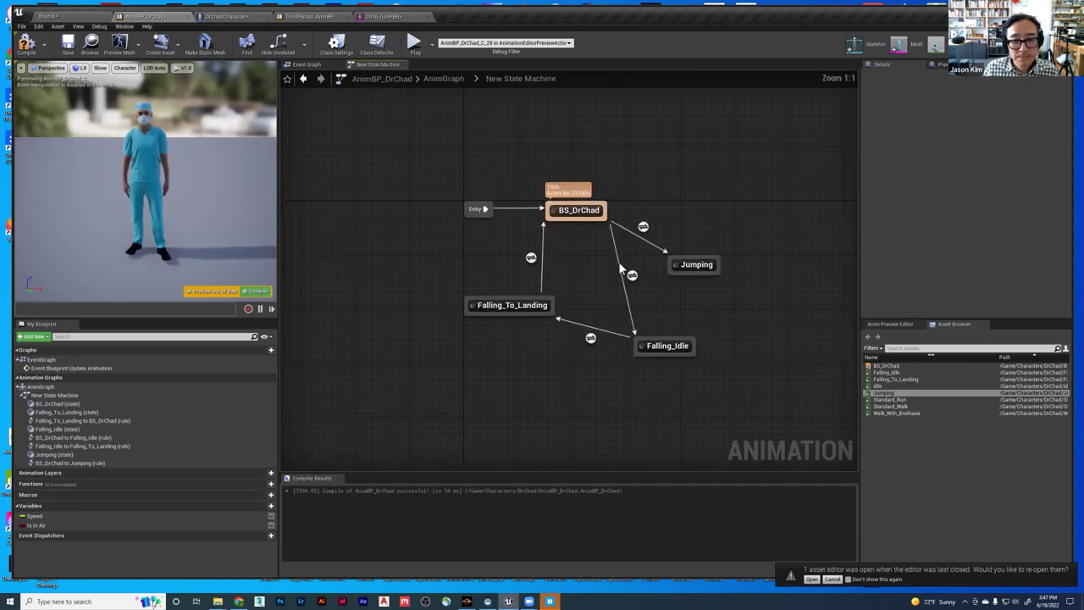
click(636, 276)
key(Delete)
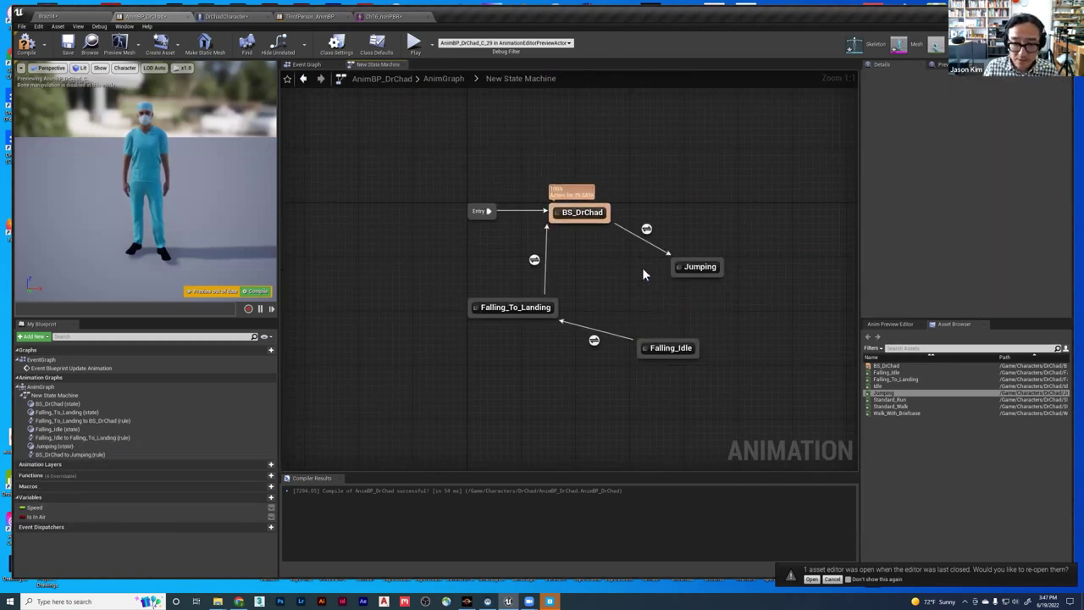
drag(685, 279, 665, 347)
- Add a Time Remaining (ratio) node for Jumping to the Jumping to Falling_Idle rule
double_click(695, 310)
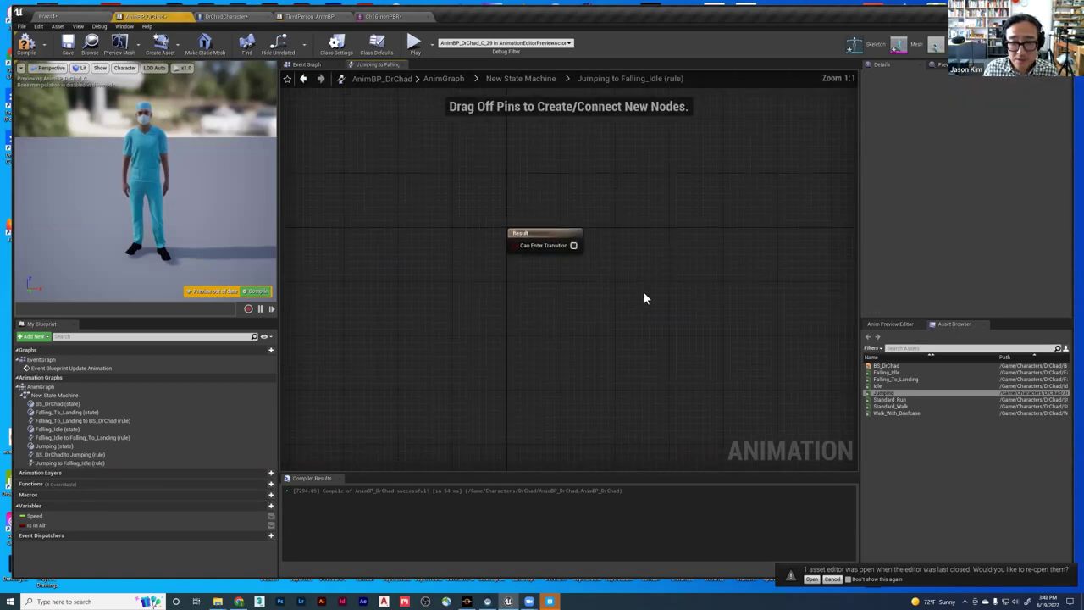
right_click(429, 239)
text(timerem)
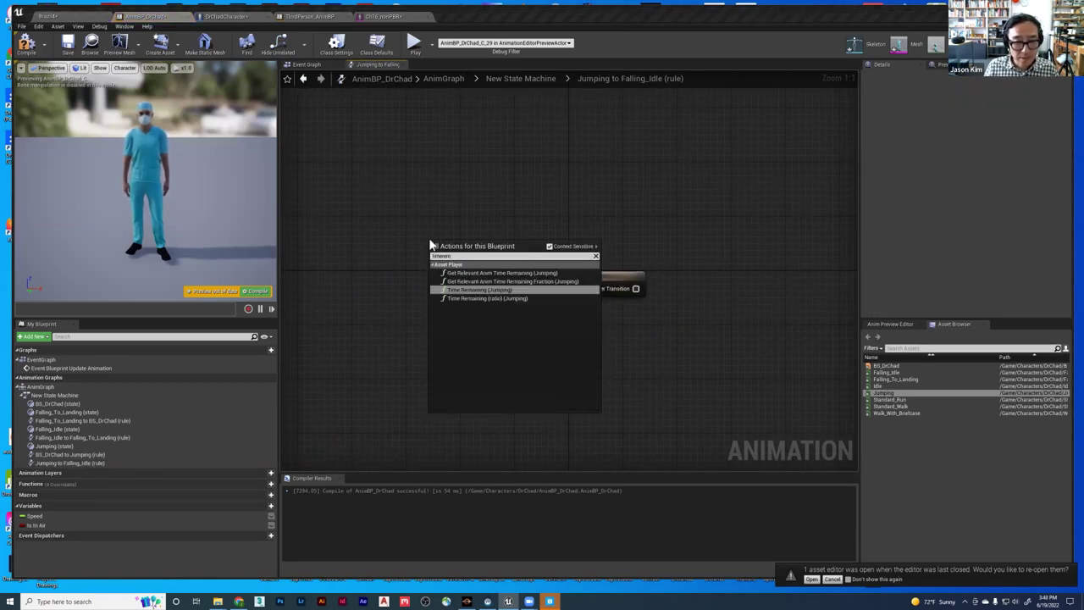
click(487, 298)
- Feed Jumping's remaining time ratio into a less-than 0.1 float comparison, connect it to Can Enter Transition and compile
drag(524, 254, 520, 313)
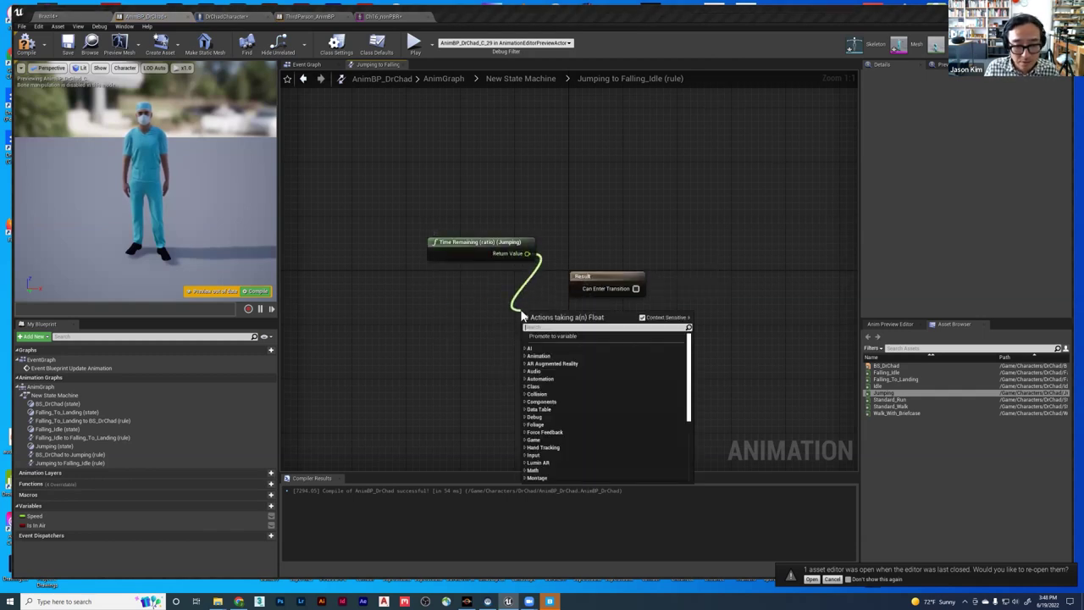
text(least)
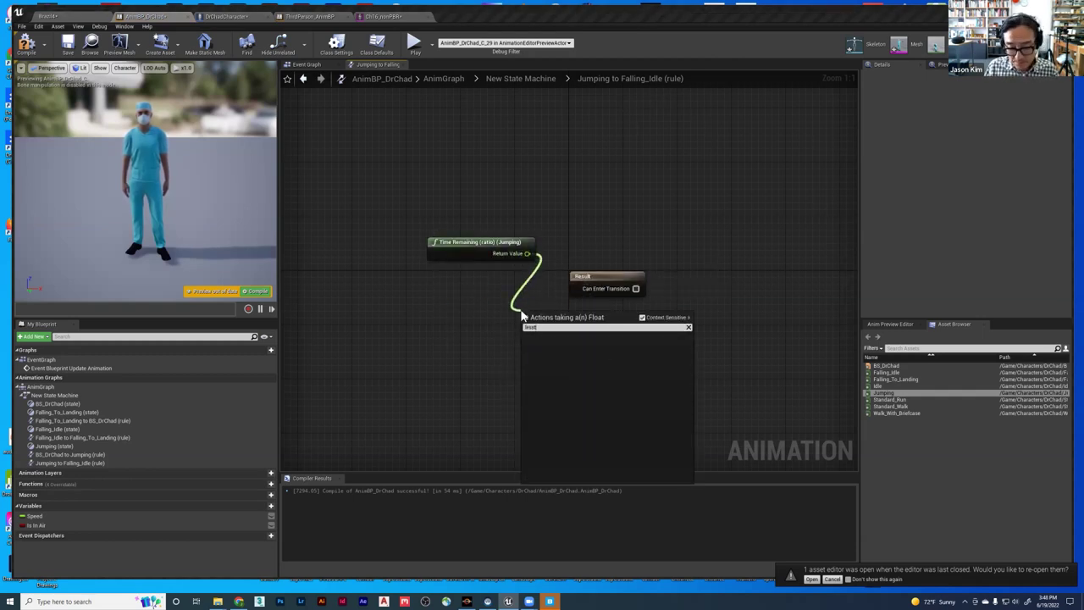
key(BackSpace)
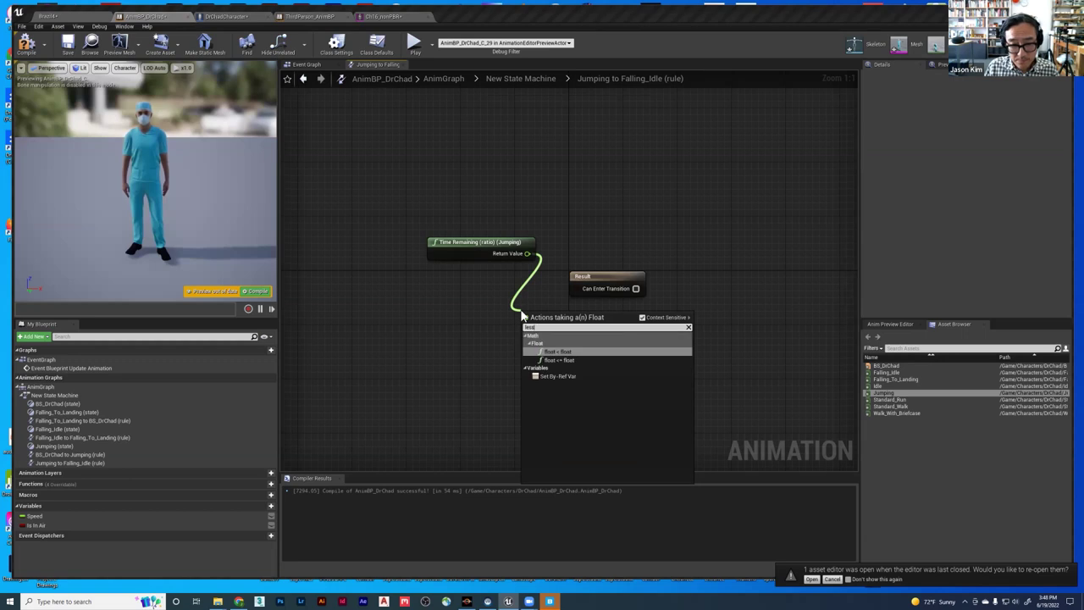
click(557, 351)
drag(574, 296, 574, 300)
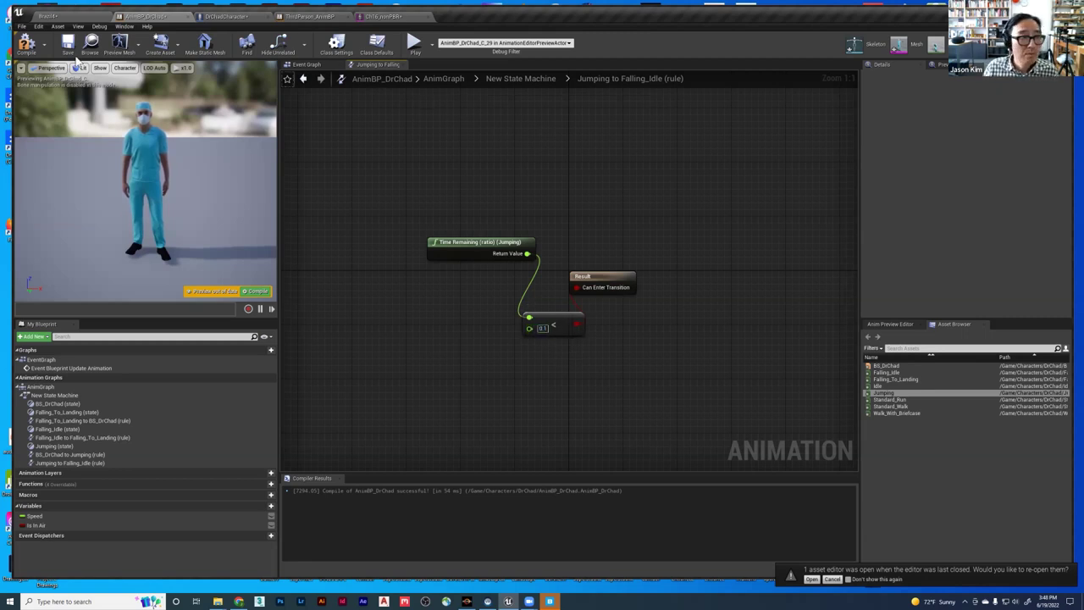
click(26, 44)
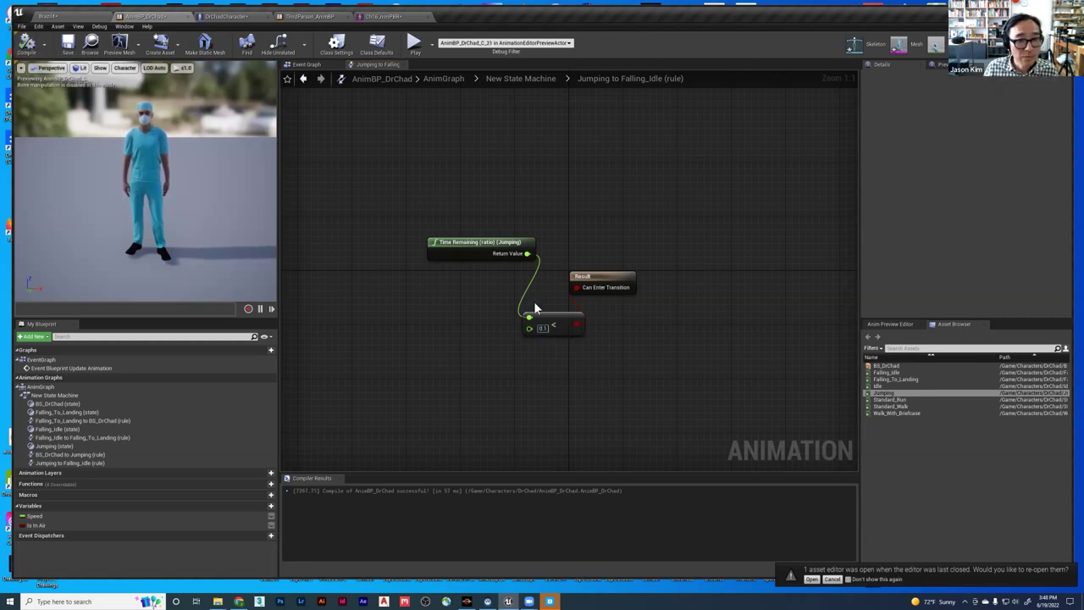
- Rearrange the less-than comparison and Result nodes in the Jumping to Falling_Idle rule so the connections read clearly
drag(544, 315, 538, 301)
drag(609, 277, 648, 264)
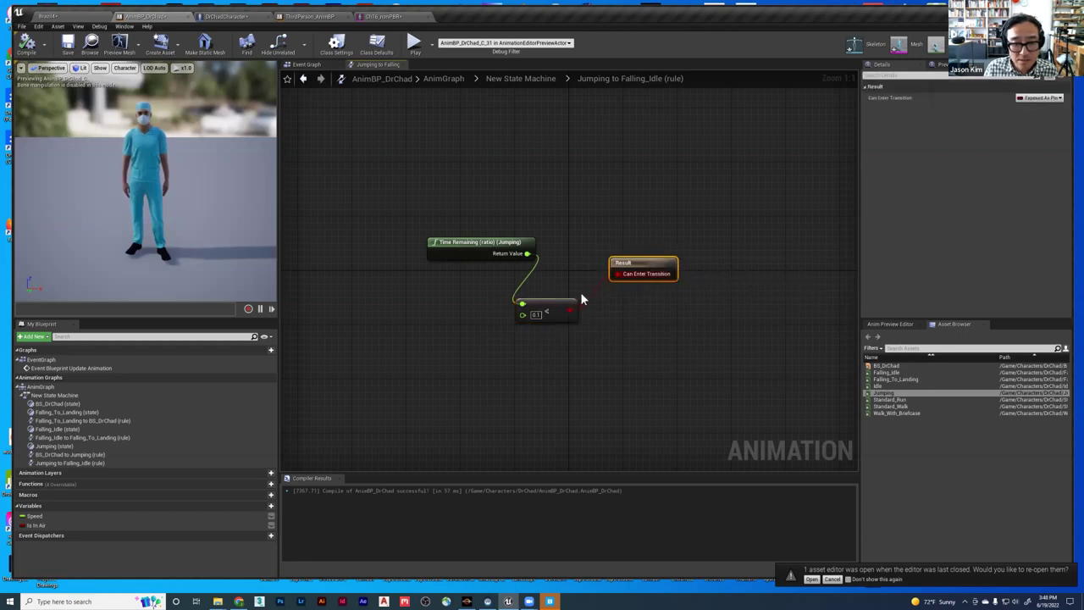
drag(532, 303, 545, 296)
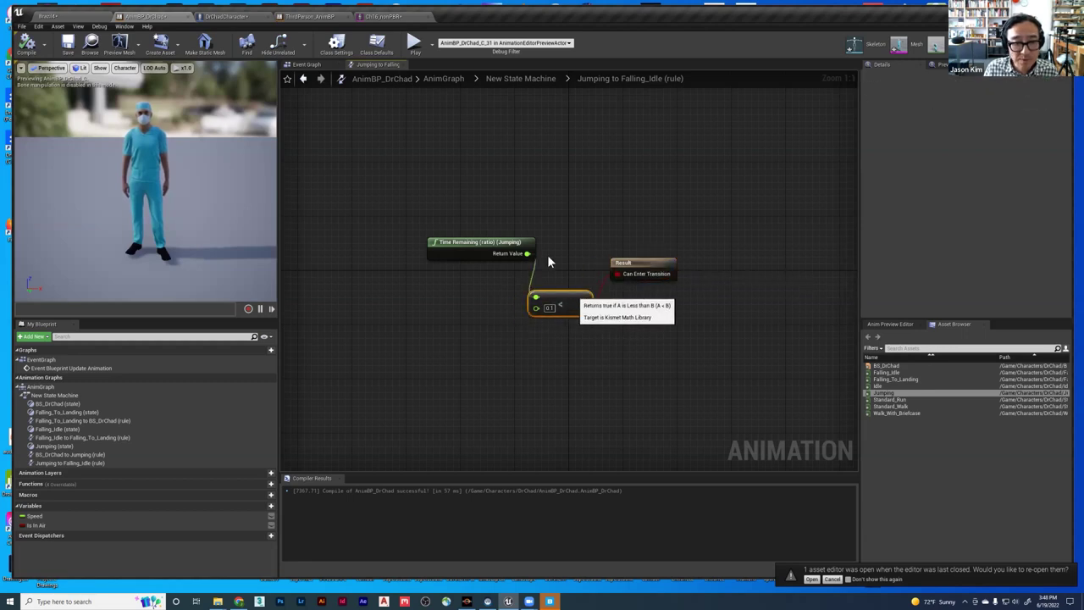
- Play-test the level by running DrChad along the walkway and jumping repeatedly to check the Jumping to Falling_Idle animation, and end the session
click(51, 17)
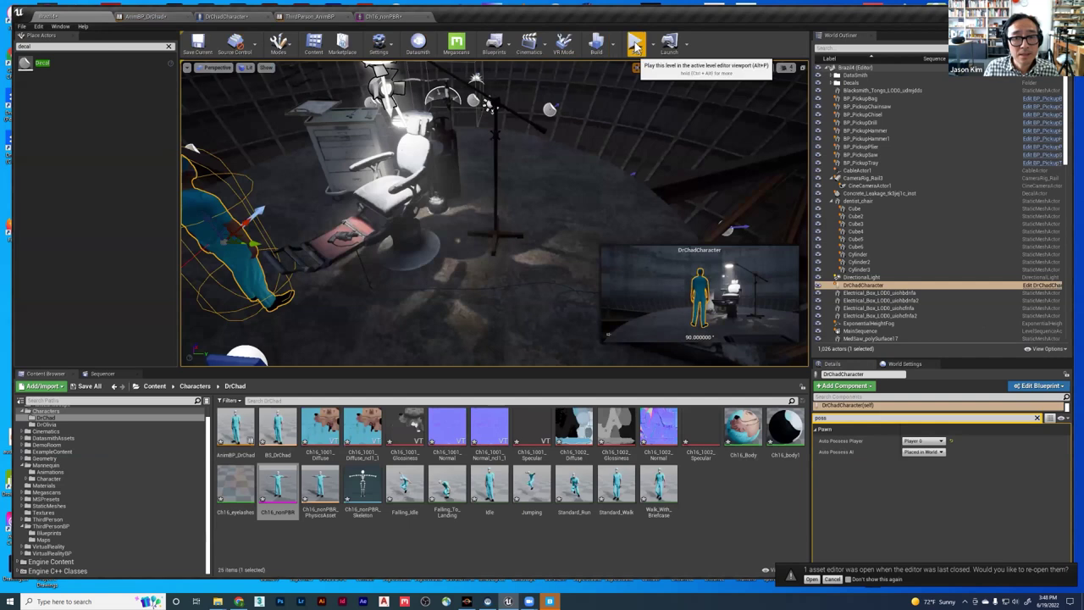
click(560, 198)
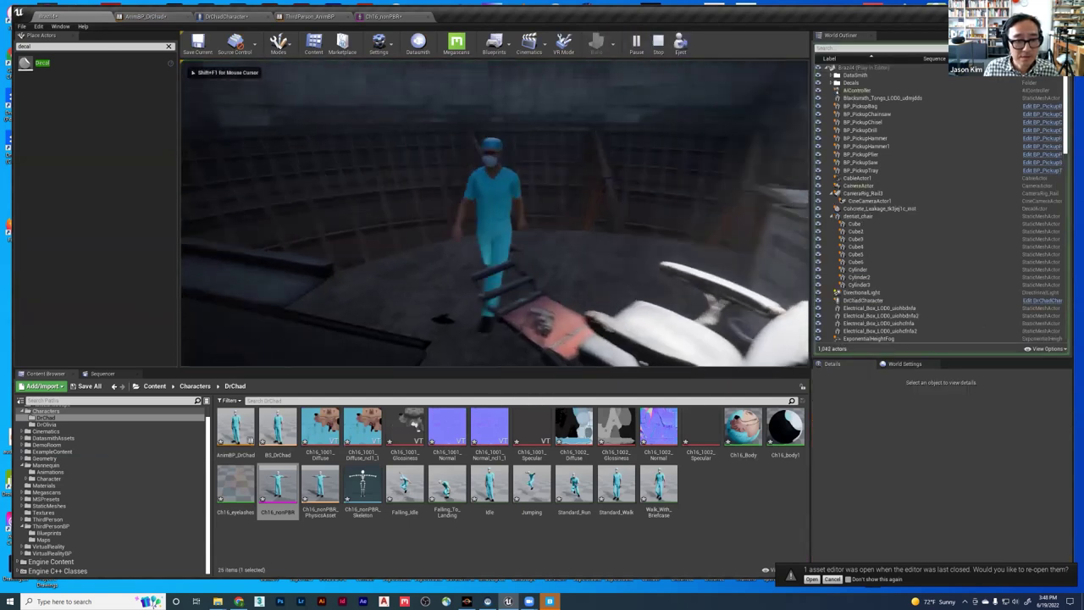
key(w)
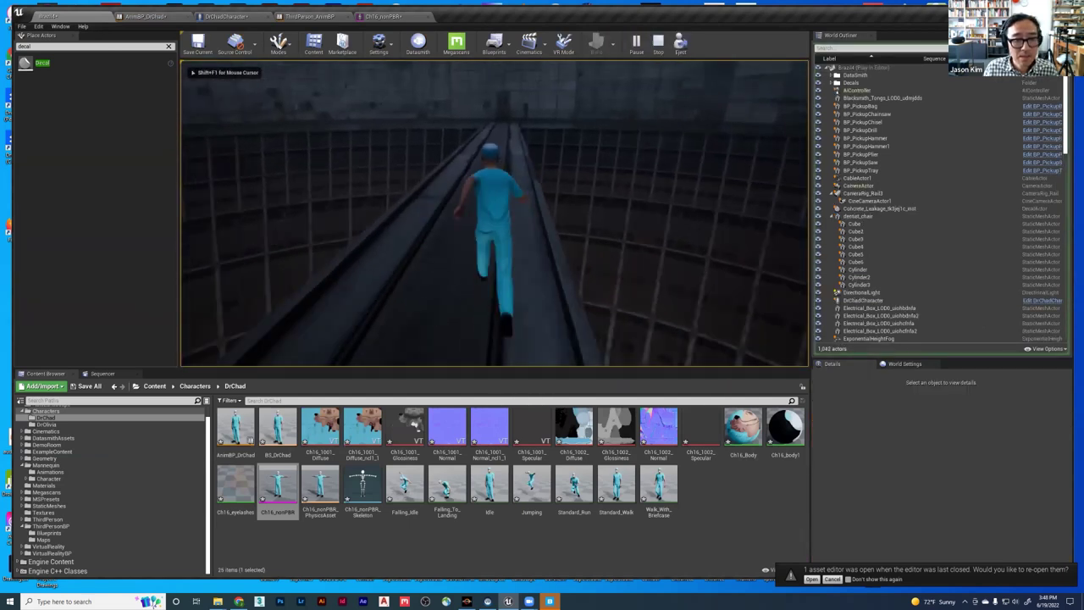
key(space)
key(space)
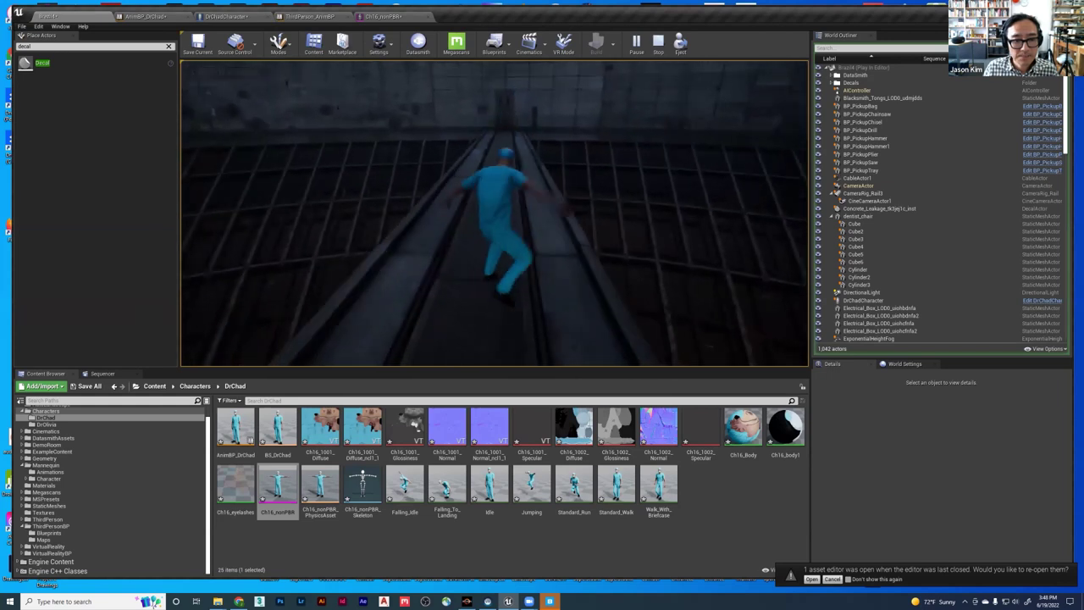
key(space)
key(space)
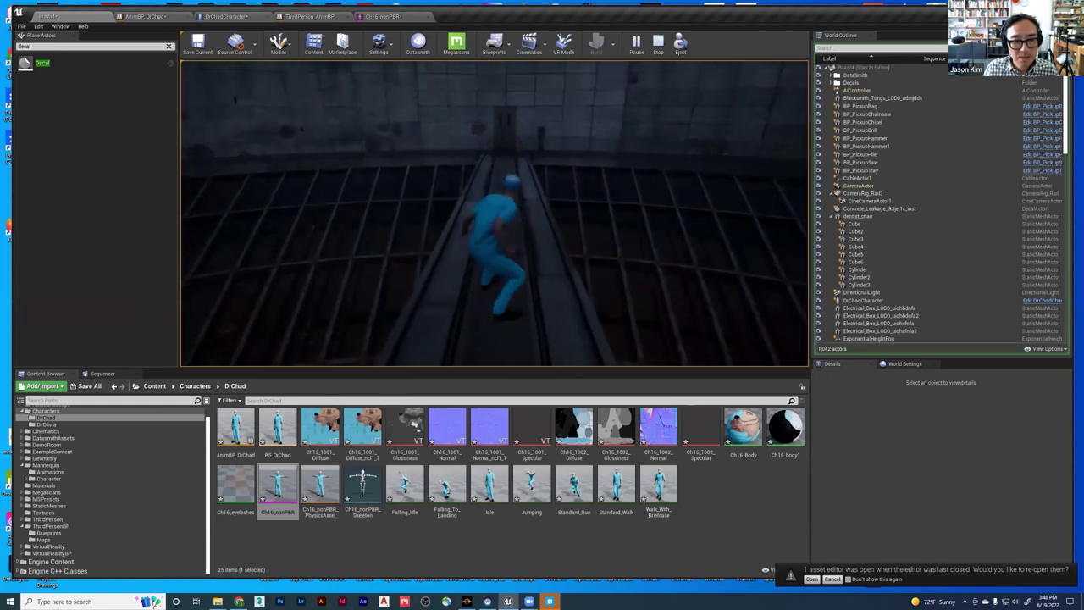
key(space)
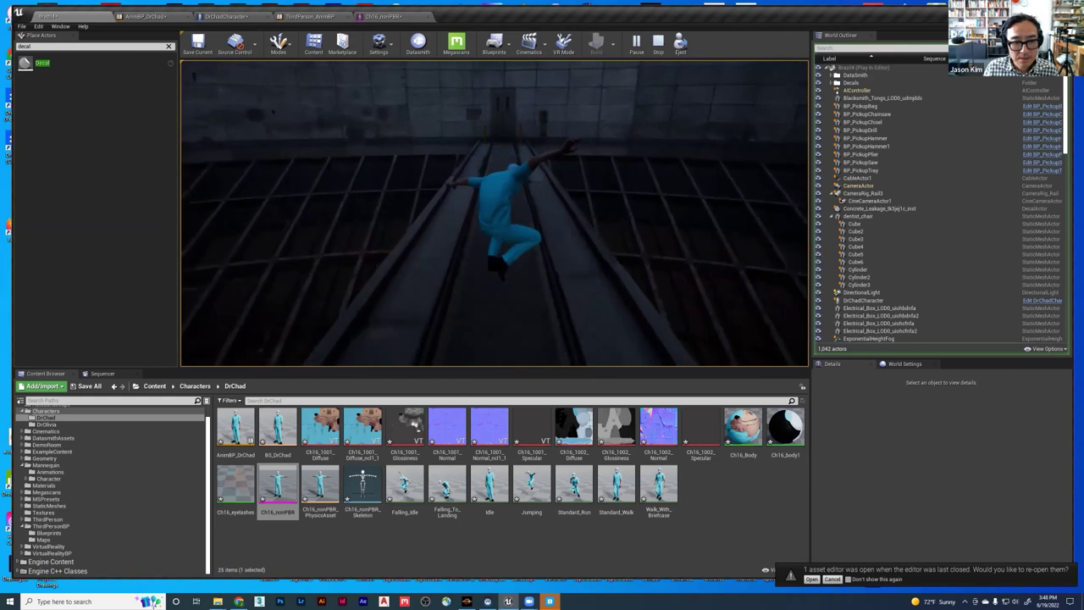
key(space)
key(space)
key(Escape)
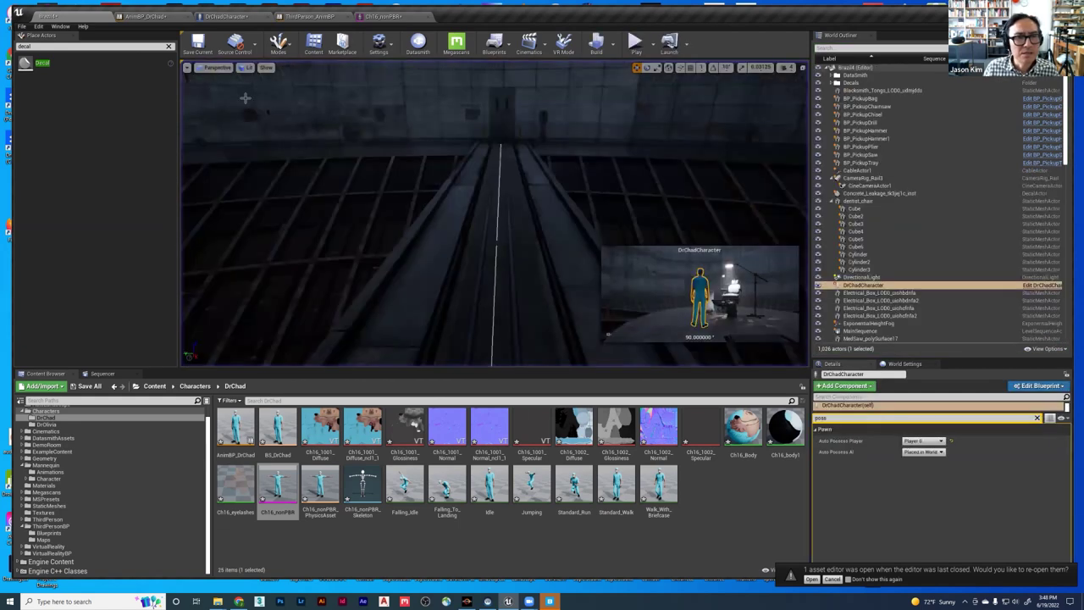
- Delete the Jumping state from AnimBP_DrChad's state machine and add a transition from BS_DrChad directly to Falling_Idle
click(312, 17)
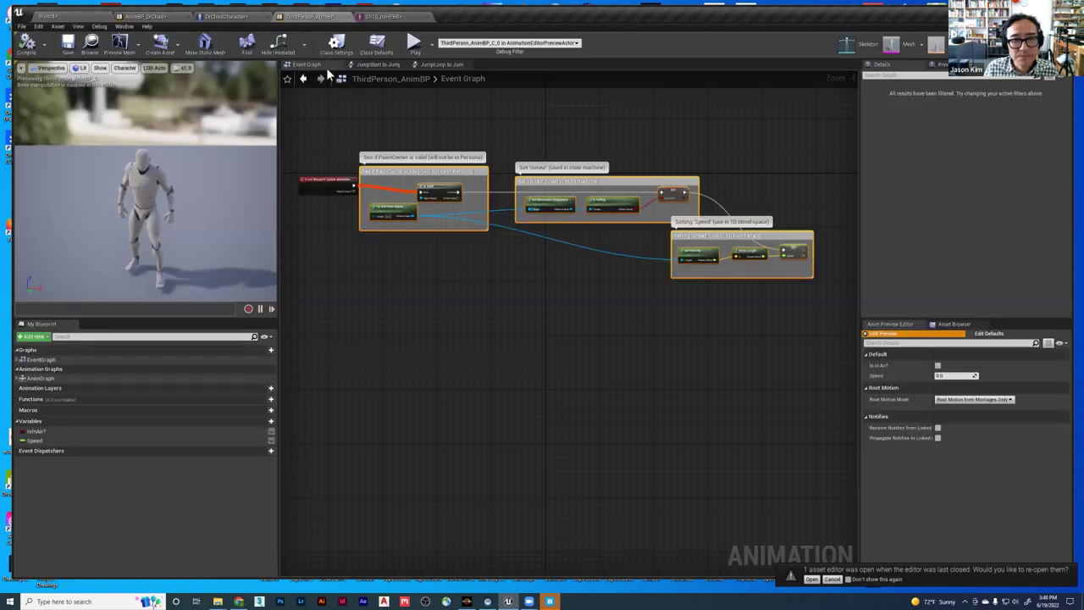
click(142, 17)
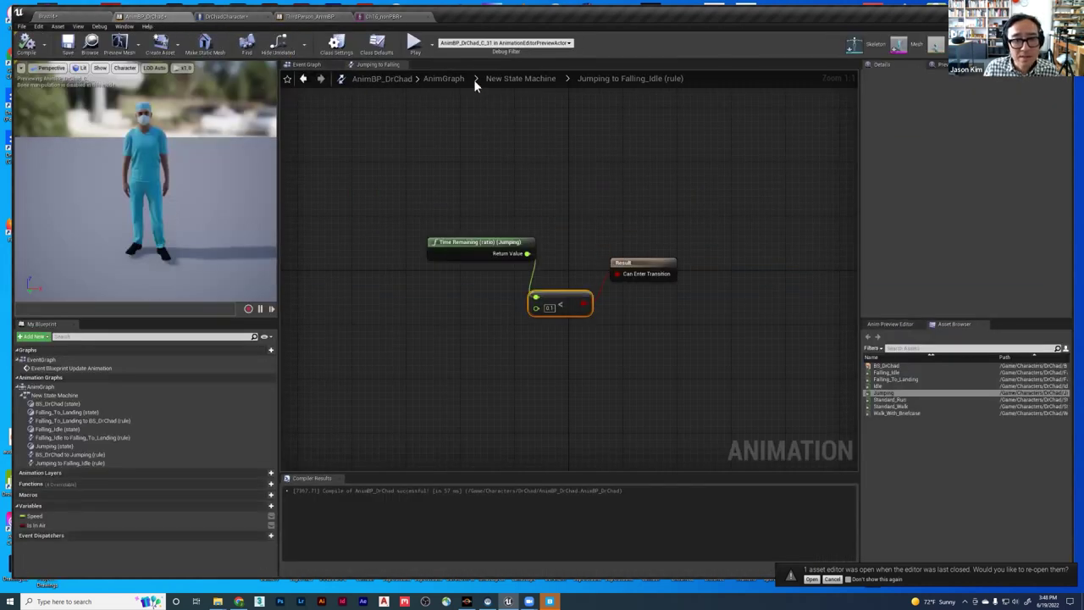
click(521, 79)
click(689, 268)
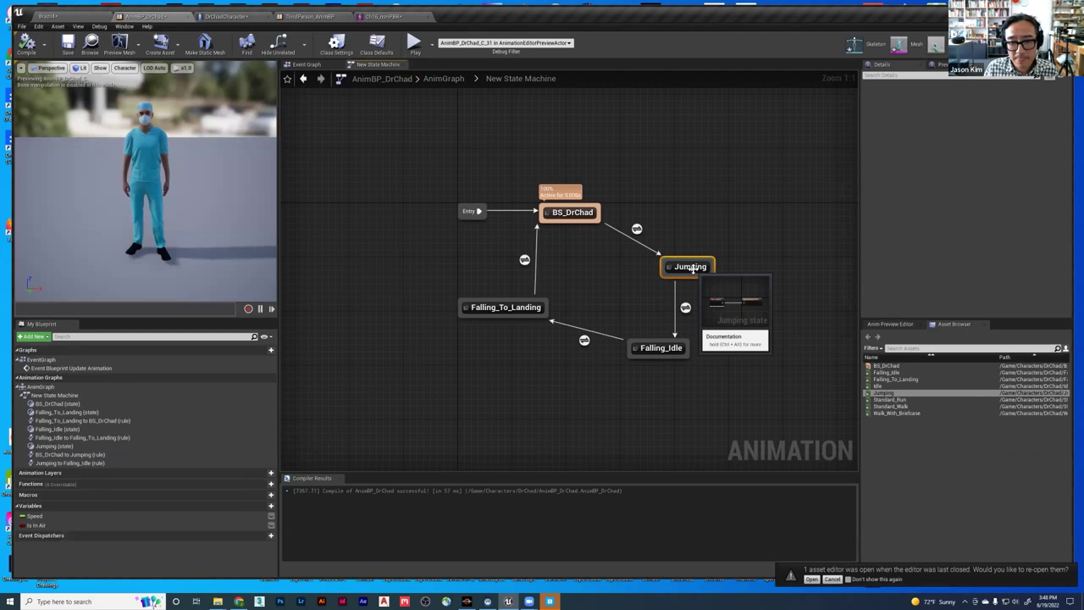
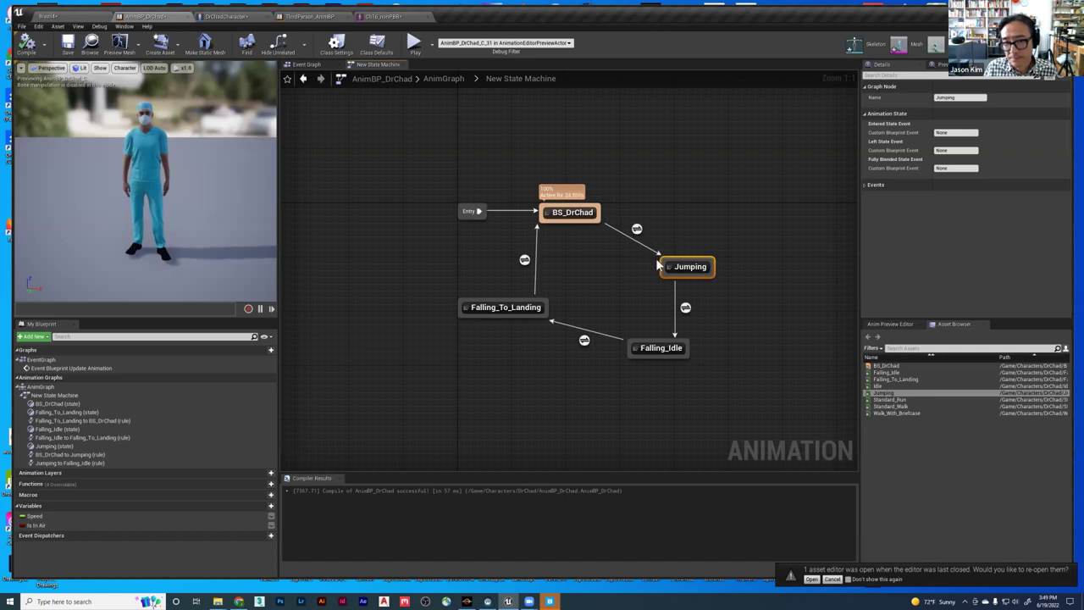
click(637, 229)
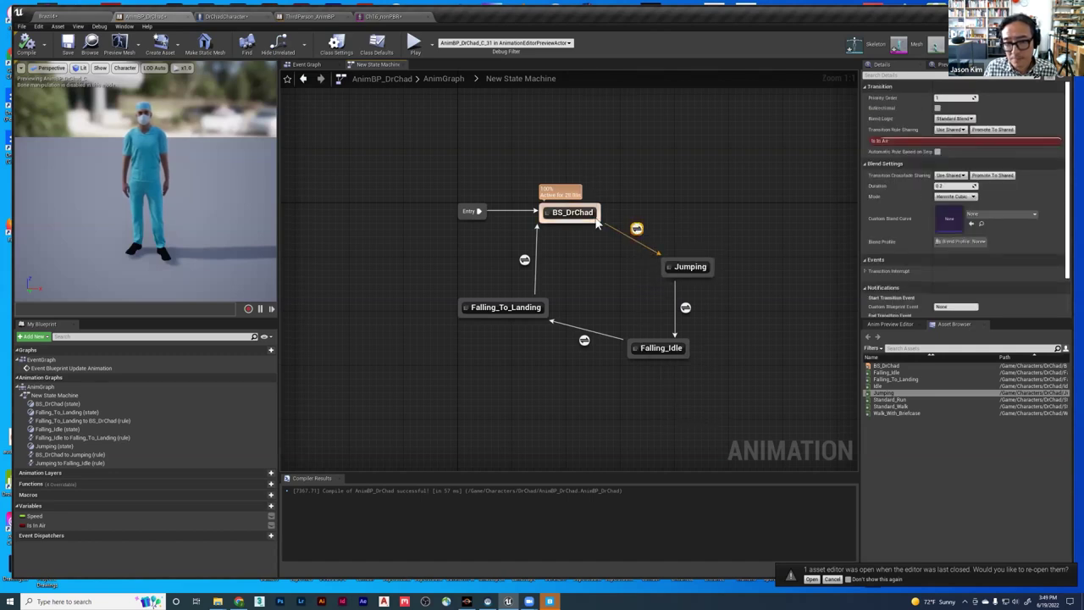
click(651, 259)
click(688, 265)
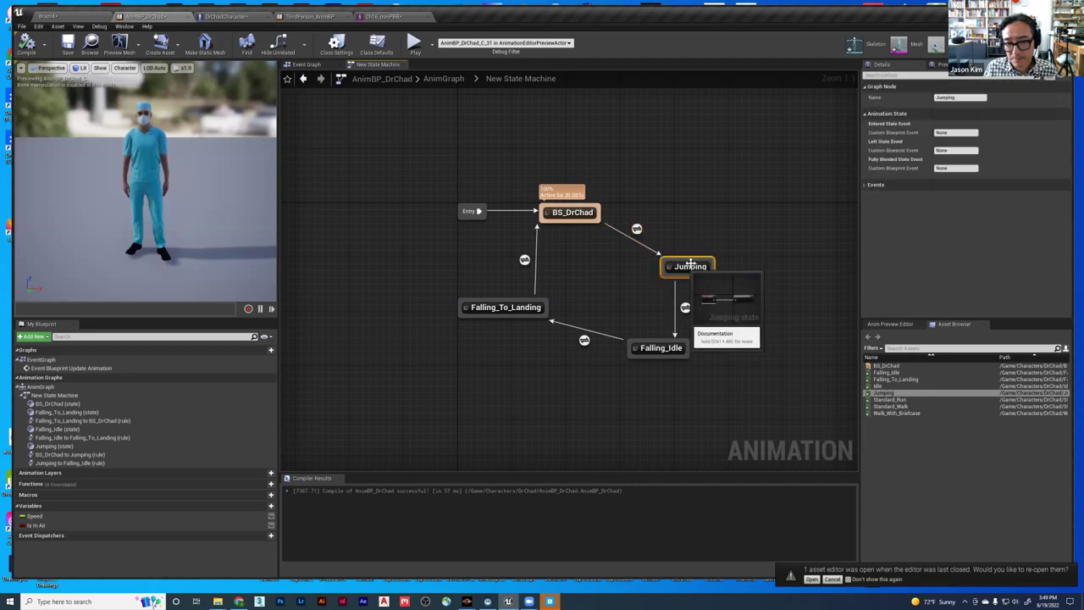
key(Delete)
drag(598, 218, 651, 348)
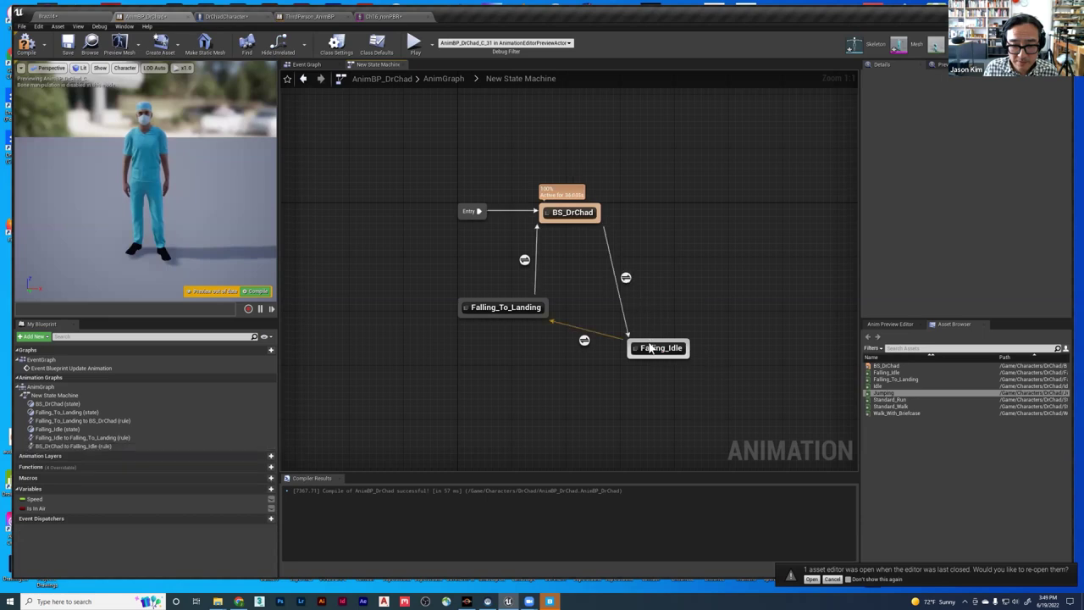
- In the BS_DrChad to Falling_Idle rule, connect the Is in Air variable to Can Enter Transition and compile
double_click(625, 276)
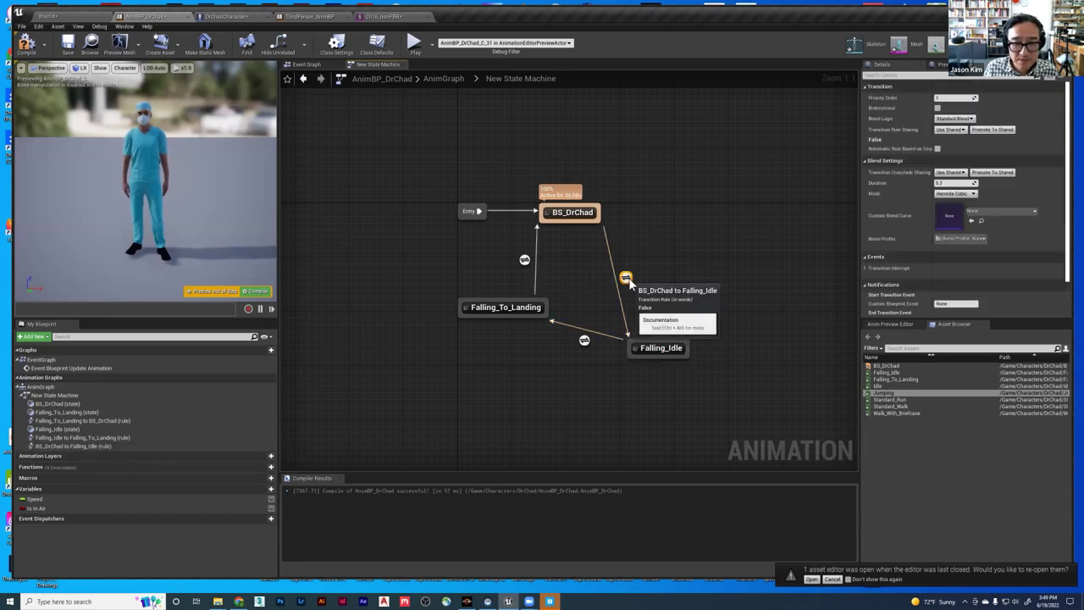
drag(64, 508, 576, 287)
click(426, 345)
click(38, 53)
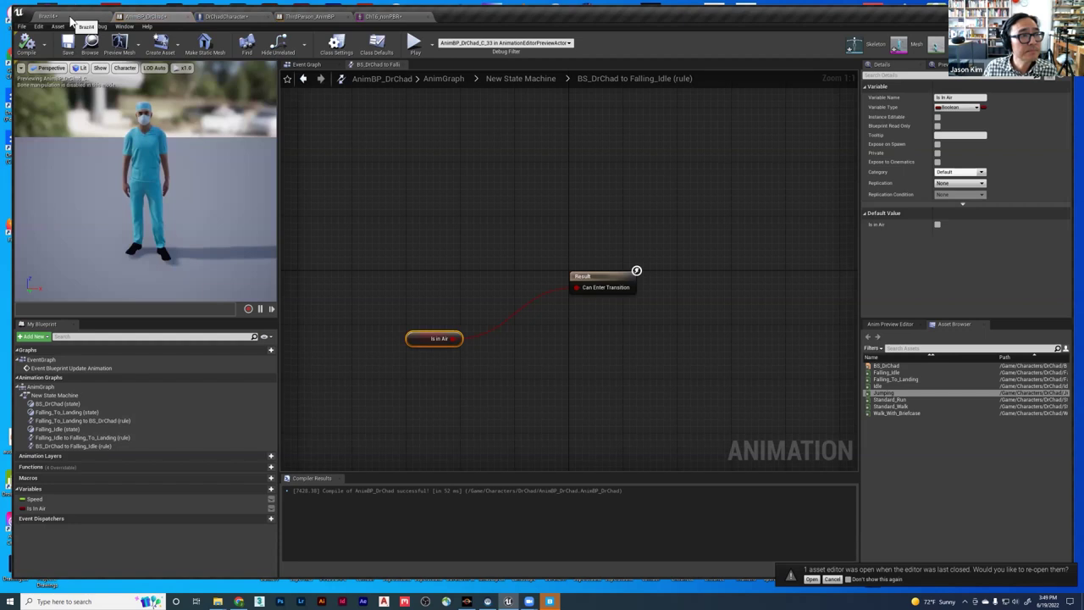
- Play-test the simplified state machine in the level by running and jumping with DrChad in both directions along the walkway, and stop playing
click(72, 18)
click(634, 43)
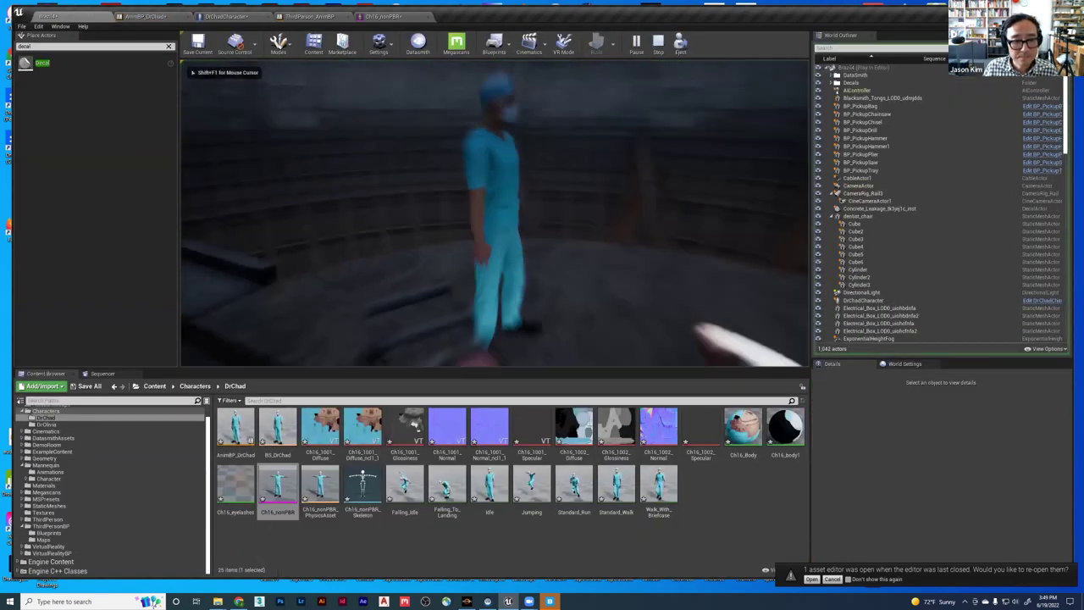
key(w)
key(space)
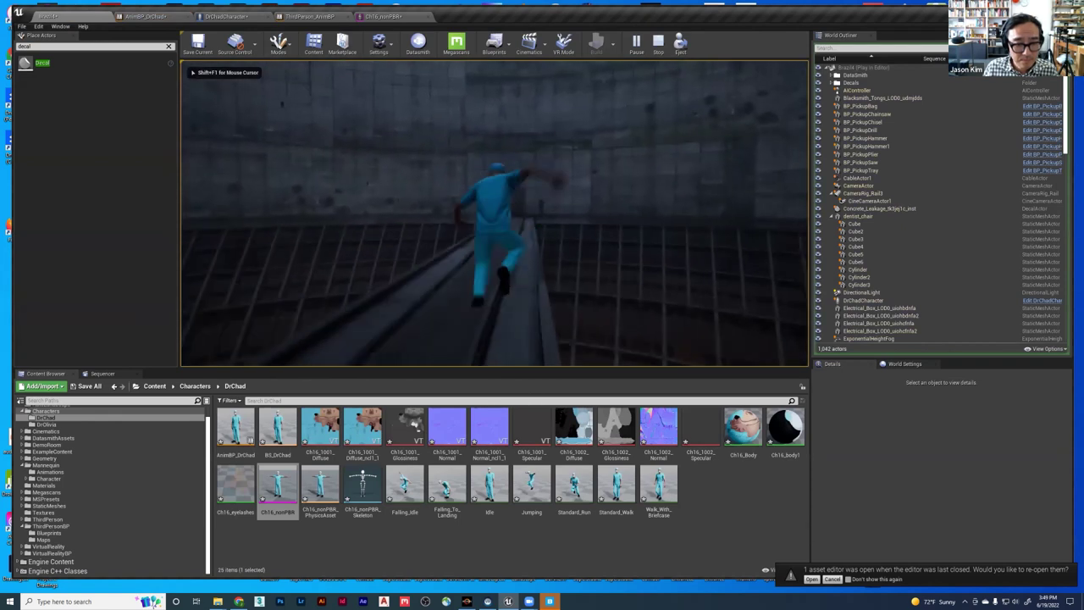
key(space)
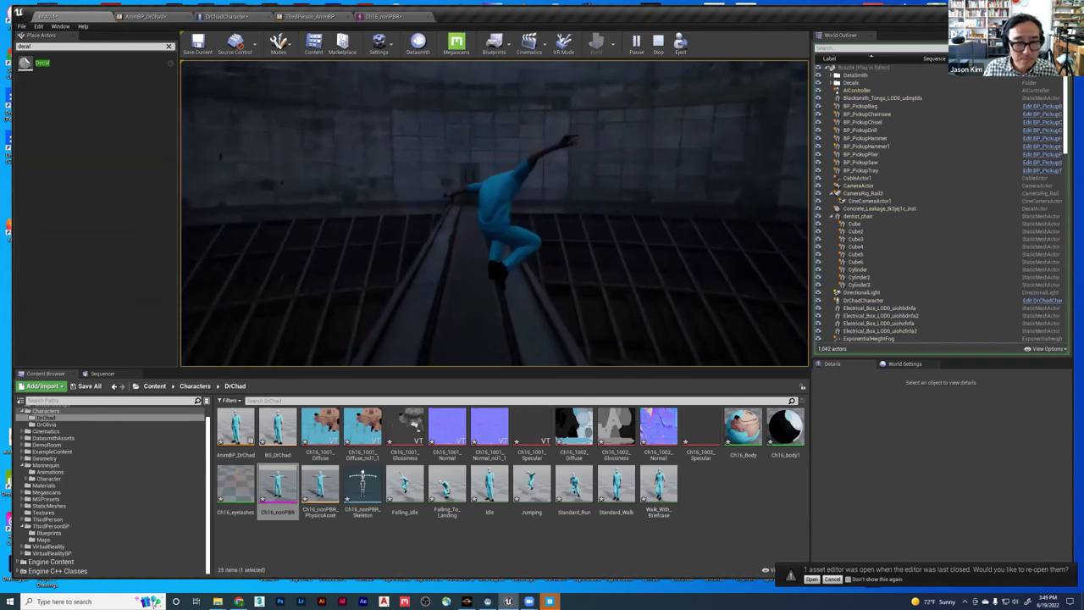
key(space)
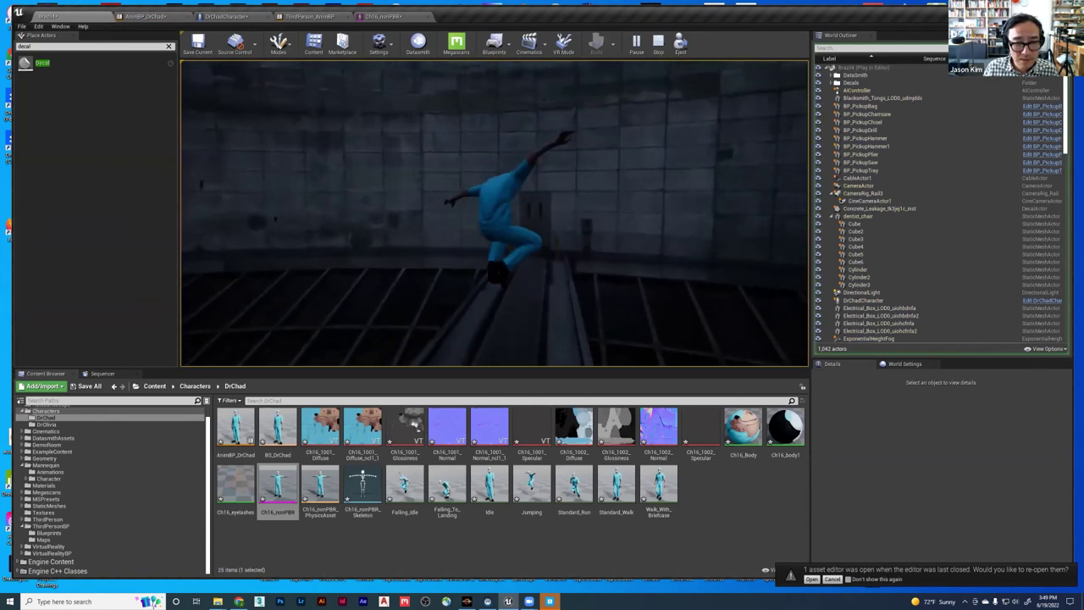
key(w)
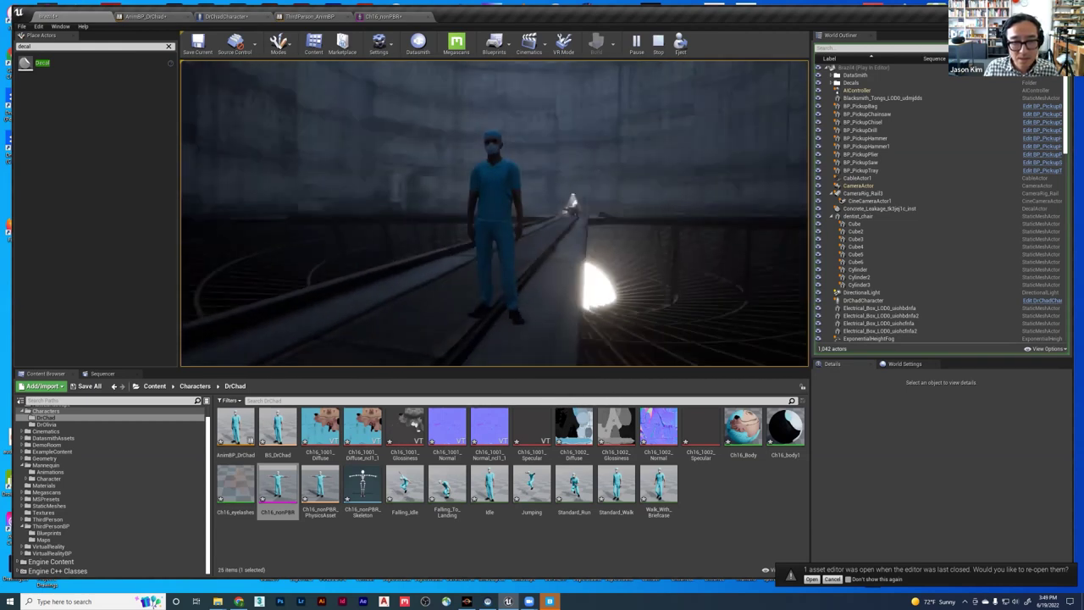
key(space)
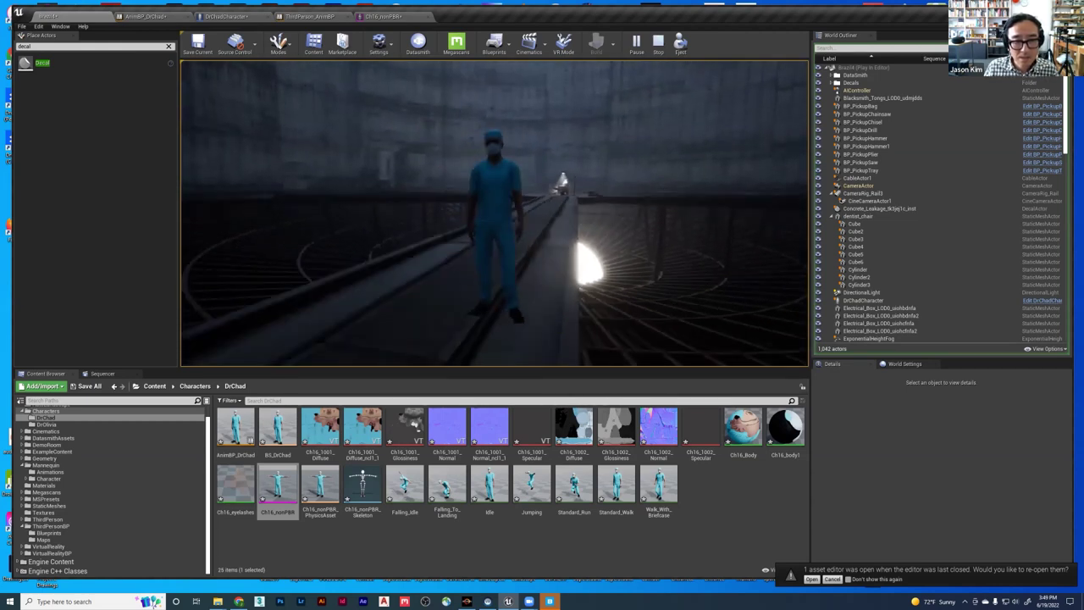
key(space)
key(space)
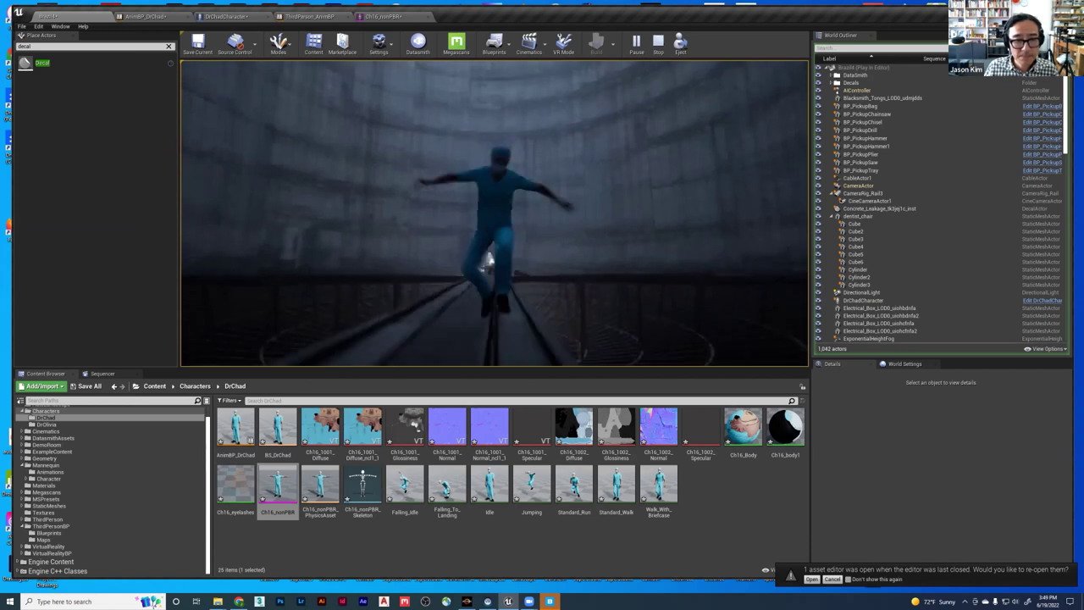
key(Escape)
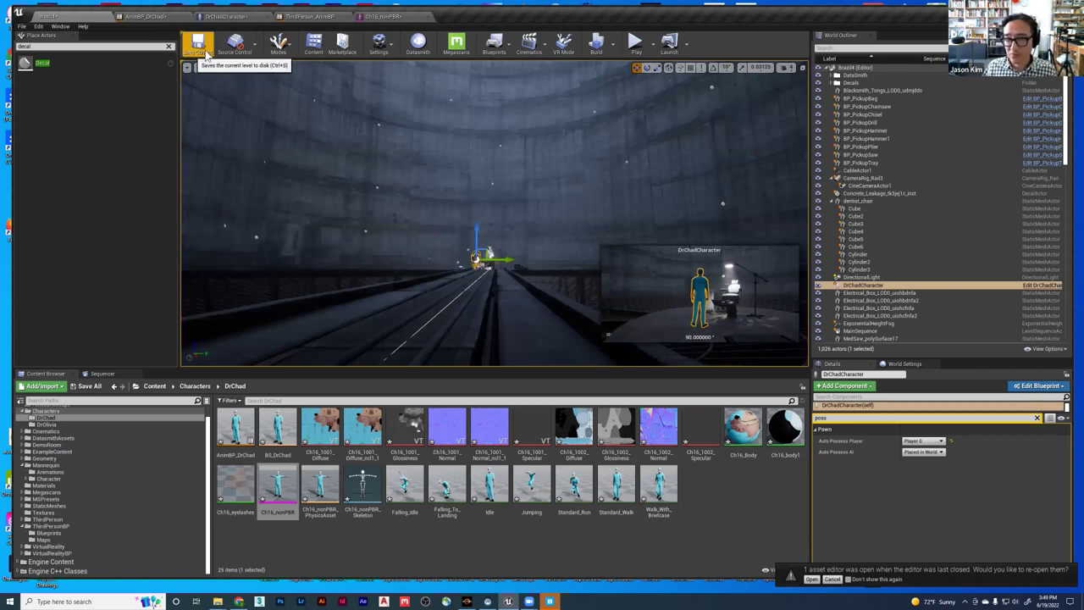
- Close the ThirdPerson_AnimBP editor and return to AnimBP_DrChad's New State Machine graph
click(309, 17)
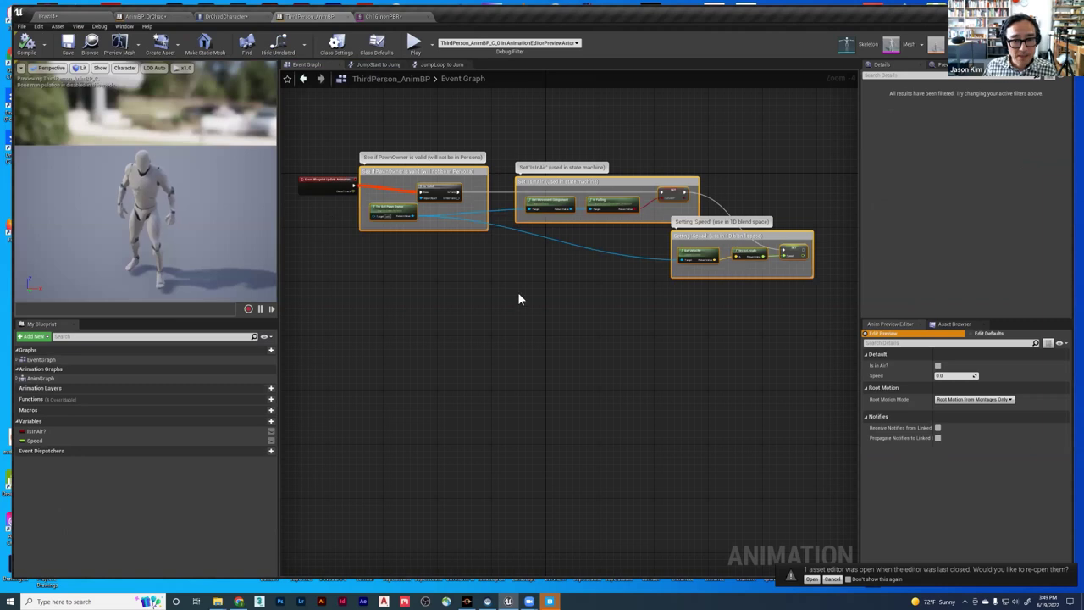
click(348, 17)
click(155, 17)
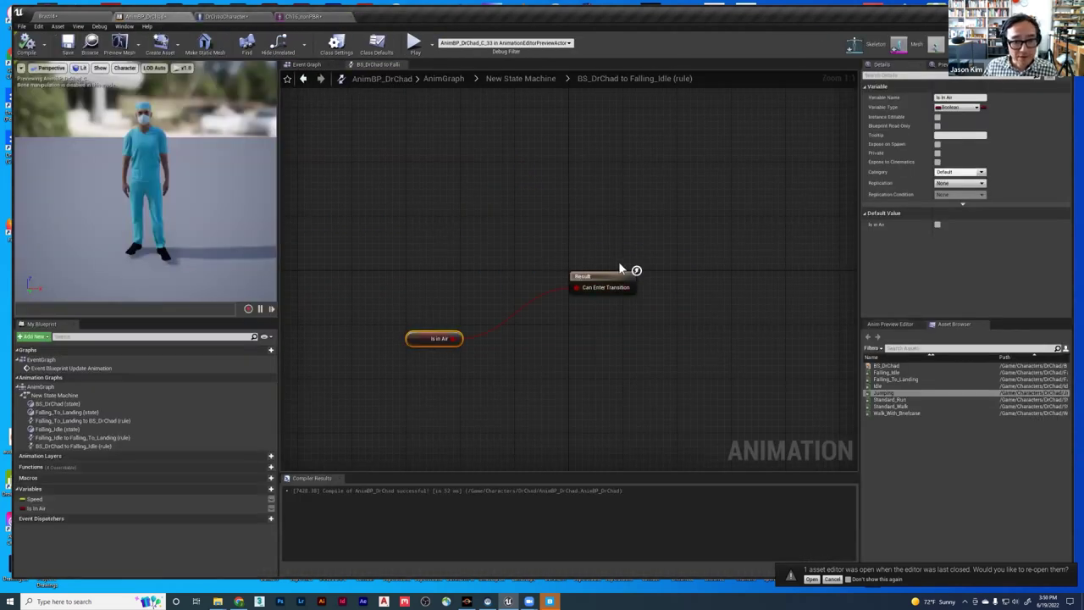
click(530, 81)
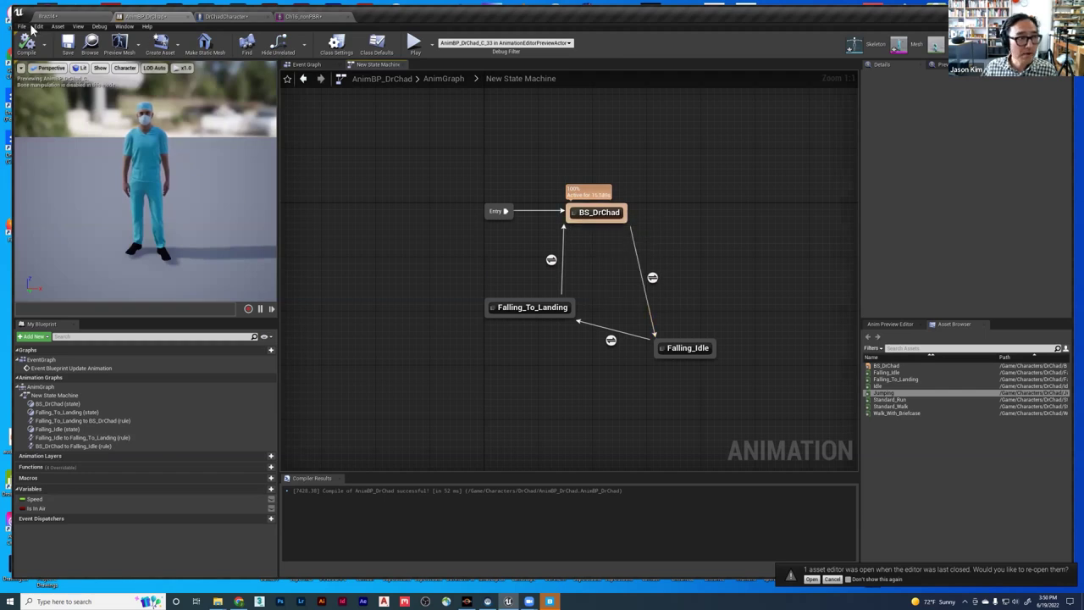
- Check the DrChadCharacter blueprint, and play the level to examine DrChad's movement speed along the walkway
click(224, 16)
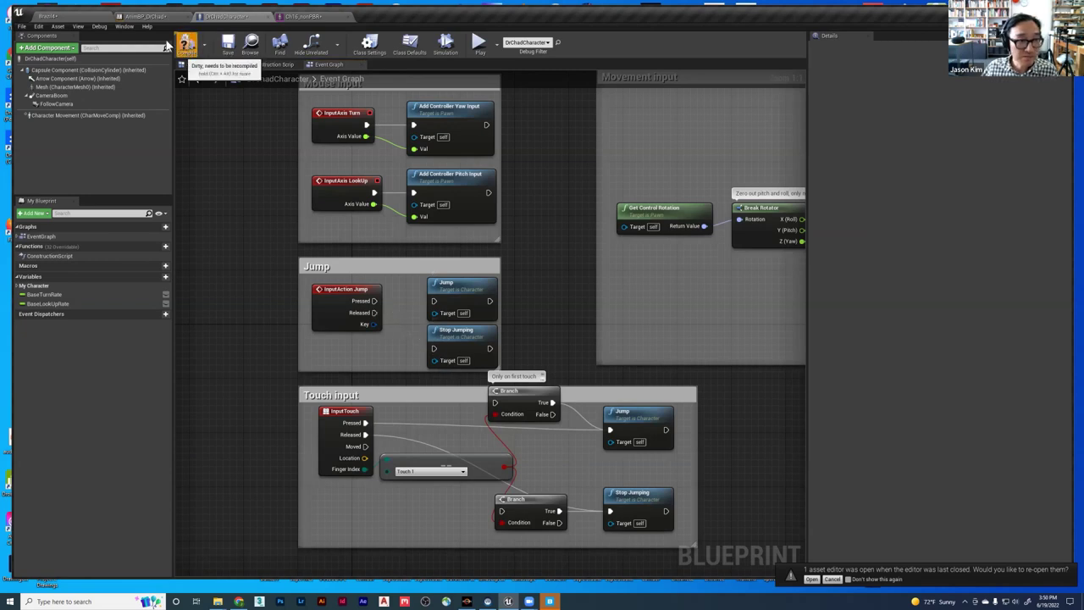
click(56, 17)
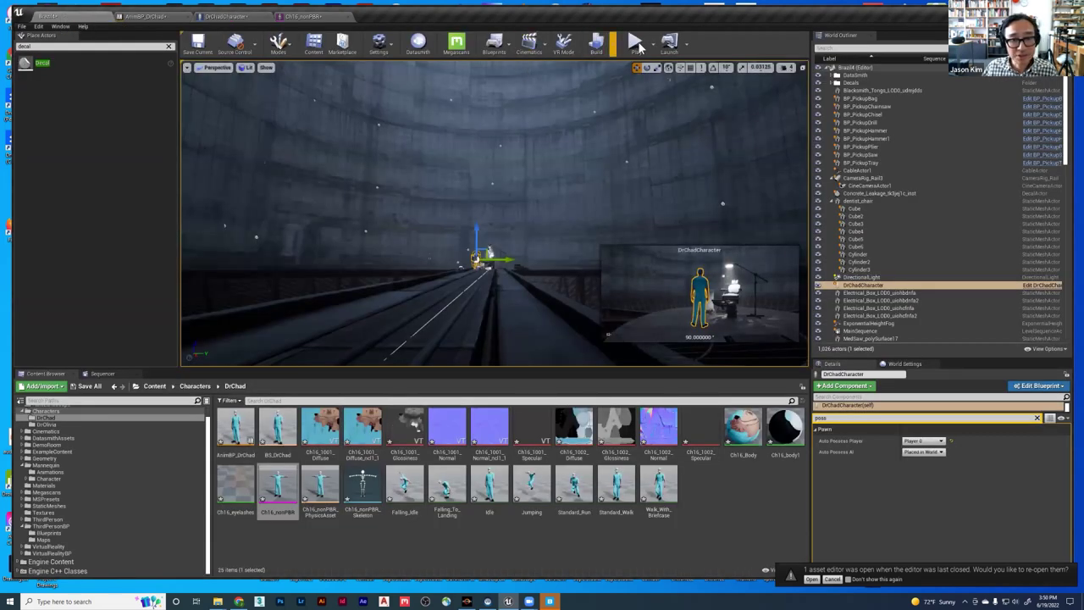
click(636, 45)
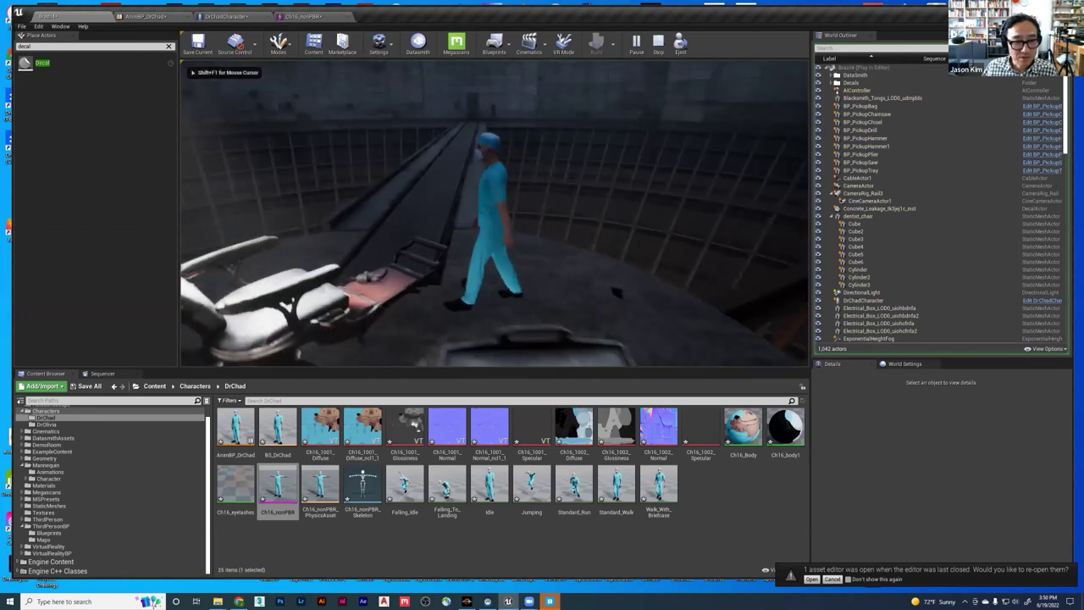
key(w)
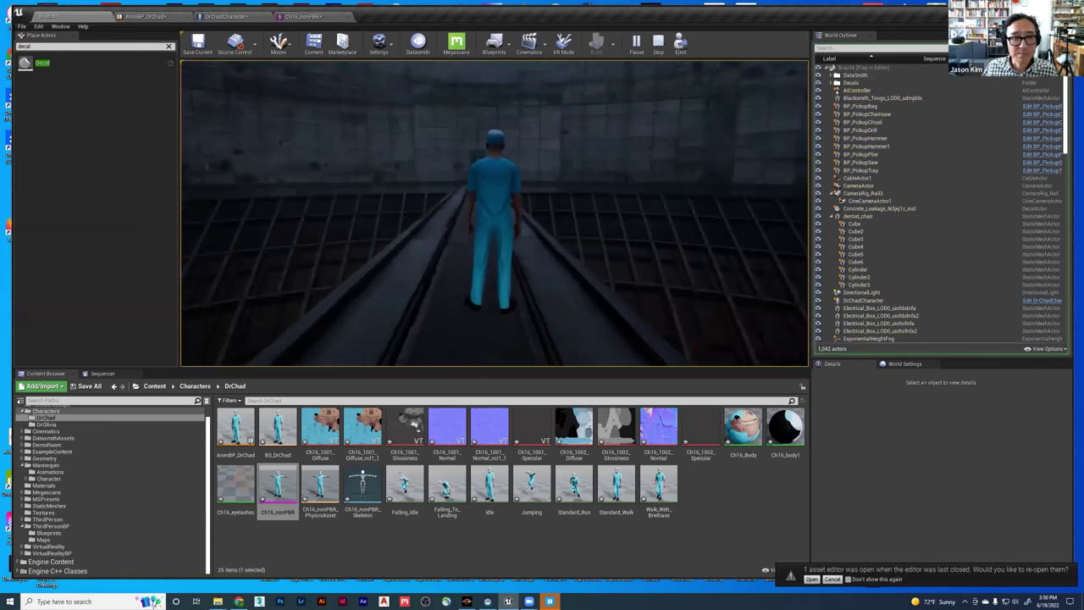
key(Escape)
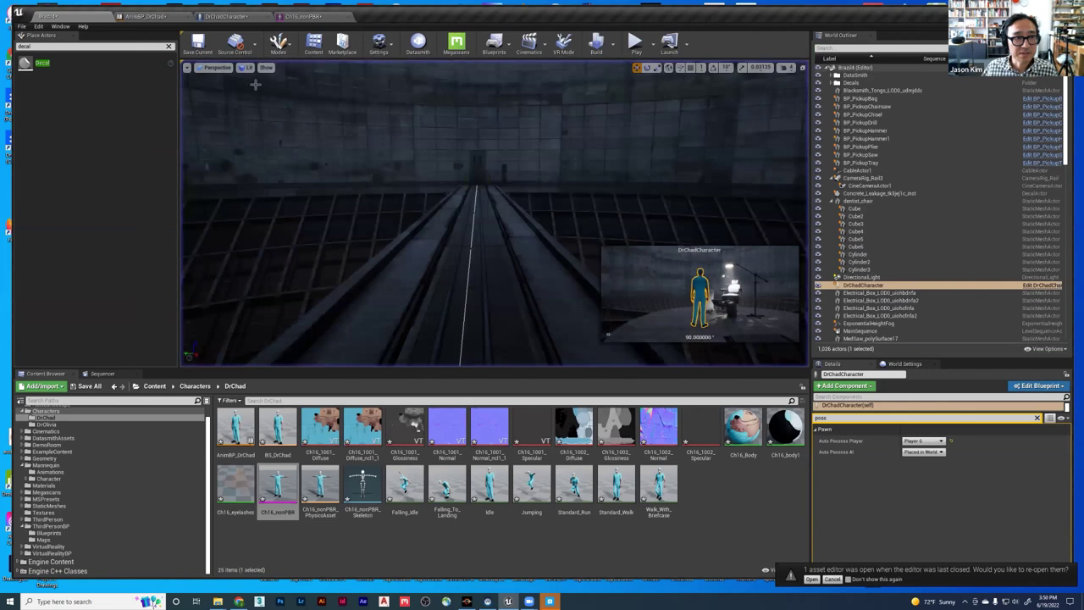
- In DrChadCharacter's Character Movement component, set Max Walk Speed to 300
click(222, 17)
click(93, 115)
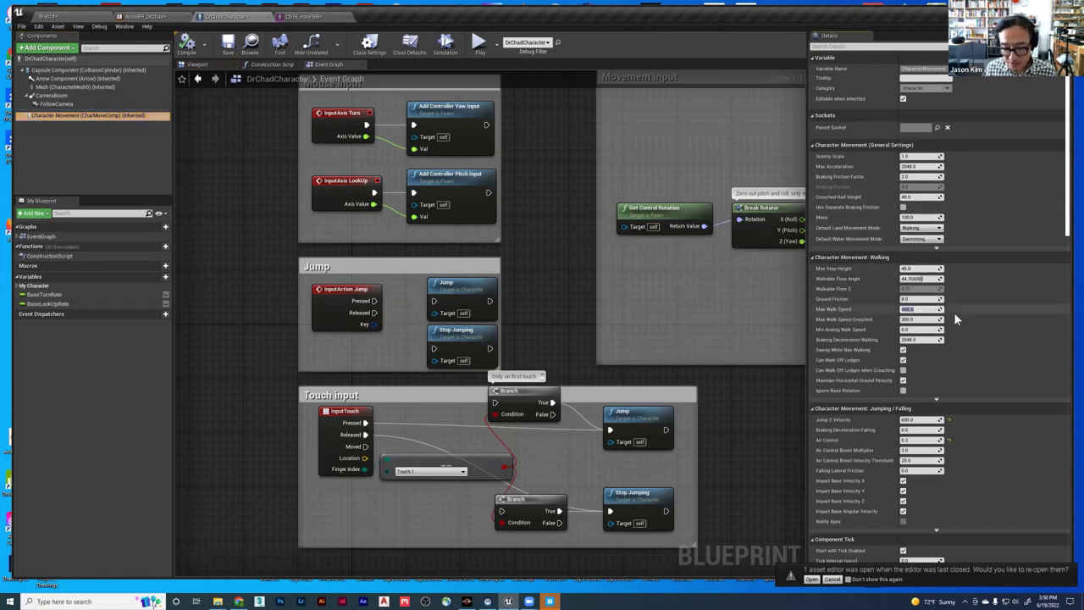
text(300)
key(Tab)
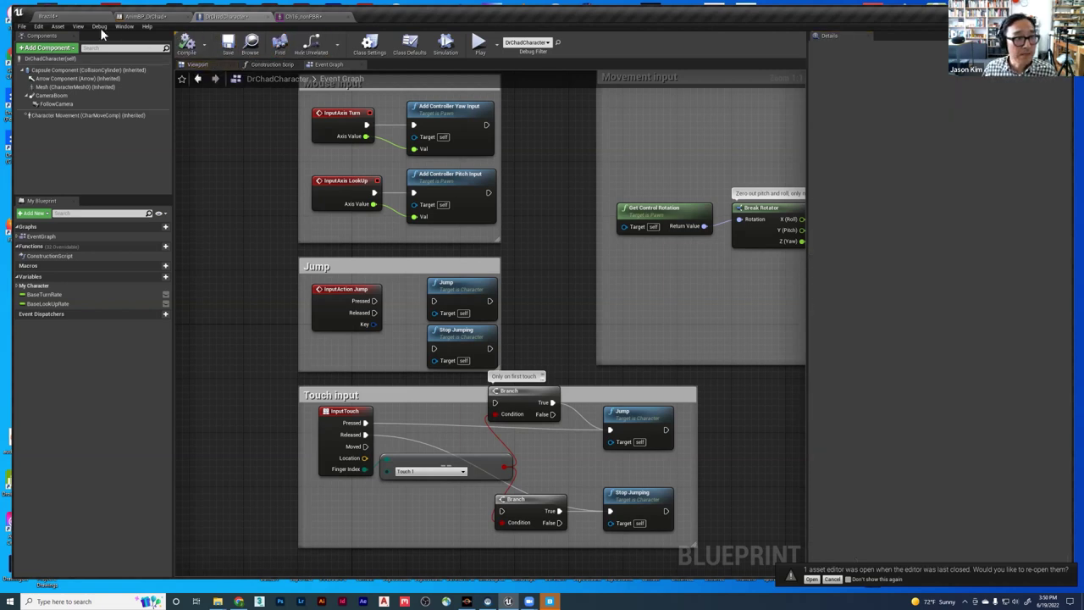
- Play the level to check DrChad's pace while walking him along the walkway to the far door, and stop playing
click(76, 17)
click(634, 42)
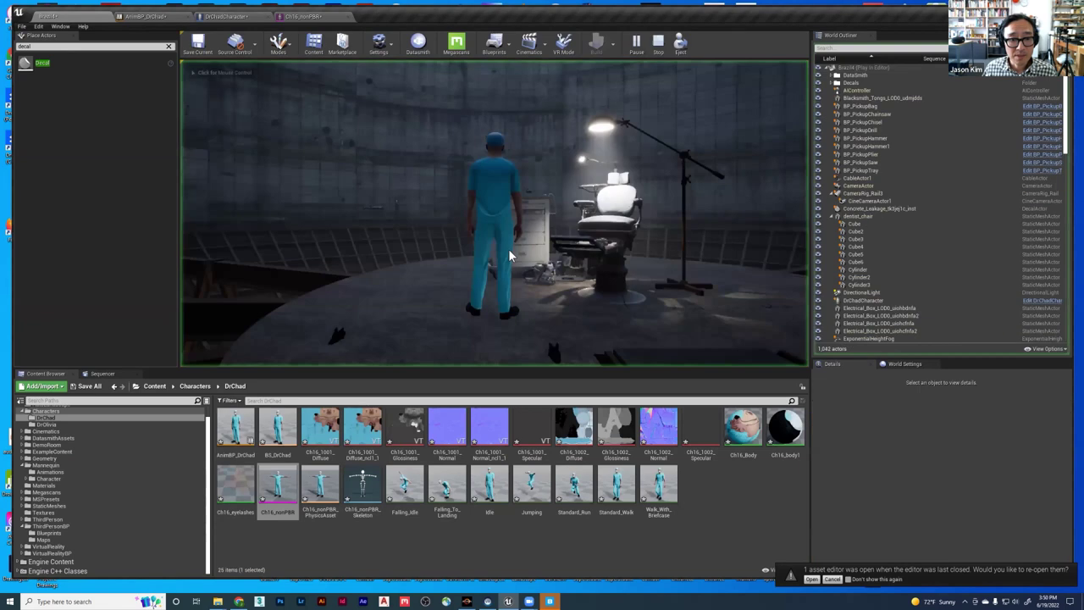
key(w)
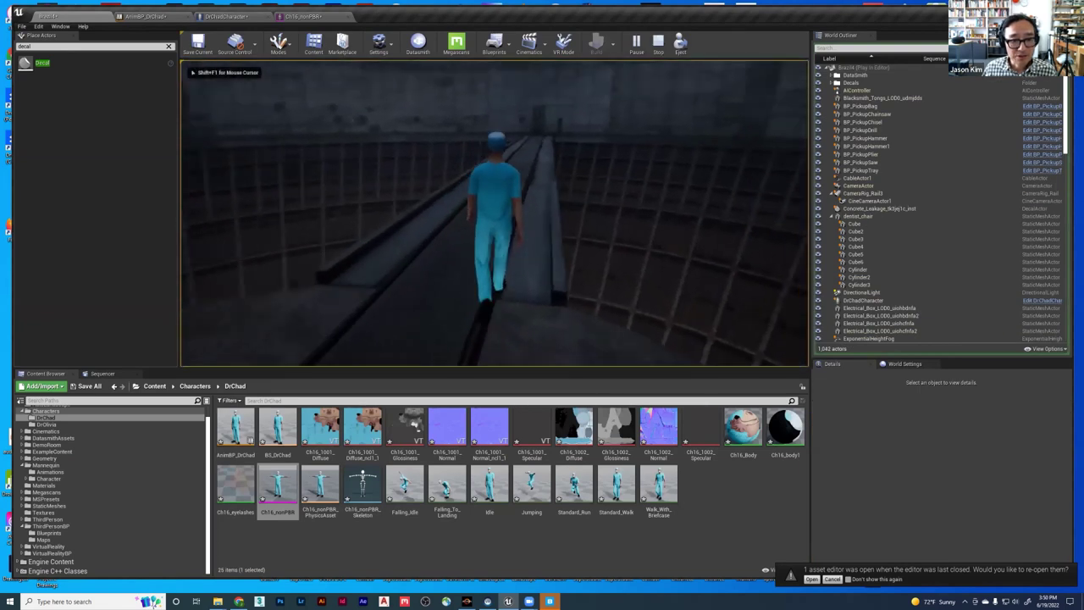
key(w)
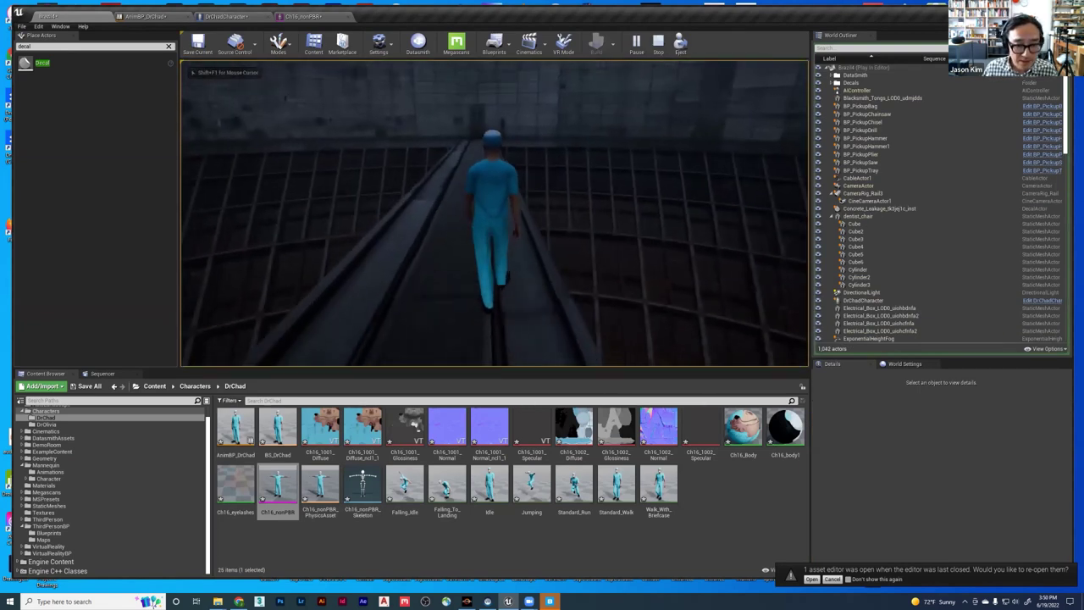
key(w)
key(w)
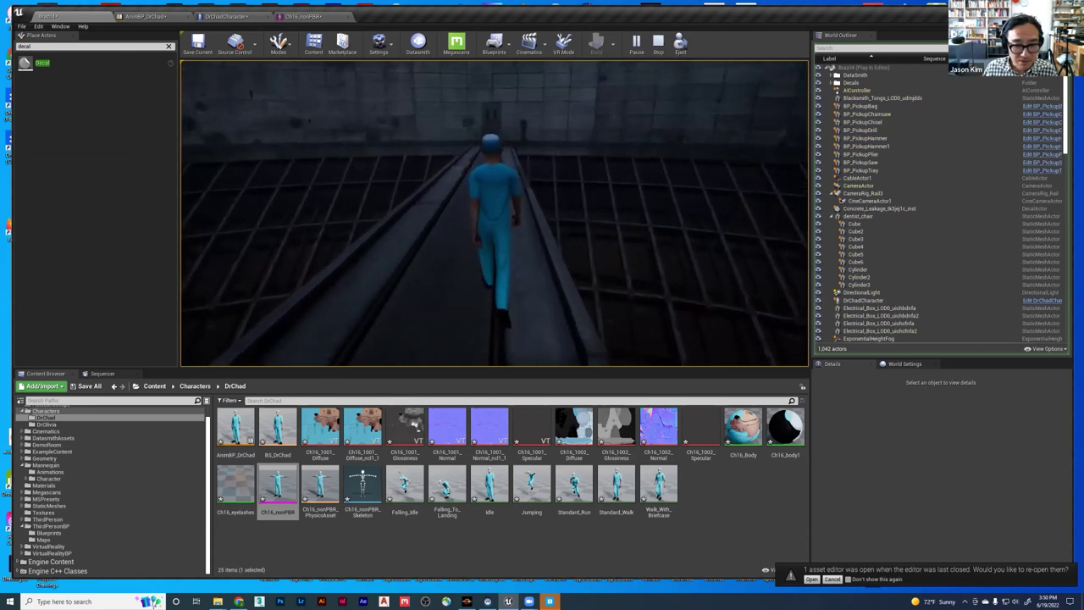
key(w)
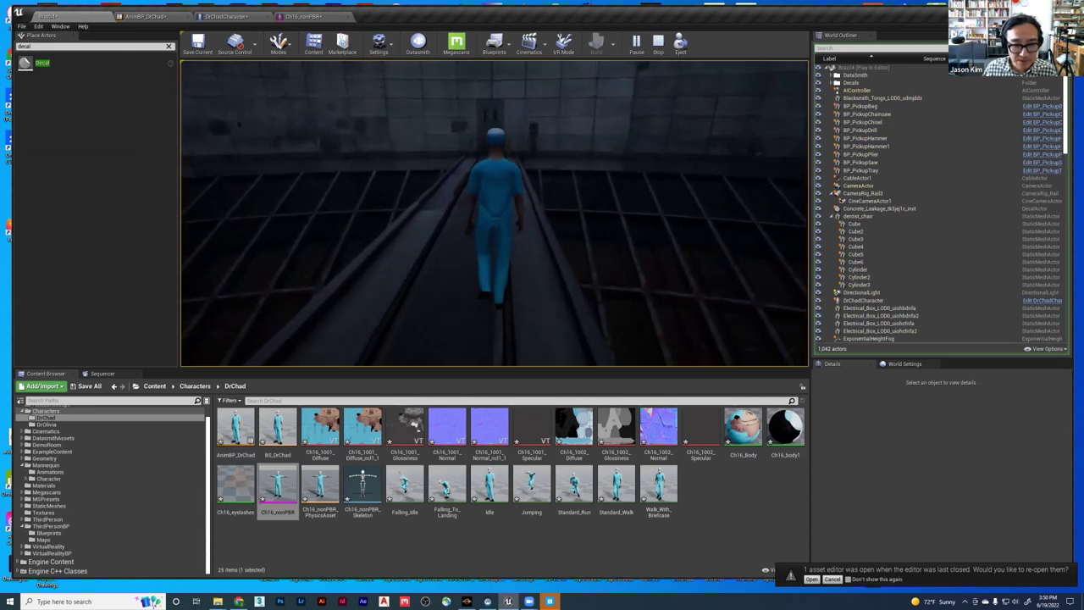
key(w)
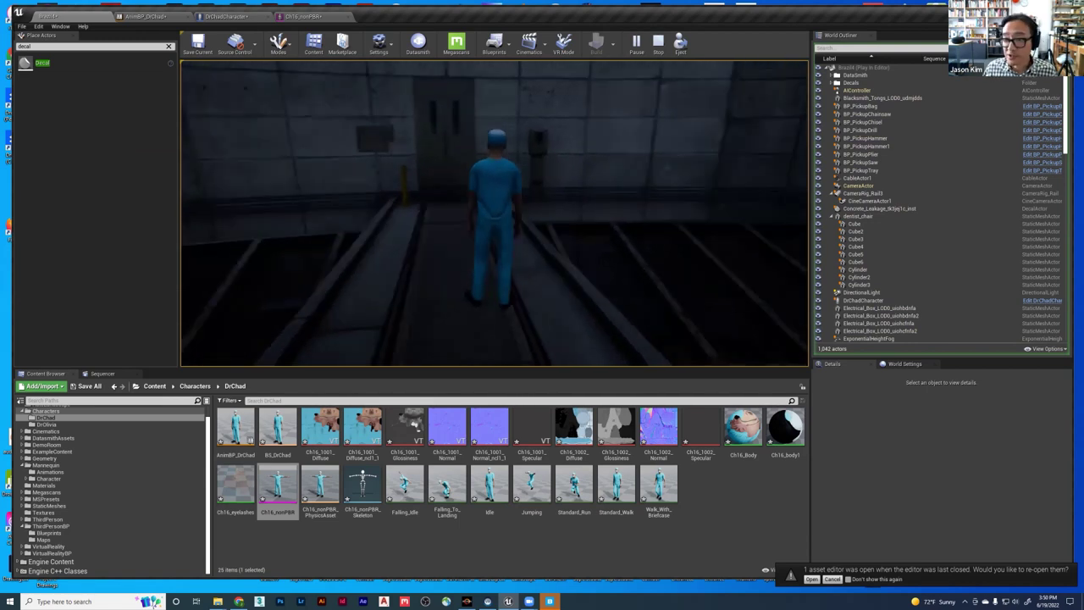
key(Escape)
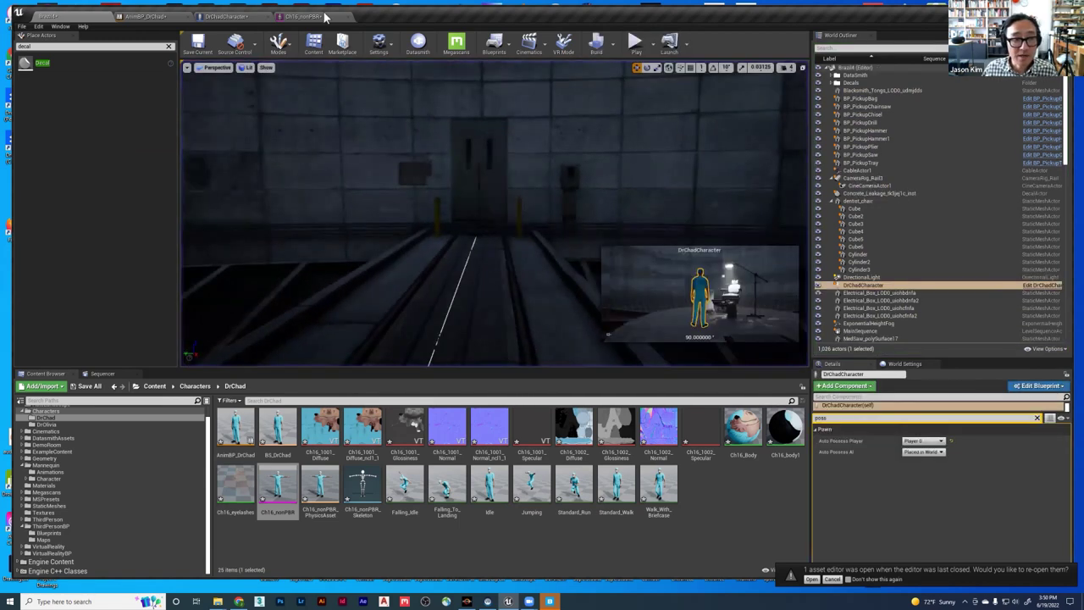
- Change Max Walk Speed in DrChadCharacter's Character Movement component and compile the blueprint
click(233, 18)
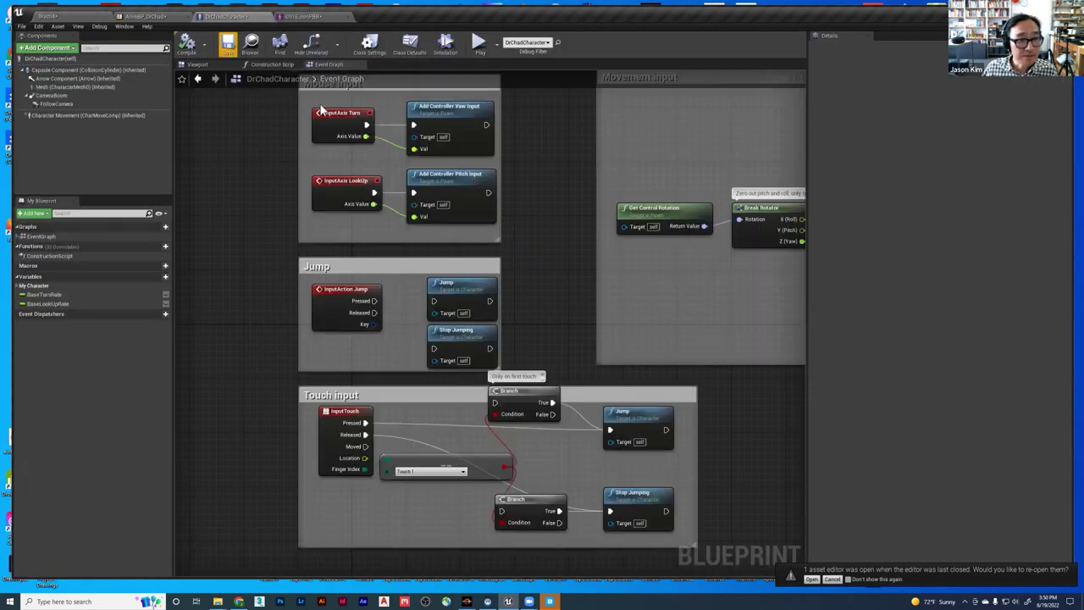
click(59, 114)
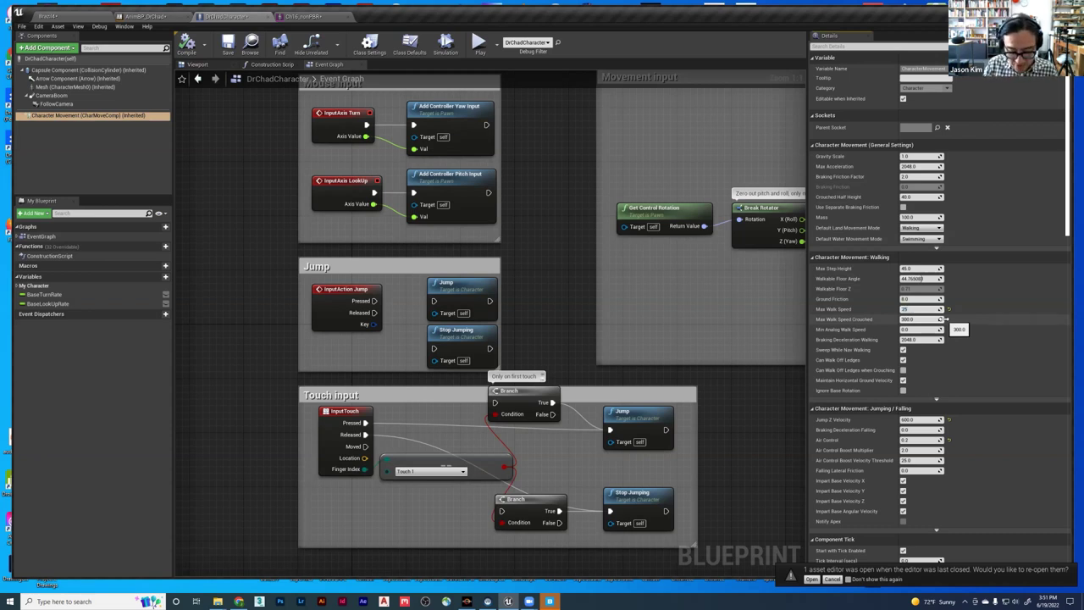
click(187, 47)
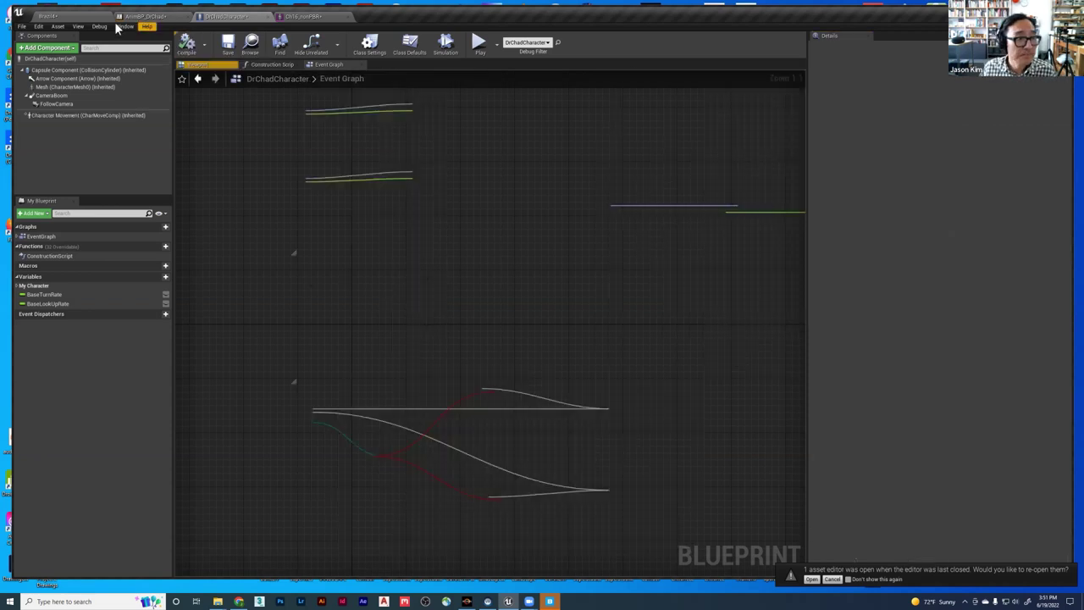
- Play-test the changed walk speed by walking DrChad along the walkway and viewing him from the side, and stop playing
click(85, 19)
click(635, 44)
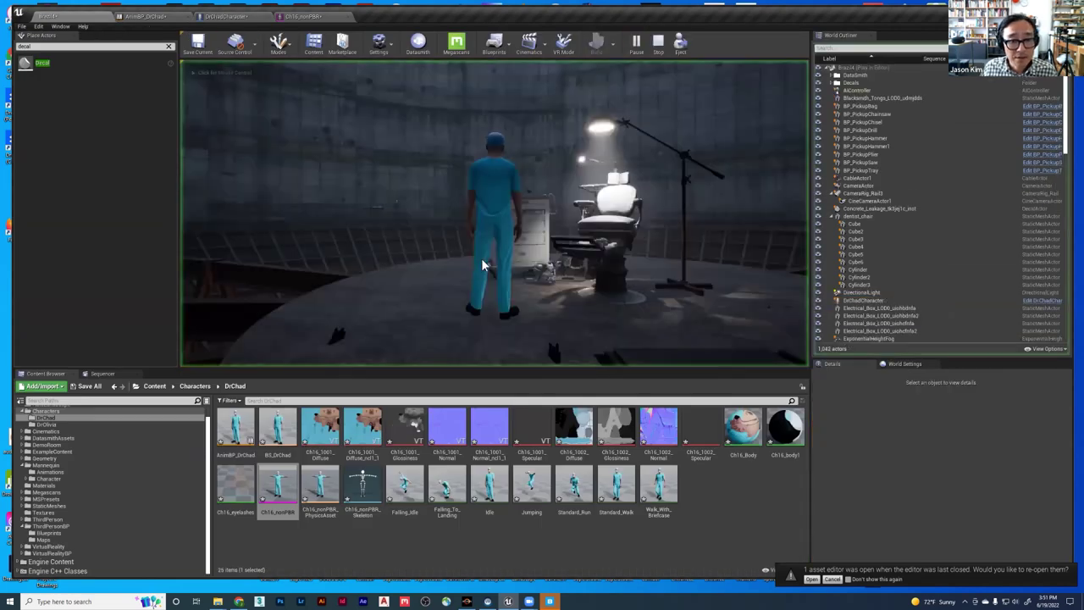
key(w)
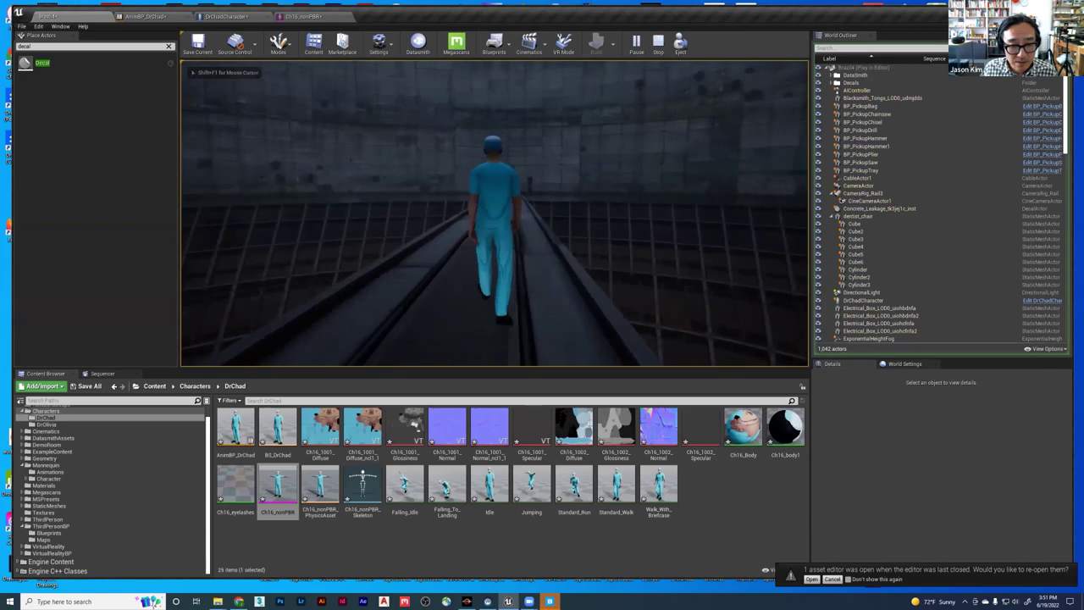
key(d)
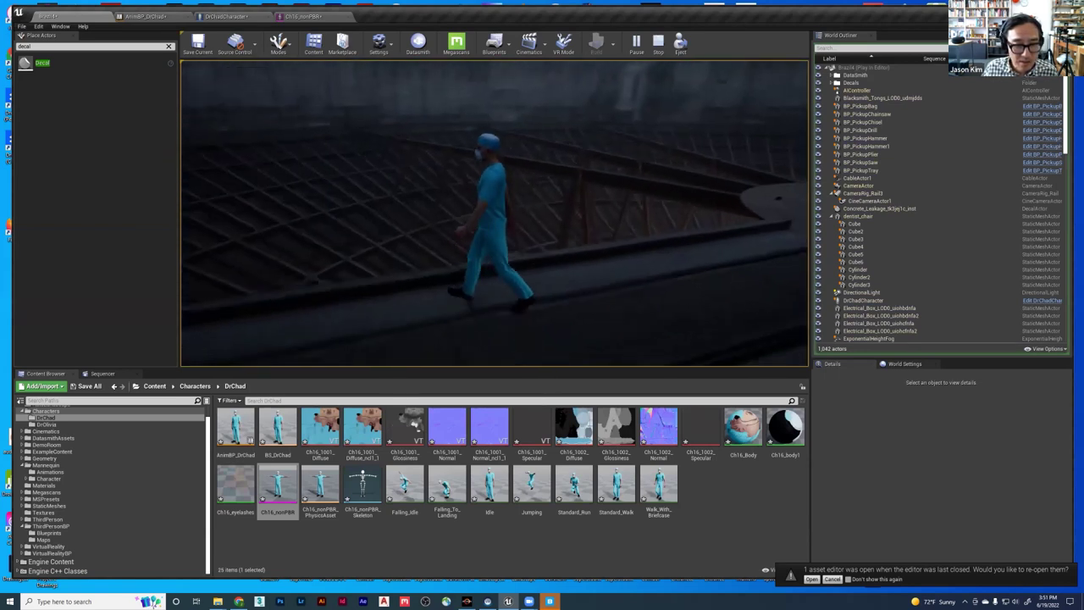
key(a)
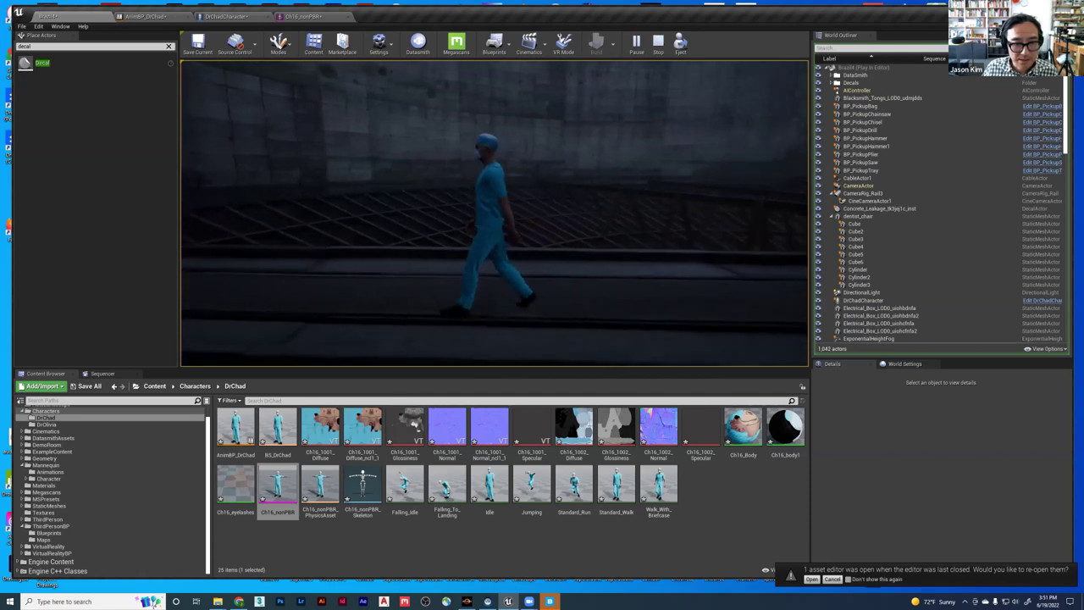
key(Escape)
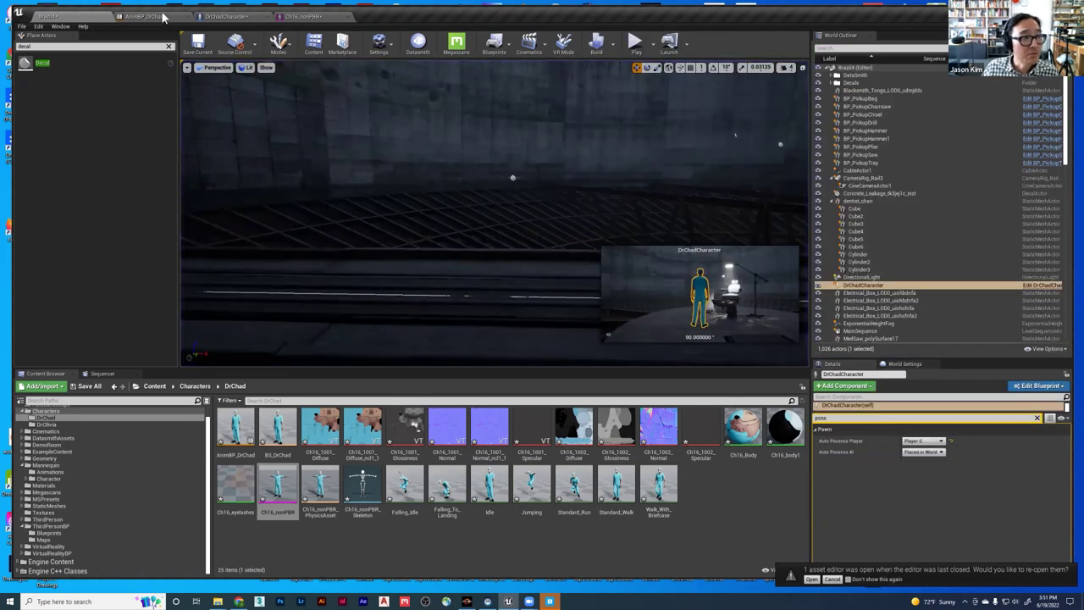
- In the BS_DrChad blend space, move the Standard_Walk sample to a speed of 150, preview the blend near it, and save
click(164, 16)
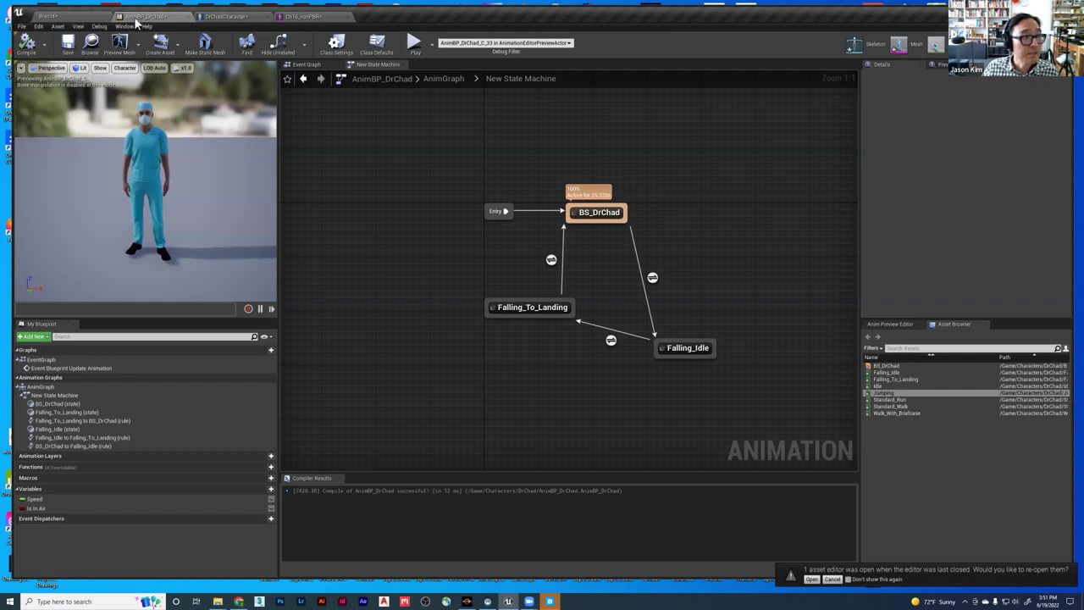
click(53, 17)
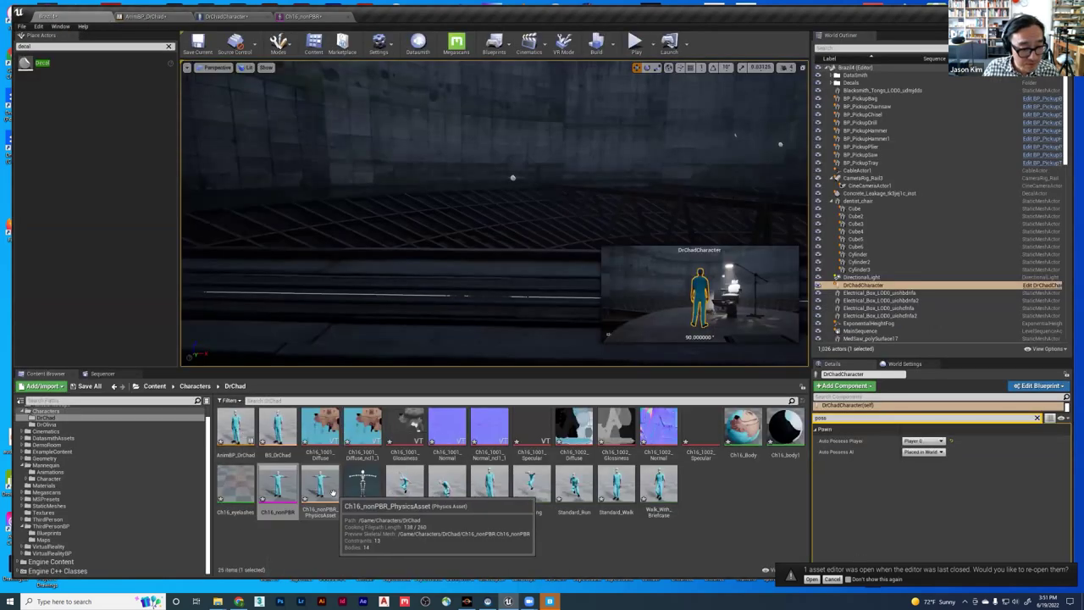
double_click(282, 439)
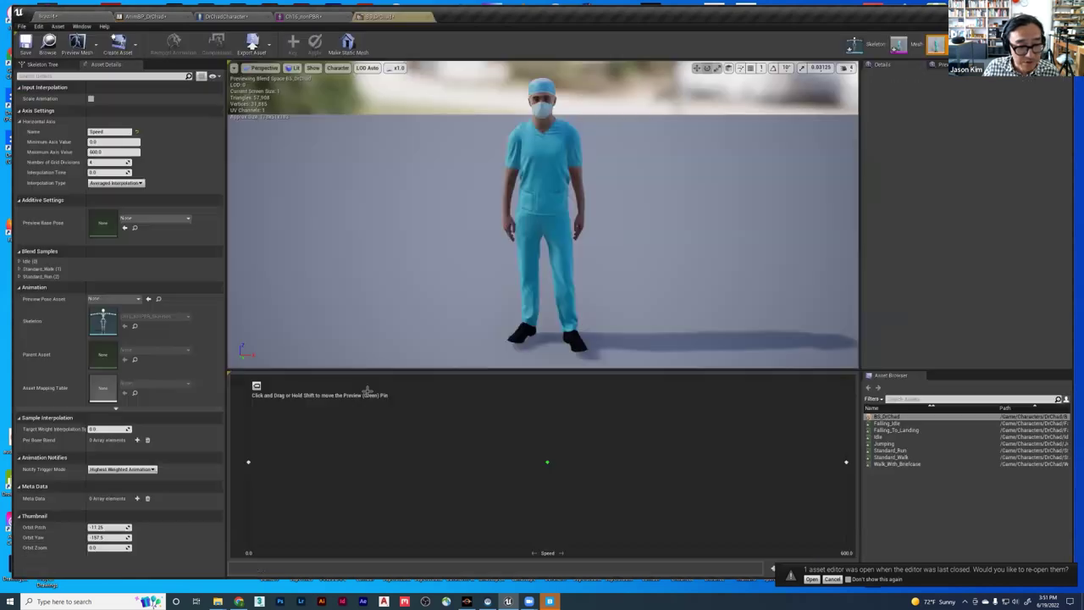
drag(530, 464, 354, 462)
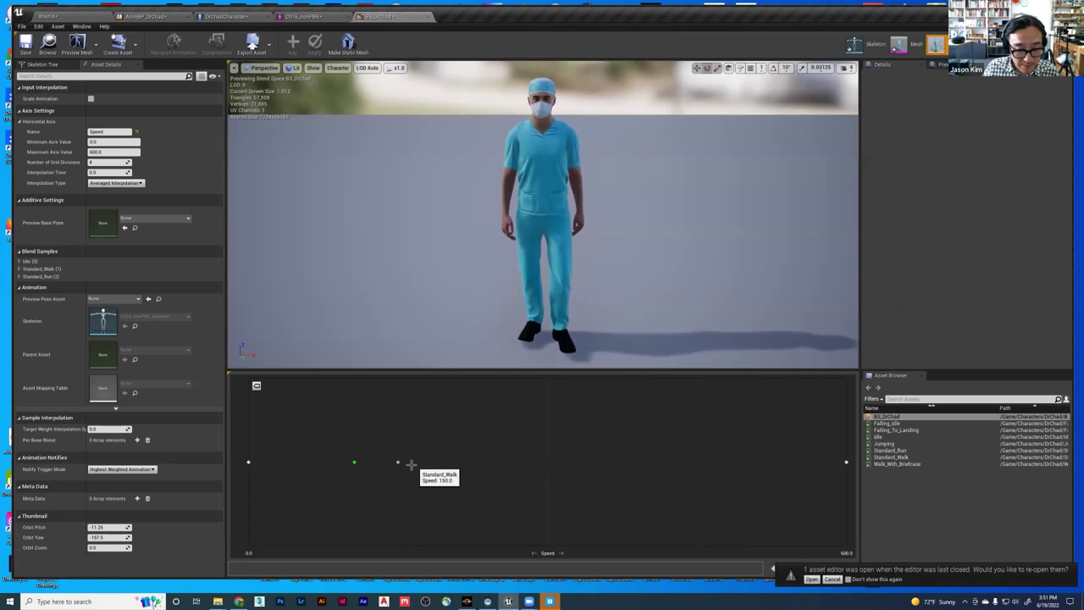
drag(371, 463, 395, 463)
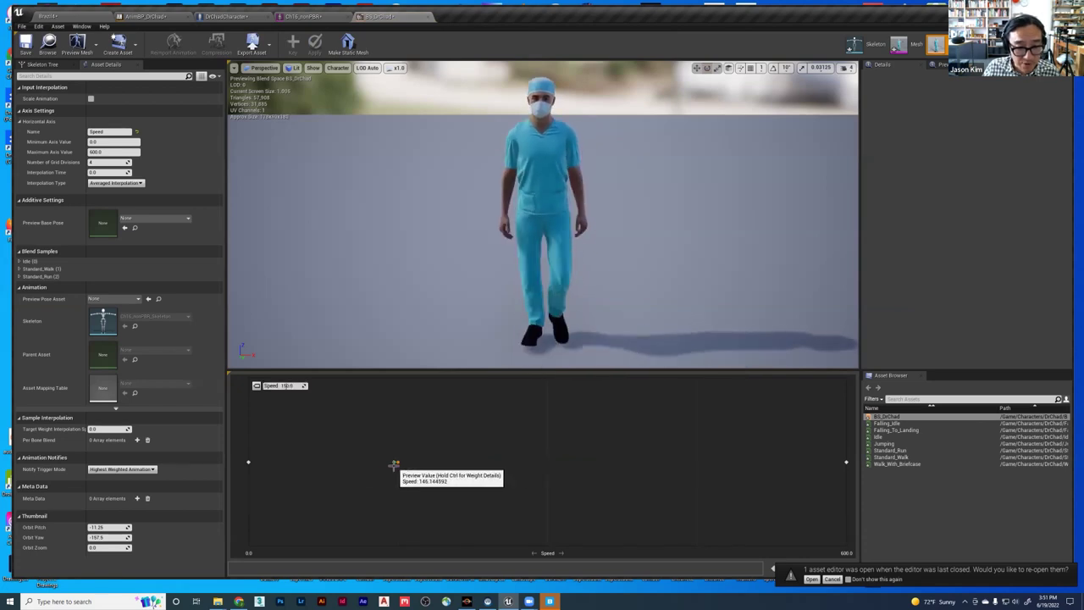
click(28, 44)
- Play-test the adjusted walk blend by walking DrChad along the walkway, examining his stride from behind and the side, and stop playing
click(48, 16)
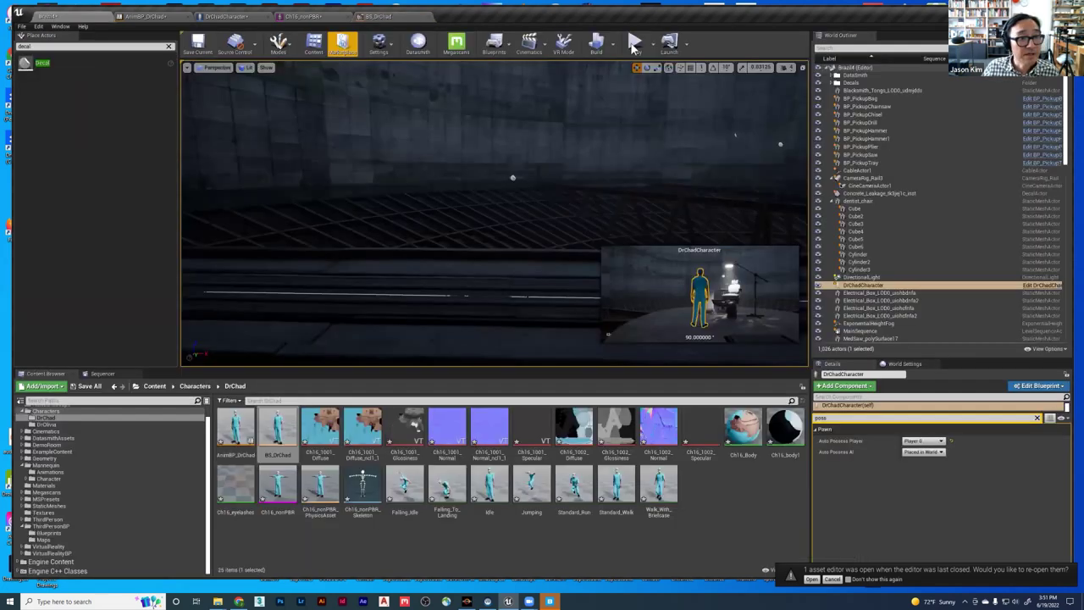
click(516, 257)
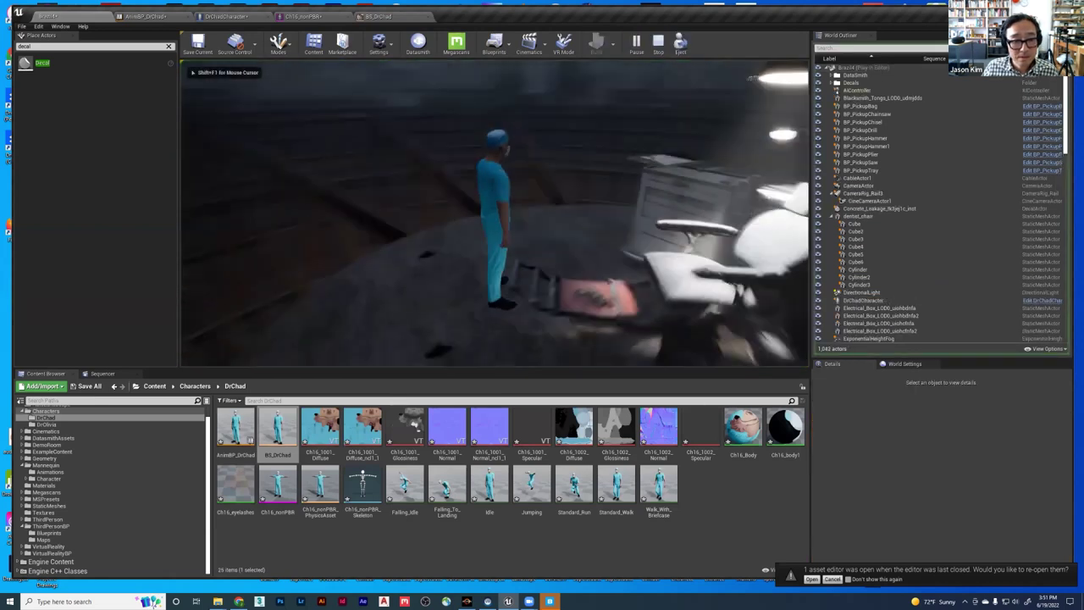
key(w)
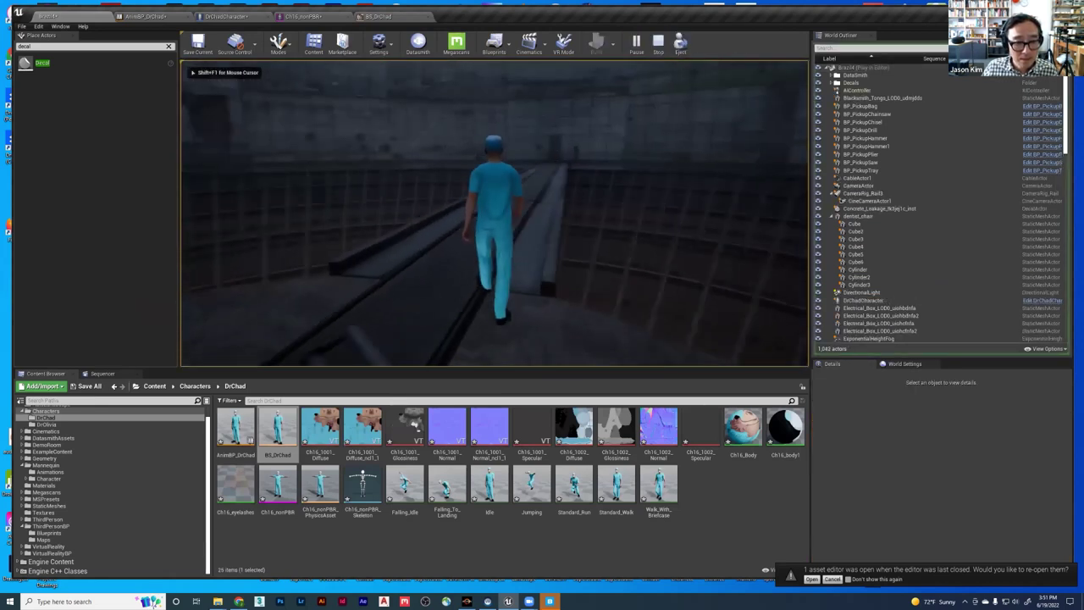
key(w)
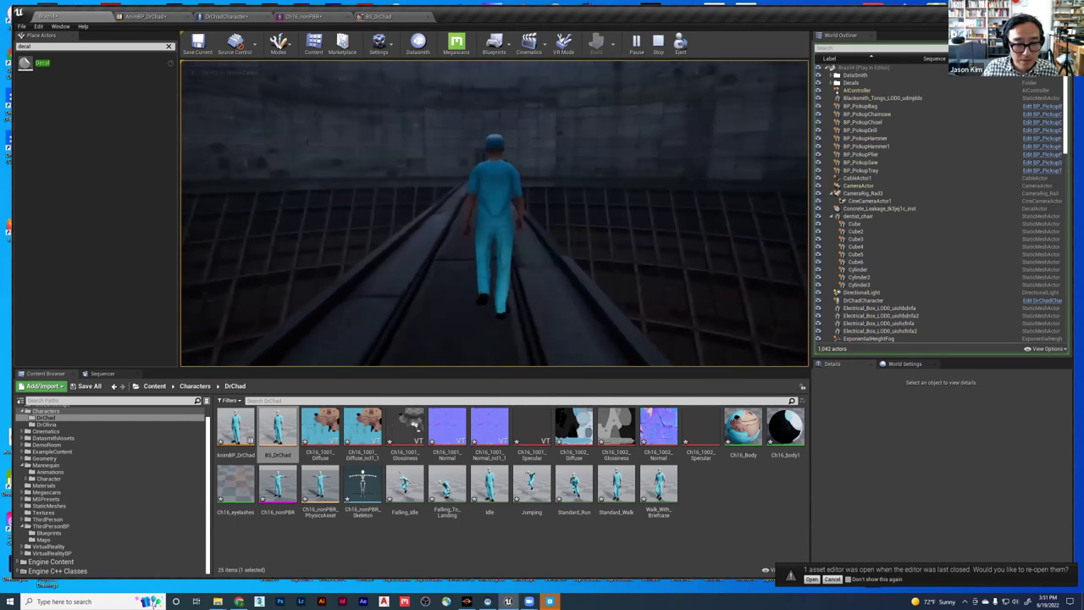
key(w)
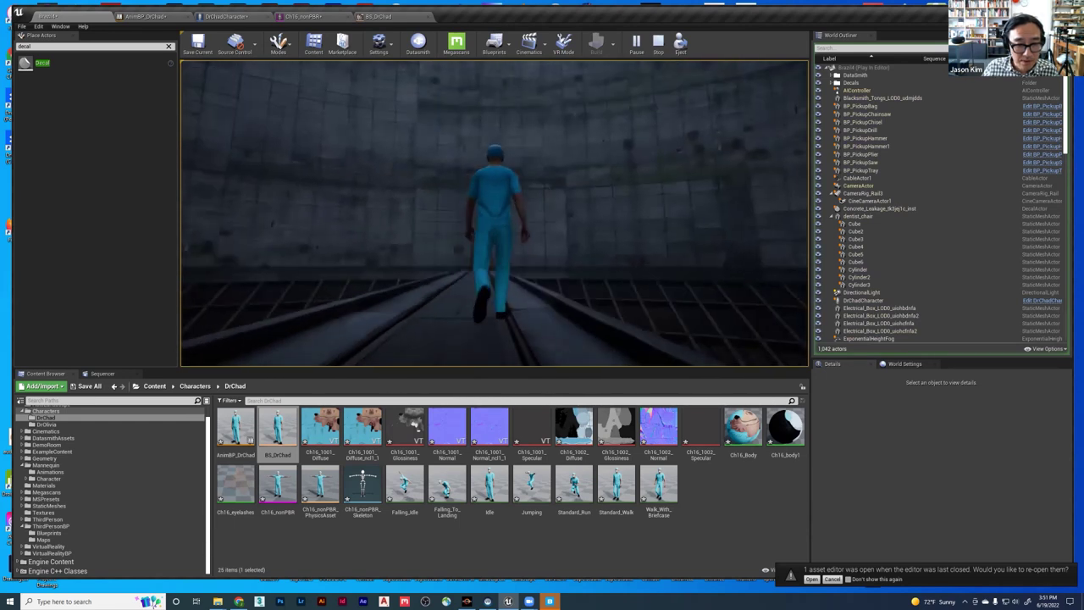
key(w)
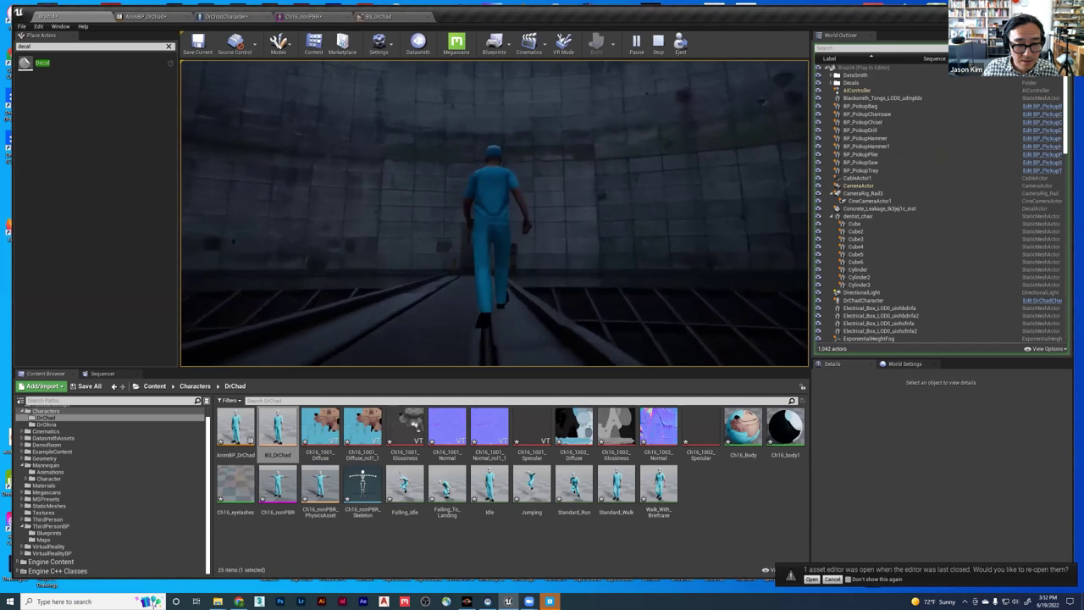
key(w)
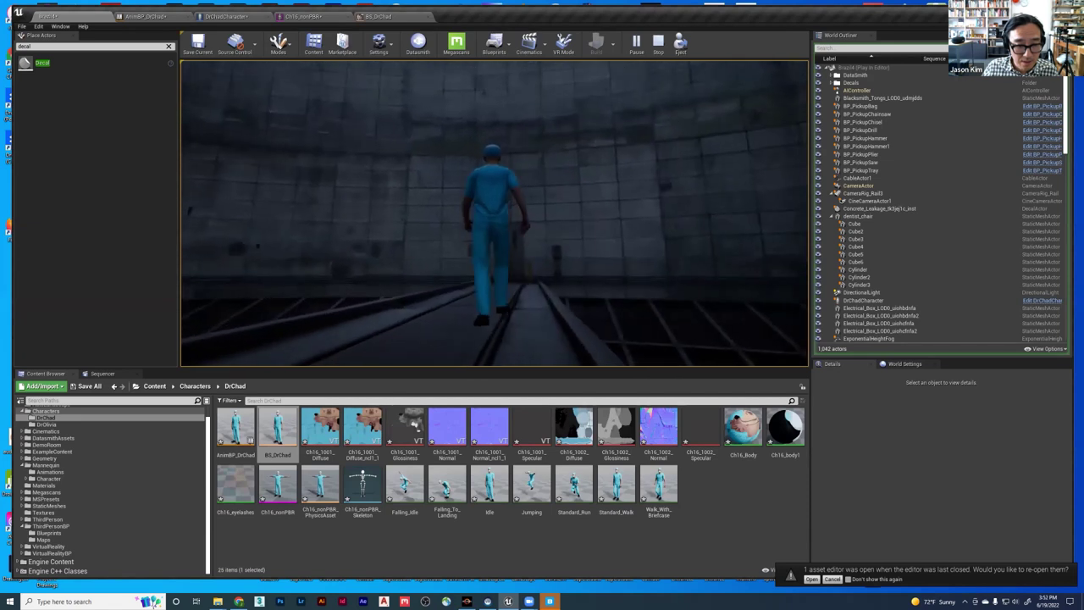
key(w)
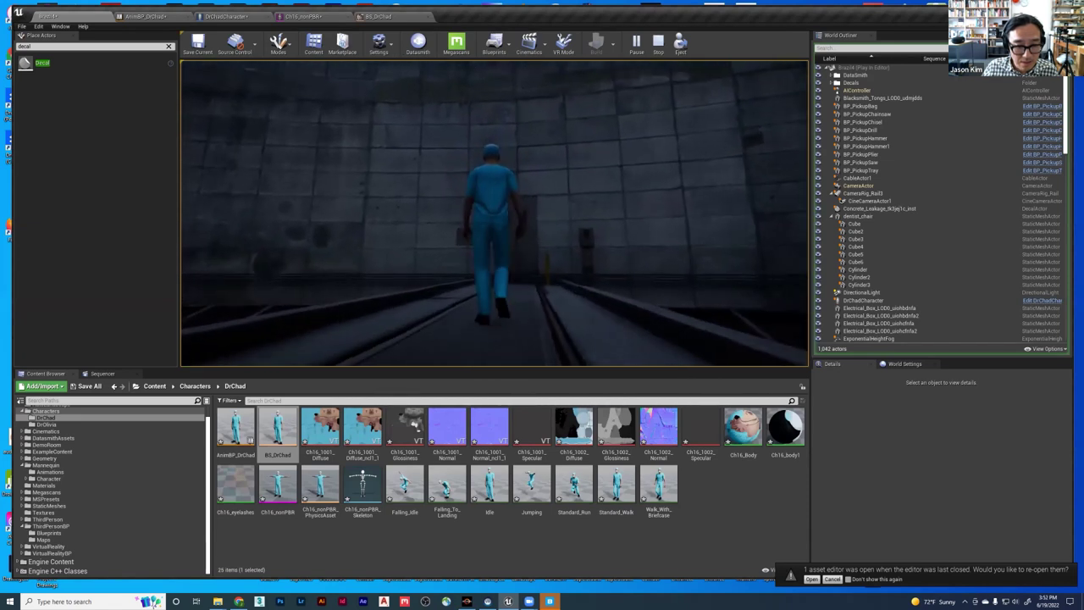
key(w)
key(d)
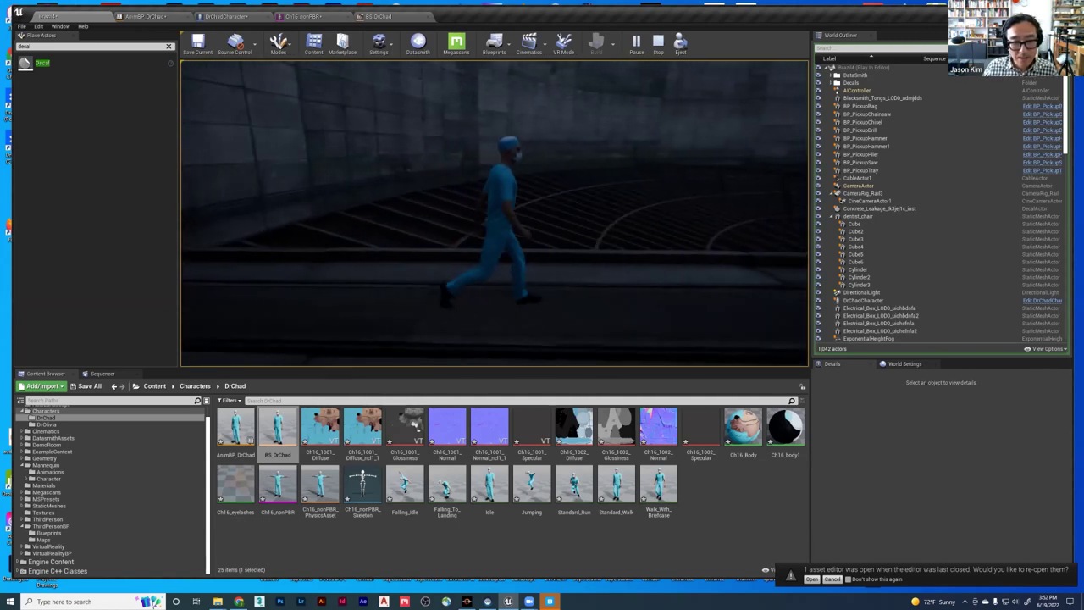
key(d)
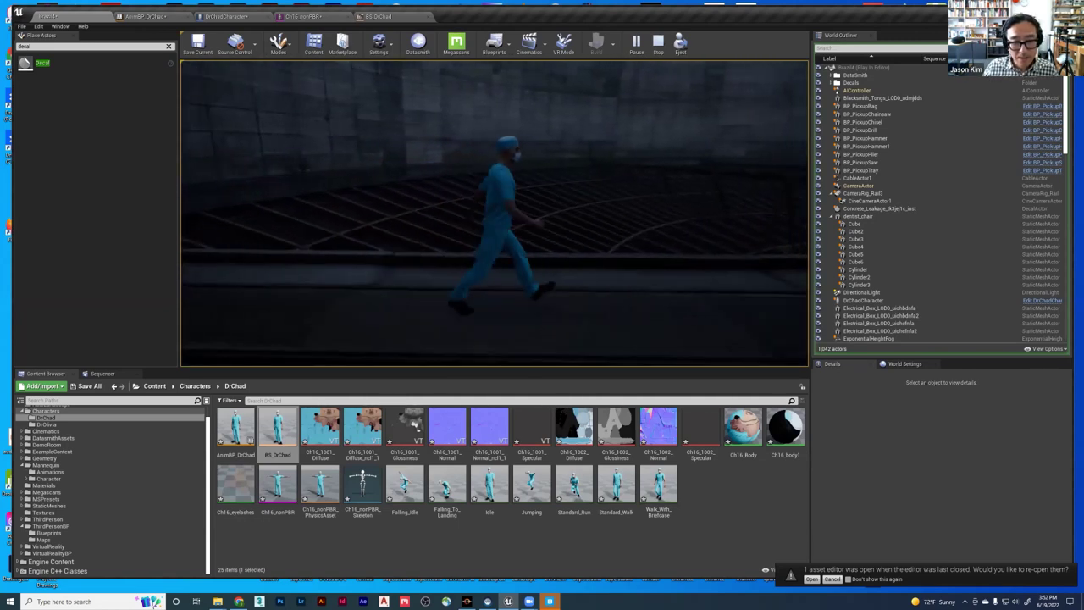
key(d)
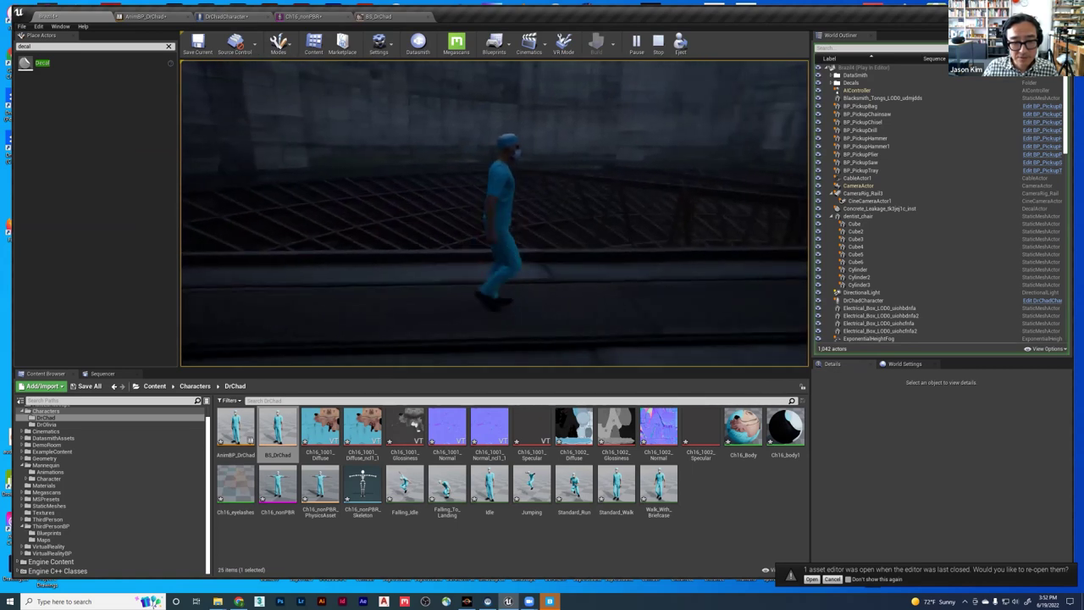
key(d)
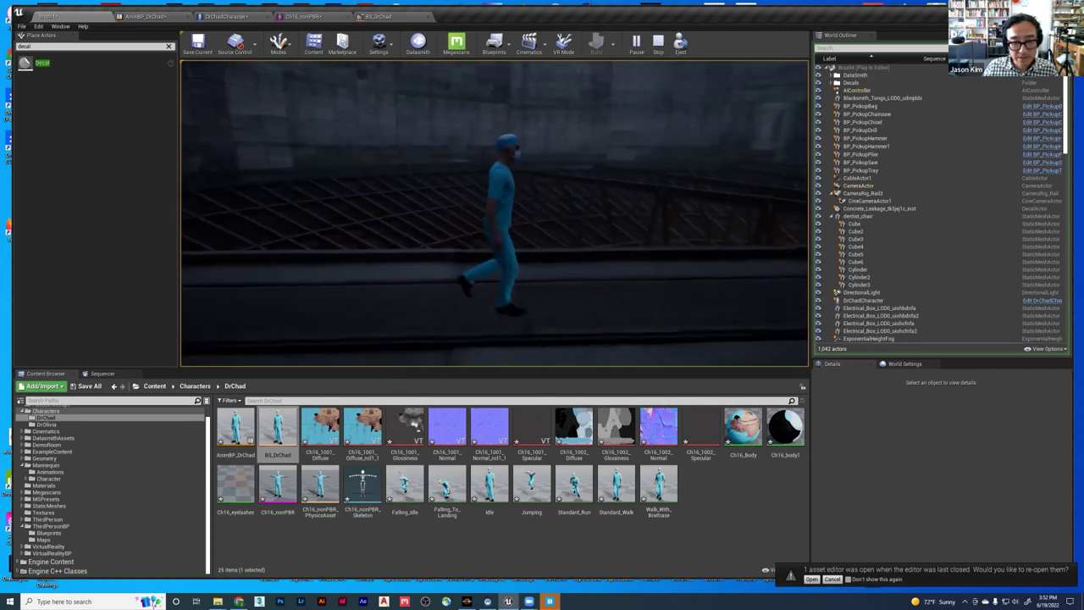
key(Escape)
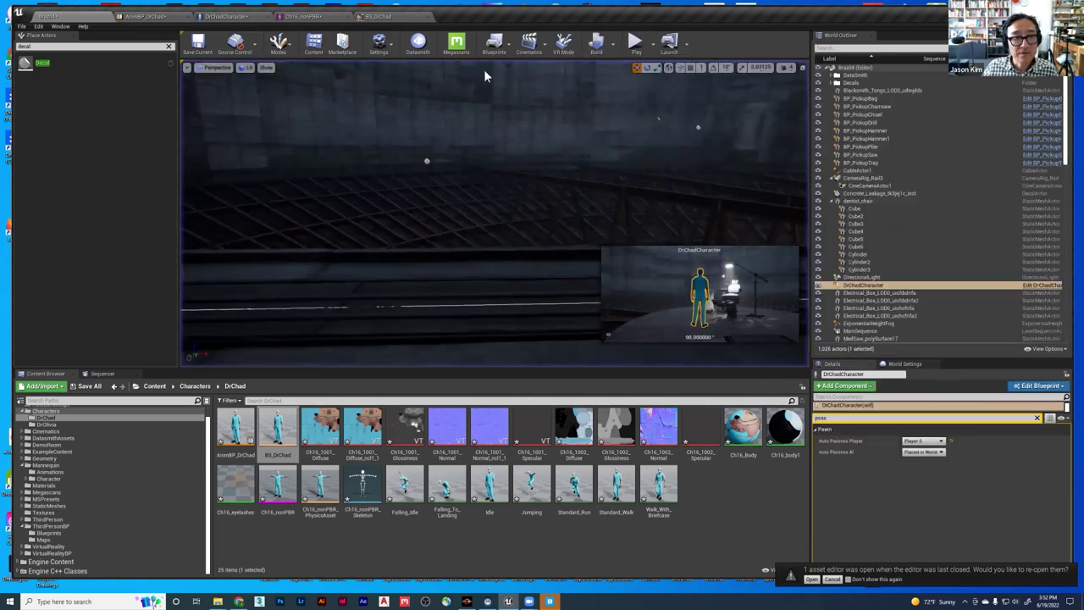
- Review the BS_DrChad blend space samples and return to AnimBP_DrChad's New State Machine graph
click(404, 20)
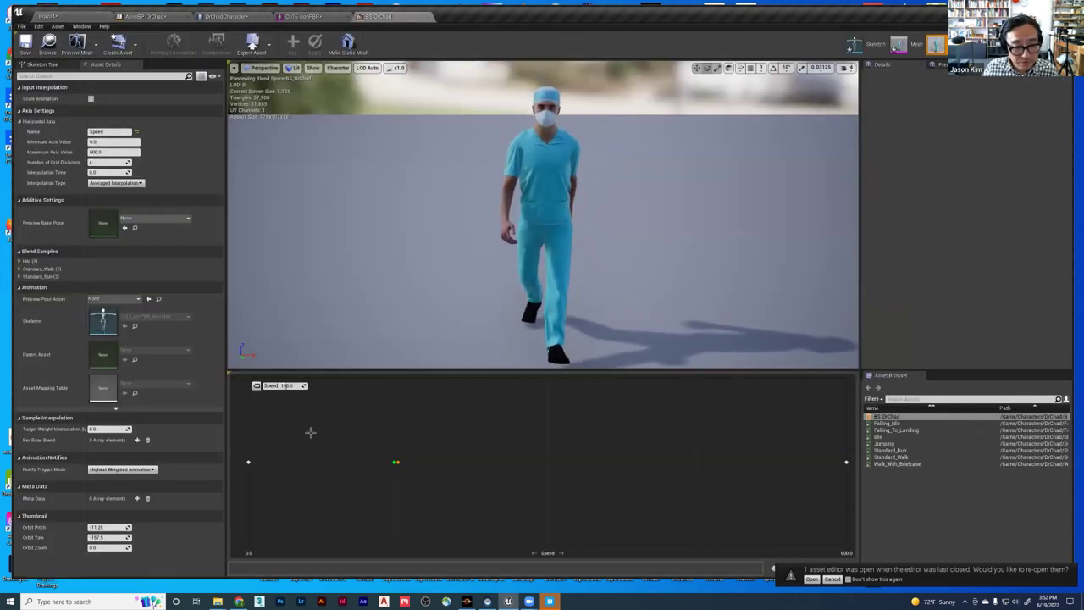
click(145, 16)
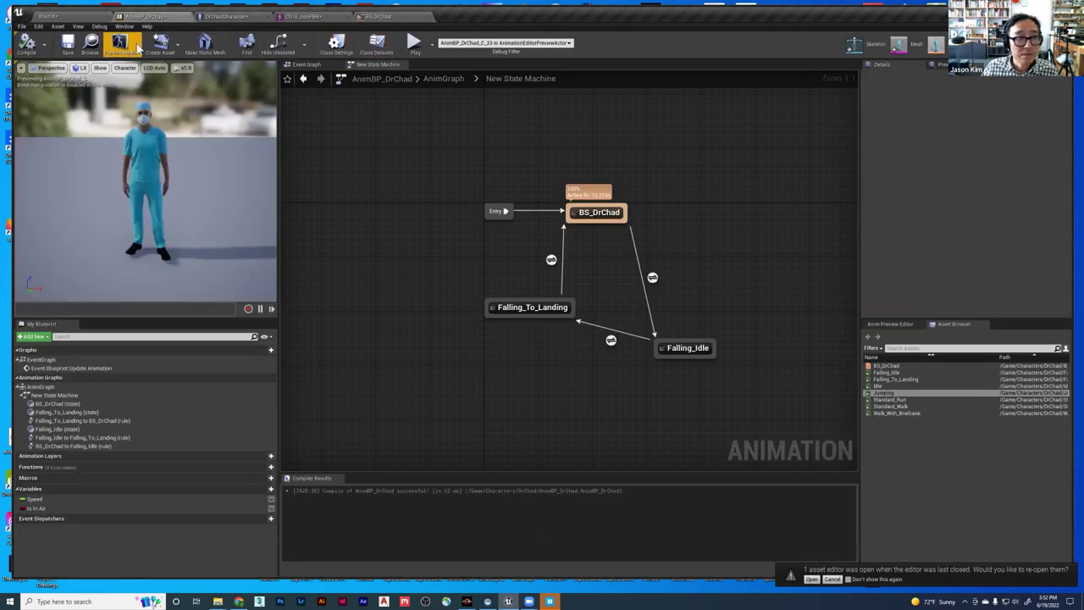
- Set the Max Walk Speed of DrChadCharacter's Character Movement component to 220
click(222, 17)
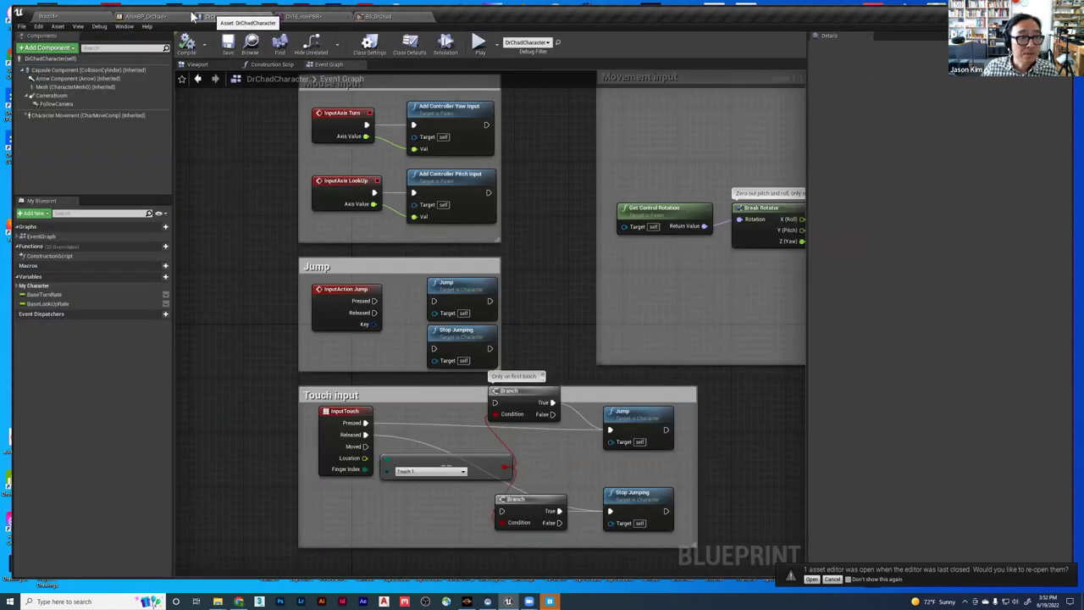
click(73, 117)
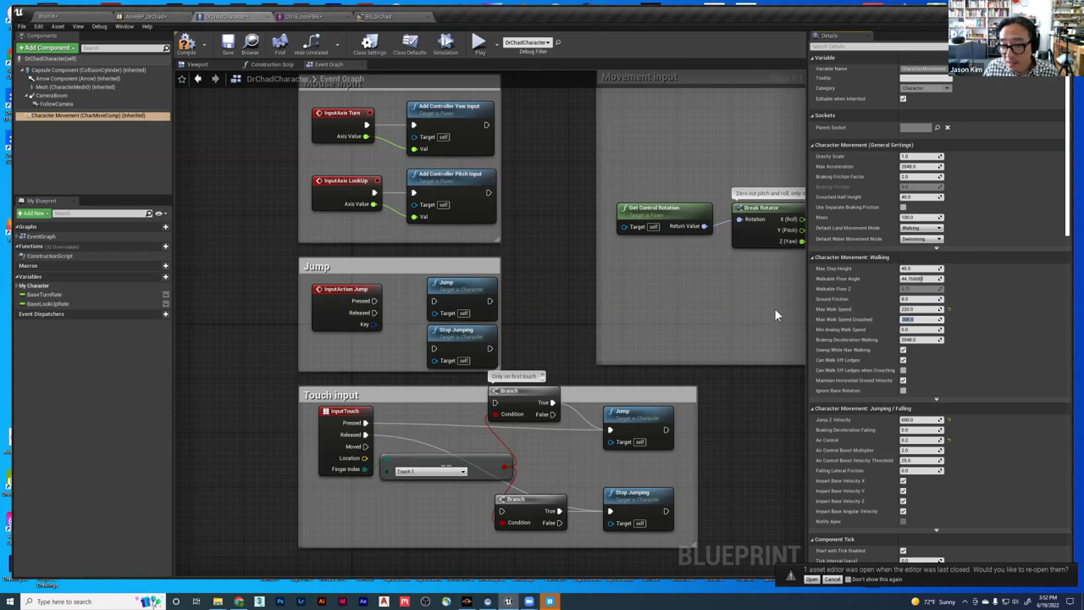
- Play-test DrChad's walk along the walkway at the changed speed, viewing him from behind and the side, stop playing, and return to the level
click(72, 16)
click(598, 176)
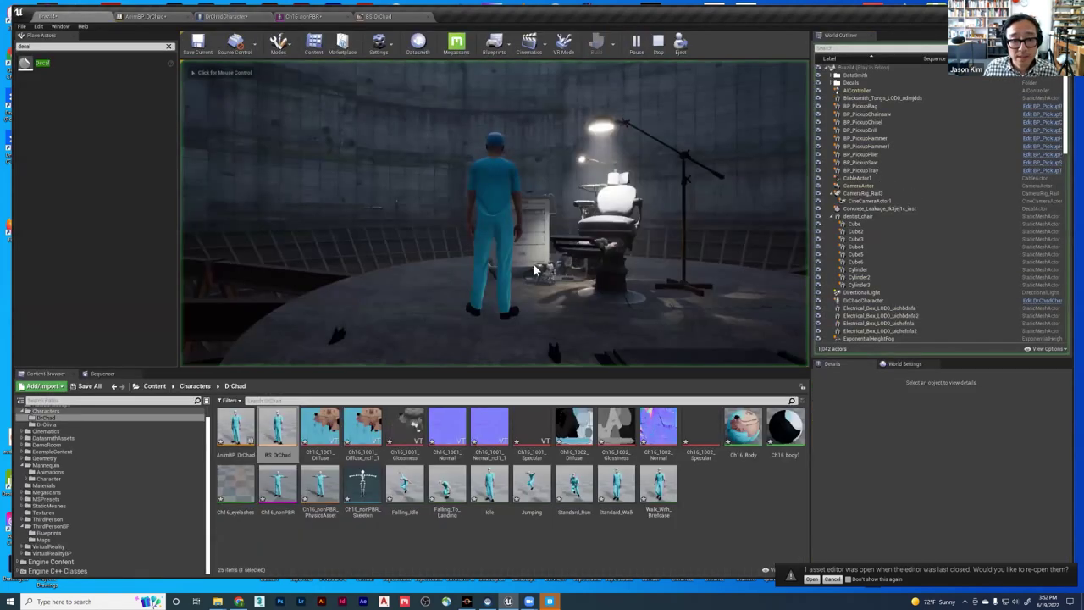
key(w)
key(w)
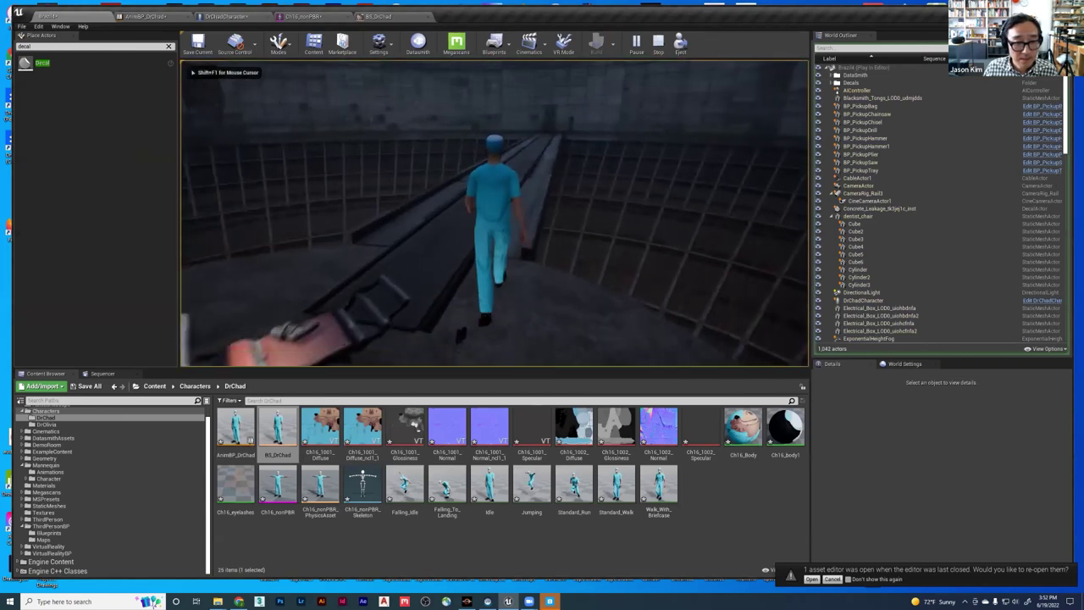
key(a)
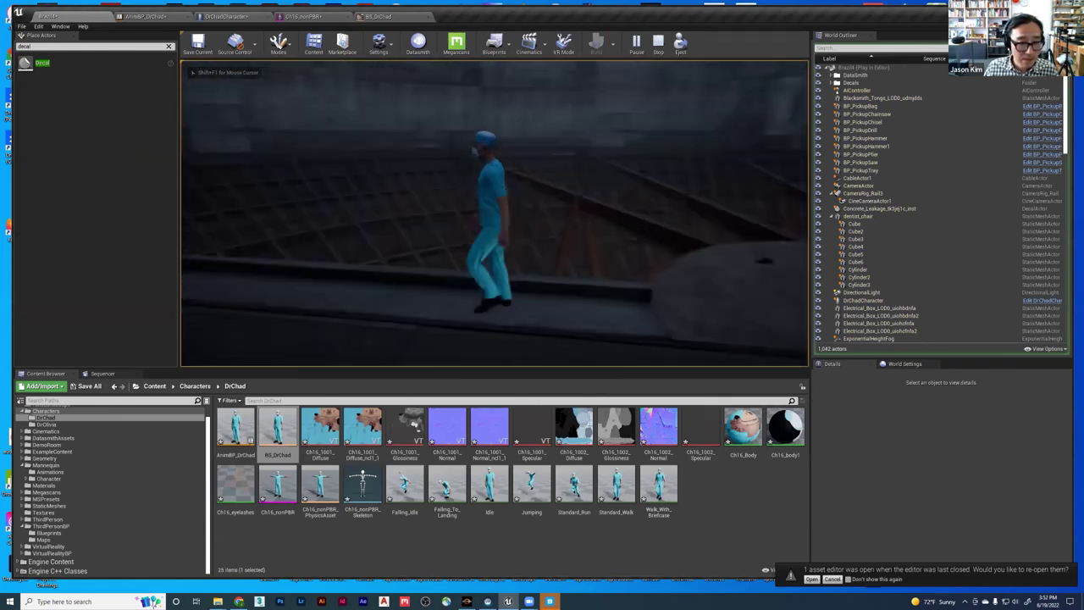
key(shift+F1)
key(alt+Tab)
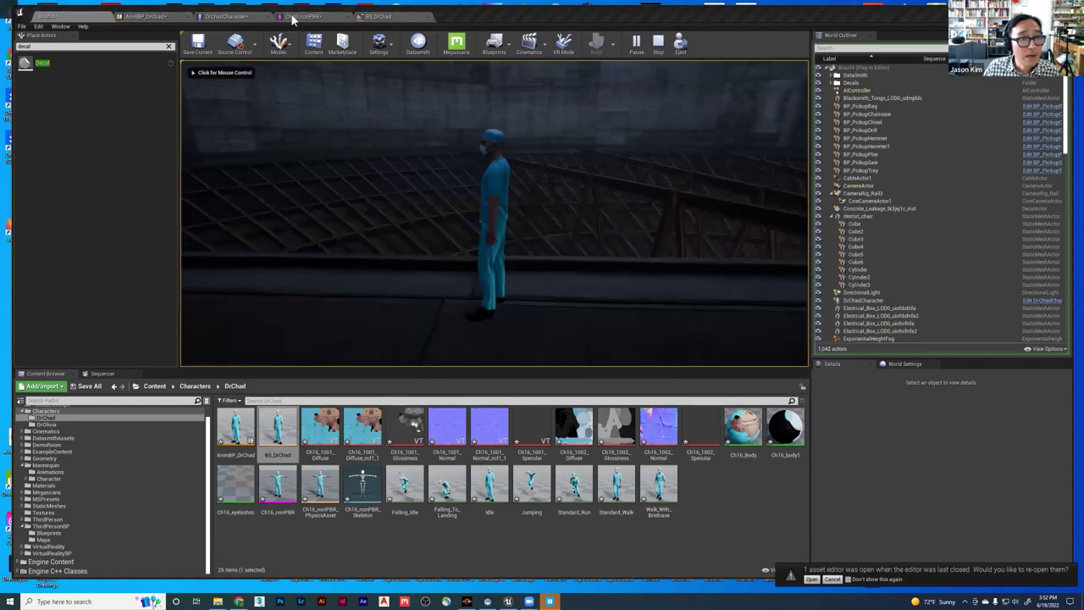
click(153, 17)
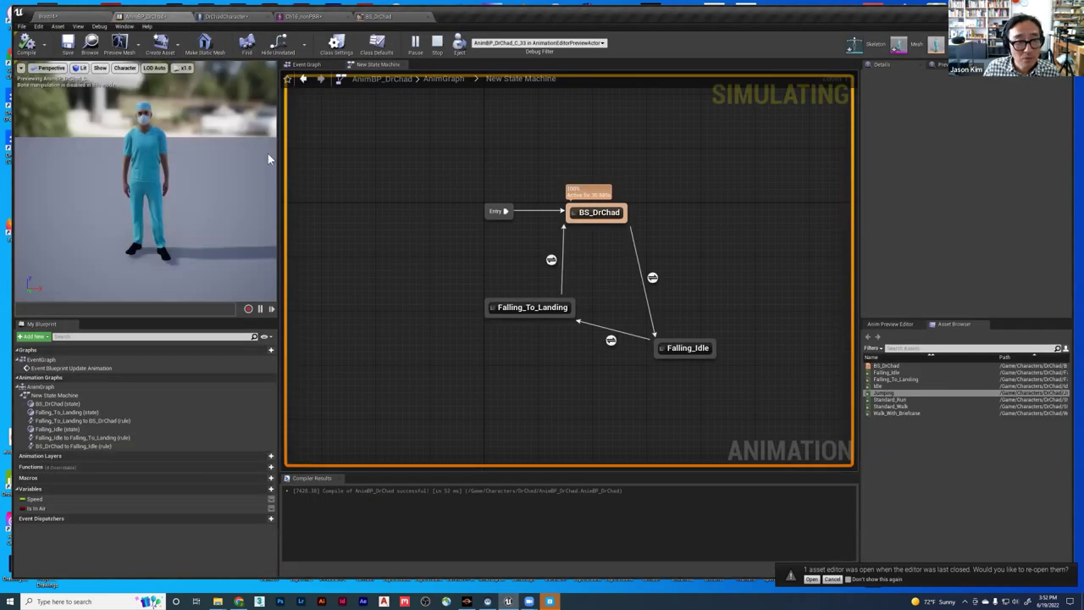
key(Escape)
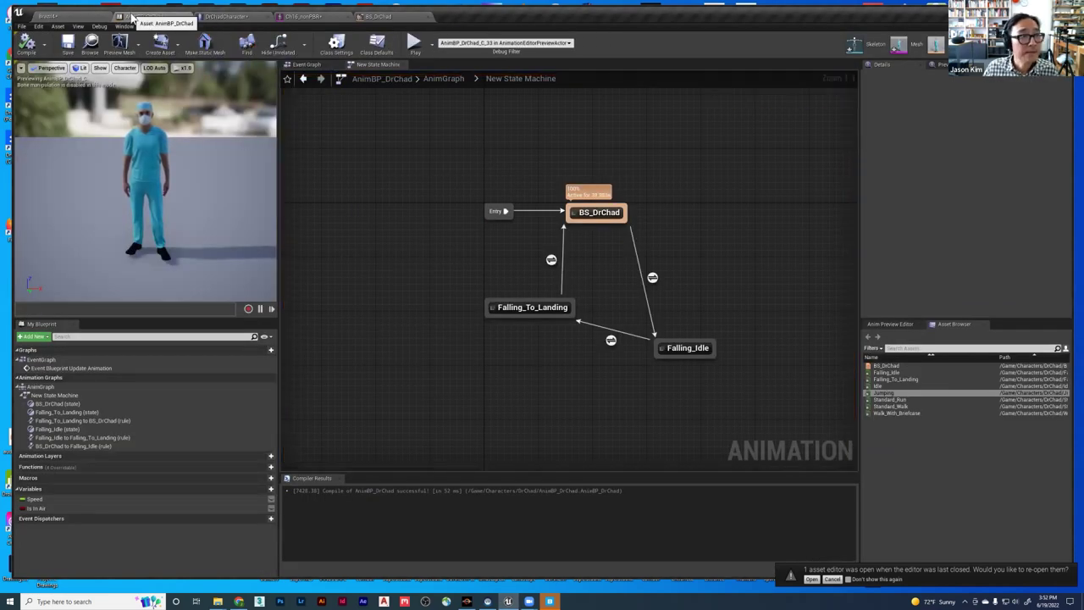
click(63, 16)
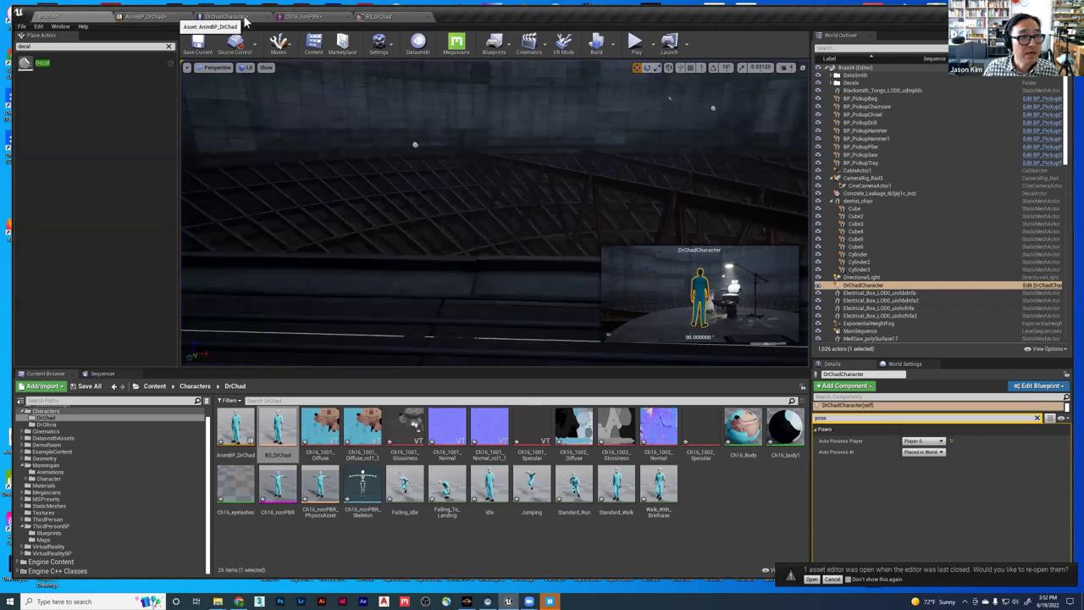
- In BS_DrChad, remove the Standard_Run sample and set the Speed axis maximum to 220, with Standard_Walk placed at that maximum
click(381, 18)
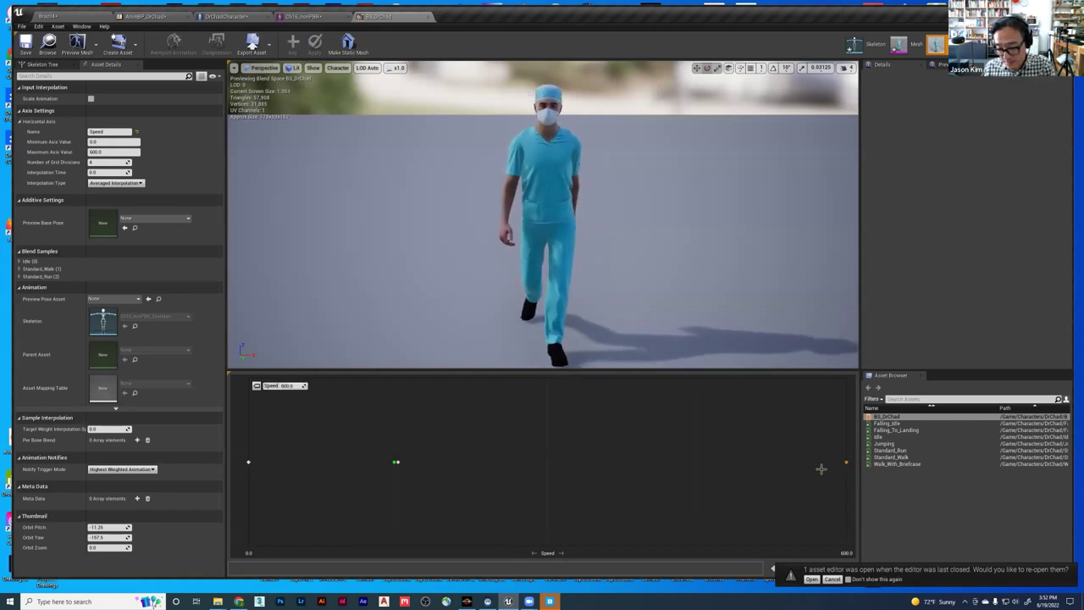
key(Delete)
drag(395, 462, 575, 461)
drag(397, 461, 801, 454)
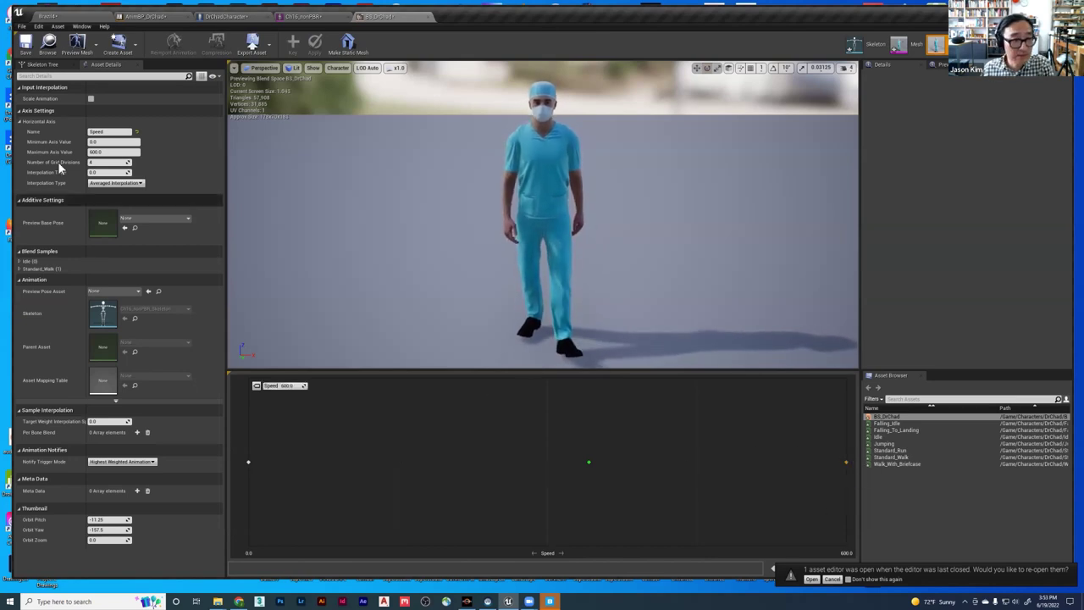
text(220)
key(Tab)
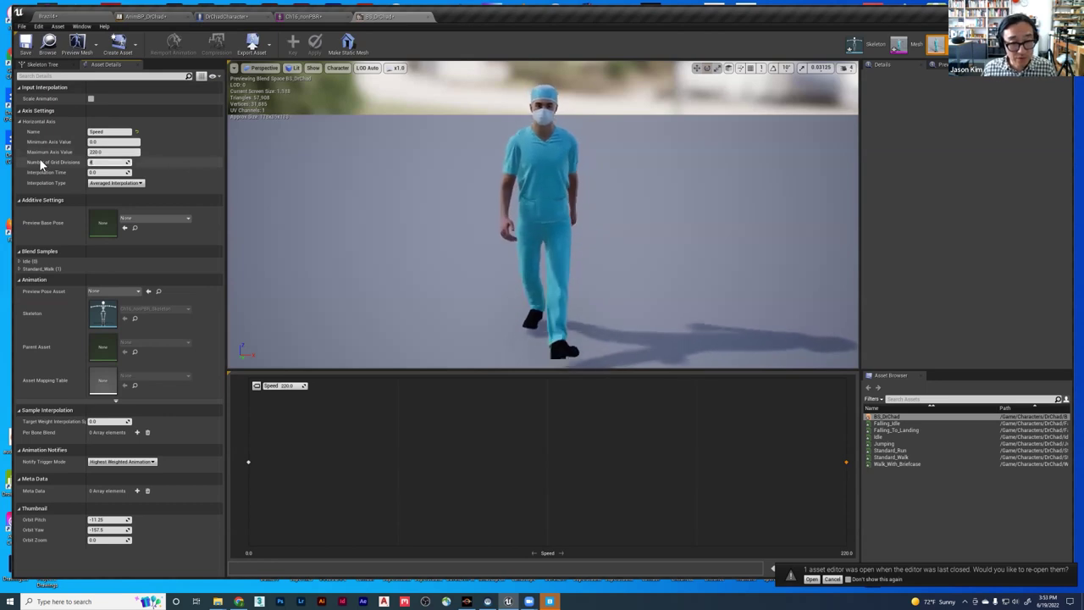
- Play-test the idle-to-walk blend by walking DrChad onto the walkway and examining his stride from the side, then stop playing
click(53, 17)
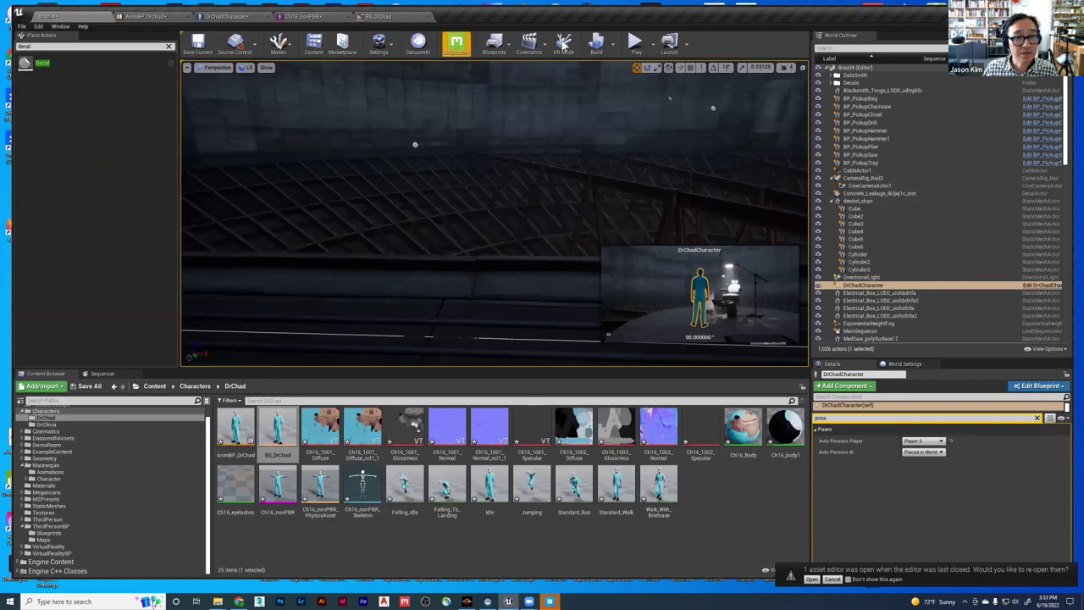
click(578, 255)
key(w)
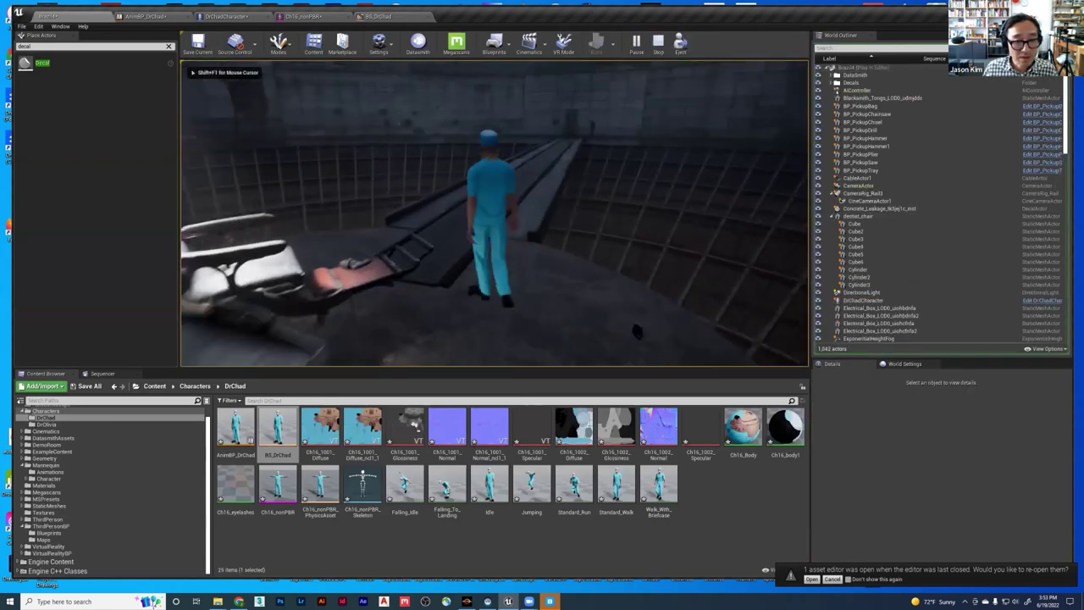
key(w)
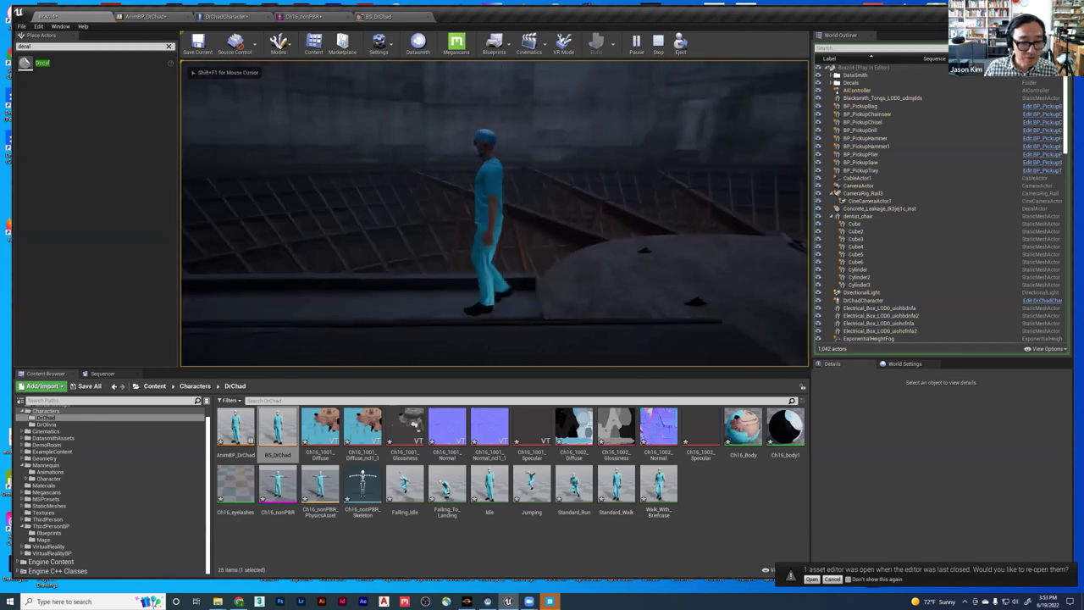
key(a)
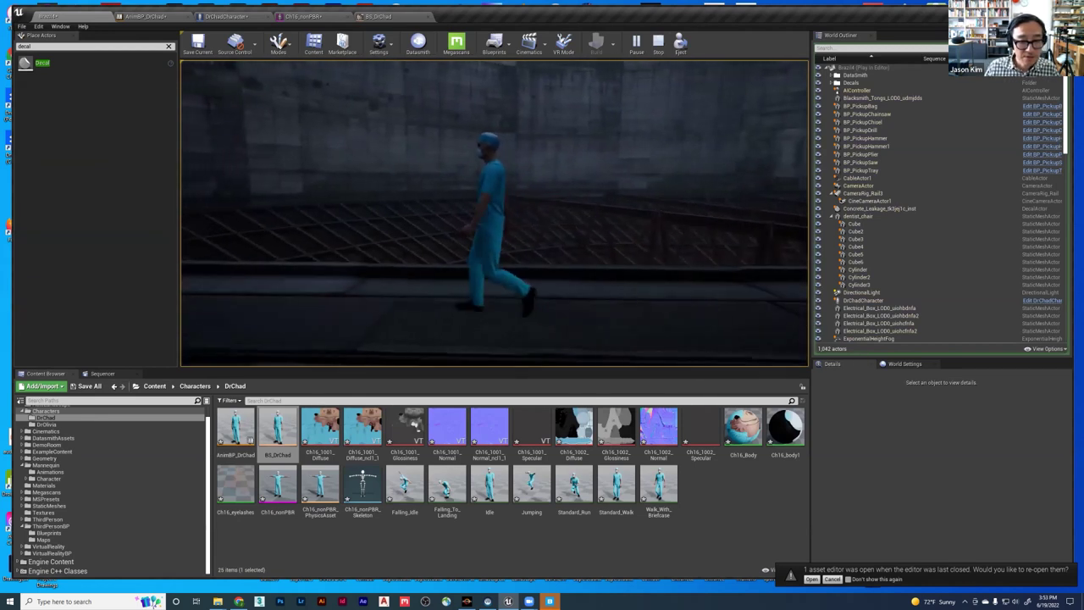
key(shift+F1)
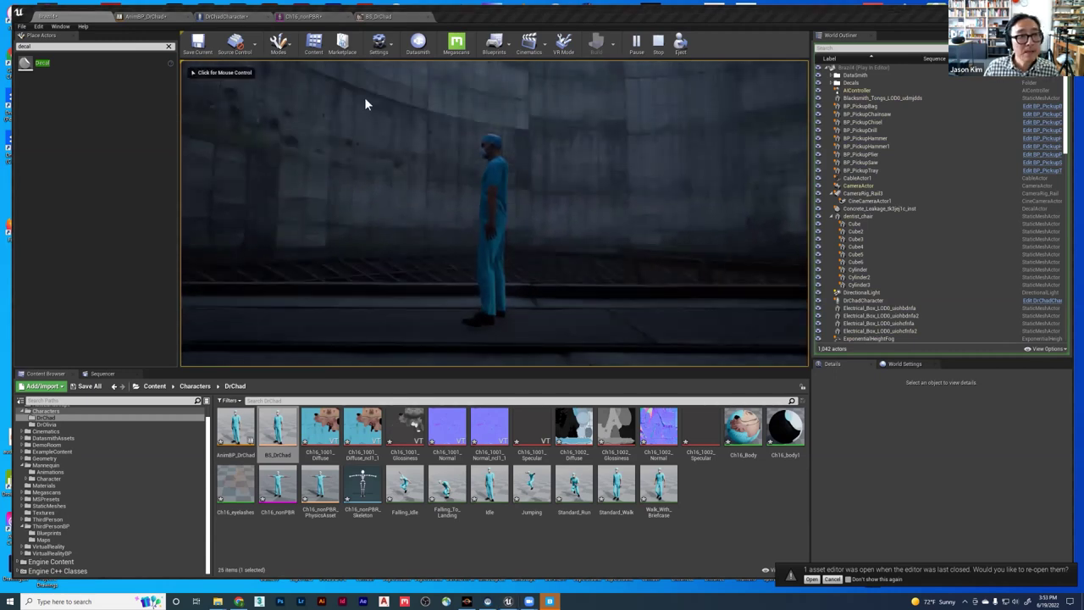
click(157, 16)
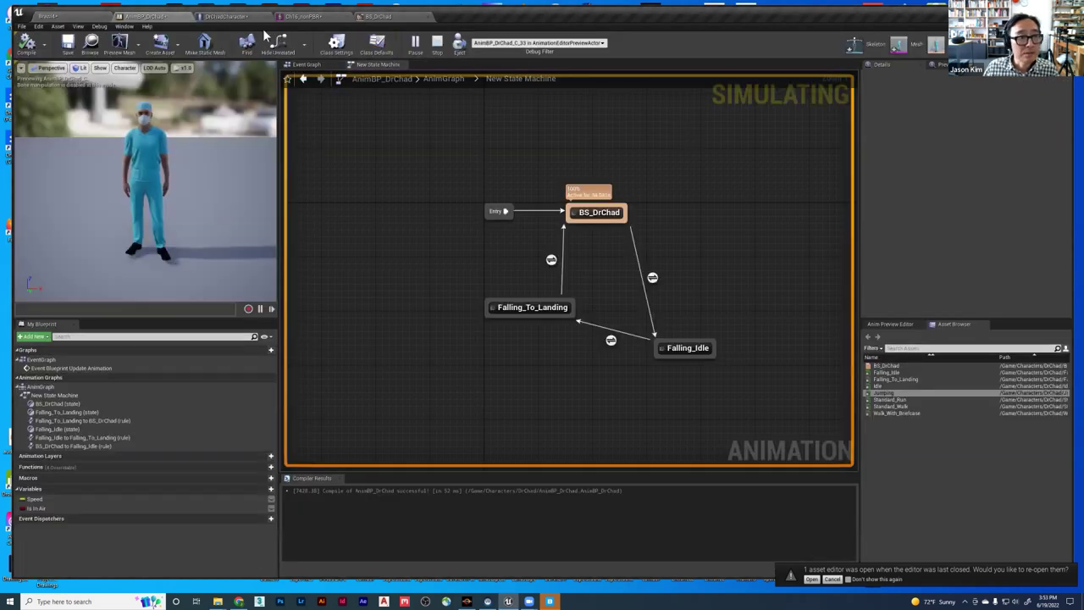
- Change DrChadCharacter's Max Walk Speed and set the maximum of BS_DrChad's Speed axis to 200
click(241, 17)
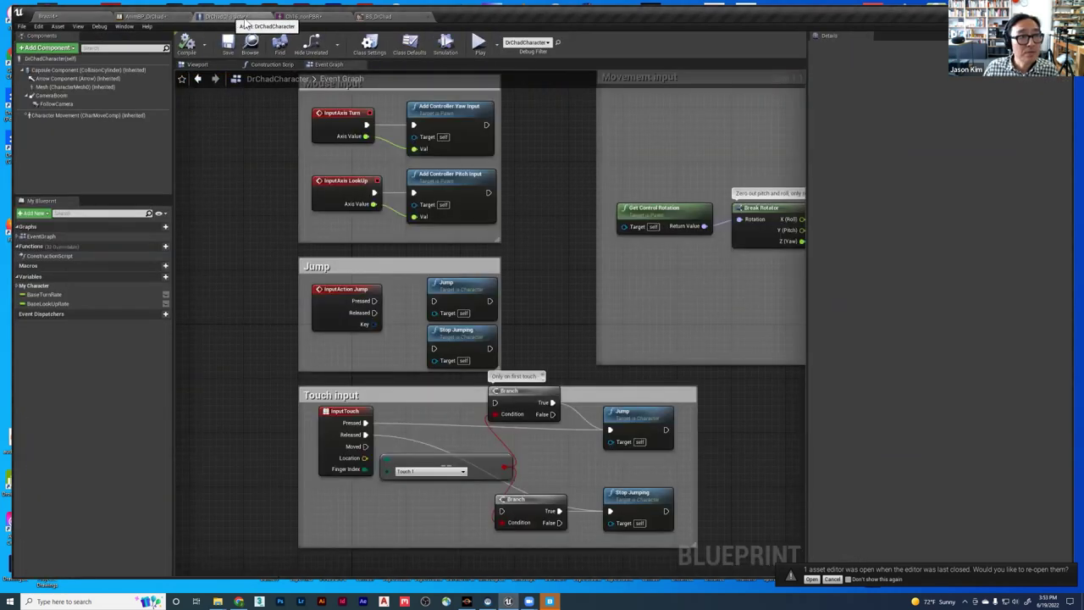
click(53, 115)
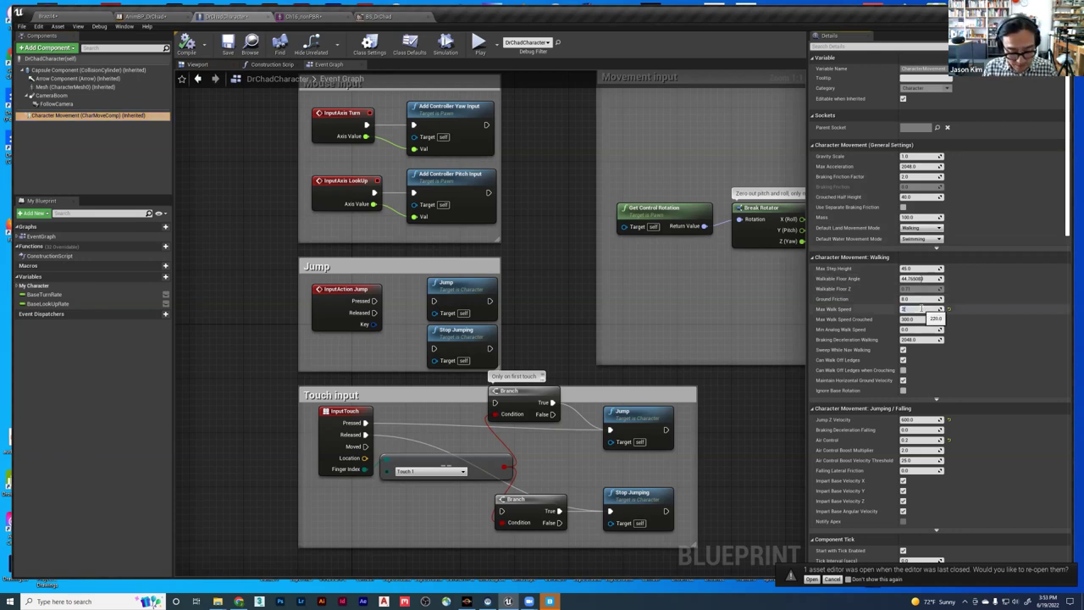
click(390, 17)
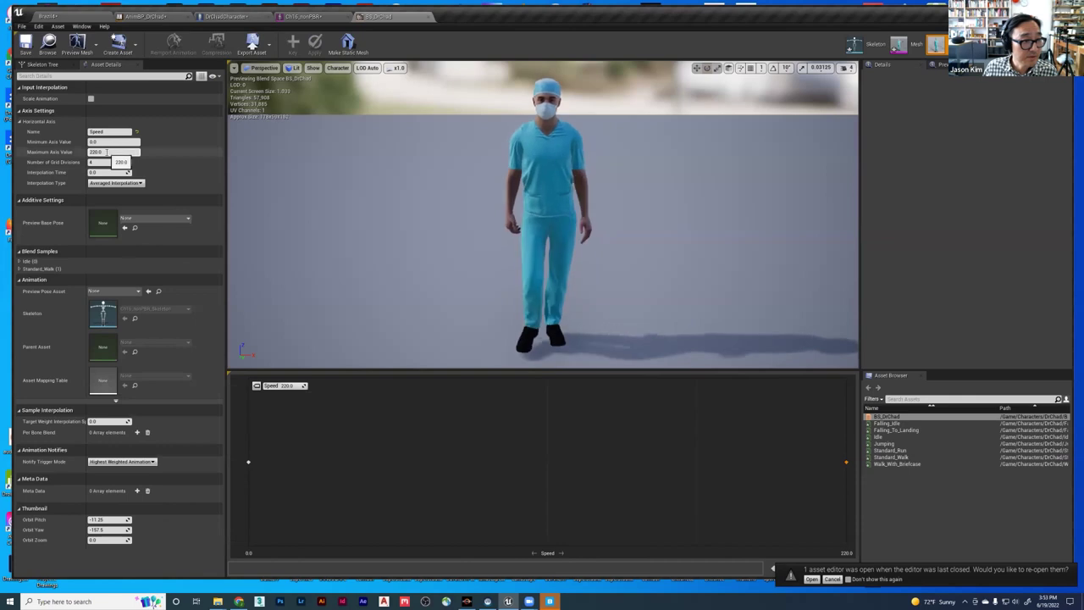
text(200)
key(Return)
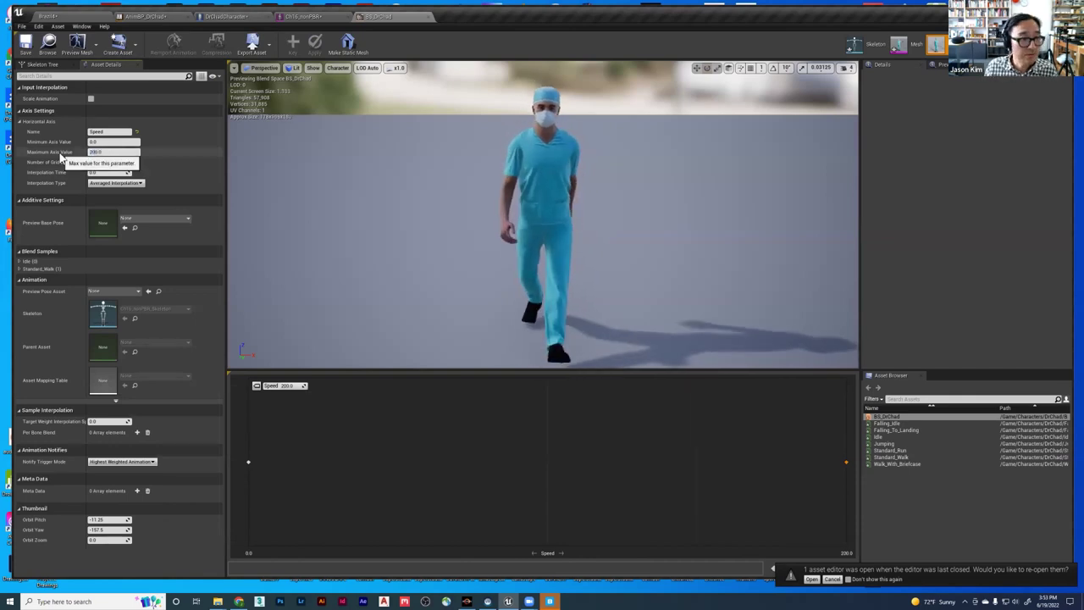
- Play-test the walk with the Speed axis maximum at 200, watching DrChad's feet from the side, and stop playing
click(59, 17)
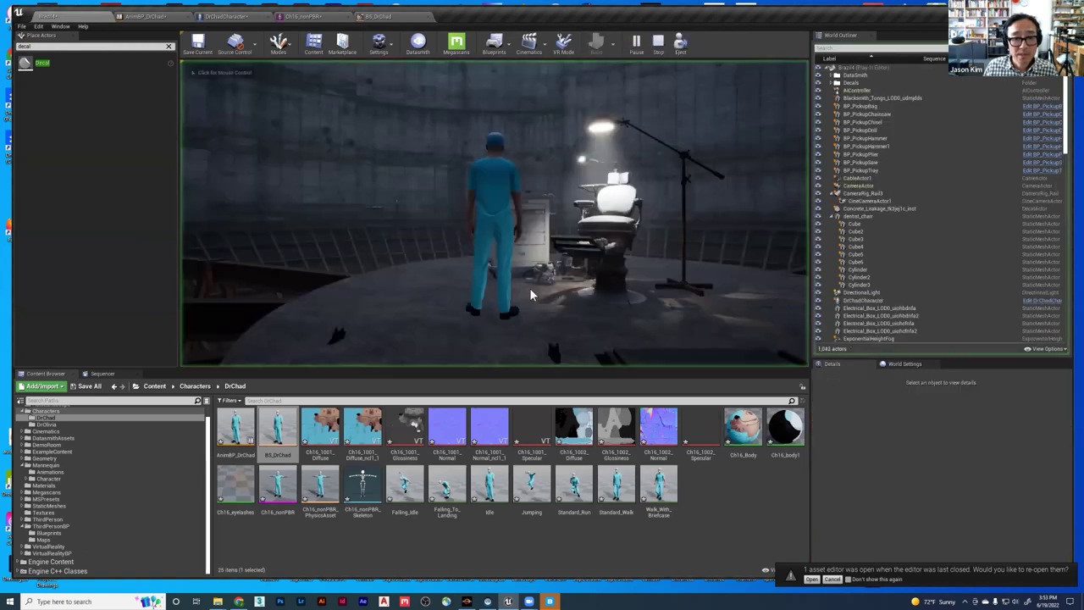
click(529, 289)
key(a)
key(a)
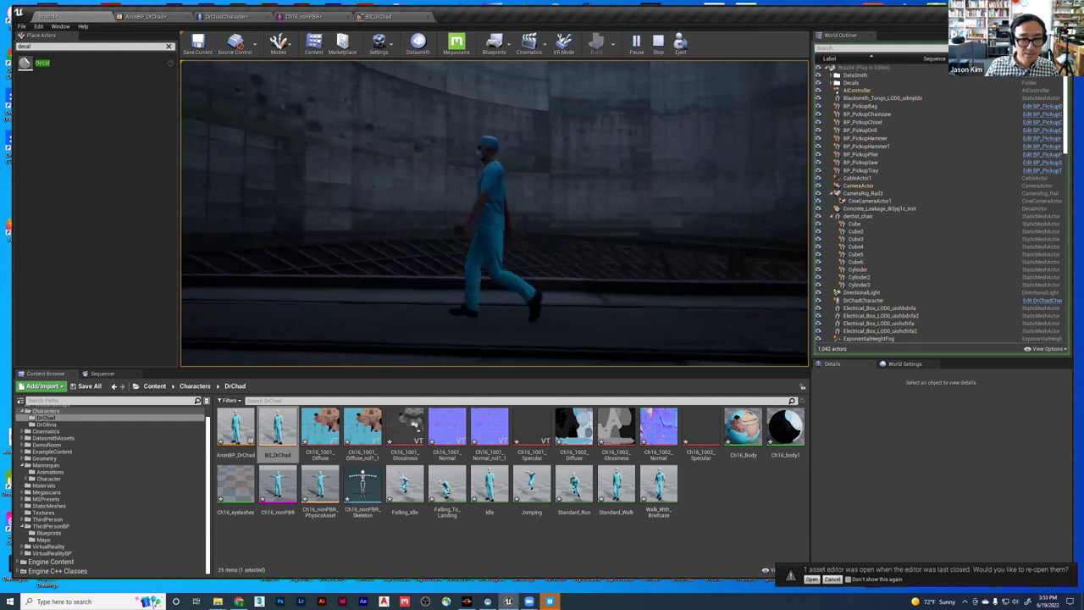
key(Escape)
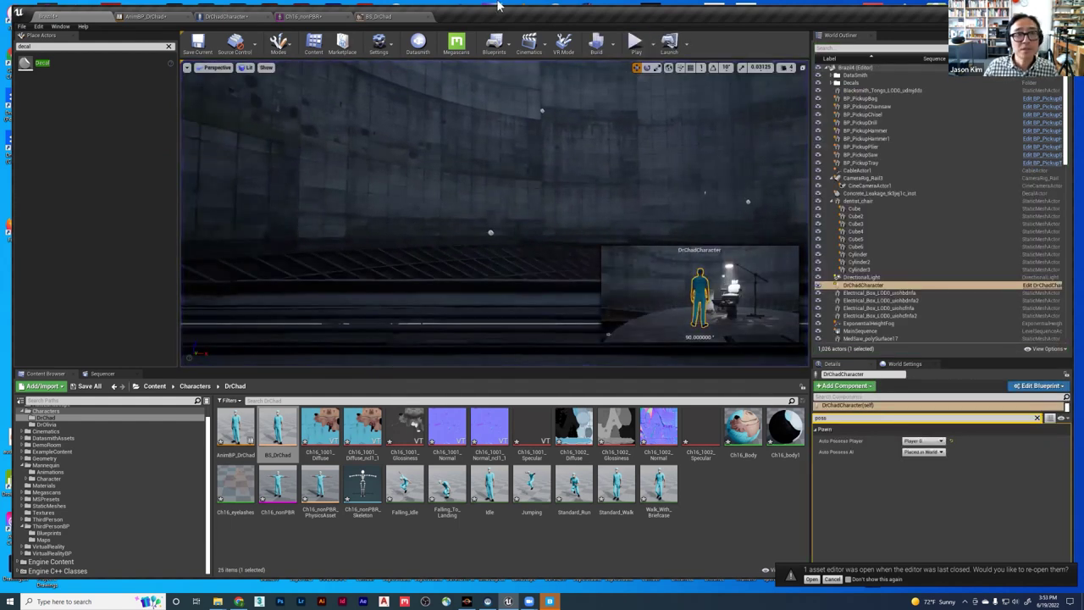
- Set both BS_DrChad's Speed axis maximum and DrChadCharacter's Max Walk Speed to 180, and compile the character blueprint
click(396, 15)
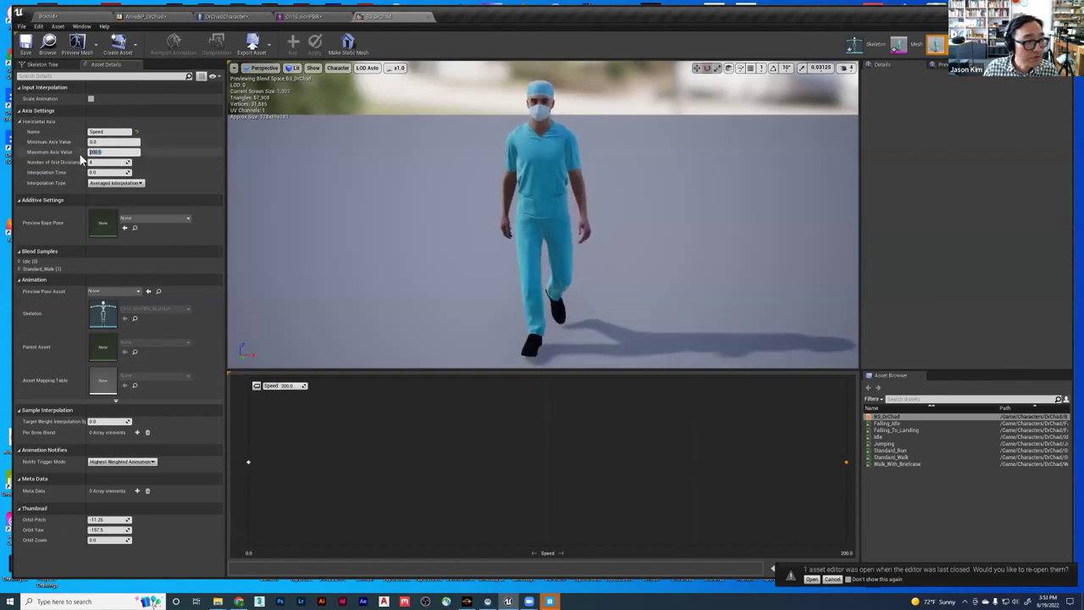
text(180)
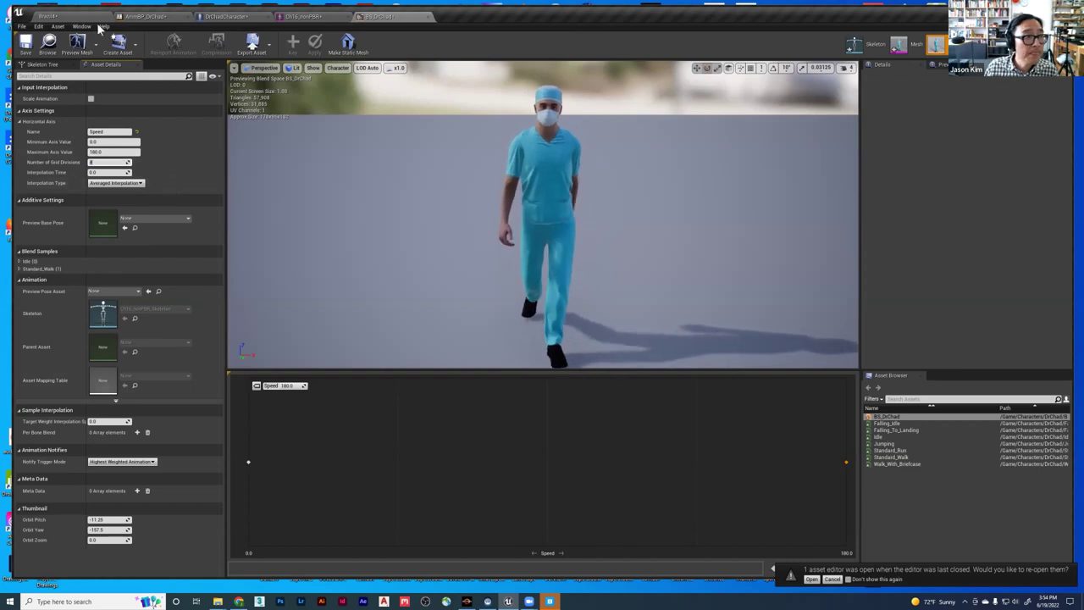
click(146, 17)
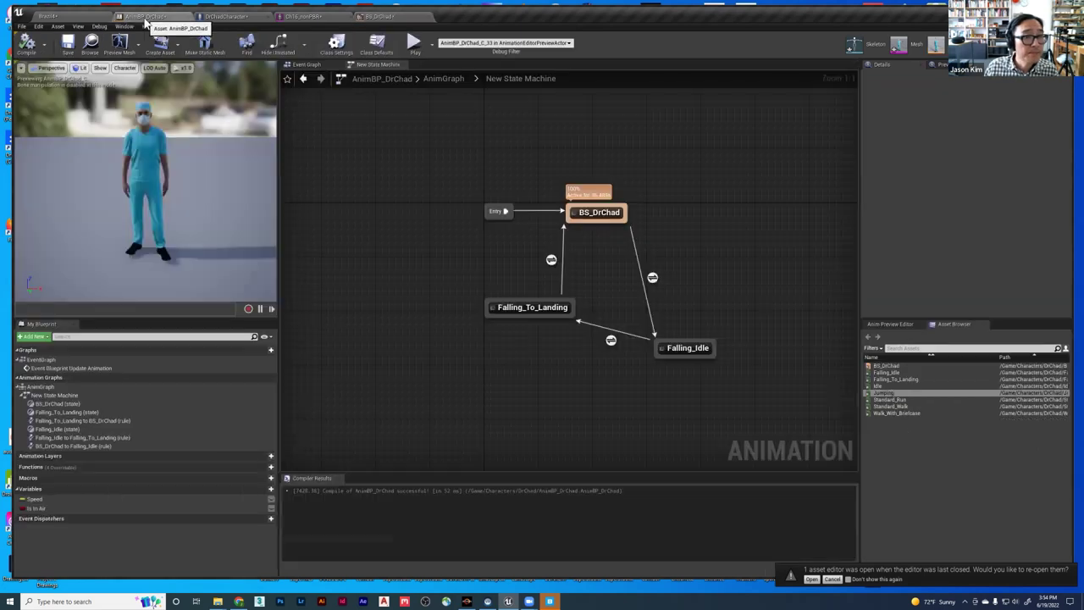
click(236, 18)
click(76, 115)
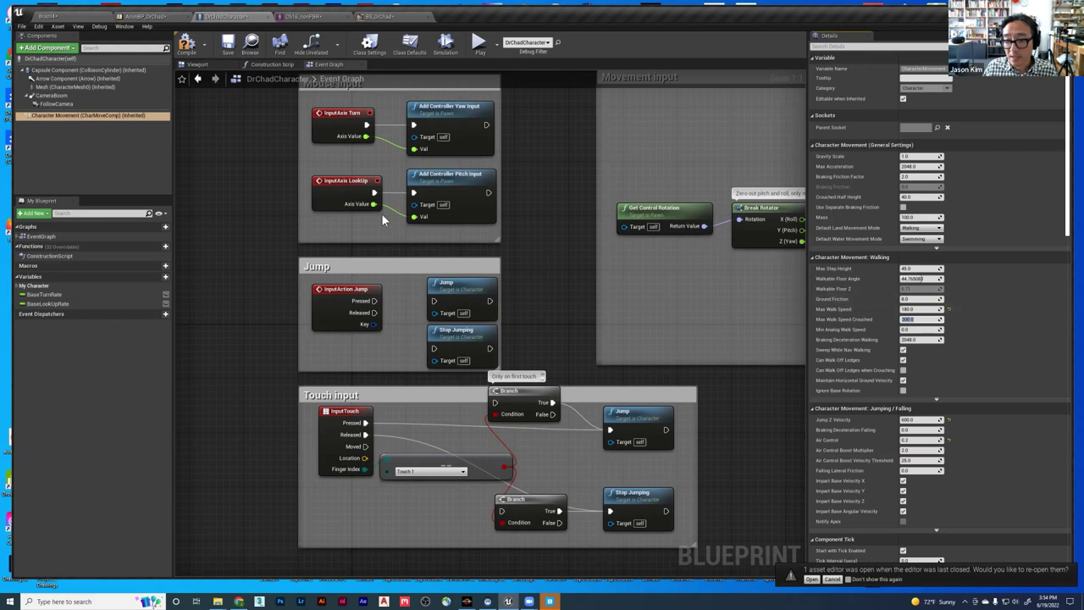
click(186, 47)
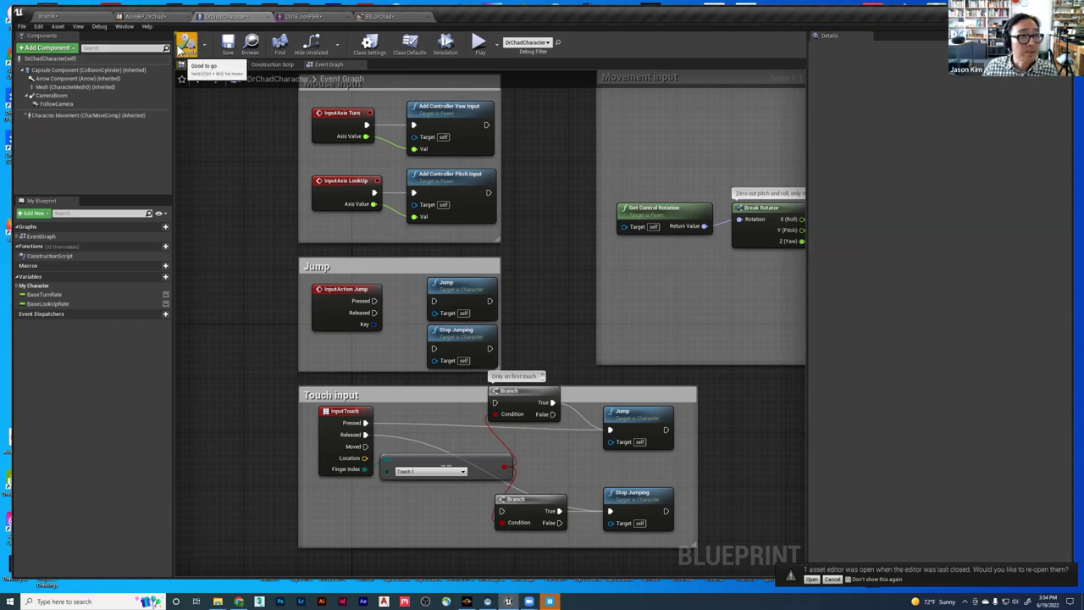
- Play-test the walk at speed 180 along the walkway, examining DrChad's stride from the side and above, and stop playing
click(81, 16)
click(635, 43)
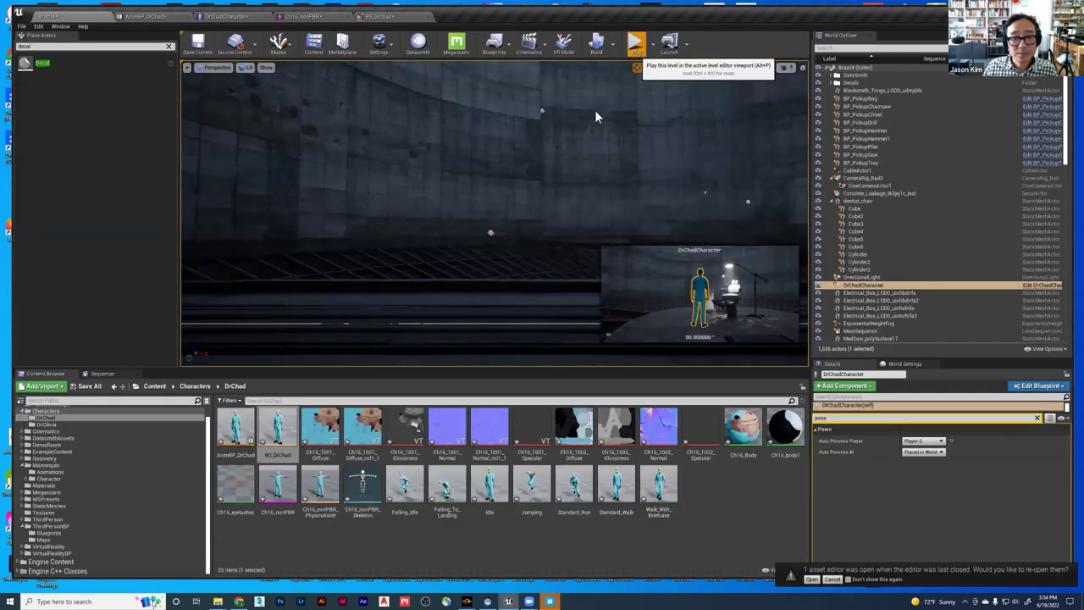
click(503, 235)
key(w)
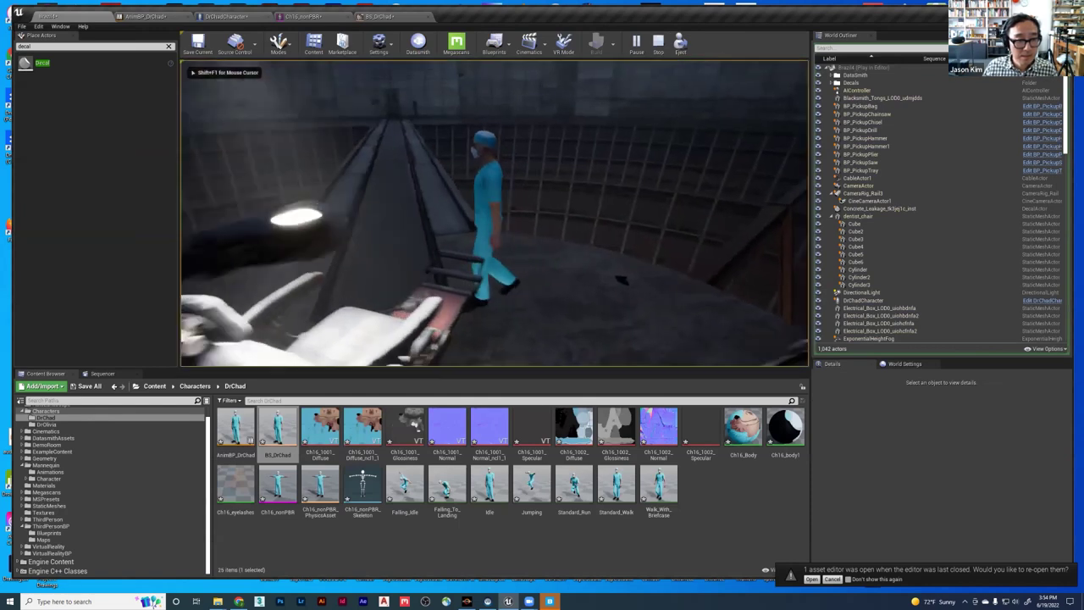
key(a)
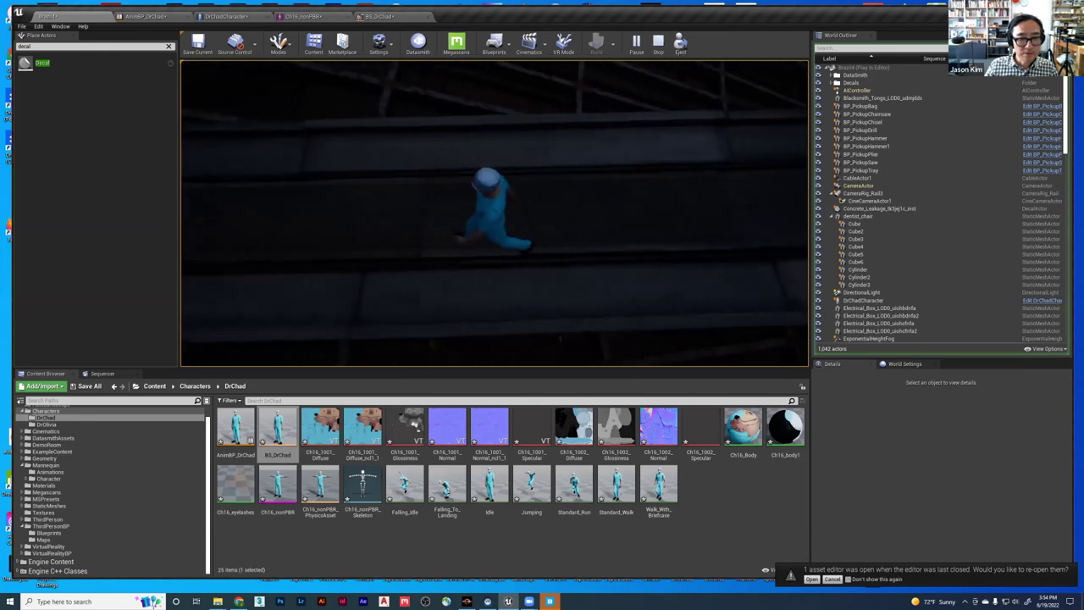
key(Escape)
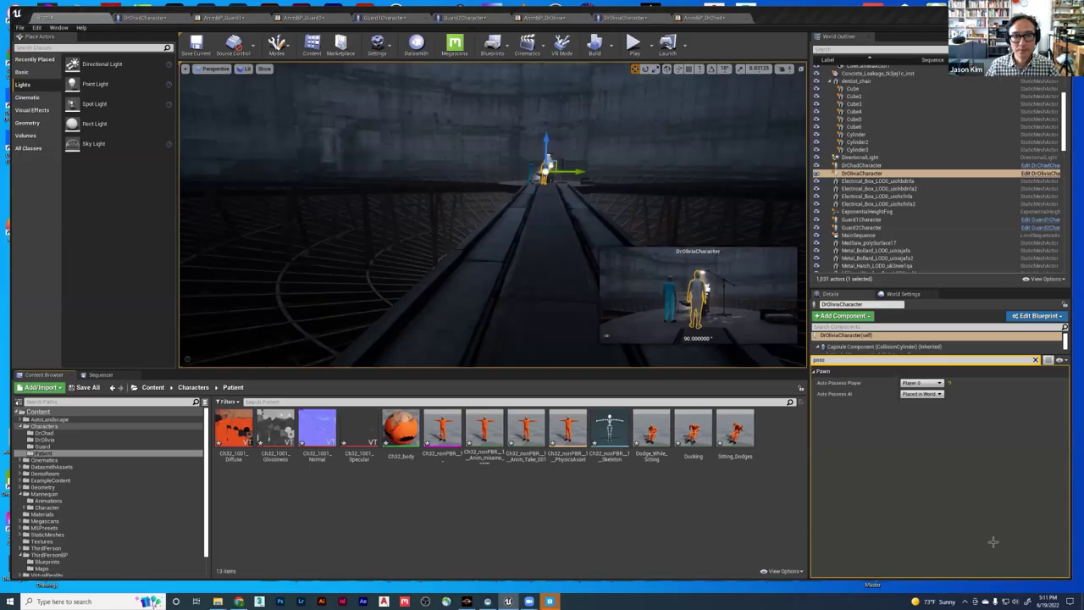
right_click(590, 143)
right_drag(539, 207, 539, 172)
key(Escape)
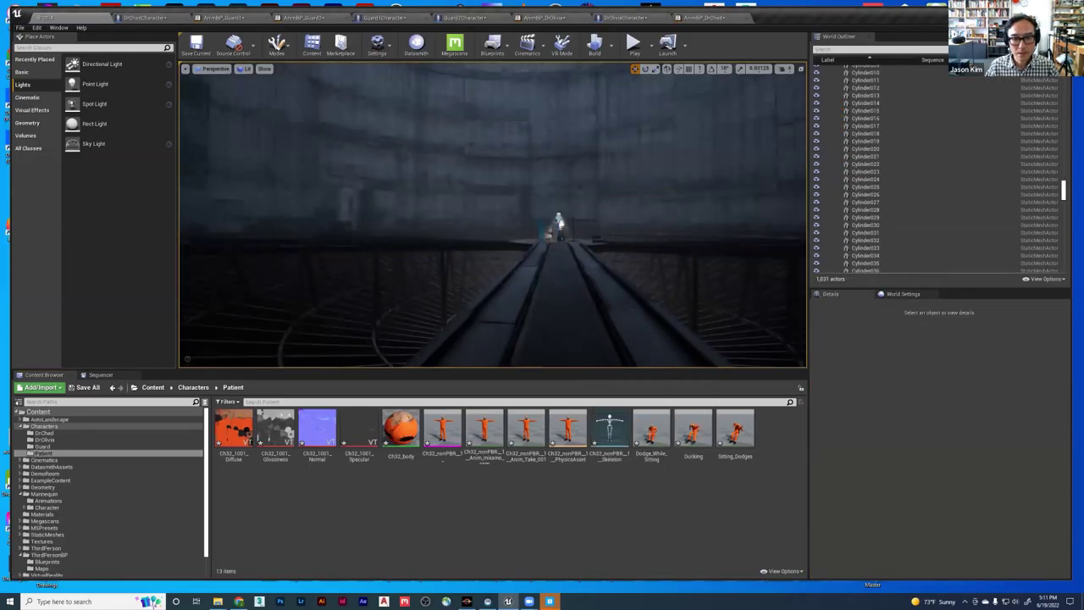
- Select DrOliviaCharacter, standing next to DrChad on the dentist chair platform
key(w)
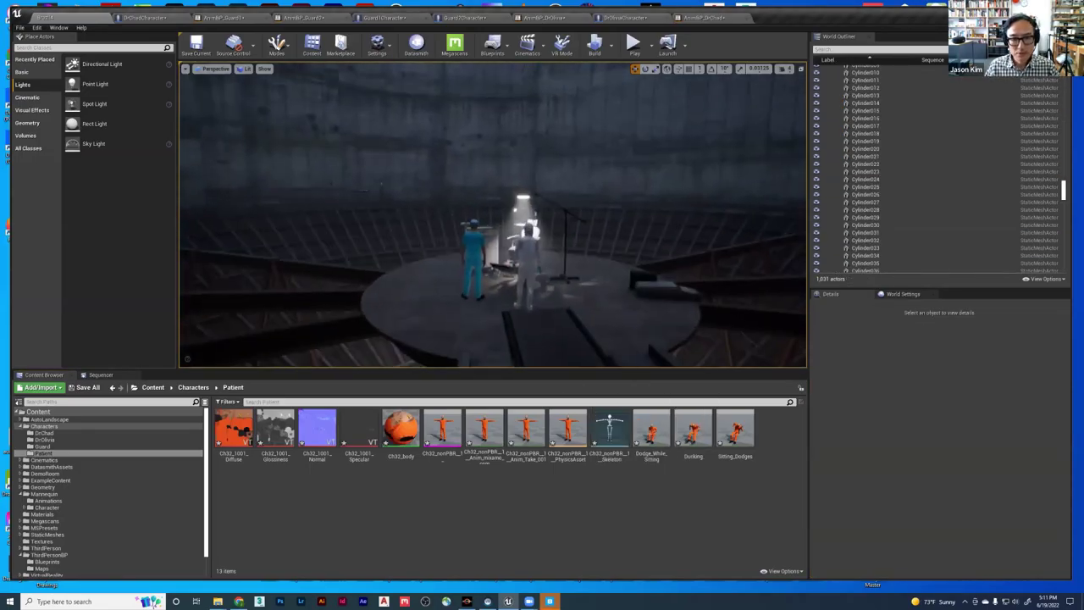
key(w)
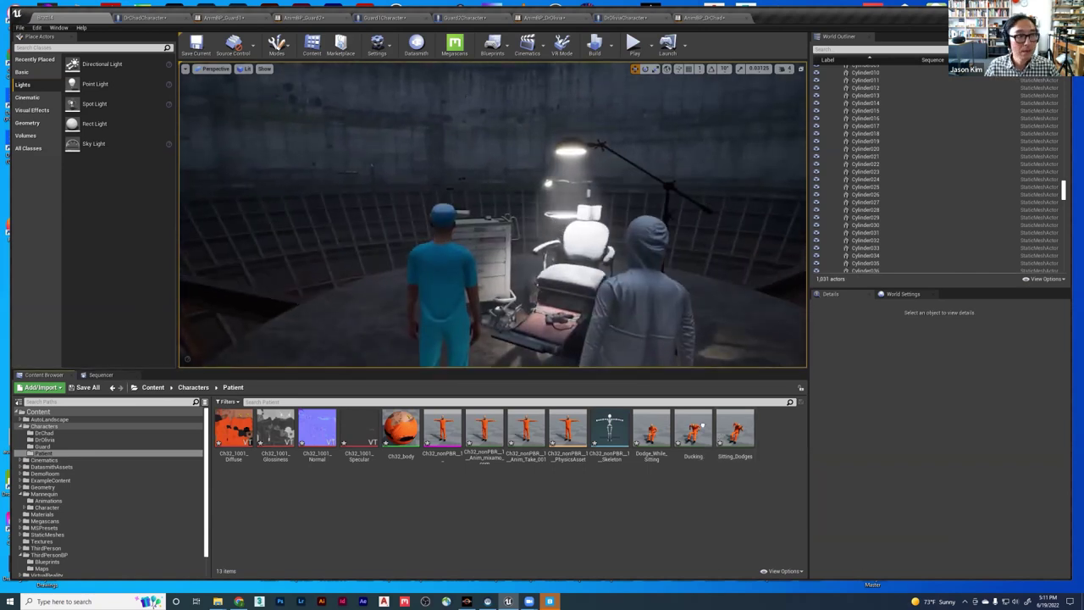
right_drag(643, 322, 500, 326)
drag(542, 326, 424, 220)
click(418, 219)
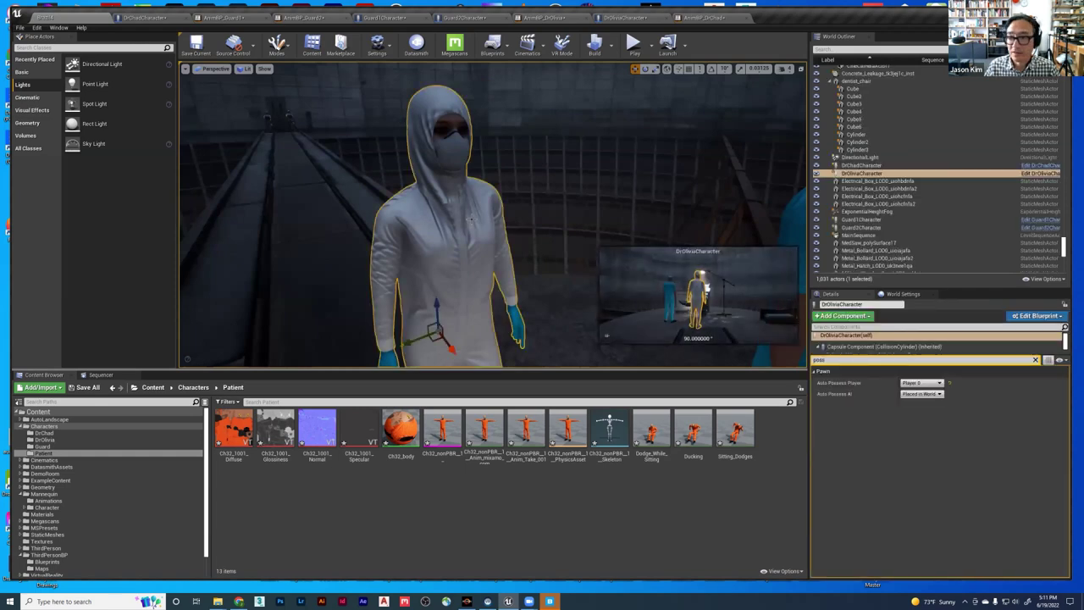
right_drag(418, 218, 394, 224)
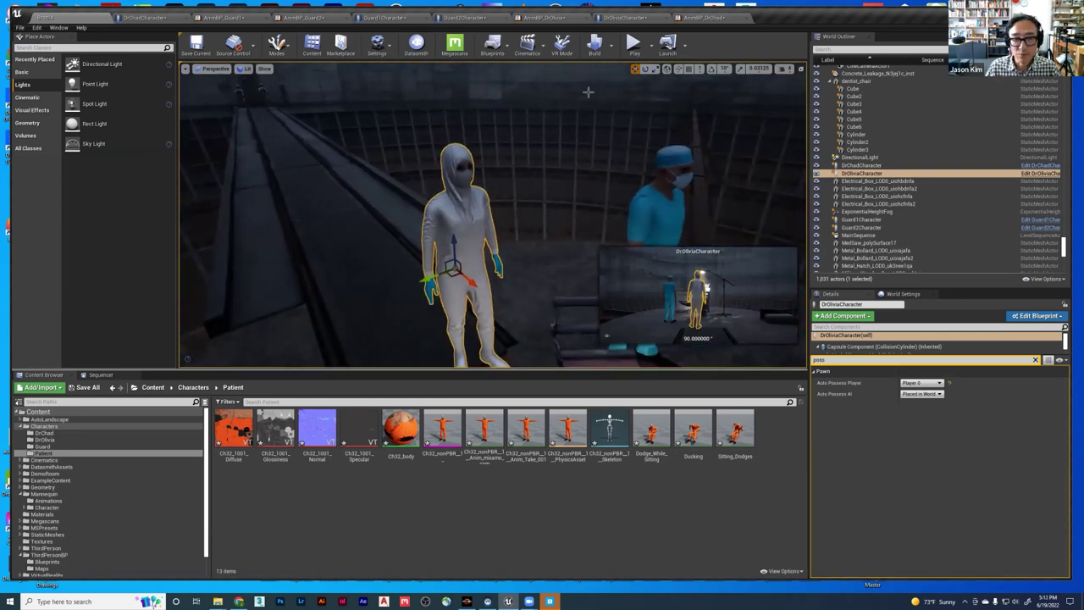
- Play-test DrOlivia's walk along the walkway and back to the platform, examining her stride, and stop playing
click(634, 46)
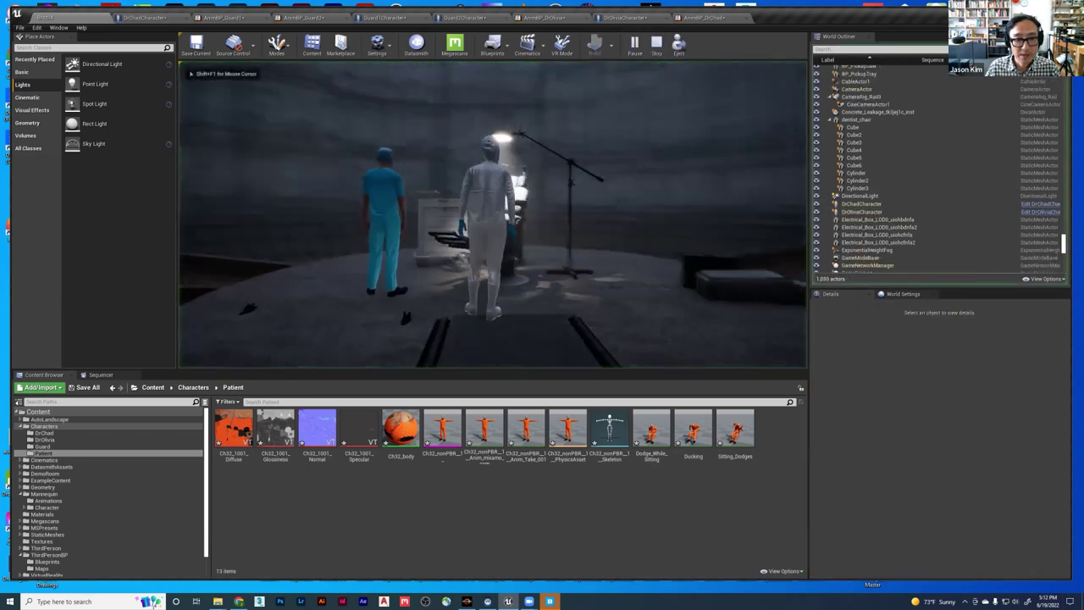
key(w)
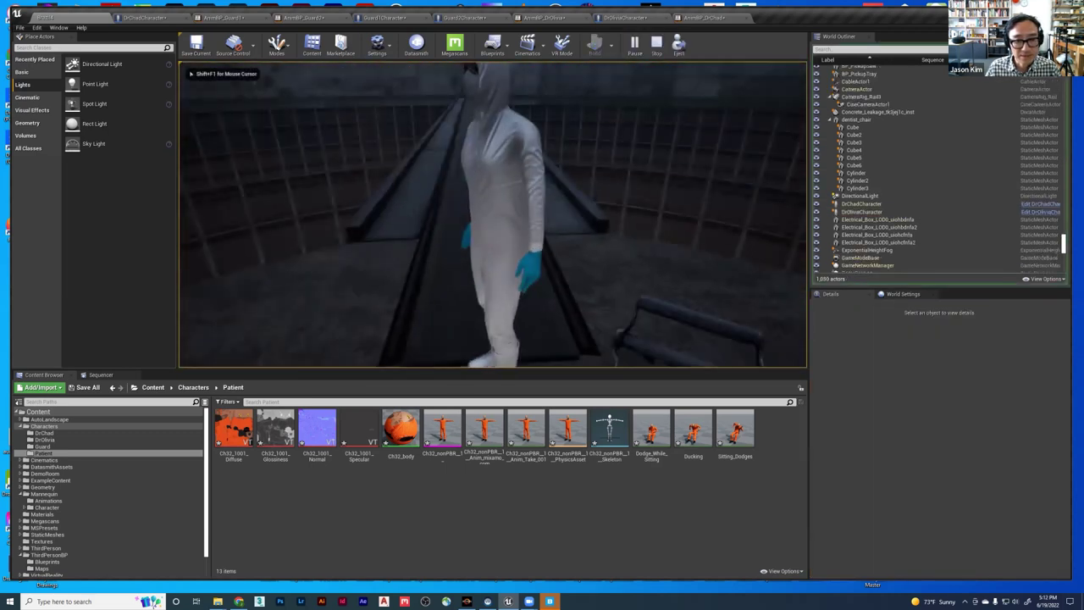
key(w)
key(w)
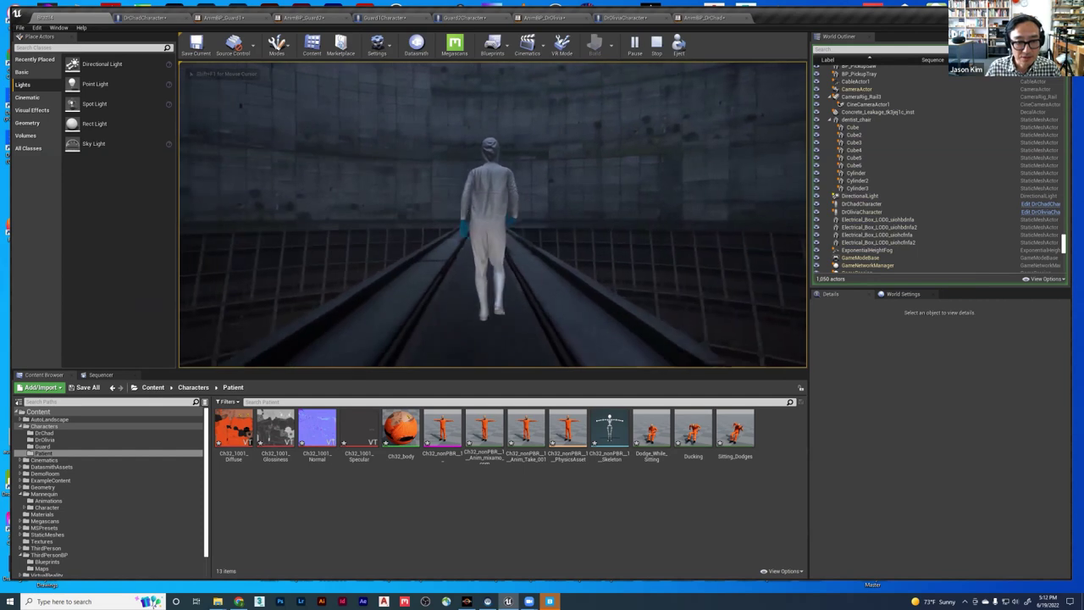
key(w)
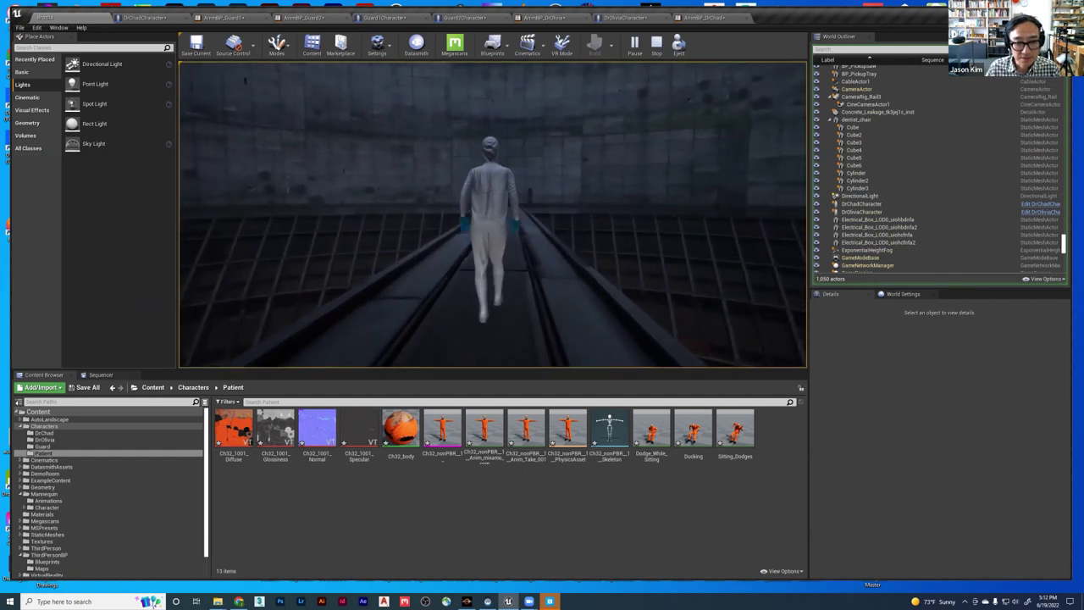
key(w)
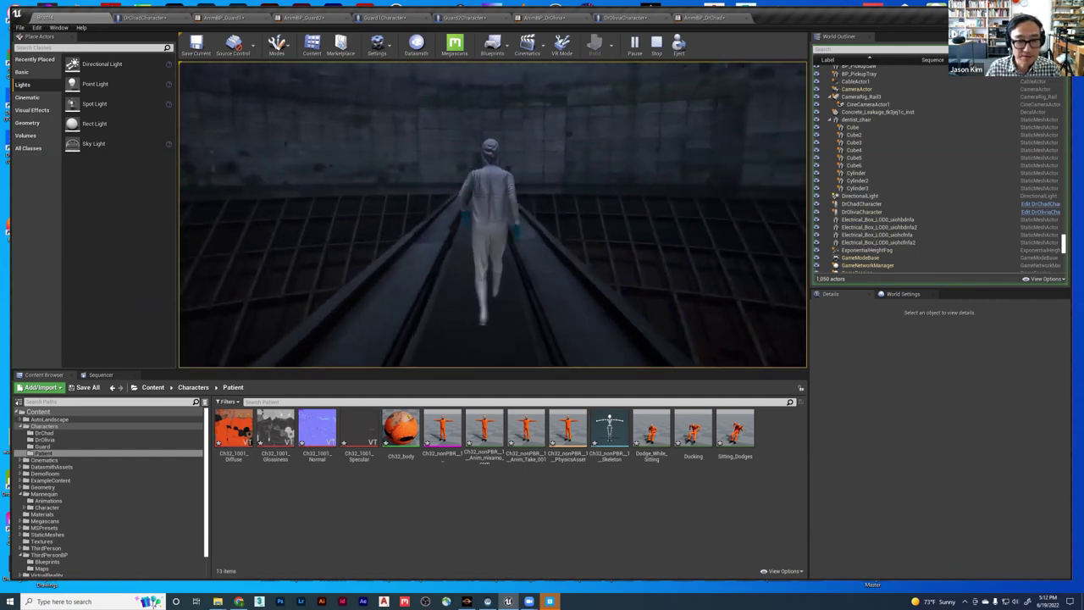
key(w)
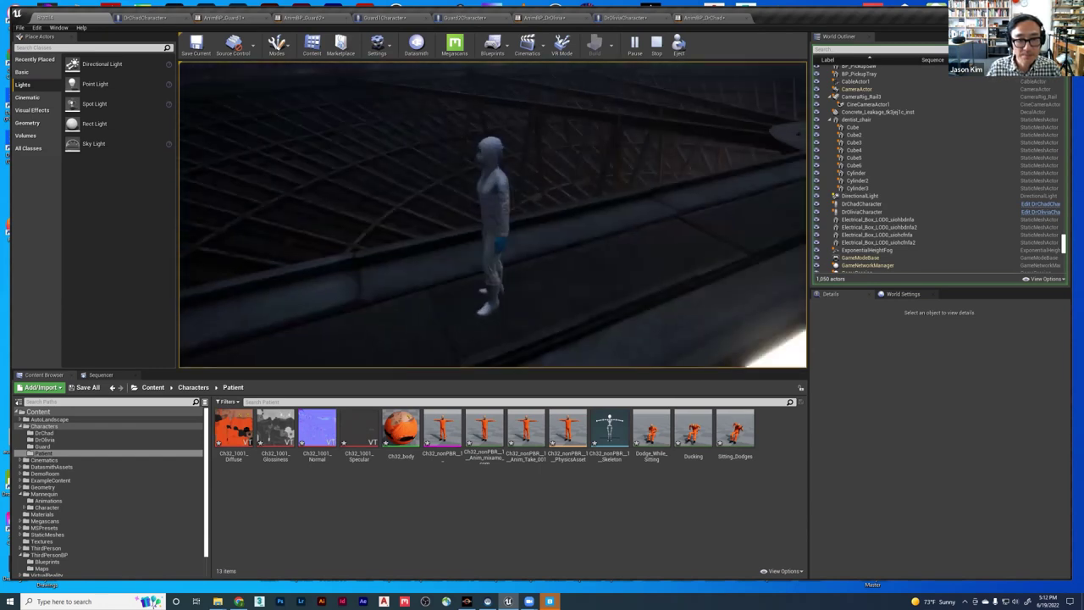
key(w)
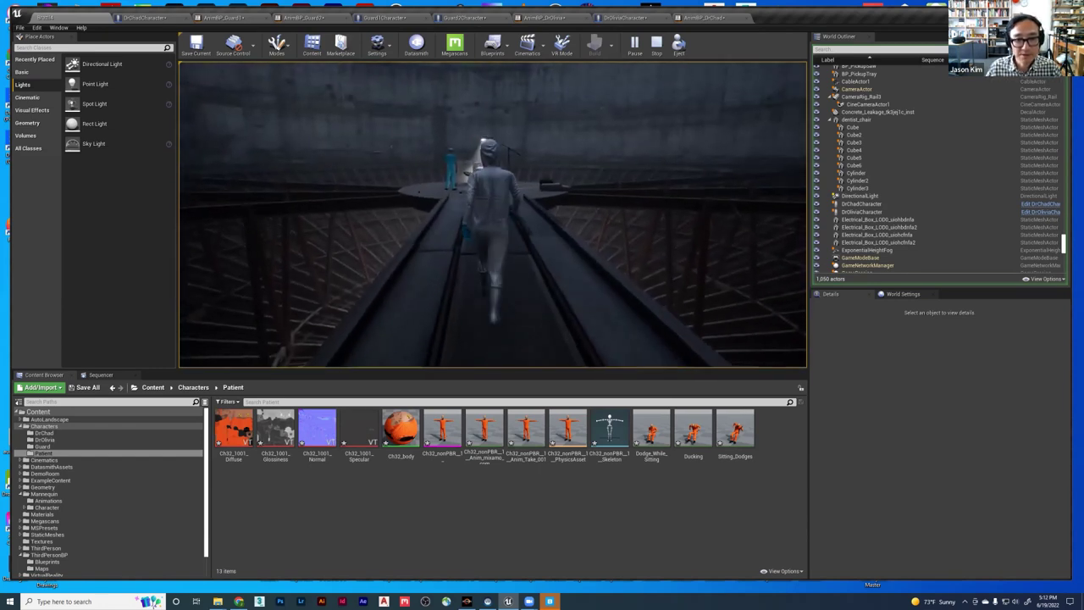
key(w)
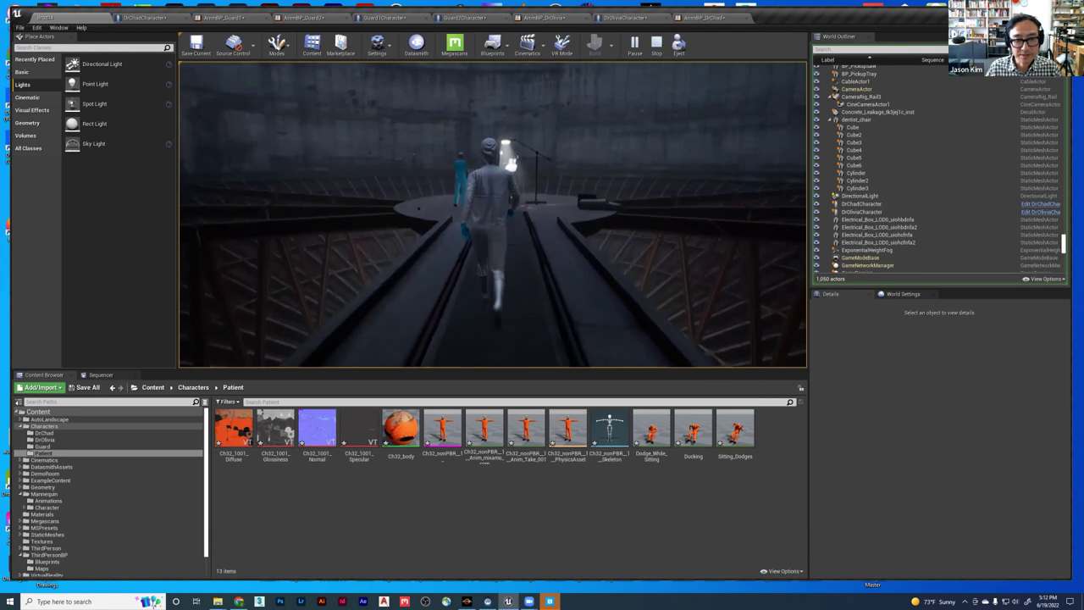
key(w)
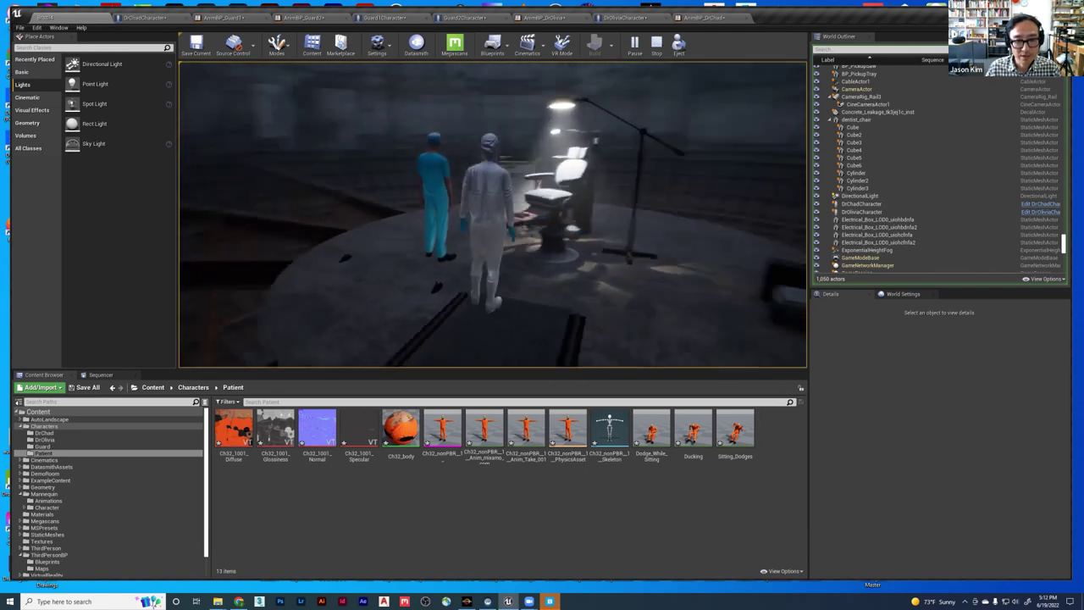
key(Escape)
- Select Guard1Character by the door and set its Auto Possess Player to Player 0
right_drag(537, 271, 423, 248)
key(w)
key(s)
click(360, 222)
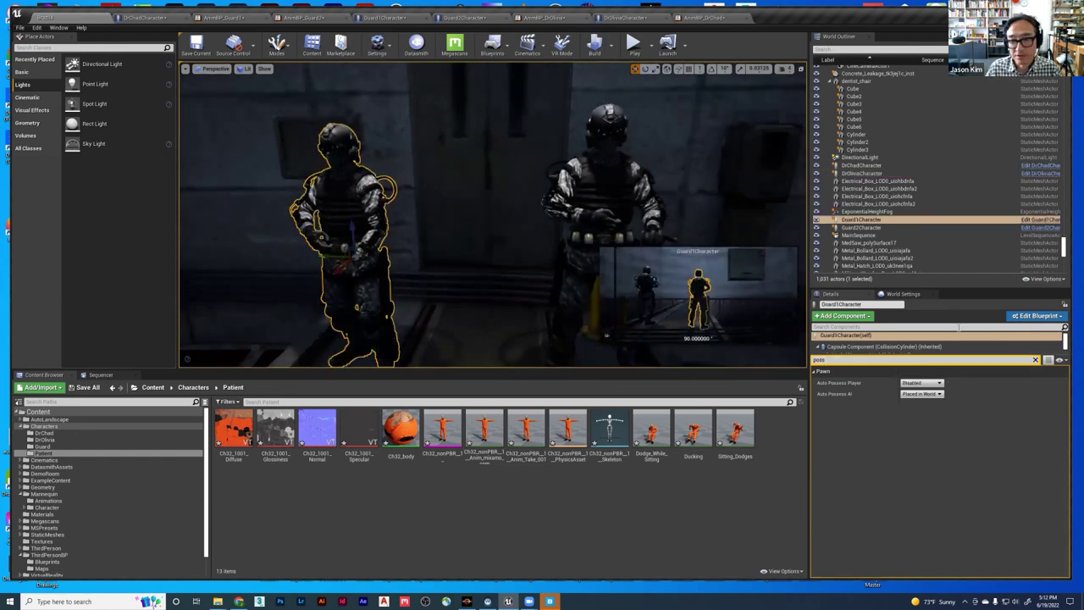
click(921, 383)
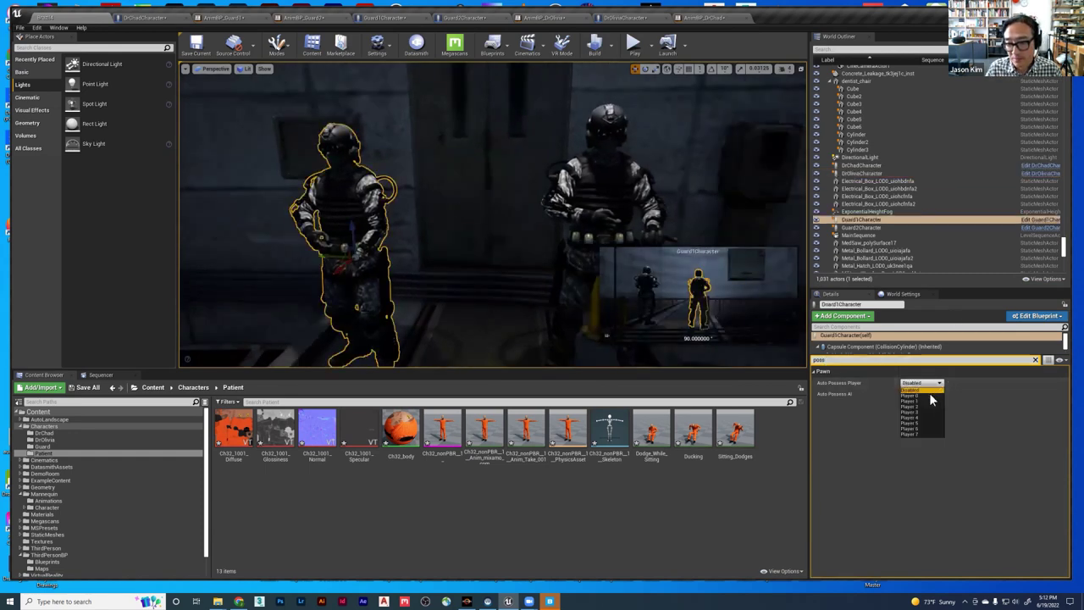
click(928, 394)
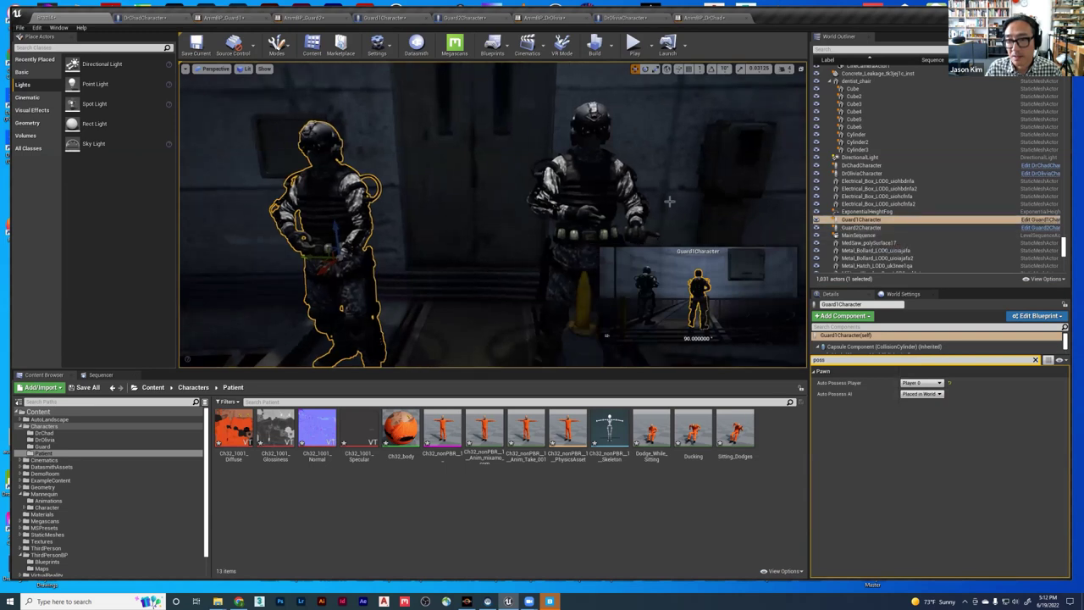
- Set DrOliviaCharacter's Auto Possess Player to Disabled
click(863, 173)
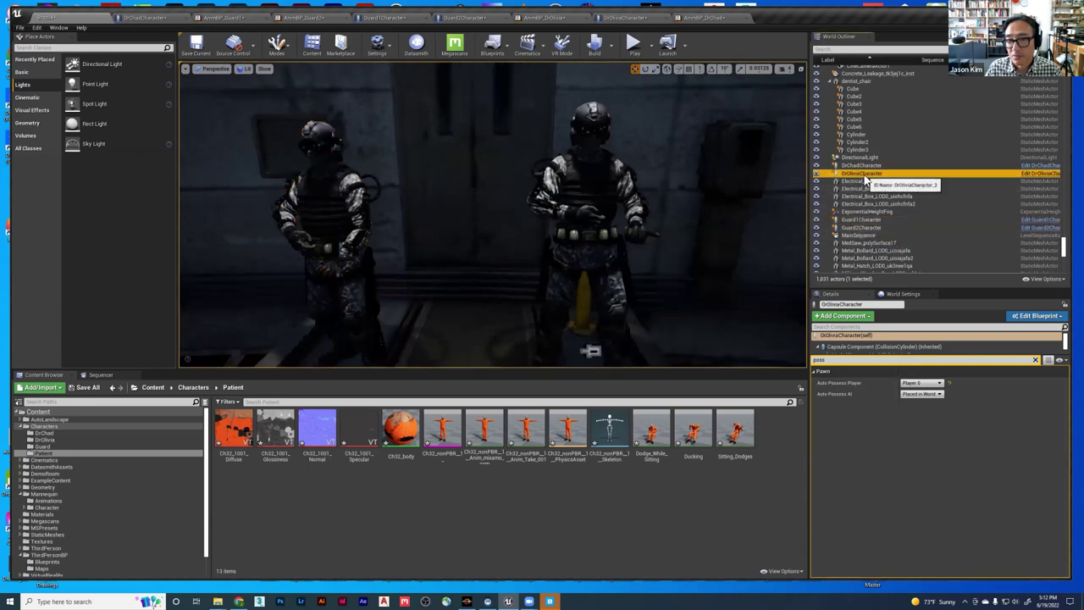
click(921, 382)
click(915, 395)
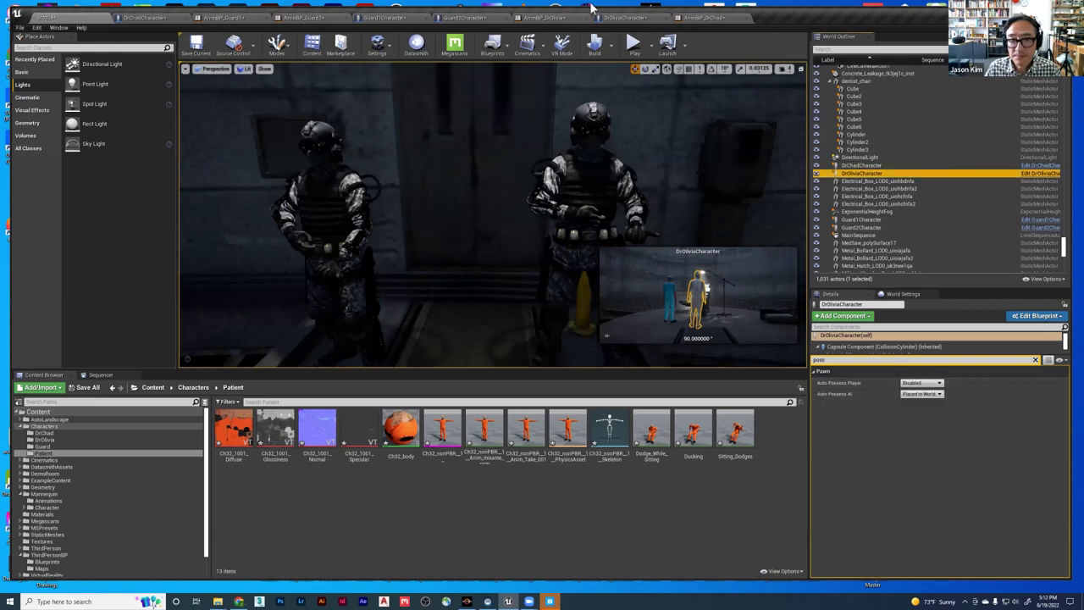
- Play-test Guard1 moving along the walkway, examining whether his animation follows the movement, and stop playing
click(634, 44)
click(518, 210)
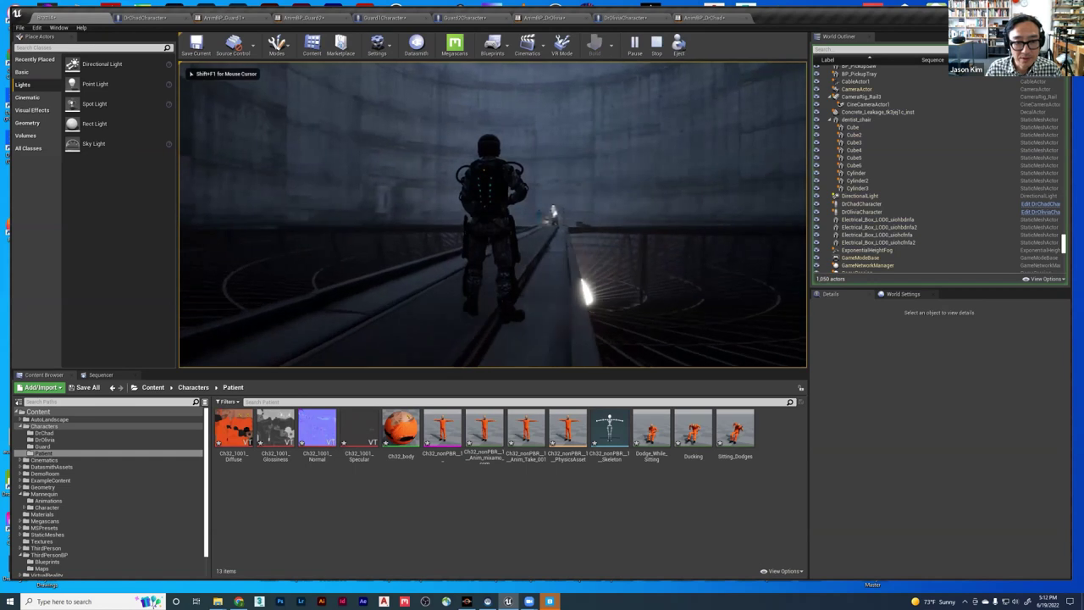
key(w)
key(w)
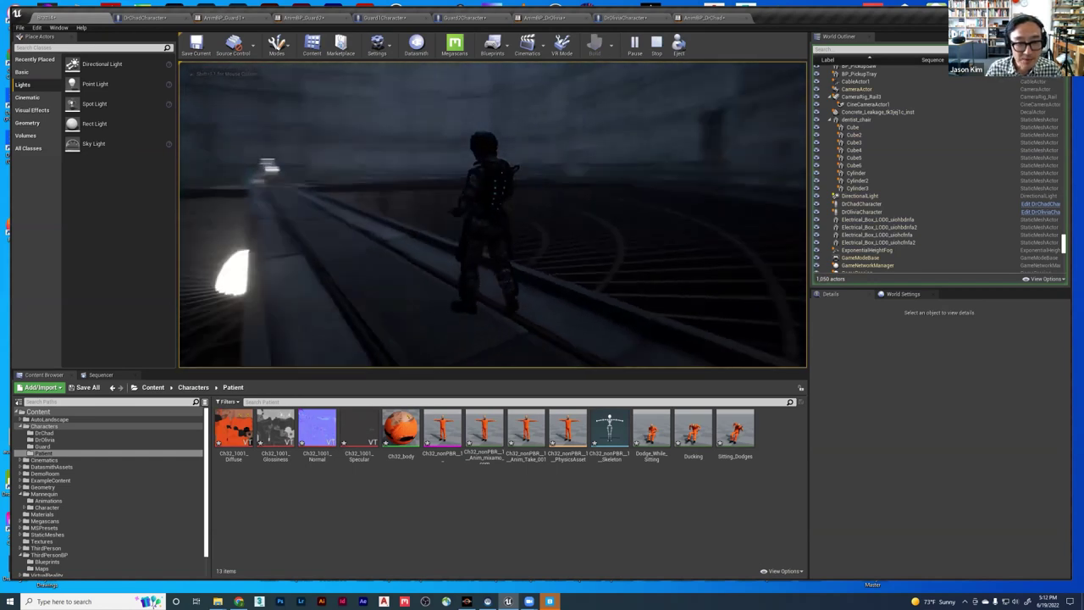
key(w)
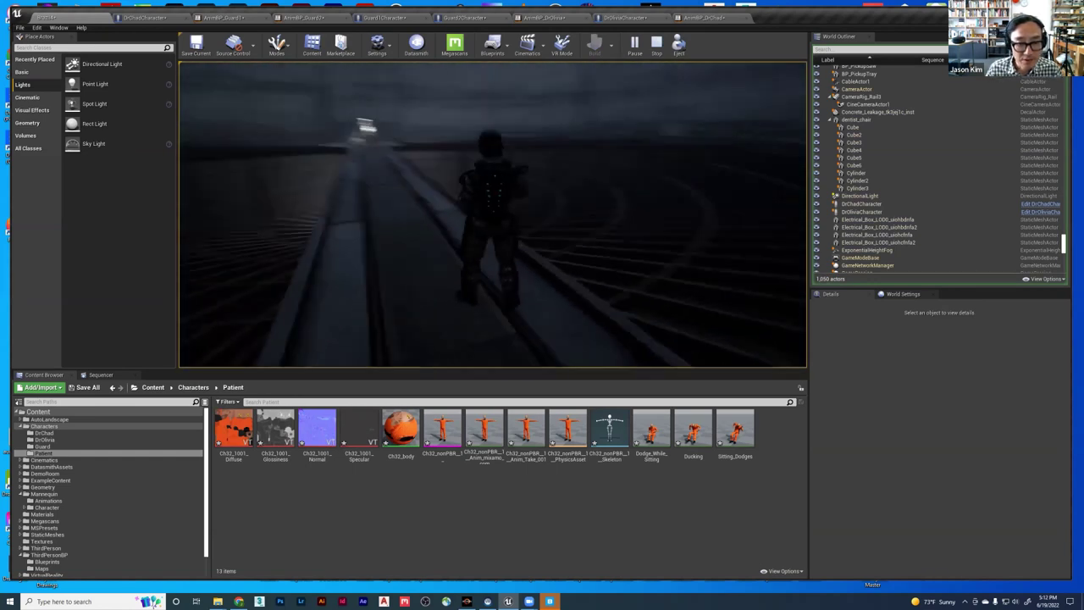
key(w)
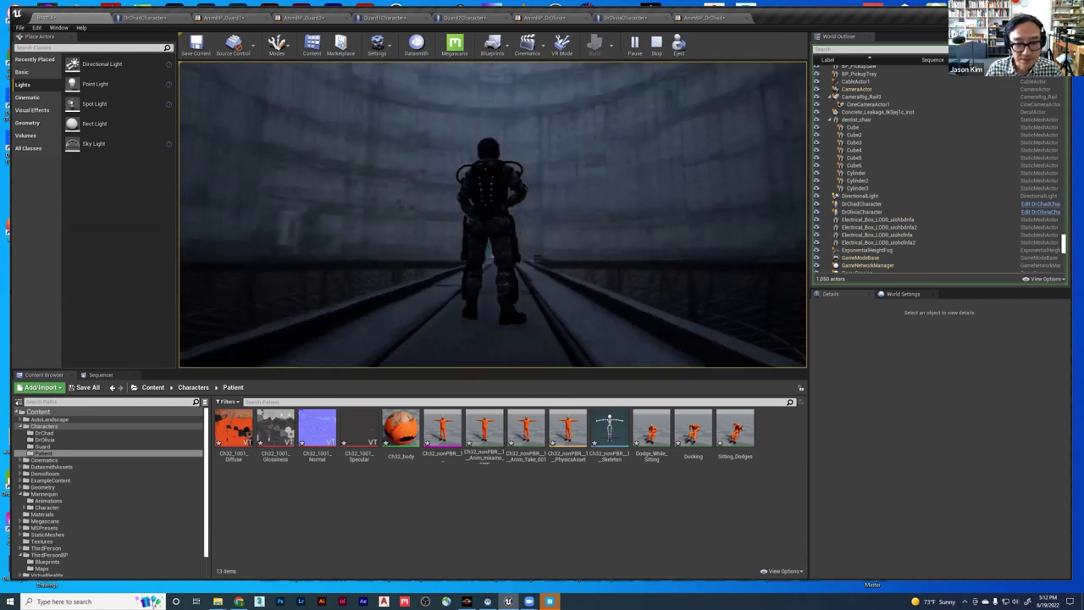
key(w)
key(w)
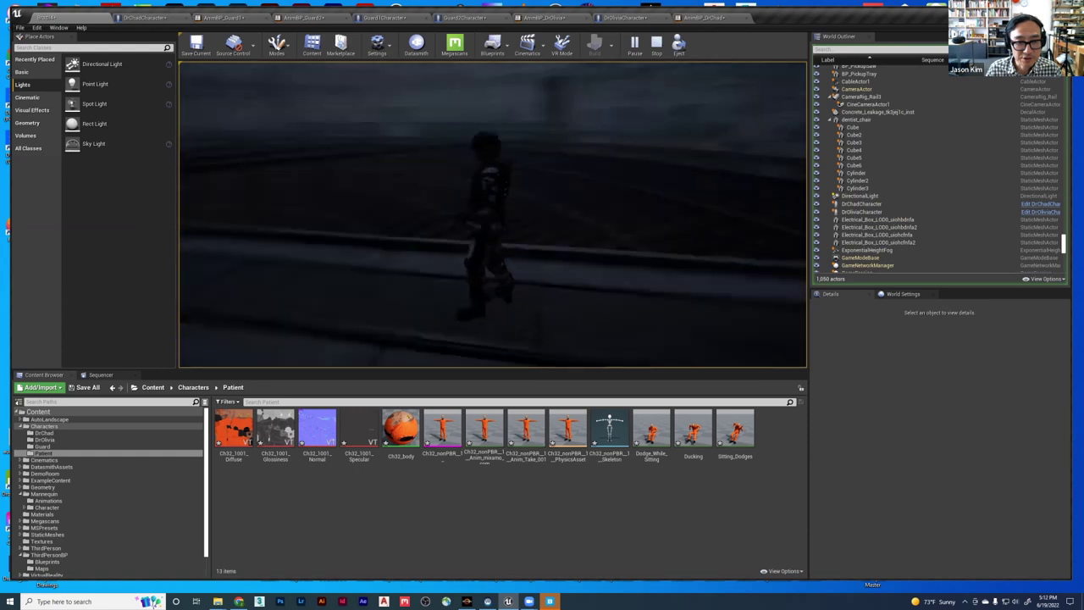
key(shift+F1)
key(Escape)
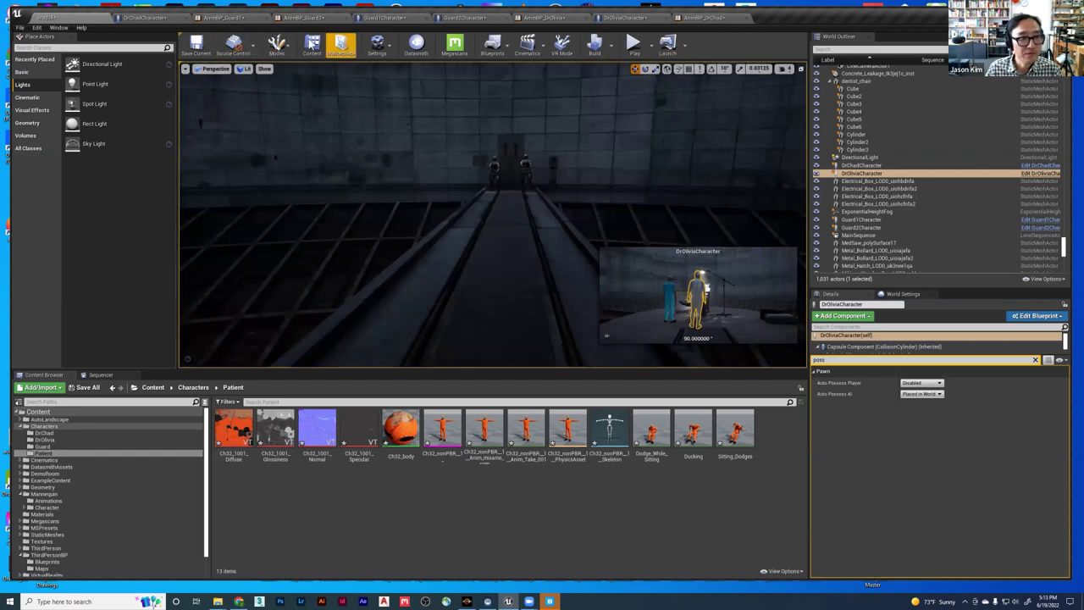
- Open AnimBP_Guard1 from the Guard folder and paste the copied pawn-owner, IsInAir and Speed nodes into its Event Graph
click(42, 447)
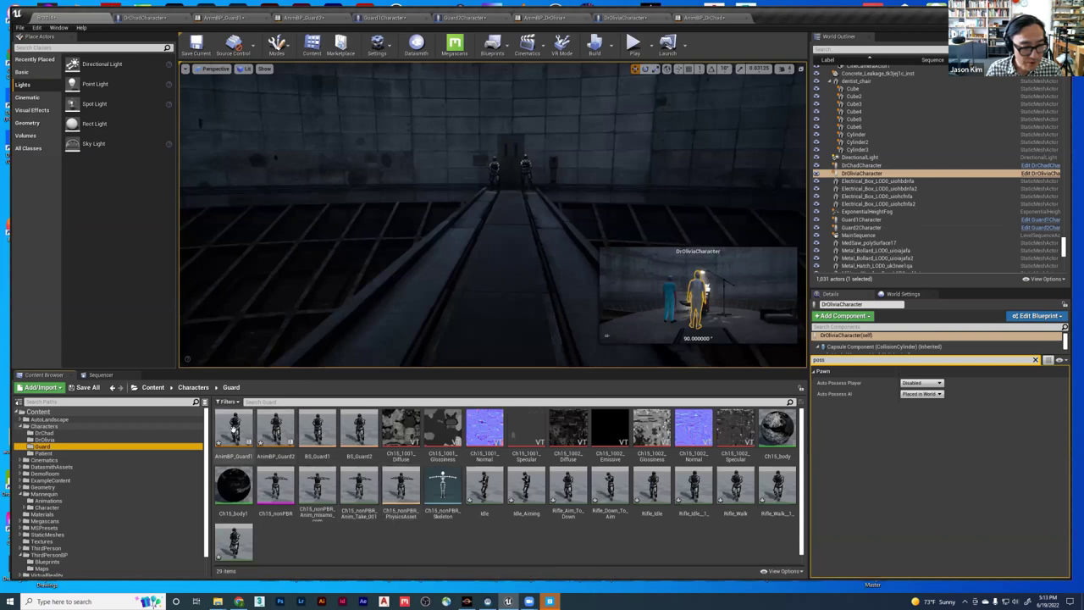
double_click(234, 429)
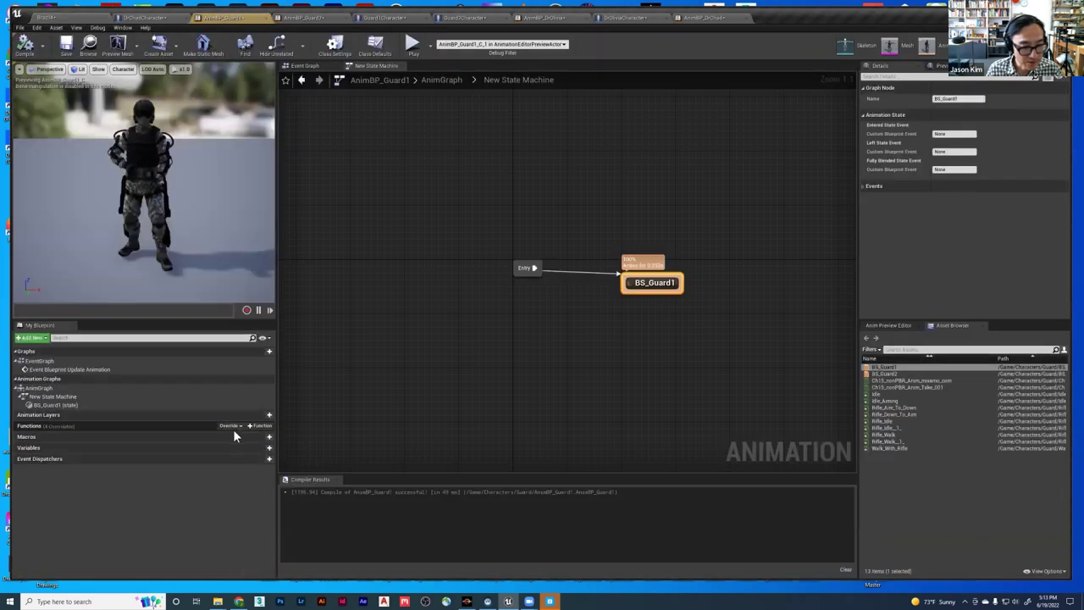
click(312, 68)
right_drag(308, 133, 469, 228)
right_drag(616, 238, 524, 232)
right_drag(699, 286, 522, 281)
key(ctrl+v)
right_drag(471, 338, 511, 302)
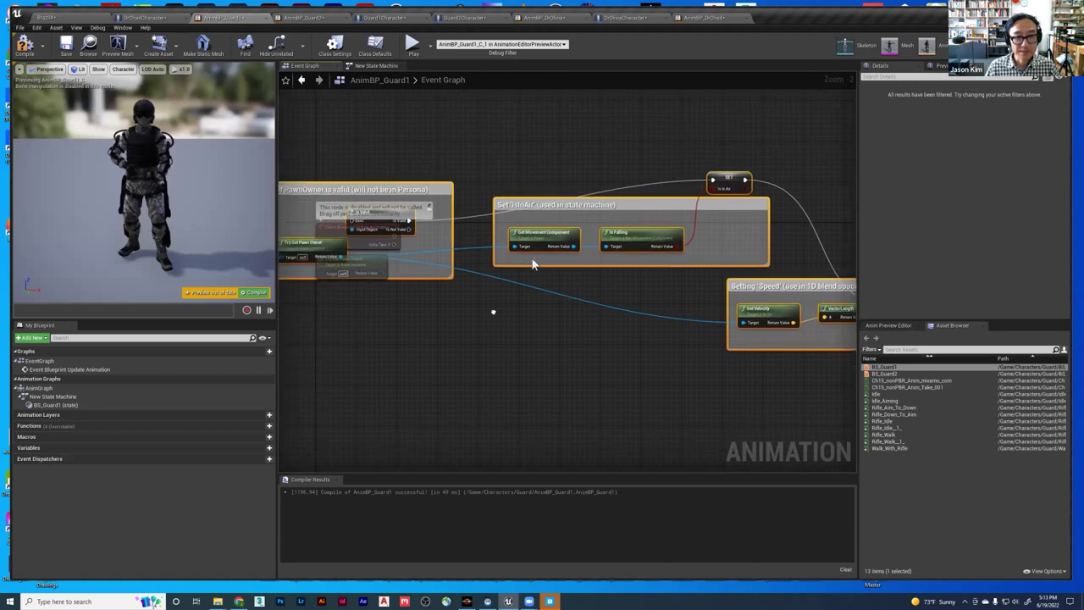
- Separate the pasted nodes from the default ones and connect Event Blueprint Update Animation to the Is Valid node
drag(562, 213, 682, 187)
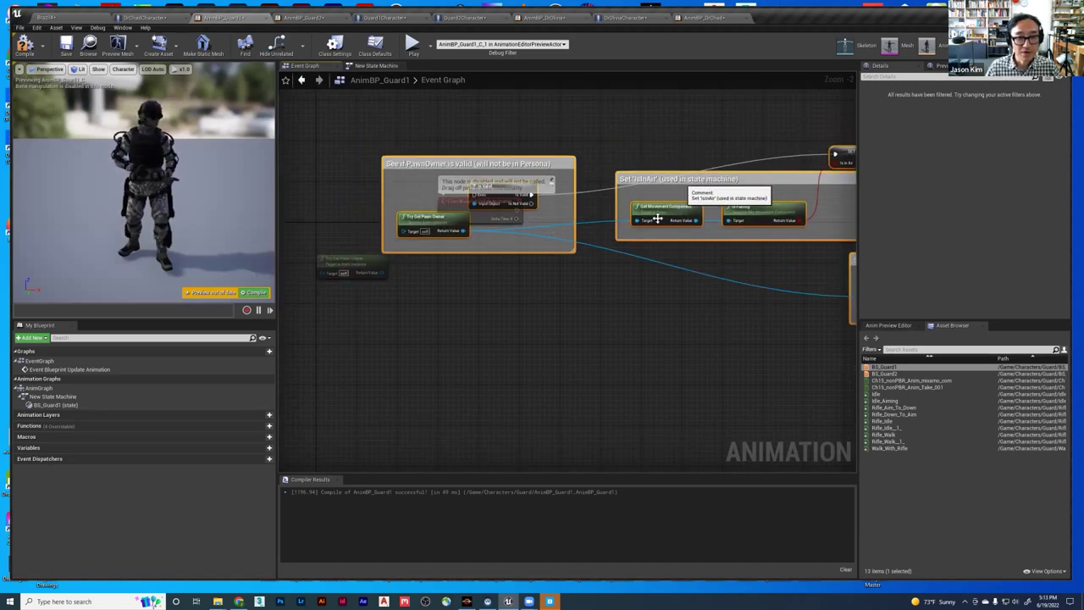
scroll(508, 311, down, 4)
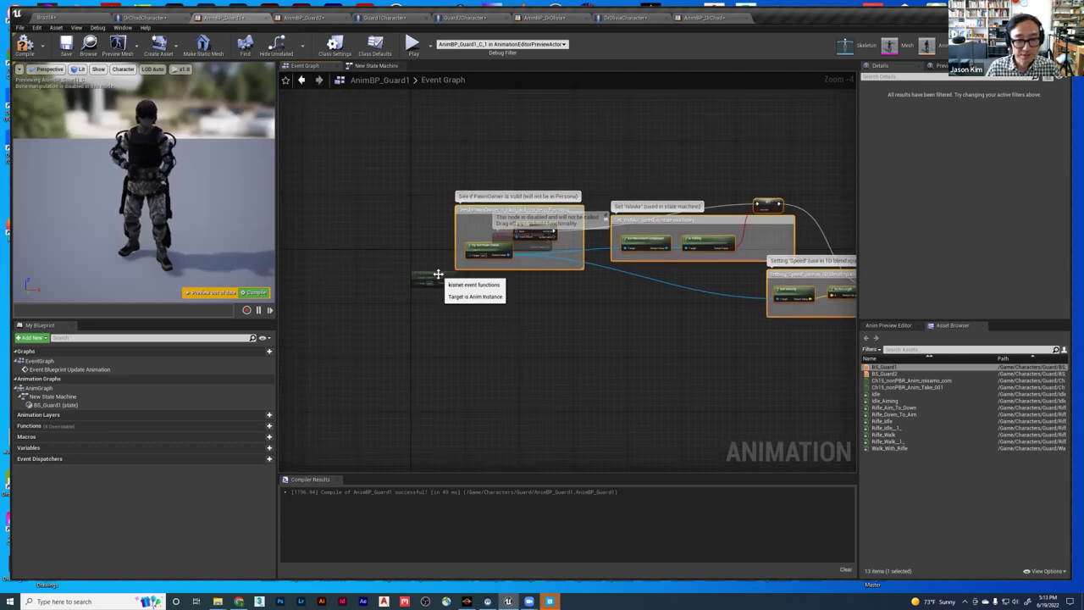
scroll(482, 231, up, 3)
drag(513, 237, 332, 210)
drag(409, 219, 543, 231)
scroll(571, 318, down, 3)
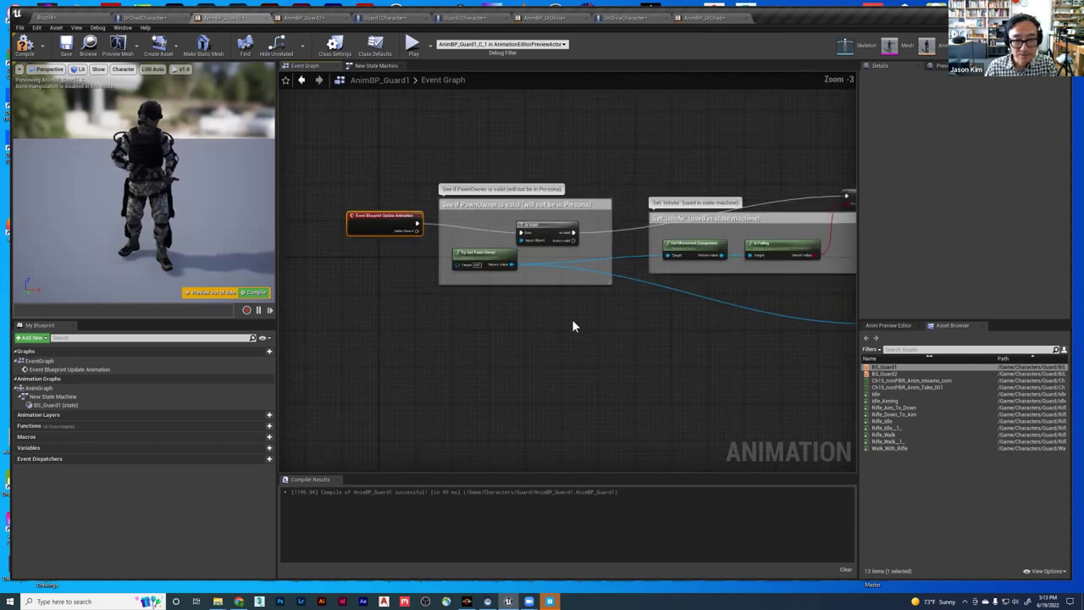
- Delete the SET Is in Air node and the whole Set 'IsInAir' comment group from AnimBP_Guard1's Event Graph
scroll(469, 302, up, 2)
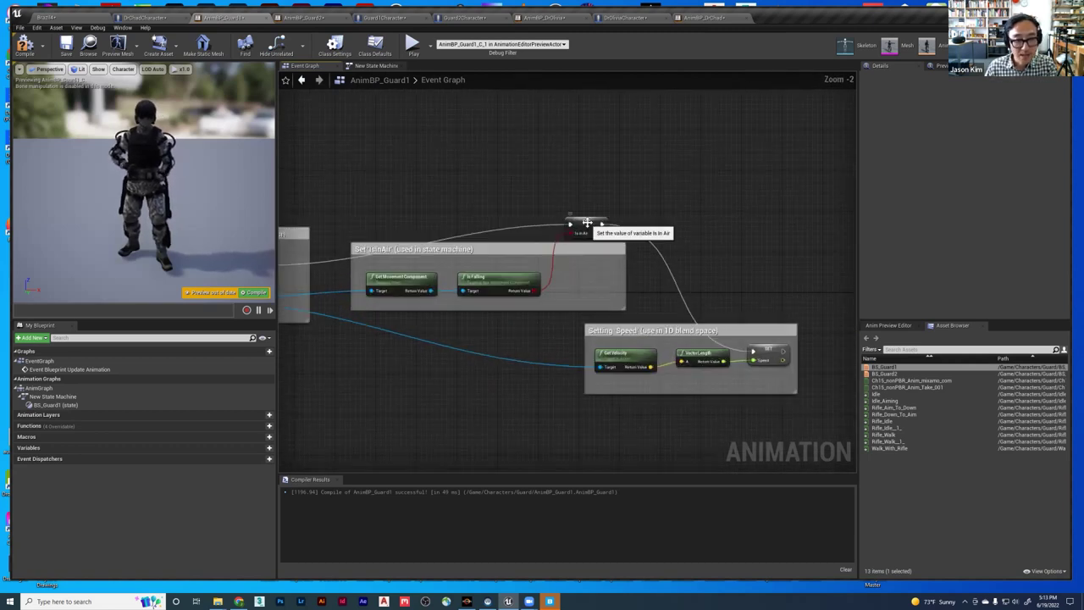
click(590, 228)
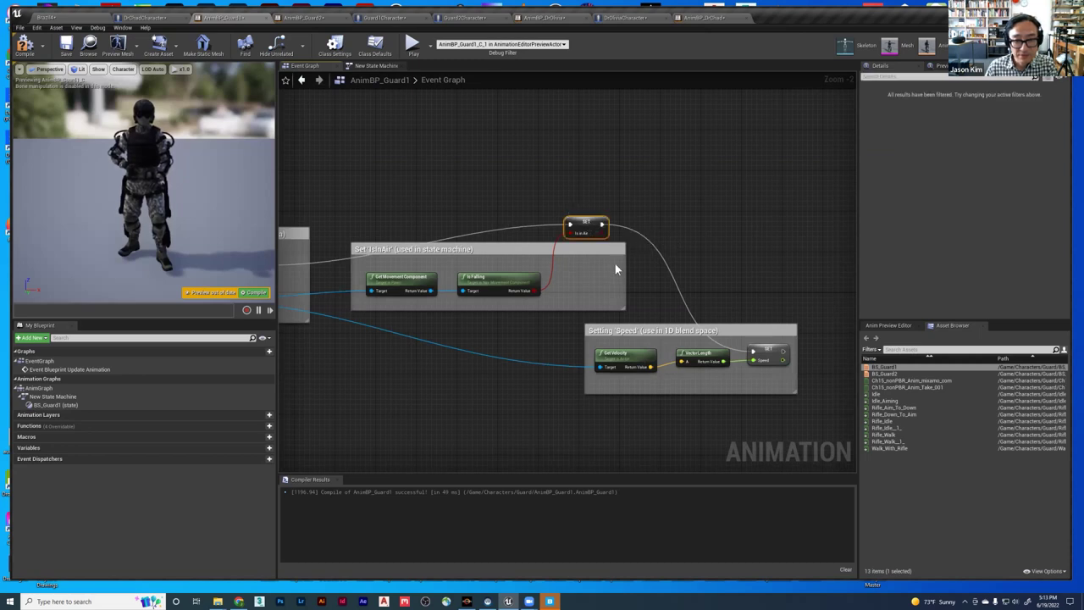
key(Delete)
right_drag(552, 234, 648, 174)
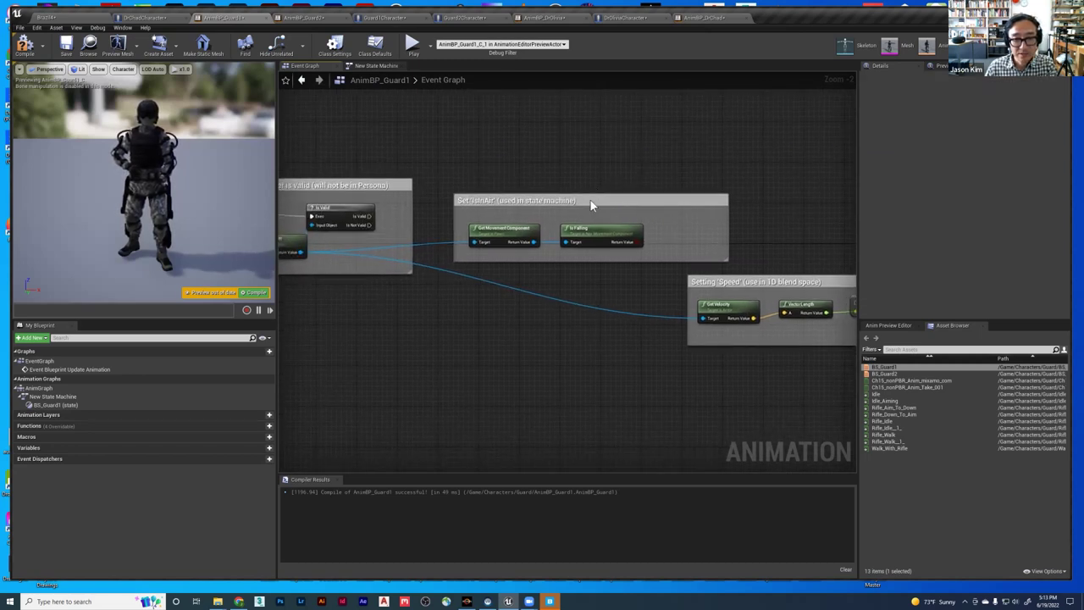
click(590, 200)
drag(612, 155, 507, 254)
key(Delete)
right_drag(512, 235, 532, 198)
scroll(593, 177, down, 1)
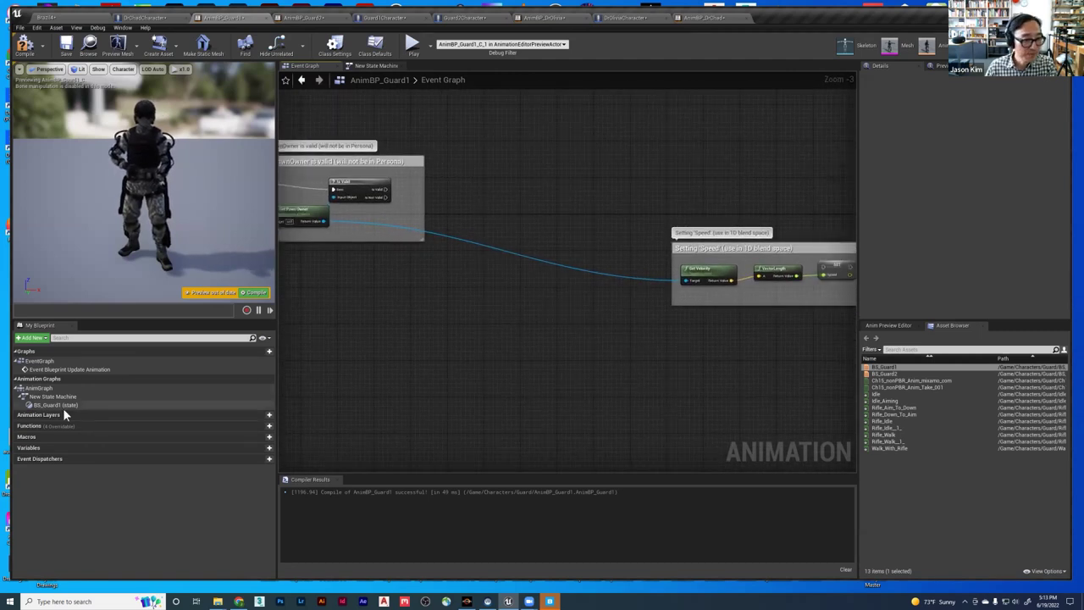
- Add a variable named Speed to AnimBP_Guard1 and change its variable type to Float
mouse_move(245, 431)
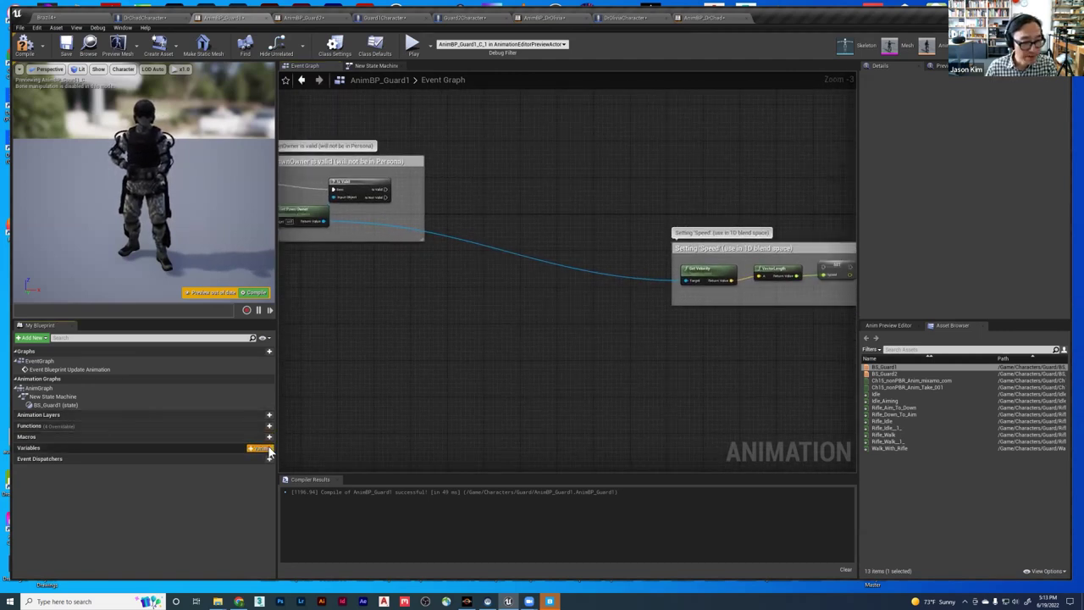
click(265, 448)
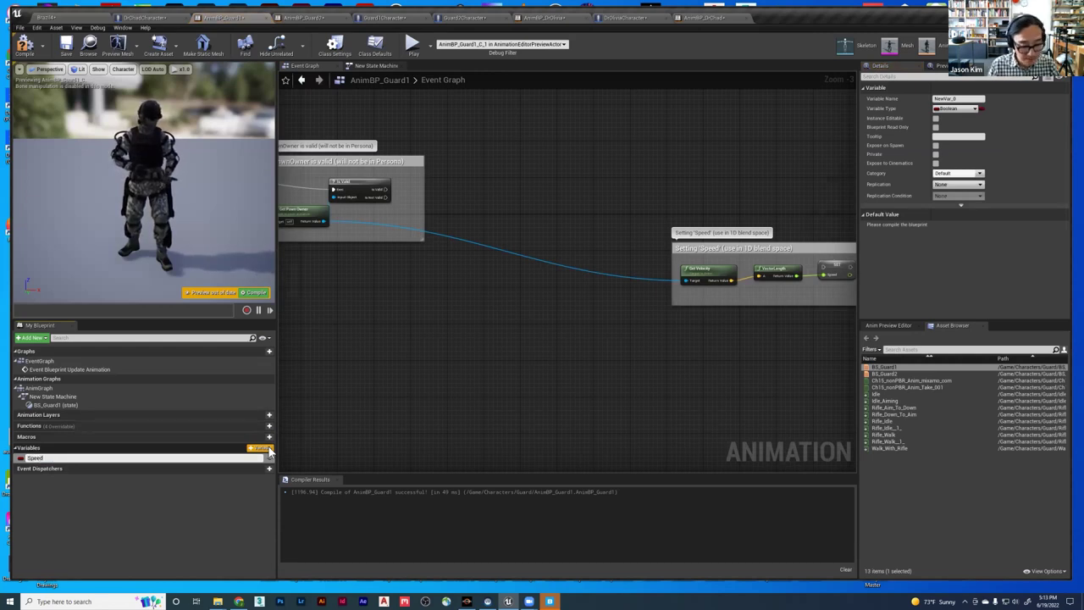
key(Return)
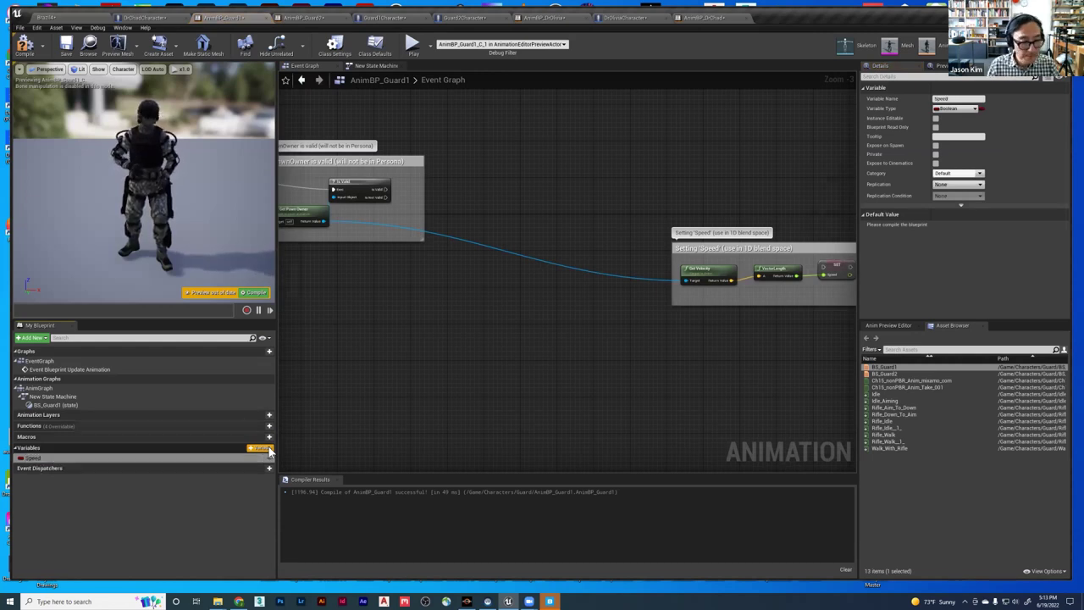
click(955, 108)
click(872, 163)
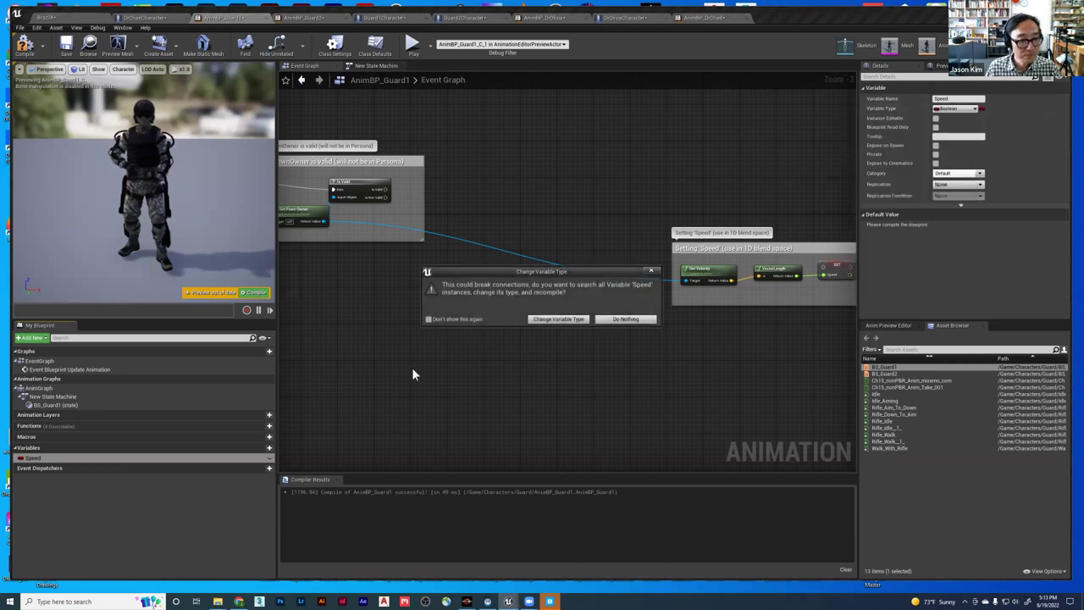
click(554, 319)
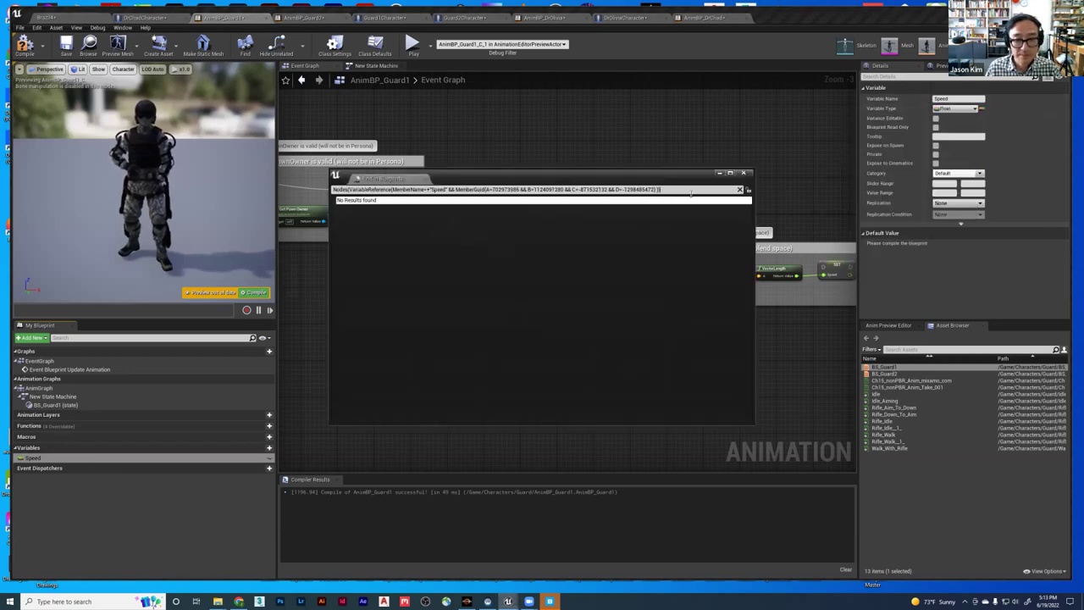
click(742, 174)
- Replace the pasted SET node in AnimBP_Guard1's Event Graph with a new SET Speed node fed by VectorLength's return value
scroll(452, 329, down, 3)
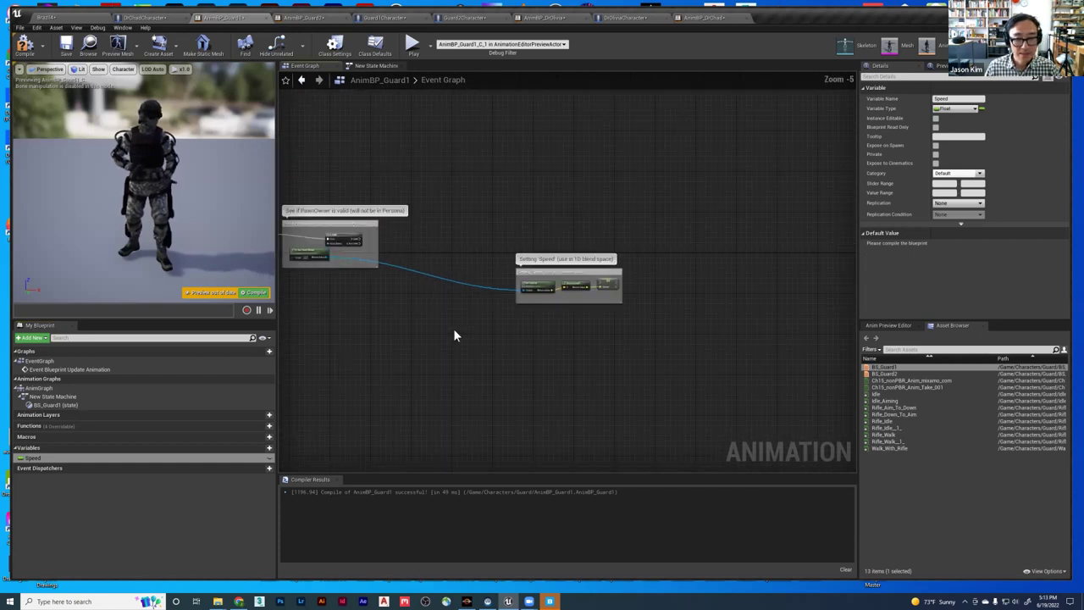
drag(42, 457, 484, 342)
drag(595, 315, 623, 216)
scroll(614, 315, up, 2)
click(616, 324)
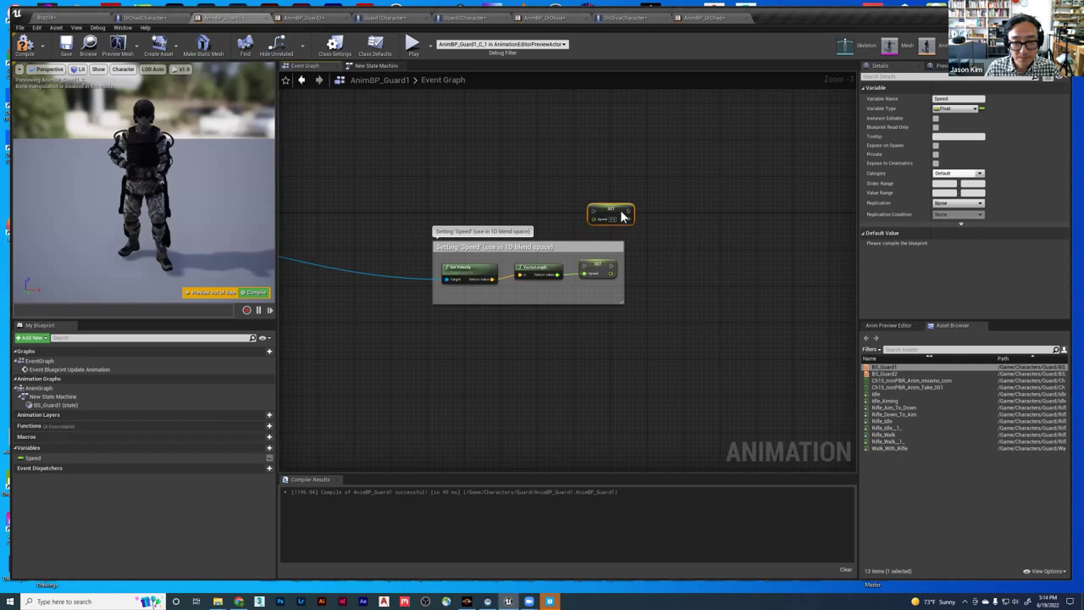
click(598, 269)
- Connect the Is Valid output to the new SET Speed node and compile AnimBP_Guard1
right_drag(457, 379, 616, 356)
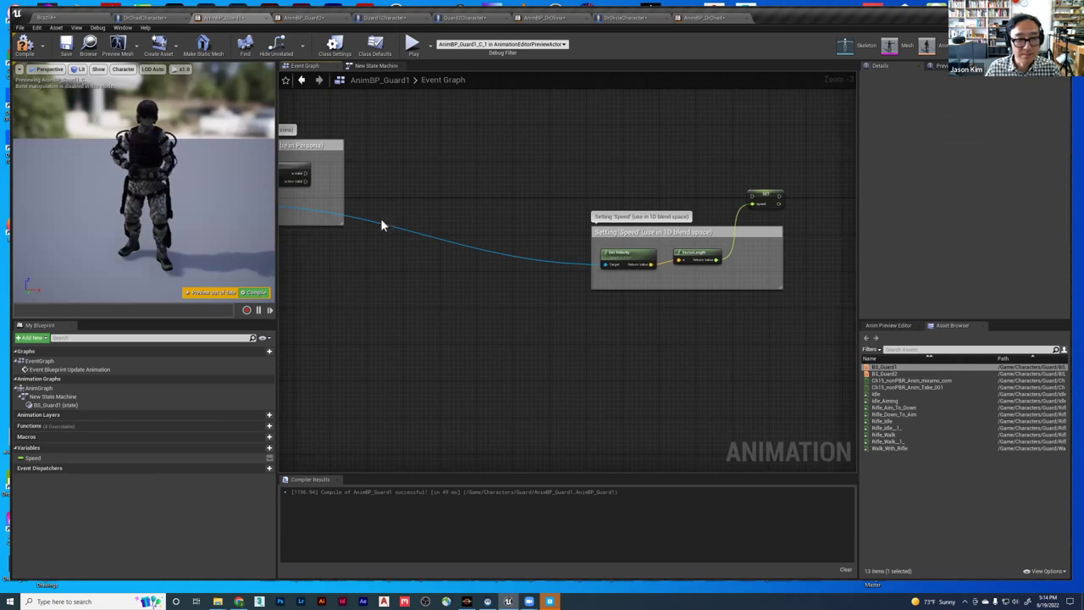
drag(729, 196, 751, 196)
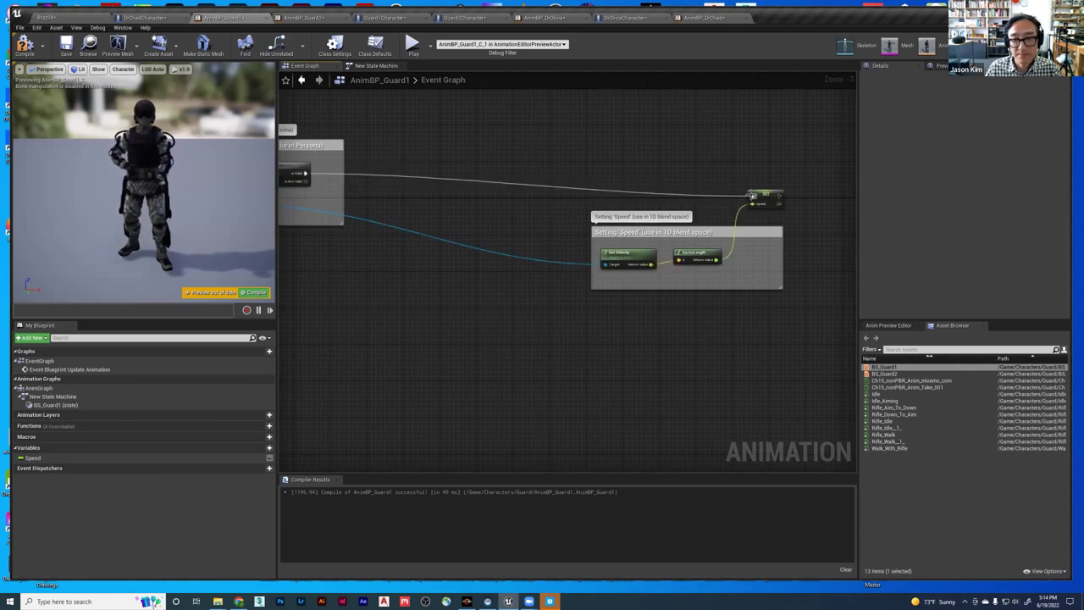
click(24, 46)
- Copy the pawn-owner and Speed nodes into AnimBP_Guard2's Event Graph and connect Event Blueprint Update Animation to Is Valid
scroll(684, 182, down, 5)
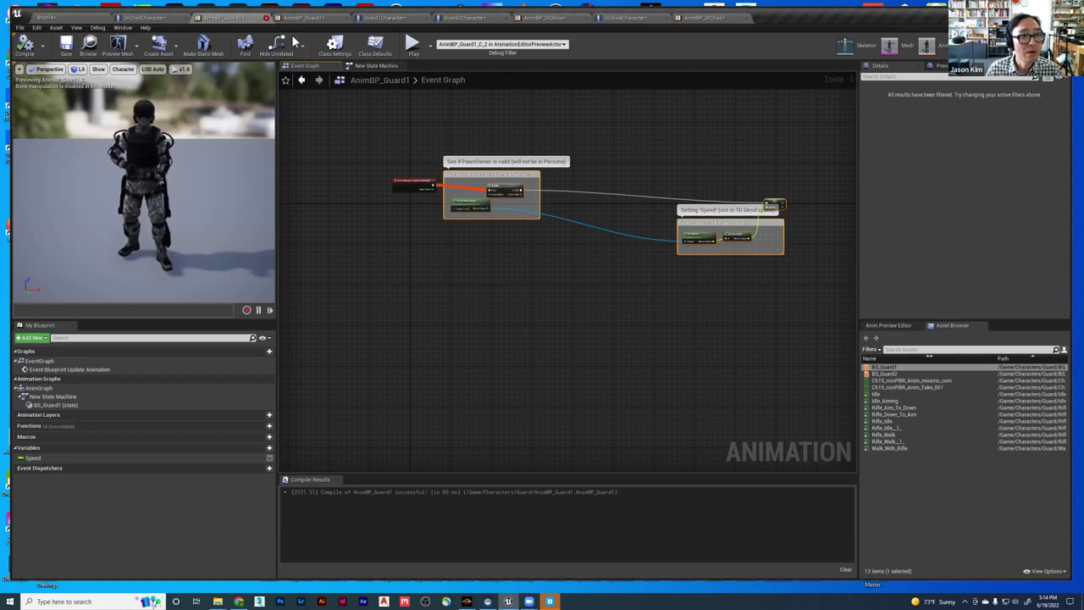
click(375, 67)
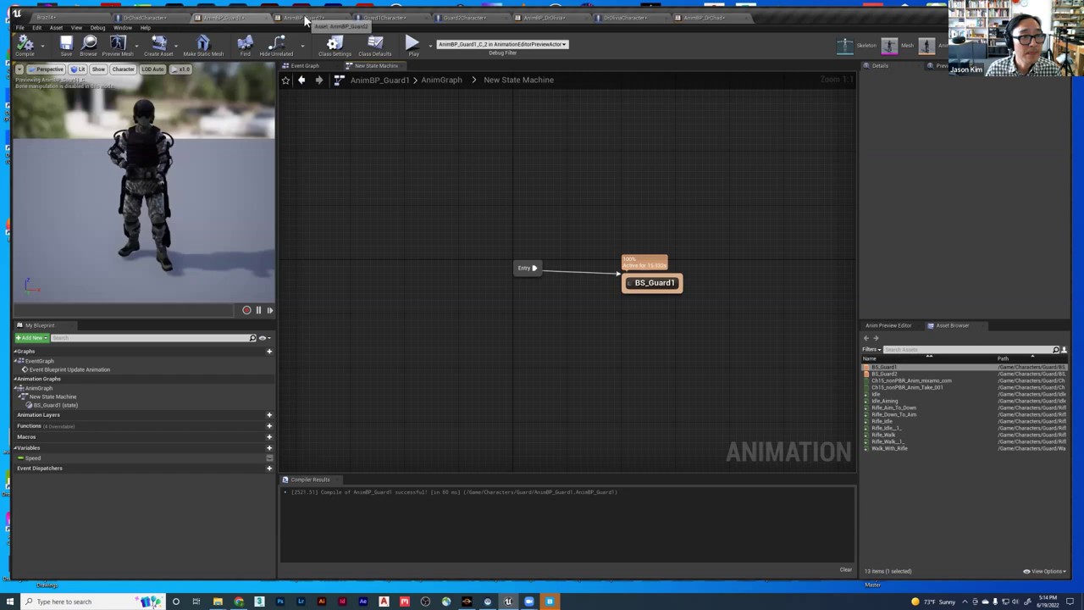
click(305, 19)
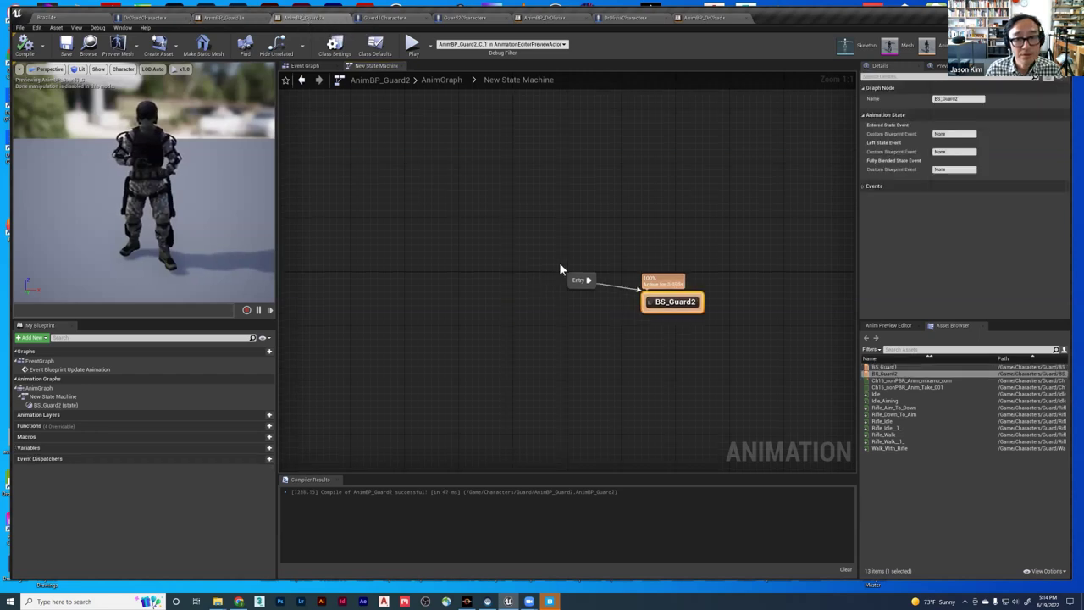
click(304, 65)
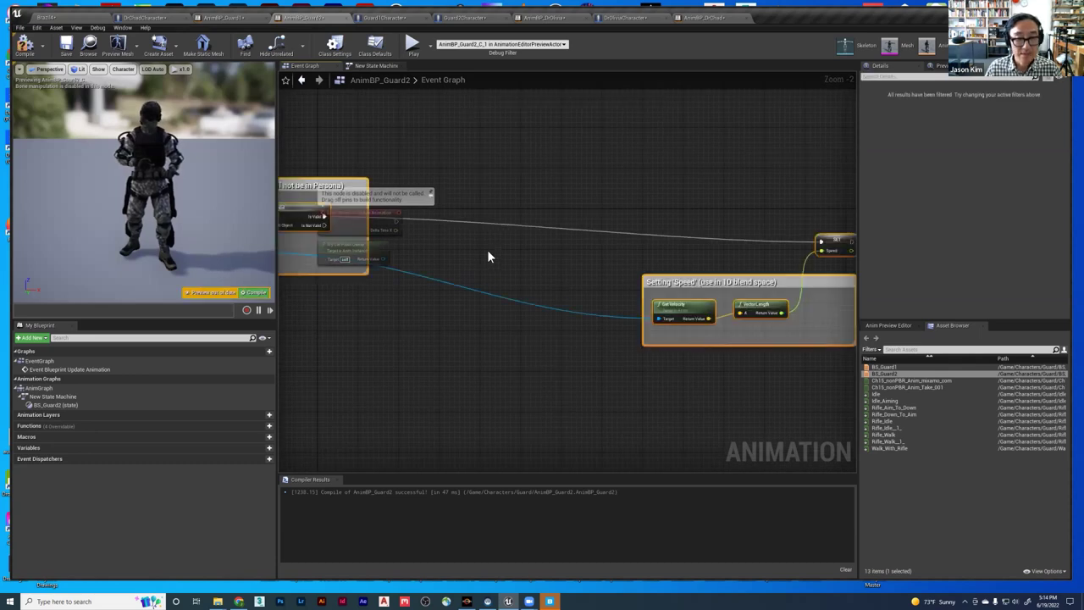
scroll(491, 254, down, 2)
right_drag(342, 200, 420, 230)
drag(420, 229, 520, 243)
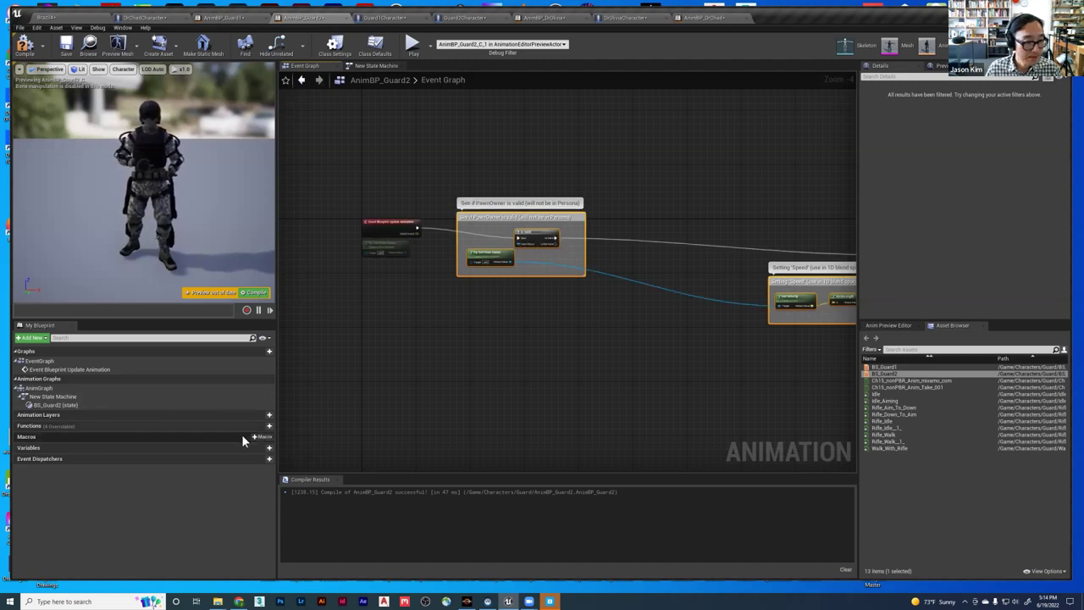
- Add a Float variable named Speed to AnimBP_Guard2 and compile the blueprint
click(262, 448)
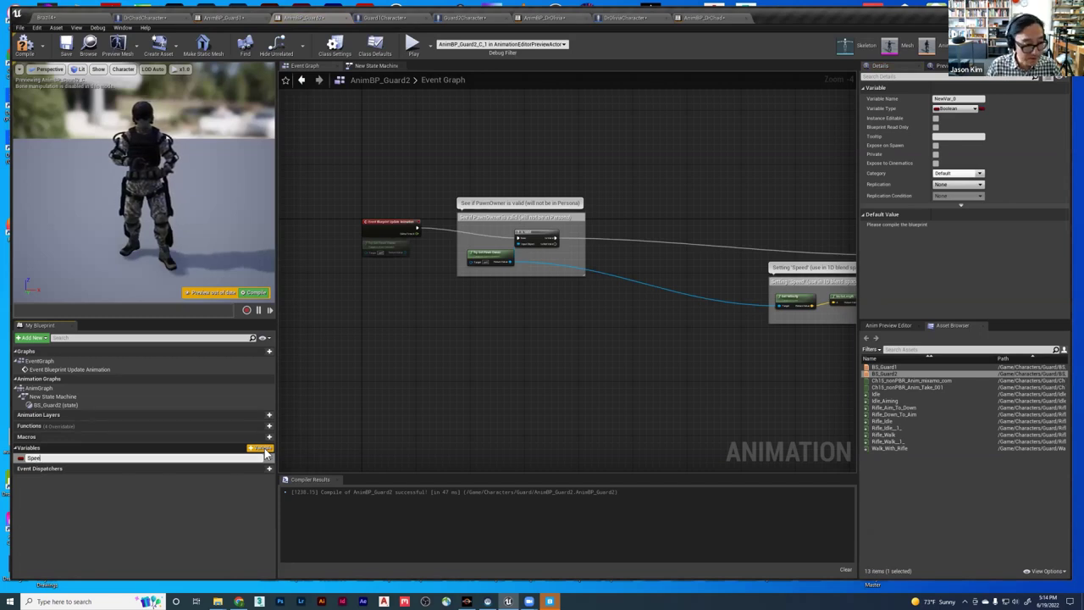
key(Return)
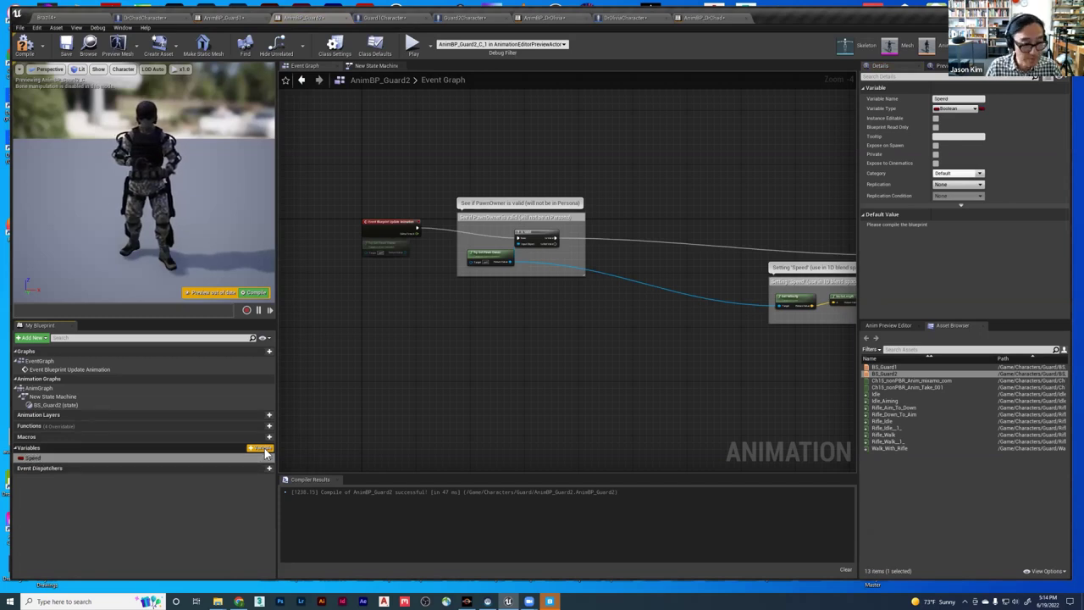
click(950, 110)
click(880, 164)
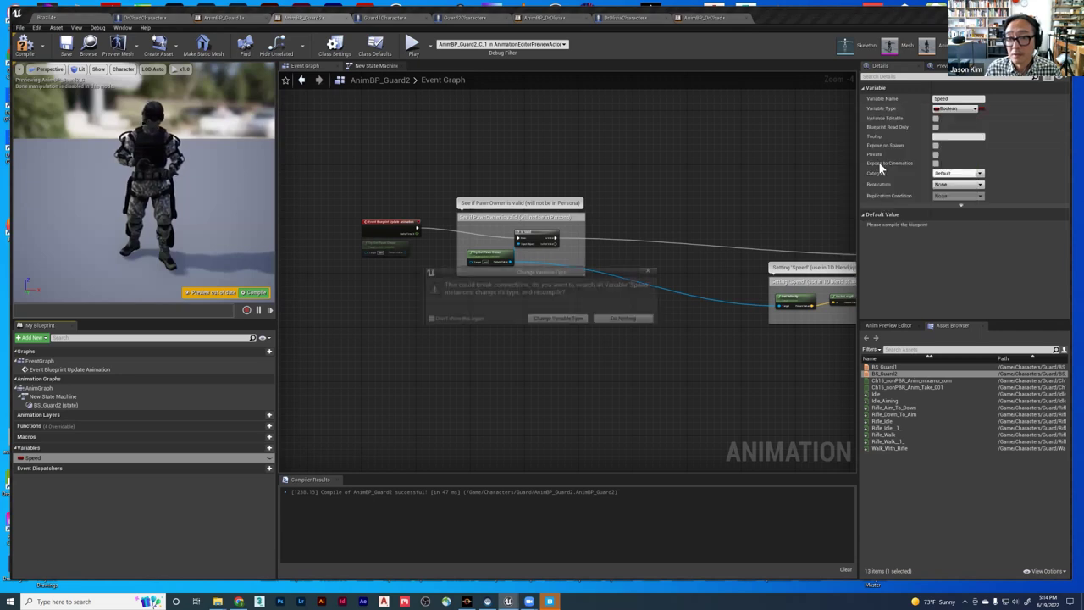
click(556, 320)
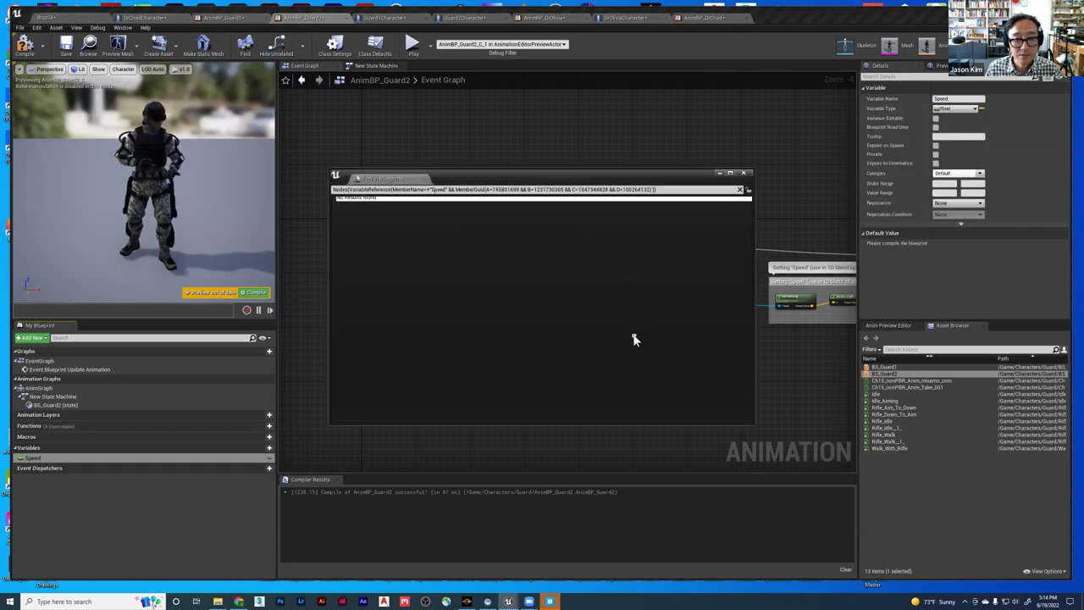
click(746, 176)
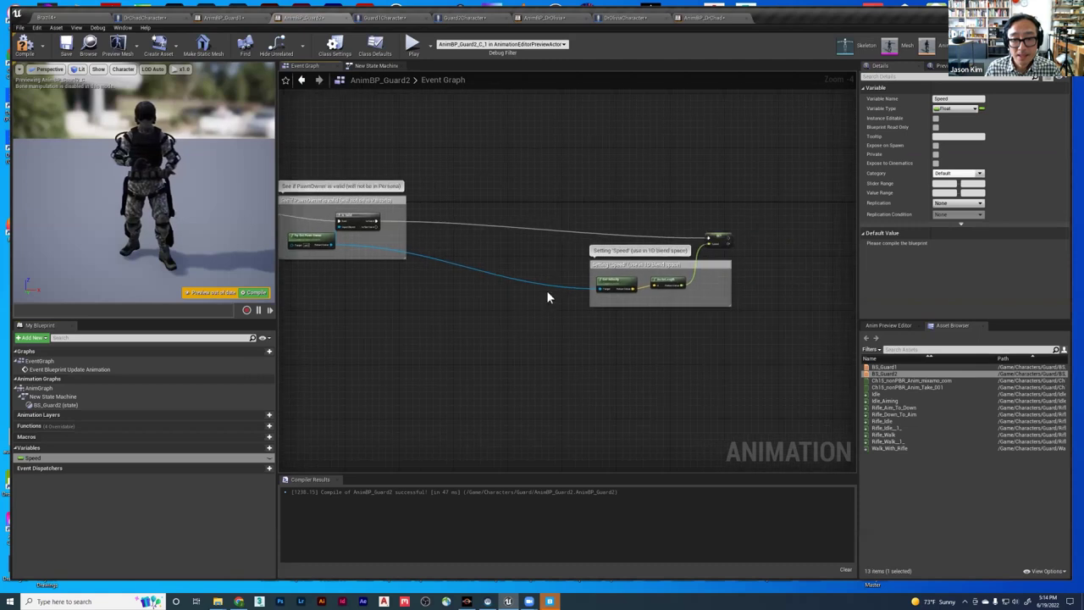
click(24, 45)
right_drag(372, 302, 458, 289)
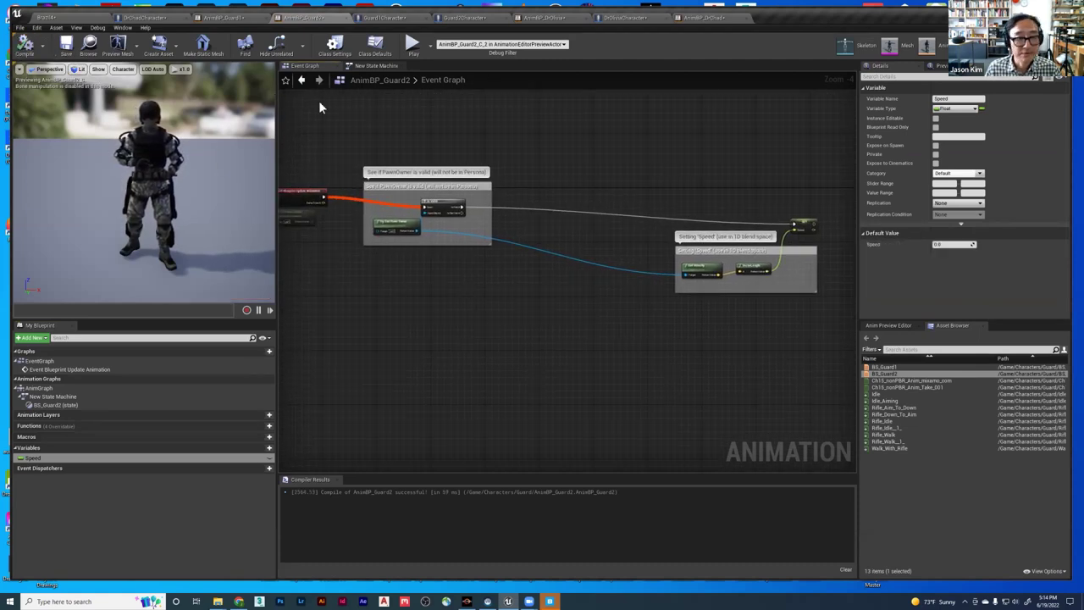
- Play-test the level by moving Guard1 up and down the walkway to check his walk animation, and stop playing
click(59, 18)
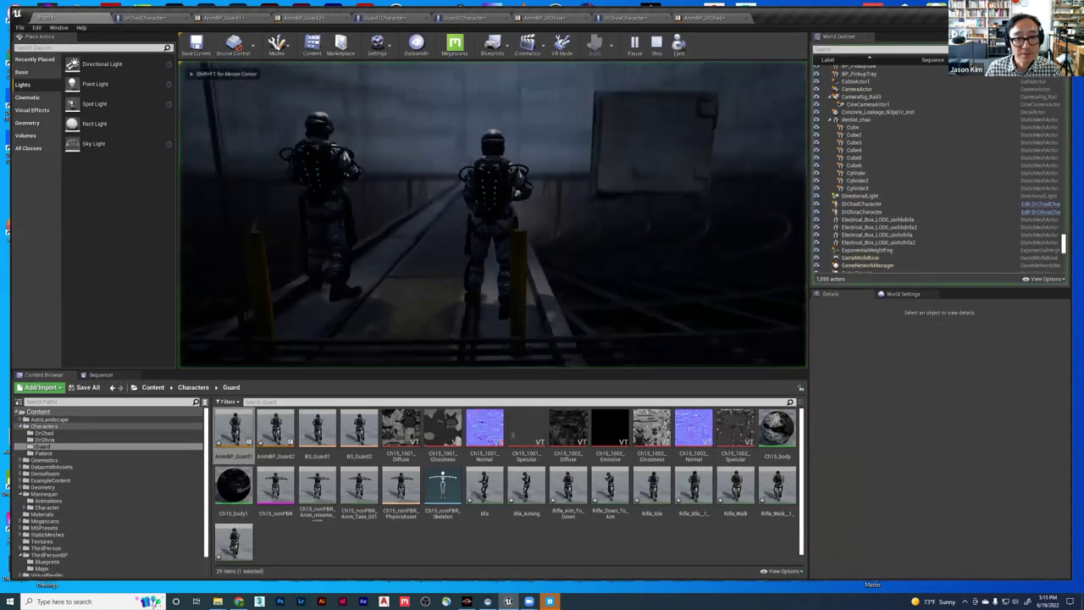
key(w)
key(w)
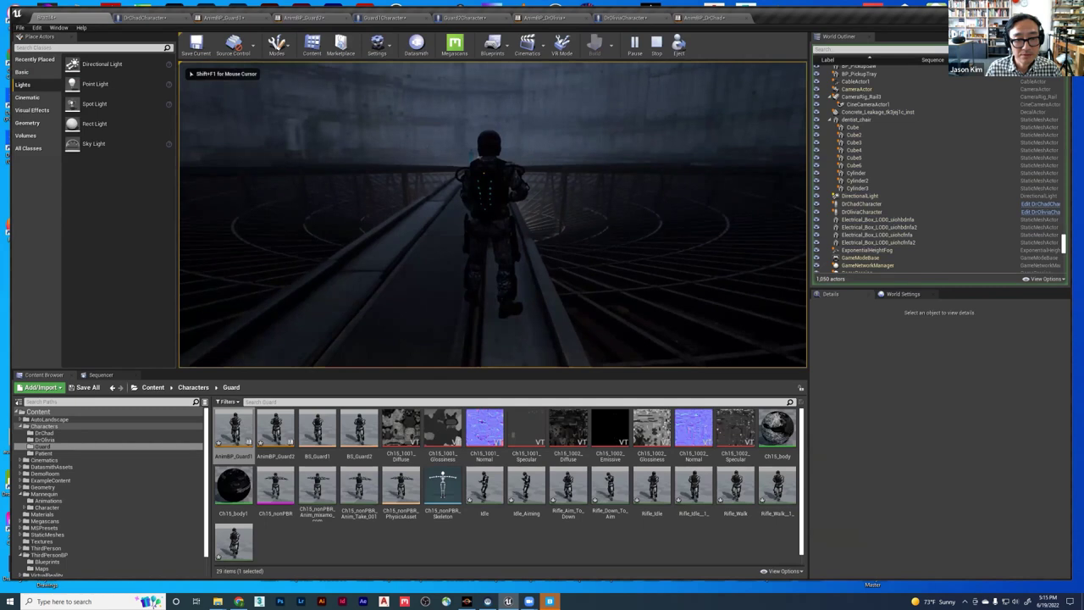
key(w)
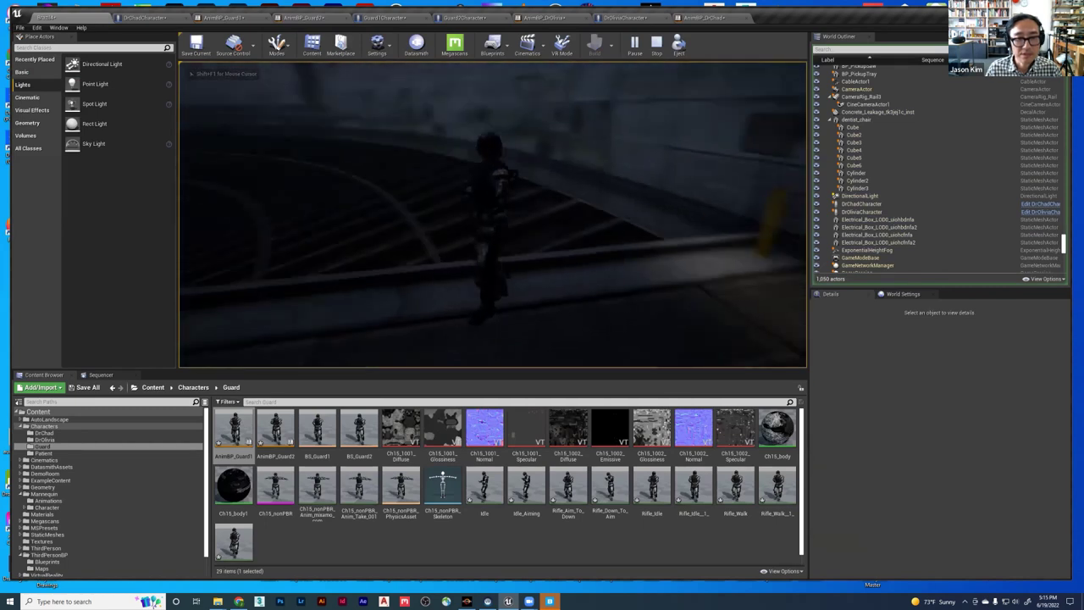
key(w)
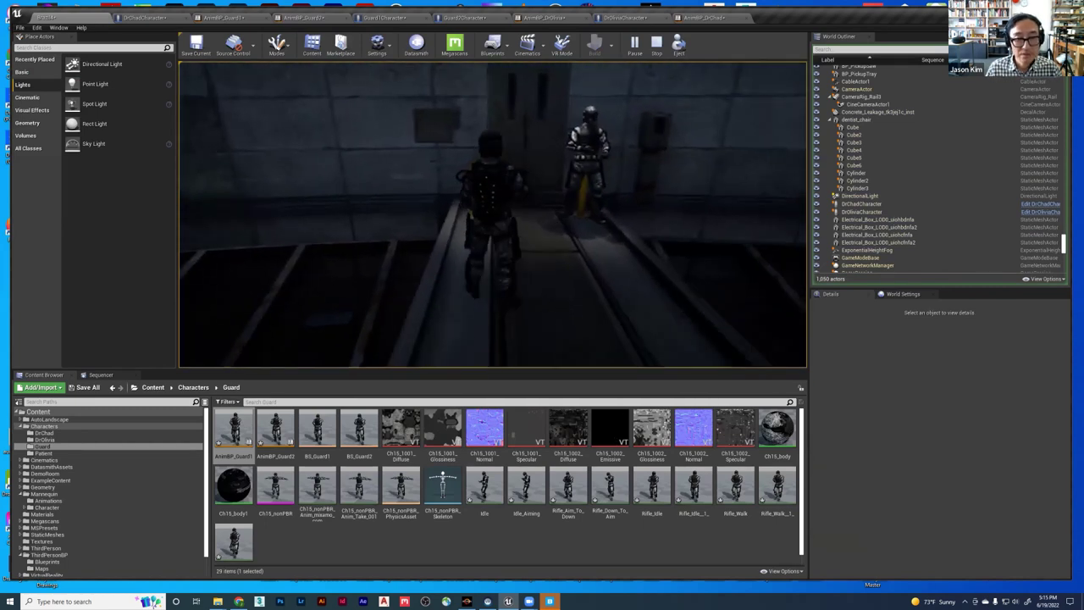
key(Escape)
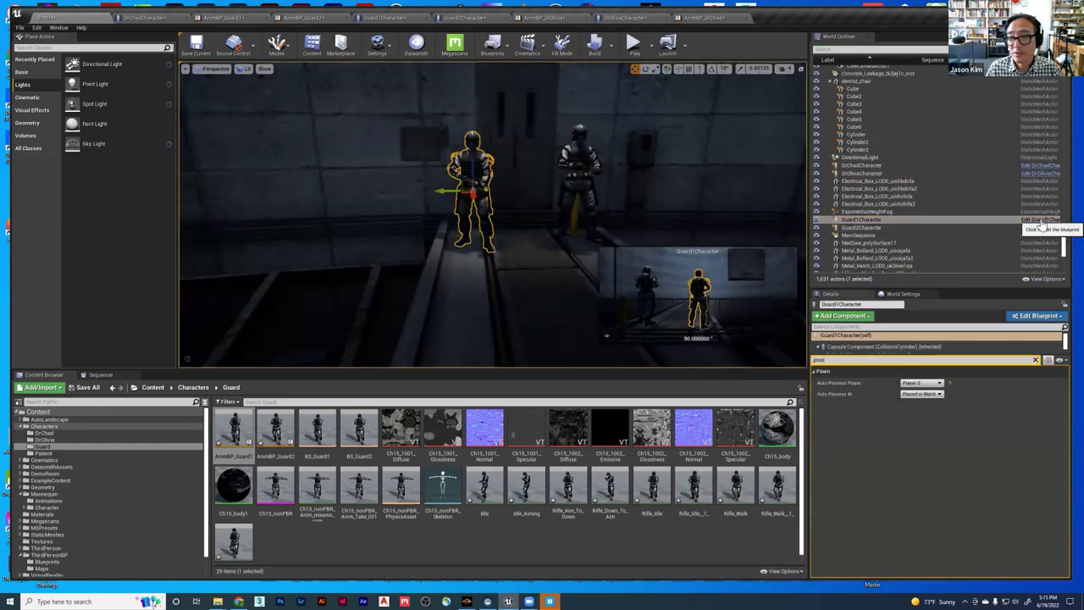
- Inspect Guard1Character's Character Movement component and AnimBP_Guard1's state machine, and return to the level
click(1040, 220)
click(47, 116)
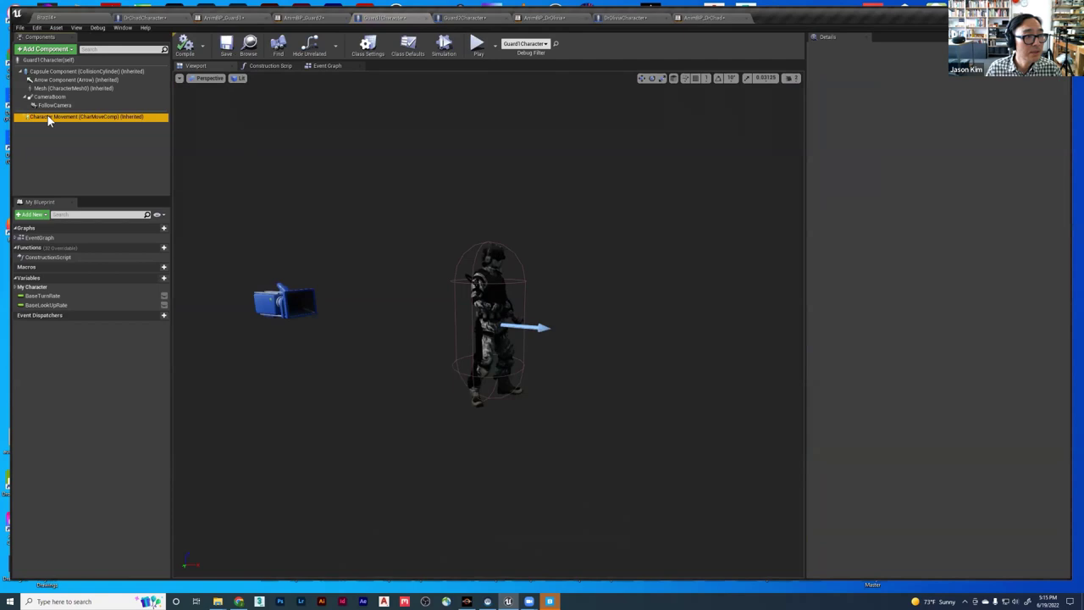
click(223, 17)
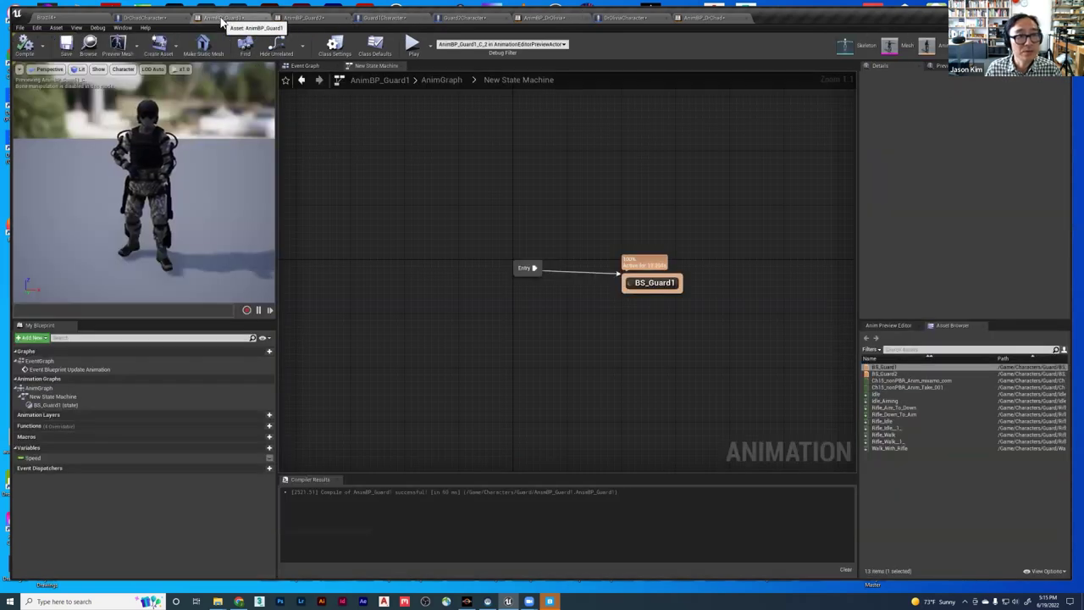
click(69, 18)
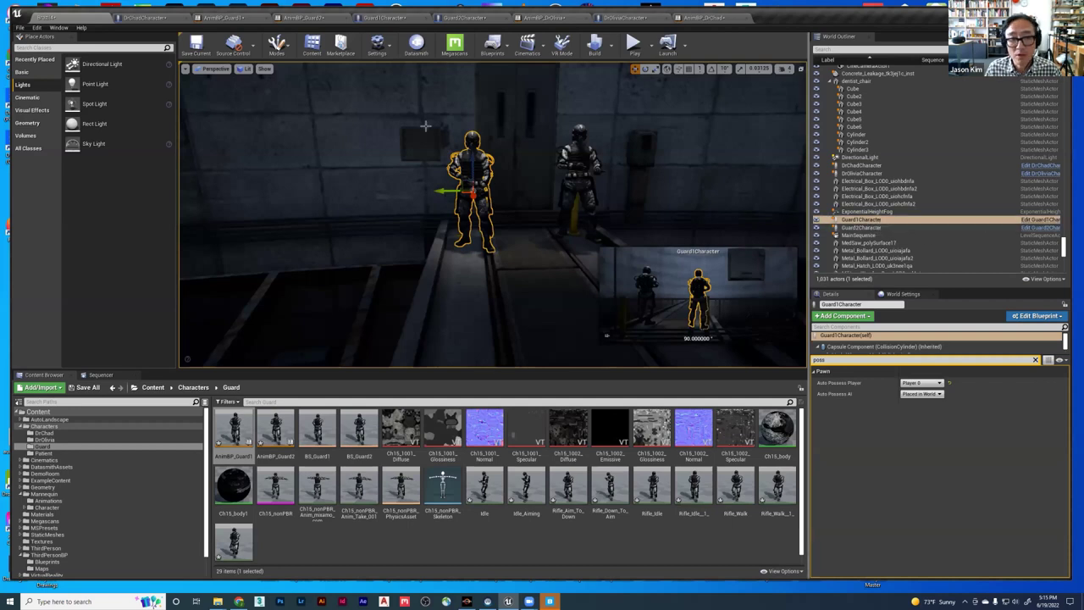
- In AnimBP_Guard1's BS_Guard1 state, add a Get Speed node, connect it to the blend space's Speed input, and compile
click(234, 21)
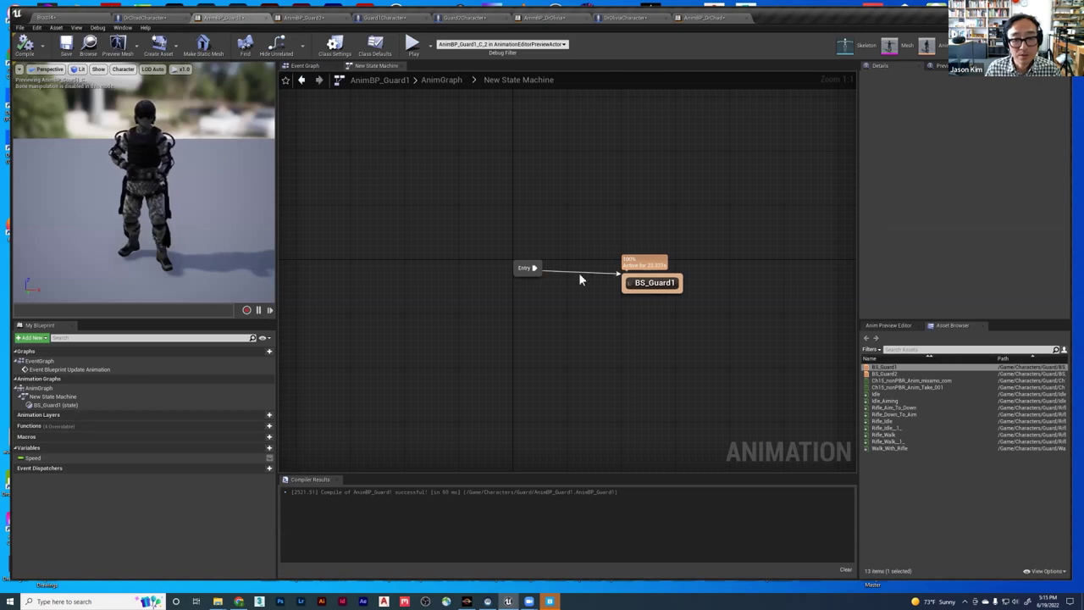
double_click(653, 278)
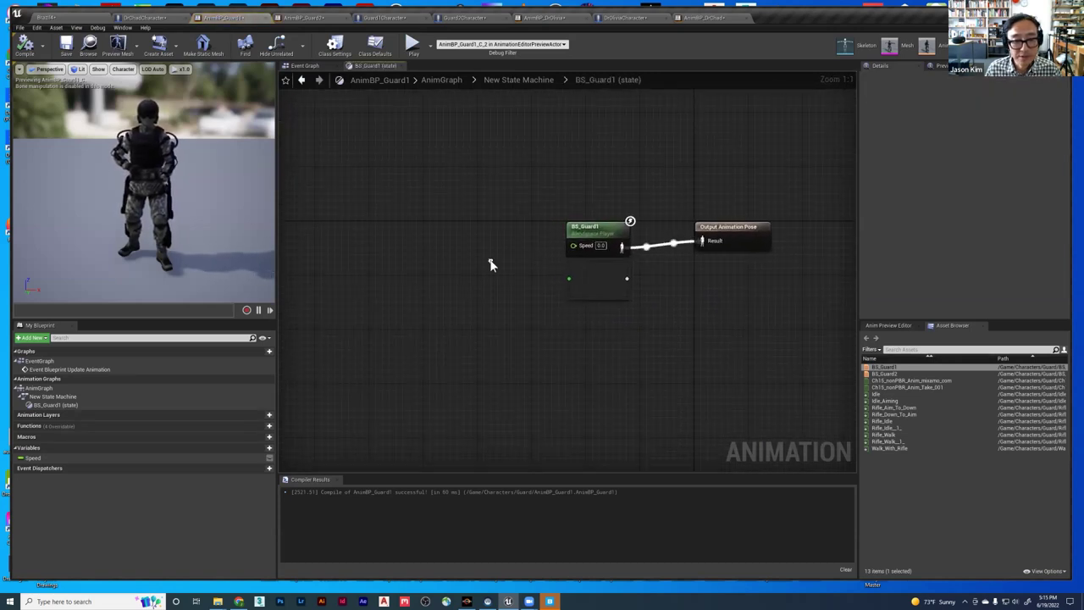
drag(62, 457, 388, 310)
drag(421, 248, 574, 246)
click(24, 46)
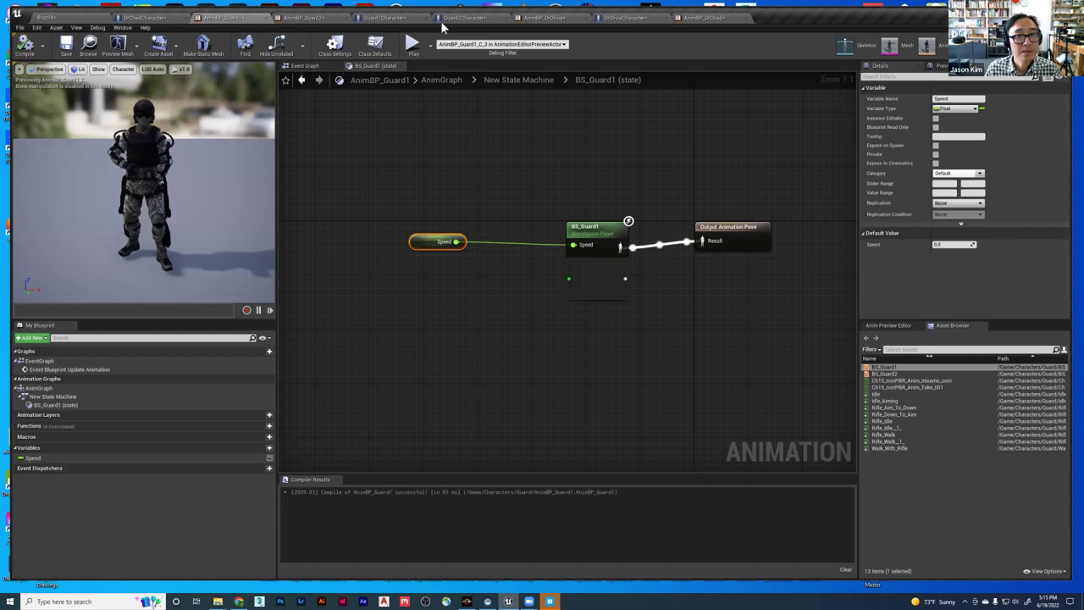
- In AnimBP_Guard2's BS_Guard2 state, add a Get Speed node, connect it to the blend space's Speed input, and compile
click(298, 19)
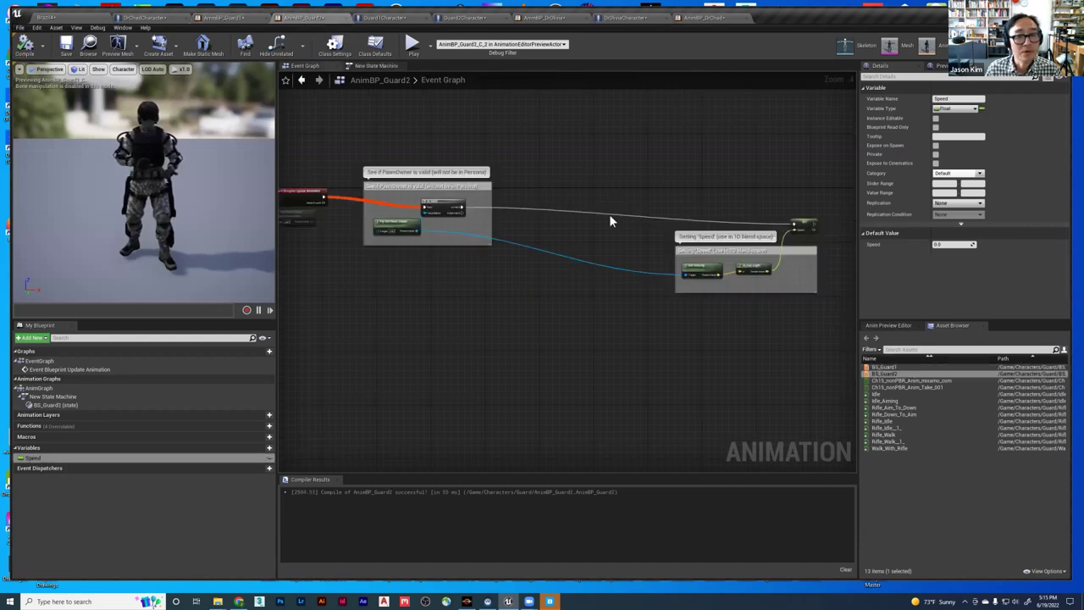
click(370, 67)
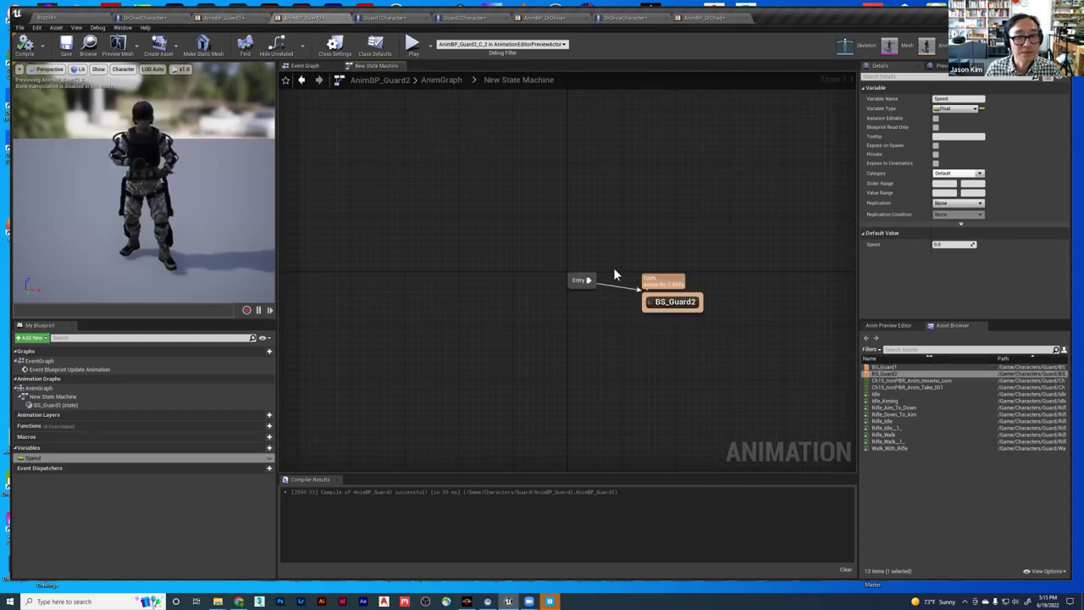
double_click(684, 308)
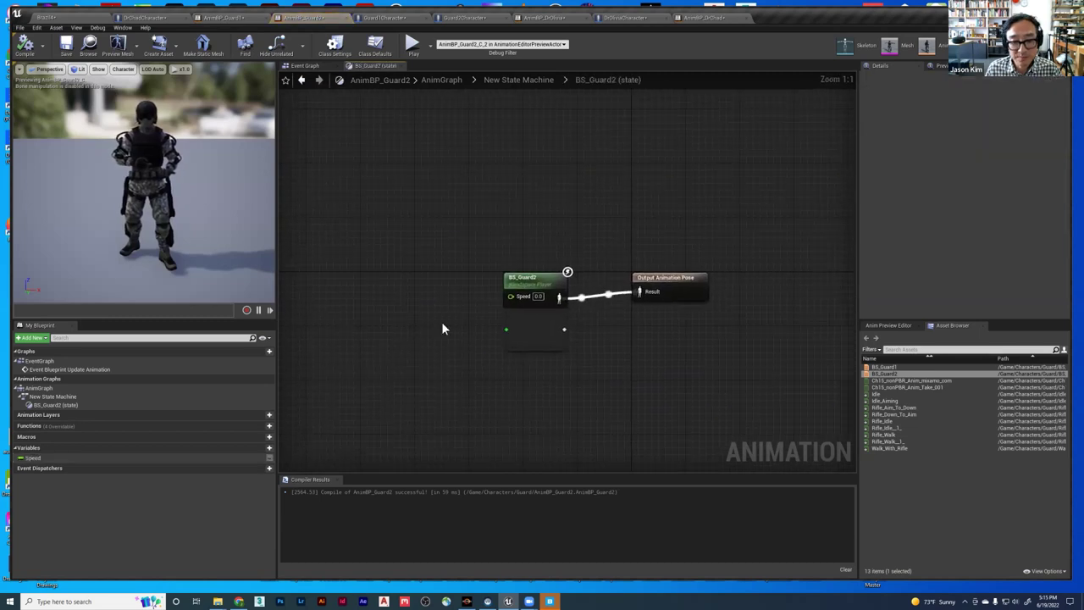
drag(33, 457, 395, 305)
click(409, 312)
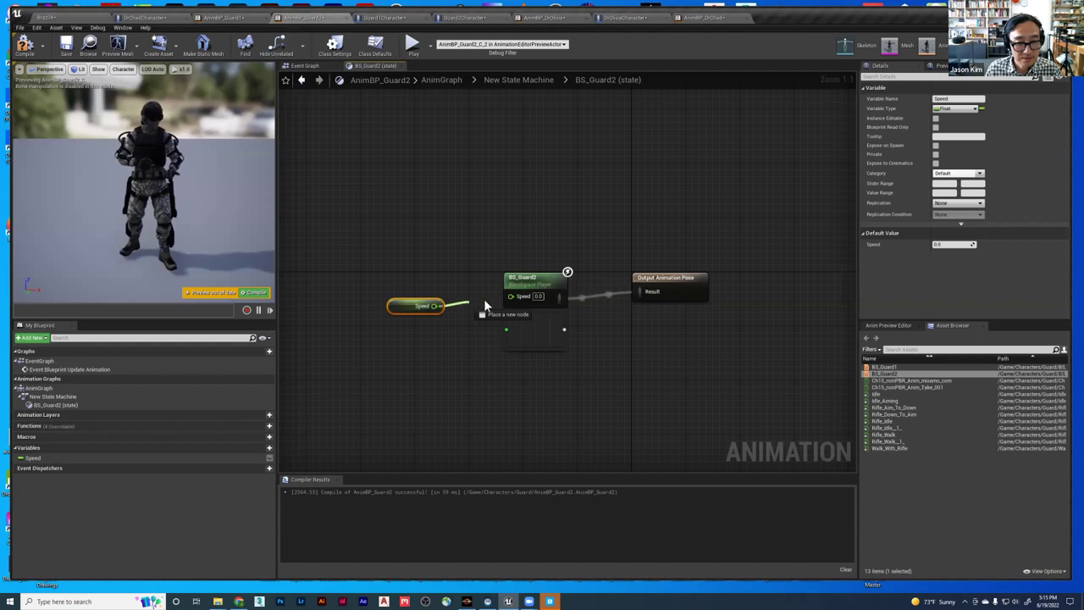
key(ctrl+s)
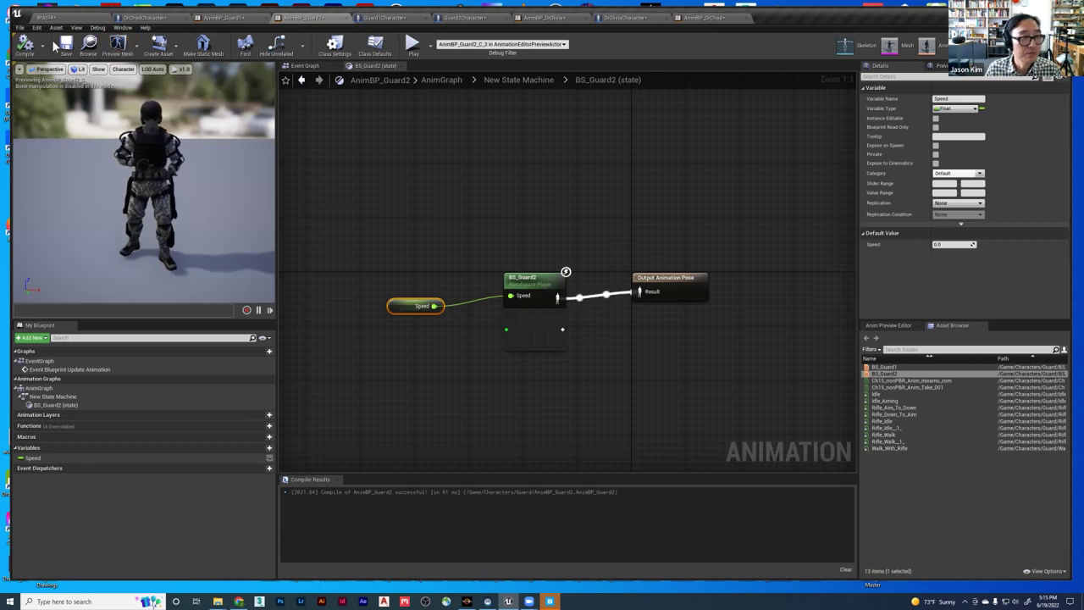
- Play-test the level by walking Guard1 along the walkway to the doctors on the central platform
click(69, 19)
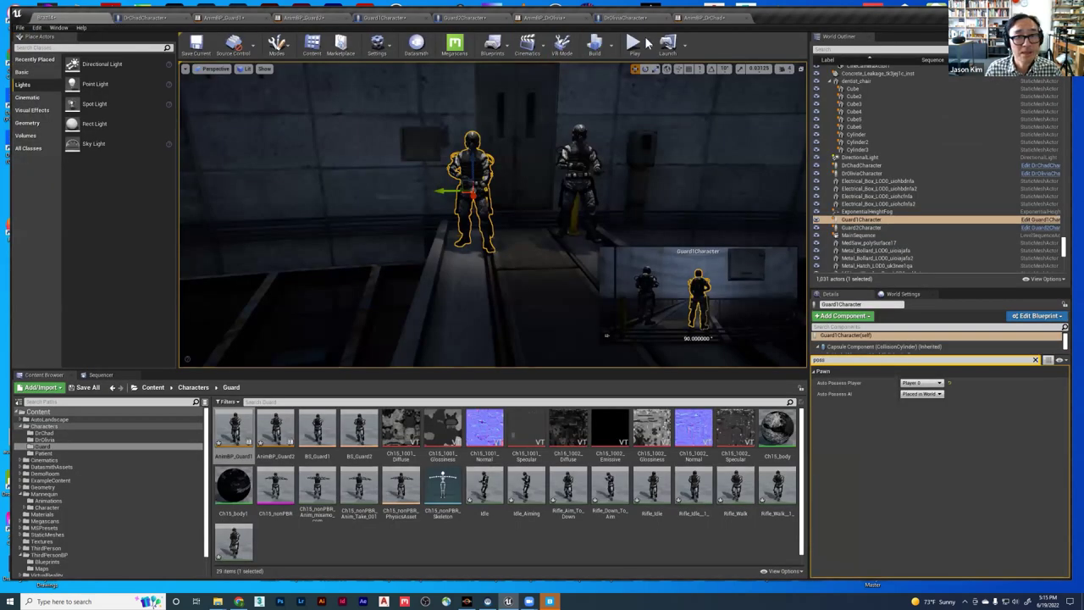
click(635, 43)
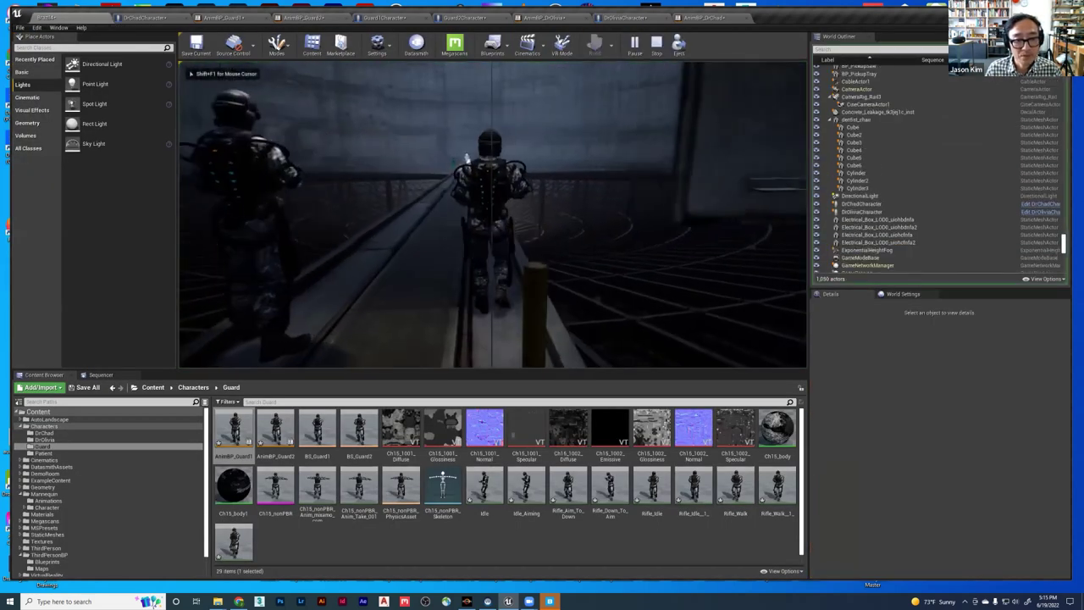
key(w)
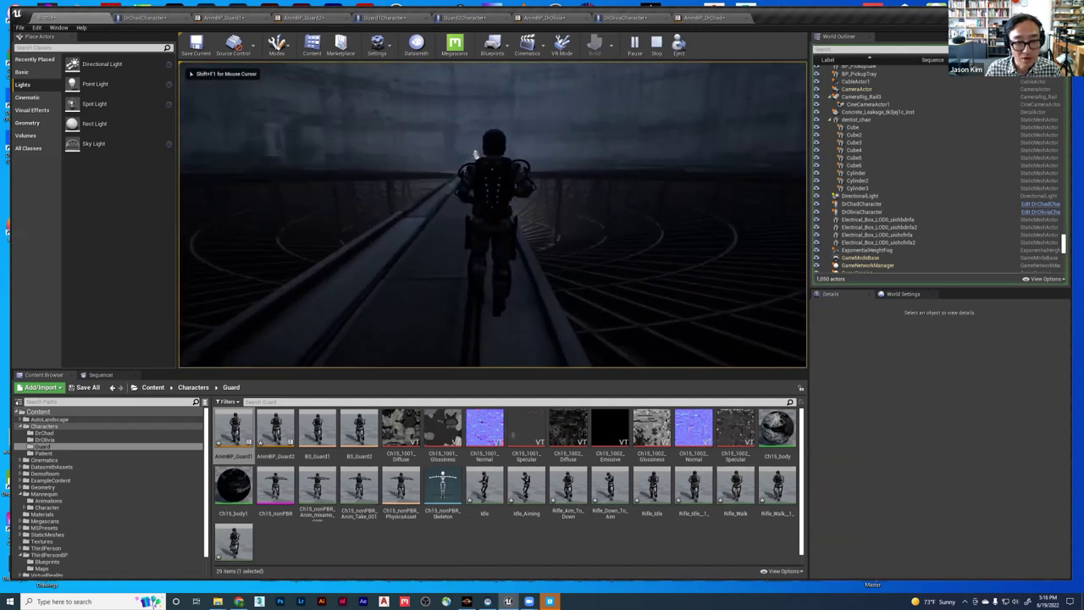
key(w)
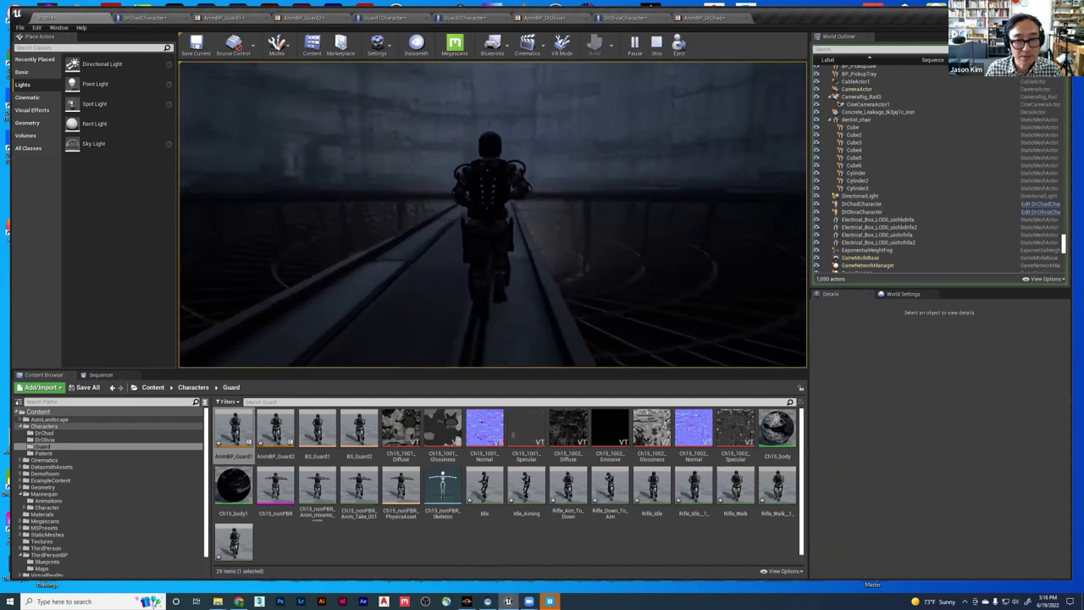
key(w)
key(a)
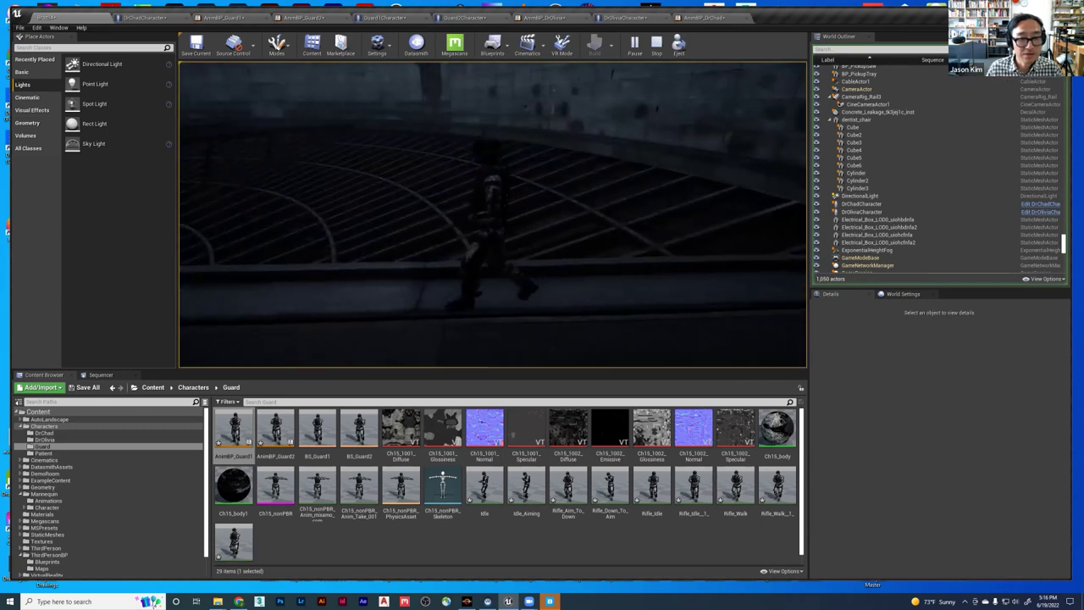
key(a)
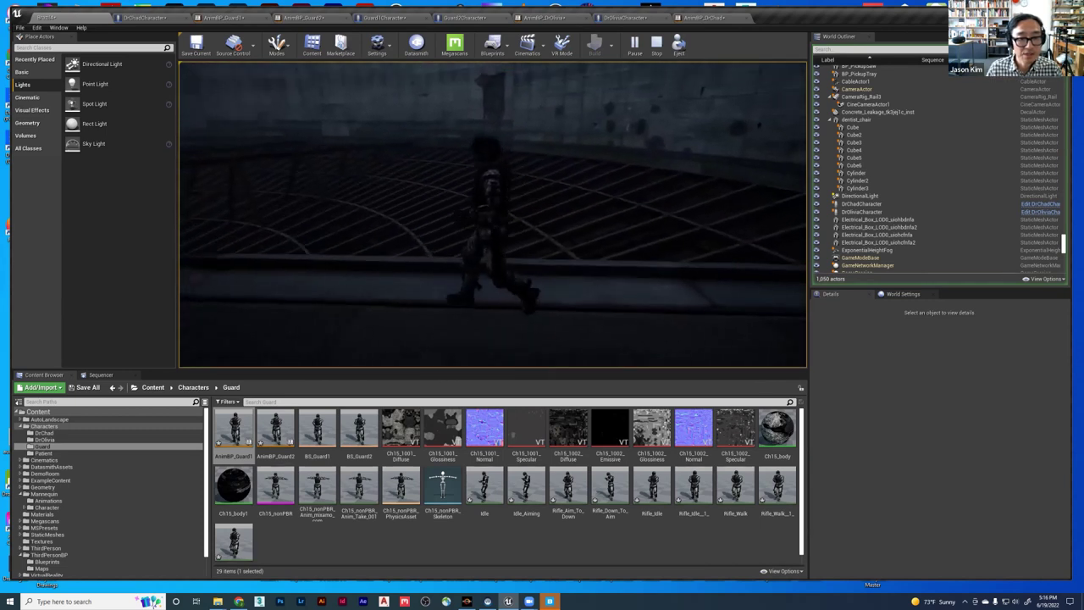
key(w)
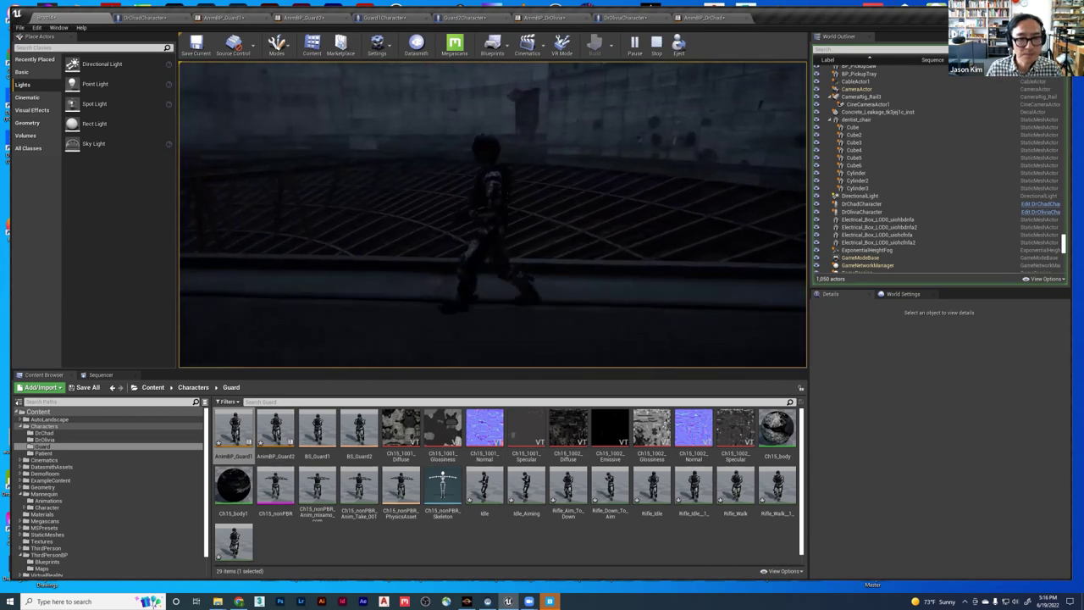
key(w)
key(w)
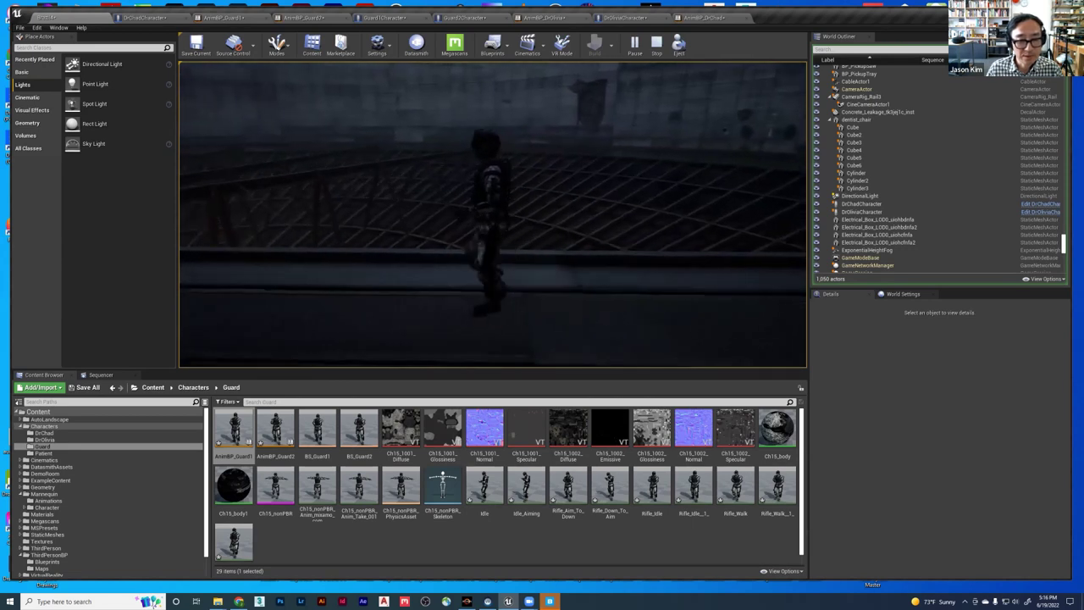
key(w)
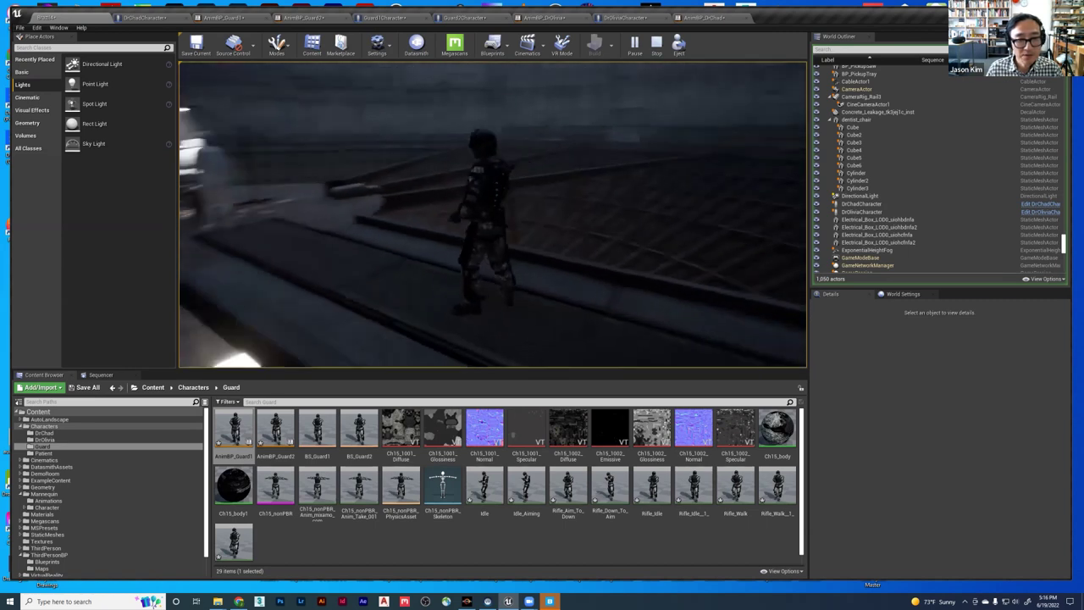
key(w)
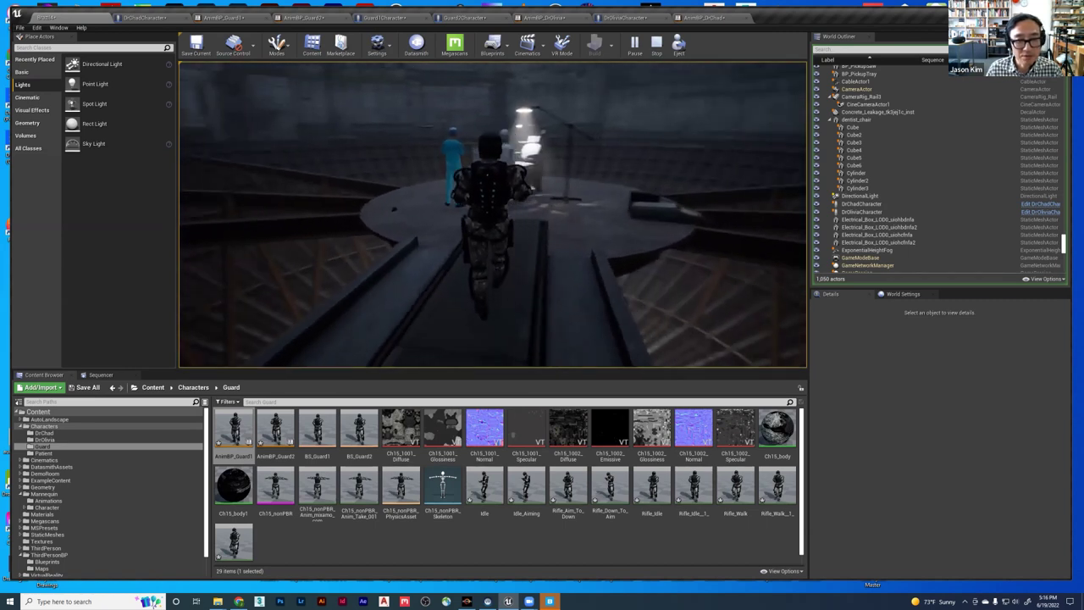
key(w)
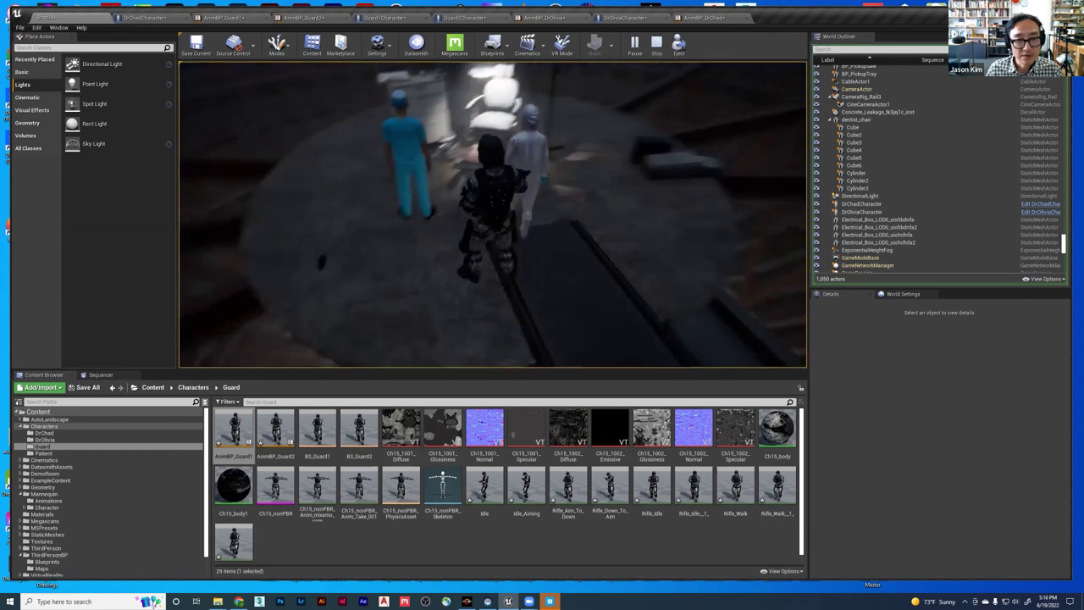
- Move Guard1 around beside the doctors to check his walk and idle animations from the front, and stop playing
key(w)
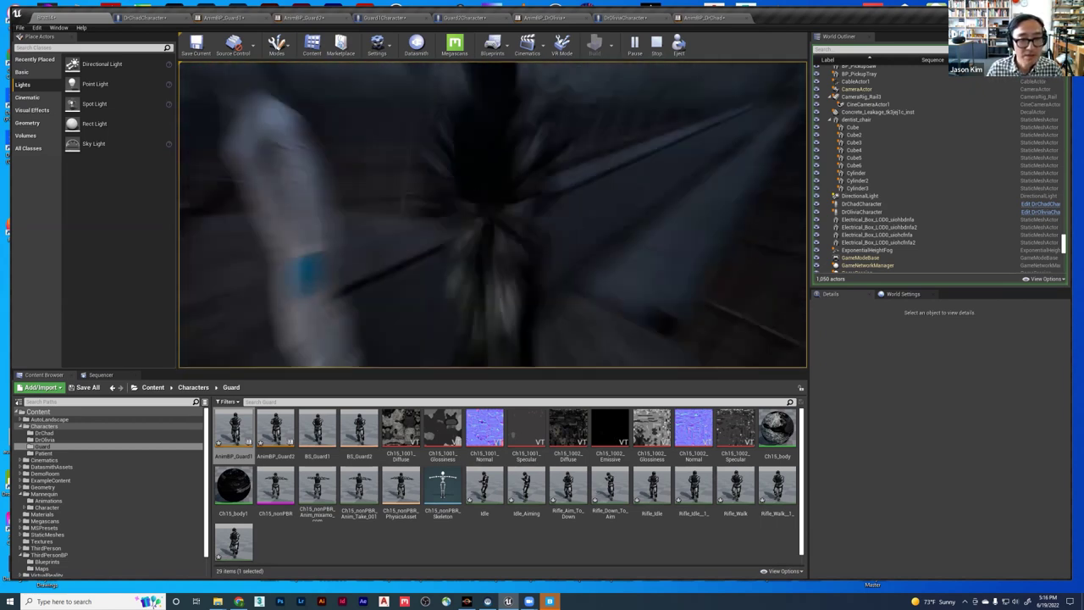
key(w)
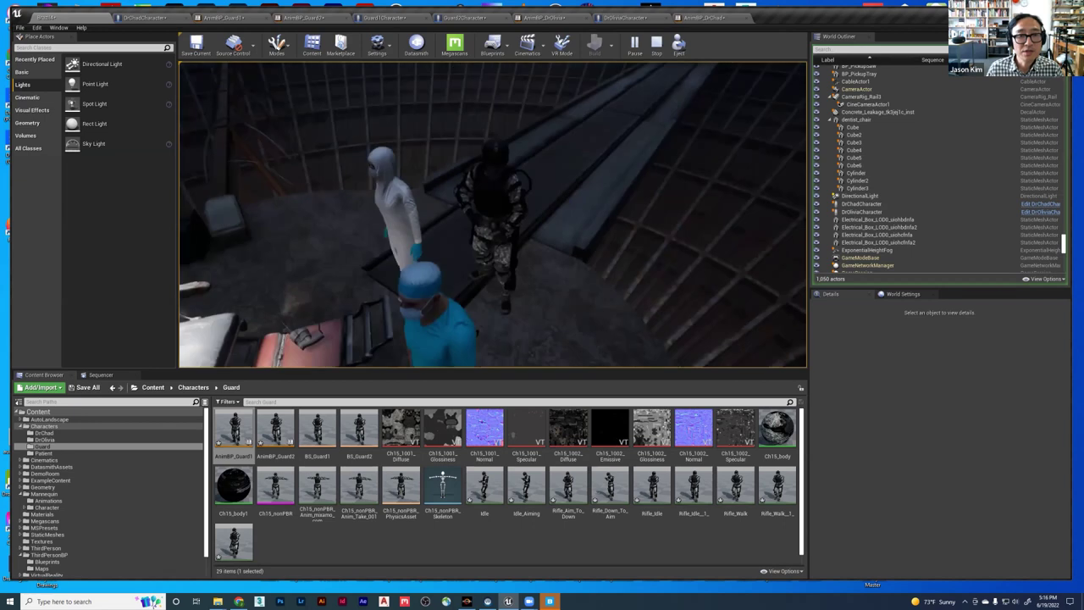
key(w)
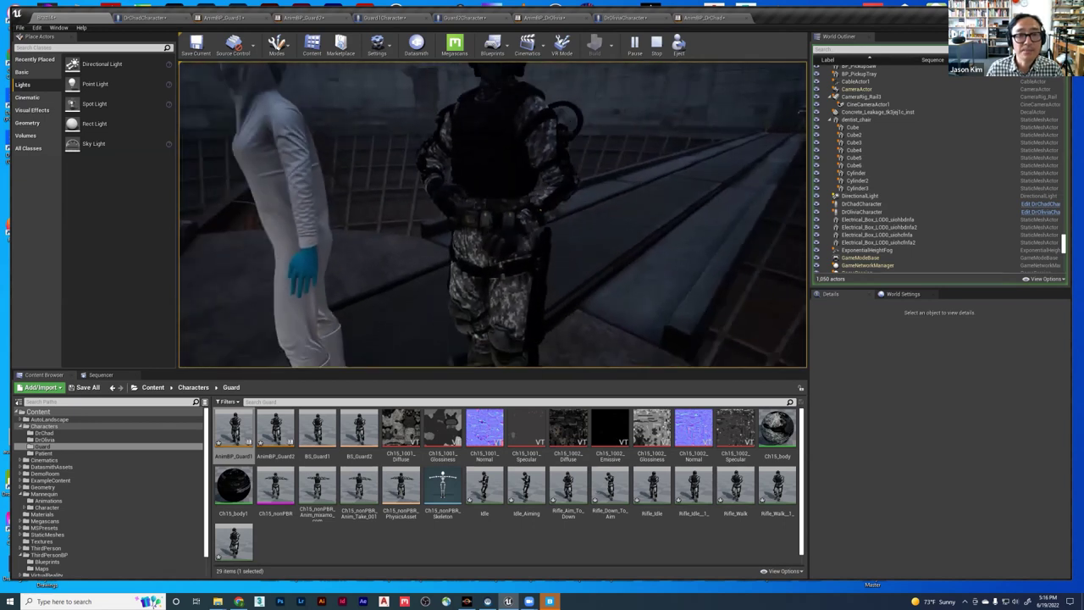
key(s)
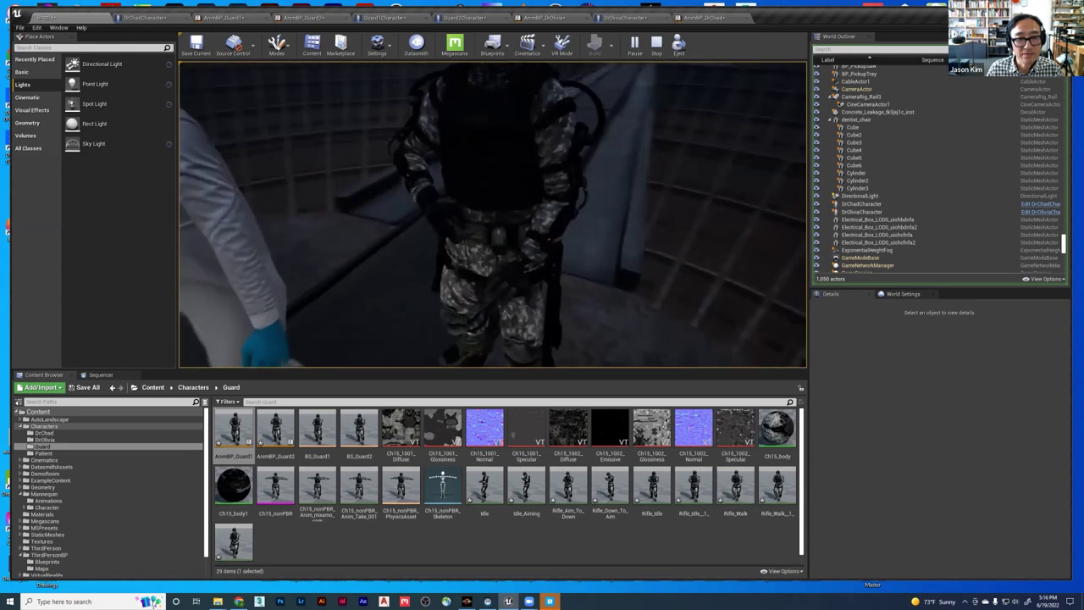
key(s)
key(shift+F1)
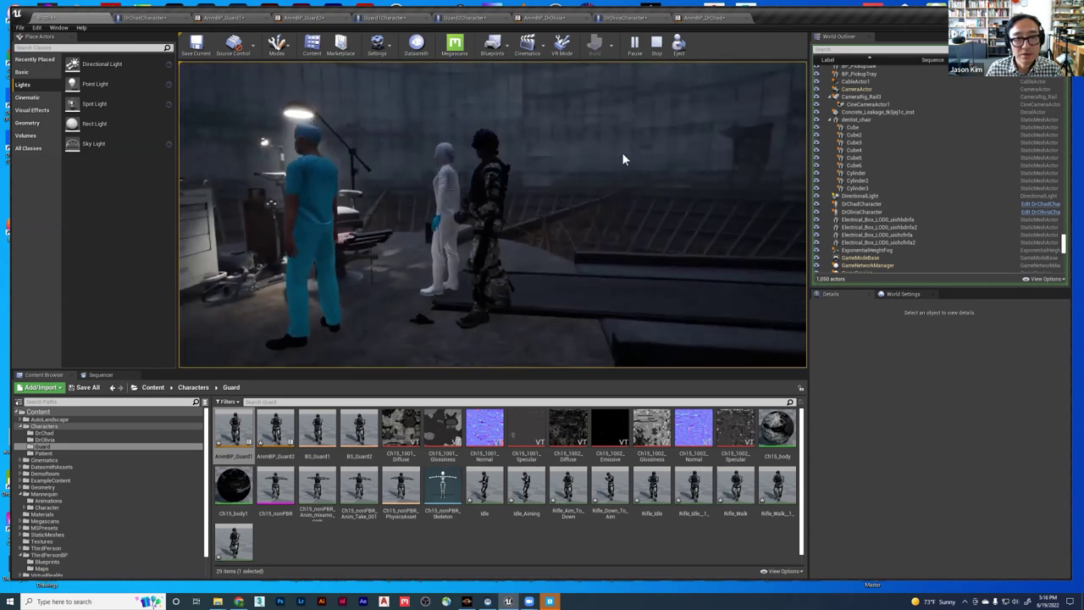
key(Escape)
- Examine the two guards by the door and the spotlights above them in the level, toggling Game View
right_drag(551, 198, 716, 208)
key(w)
right_drag(493, 214, 477, 193)
key(Escape)
key(w)
key(s)
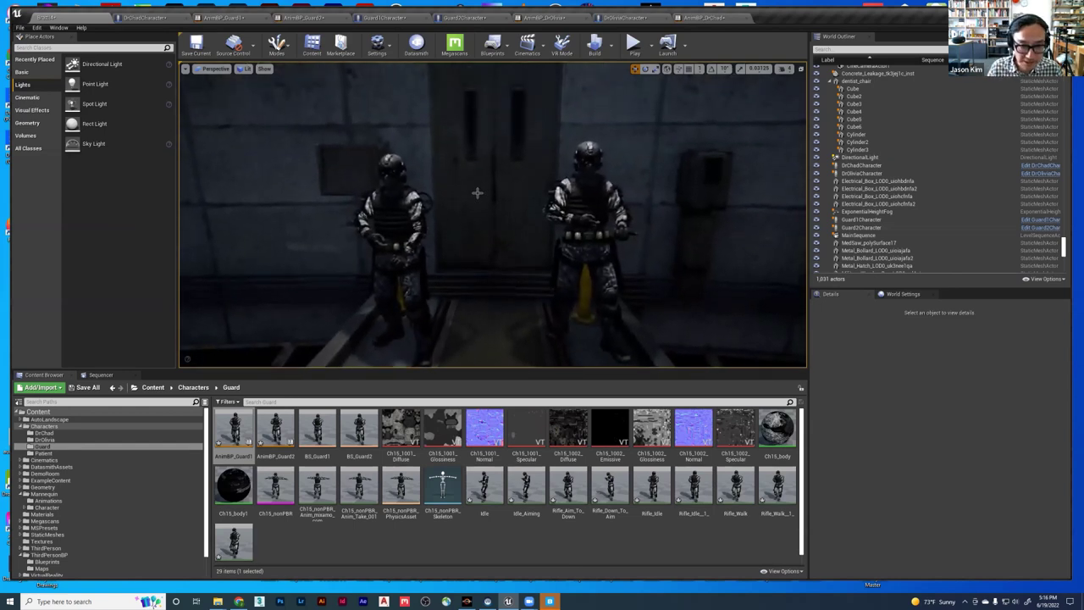
right_drag(451, 179, 471, 127)
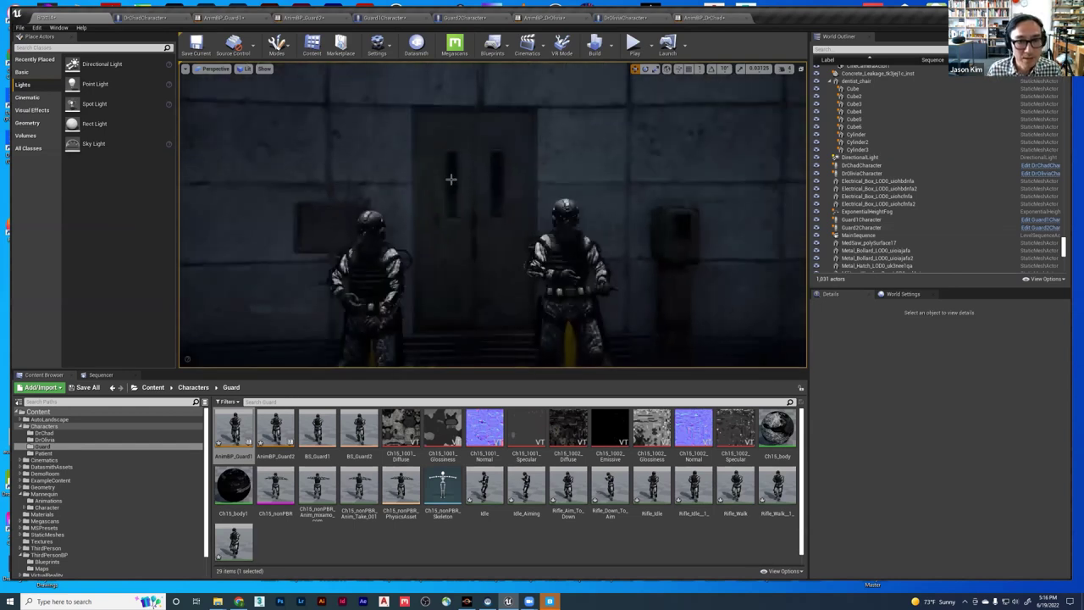
right_drag(441, 211, 441, 165)
key(g)
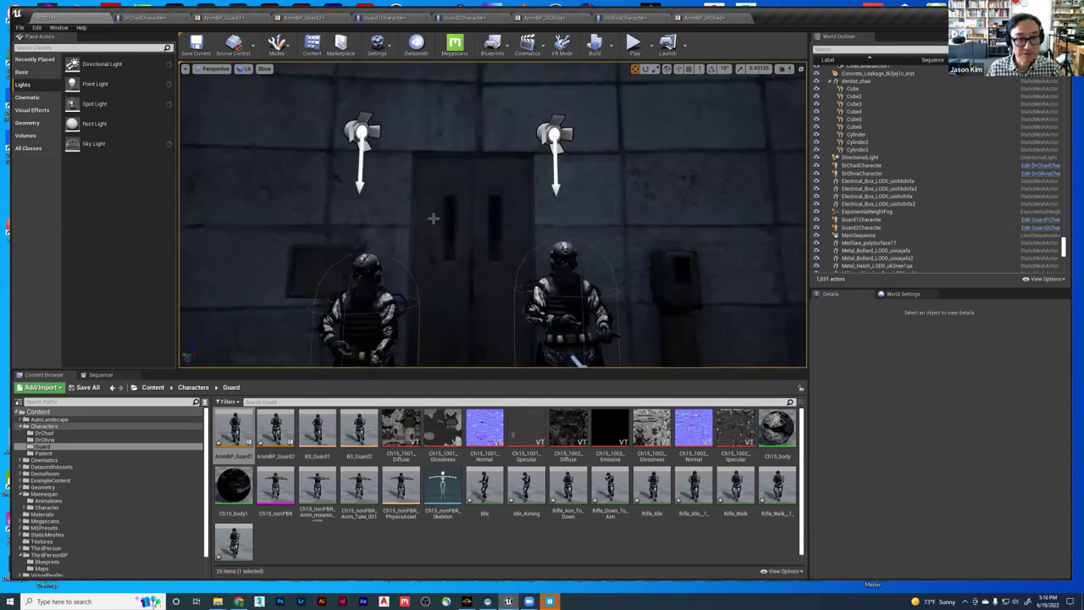
right_drag(404, 209, 404, 151)
right_drag(528, 196, 581, 202)
key(g)
right_drag(491, 247, 629, 203)
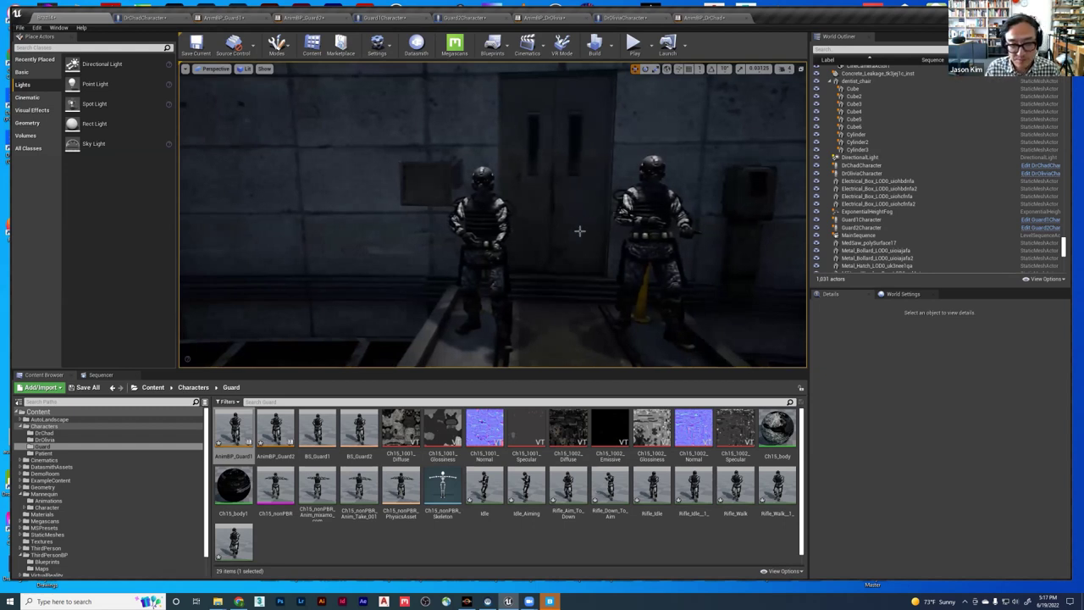
right_drag(549, 321, 584, 300)
- Switch to Chrome and review the Custom Carbine Rifle NV4 COD and M16 A2 Rifle models on Sketchfab, dismissing the download options
key(alt+Tab)
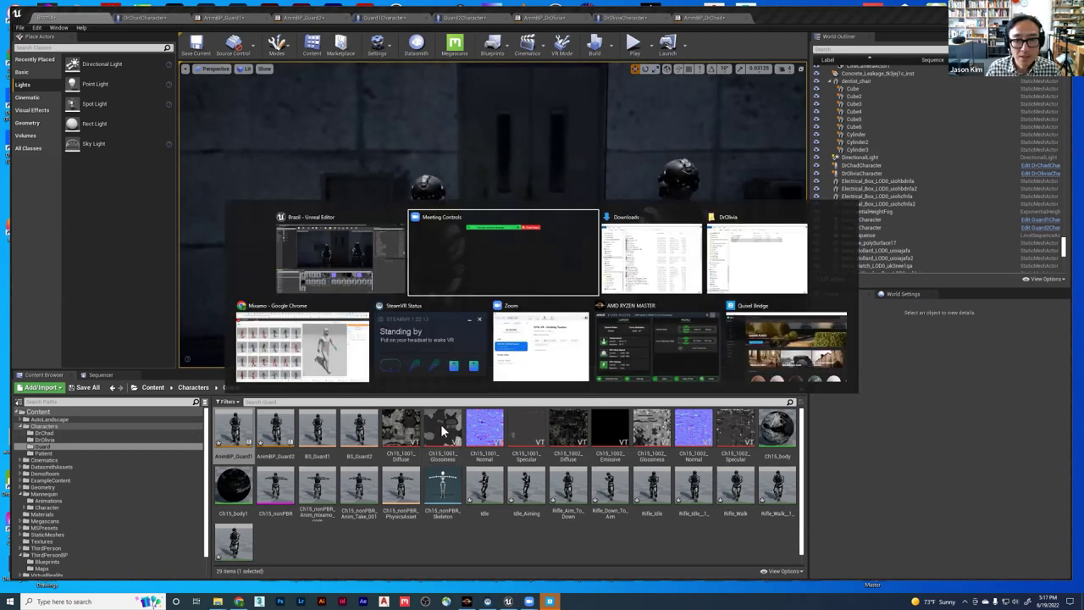
key(alt+Tab)
key(alt+Tab)
key(alt+Tab)
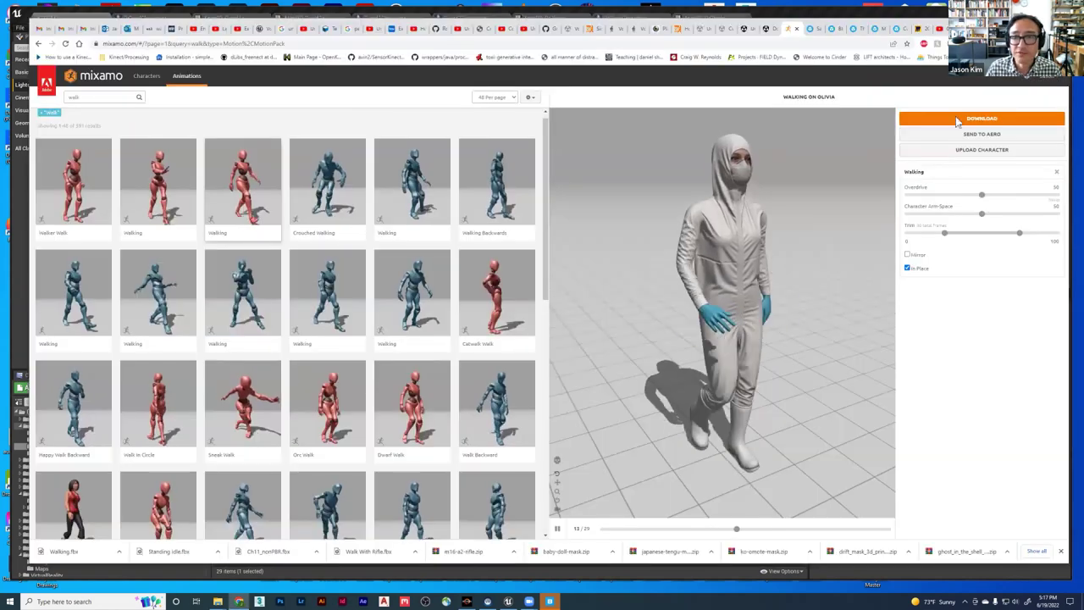
click(896, 29)
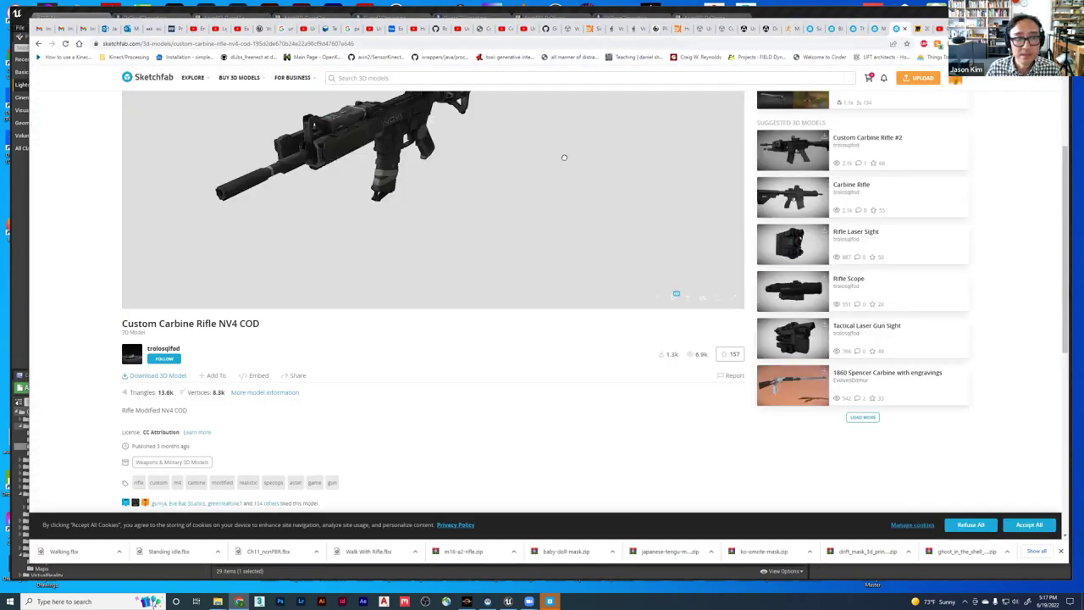
scroll(561, 353, up, 3)
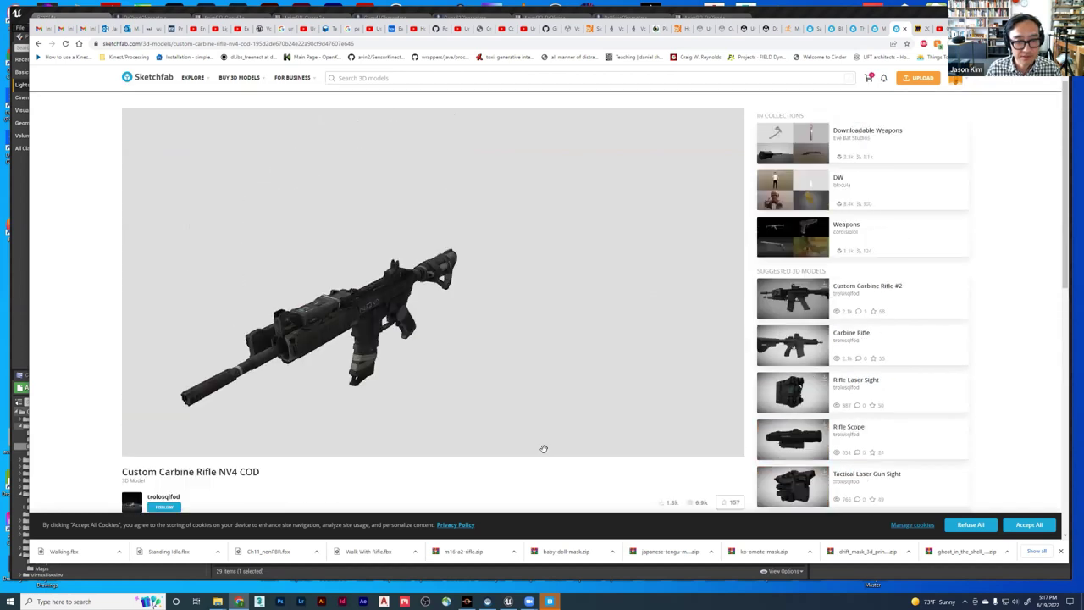
click(876, 29)
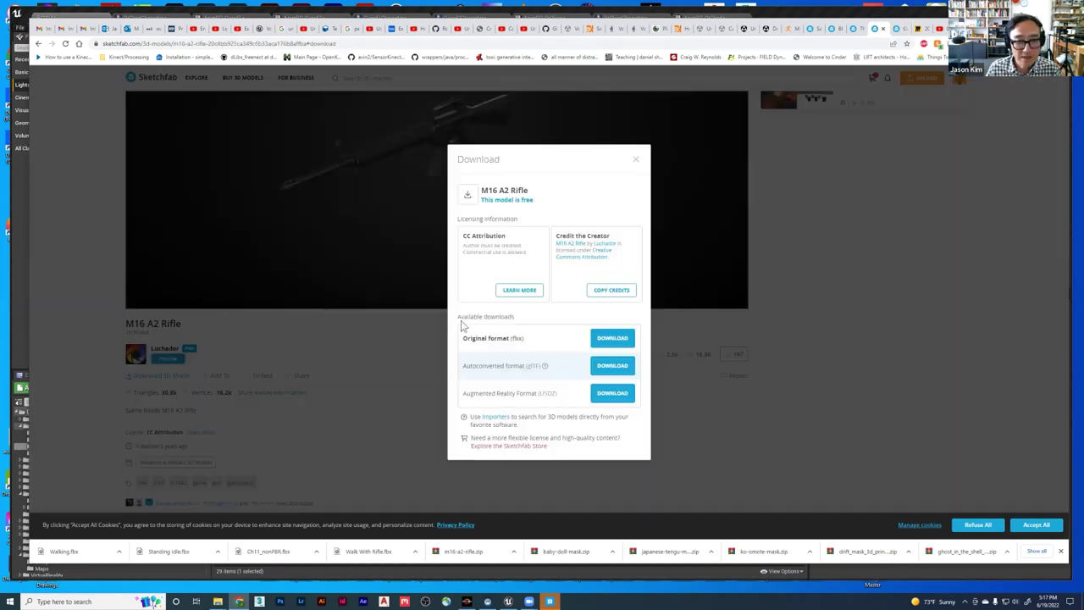
click(637, 161)
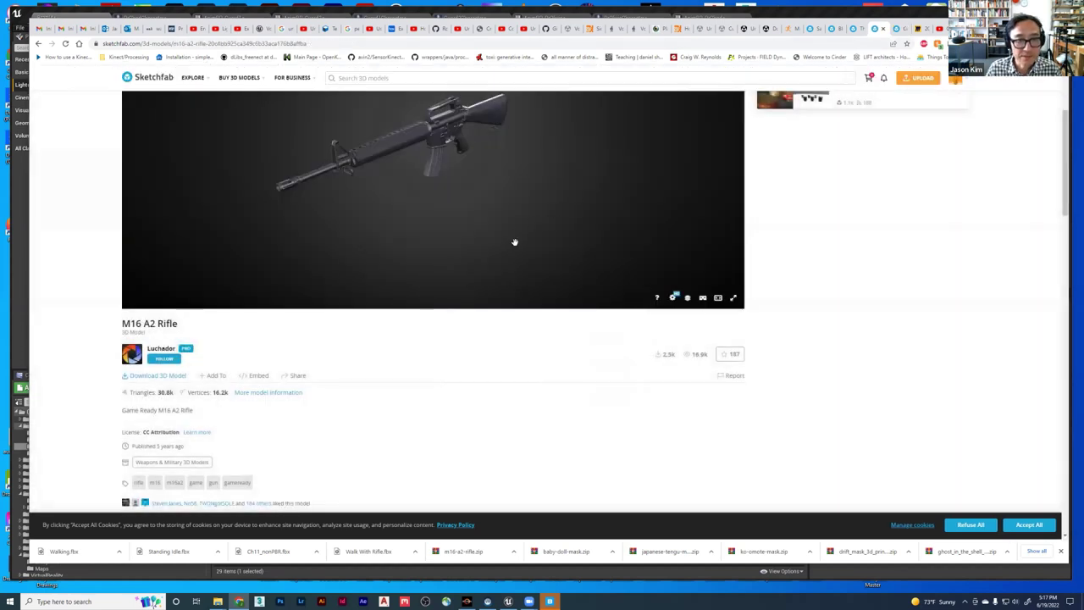
right_click(471, 391)
click(68, 293)
scroll(71, 293, up, 2)
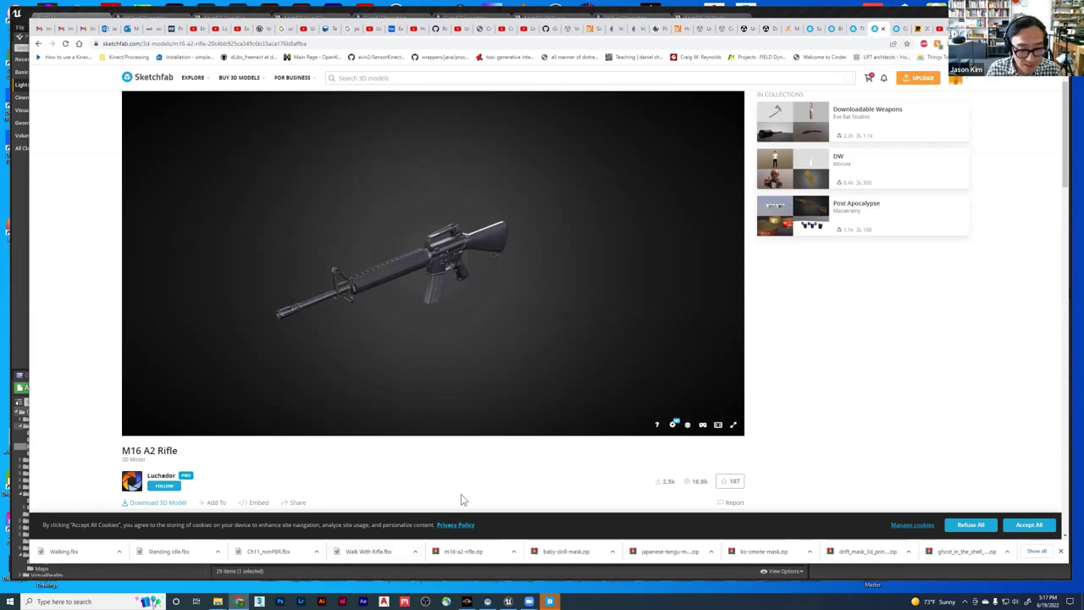
- Switch to File Explorer, go up to the UnrealAssets Characters folder, and return to the M16 A2 Rifle page in Chrome
key(alt+Tab)
key(alt+Tab)
key(alt+Tab)
key(alt+Tab)
key(alt+Tab)
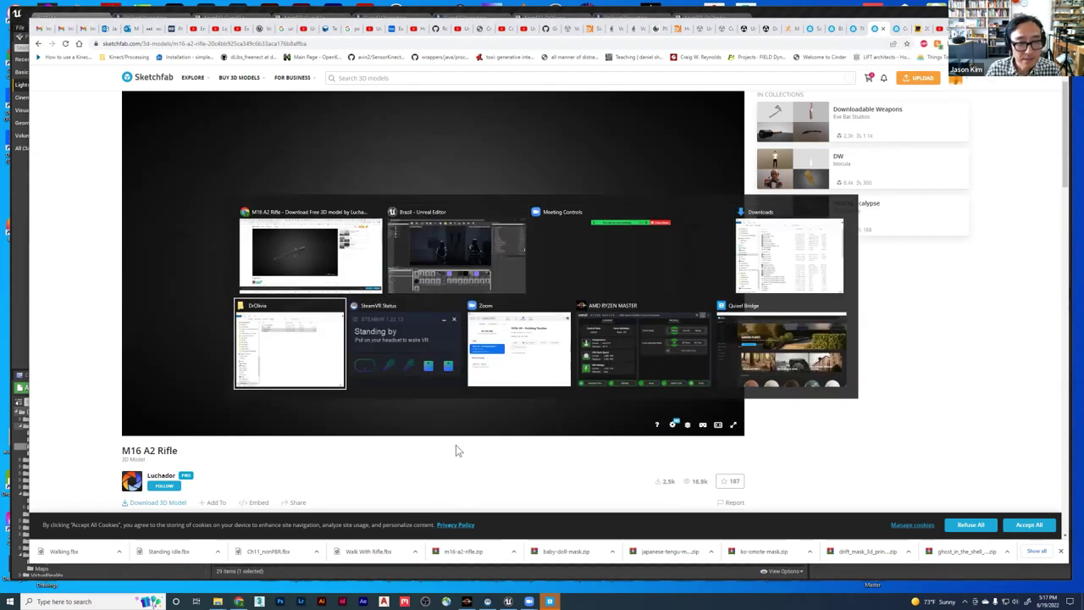
click(650, 172)
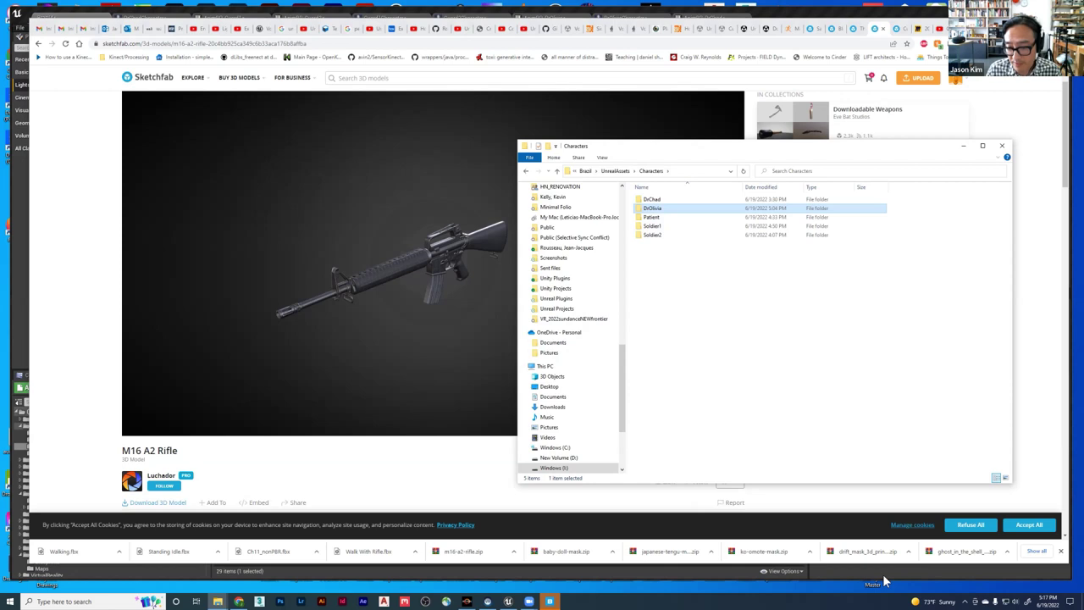
key(alt+Tab)
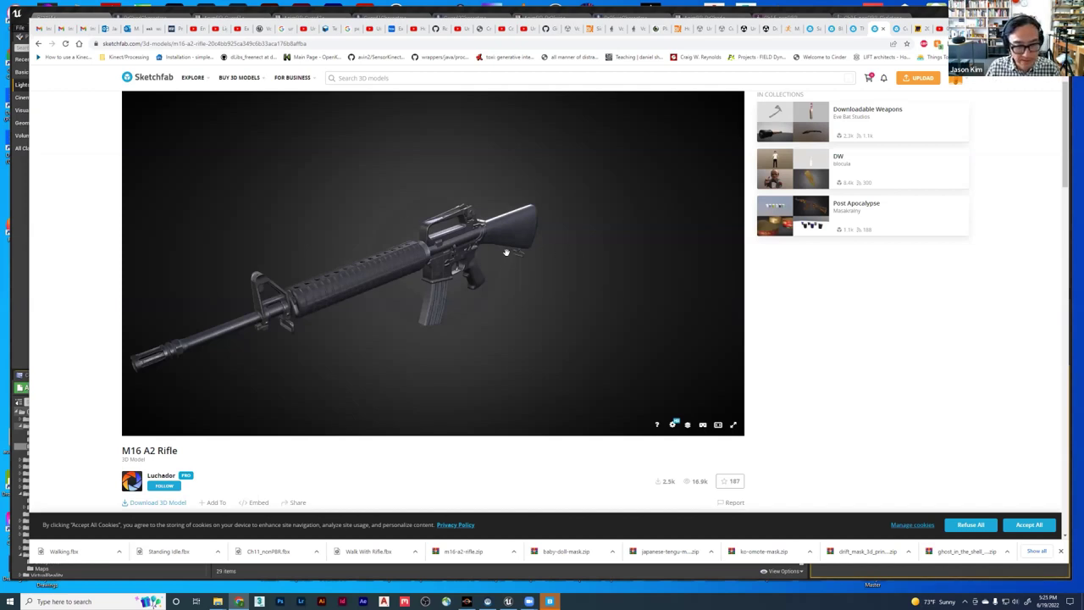
- Switch to Unreal Editor and start importing an asset into the Characters/Guard content folder
mouse_move(549, 251)
mouse_down()
mouse_move(525, 251)
mouse_move(632, 245)
mouse_move(598, 243)
mouse_move(549, 263)
mouse_up()
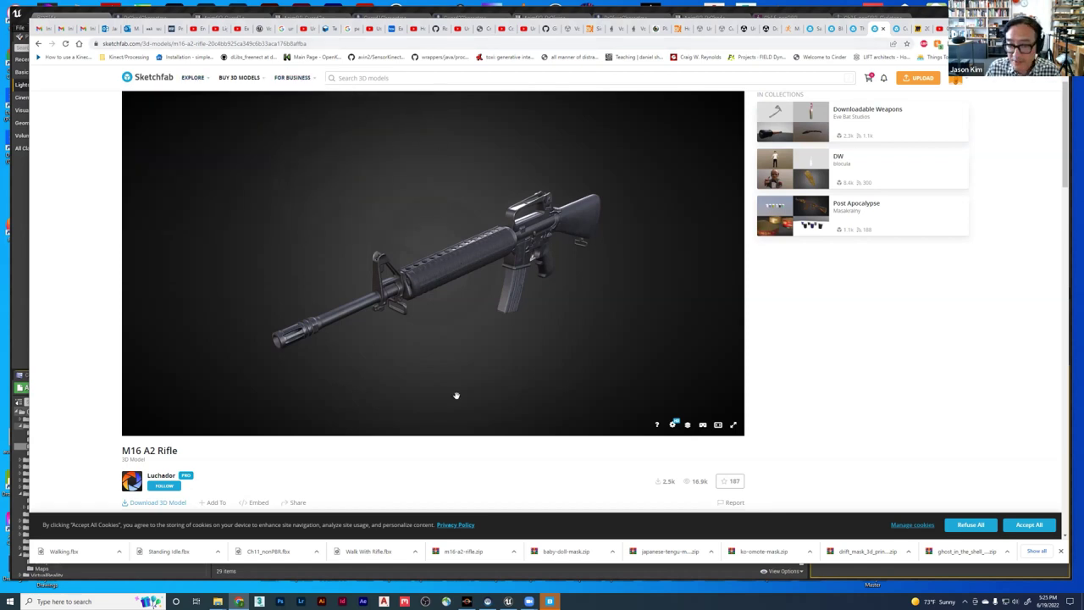
click(508, 601)
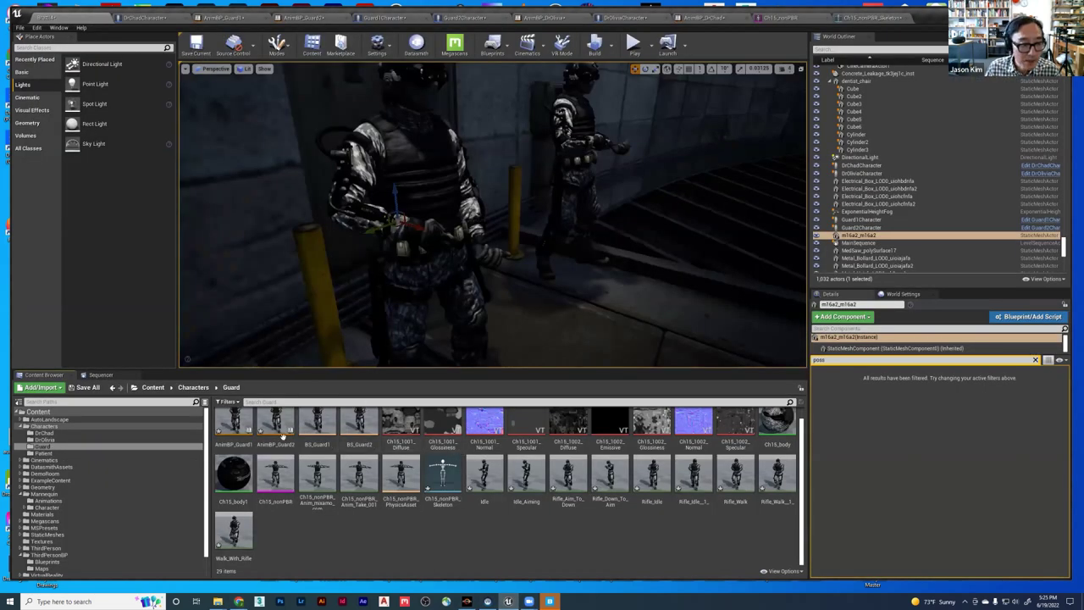
click(42, 446)
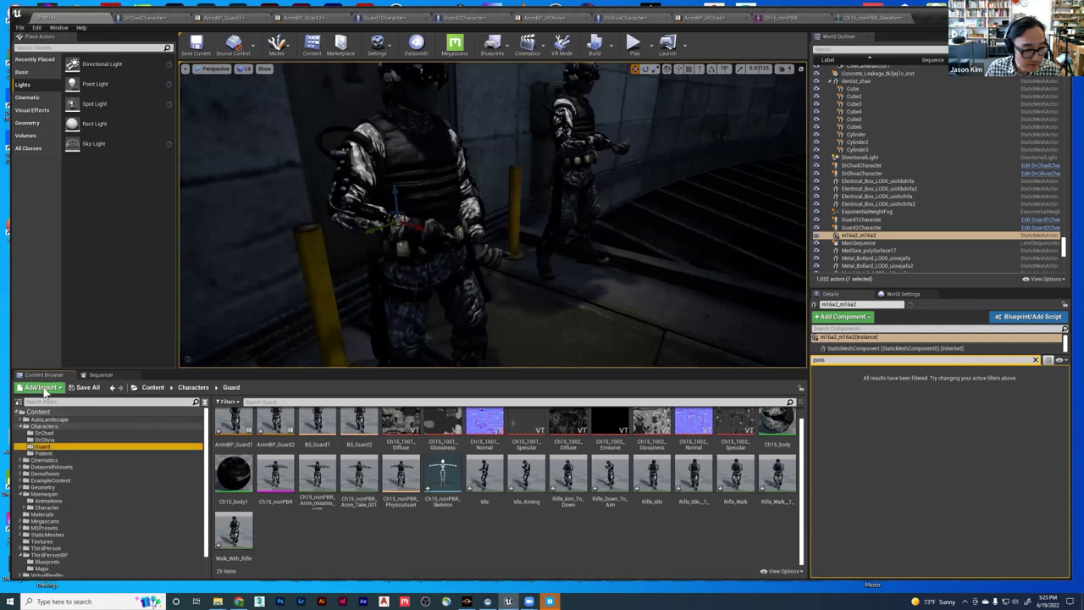
click(39, 387)
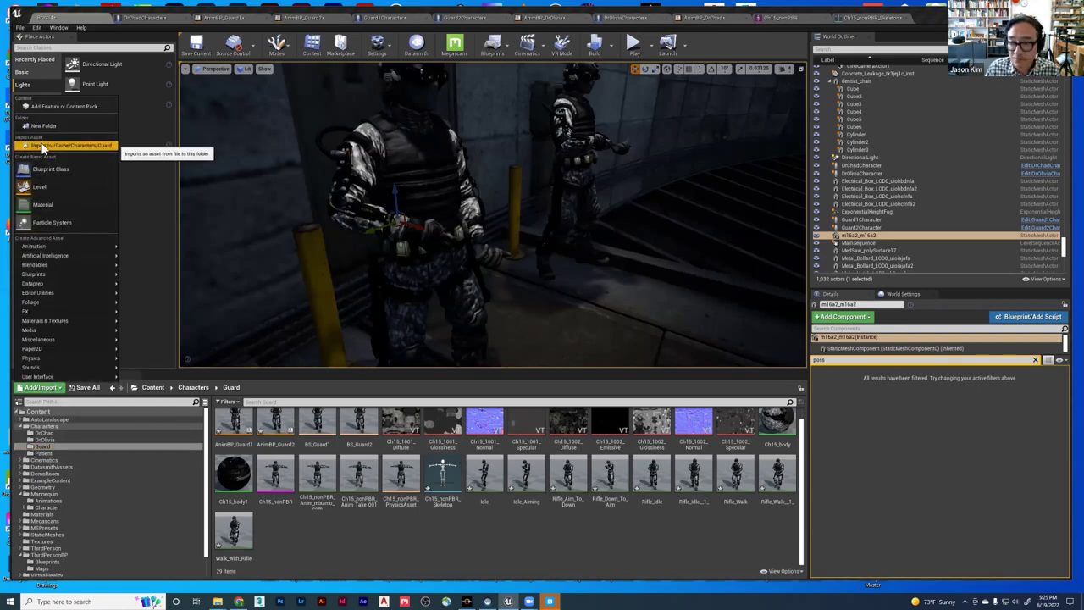
click(42, 147)
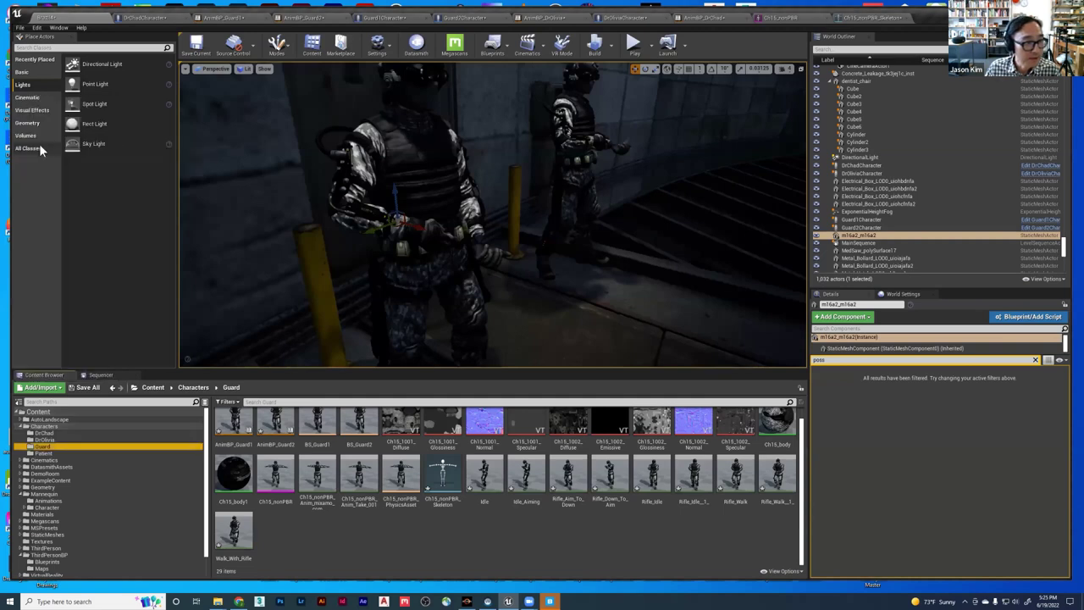
- Check the textures subfolder of Props/Rifle, then return to the source subfolder and choose the m16a2 model for import
click(126, 67)
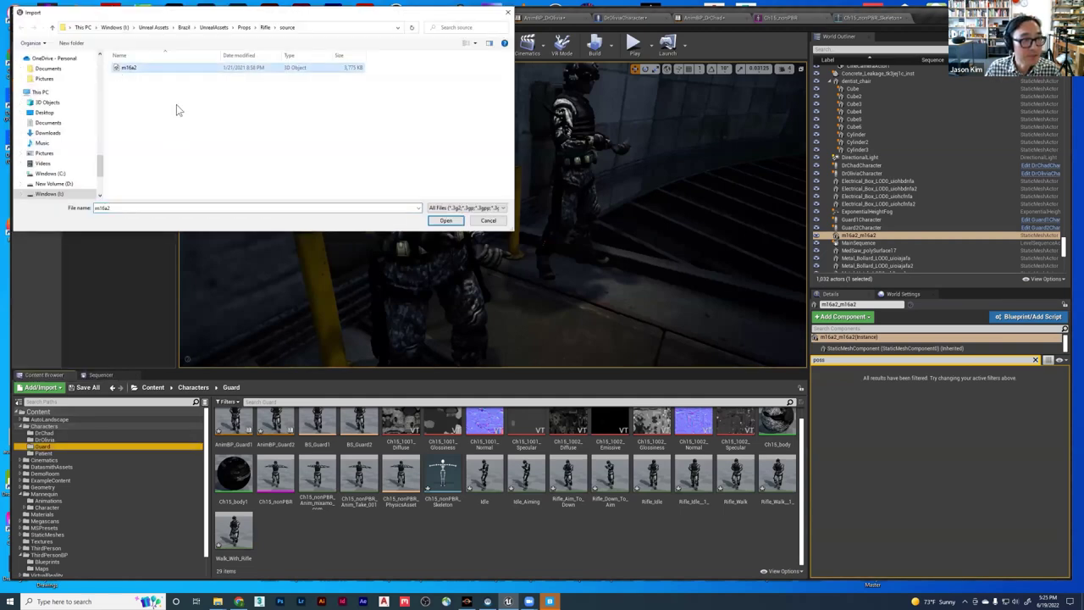
click(265, 27)
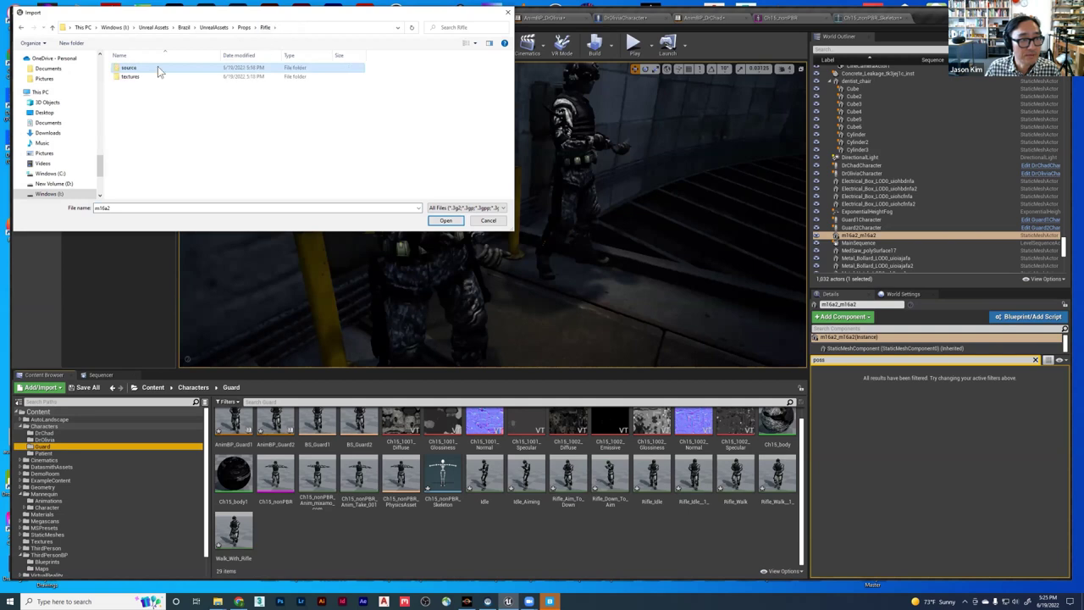
double_click(129, 76)
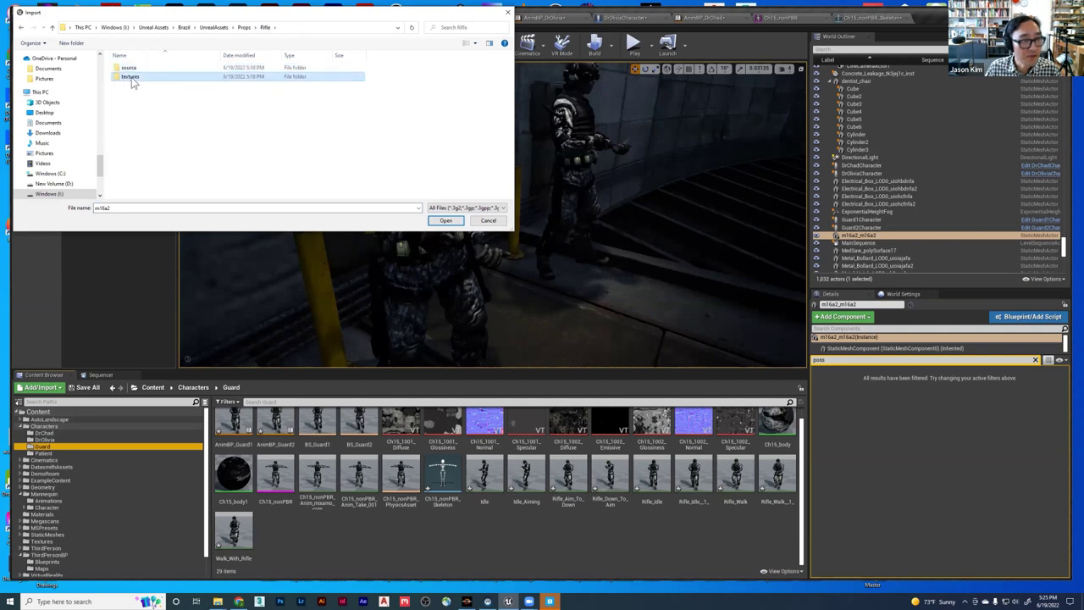
click(265, 27)
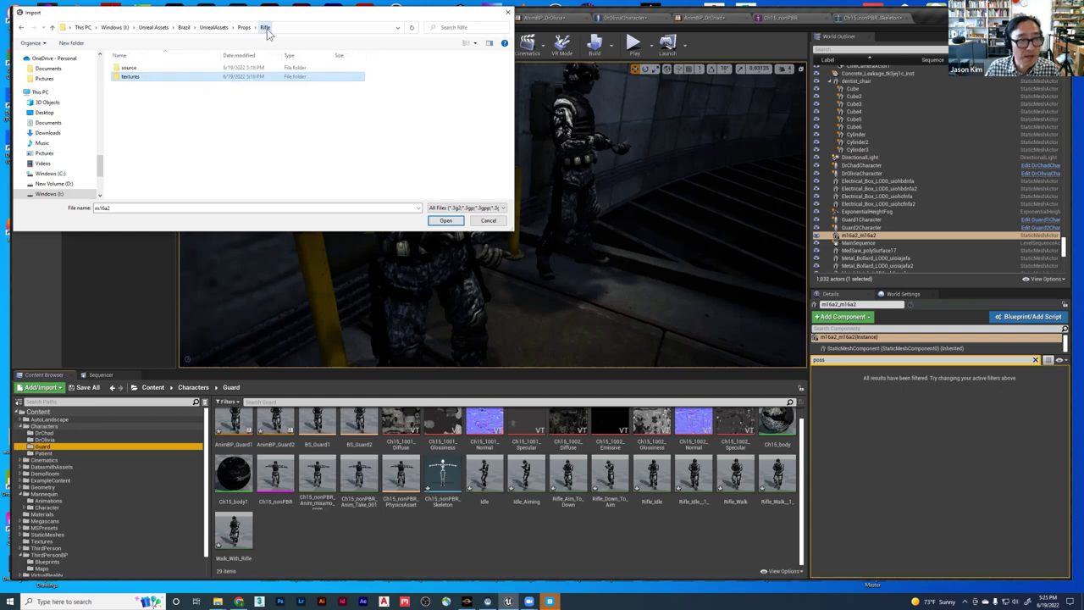
double_click(118, 70)
double_click(117, 69)
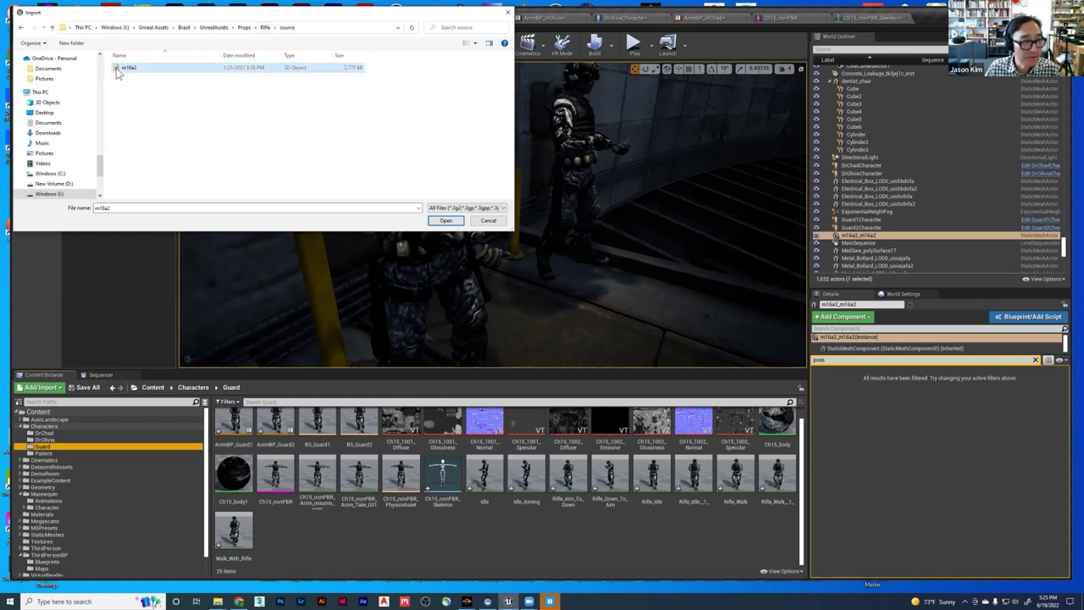